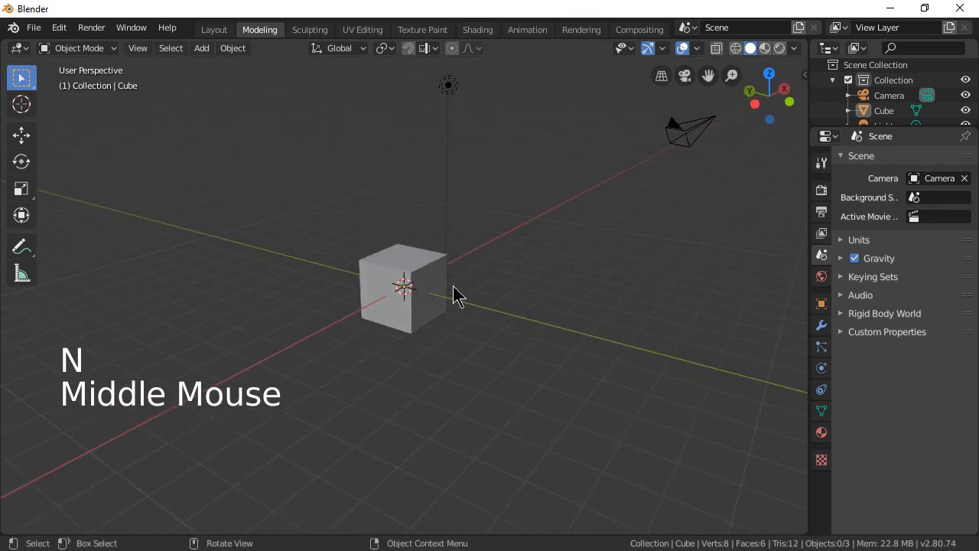
Delete the default cube from the scene.
{"action": "left_click", "coordinate": [411, 304]}
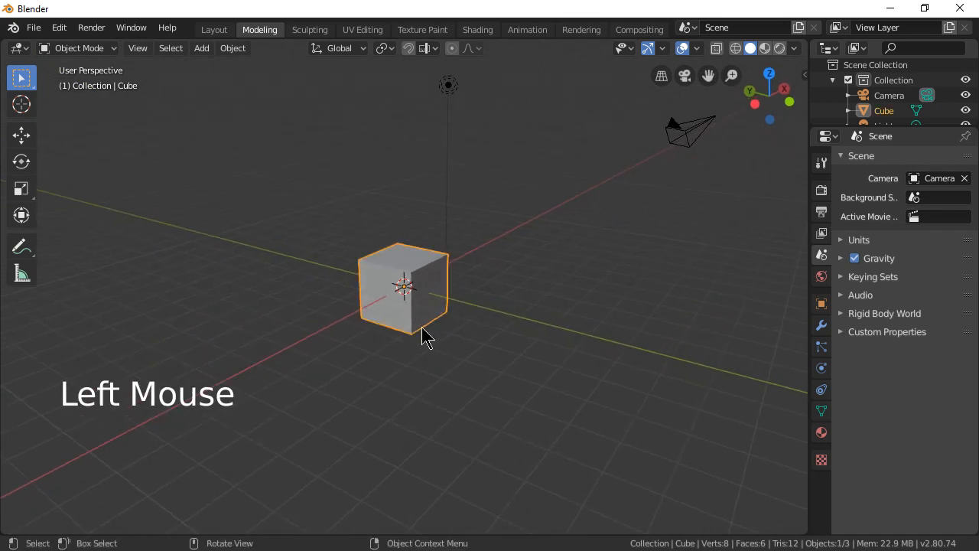
{"action": "key", "text": "x"}
{"action": "left_click", "coordinate": [422, 330]}
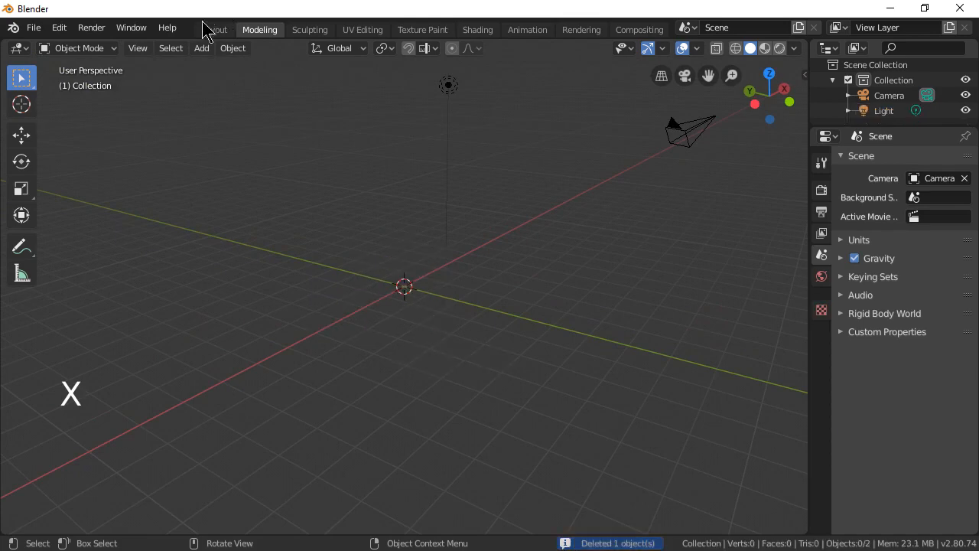
{"action": "left_click", "coordinate": [259, 36]}
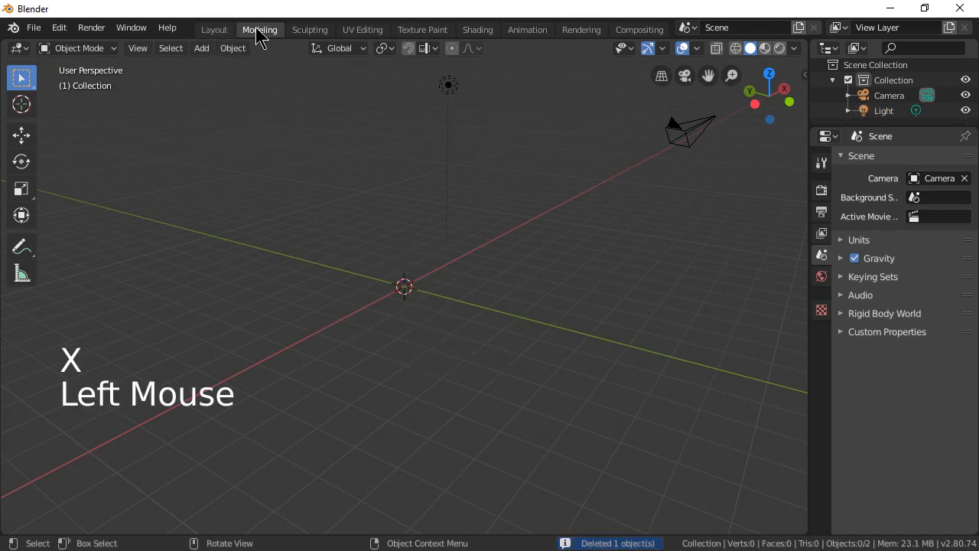
{"action": "left_click", "coordinate": [258, 36]}
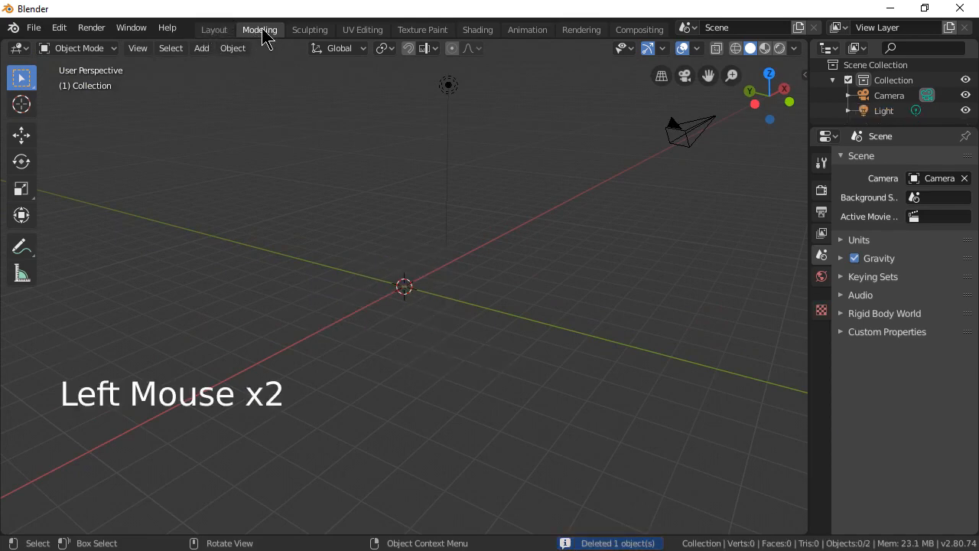
{"action": "left_click", "coordinate": [262, 32]}
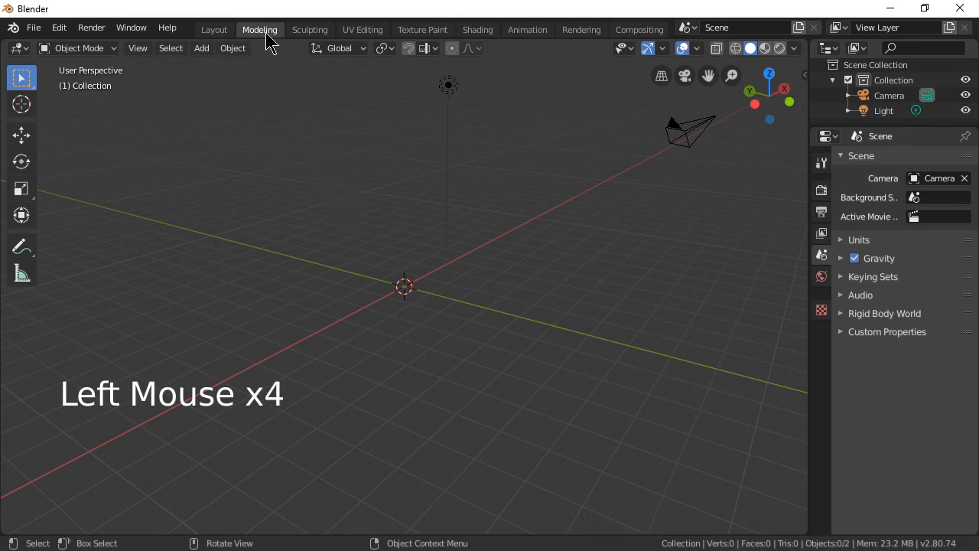
{"action": "left_click", "coordinate": [296, 228]}
Add a UV Sphere mesh at the world origin.
{"action": "left_click", "coordinate": [202, 48]}
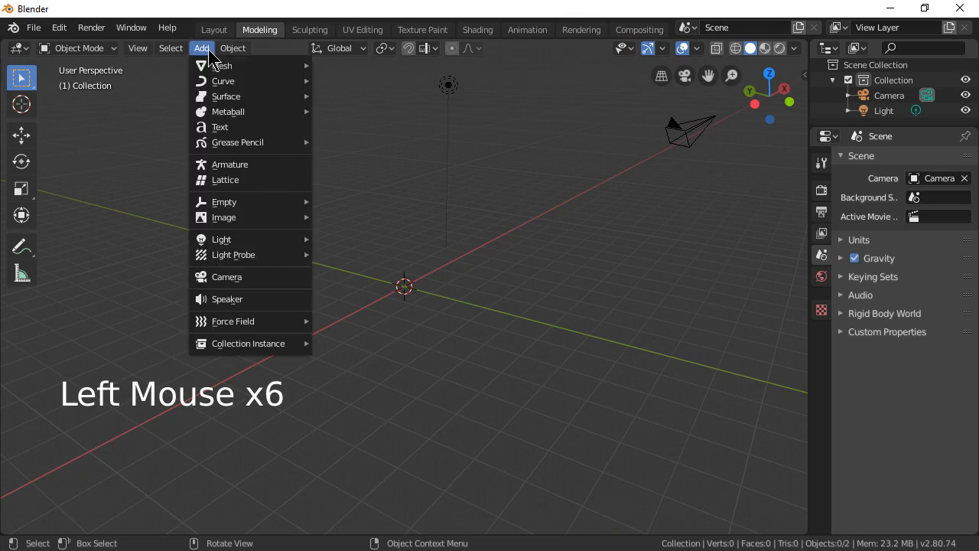
{"action": "mouse_move", "coordinate": [254, 72]}
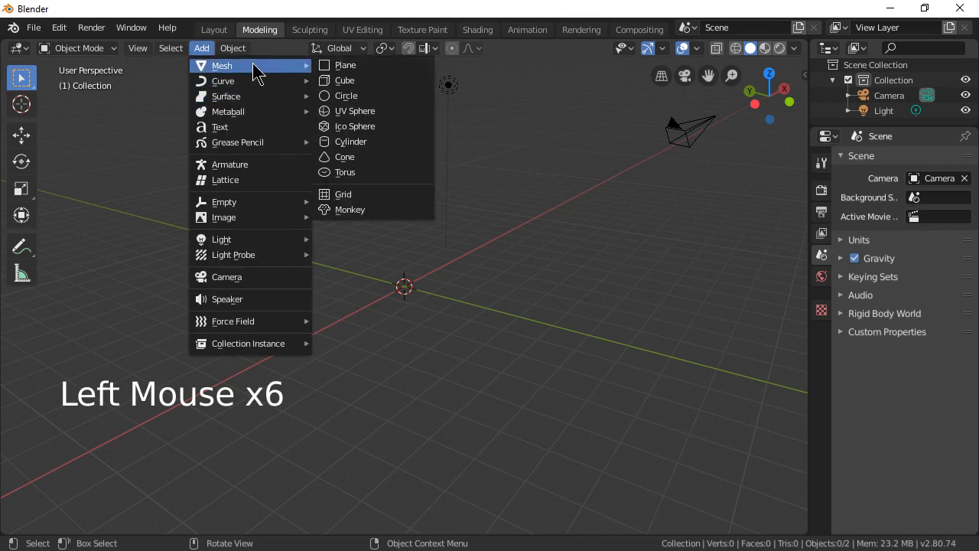
{"action": "left_click", "coordinate": [365, 113]}
{"action": "scroll", "coordinate": [483, 368], "scroll_direction": "up", "scroll_amount": 2}
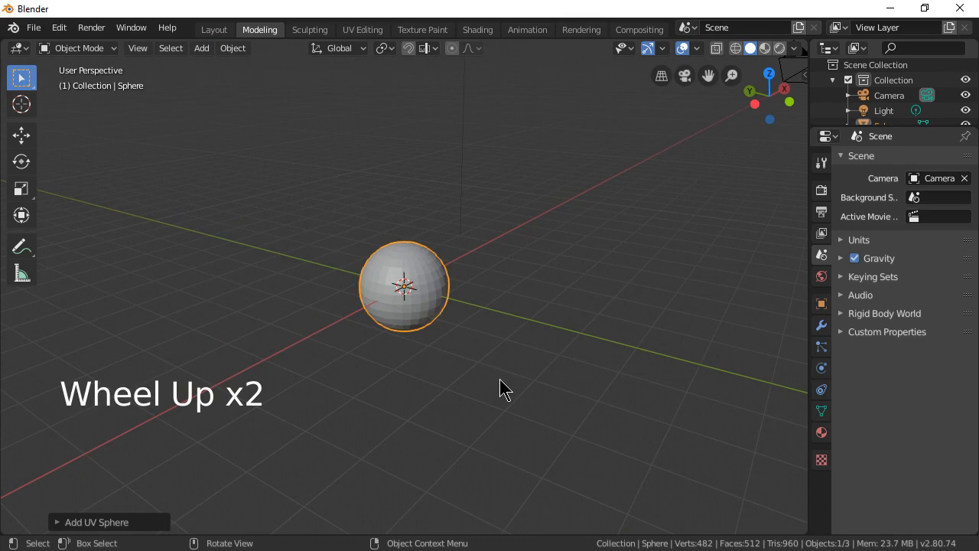
Duplicate the sphere and move the copy straight up along the Z axis until it sits just above the original.
{"action": "left_click", "coordinate": [425, 329]}
{"action": "mouse_move", "coordinate": [610, 397]}
{"action": "middle_mouse_down"}
{"action": "mouse_move", "coordinate": [508, 435]}
{"action": "mouse_move", "coordinate": [577, 401]}
{"action": "mouse_move", "coordinate": [549, 405]}
{"action": "mouse_move", "coordinate": [617, 409]}
{"action": "middle_mouse_up"}
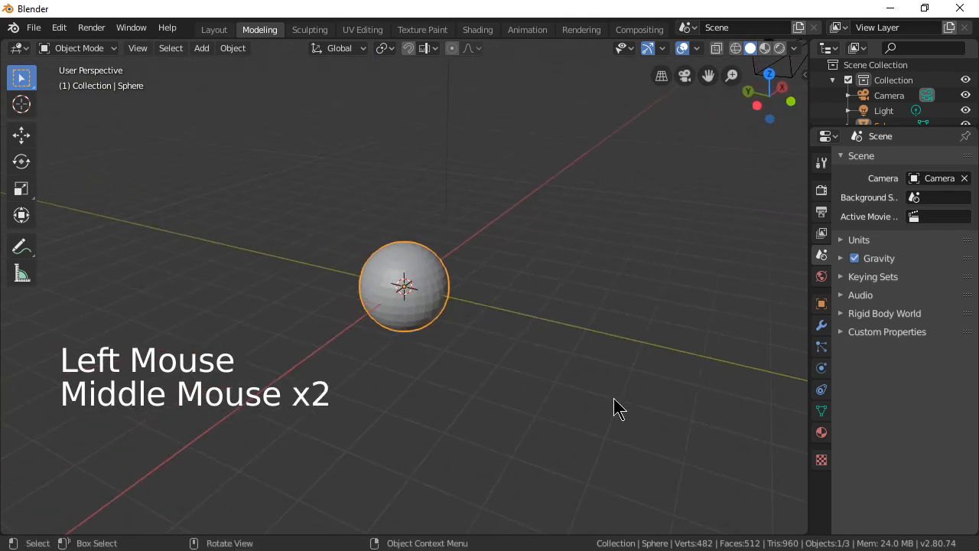
{"action": "key", "text": "shift+d"}
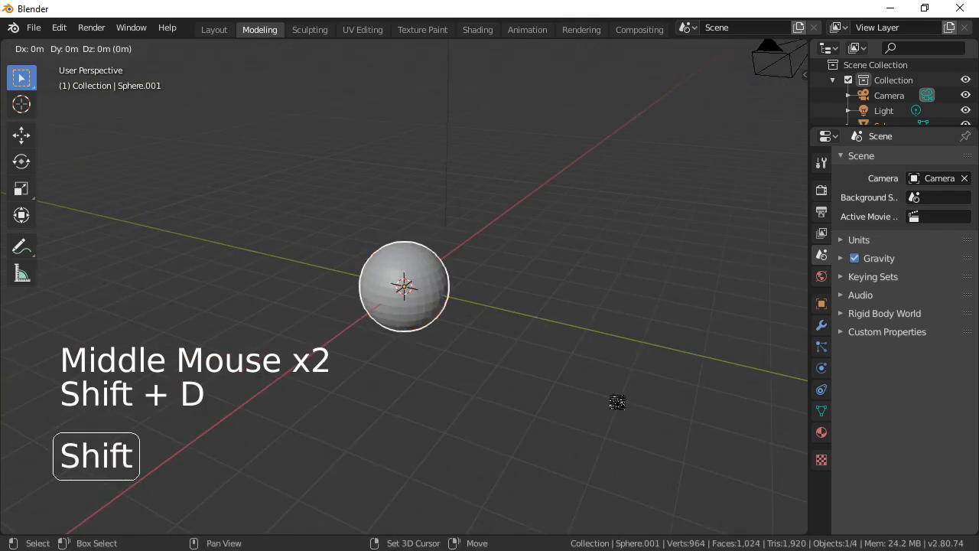
{"action": "right_click", "coordinate": [618, 401]}
{"action": "key", "text": "g"}
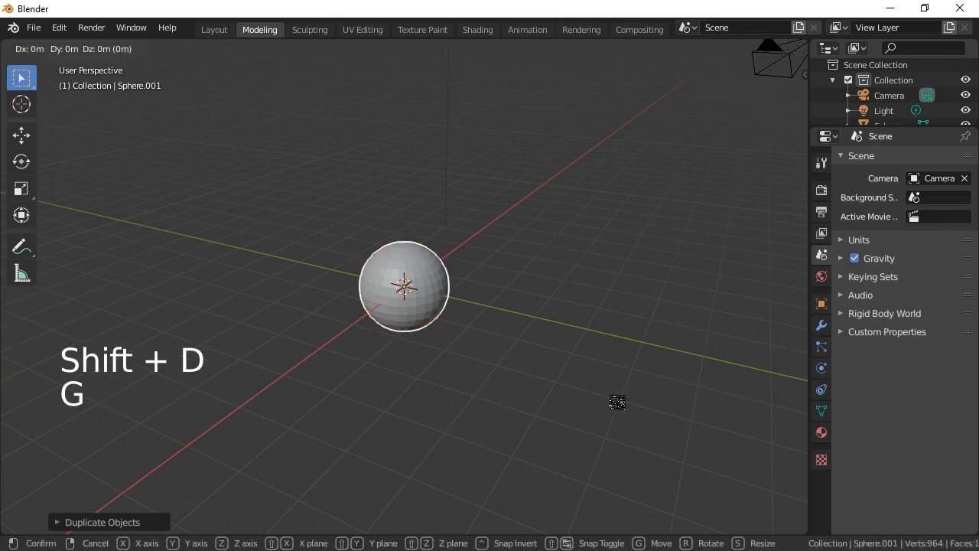
{"action": "key", "text": "z"}
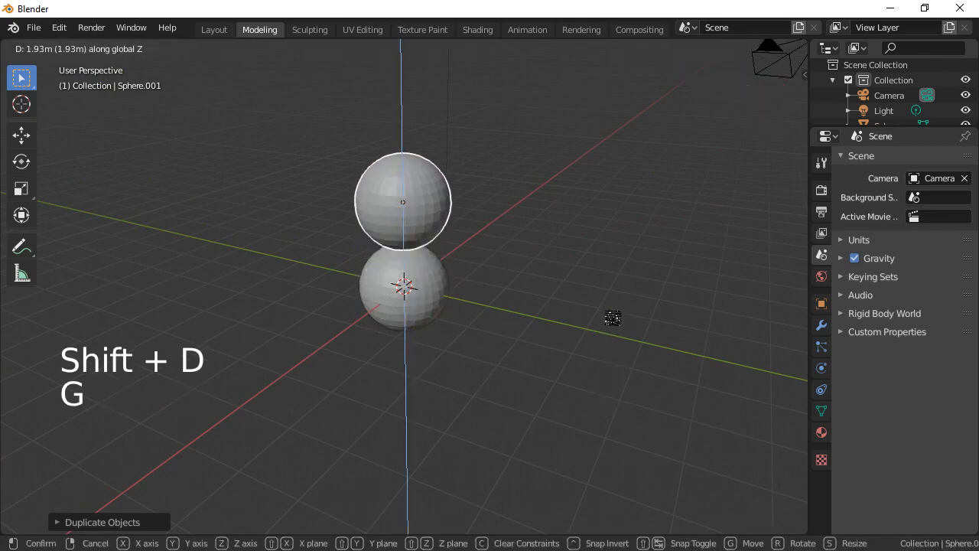
{"action": "left_click", "coordinate": [600, 312]}
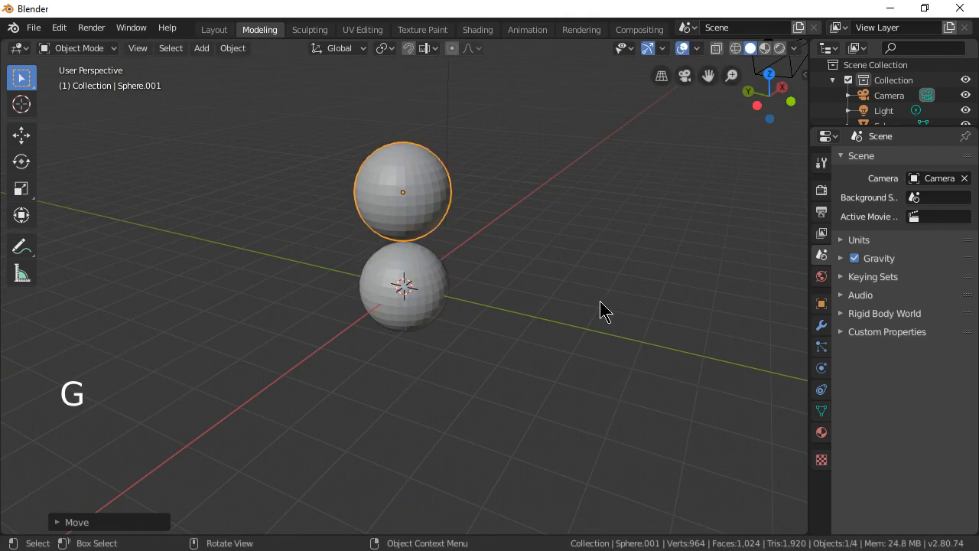
Scale the upper sphere uniformly by 0.5.
{"action": "key", "text": "s"}
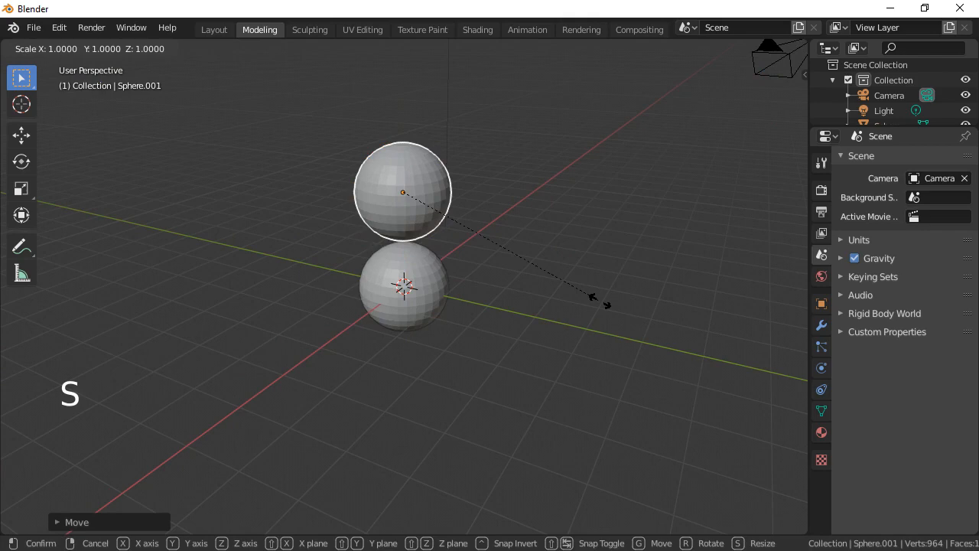
{"action": "key", "text": "period"}
{"action": "type", "text": "5"}
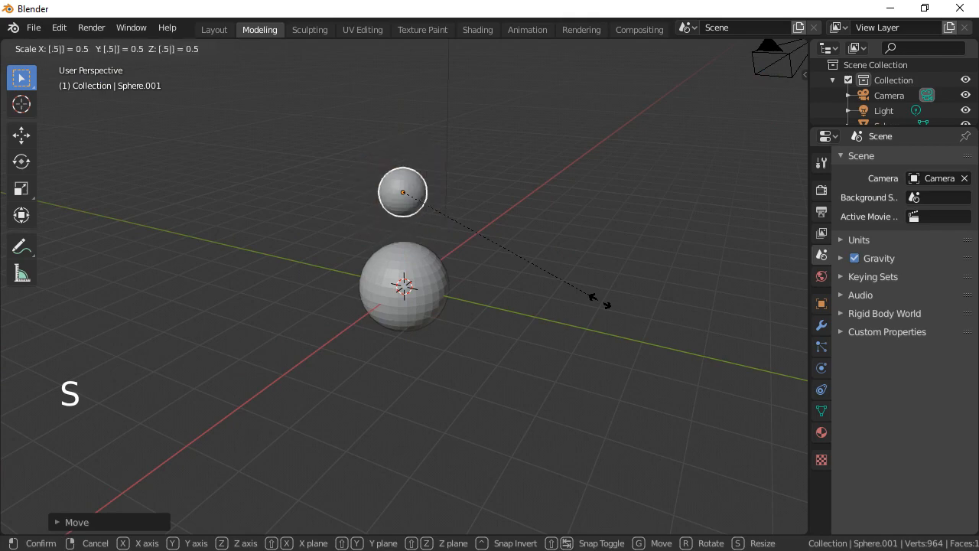
{"action": "key", "text": "Return"}
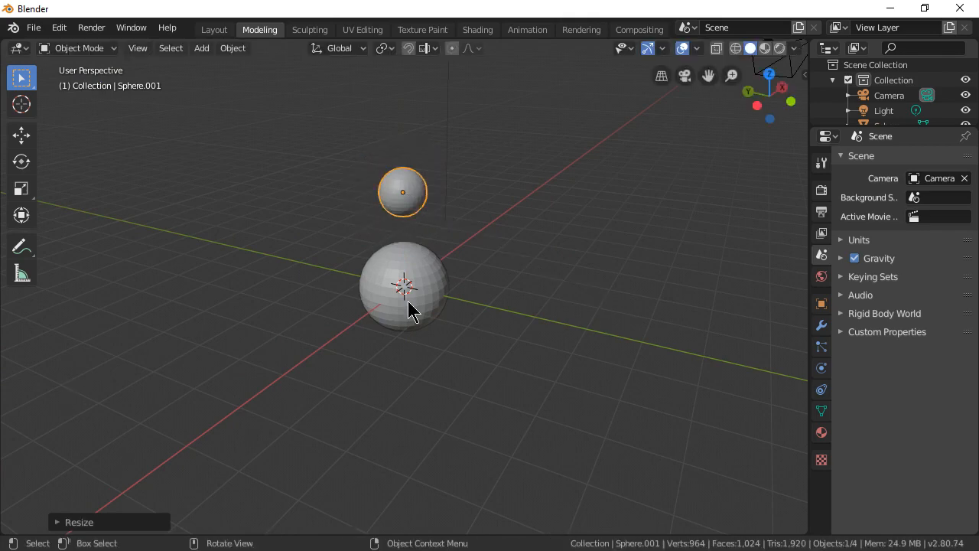
Duplicate the small upper sphere and move the copy along the positive Y axis, clear of the first small sphere.
{"action": "left_click", "coordinate": [407, 211]}
{"action": "key", "text": "shift"}
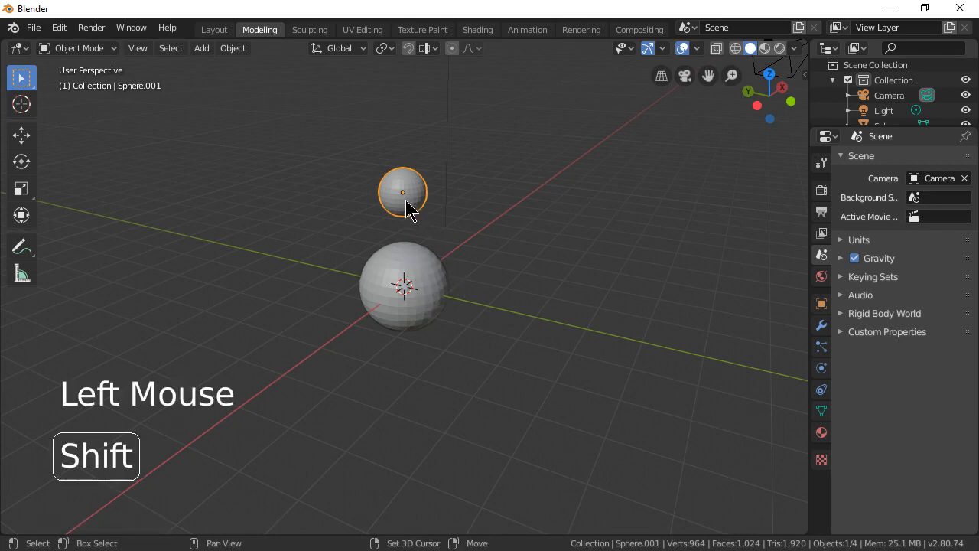
{"action": "key", "text": "shift+d"}
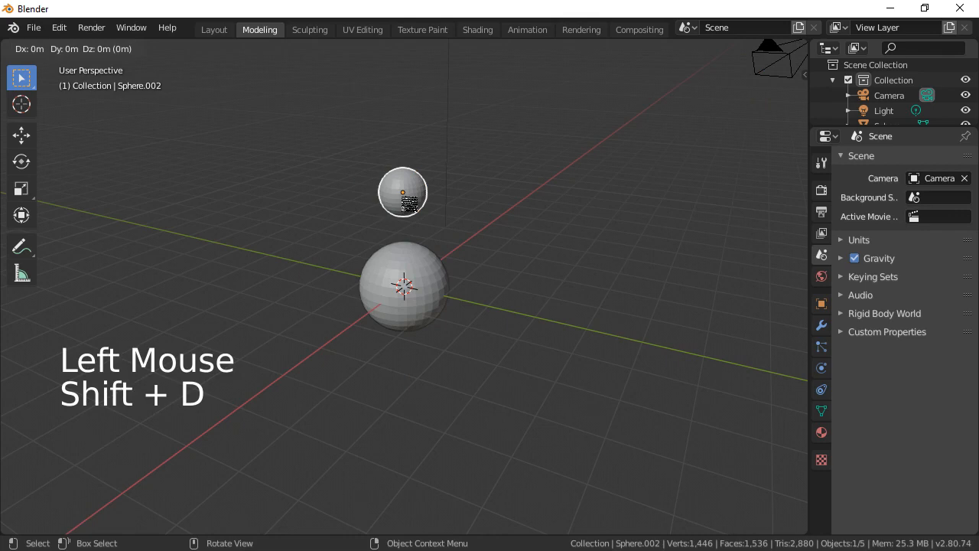
{"action": "left_click", "coordinate": [409, 204]}
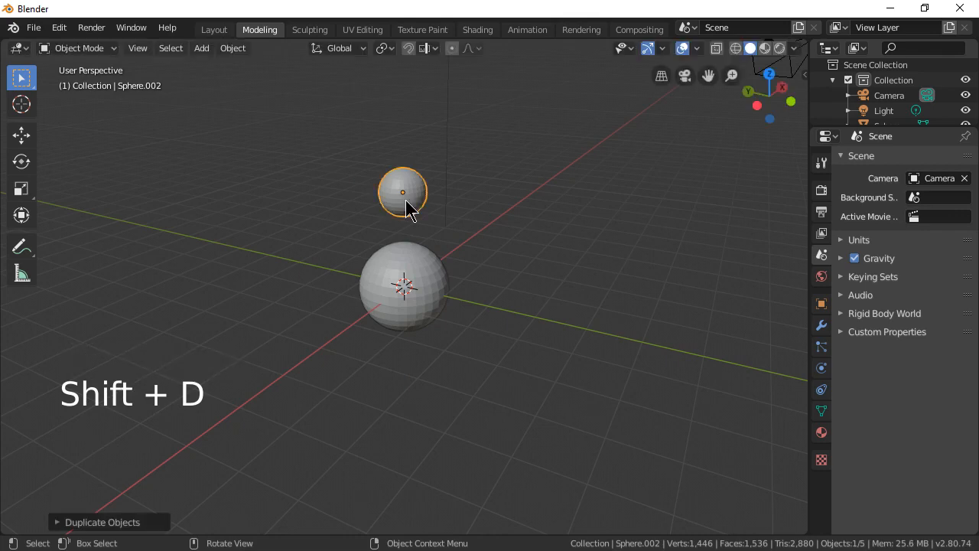
{"action": "key", "text": "g"}
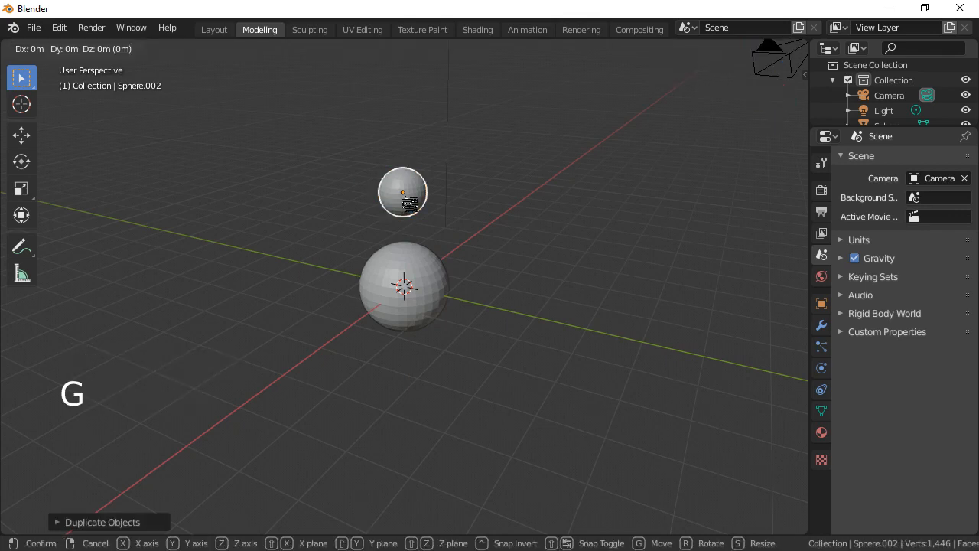
{"action": "key", "text": "y"}
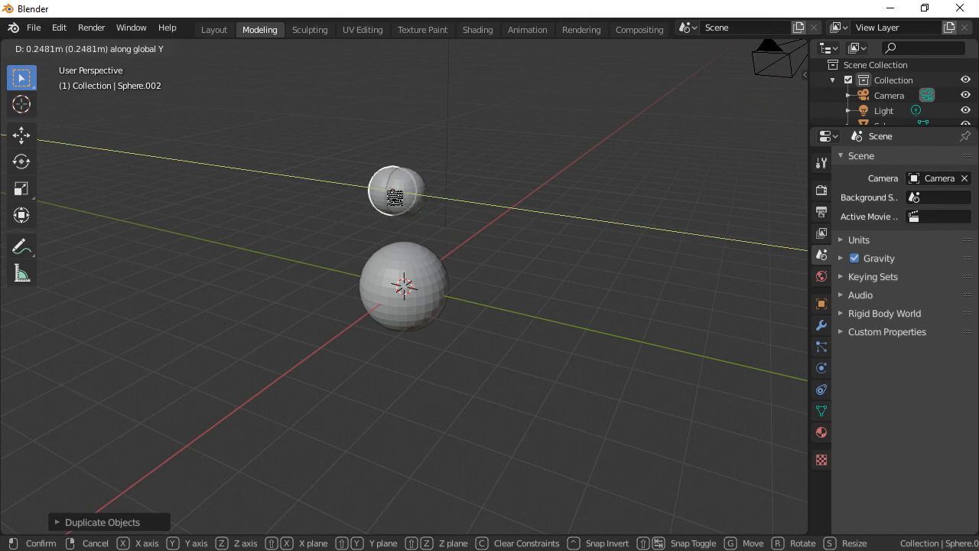
{"action": "left_click", "coordinate": [344, 195]}
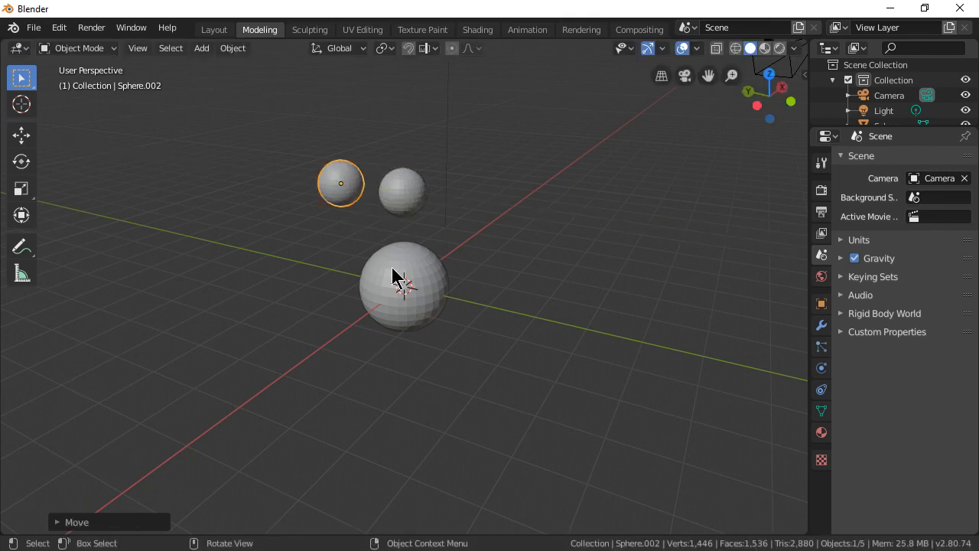
Move the duplicated small sphere along the Y axis to the negative Y side of the central small sphere.
{"action": "middle_click_drag", "start_coordinate": [396, 278], "coordinate": [558, 323]}
{"action": "key", "text": "KP_1"}
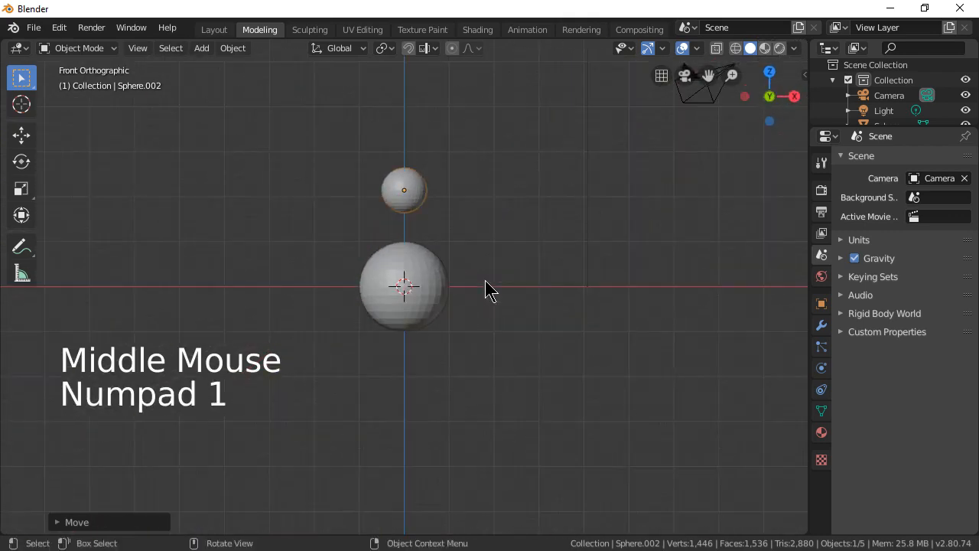
{"action": "mouse_move", "coordinate": [489, 291]}
{"action": "middle_mouse_down"}
{"action": "mouse_move", "coordinate": [485, 367]}
{"action": "mouse_move", "coordinate": [429, 403]}
{"action": "mouse_move", "coordinate": [354, 426]}
{"action": "mouse_move", "coordinate": [492, 292]}
{"action": "middle_mouse_up"}
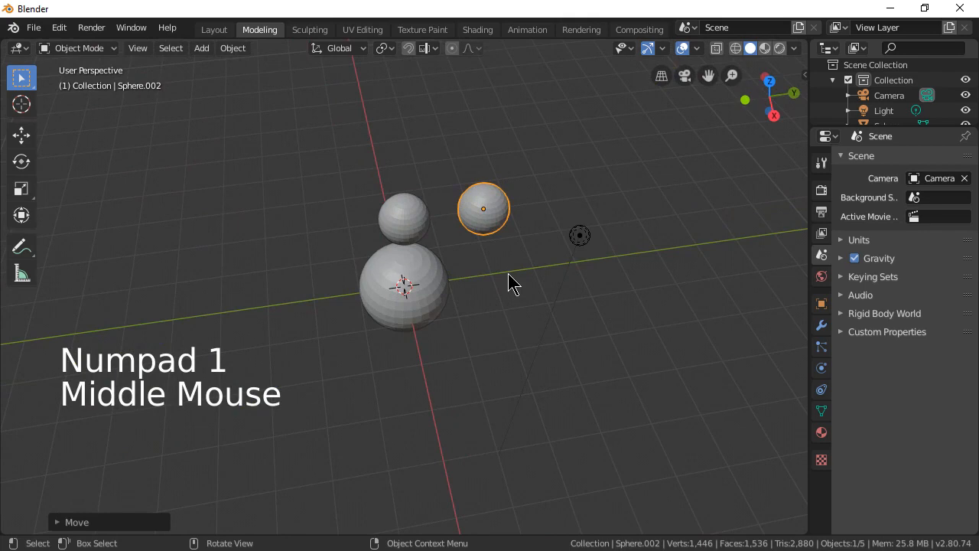
{"action": "key", "text": "g"}
{"action": "key", "text": "y"}
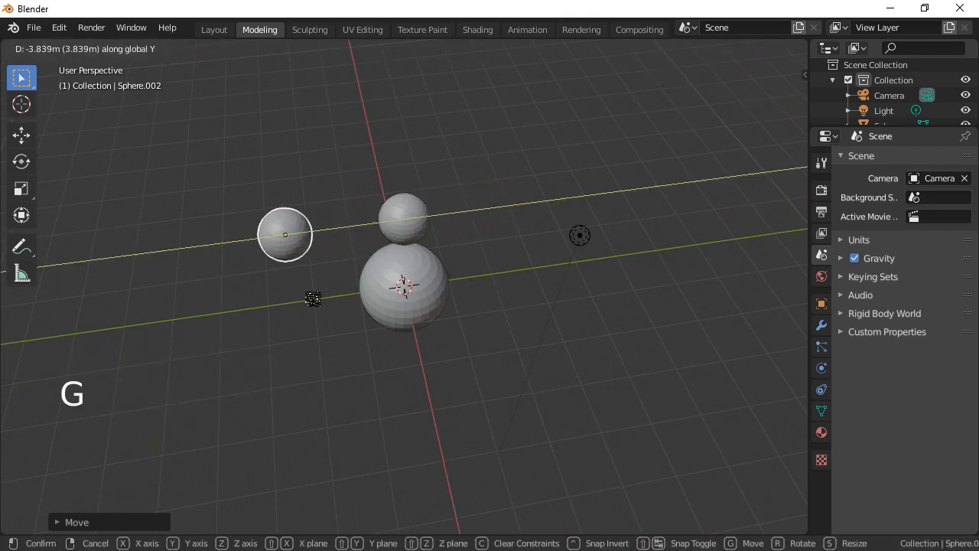
{"action": "left_click", "coordinate": [340, 303]}
{"action": "middle_click_drag", "start_coordinate": [589, 380], "coordinate": [654, 356]}
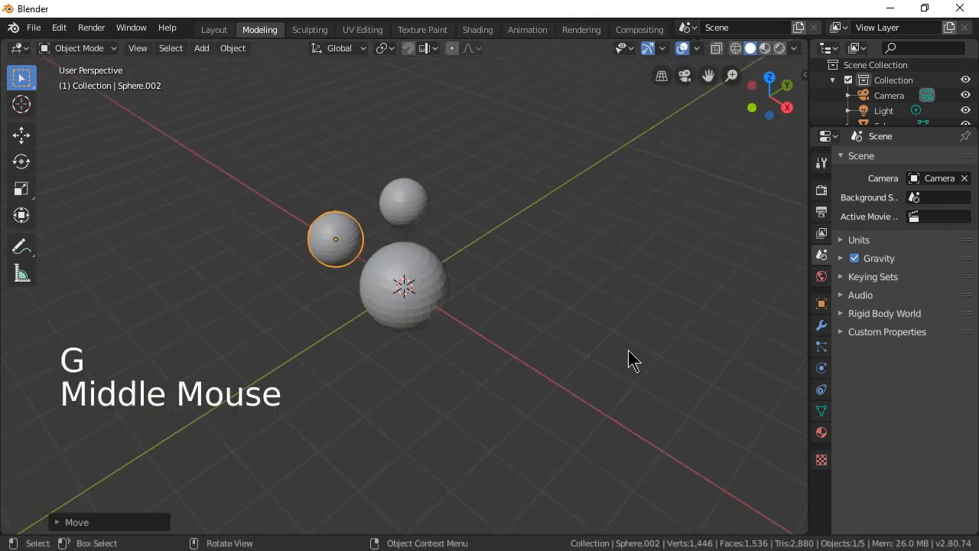
{"action": "left_click", "coordinate": [344, 250]}
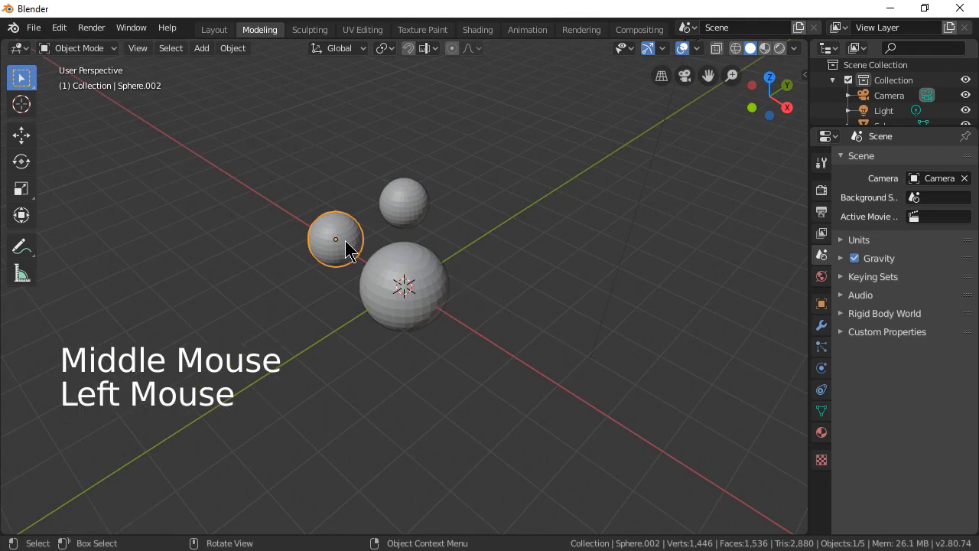
{"action": "left_click", "coordinate": [442, 304]}
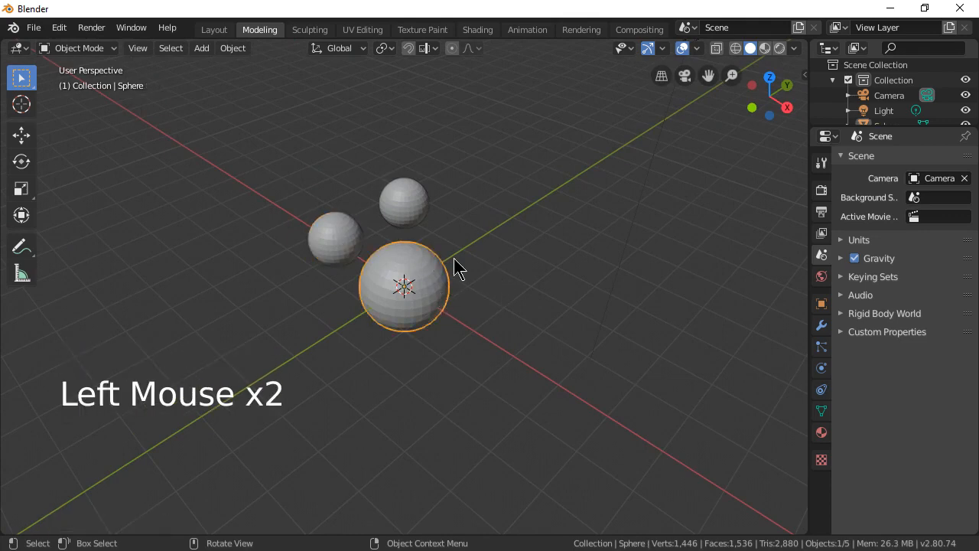
{"action": "left_click", "coordinate": [405, 204]}
{"action": "middle_click_drag", "start_coordinate": [451, 337], "coordinate": [533, 368]}
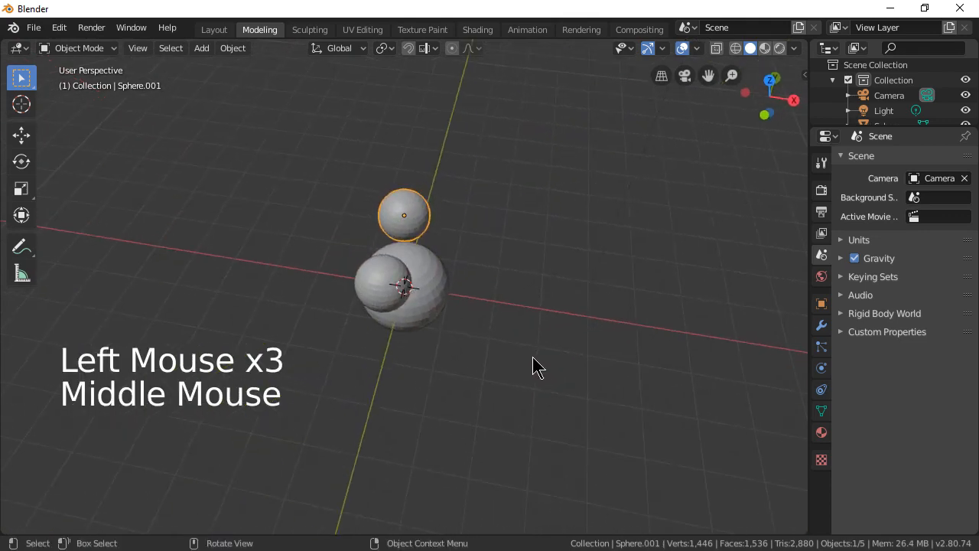
{"action": "left_click", "coordinate": [394, 289]}
Duplicate the small sphere directly above the large one and move the copy along the negative X axis.
{"action": "left_click", "coordinate": [415, 227]}
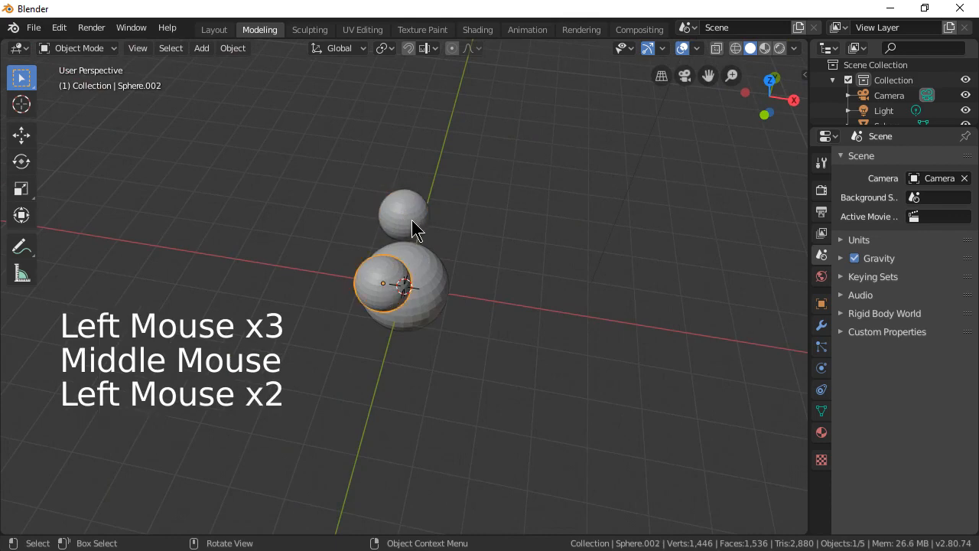
{"action": "key", "text": "shift+d"}
{"action": "right_click", "coordinate": [446, 255]}
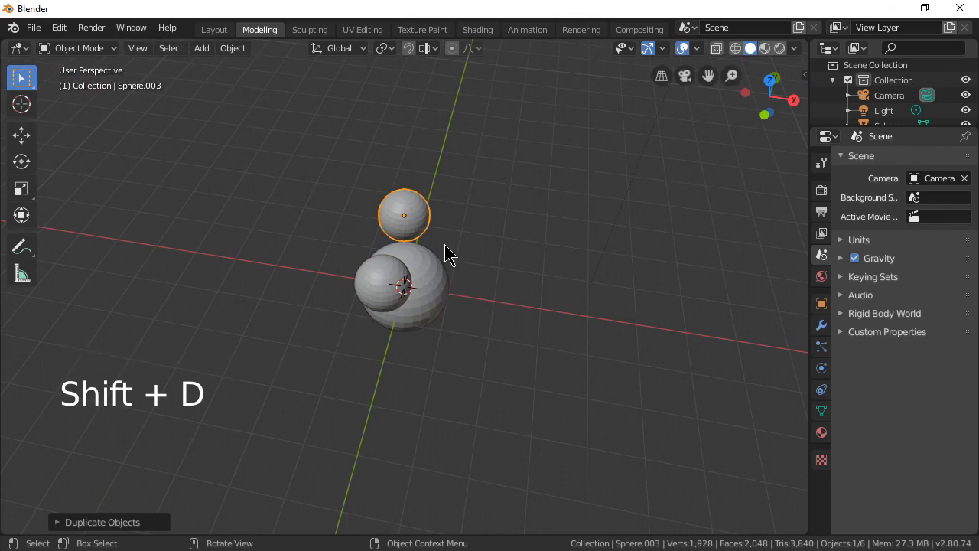
{"action": "key", "text": "g"}
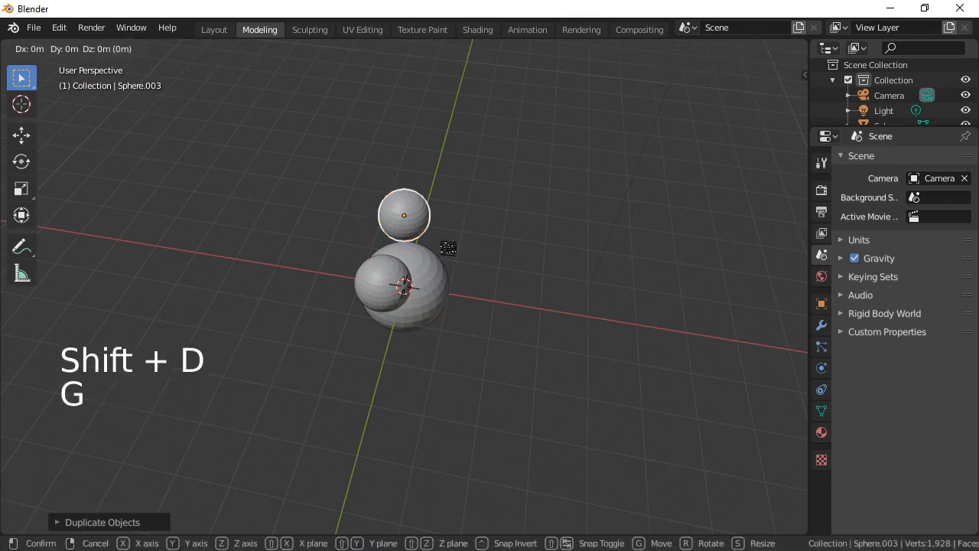
{"action": "key", "text": "x"}
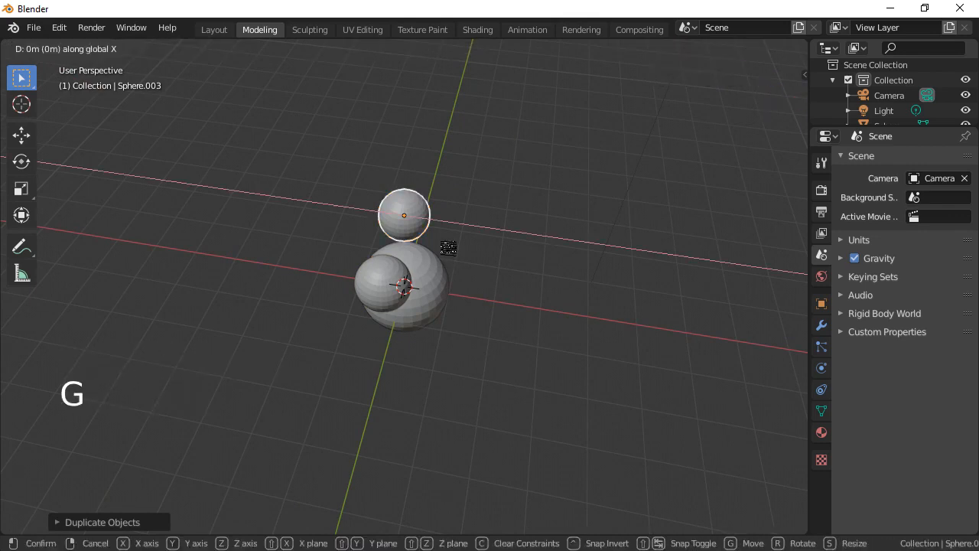
{"action": "left_click", "coordinate": [359, 239]}
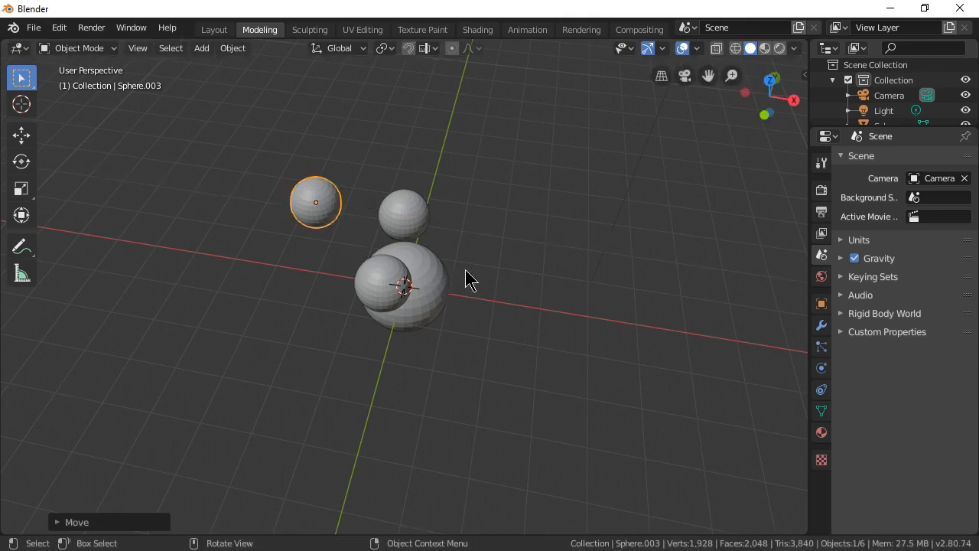
Duplicate the large sphere at the origin and move the copy along the negative X axis, clear of the original.
{"action": "middle_click_drag", "start_coordinate": [467, 280], "coordinate": [489, 229]}
{"action": "left_click", "coordinate": [412, 308]}
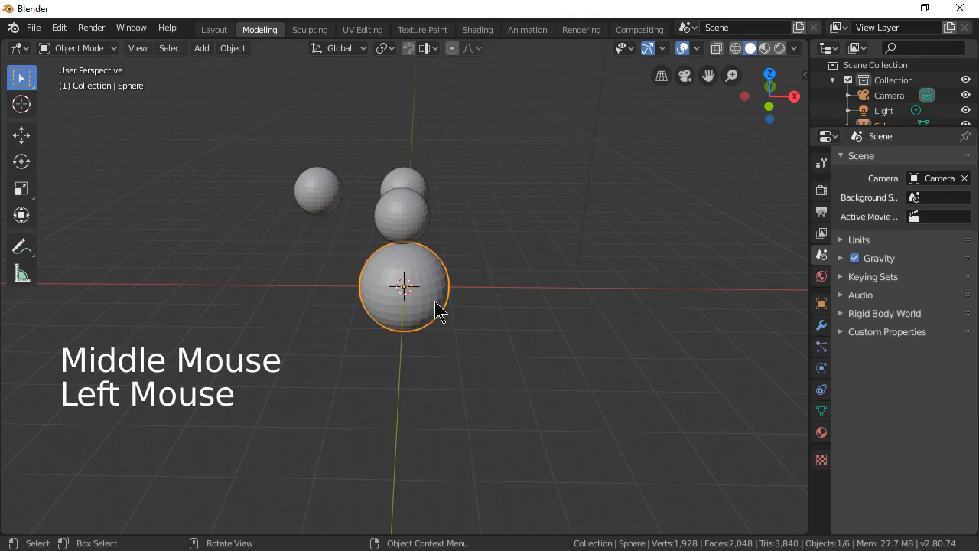
{"action": "key", "text": "shift"}
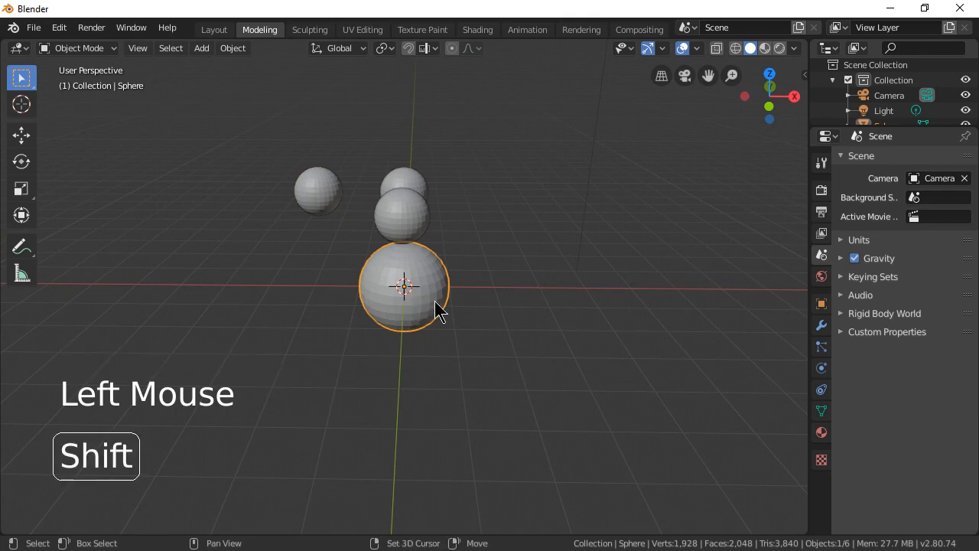
{"action": "key", "text": "shift+d"}
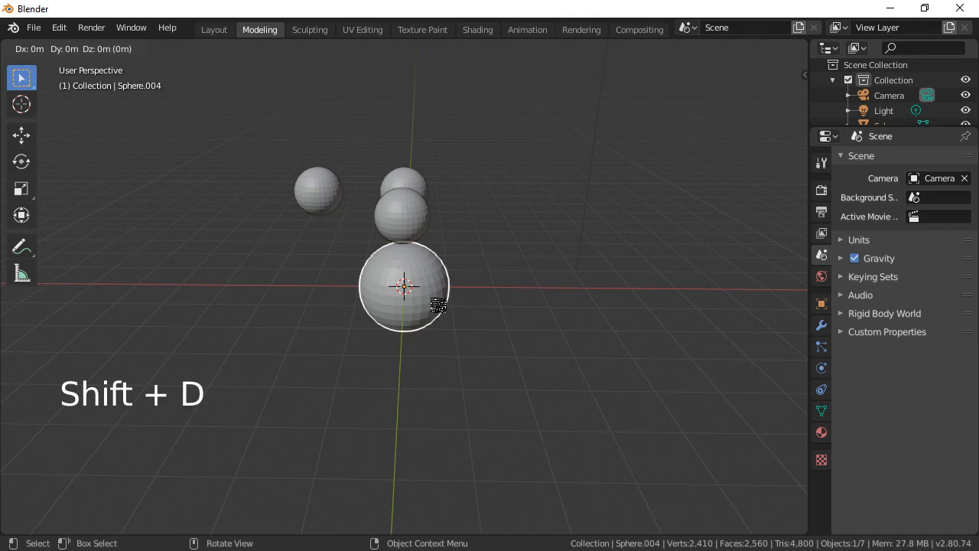
{"action": "key", "text": "x"}
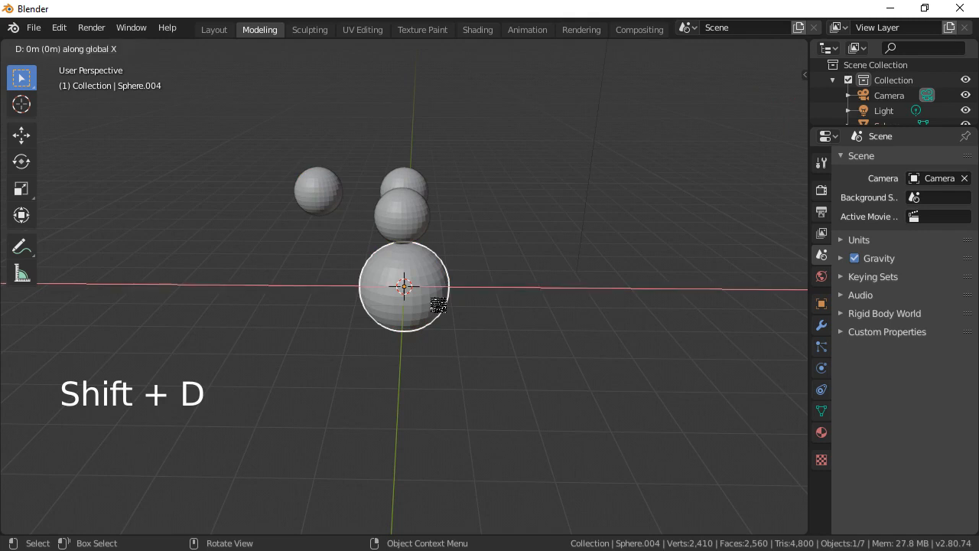
{"action": "left_click", "coordinate": [333, 301]}
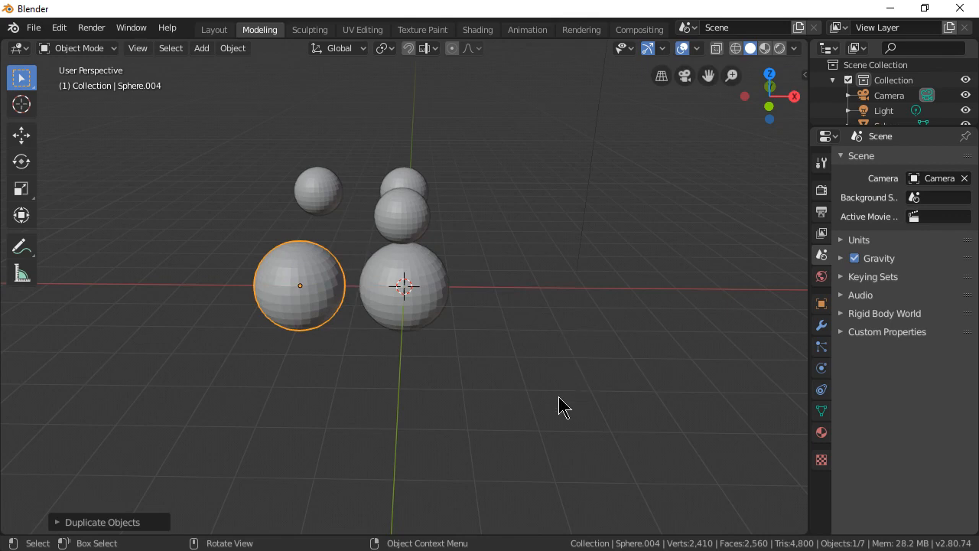
Examine the arrangement of large and small spheres from several angles, selecting individual spheres in turn.
{"action": "middle_click_drag", "start_coordinate": [556, 407], "coordinate": [511, 459]}
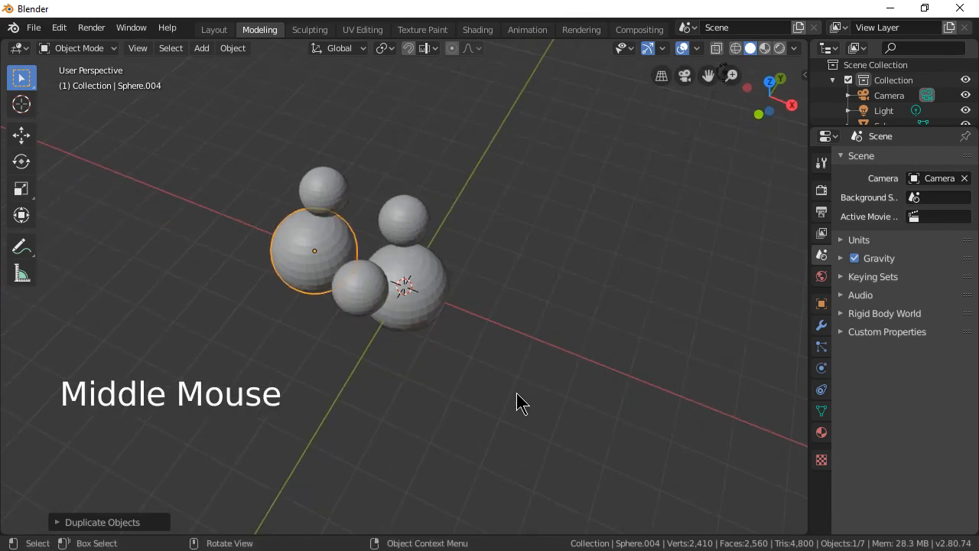
{"action": "middle_click_drag", "start_coordinate": [518, 403], "coordinate": [579, 378]}
{"action": "left_click", "coordinate": [313, 221]}
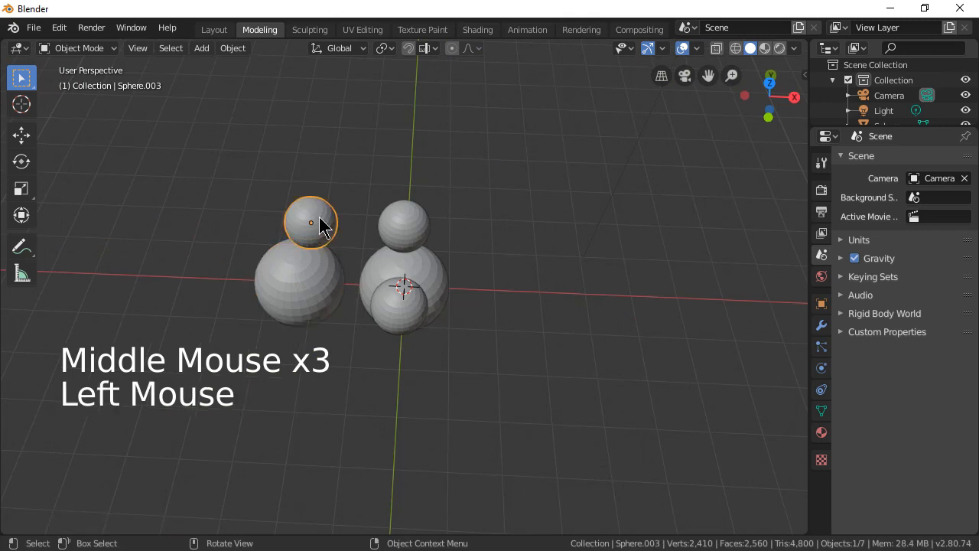
{"action": "left_click", "coordinate": [307, 286]}
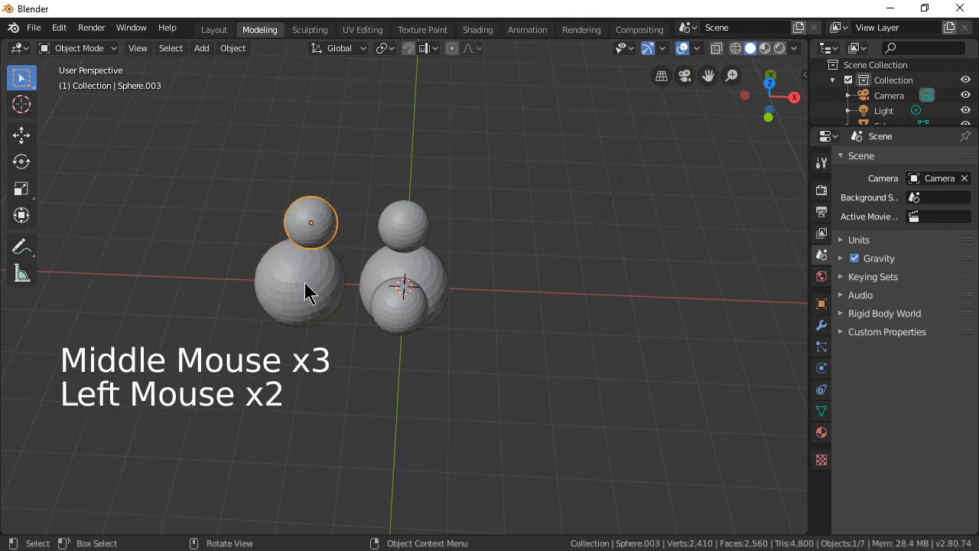
{"action": "left_click", "coordinate": [405, 230]}
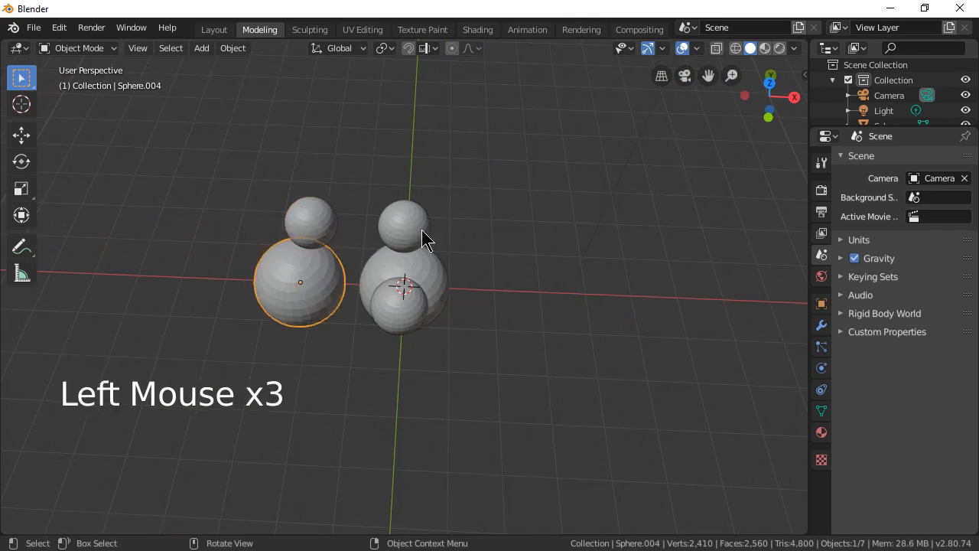
{"action": "left_click", "coordinate": [408, 324]}
{"action": "middle_click_drag", "start_coordinate": [531, 332], "coordinate": [411, 289]}
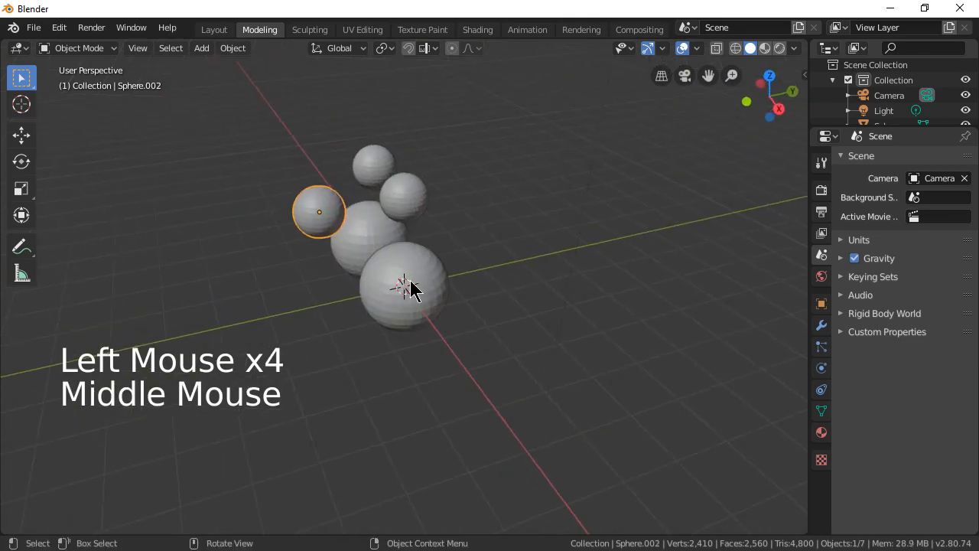
{"action": "middle_click_drag", "start_coordinate": [489, 294], "coordinate": [477, 332]}
{"action": "scroll", "coordinate": [512, 275], "scroll_direction": "up", "scroll_amount": 3}
{"action": "scroll", "coordinate": [503, 284], "scroll_direction": "down", "scroll_amount": 4}
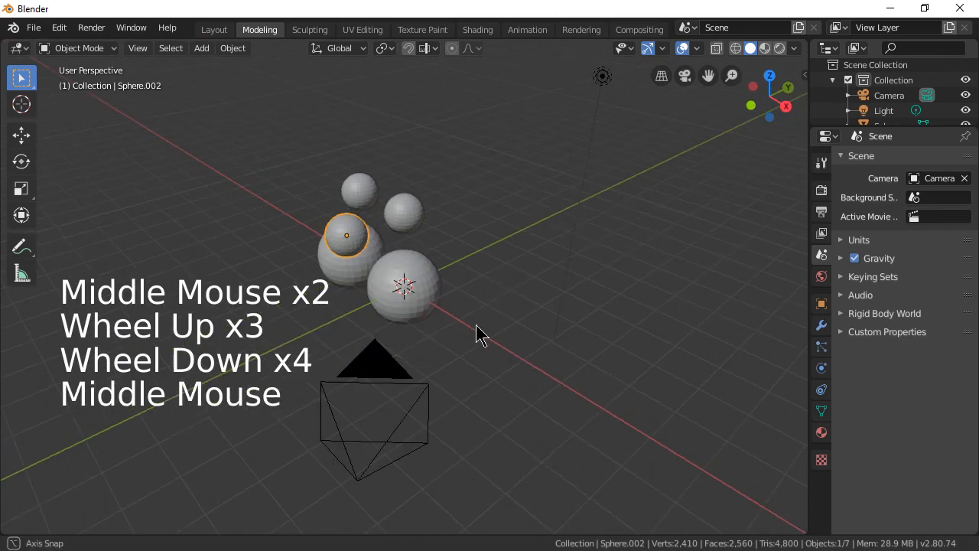
Enter Edit Mode on the large sphere at the origin and enable proportional editing.
{"action": "left_click", "coordinate": [433, 293]}
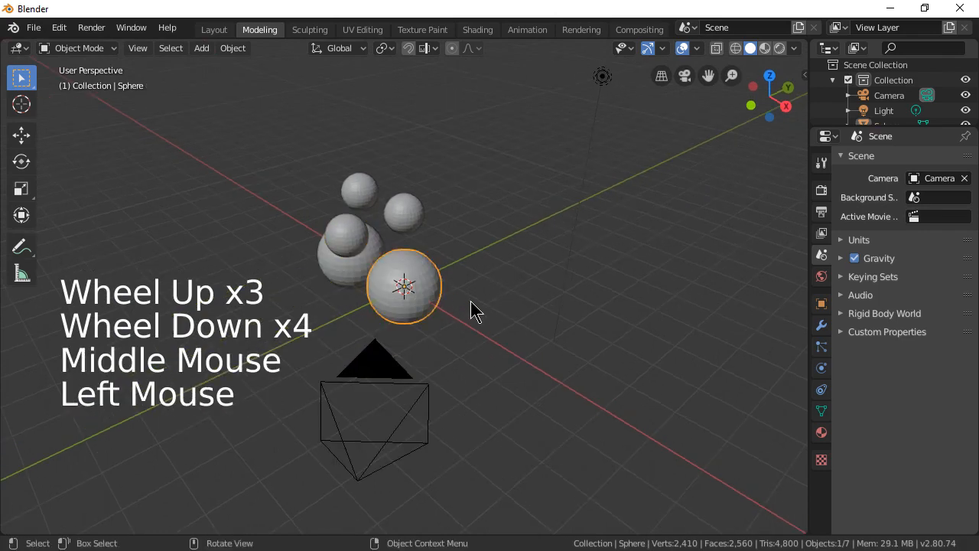
{"action": "scroll", "coordinate": [472, 306], "scroll_direction": "up", "scroll_amount": 2}
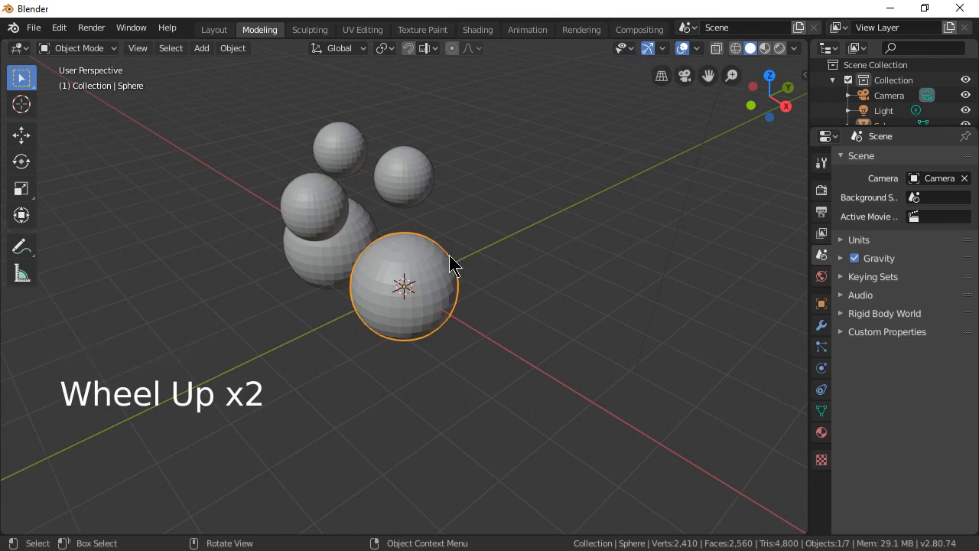
{"action": "key", "text": "Tab"}
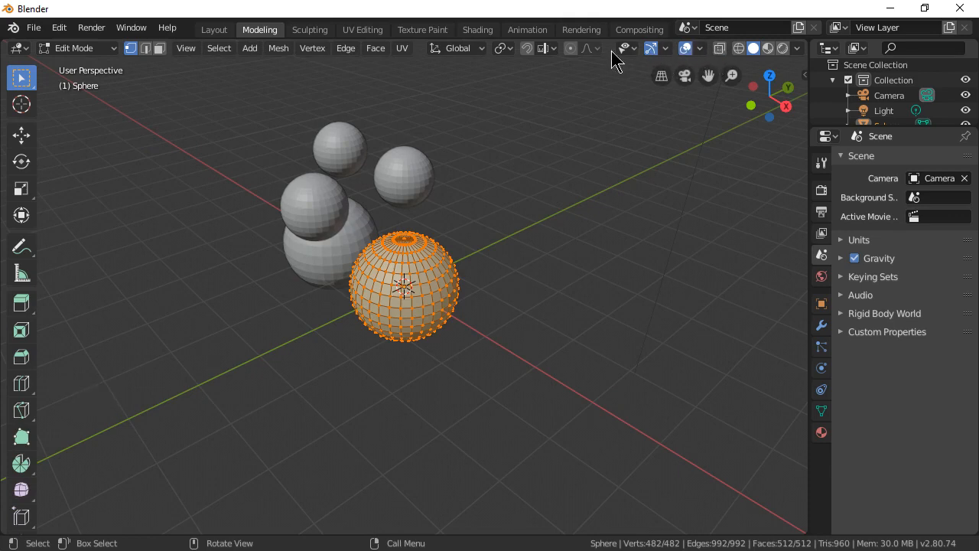
{"action": "left_click", "coordinate": [571, 48]}
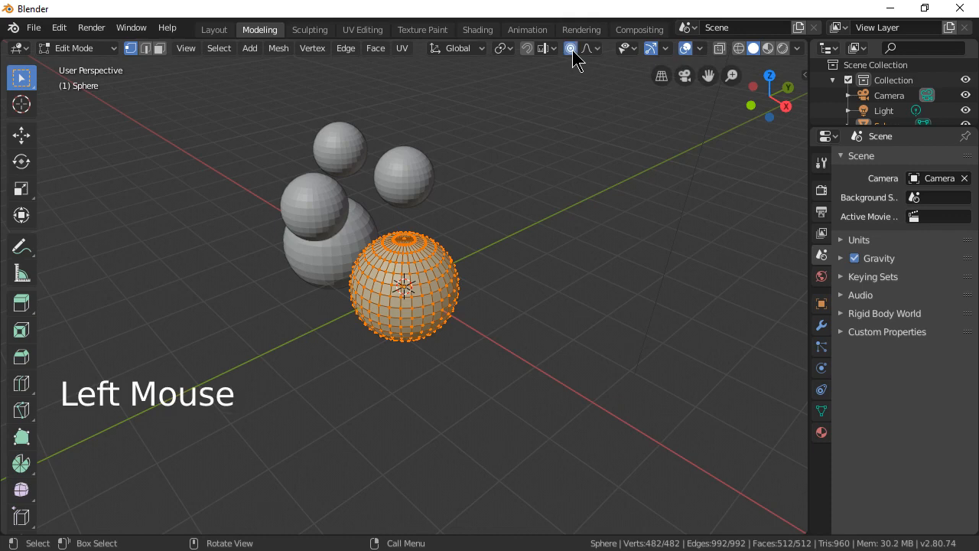
{"action": "left_click", "coordinate": [571, 50]}
{"action": "left_click", "coordinate": [571, 50]}
{"action": "left_click", "coordinate": [572, 50]}
{"action": "left_click", "coordinate": [572, 50]}
Raise the large sphere's top pole vertex about 0.41 m along Z with smooth proportional falloff and a proportional size of 1.10.
{"action": "scroll", "coordinate": [450, 260], "scroll_direction": "up", "scroll_amount": 3}
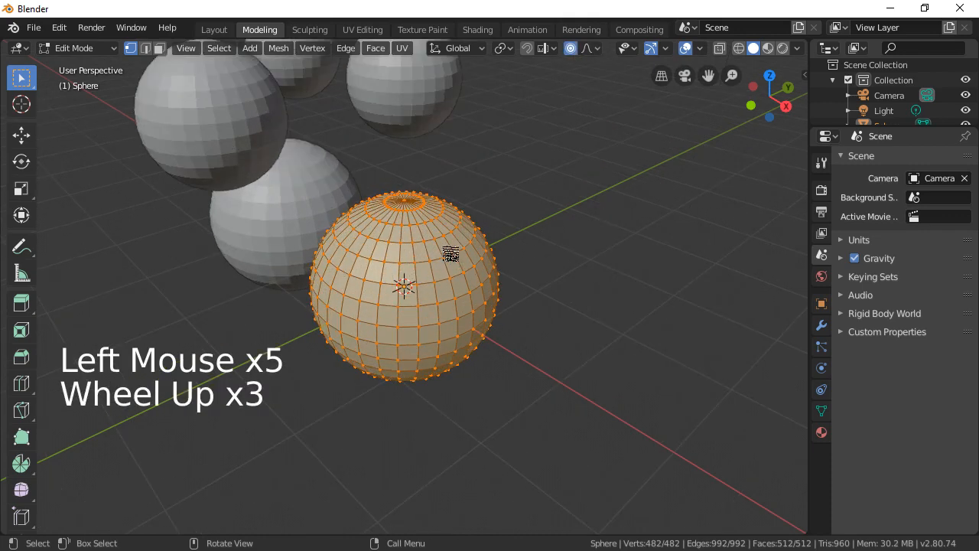
{"action": "left_click", "coordinate": [405, 201]}
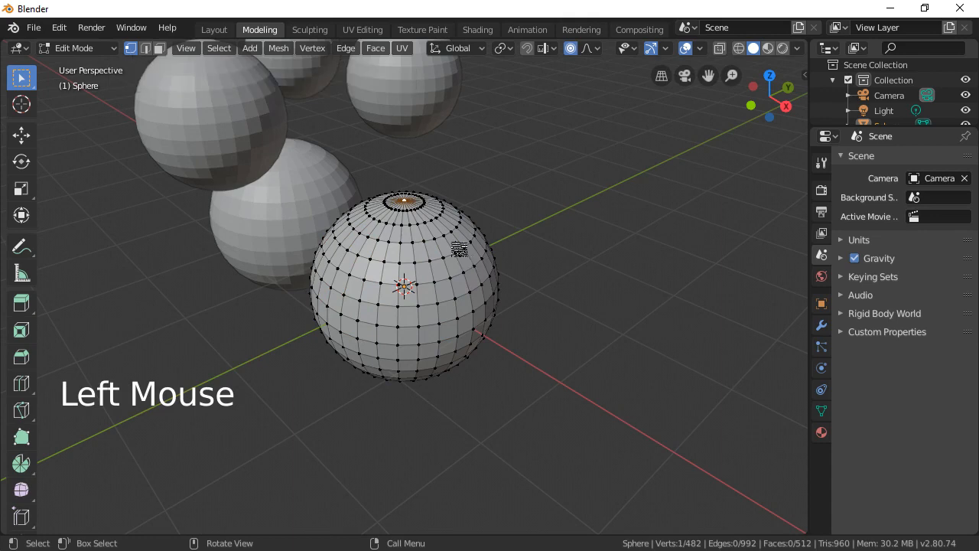
{"action": "middle_click_drag", "start_coordinate": [605, 265], "coordinate": [610, 365], "text": "shift"}
{"action": "scroll", "coordinate": [551, 373], "scroll_direction": "up", "scroll_amount": 2}
{"action": "scroll", "coordinate": [550, 373], "scroll_direction": "up", "scroll_amount": 1}
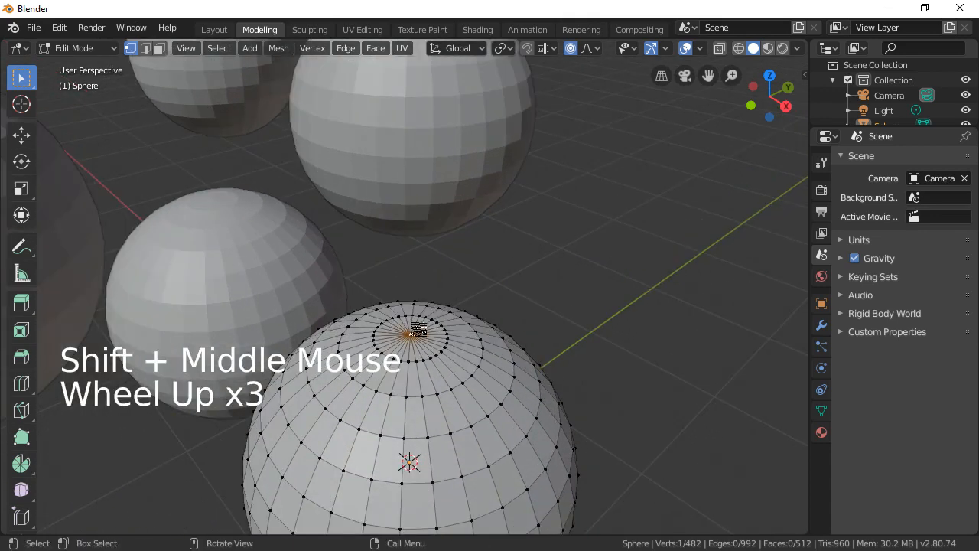
{"action": "left_click", "coordinate": [414, 338]}
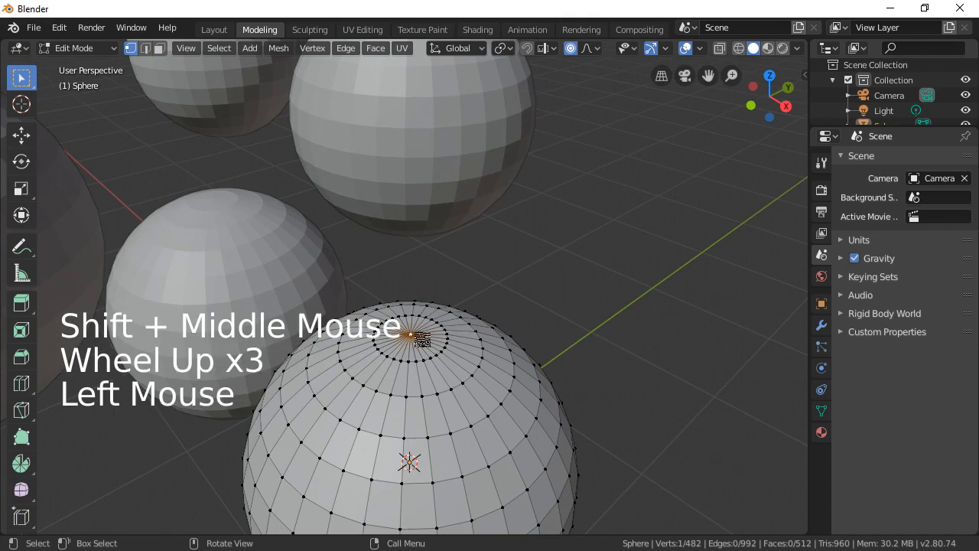
{"action": "scroll", "coordinate": [418, 337], "scroll_direction": "down", "scroll_amount": 2}
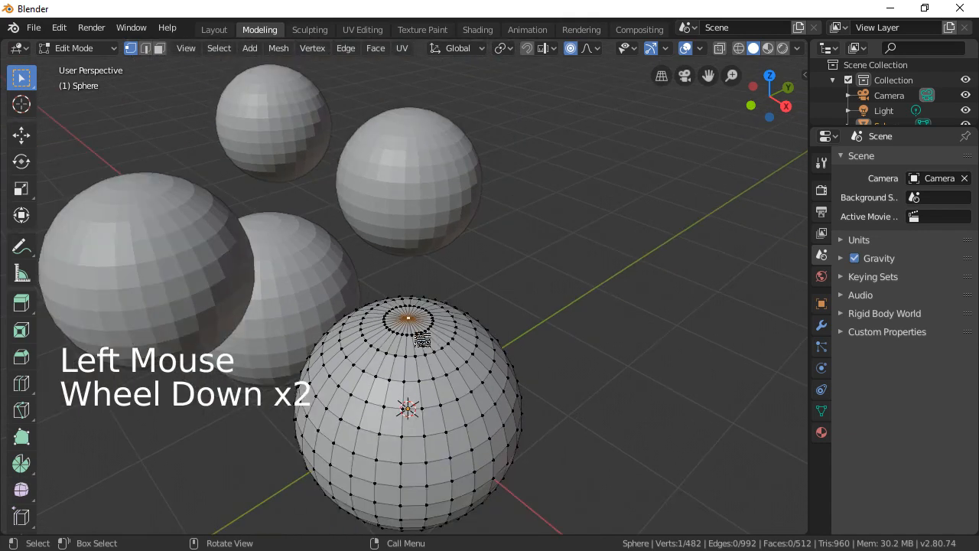
{"action": "key", "text": "g"}
{"action": "key", "text": "z"}
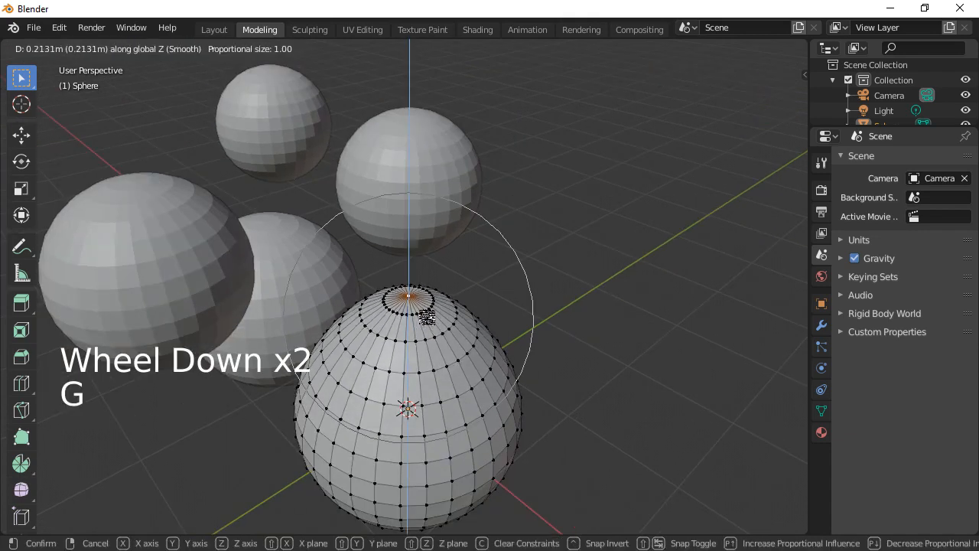
{"action": "scroll", "coordinate": [430, 306], "scroll_direction": "down", "scroll_amount": 3}
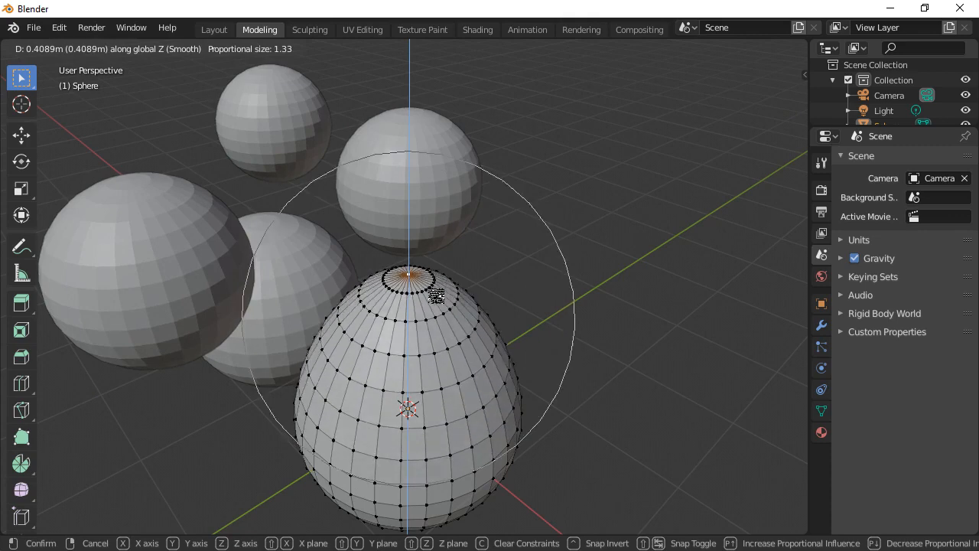
{"action": "scroll", "coordinate": [436, 296], "scroll_direction": "up", "scroll_amount": 1}
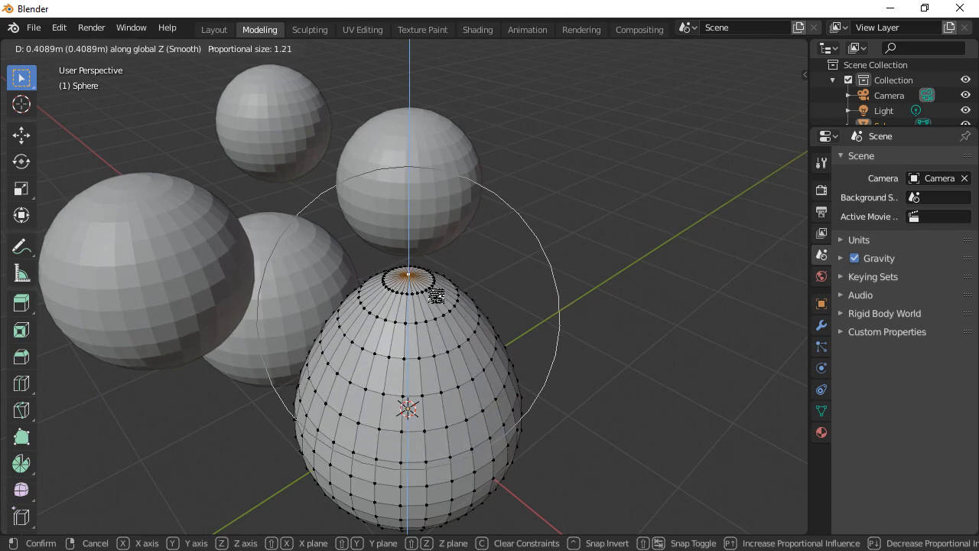
{"action": "scroll", "coordinate": [436, 296], "scroll_direction": "up", "scroll_amount": 2}
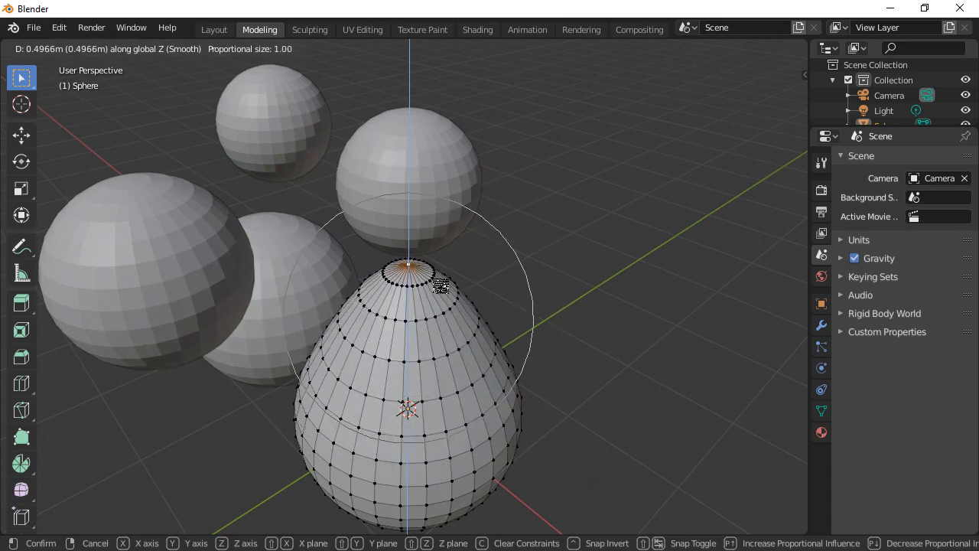
{"action": "scroll", "coordinate": [441, 289], "scroll_direction": "down", "scroll_amount": 1}
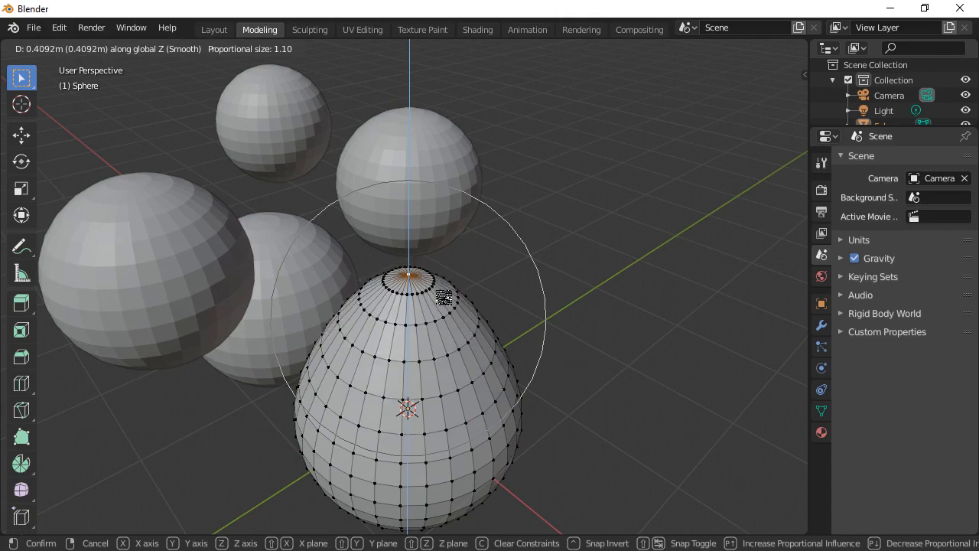
{"action": "left_click", "coordinate": [443, 294]}
Move the bottom pole vertex up about 0.19 m along Z with proportional editing to flatten the base.
{"action": "middle_click_drag", "start_coordinate": [520, 343], "coordinate": [500, 281]}
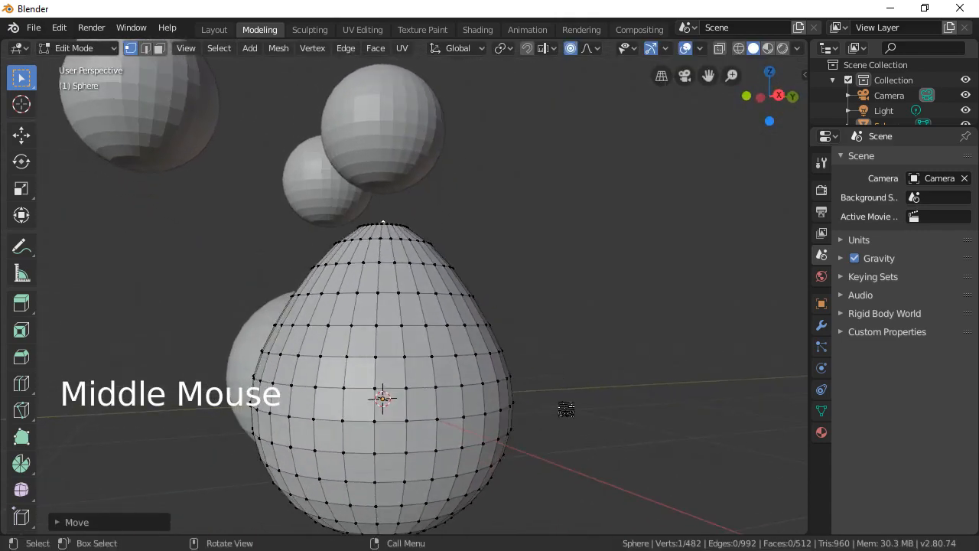
{"action": "middle_click_drag", "start_coordinate": [568, 406], "coordinate": [563, 337]}
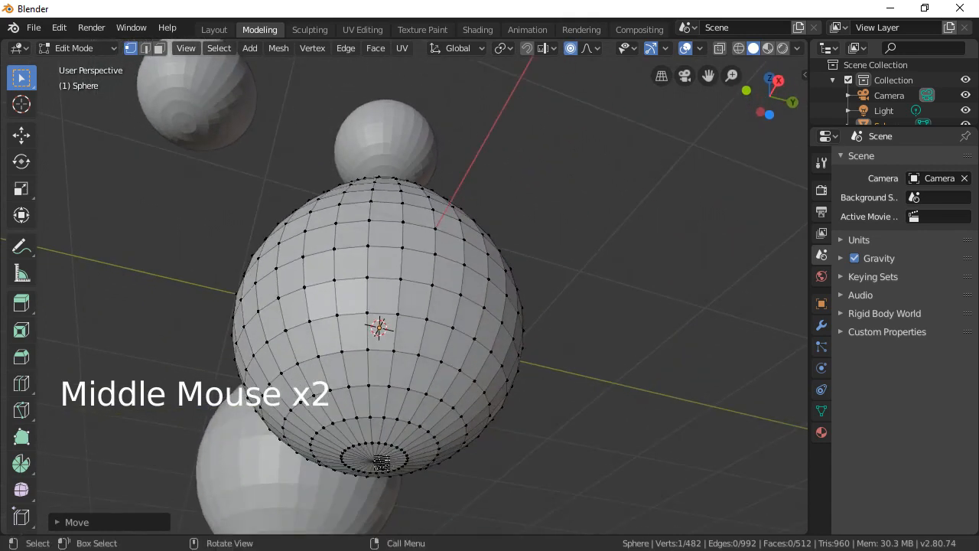
{"action": "left_click", "coordinate": [374, 459]}
{"action": "scroll", "coordinate": [482, 448], "scroll_direction": "down", "scroll_amount": 2}
{"action": "middle_click_drag", "start_coordinate": [501, 438], "coordinate": [476, 489]}
{"action": "key", "text": "g"}
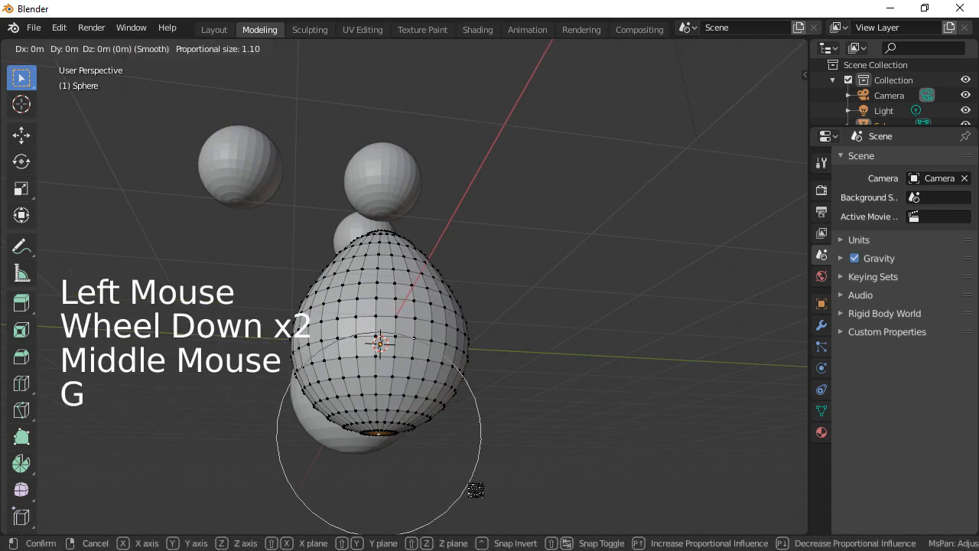
{"action": "key", "text": "z"}
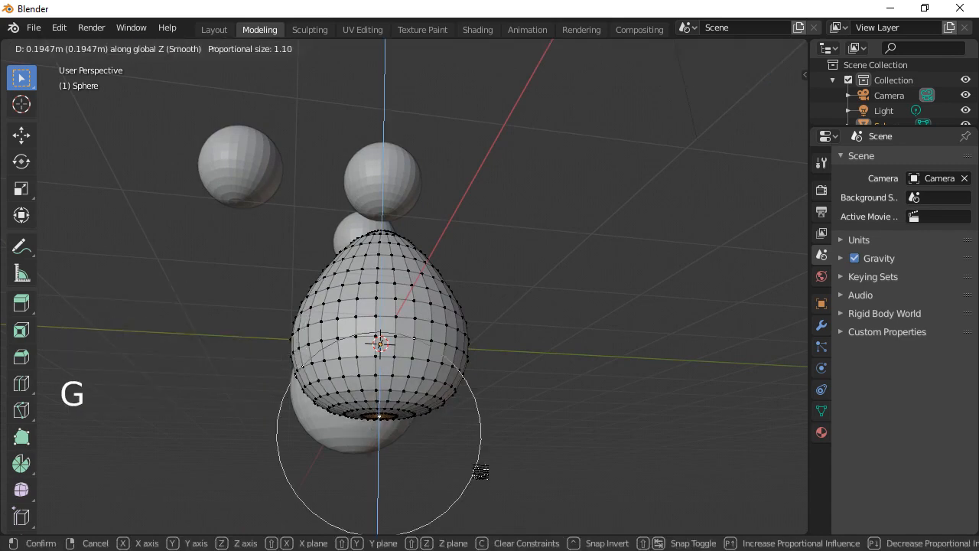
{"action": "left_click", "coordinate": [480, 472]}
Move a vertex on the egg shape's negative Y side about 0.13 m along Y with a proportional size of 1.00.
{"action": "middle_click_drag", "start_coordinate": [579, 439], "coordinate": [521, 463]}
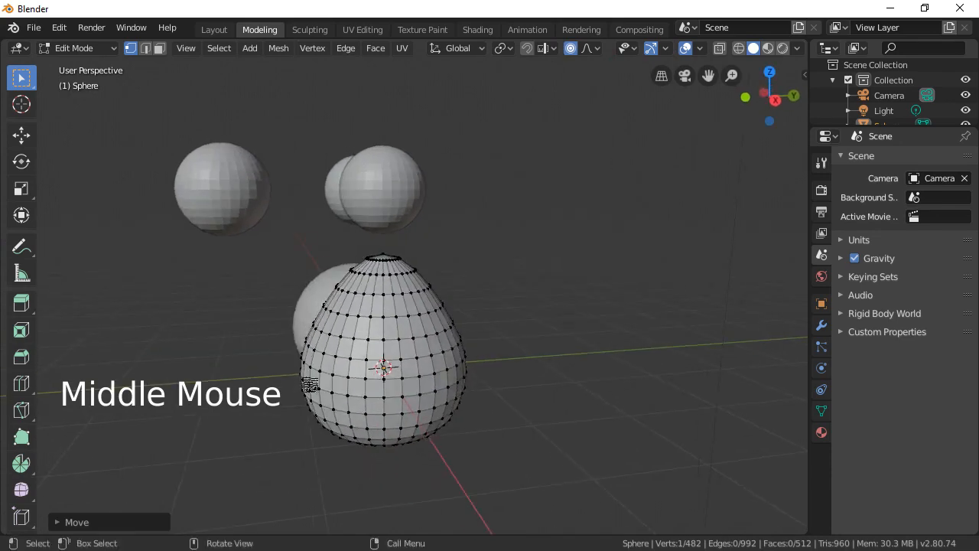
{"action": "middle_click_drag", "start_coordinate": [310, 385], "coordinate": [448, 392]}
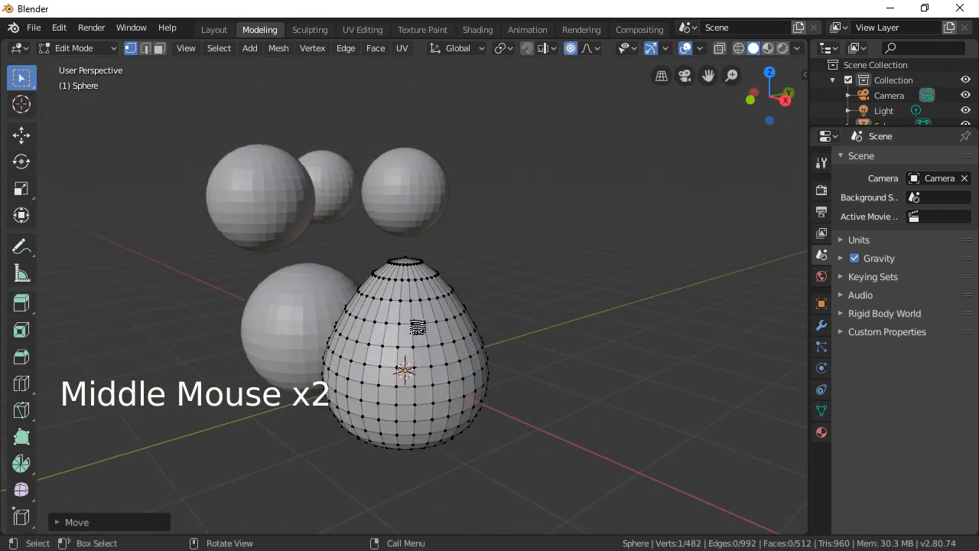
{"action": "left_click", "coordinate": [359, 346]}
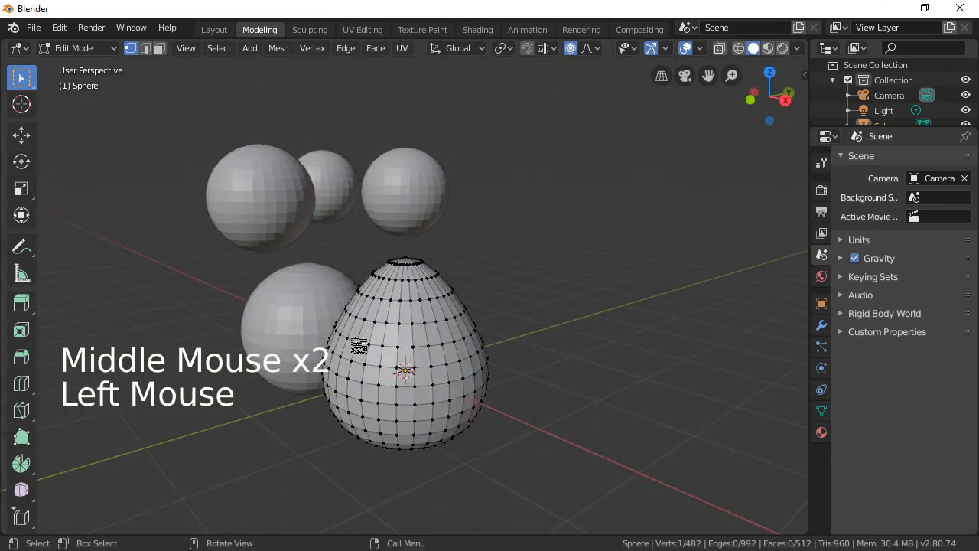
{"action": "key", "text": "g"}
{"action": "key", "text": "y"}
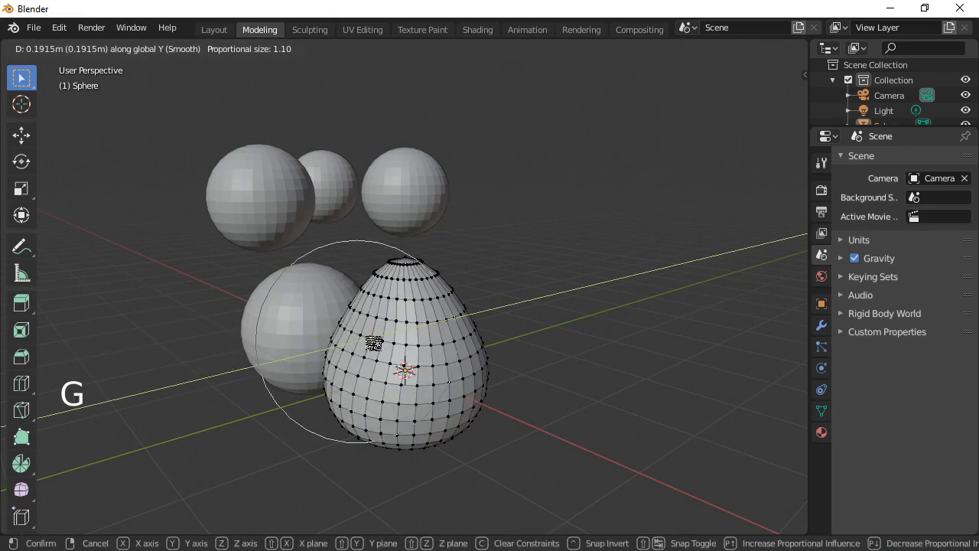
{"action": "scroll", "coordinate": [369, 344], "scroll_direction": "up", "scroll_amount": 5}
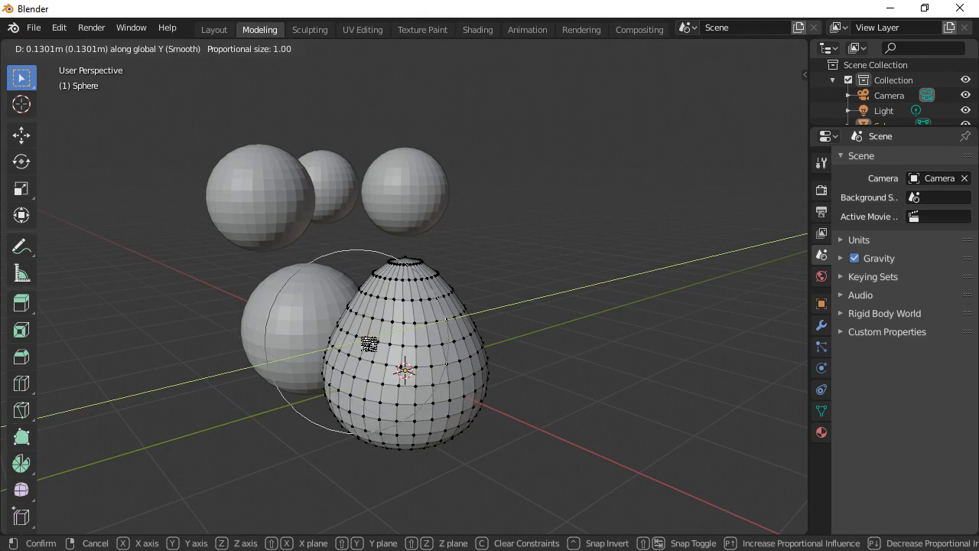
{"action": "left_click", "coordinate": [369, 344]}
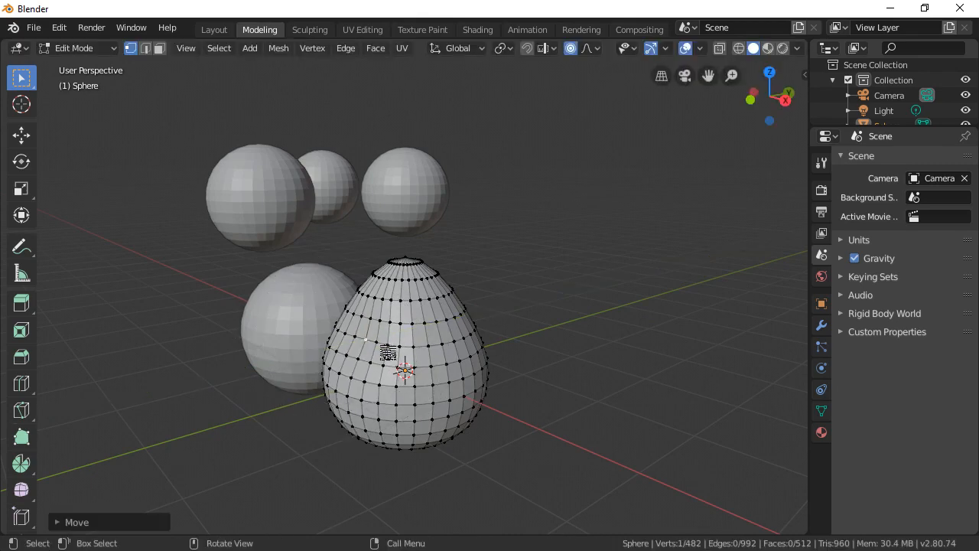
Select a vertex on the egg shape's positive Y side and split it from the mesh.
{"action": "middle_click_drag", "start_coordinate": [566, 378], "coordinate": [450, 357]}
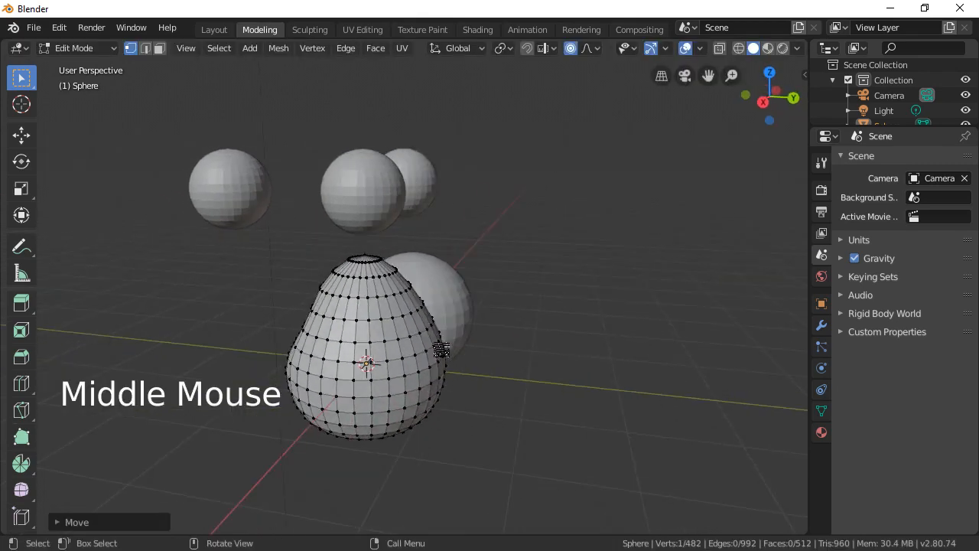
{"action": "left_click", "coordinate": [444, 350]}
{"action": "middle_click_drag", "start_coordinate": [498, 381], "coordinate": [387, 417]}
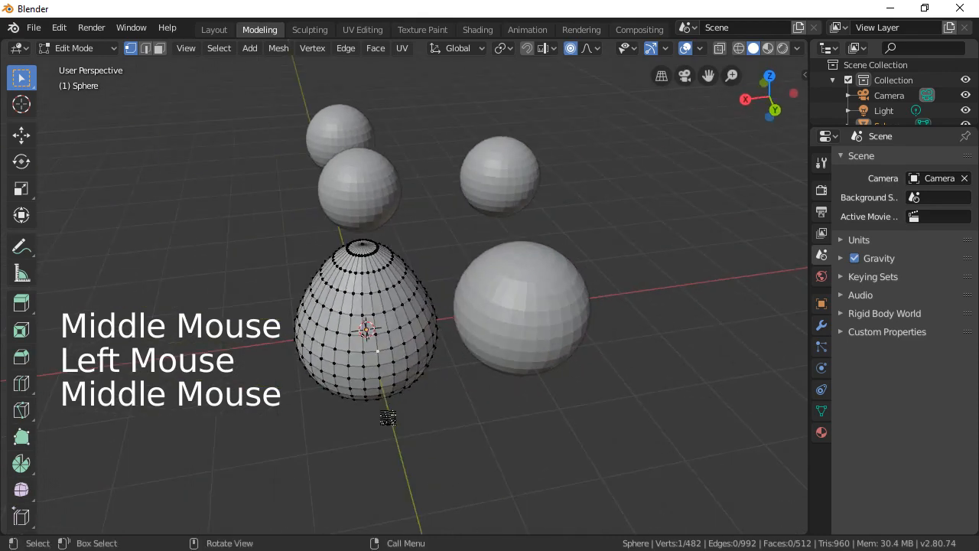
{"action": "key", "text": "y"}
{"action": "key", "text": "y"}
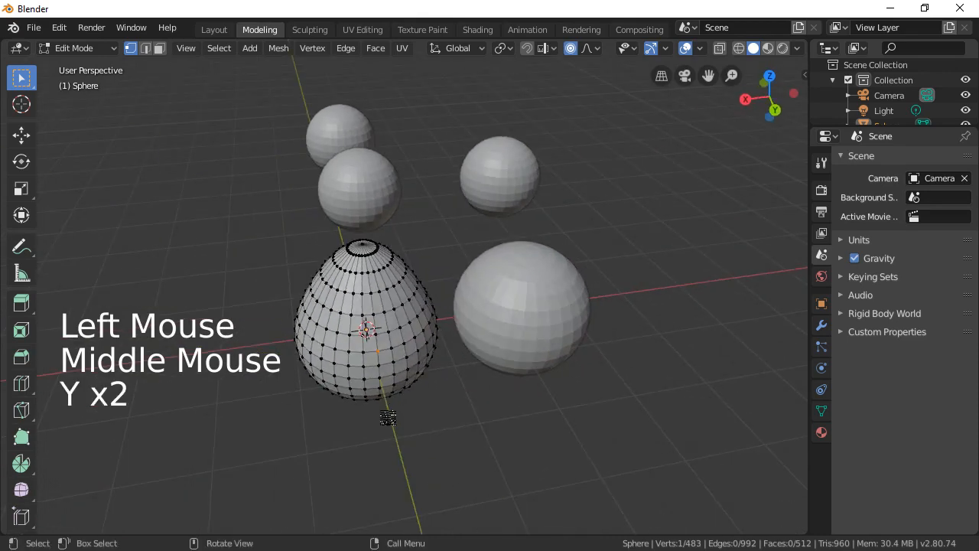
{"action": "left_click", "coordinate": [389, 409]}
Move a vertex on the egg shape's positive Y side about -0.16 m along Y with a proportional size of 1.00.
{"action": "middle_click_drag", "start_coordinate": [431, 440], "coordinate": [414, 368]}
{"action": "left_click", "coordinate": [413, 364]}
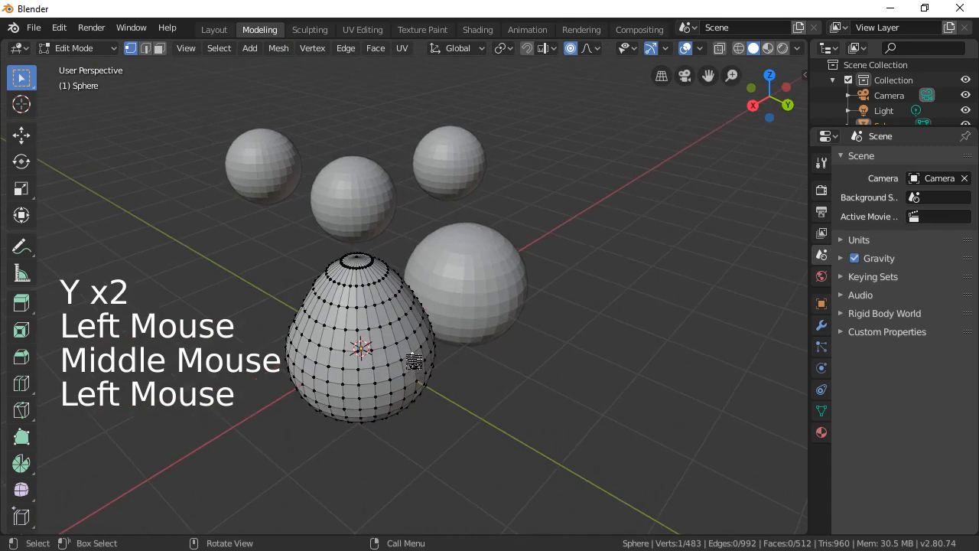
{"action": "key", "text": "g"}
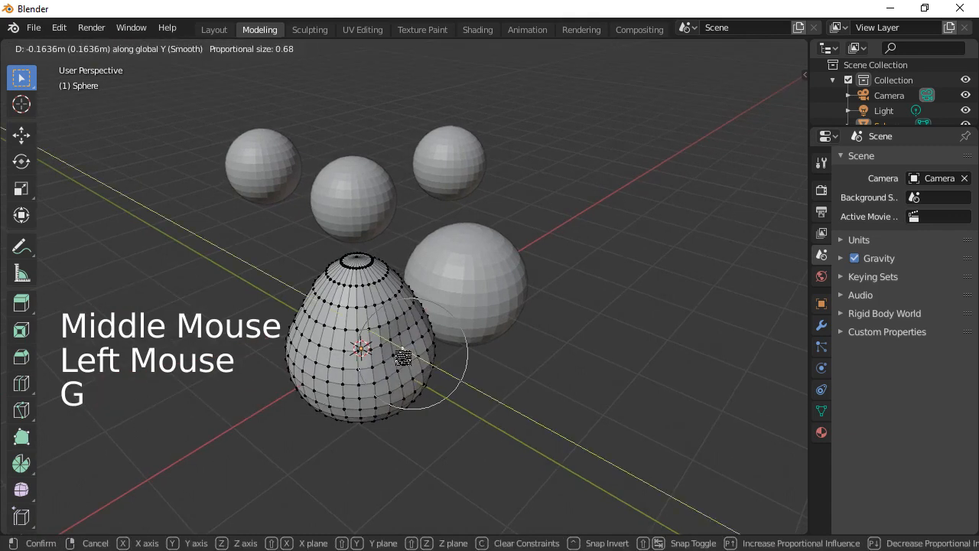
{"action": "scroll", "coordinate": [403, 357], "scroll_direction": "down", "scroll_amount": 7}
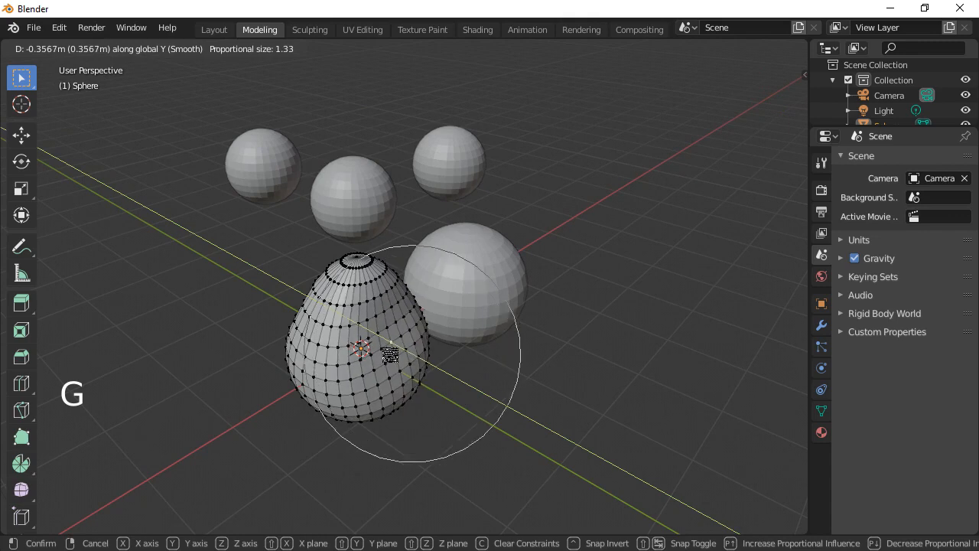
{"action": "scroll", "coordinate": [390, 354], "scroll_direction": "down", "scroll_amount": 1}
{"action": "scroll", "coordinate": [397, 356], "scroll_direction": "up", "scroll_amount": 4}
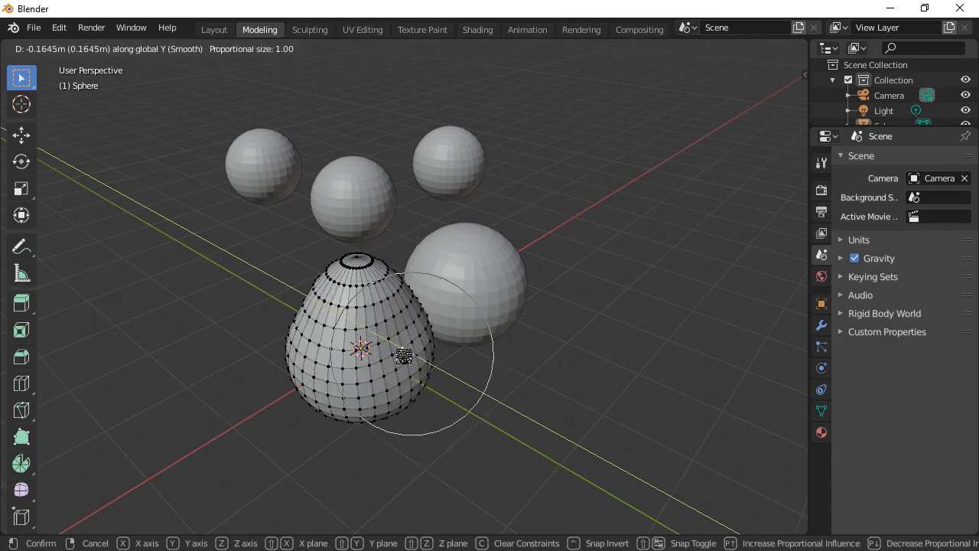
{"action": "left_click", "coordinate": [406, 355]}
Deselect the egg shape's vertices and return to Object Mode.
{"action": "middle_click", "coordinate": [462, 433]}
{"action": "middle_click_drag", "start_coordinate": [462, 433], "coordinate": [577, 419]}
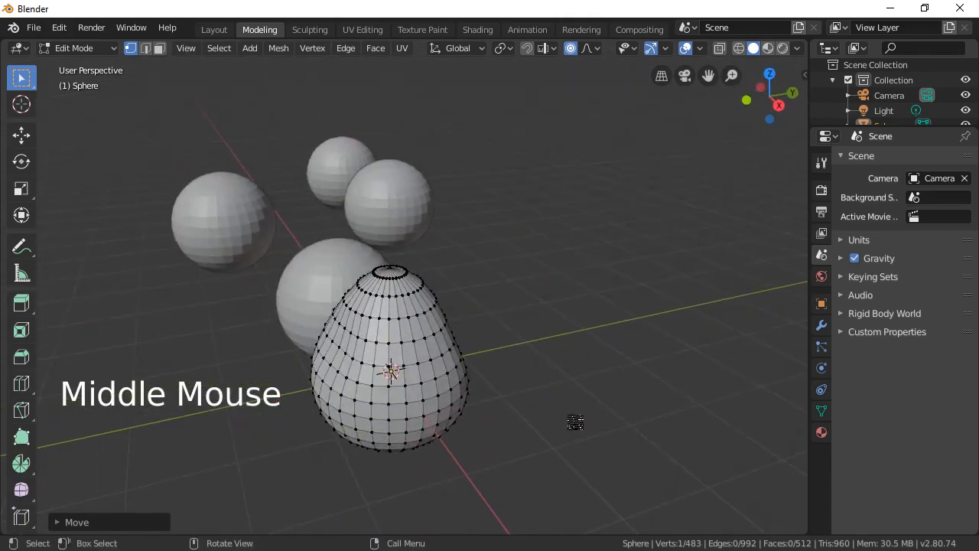
{"action": "scroll", "coordinate": [506, 340], "scroll_direction": "up", "scroll_amount": 2}
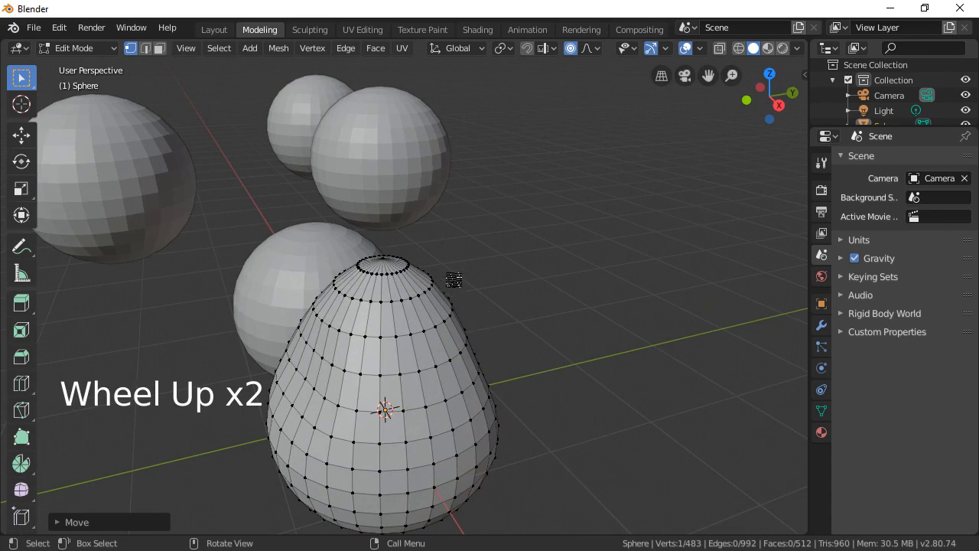
{"action": "middle_click_drag", "start_coordinate": [423, 252], "coordinate": [409, 233]}
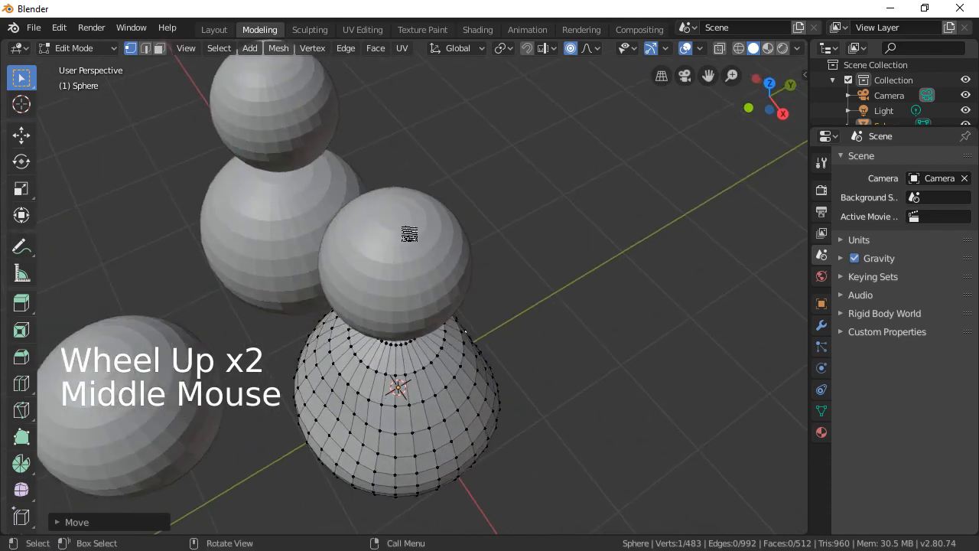
{"action": "left_click", "coordinate": [408, 223]}
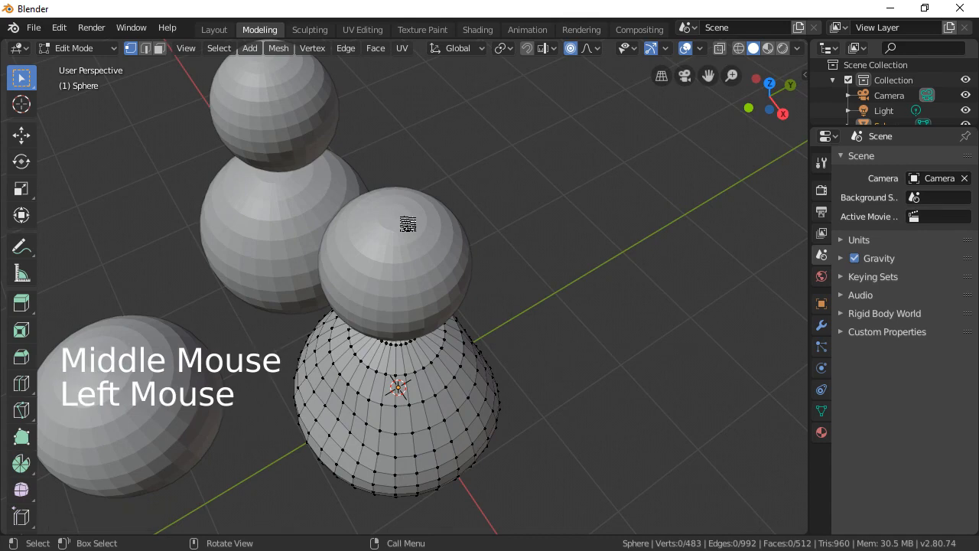
{"action": "key", "text": "Tab"}
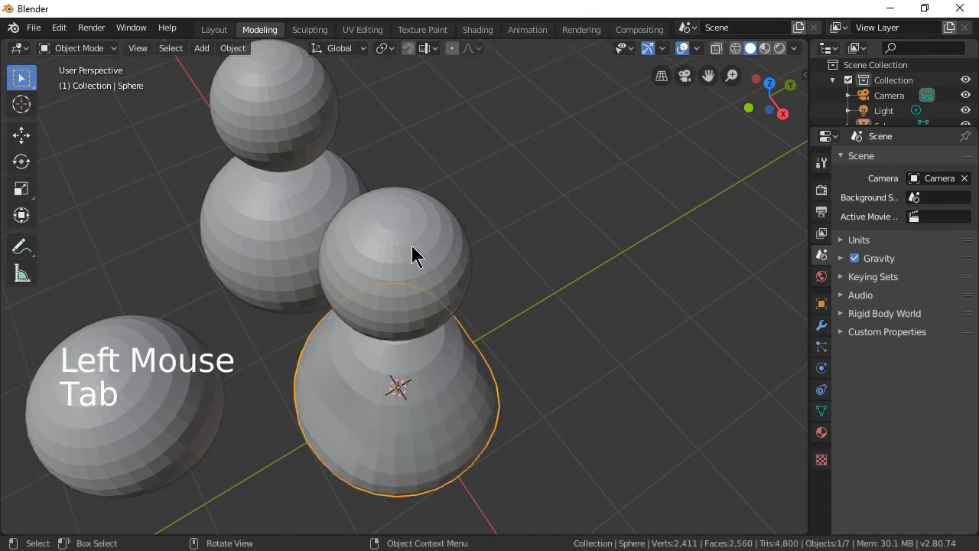
Examine the egg shape and the surrounding spheres by selecting them one at a time from several angles.
{"action": "left_click", "coordinate": [419, 264]}
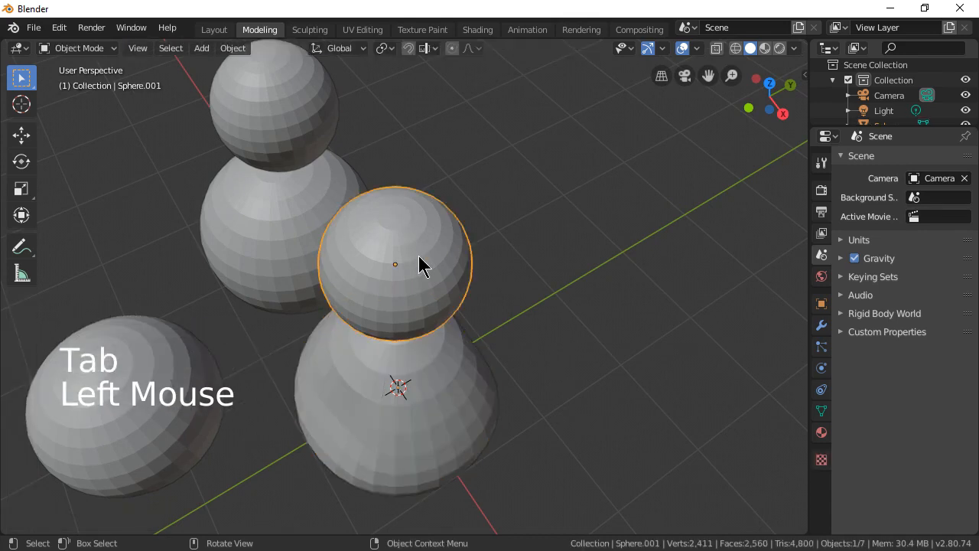
{"action": "left_click", "coordinate": [425, 376]}
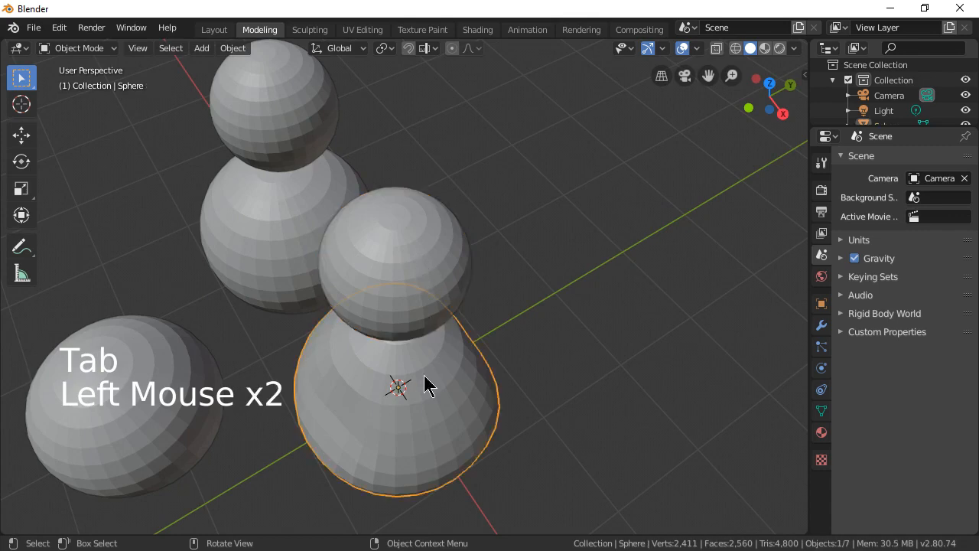
{"action": "middle_click_drag", "start_coordinate": [425, 376], "coordinate": [442, 334]}
{"action": "left_click", "coordinate": [436, 138]}
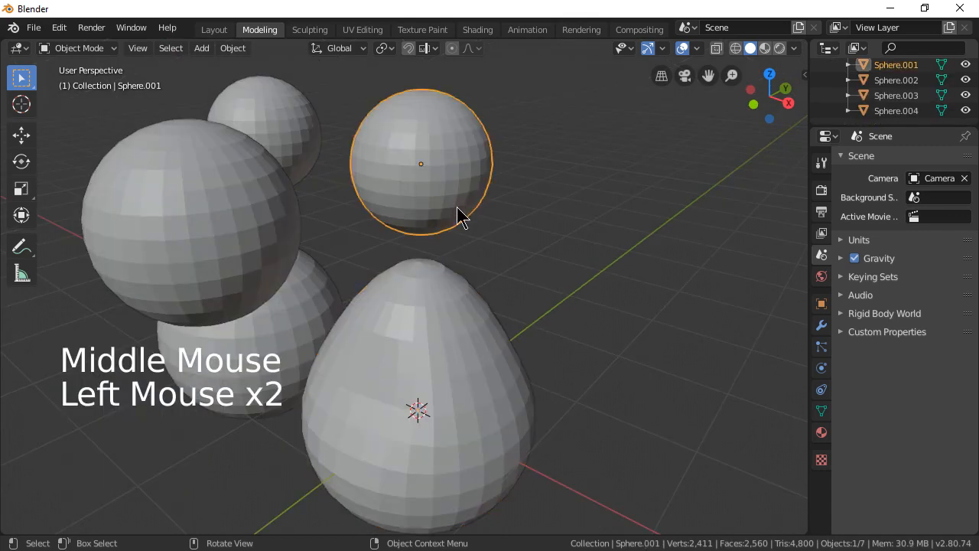
{"action": "left_click", "coordinate": [262, 221]}
{"action": "scroll", "coordinate": [586, 343], "scroll_direction": "down", "scroll_amount": 4}
{"action": "middle_click_drag", "start_coordinate": [586, 343], "coordinate": [621, 367]}
{"action": "left_click", "coordinate": [327, 212]}
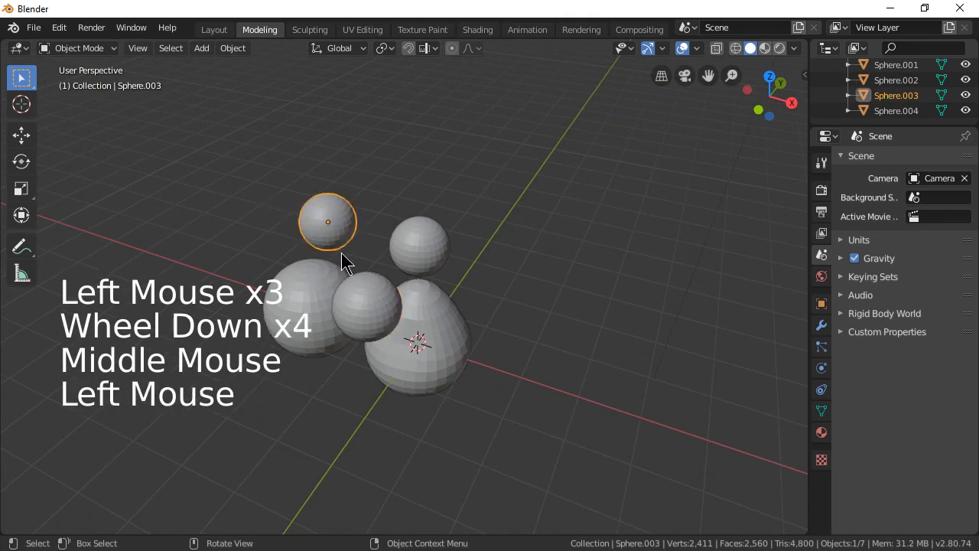
{"action": "left_click", "coordinate": [320, 283]}
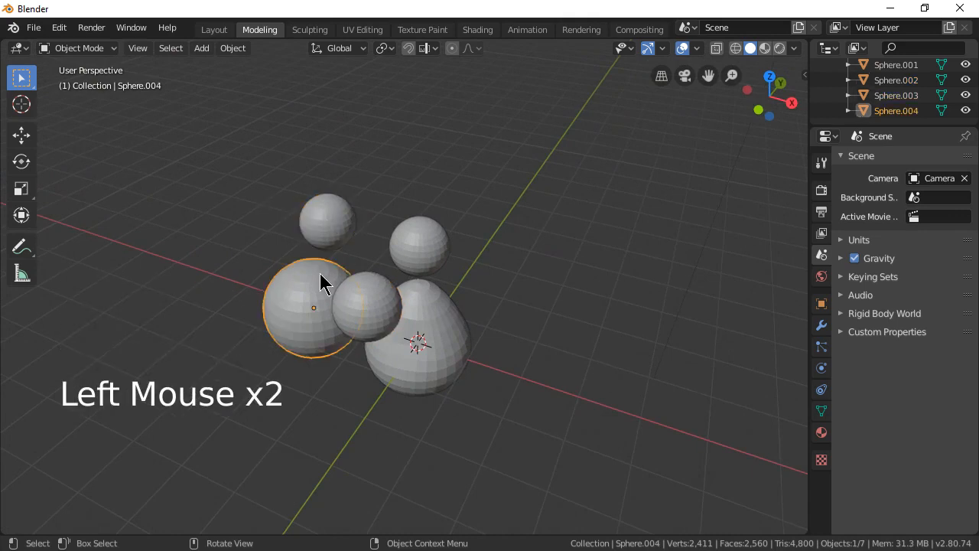
{"action": "middle_click_drag", "start_coordinate": [474, 287], "coordinate": [429, 288]}
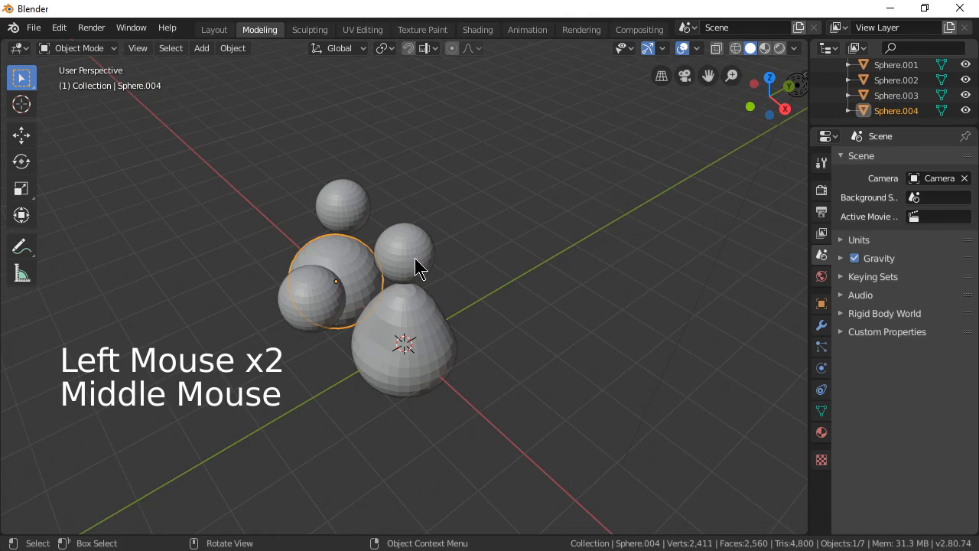
{"action": "left_click", "coordinate": [414, 258]}
Rotate the small sphere Sphere.002 by 90° about the global X axis.
{"action": "left_click", "coordinate": [329, 298]}
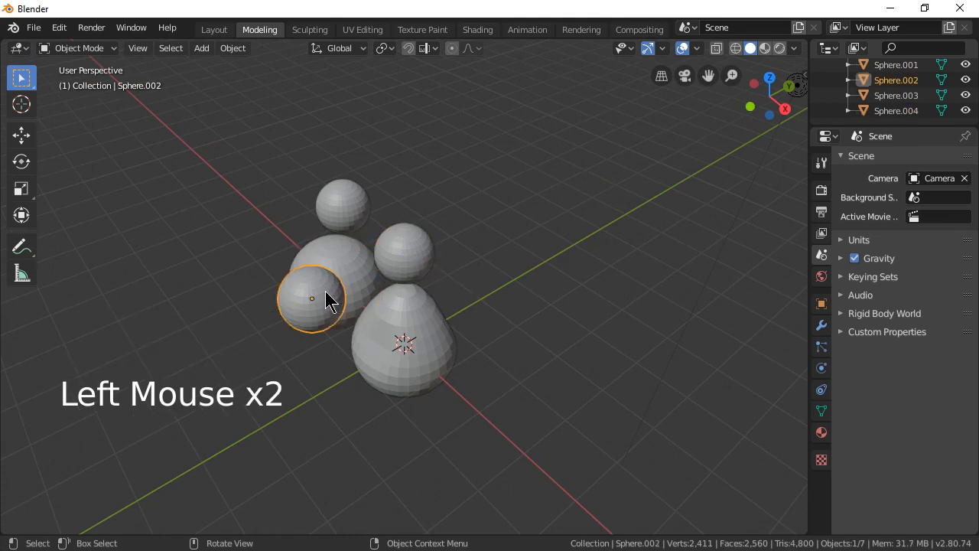
{"action": "key", "text": "r"}
{"action": "type", "text": "x"}
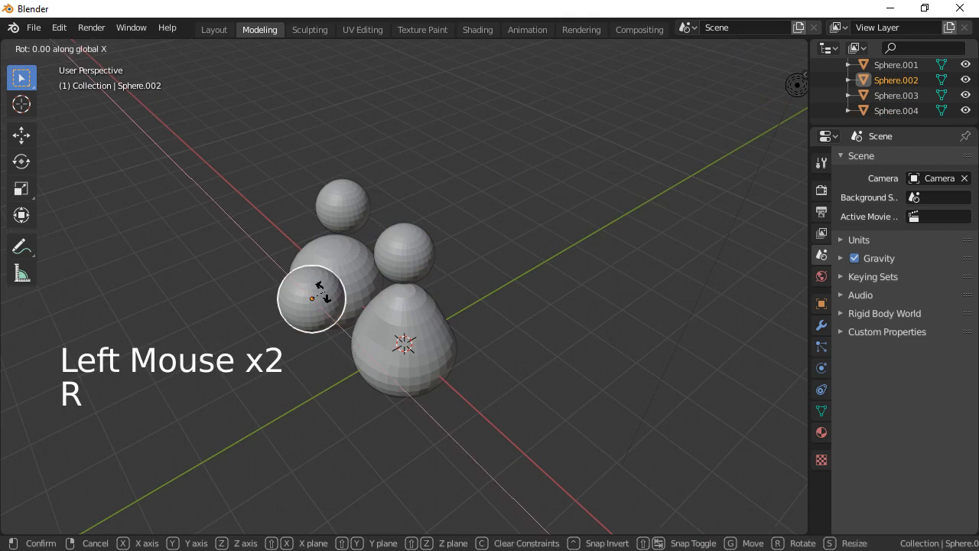
{"action": "type", "text": "90"}
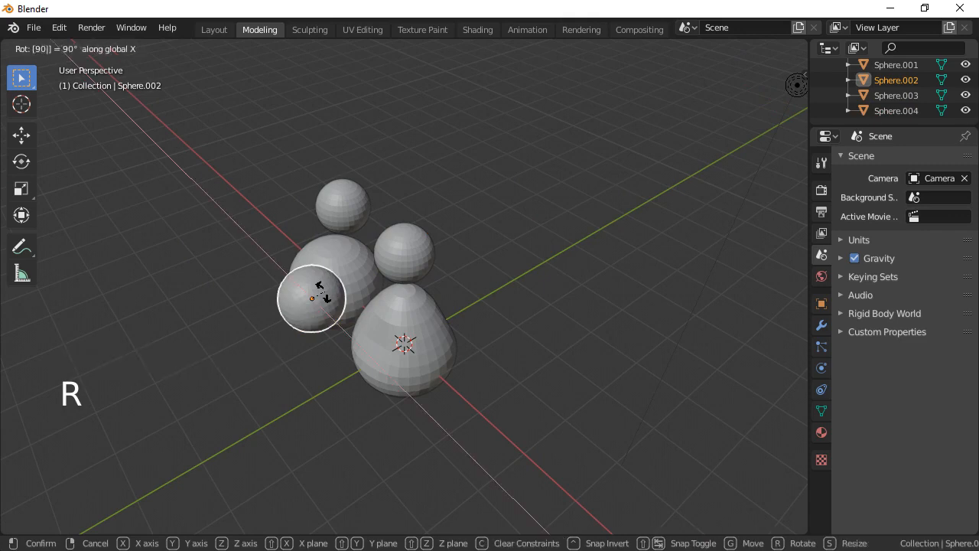
{"action": "key", "text": "Return"}
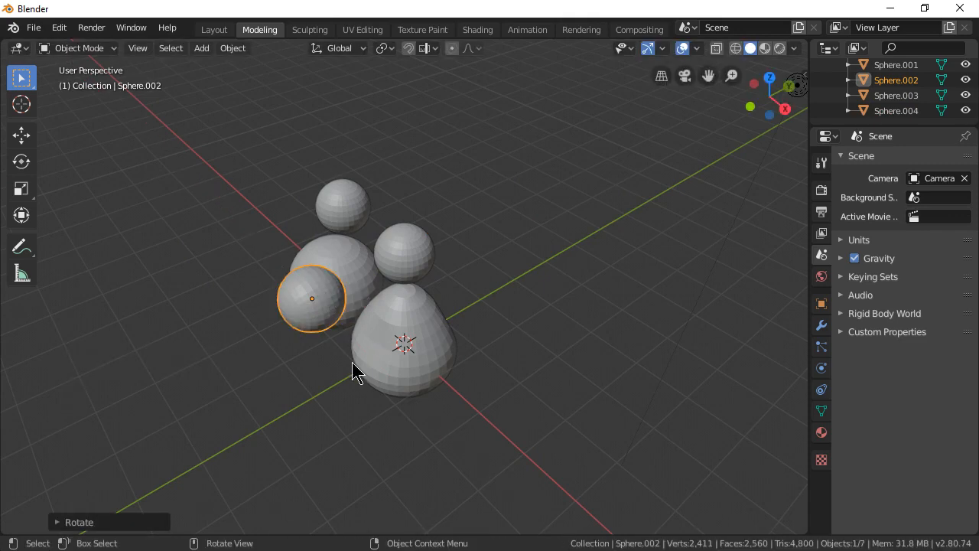
Flatten Sphere.002 by scaling it to about 0.75 along the global Z axis.
{"action": "middle_click_drag", "start_coordinate": [353, 362], "coordinate": [420, 320]}
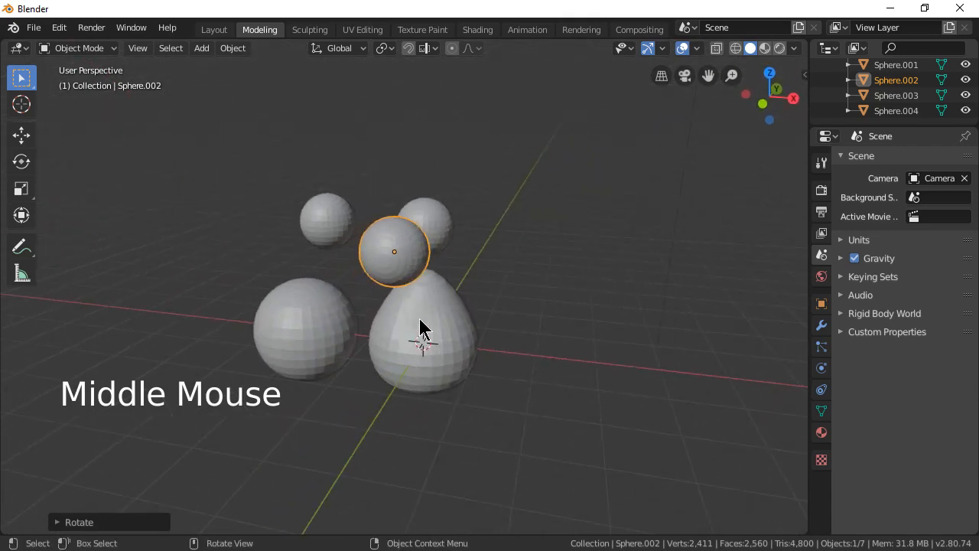
{"action": "left_click", "coordinate": [402, 270]}
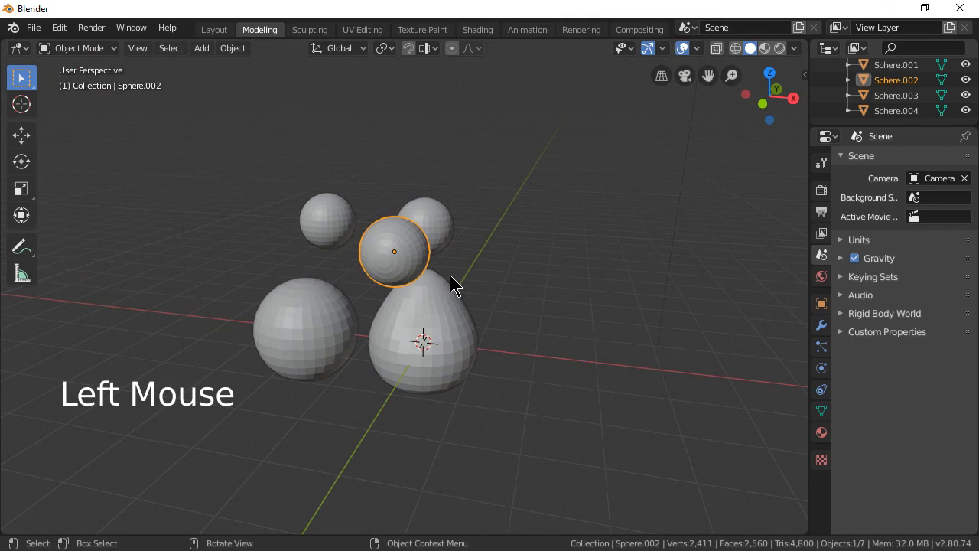
{"action": "key", "text": "s"}
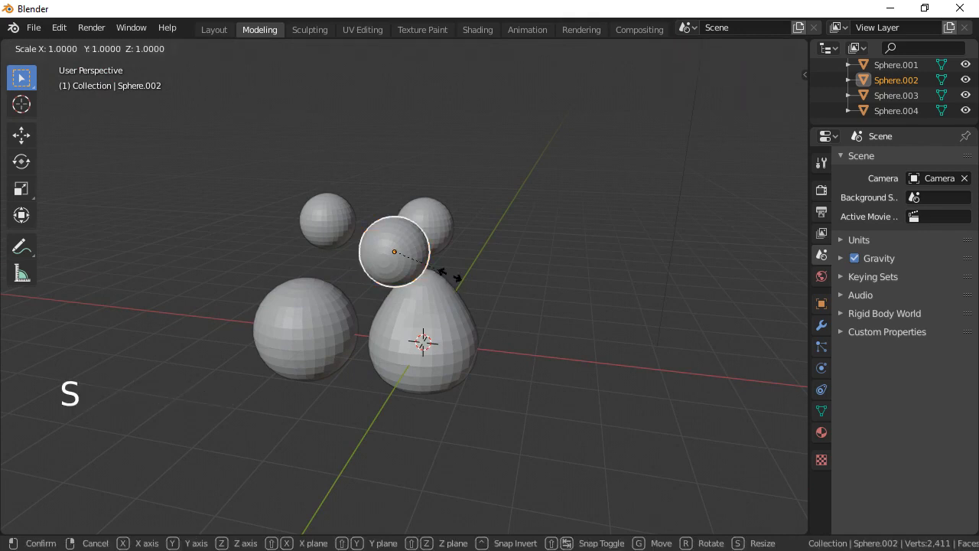
{"action": "key", "text": "z"}
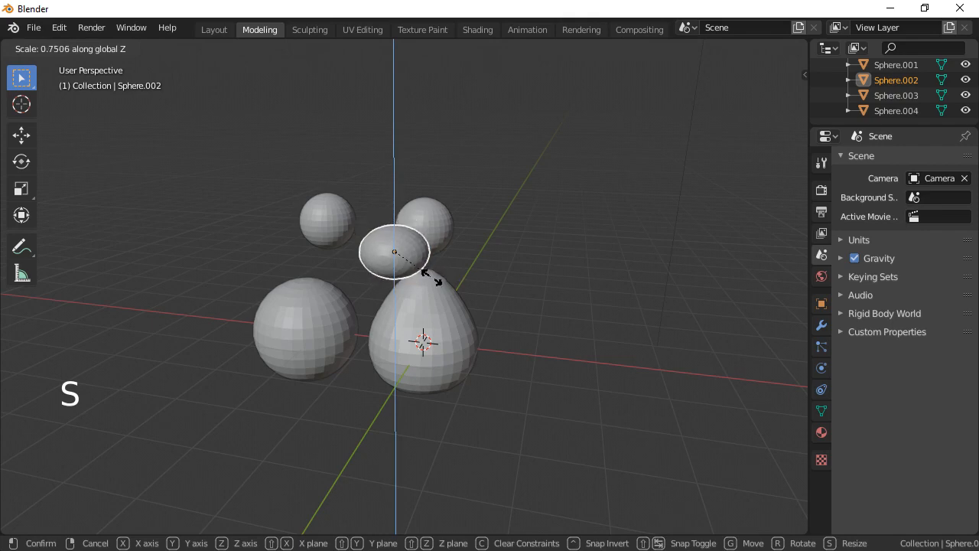
{"action": "left_click", "coordinate": [427, 279]}
Scale Sphere.002 down along the global Y axis.
{"action": "middle_click_drag", "start_coordinate": [505, 298], "coordinate": [419, 372]}
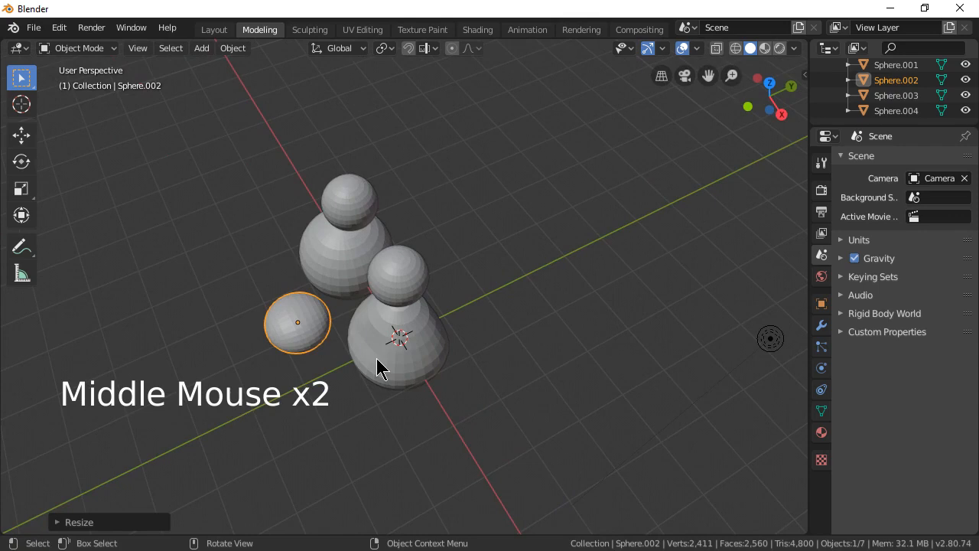
{"action": "key", "text": "s"}
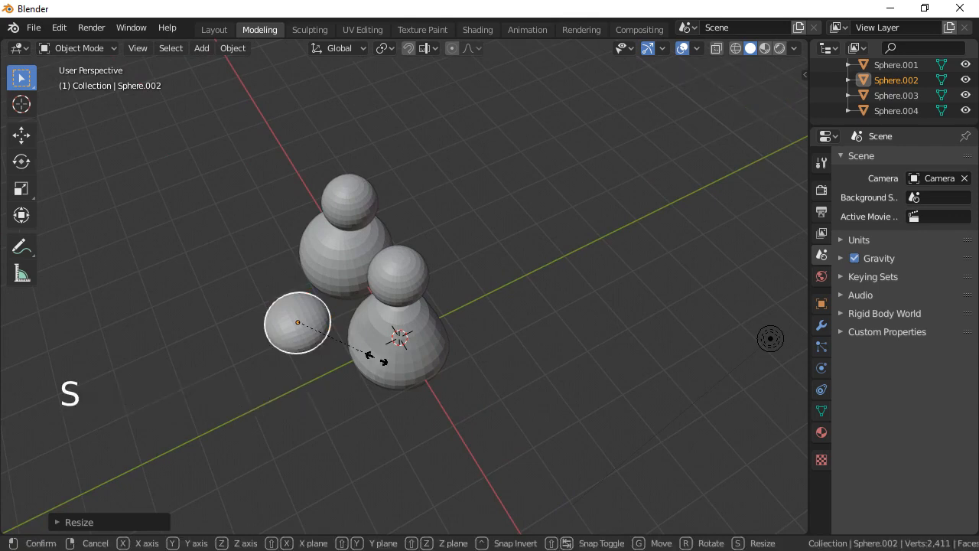
{"action": "key", "text": "y"}
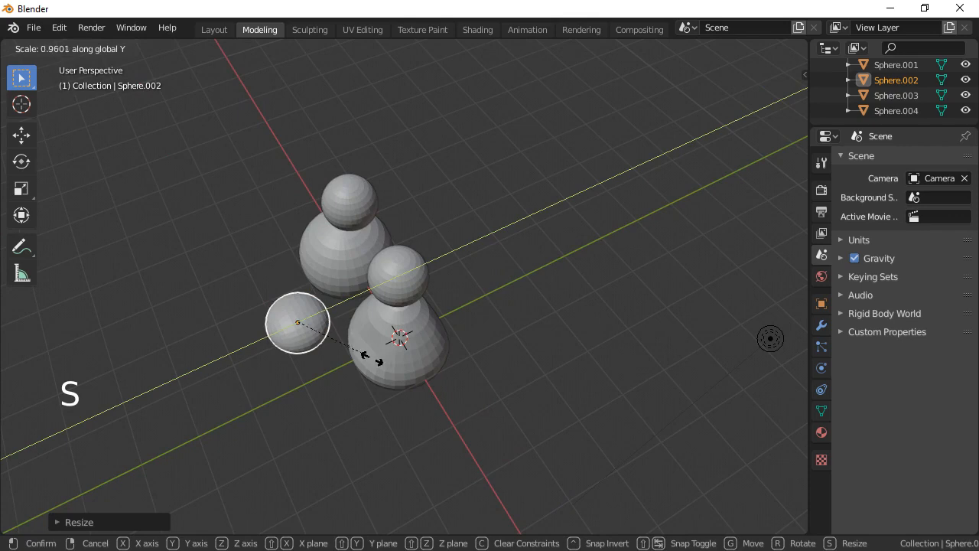
{"action": "left_click", "coordinate": [353, 358]}
{"action": "middle_click_drag", "start_coordinate": [356, 367], "coordinate": [507, 311]}
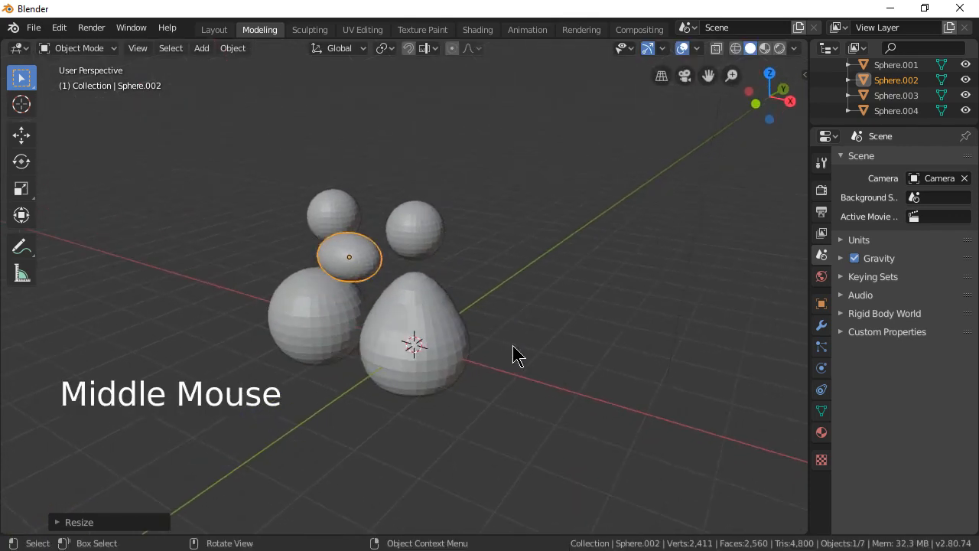
Raise the flattened sphere Sphere.002 slightly along the global Z axis.
{"action": "middle_click_drag", "start_coordinate": [513, 354], "coordinate": [538, 337]}
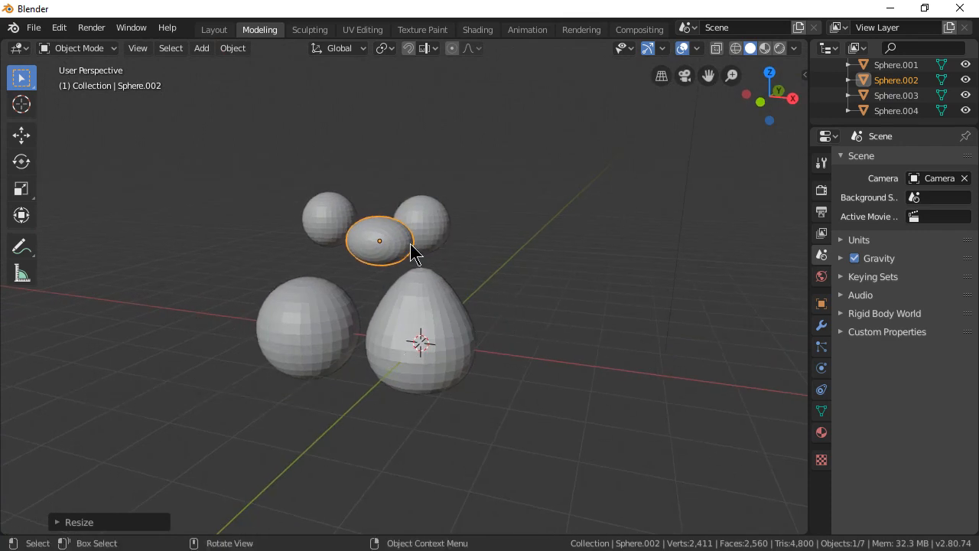
{"action": "middle_click_drag", "start_coordinate": [496, 319], "coordinate": [444, 337]}
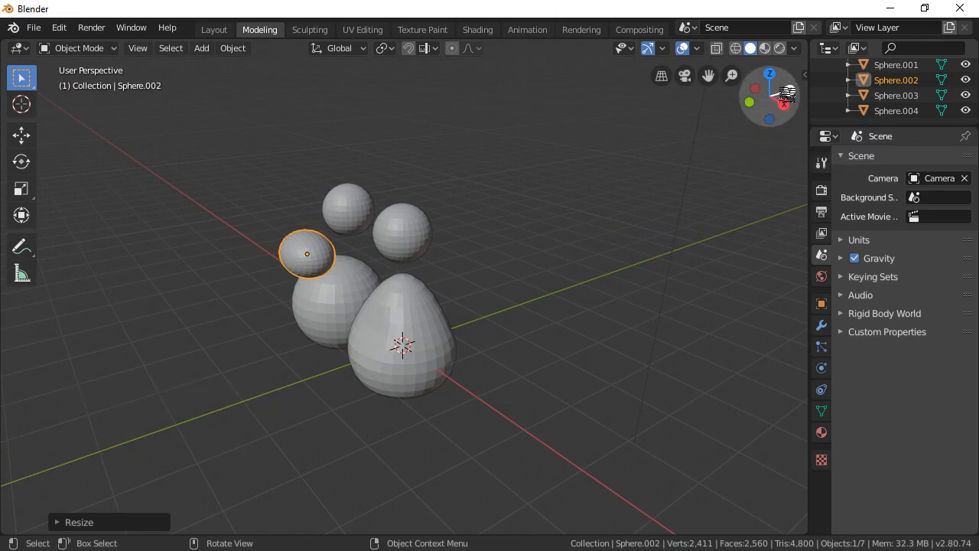
{"action": "left_click_drag", "start_coordinate": [785, 90], "coordinate": [735, 108]}
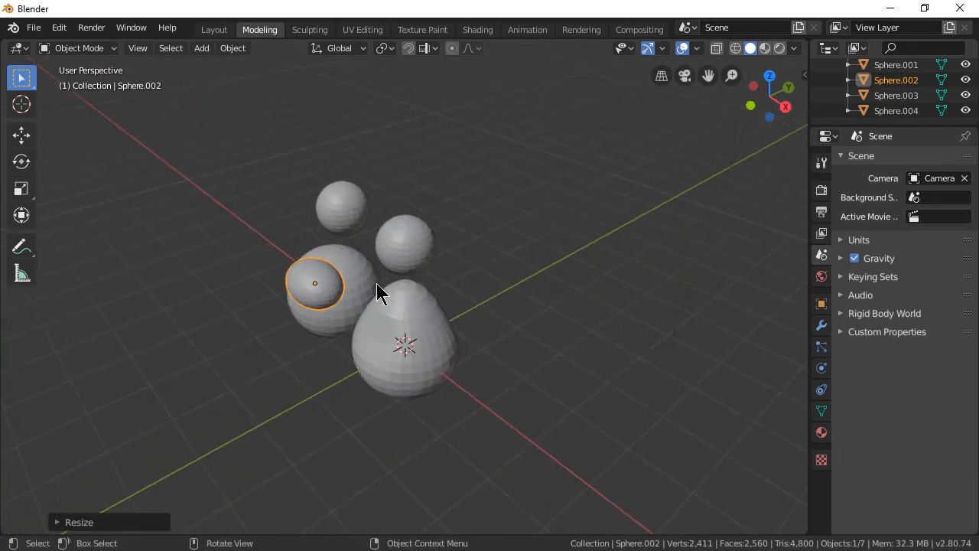
{"action": "left_click", "coordinate": [327, 293]}
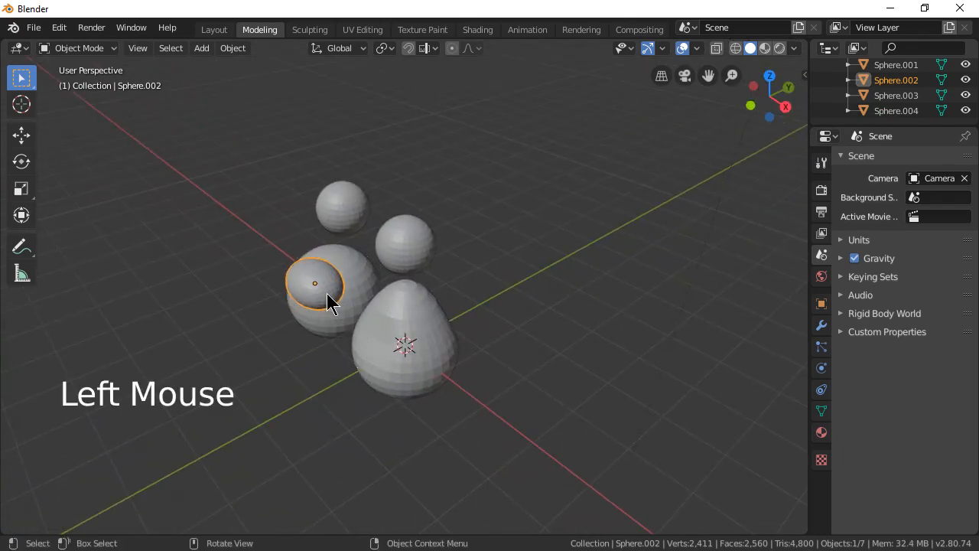
{"action": "key", "text": "g"}
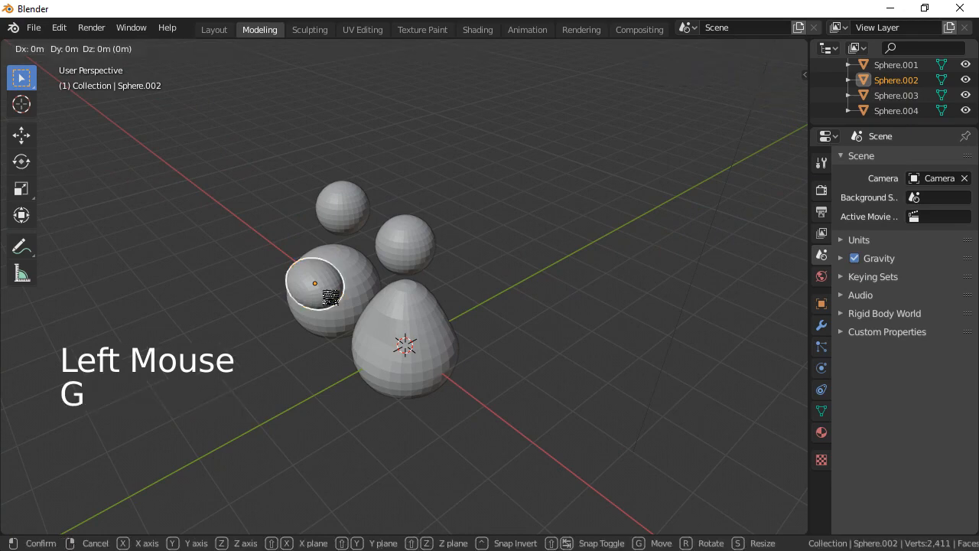
{"action": "key", "text": "z"}
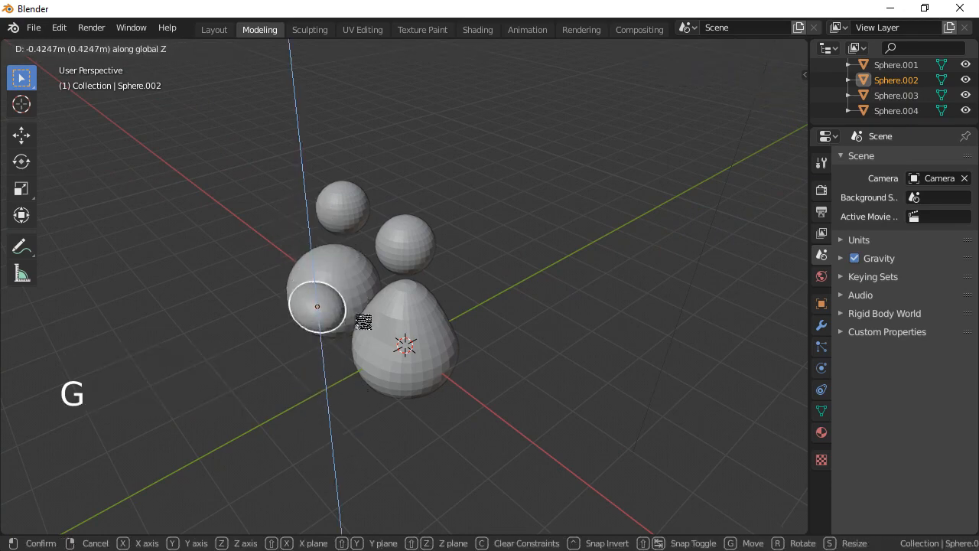
{"action": "left_click", "coordinate": [360, 282]}
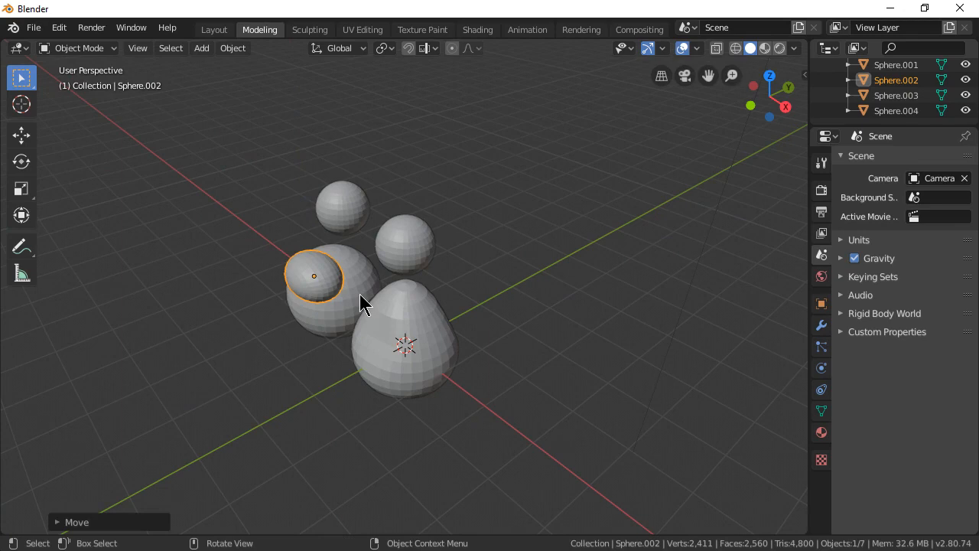
Move Sphere.002 in the negative direction along the global Y axis and slightly in the positive direction along global X.
{"action": "key", "text": "g"}
{"action": "key", "text": "y"}
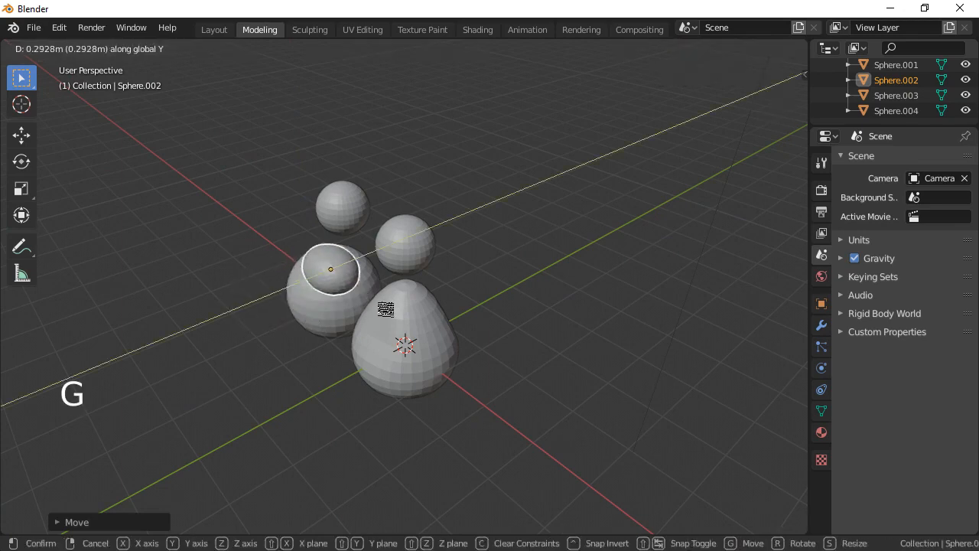
{"action": "left_click", "coordinate": [337, 338]}
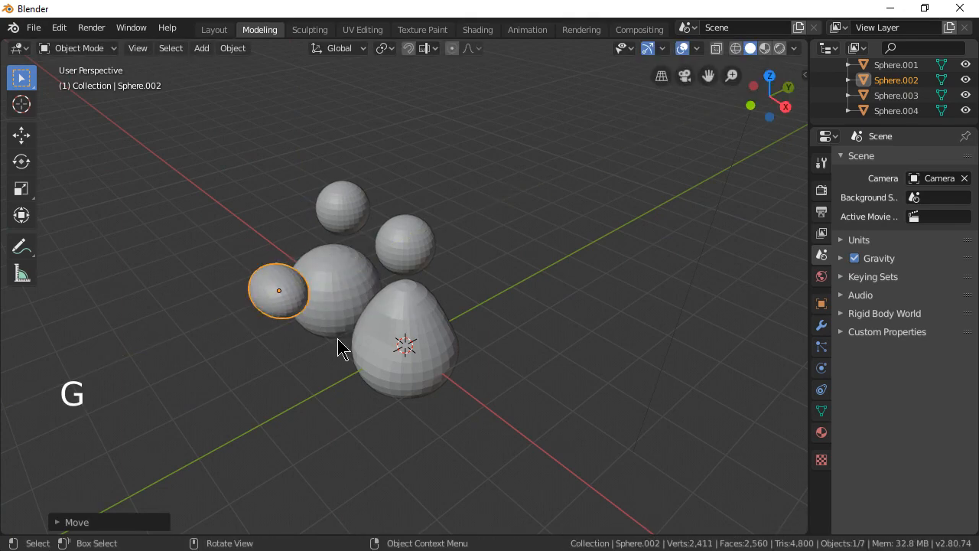
{"action": "key", "text": "g"}
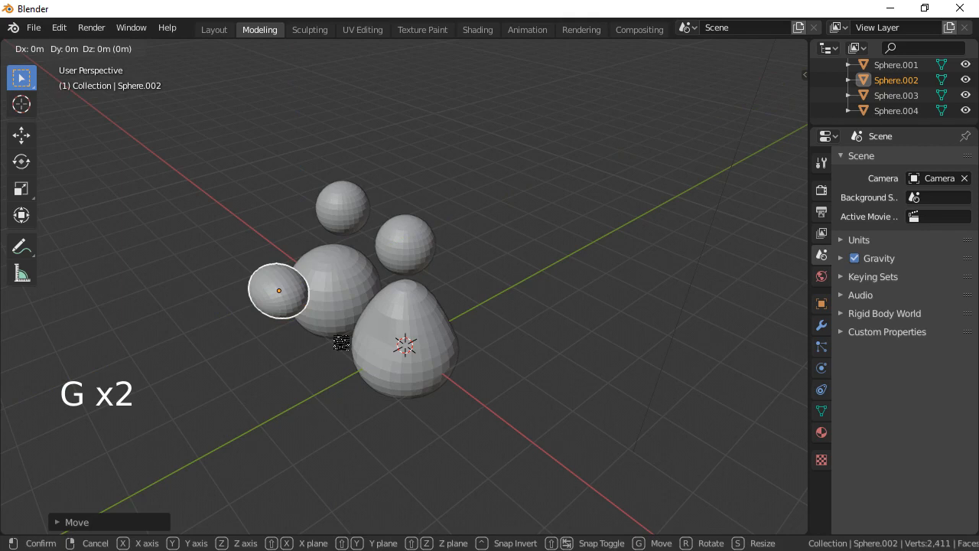
{"action": "key", "text": "x"}
{"action": "left_click", "coordinate": [337, 360]}
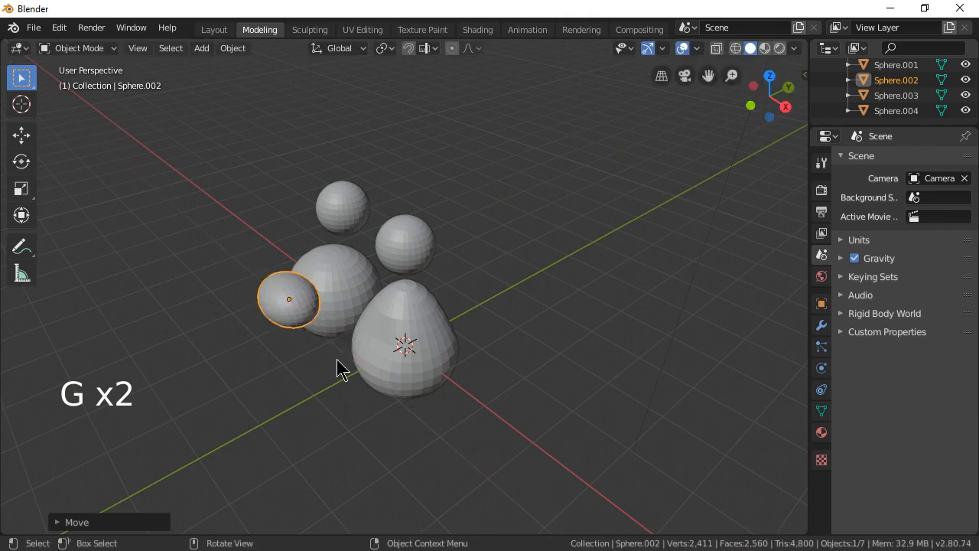
In the front view, move Sphere.002 along global X to centre it over the small sphere above the egg.
{"action": "middle_click_drag", "start_coordinate": [444, 418], "coordinate": [482, 391]}
{"action": "scroll", "coordinate": [483, 410], "scroll_direction": "up", "scroll_amount": 2}
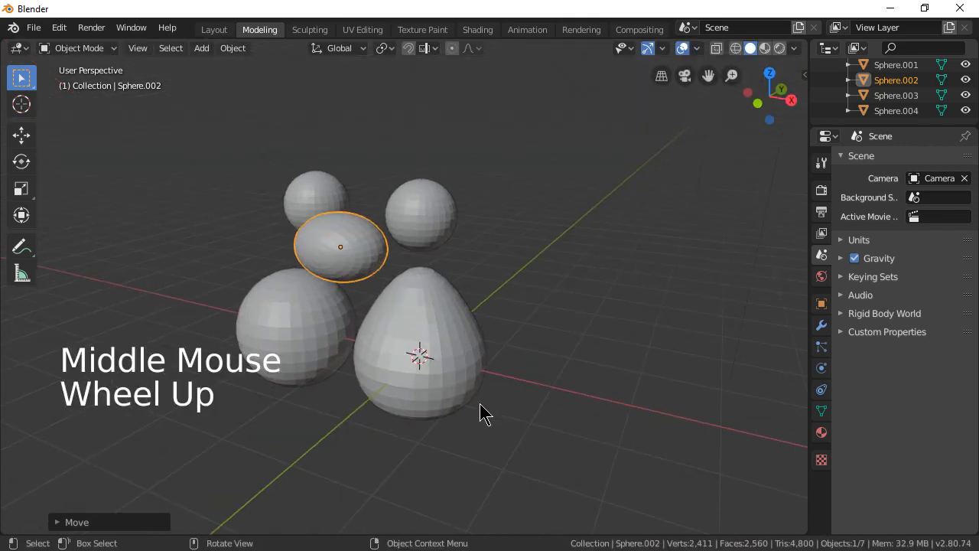
{"action": "key", "text": "KP_1"}
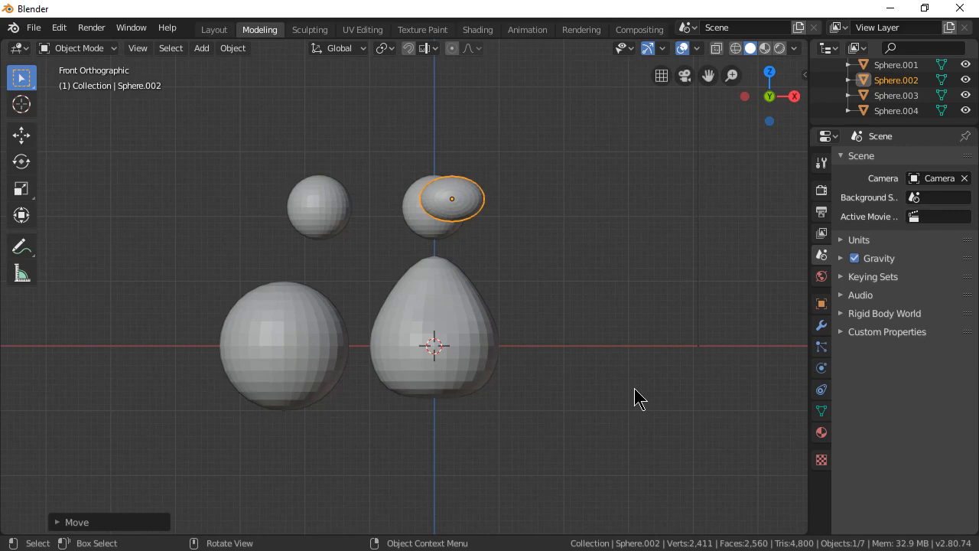
{"action": "key", "text": "g"}
{"action": "key", "text": "x"}
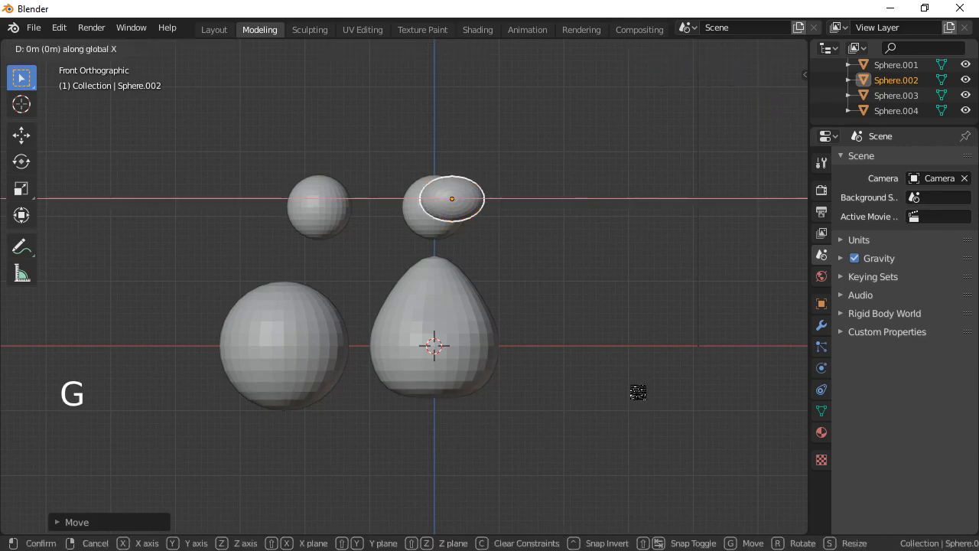
{"action": "left_click", "coordinate": [618, 395]}
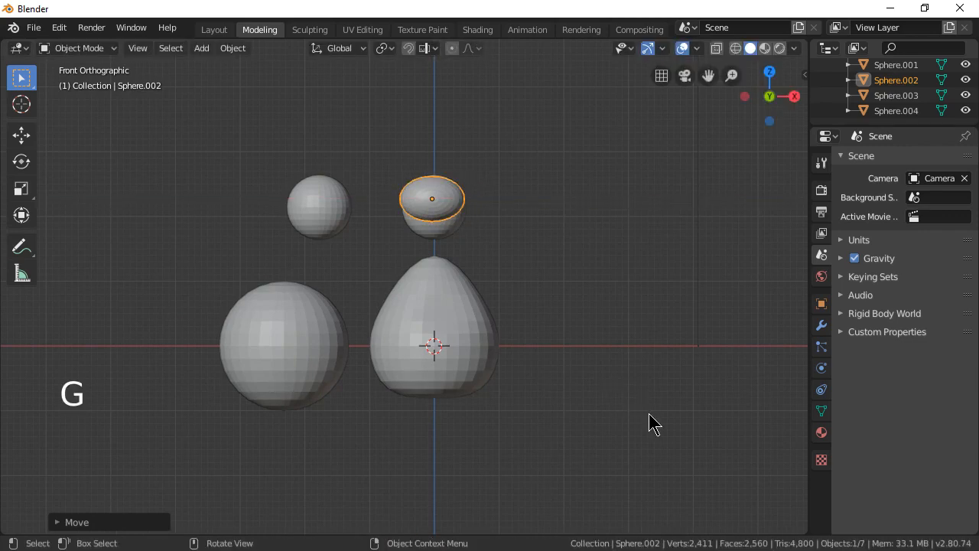
Scale Sphere.002 down uniformly and move it along global Y into the front of the small sphere above the egg.
{"action": "key", "text": "s"}
{"action": "left_click", "coordinate": [536, 342]}
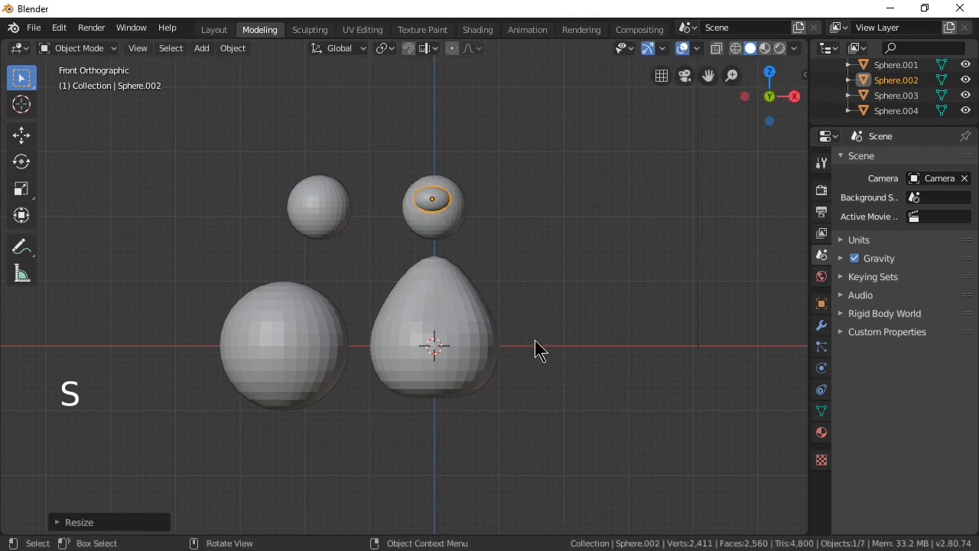
{"action": "middle_click_drag", "start_coordinate": [536, 341], "coordinate": [582, 390]}
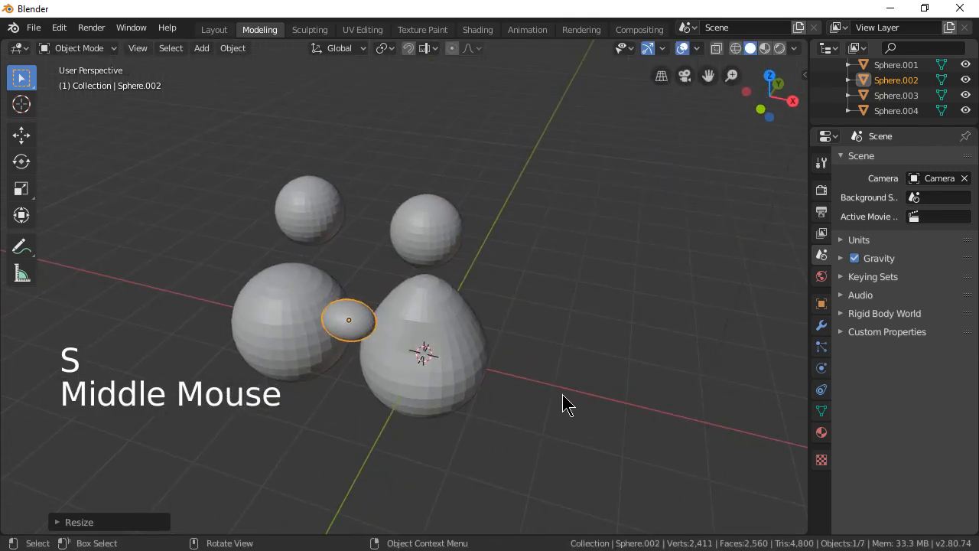
{"action": "key", "text": "g"}
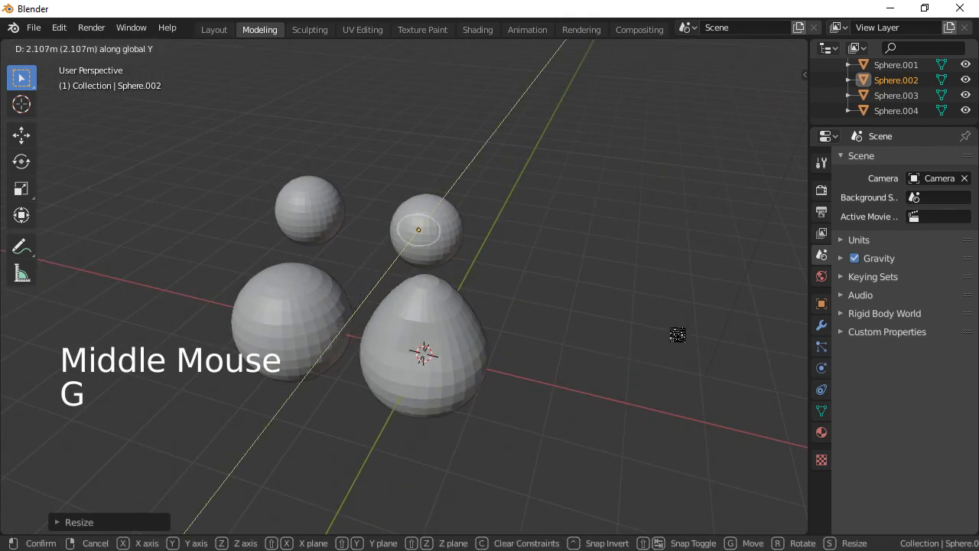
{"action": "left_click", "coordinate": [662, 349]}
Shift Sphere.002 slightly outward along global Y so it protrudes more from the front of the small sphere.
{"action": "middle_click_drag", "start_coordinate": [664, 348], "coordinate": [548, 368]}
{"action": "scroll", "coordinate": [516, 367], "scroll_direction": "up", "scroll_amount": 2}
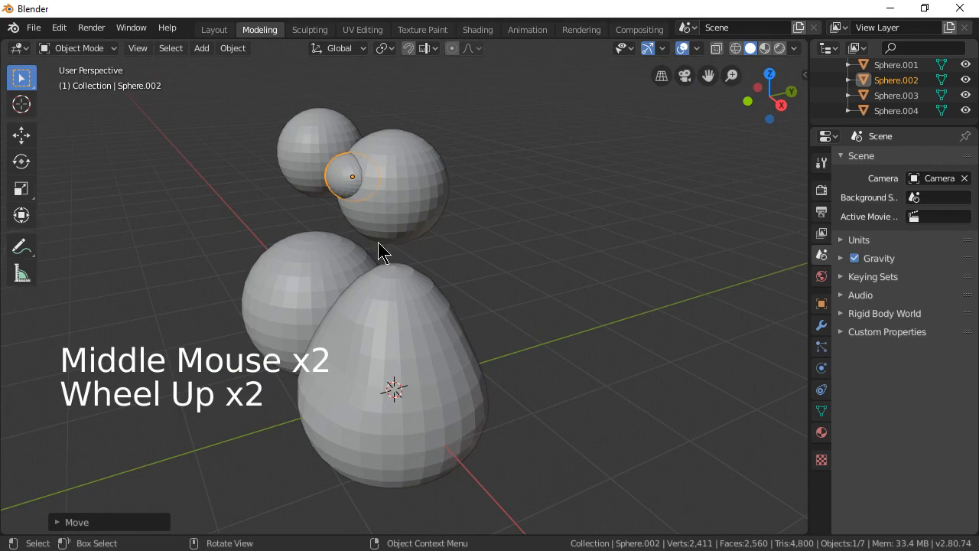
{"action": "left_click", "coordinate": [339, 193]}
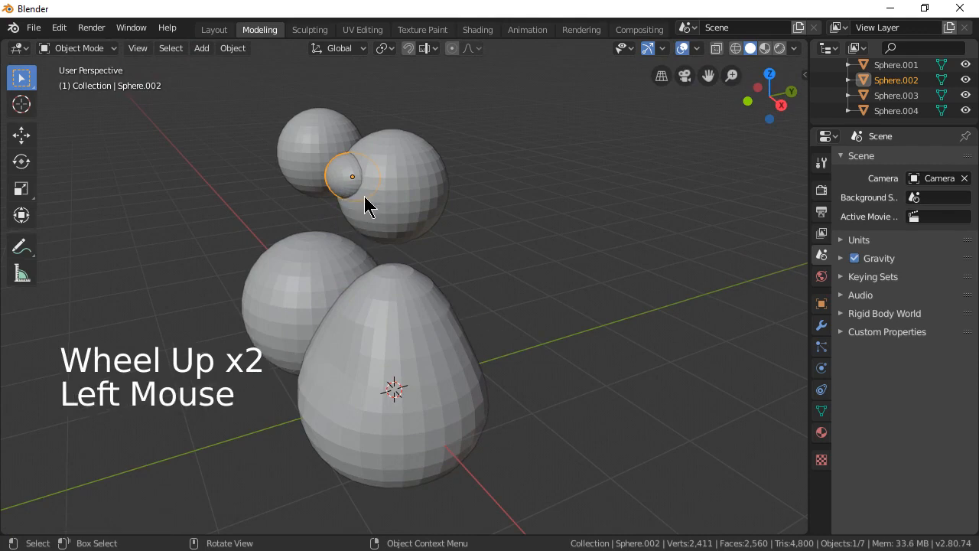
{"action": "middle_click_drag", "start_coordinate": [370, 231], "coordinate": [347, 234]}
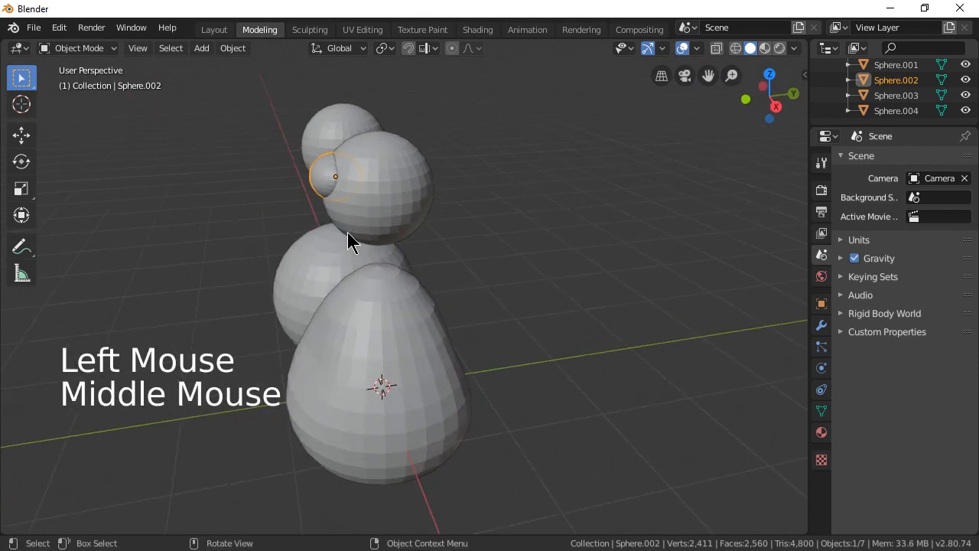
{"action": "left_click", "coordinate": [323, 183]}
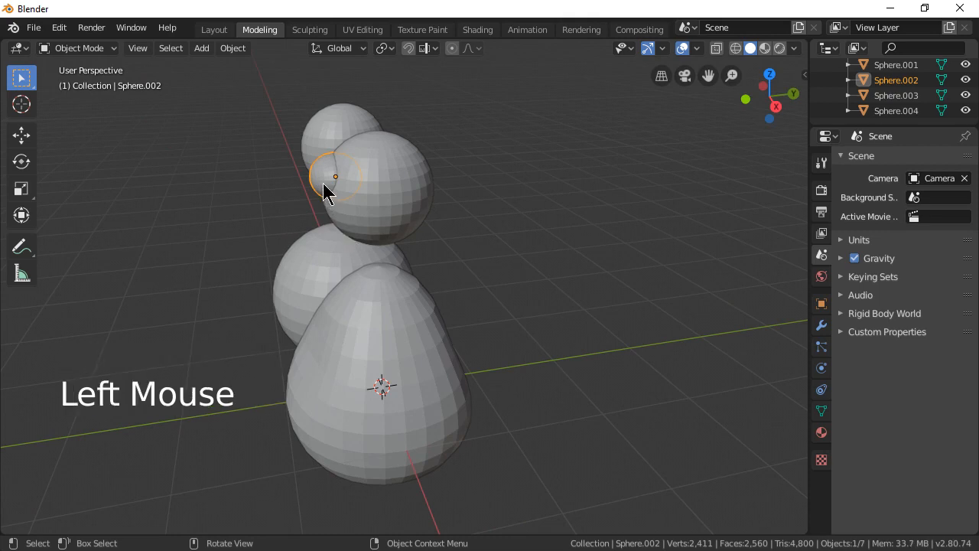
{"action": "key", "text": "g"}
{"action": "key", "text": "y"}
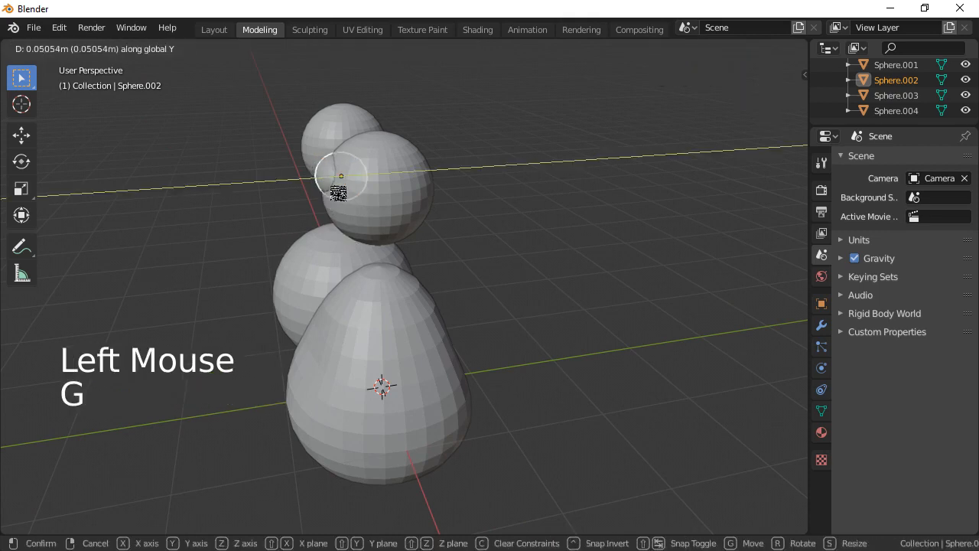
{"action": "left_click", "coordinate": [316, 197]}
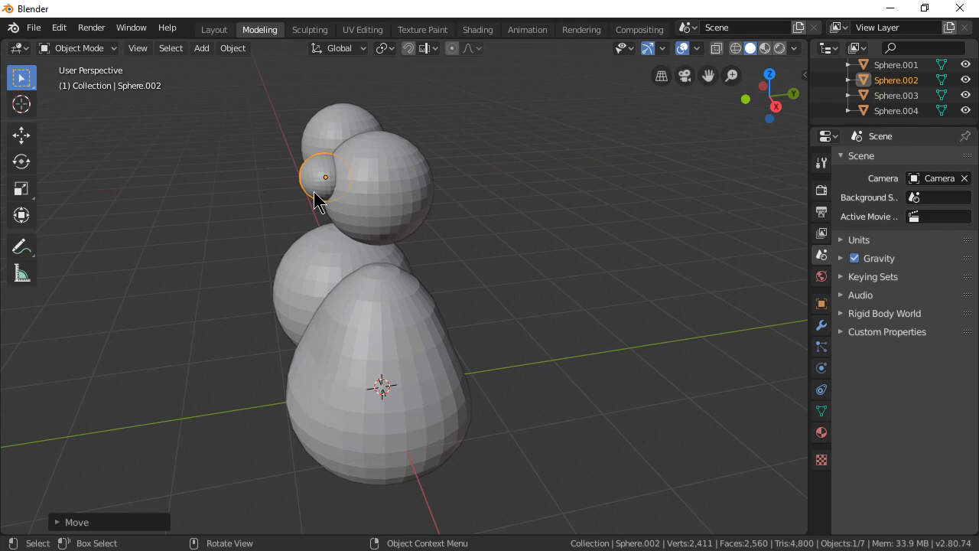
Lower Sphere.002 by about 0.3 m along the global Z axis.
{"action": "key", "text": "g"}
{"action": "key", "text": "z"}
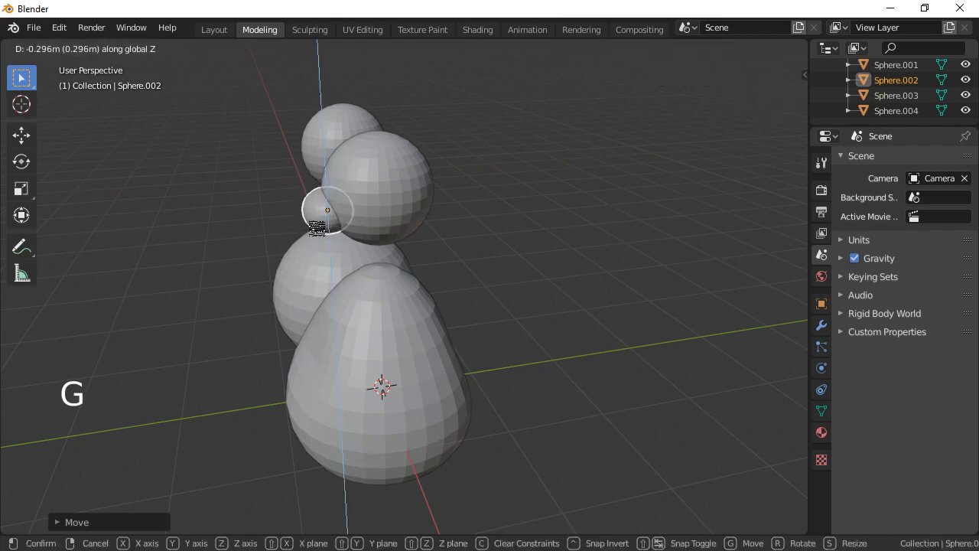
{"action": "left_click", "coordinate": [316, 231]}
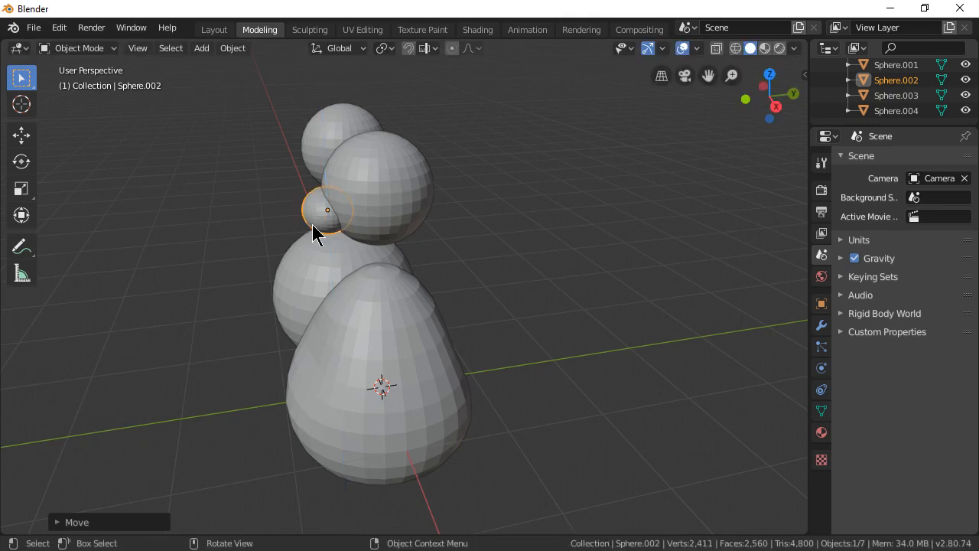
Raise the egg-shaped sphere along global Z until its tip meets the small sphere above it.
{"action": "middle_click_drag", "start_coordinate": [402, 280], "coordinate": [512, 247]}
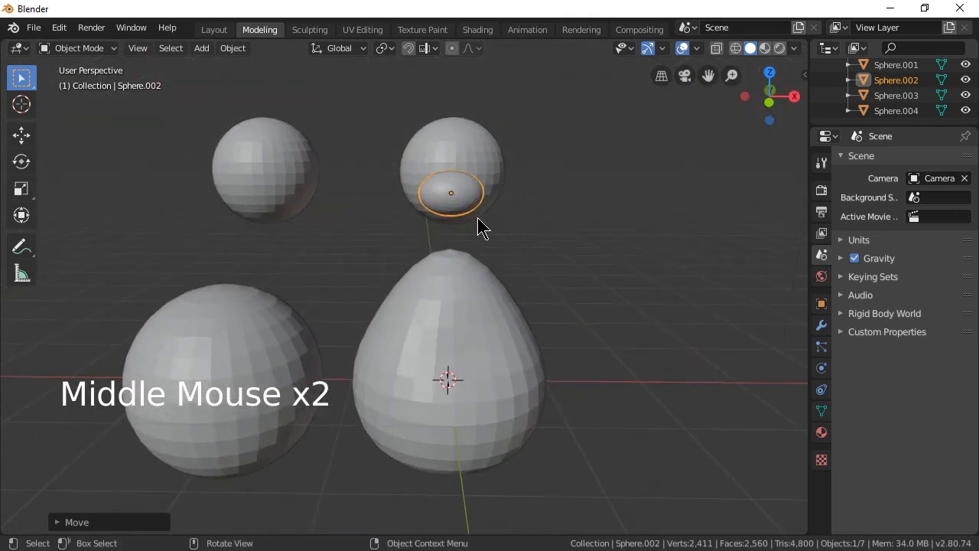
{"action": "left_click", "coordinate": [482, 358]}
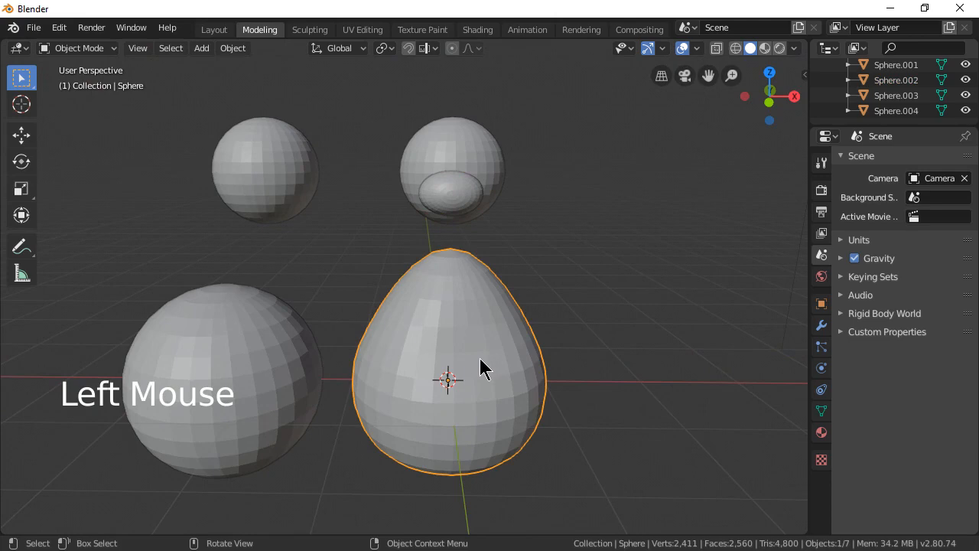
{"action": "key", "text": "g"}
{"action": "key", "text": "z"}
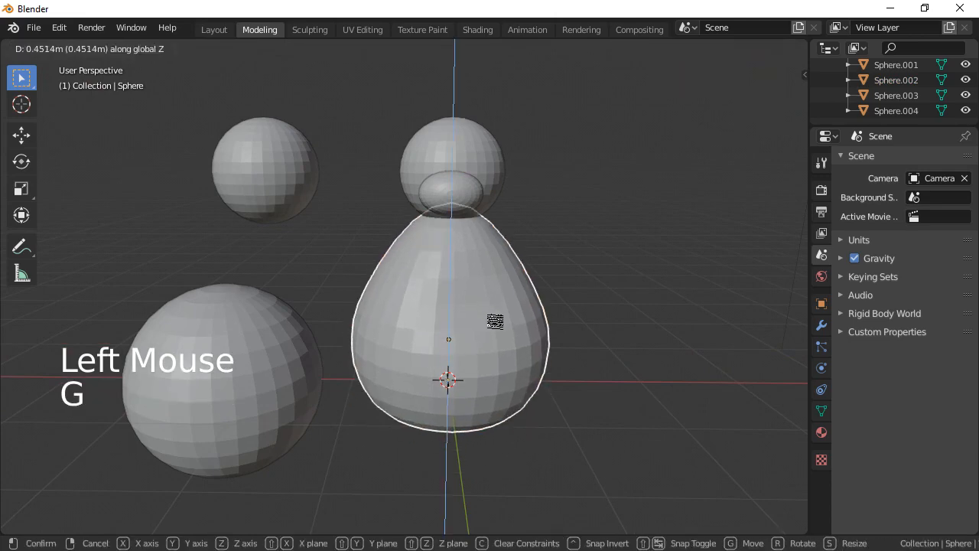
{"action": "left_click", "coordinate": [495, 329]}
Rotate the small sphere Sphere.003 by 90° about the global X axis.
{"action": "middle_click_drag", "start_coordinate": [566, 369], "coordinate": [532, 350]}
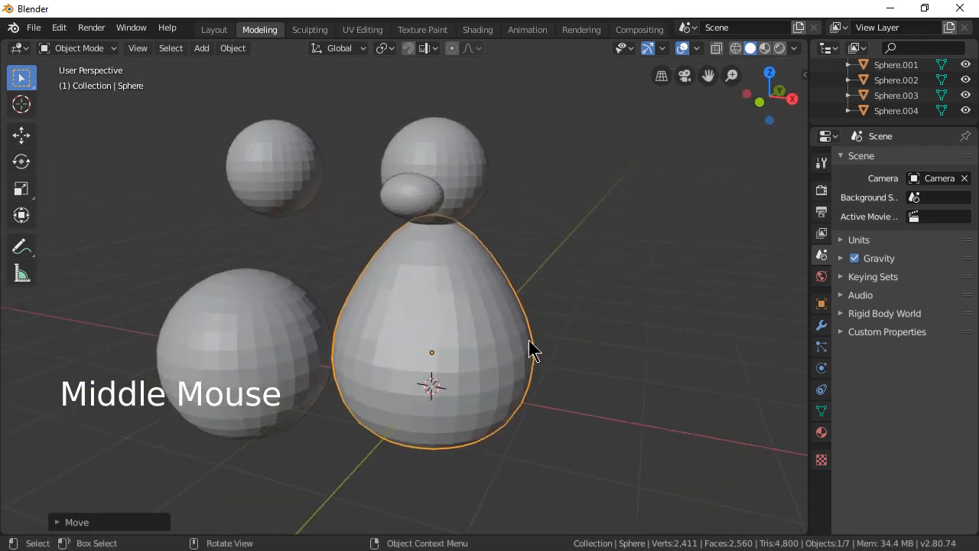
{"action": "left_click", "coordinate": [266, 183]}
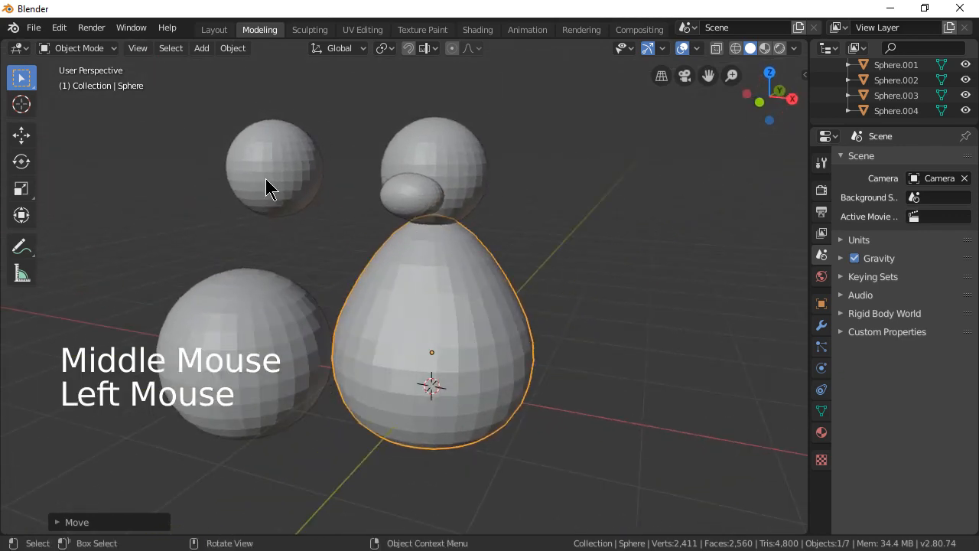
{"action": "middle_click_drag", "start_coordinate": [479, 344], "coordinate": [549, 362]}
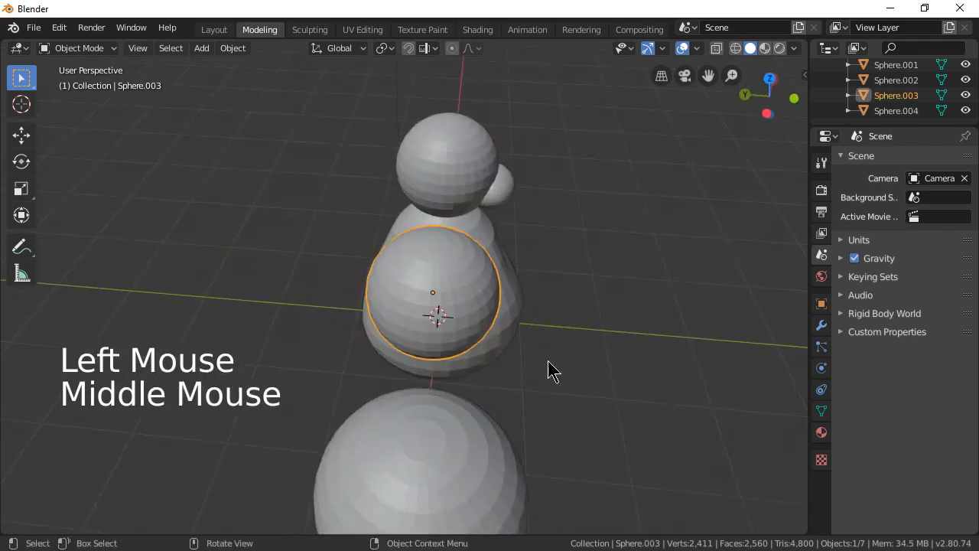
{"action": "key", "text": "r"}
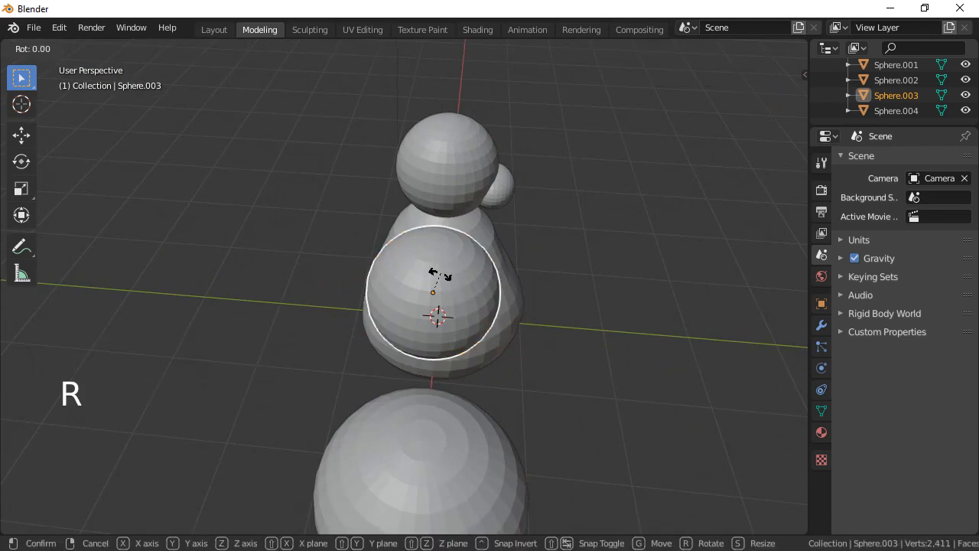
{"action": "type", "text": "x90"}
{"action": "key", "text": "Return"}
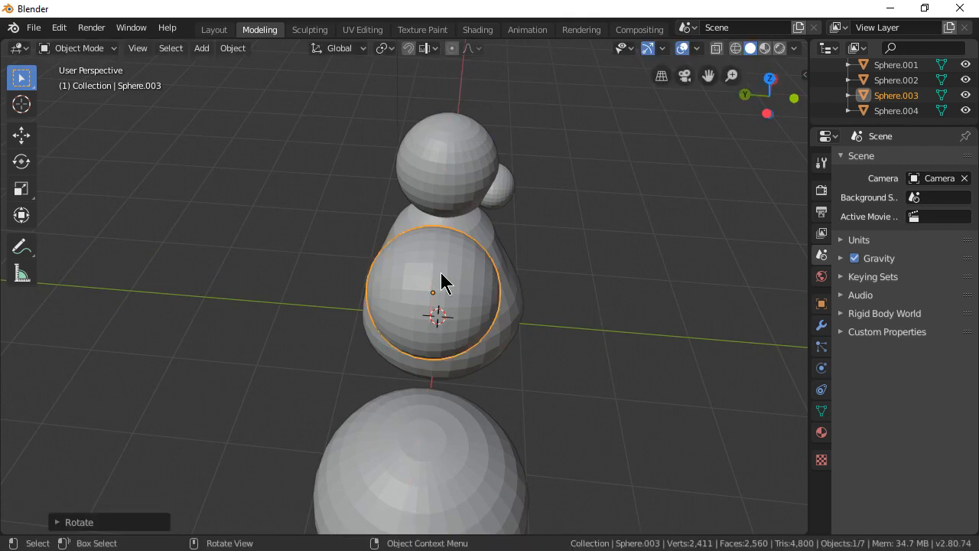
{"action": "middle_click_drag", "start_coordinate": [439, 313], "coordinate": [516, 311]}
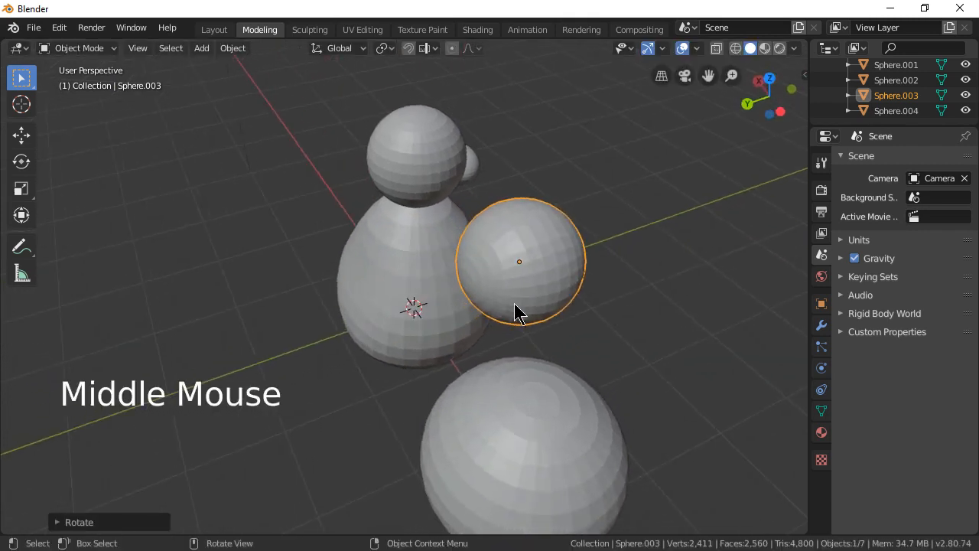
Scale Sphere.003 down uniformly to less than half its size.
{"action": "key", "text": "s"}
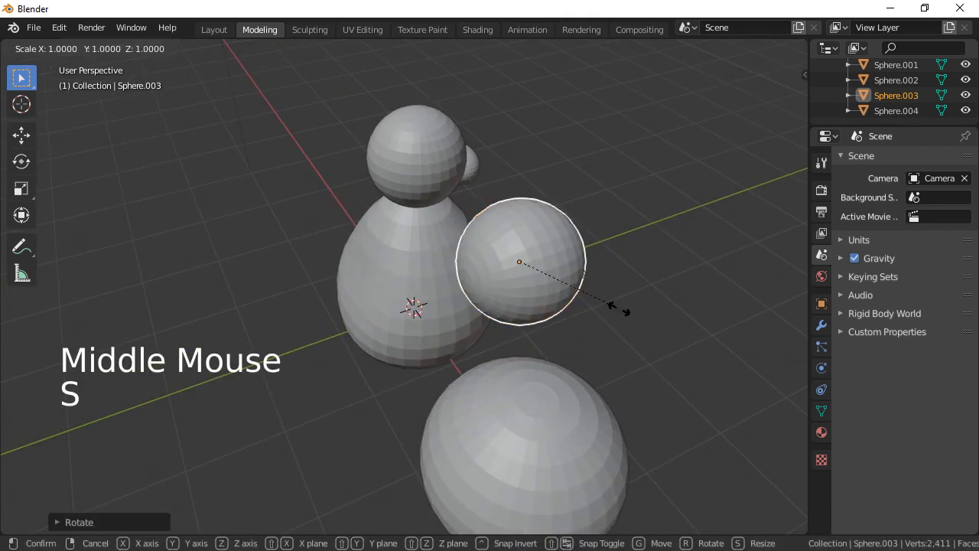
{"action": "left_click", "coordinate": [564, 268]}
{"action": "scroll", "coordinate": [538, 319], "scroll_direction": "up", "scroll_amount": 5}
{"action": "scroll", "coordinate": [646, 268], "scroll_direction": "down", "scroll_amount": 3}
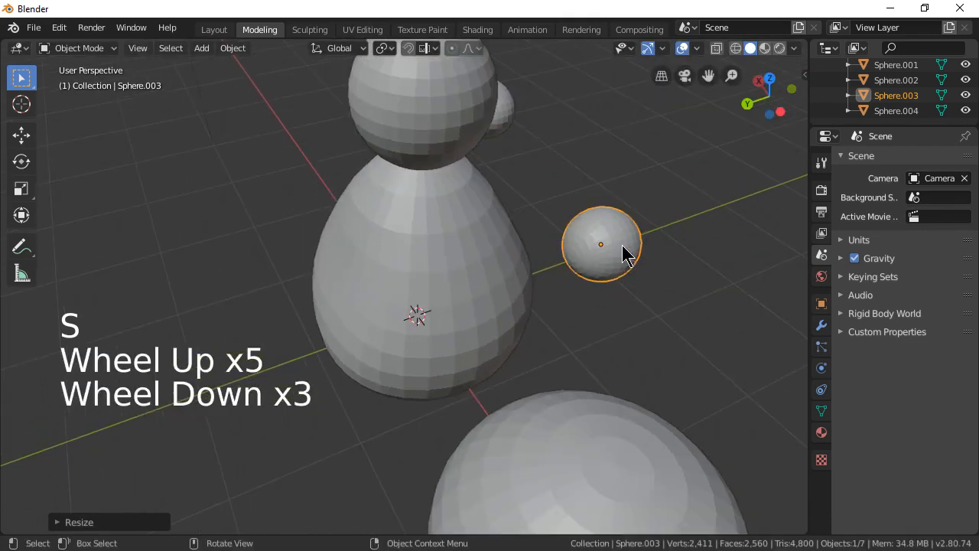
Stretch Sphere.003 into an elongated limb by moving its pole vertex about 0.75 m along global Y with smooth proportional editing, size about 0.47.
{"action": "left_click", "coordinate": [594, 259]}
{"action": "key", "text": "Tab"}
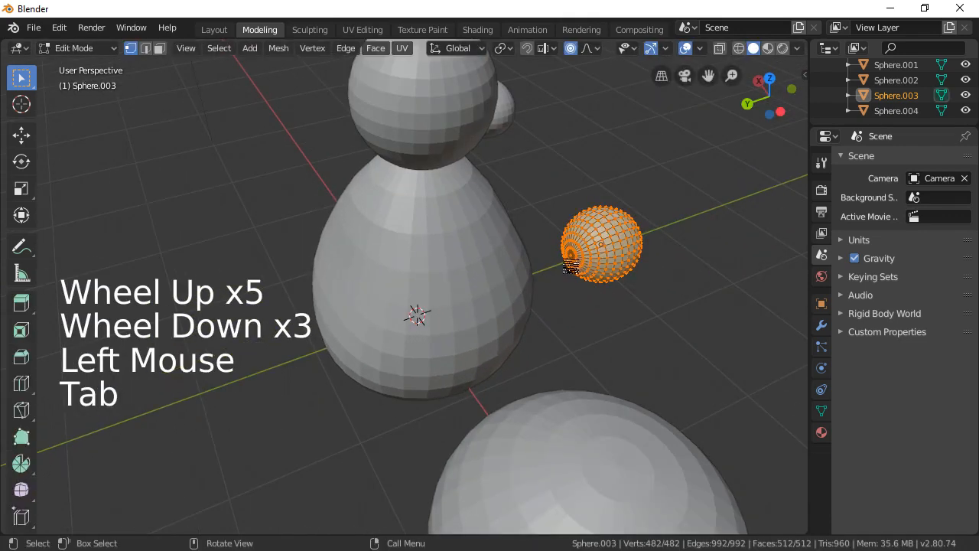
{"action": "left_click", "coordinate": [572, 257]}
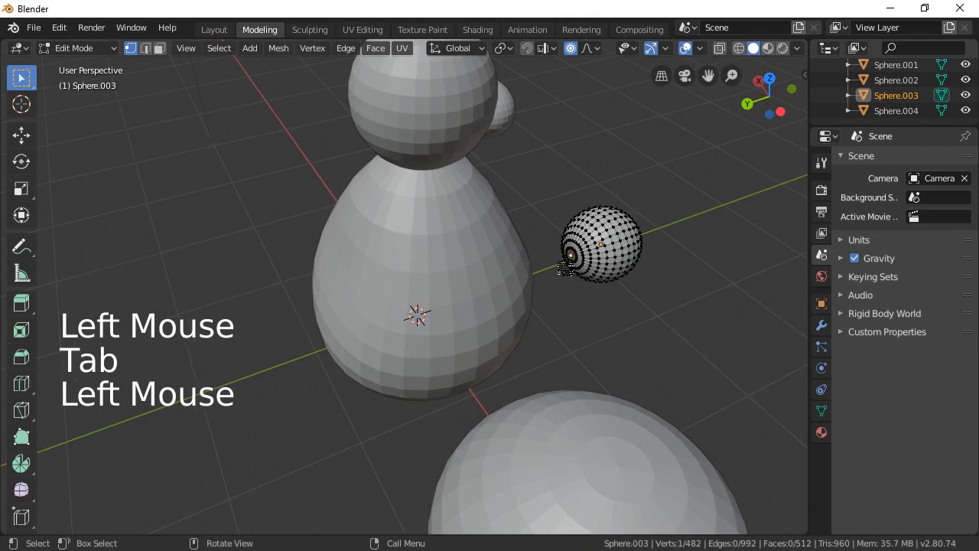
{"action": "key", "text": "g"}
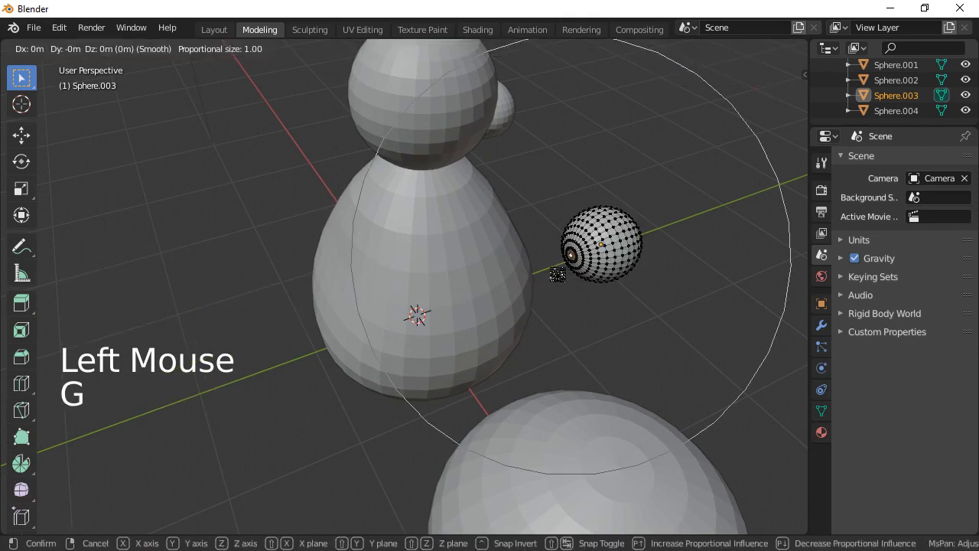
{"action": "key", "text": "y"}
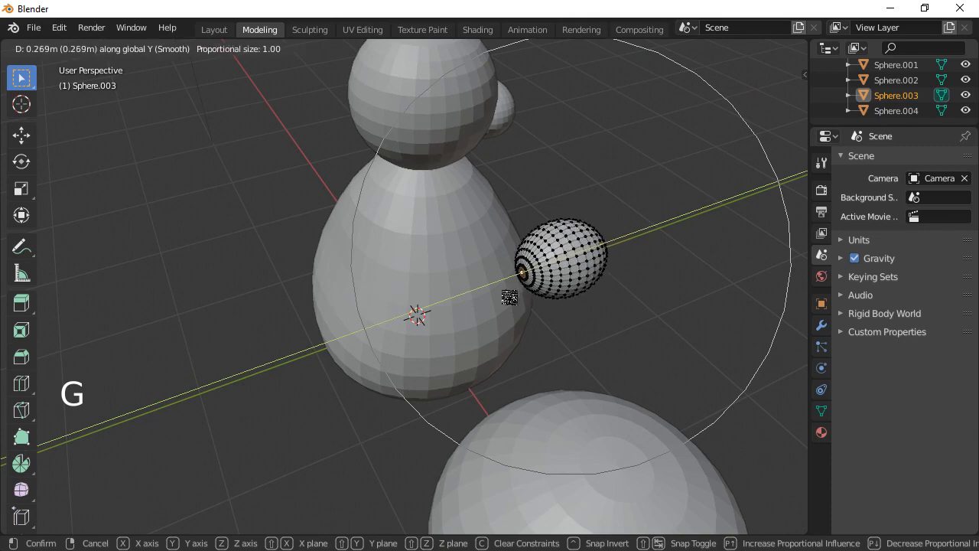
{"action": "scroll", "coordinate": [509, 296], "scroll_direction": "up", "scroll_amount": 9}
{"action": "scroll", "coordinate": [508, 298], "scroll_direction": "up", "scroll_amount": 5}
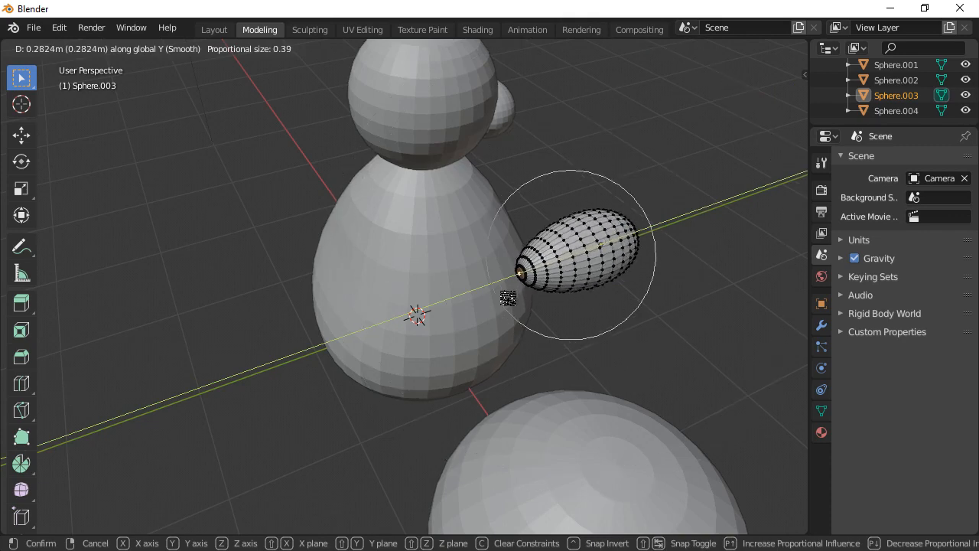
{"action": "scroll", "coordinate": [484, 308], "scroll_direction": "down", "scroll_amount": 6}
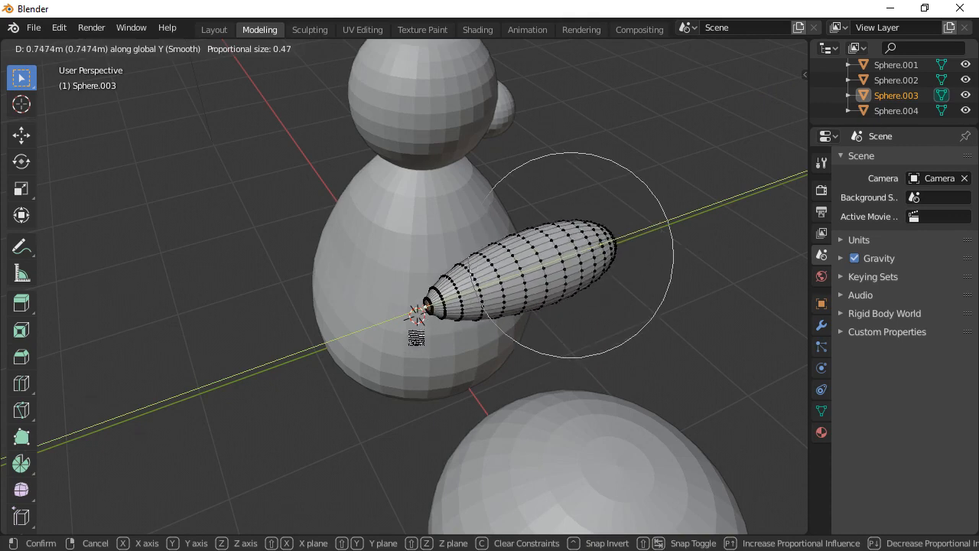
{"action": "left_click", "coordinate": [483, 308]}
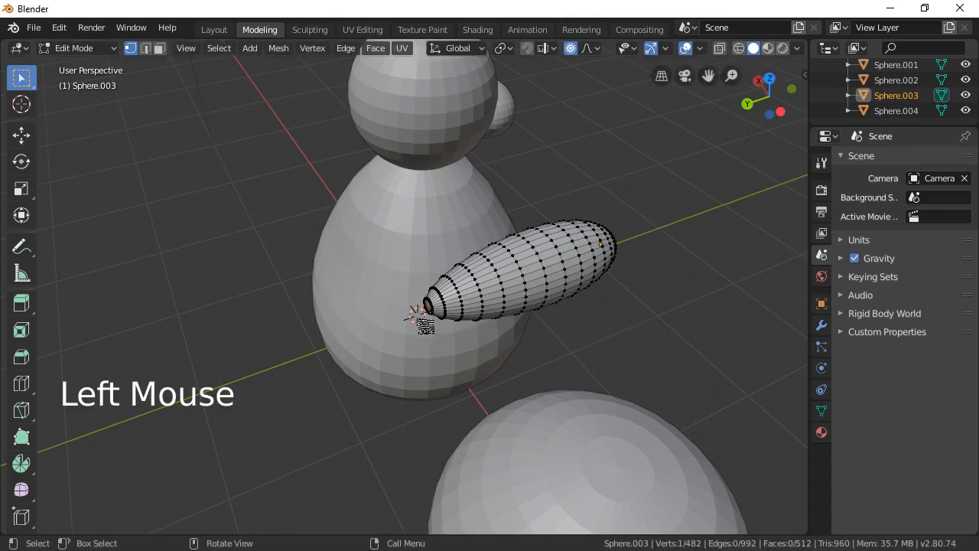
Bend the tip of the elongated limb slightly along global X with proportional editing, and return to Object Mode.
{"action": "left_click", "coordinate": [430, 310]}
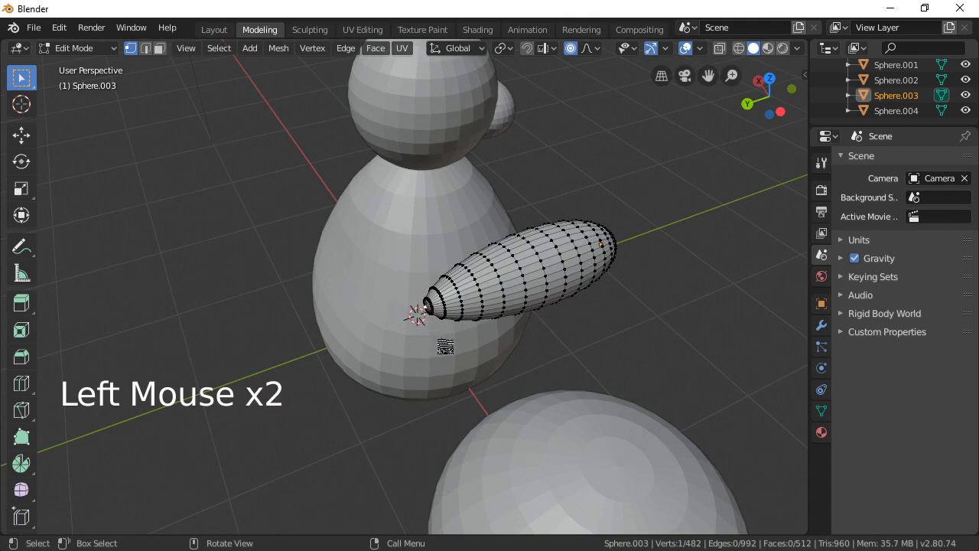
{"action": "middle_click_drag", "start_coordinate": [446, 345], "coordinate": [521, 364]}
{"action": "key", "text": "g"}
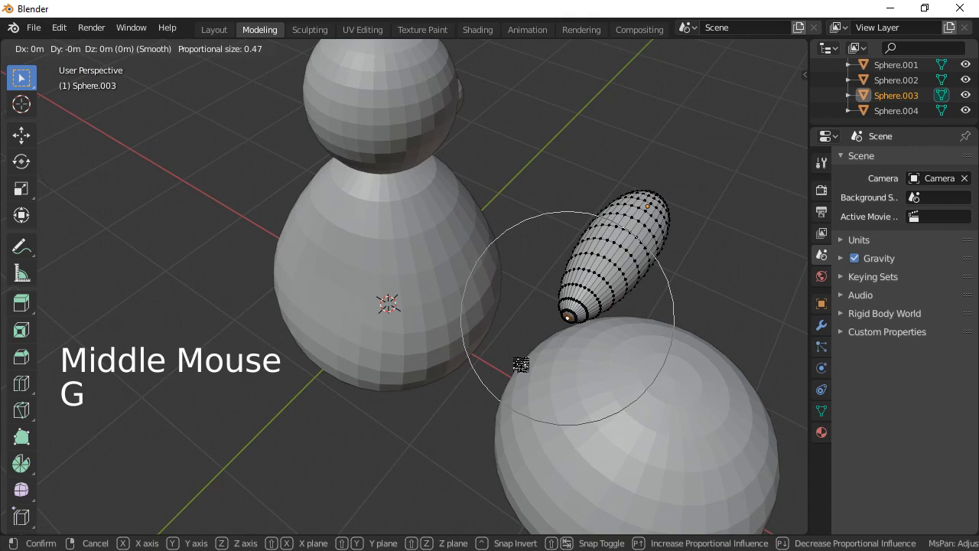
{"action": "key", "text": "x"}
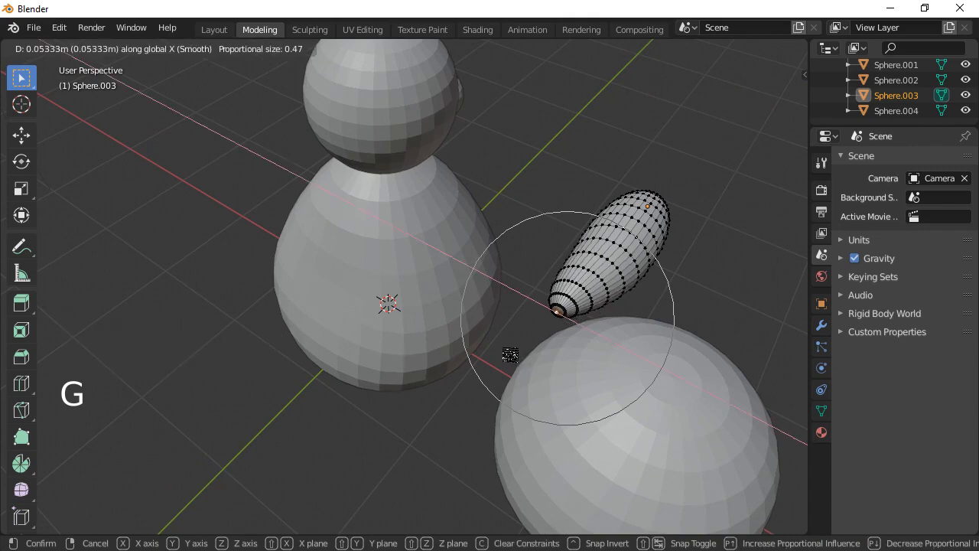
{"action": "left_click", "coordinate": [503, 347]}
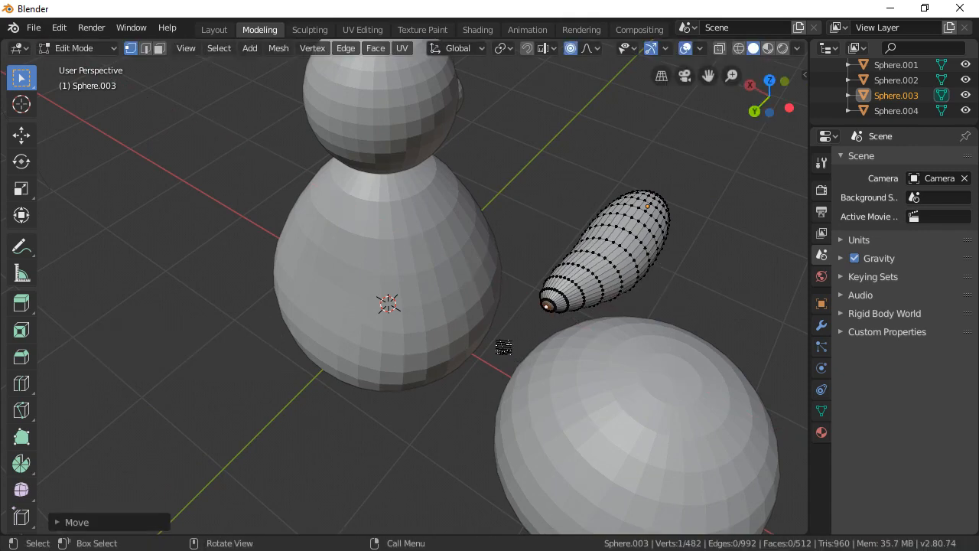
{"action": "scroll", "coordinate": [627, 338], "scroll_direction": "down", "scroll_amount": 3}
{"action": "middle_click_drag", "start_coordinate": [627, 339], "coordinate": [364, 356]}
{"action": "key", "text": "Tab"}
{"action": "scroll", "coordinate": [364, 356], "scroll_direction": "up", "scroll_amount": 4}
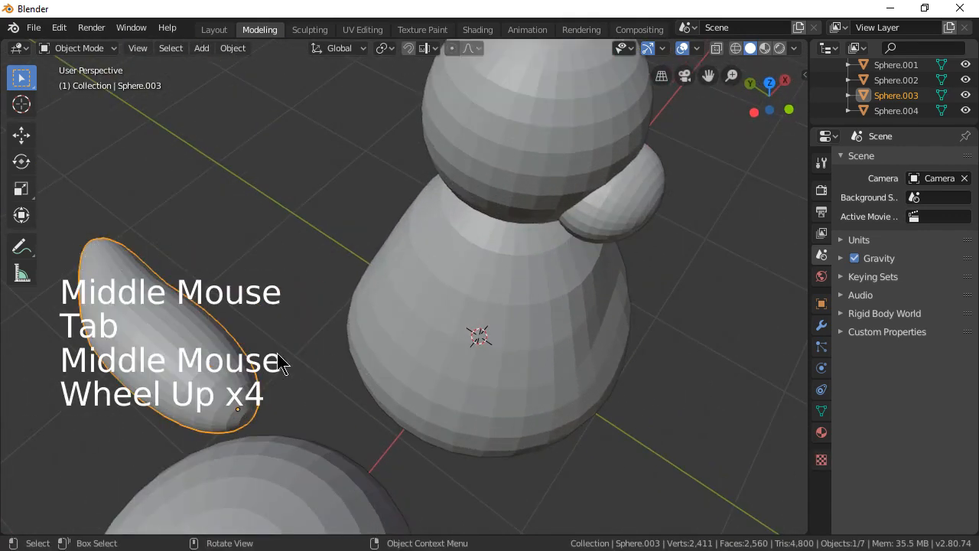
Apply smooth shading to the bent limb Sphere.003.
{"action": "right_click", "coordinate": [216, 406]}
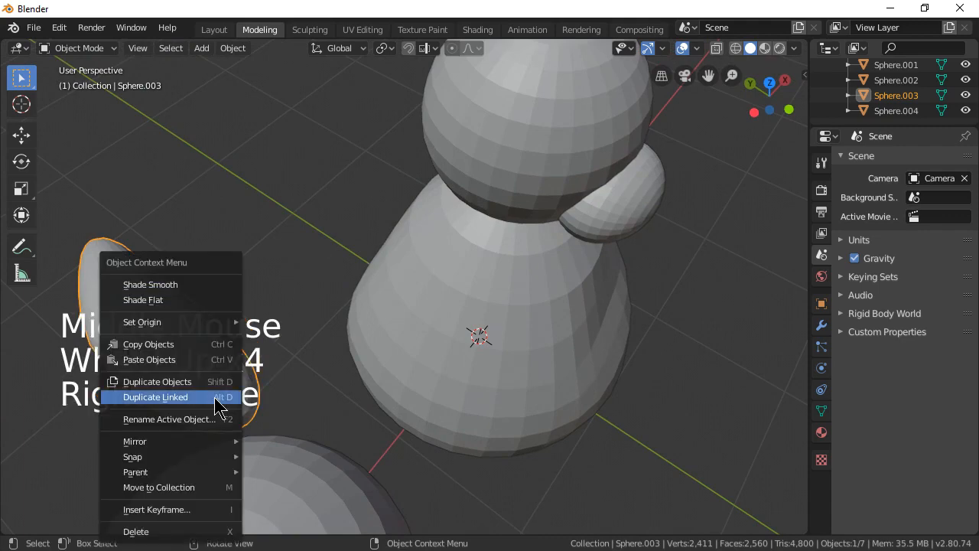
{"action": "left_click", "coordinate": [184, 286]}
{"action": "scroll", "coordinate": [391, 380], "scroll_direction": "down", "scroll_amount": 3}
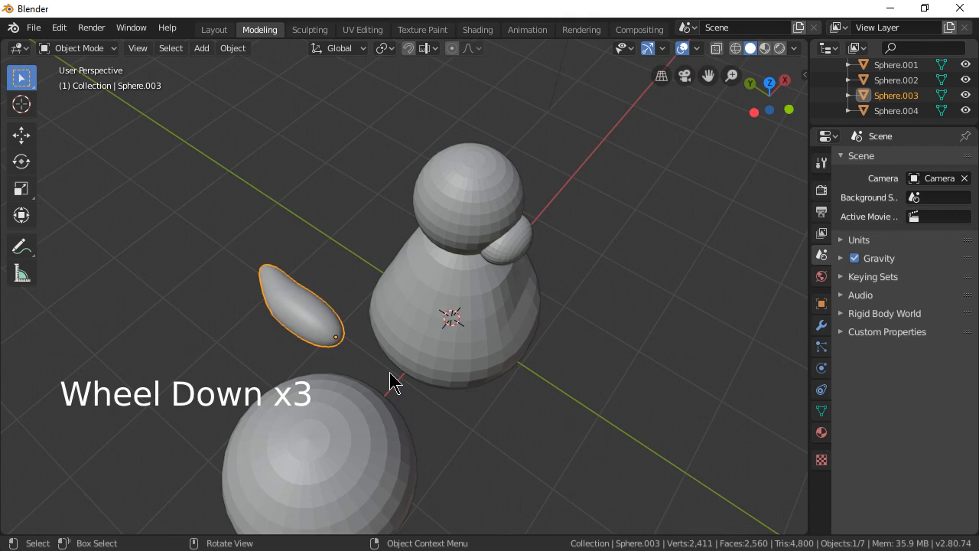
Duplicate the limb in place and rotate the copy 180° about the global Y axis.
{"action": "key", "text": "shift"}
{"action": "key", "text": "shift+d"}
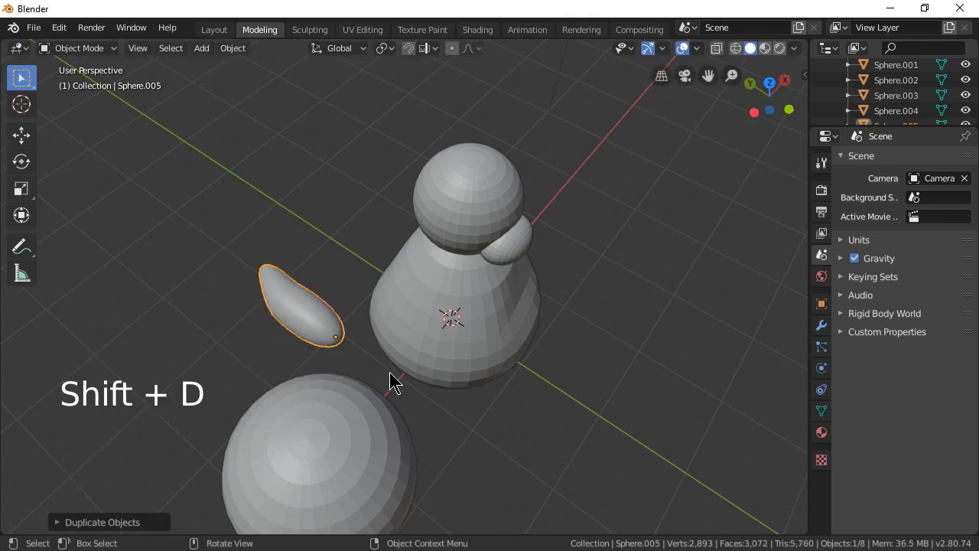
{"action": "key", "text": "r"}
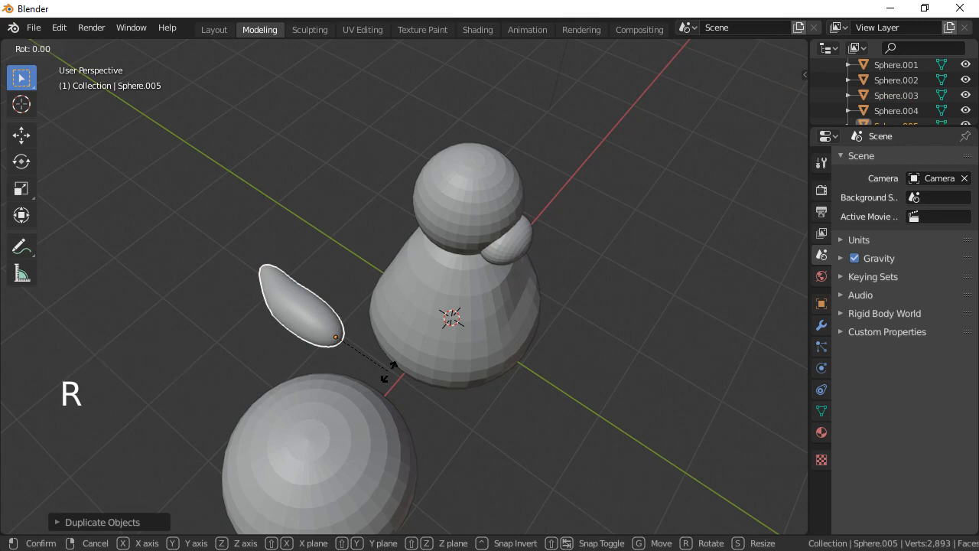
{"action": "type", "text": "y"}
{"action": "type", "text": "18"}
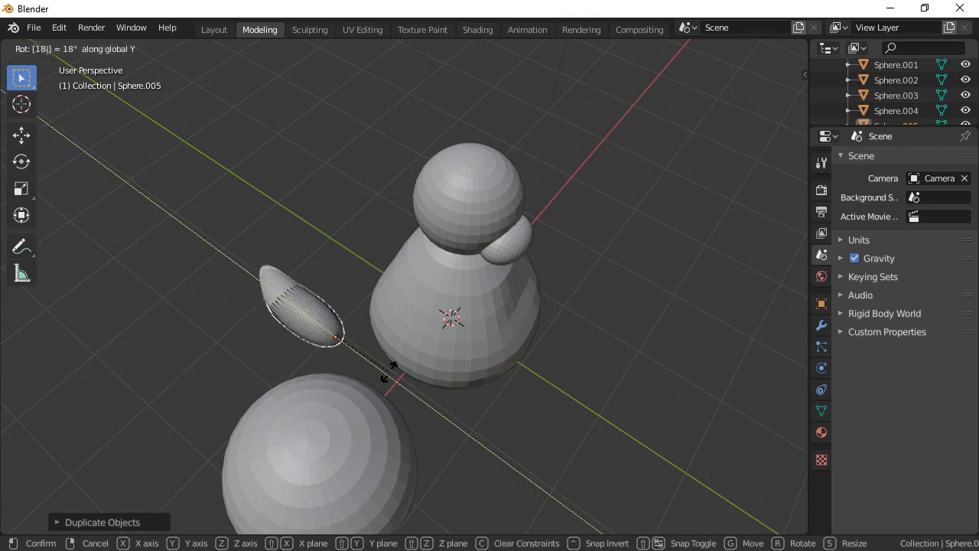
{"action": "type", "text": "0"}
{"action": "key", "text": "Return"}
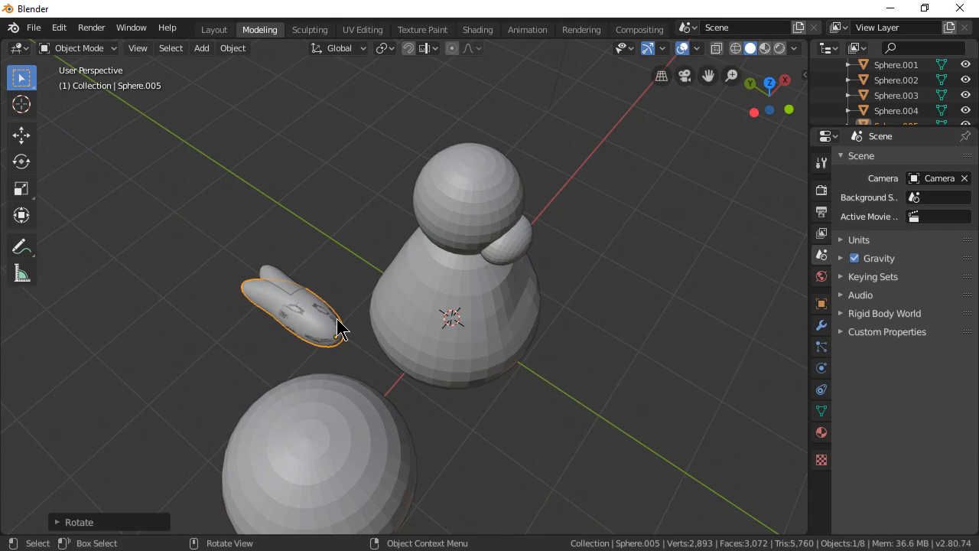
Move the duplicated limb along global X so it stands clear beside the original.
{"action": "key", "text": "g"}
{"action": "key", "text": "x"}
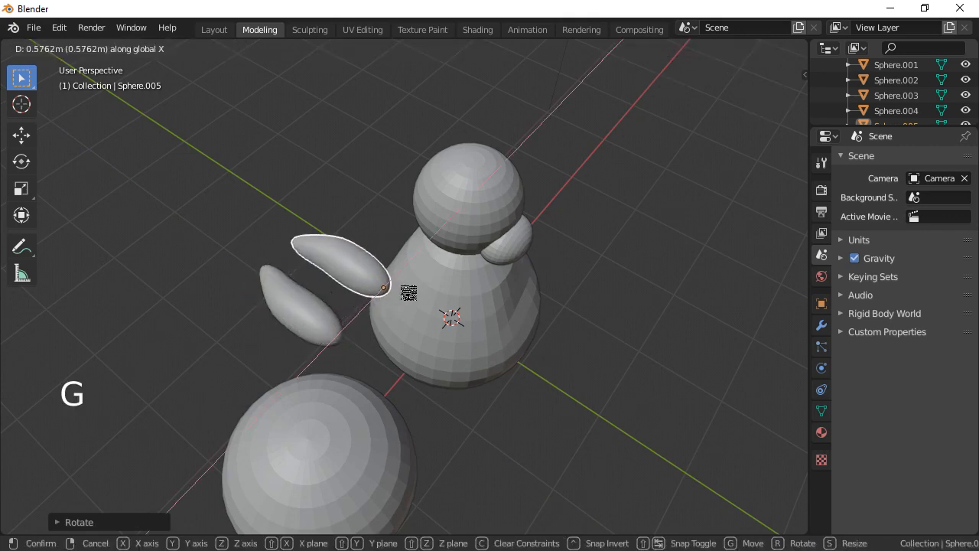
{"action": "left_click", "coordinate": [420, 285]}
{"action": "middle_click_drag", "start_coordinate": [390, 415], "coordinate": [587, 286]}
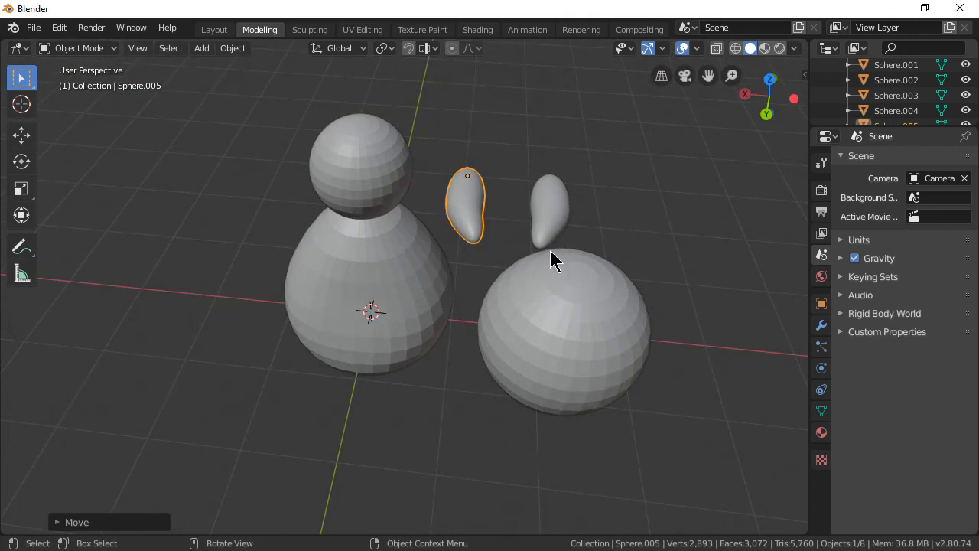
Select both limbs and move them together over to the figure, one on each side of its head.
{"action": "left_click", "coordinate": [465, 218], "text": "shift"}
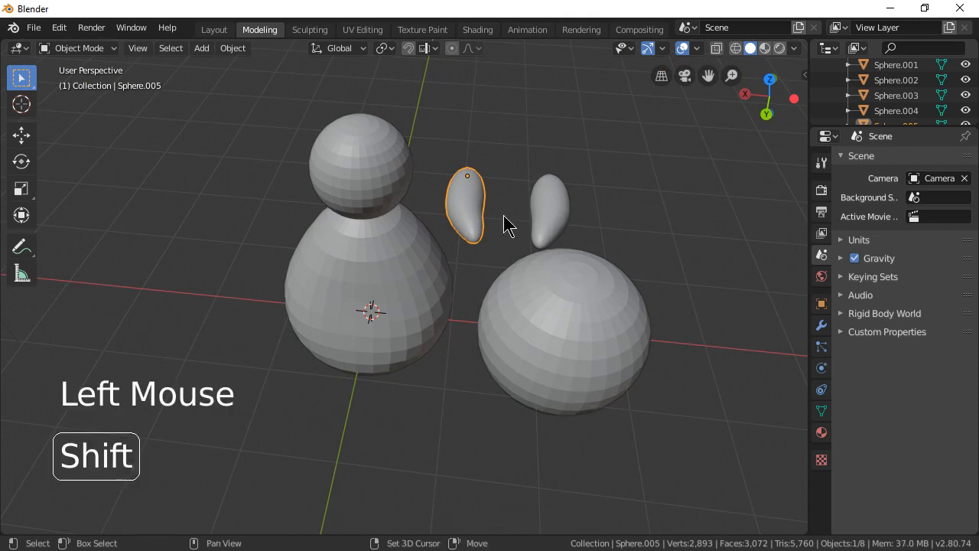
{"action": "left_click", "coordinate": [549, 205], "text": "shift"}
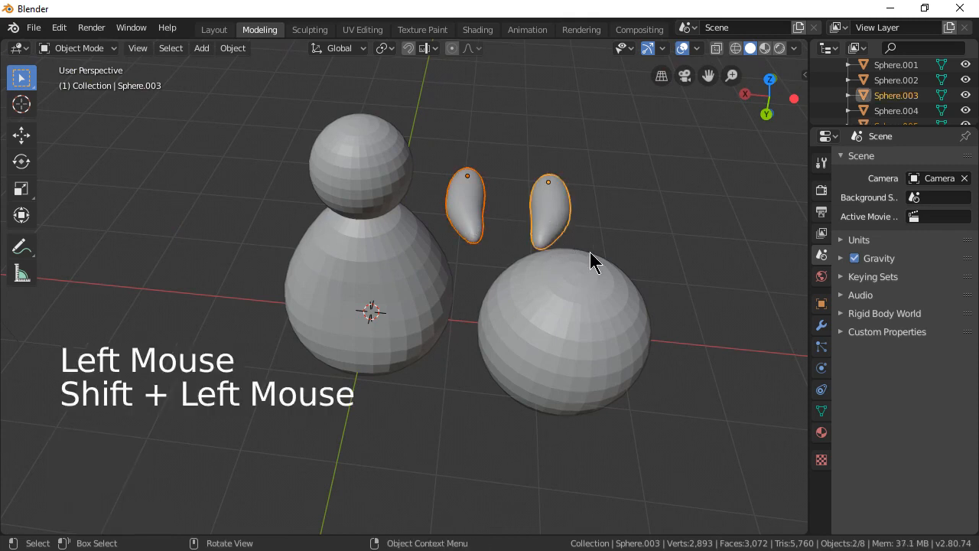
{"action": "key", "text": "g"}
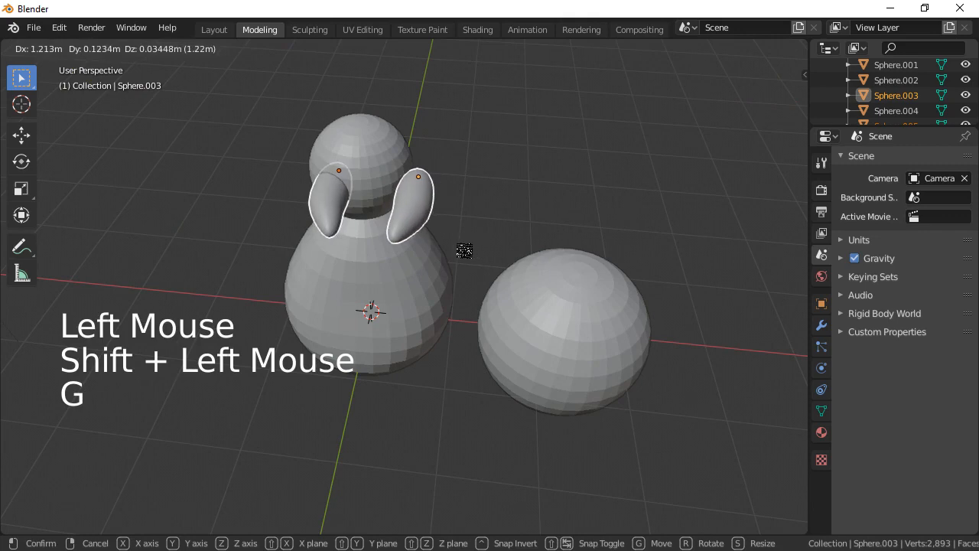
{"action": "left_click", "coordinate": [456, 257]}
Move both limbs together along global Y toward the snout side of the figure.
{"action": "middle_click_drag", "start_coordinate": [456, 257], "coordinate": [290, 390]}
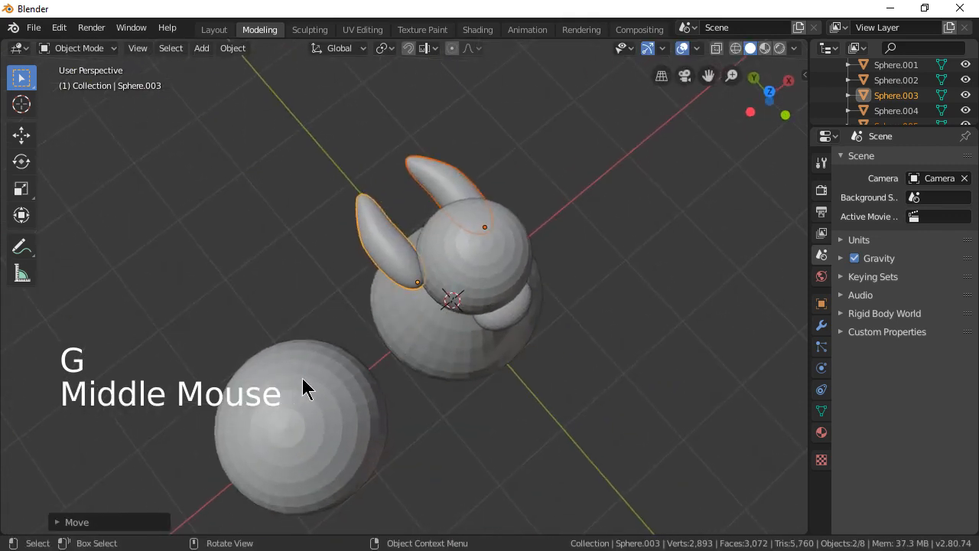
{"action": "key", "text": "g"}
{"action": "key", "text": "y"}
{"action": "left_click", "coordinate": [362, 443]}
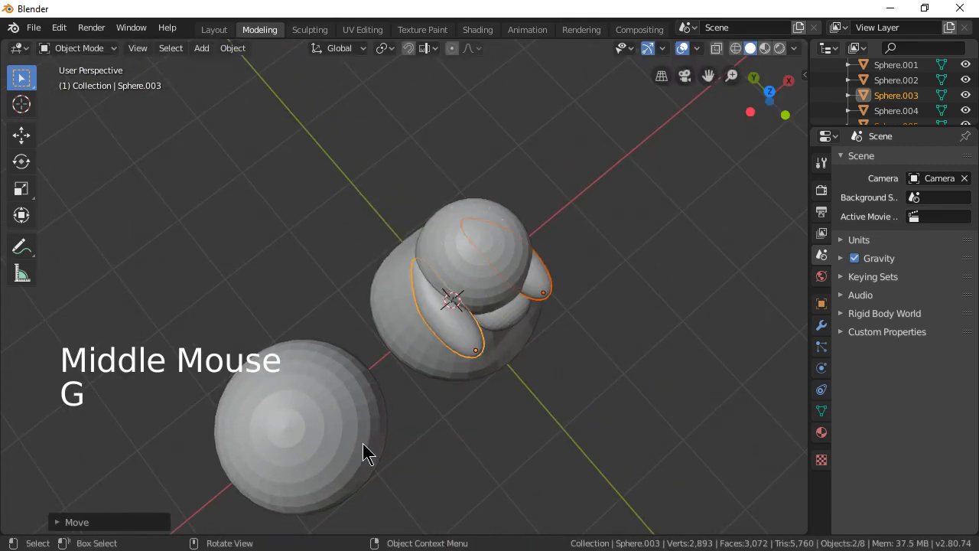
Lower both limbs together by about 0.9 m along global Z to the upper part of the egg-shaped body.
{"action": "middle_click_drag", "start_coordinate": [466, 513], "coordinate": [286, 384]}
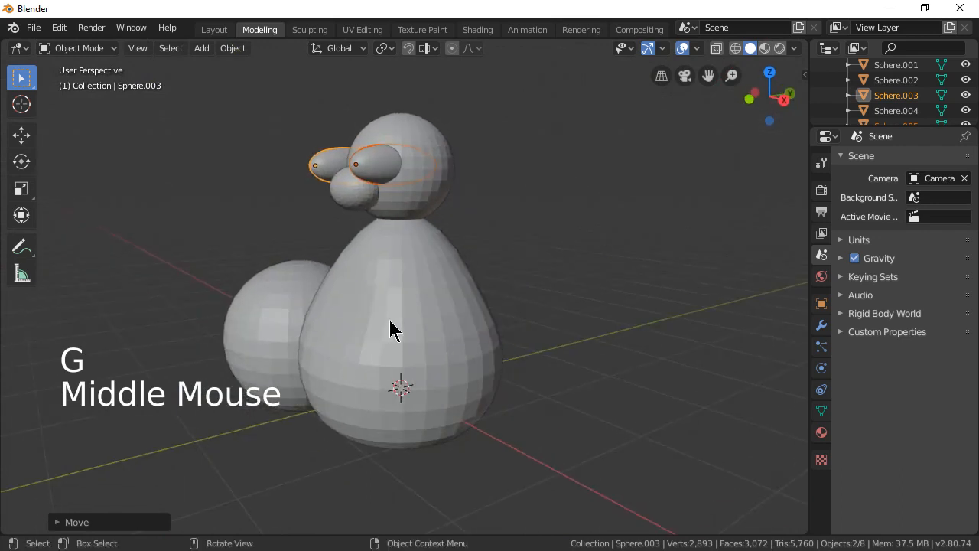
{"action": "key", "text": "g"}
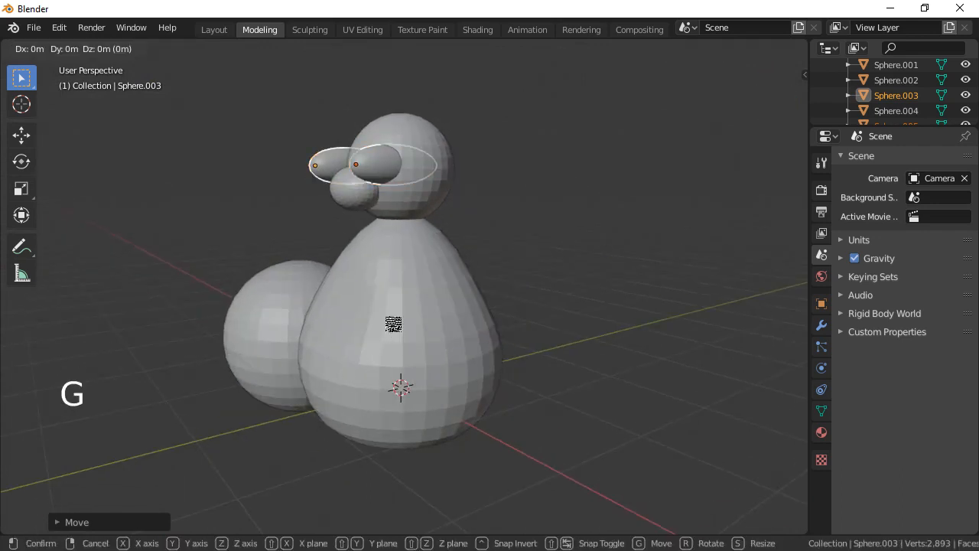
{"action": "key", "text": "z"}
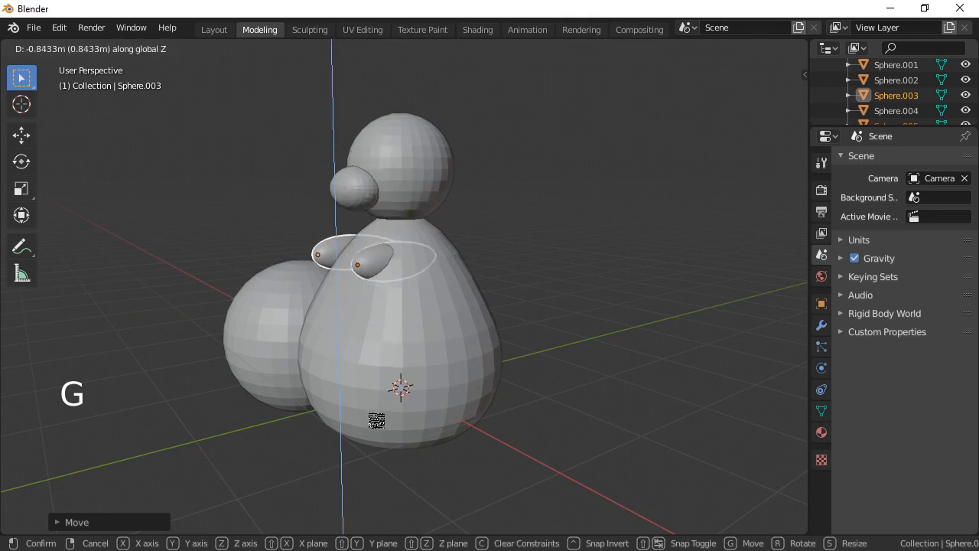
{"action": "left_click", "coordinate": [370, 426]}
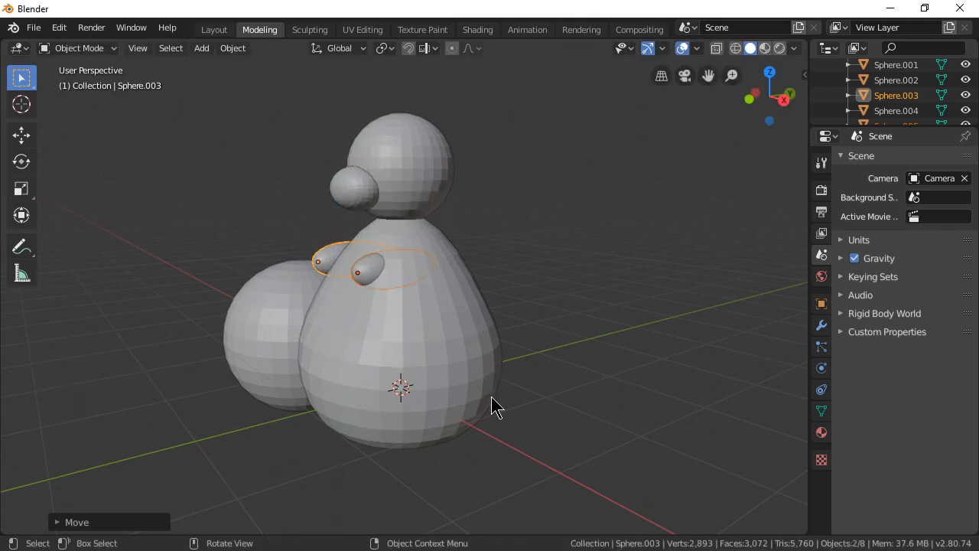
Move only the duplicated limb Sphere.005 outward by about 0.3 m along global X so it emerges from the body's side.
{"action": "middle_click_drag", "start_coordinate": [492, 406], "coordinate": [373, 299]}
{"action": "left_click", "coordinate": [380, 295]}
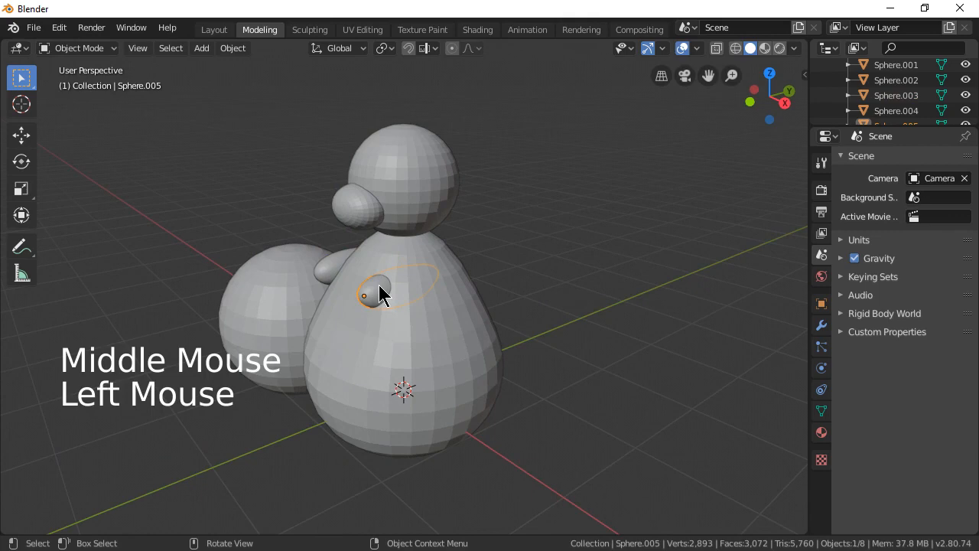
{"action": "key", "text": "g"}
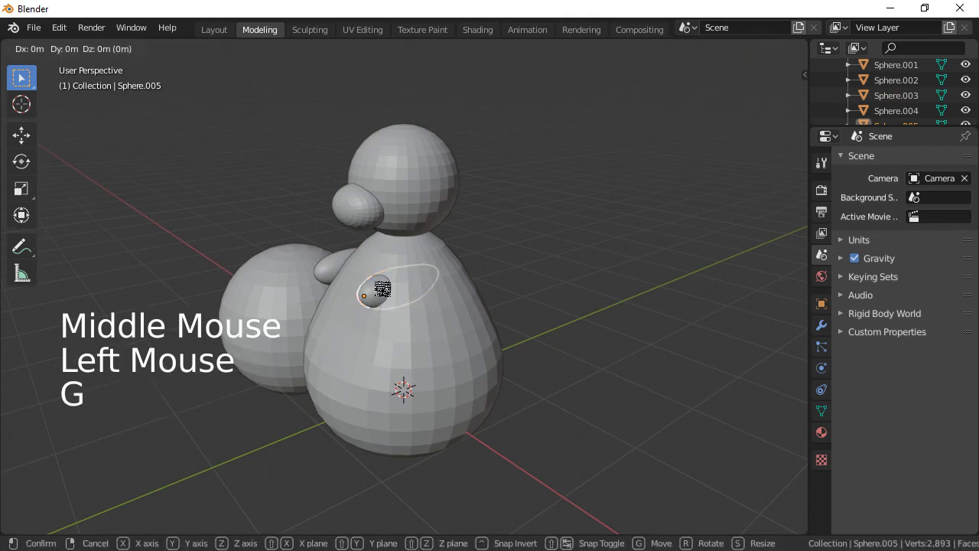
{"action": "key", "text": "x"}
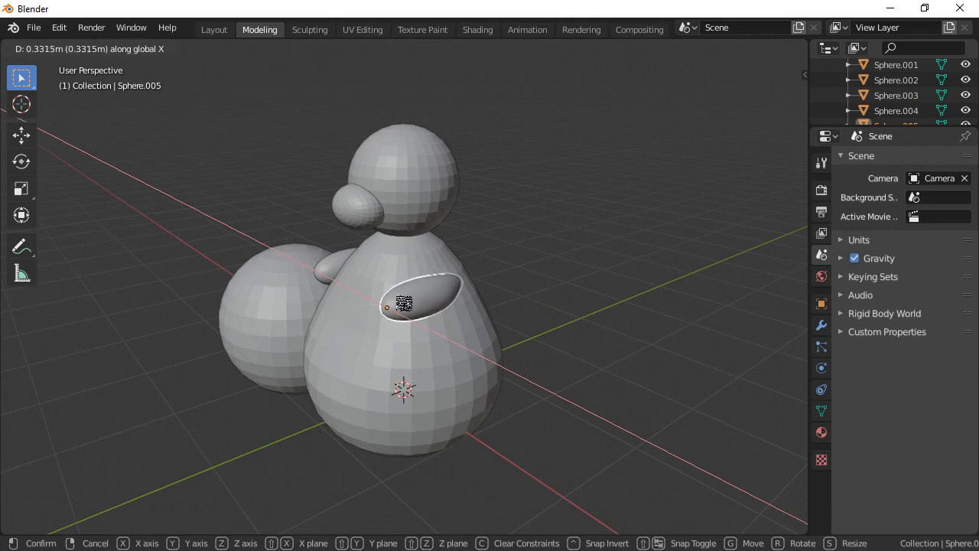
{"action": "left_click", "coordinate": [400, 299]}
{"action": "middle_click_drag", "start_coordinate": [520, 332], "coordinate": [356, 357]}
{"action": "scroll", "coordinate": [353, 354], "scroll_direction": "up", "scroll_amount": 3}
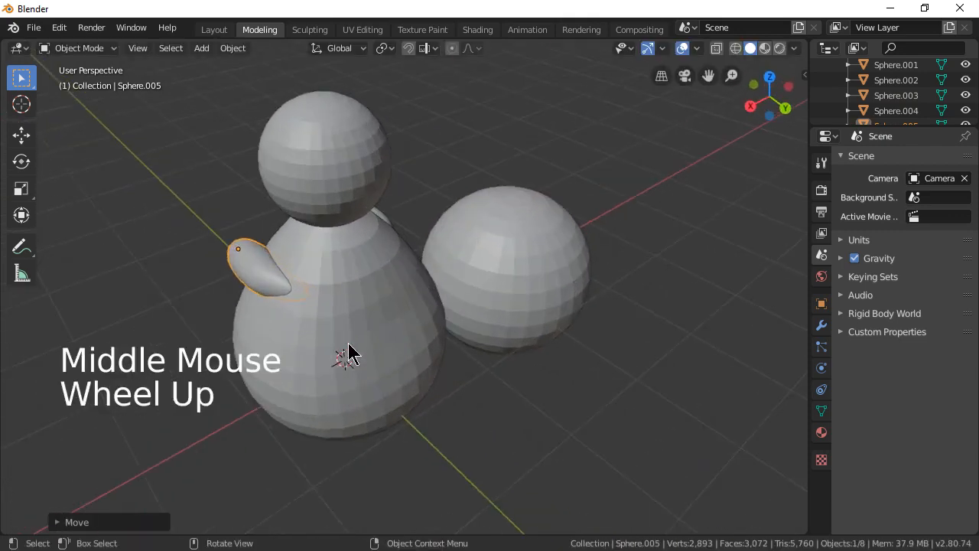
Move the duplicated limb Sphere.005 further outward by about 0.1 m along global X.
{"action": "left_click", "coordinate": [215, 288]}
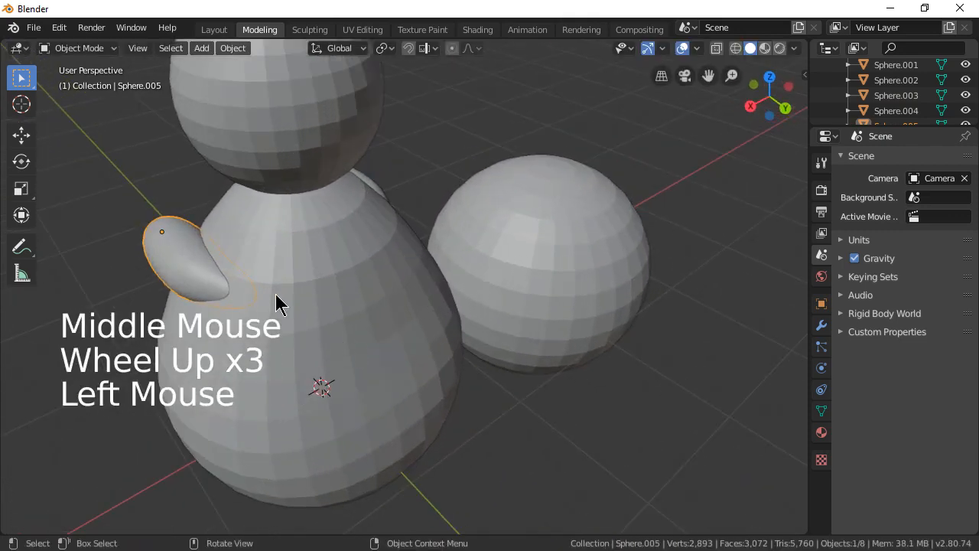
{"action": "key", "text": "g"}
{"action": "key", "text": "x"}
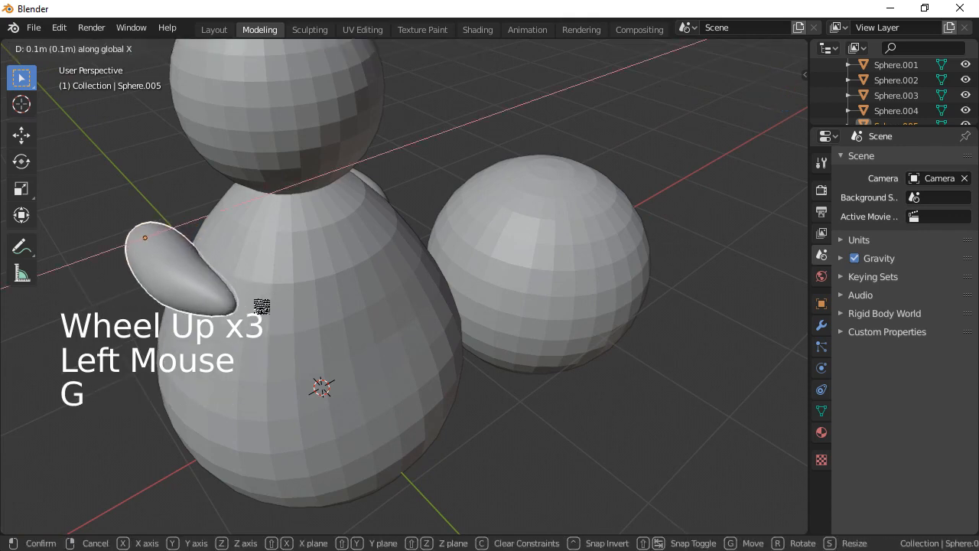
{"action": "left_click", "coordinate": [260, 310]}
Move the opposite limb Sphere.003 outward by about 0.16 m along global X so it emerges from the body's other side.
{"action": "middle_click_drag", "start_coordinate": [260, 310], "coordinate": [424, 300]}
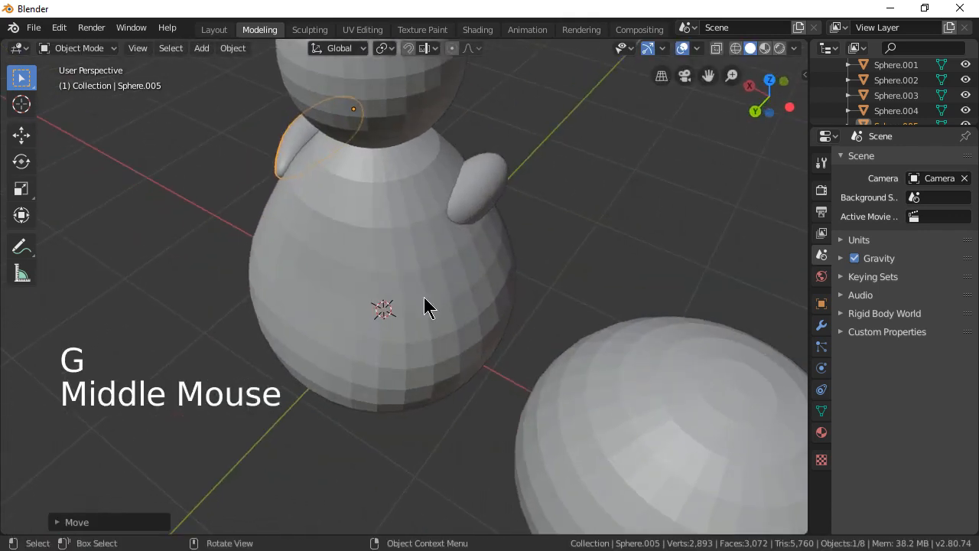
{"action": "left_click", "coordinate": [472, 192]}
{"action": "key", "text": "g"}
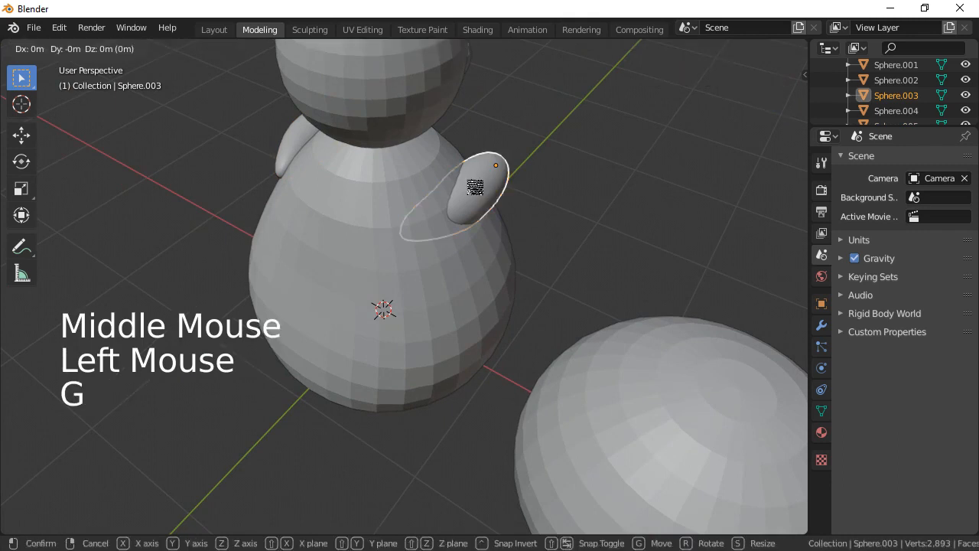
{"action": "key", "text": "x"}
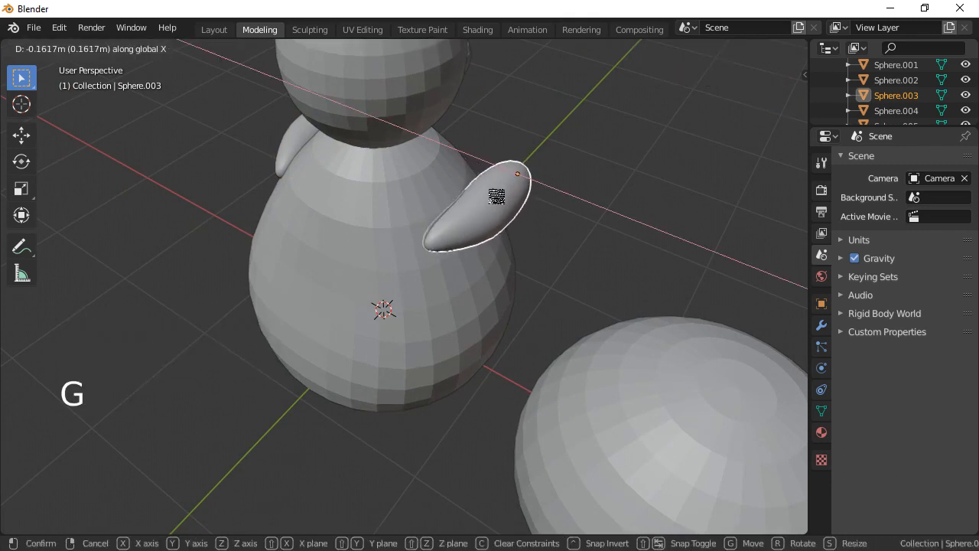
{"action": "left_click", "coordinate": [493, 193]}
{"action": "scroll", "coordinate": [633, 267], "scroll_direction": "down", "scroll_amount": 4}
{"action": "middle_click_drag", "start_coordinate": [604, 273], "coordinate": [489, 328]}
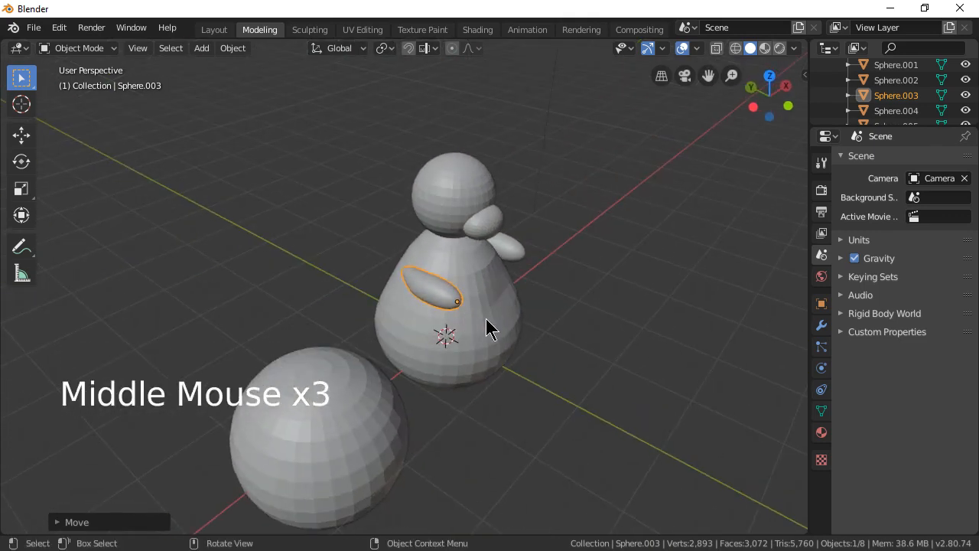
Select both limbs and stretch them together along global Y into longer arms.
{"action": "left_click", "coordinate": [486, 319]}
{"action": "left_click", "coordinate": [443, 299]}
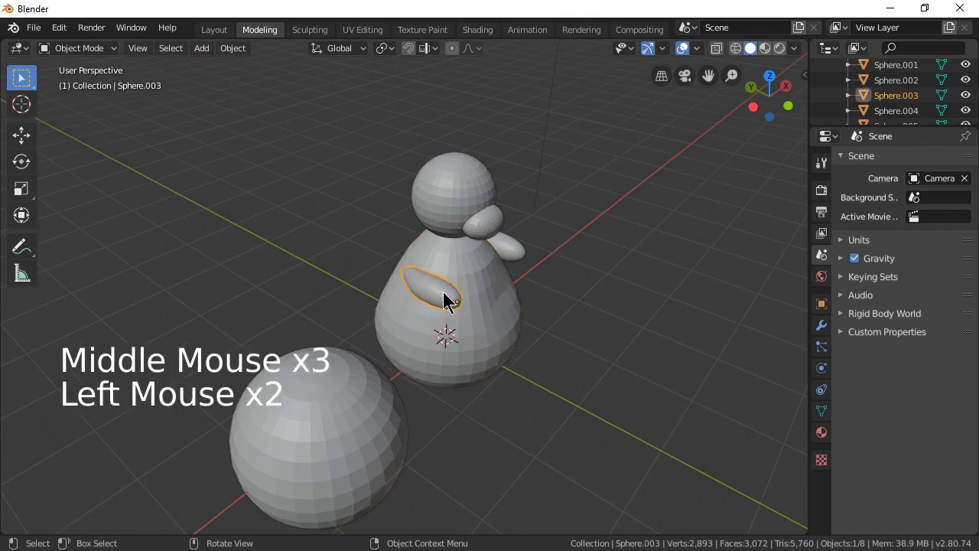
{"action": "left_click", "coordinate": [514, 244], "text": "shift"}
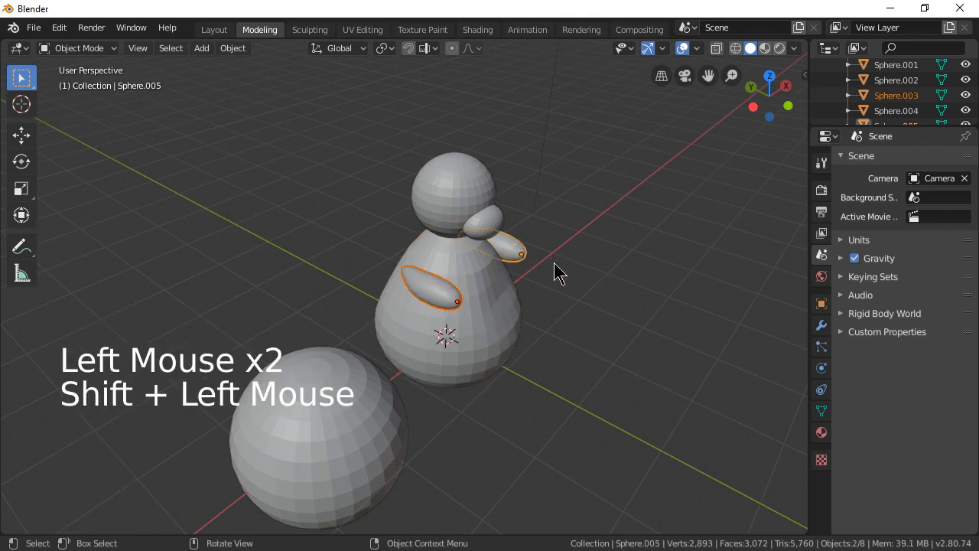
{"action": "key", "text": "s"}
{"action": "key", "text": "y"}
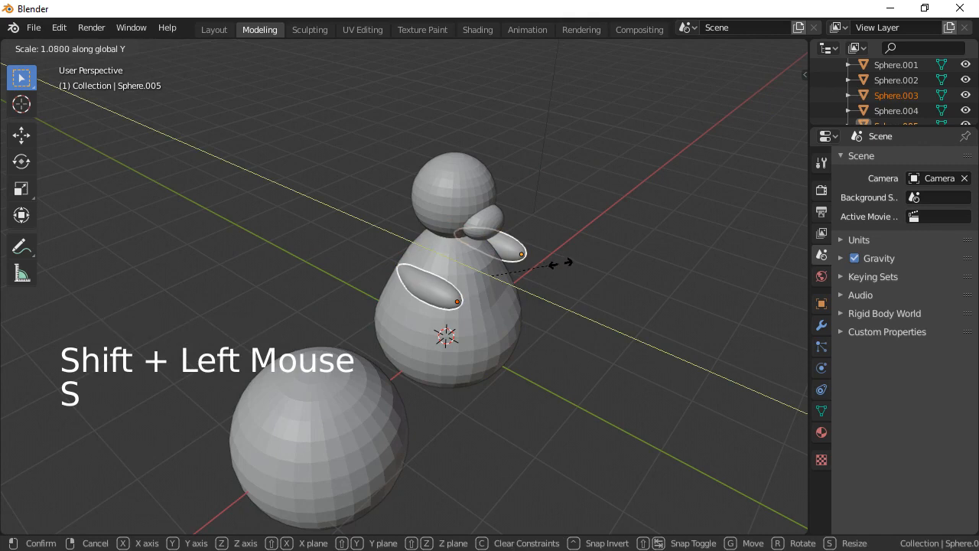
{"action": "left_click", "coordinate": [580, 269]}
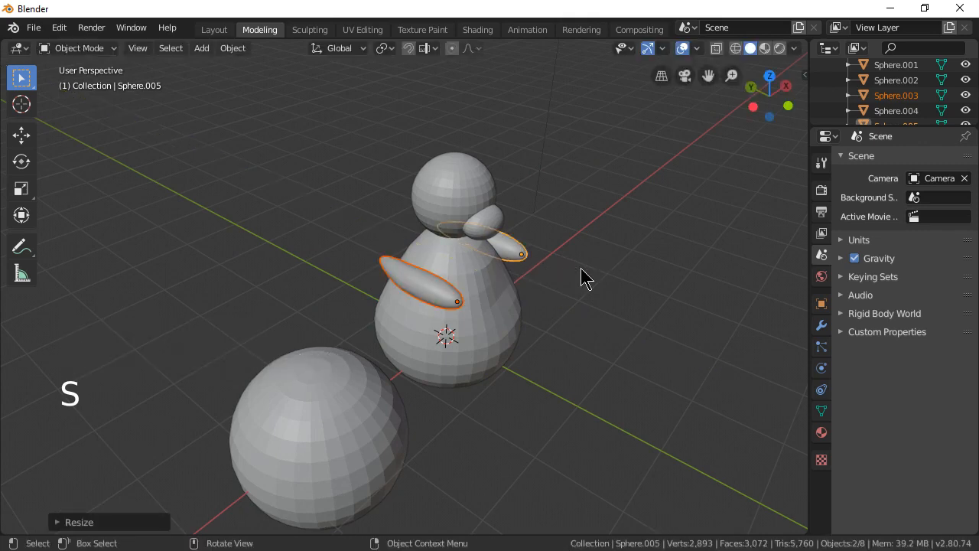
Move both stretched arms along global Y toward the snout side so they reach out in front of the body.
{"action": "middle_click_drag", "start_coordinate": [569, 295], "coordinate": [623, 299]}
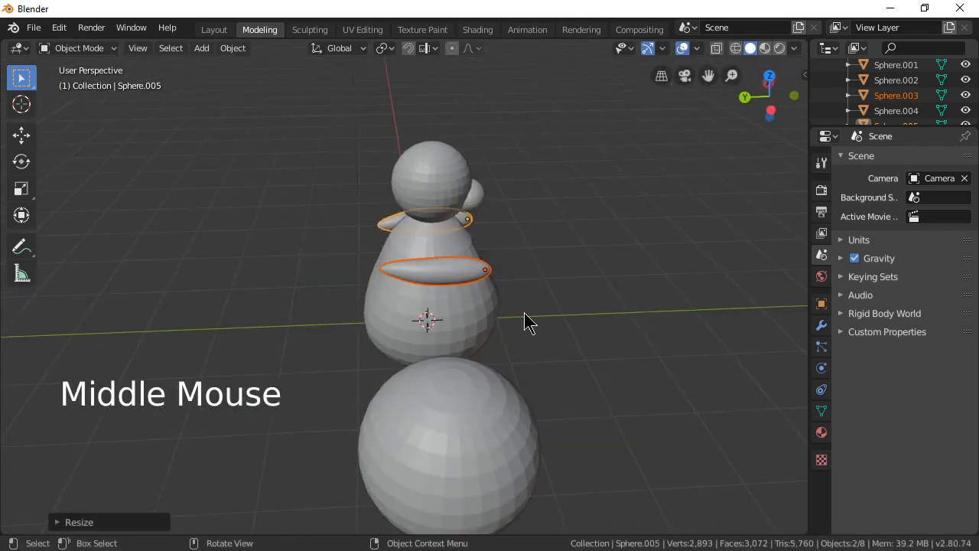
{"action": "key", "text": "g"}
{"action": "key", "text": "y"}
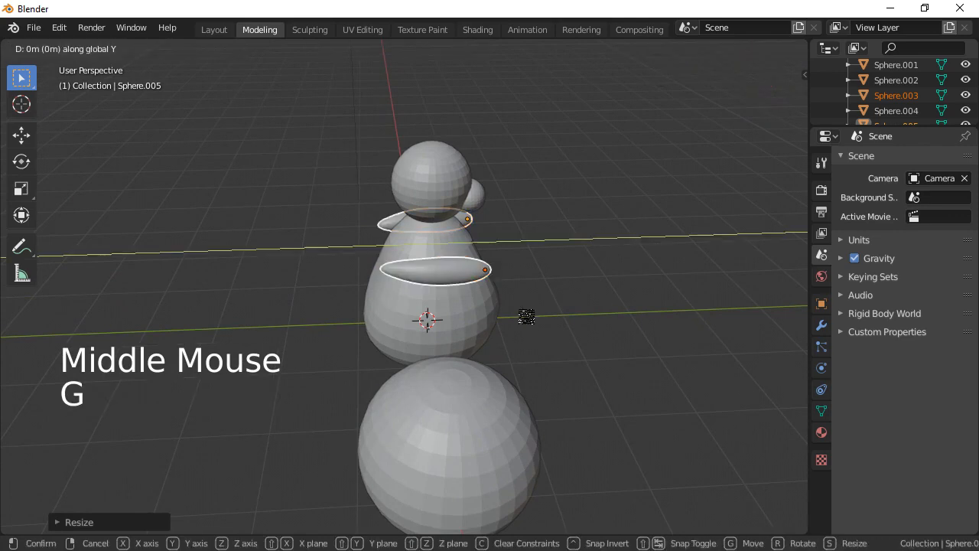
{"action": "left_click", "coordinate": [561, 314]}
{"action": "middle_click_drag", "start_coordinate": [527, 343], "coordinate": [372, 332]}
{"action": "scroll", "coordinate": [459, 340], "scroll_direction": "up", "scroll_amount": 5}
{"action": "scroll", "coordinate": [382, 335], "scroll_direction": "down", "scroll_amount": 1}
{"action": "scroll", "coordinate": [383, 329], "scroll_direction": "down", "scroll_amount": 3}
{"action": "middle_click_drag", "start_coordinate": [494, 376], "coordinate": [286, 341]}
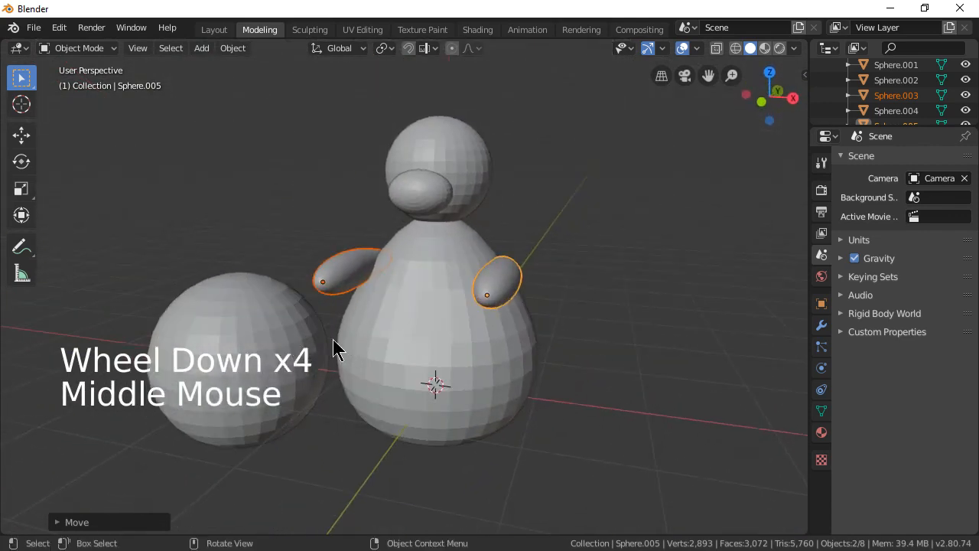
Select the spare sphere Sphere.004 beside the figure and rotate it 90° about global X.
{"action": "left_click", "coordinate": [260, 345]}
{"action": "middle_click_drag", "start_coordinate": [262, 345], "coordinate": [294, 403]}
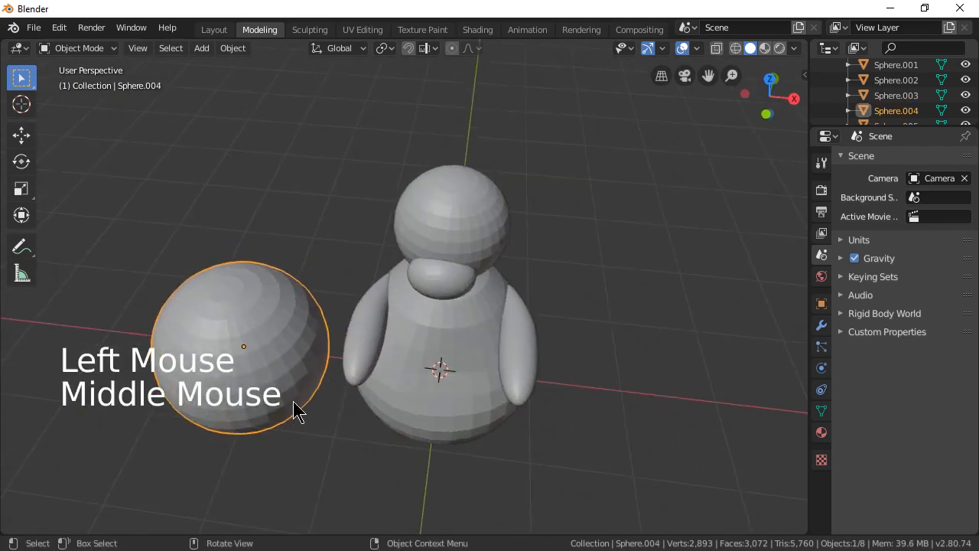
{"action": "left_click", "coordinate": [238, 291]}
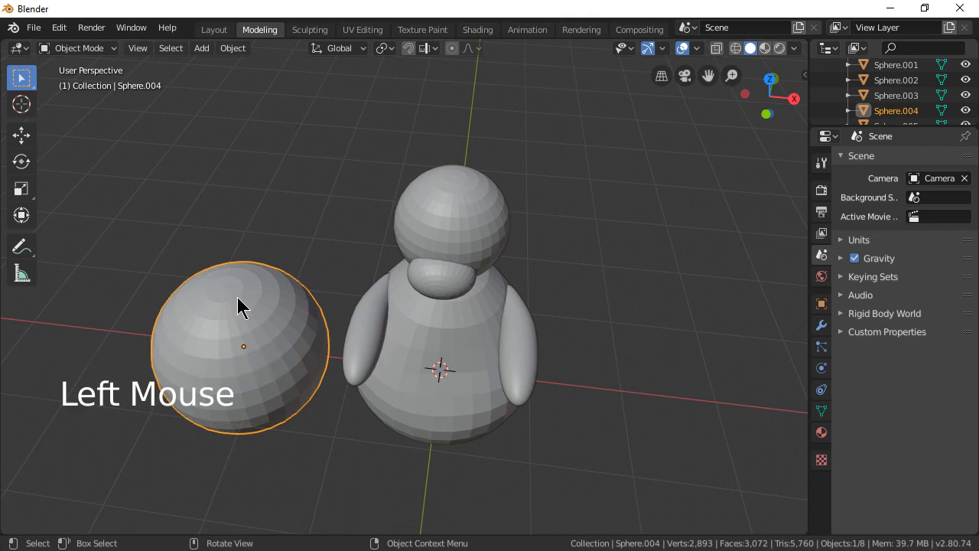
{"action": "key", "text": "r"}
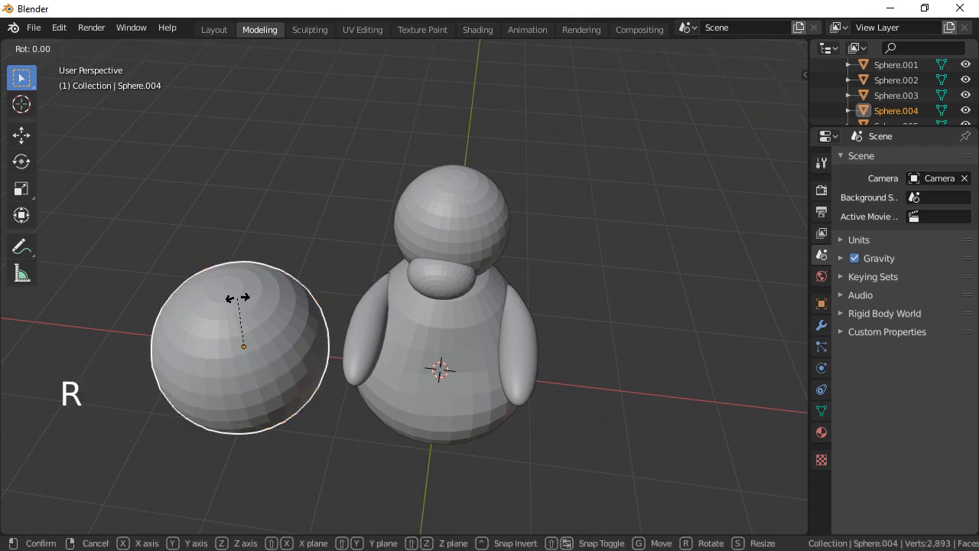
{"action": "key", "text": "x"}
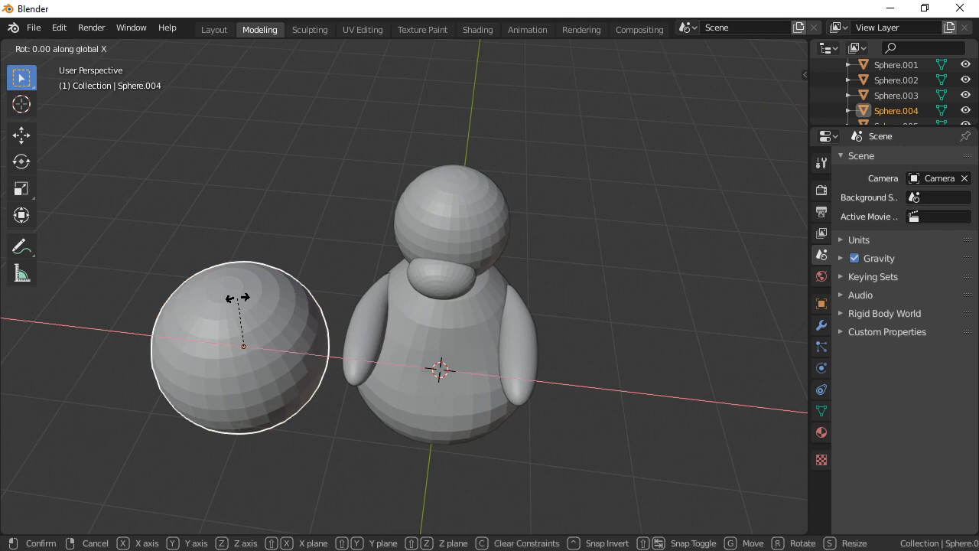
{"action": "type", "text": "90"}
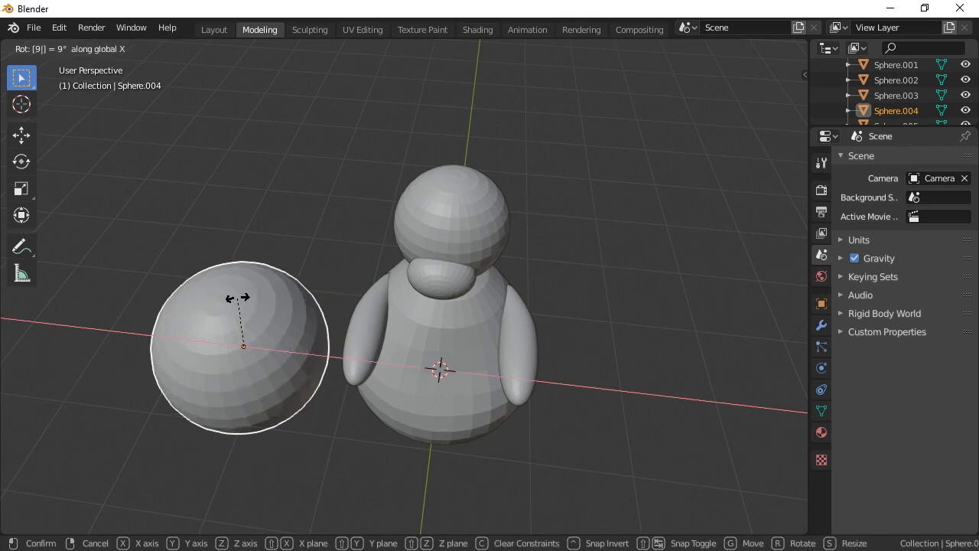
{"action": "key", "text": "Return"}
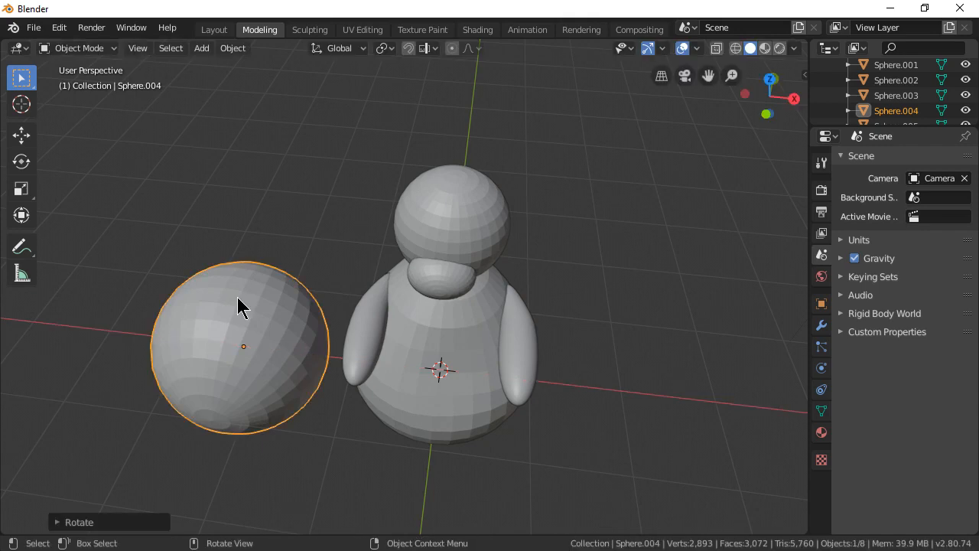
In Edit Mode, pull the pole vertex of Sphere.004 outward along global Y with proportional size 1.46, tapering the sphere into a teardrop.
{"action": "left_click", "coordinate": [237, 297]}
{"action": "middle_click_drag", "start_coordinate": [314, 319], "coordinate": [693, 417]}
{"action": "key", "text": "Tab"}
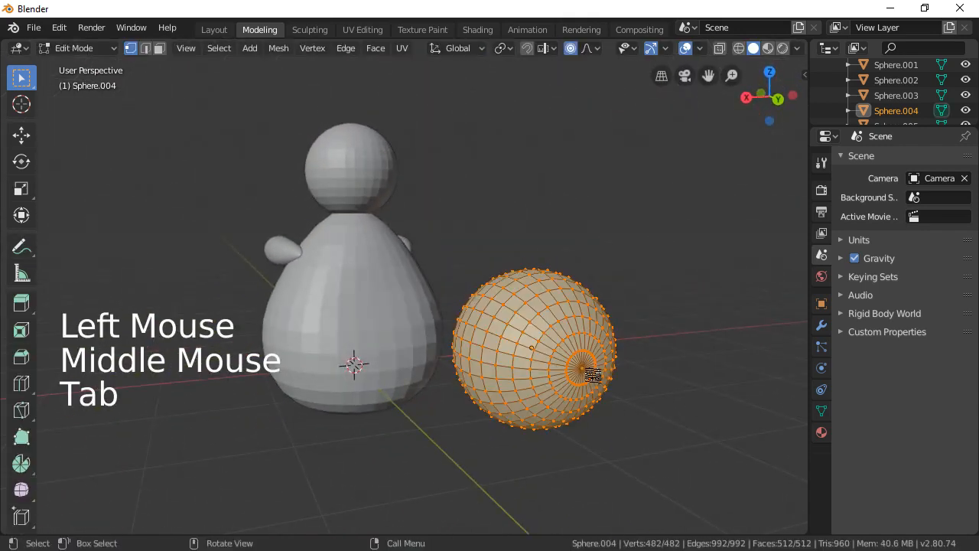
{"action": "left_click", "coordinate": [586, 373]}
{"action": "left_click", "coordinate": [586, 373]}
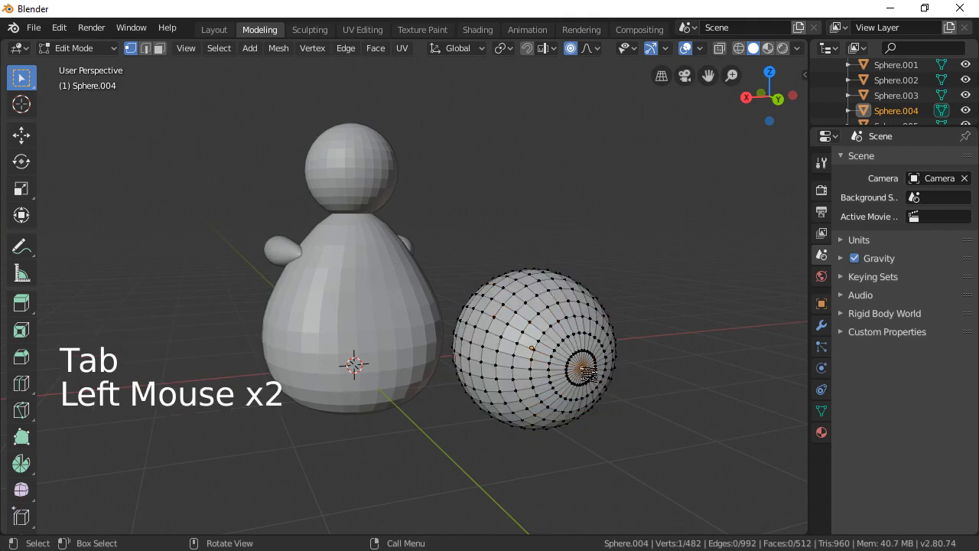
{"action": "key", "text": "g"}
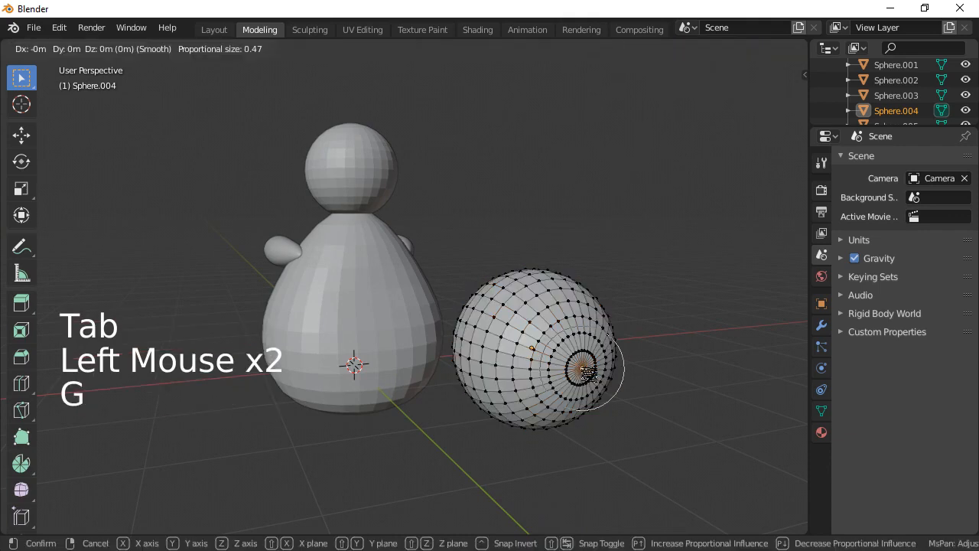
{"action": "scroll", "coordinate": [586, 372], "scroll_direction": "down", "scroll_amount": 10}
{"action": "scroll", "coordinate": [586, 373], "scroll_direction": "down", "scroll_amount": 2}
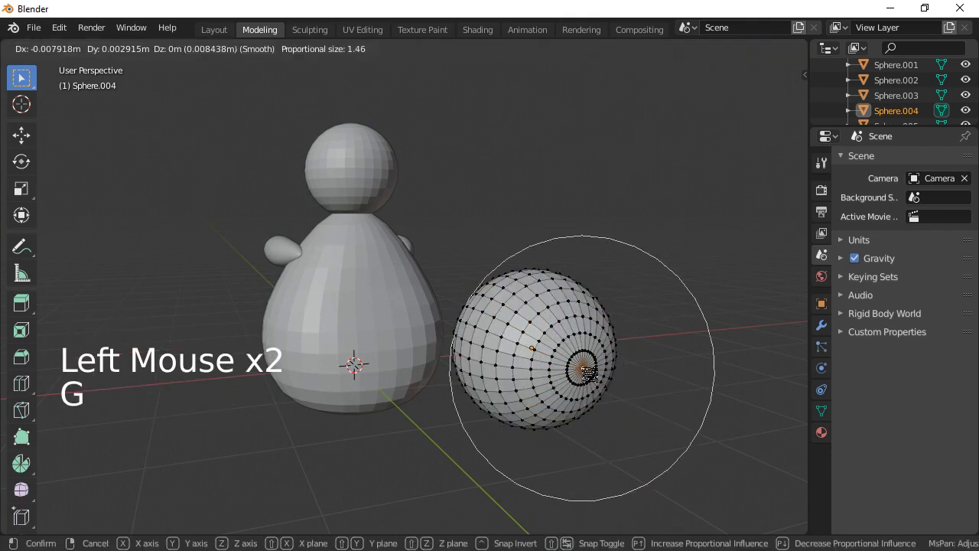
{"action": "key", "text": "y"}
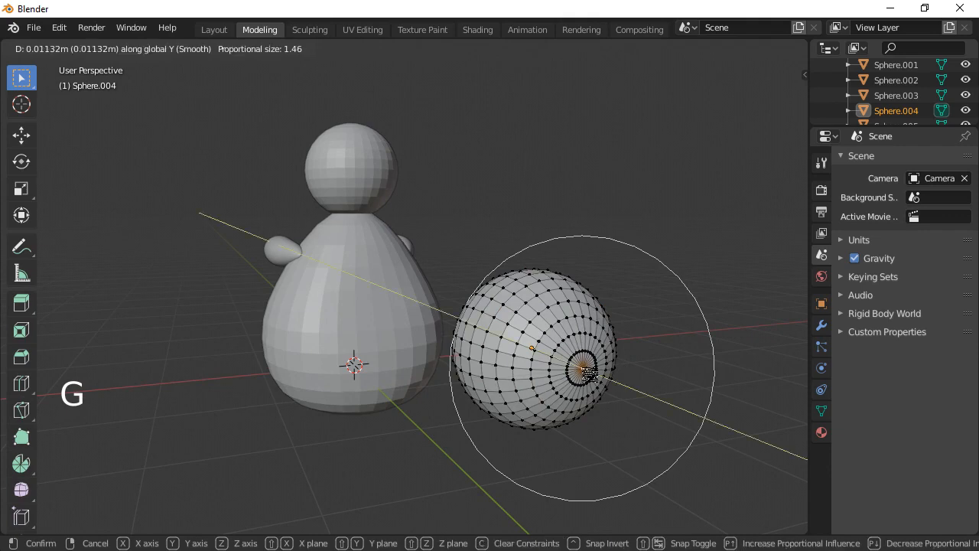
{"action": "left_click", "coordinate": [684, 488]}
Reselect only the single vertex at the tip of the teardrop's narrow end.
{"action": "middle_click_drag", "start_coordinate": [686, 489], "coordinate": [380, 520]}
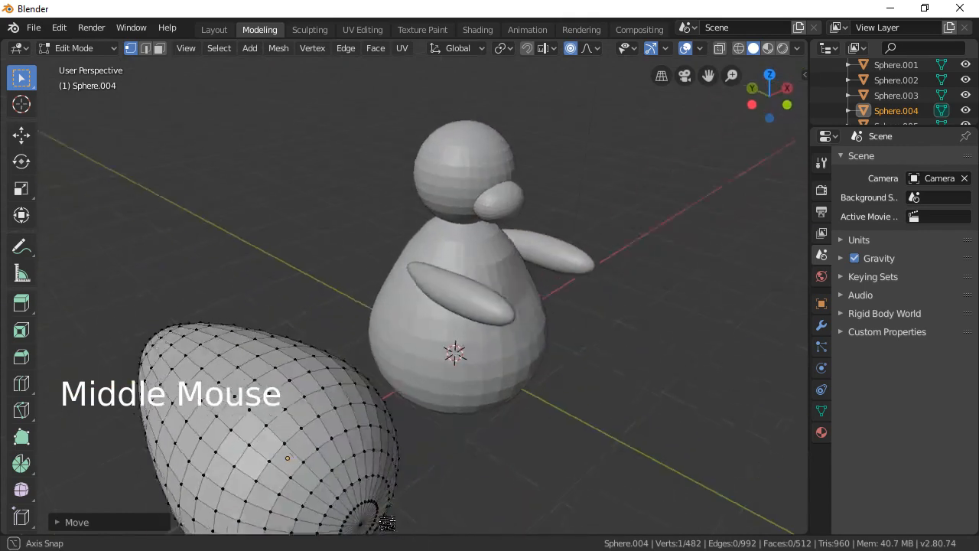
{"action": "scroll", "coordinate": [379, 521], "scroll_direction": "down", "scroll_amount": 4}
{"action": "scroll", "coordinate": [425, 419], "scroll_direction": "up", "scroll_amount": 2}
{"action": "middle_click_drag", "start_coordinate": [432, 418], "coordinate": [573, 385]}
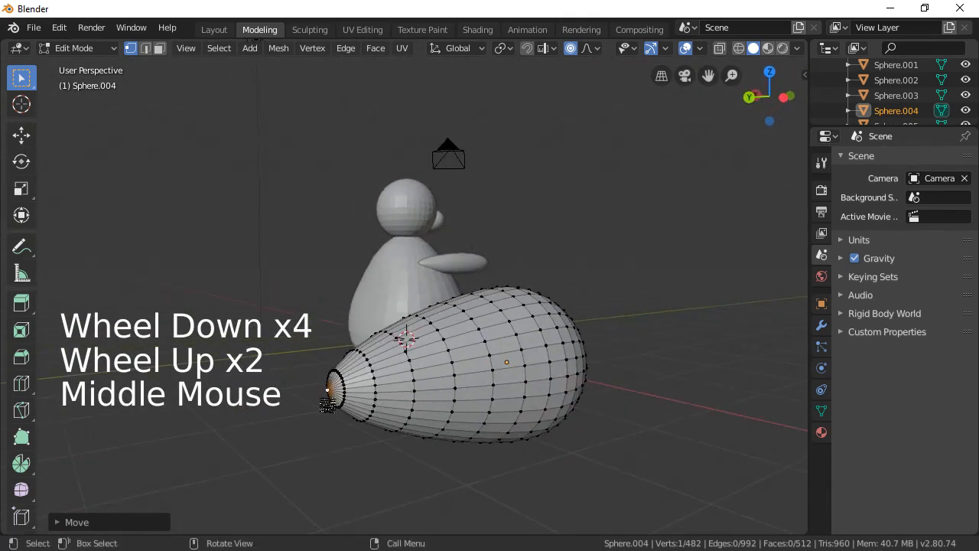
{"action": "left_click", "coordinate": [342, 394]}
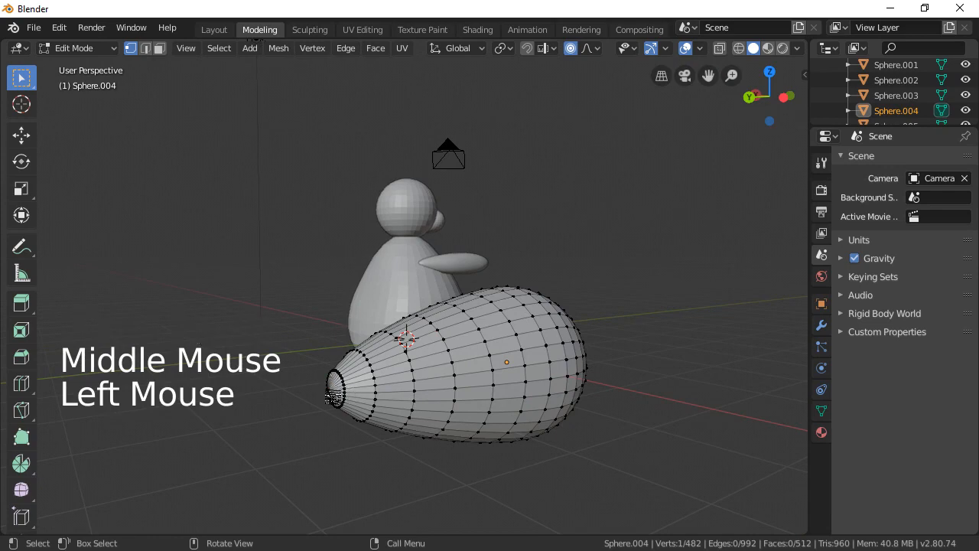
{"action": "left_click", "coordinate": [342, 394]}
{"action": "middle_click_drag", "start_coordinate": [366, 400], "coordinate": [482, 378]}
{"action": "scroll", "coordinate": [487, 360], "scroll_direction": "up", "scroll_amount": 1}
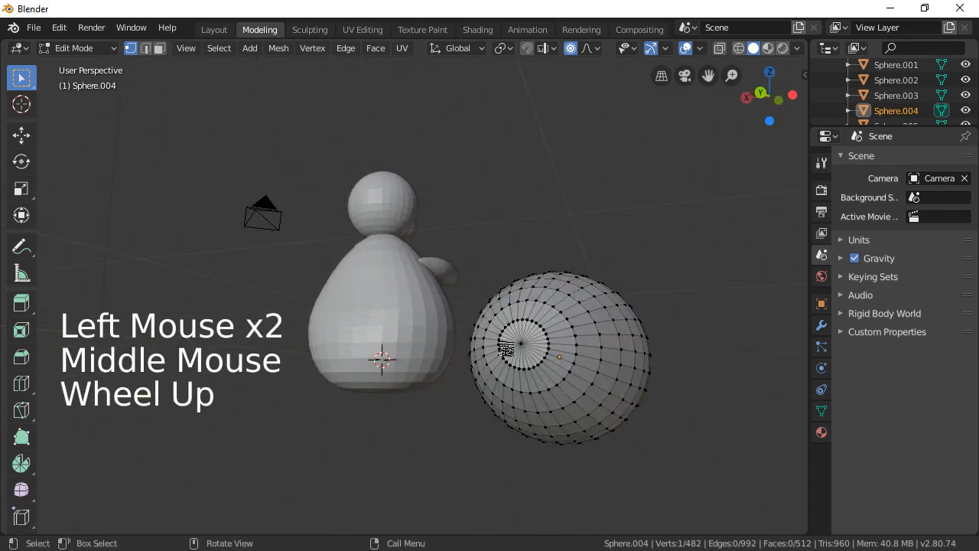
{"action": "left_click", "coordinate": [521, 344]}
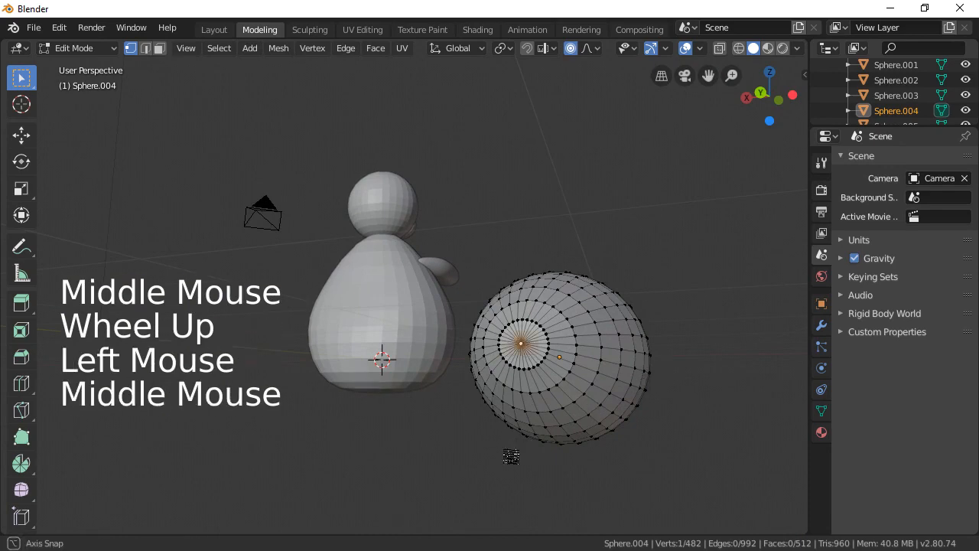
{"action": "middle_click_drag", "start_coordinate": [510, 452], "coordinate": [437, 481]}
{"action": "scroll", "coordinate": [468, 472], "scroll_direction": "down", "scroll_amount": 4}
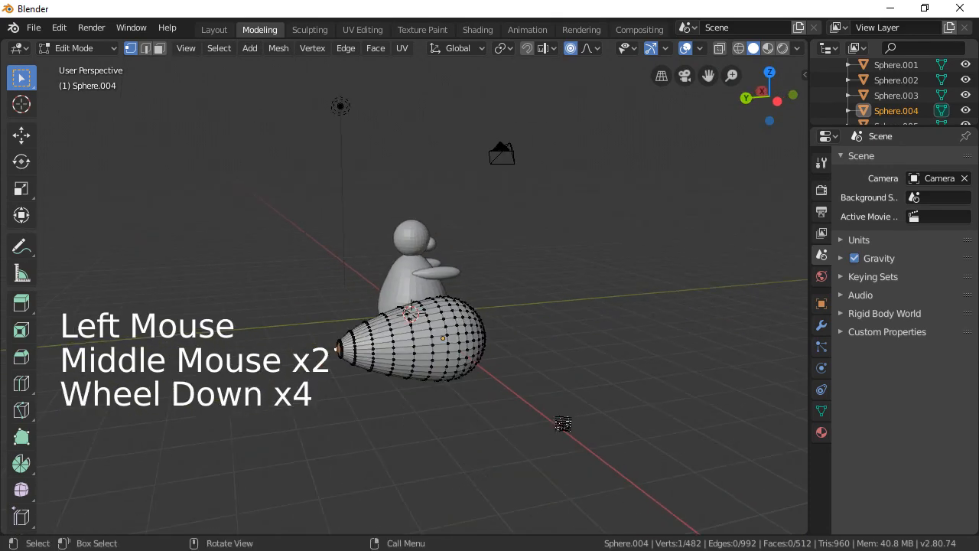
{"action": "key", "text": "g"}
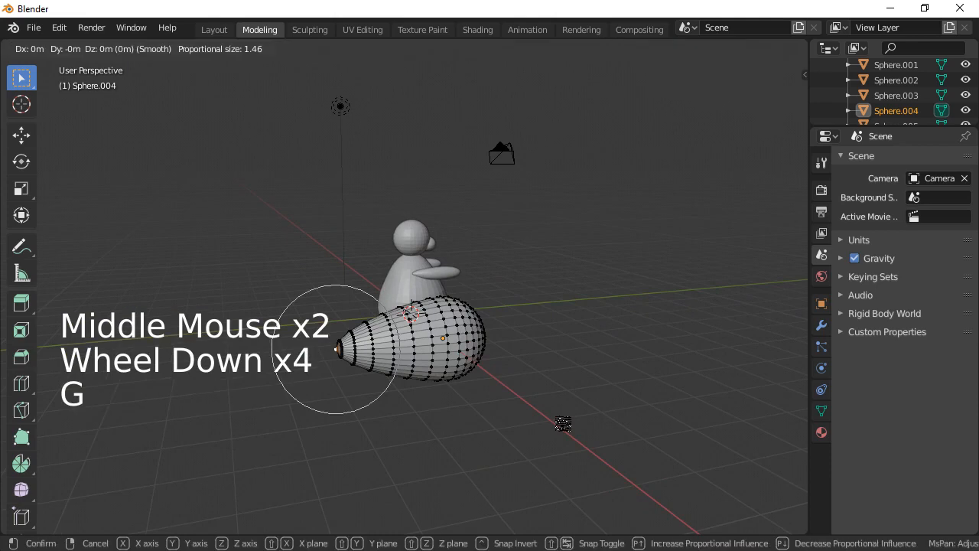
{"action": "key", "text": "x"}
{"action": "key", "text": "Return"}
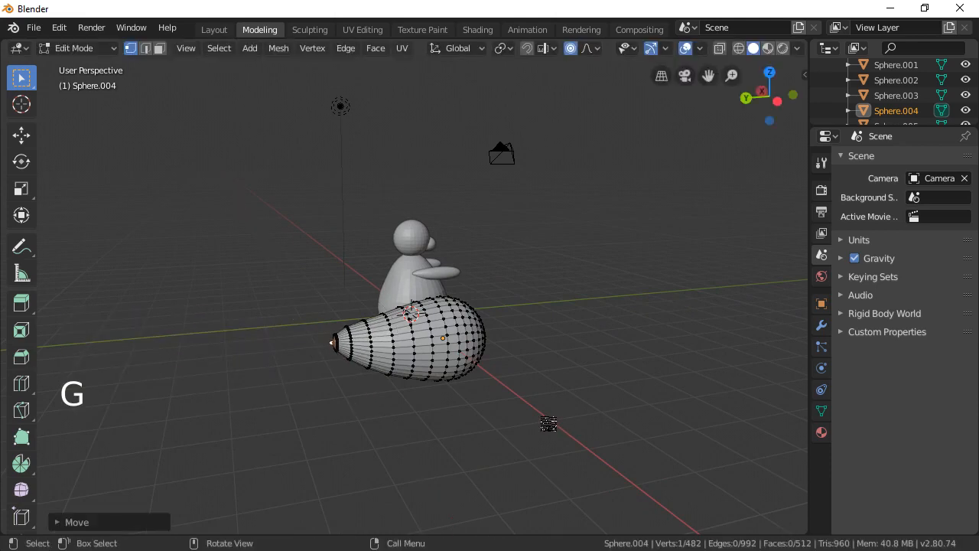
{"action": "key", "text": "ctrl+z"}
Pull the tip vertex further out along global Y with proportional size 2.36 to lengthen the teardrop's narrow end.
{"action": "key", "text": "g"}
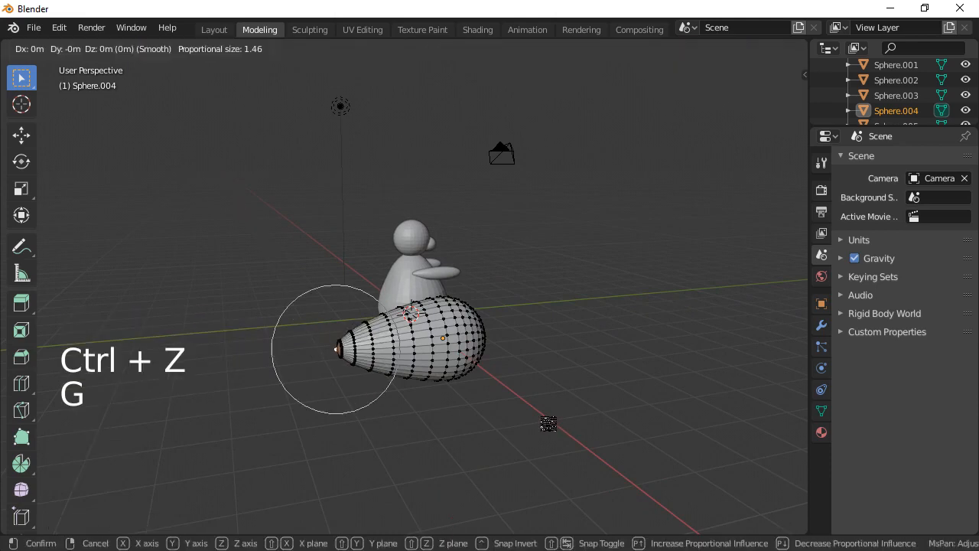
{"action": "key", "text": "y"}
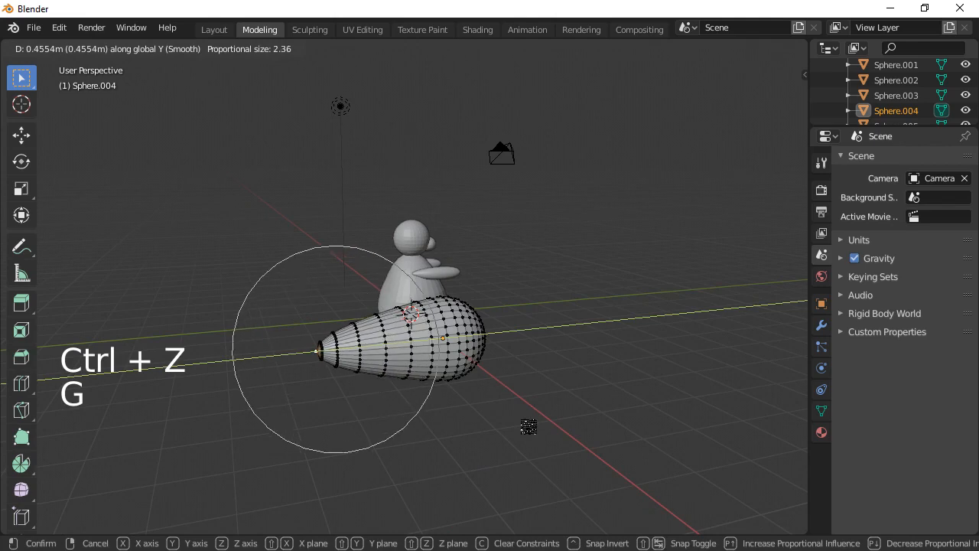
{"action": "left_click", "coordinate": [499, 438]}
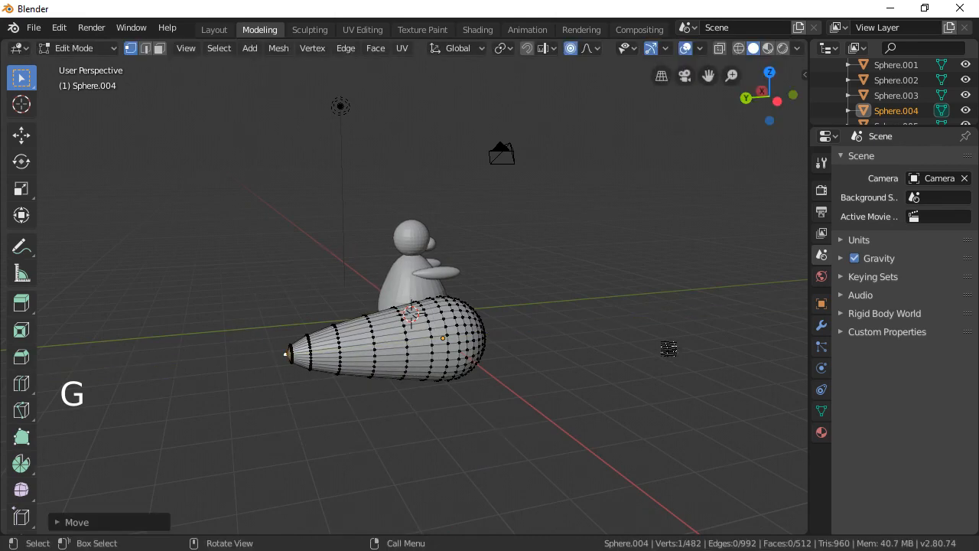
Select the whole teardrop mesh, return to Object Mode and scale the teardrop down to about half its size.
{"action": "middle_click_drag", "start_coordinate": [671, 348], "coordinate": [502, 402]}
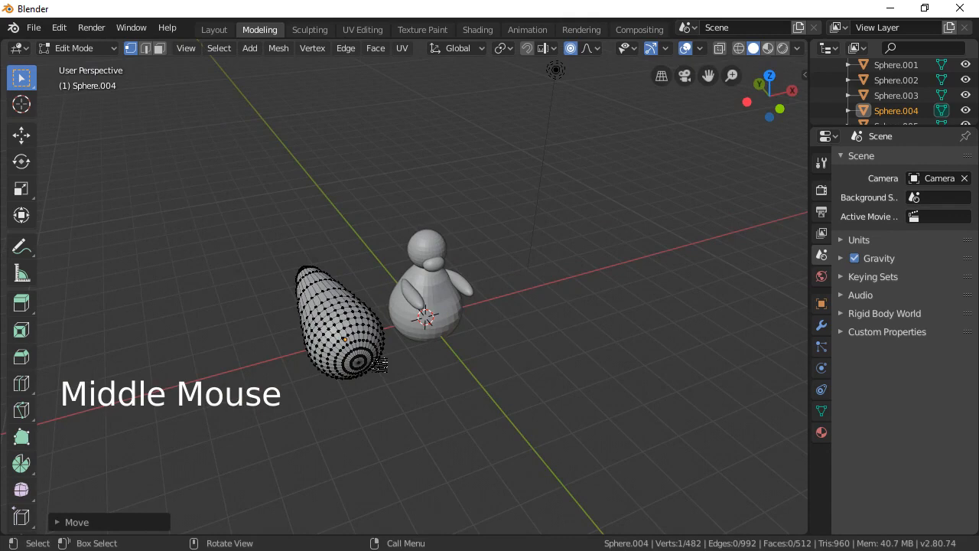
{"action": "key", "text": "a"}
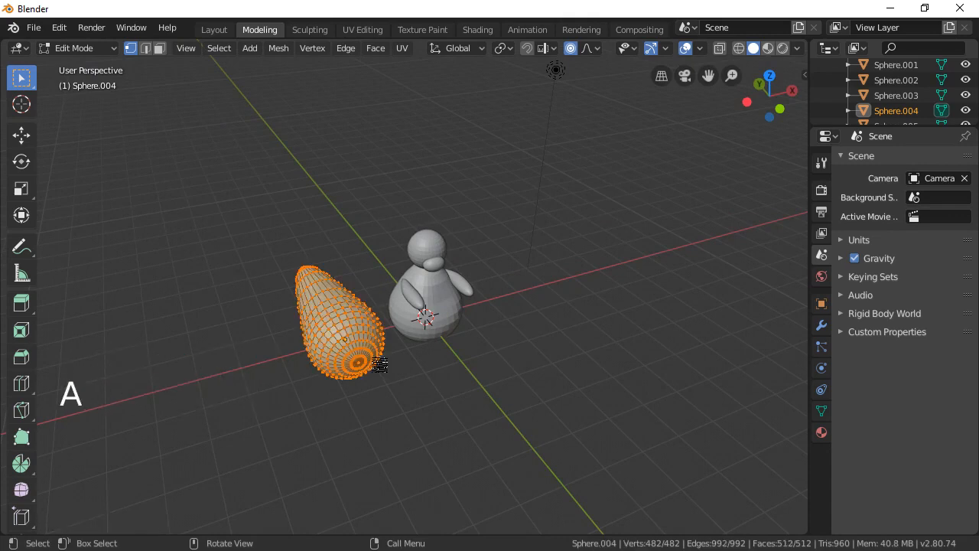
{"action": "key", "text": "Tab"}
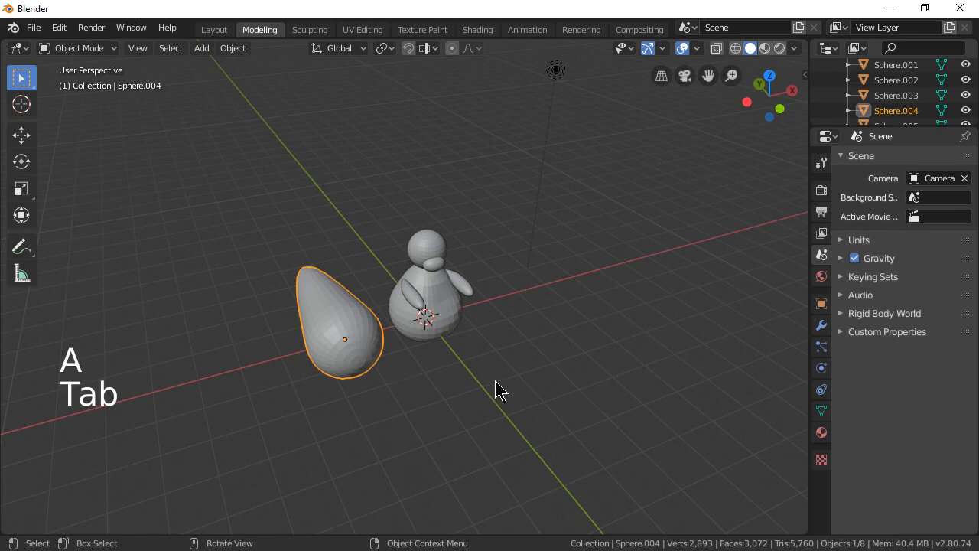
{"action": "key", "text": "s"}
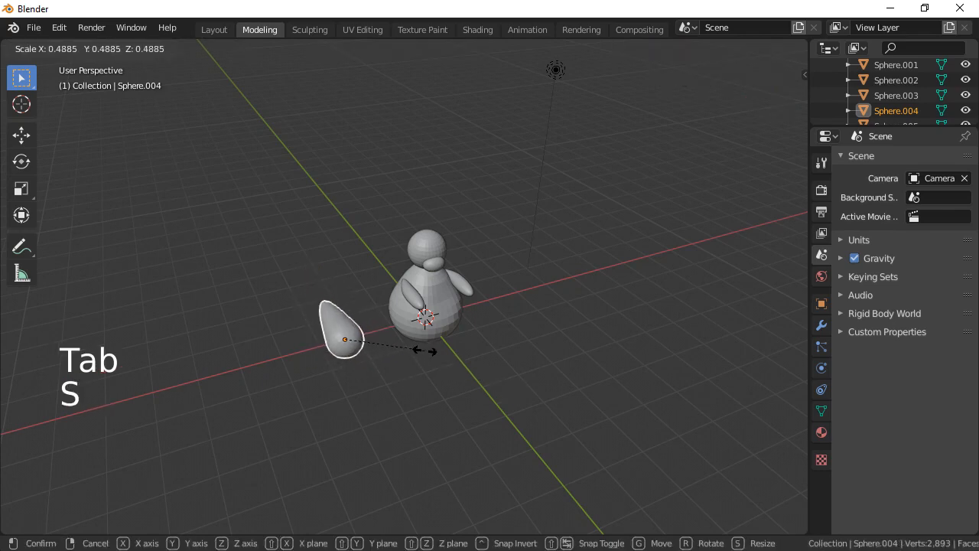
{"action": "left_click", "coordinate": [428, 365]}
Move the teardrop along global X in front view, closer to the side of the figure's body.
{"action": "middle_click_drag", "start_coordinate": [429, 367], "coordinate": [625, 408]}
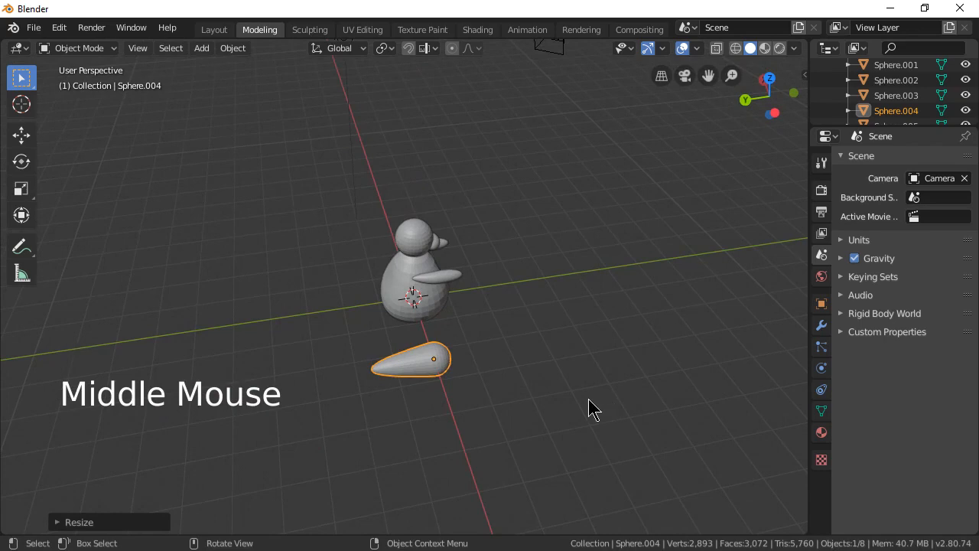
{"action": "key", "text": "KP_1"}
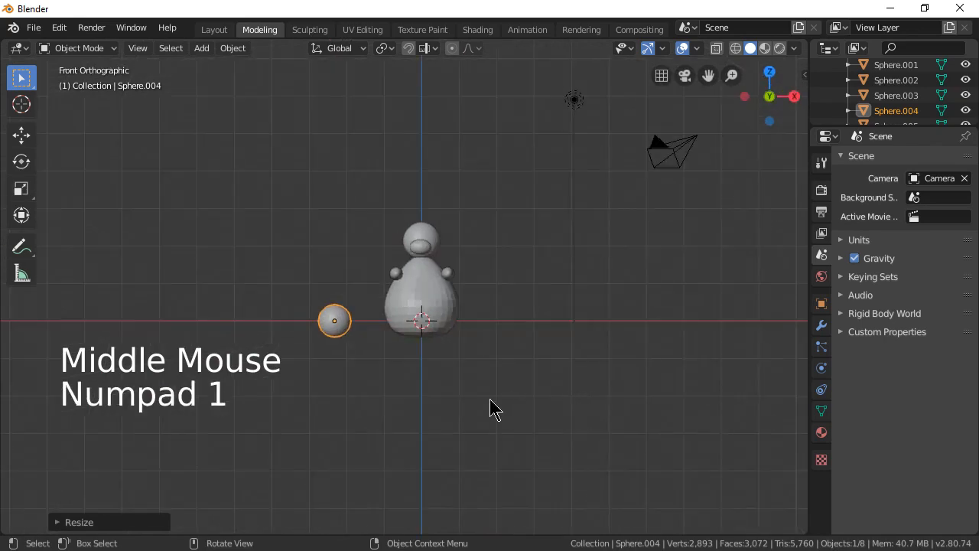
{"action": "key", "text": "g"}
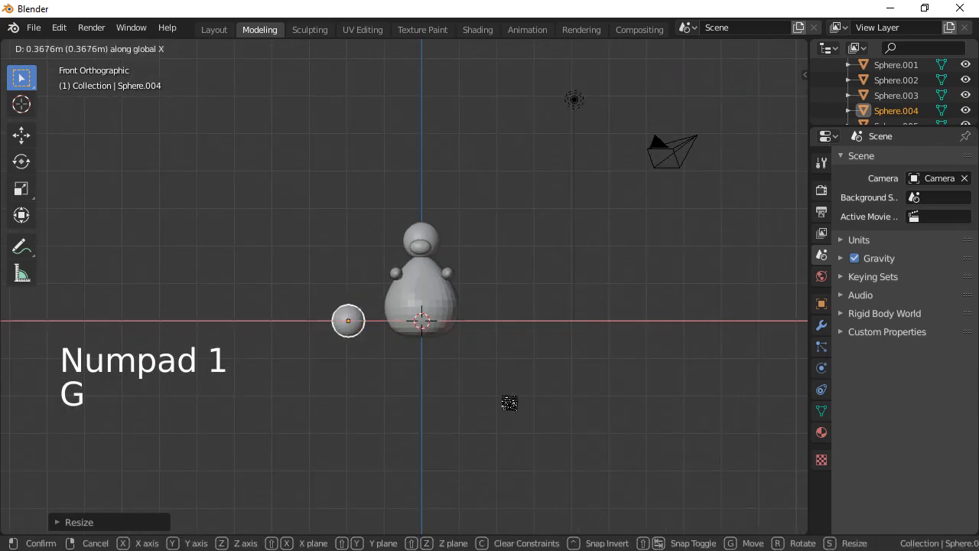
{"action": "left_click", "coordinate": [523, 406]}
In Edit Mode, select only the pole vertex at the centre of the teardrop's blunt end.
{"action": "middle_click_drag", "start_coordinate": [520, 411], "coordinate": [571, 485]}
{"action": "scroll", "coordinate": [479, 452], "scroll_direction": "up", "scroll_amount": 3}
{"action": "scroll", "coordinate": [480, 452], "scroll_direction": "up", "scroll_amount": 1}
{"action": "middle_click_drag", "start_coordinate": [480, 452], "coordinate": [531, 399]}
{"action": "key", "text": "Tab"}
{"action": "scroll", "coordinate": [402, 405], "scroll_direction": "up", "scroll_amount": 3}
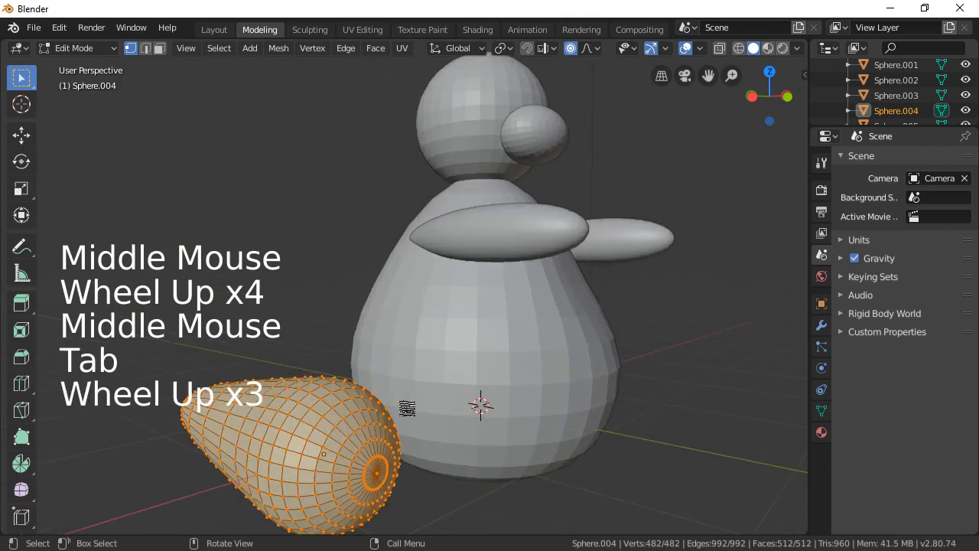
{"action": "left_click", "coordinate": [378, 476]}
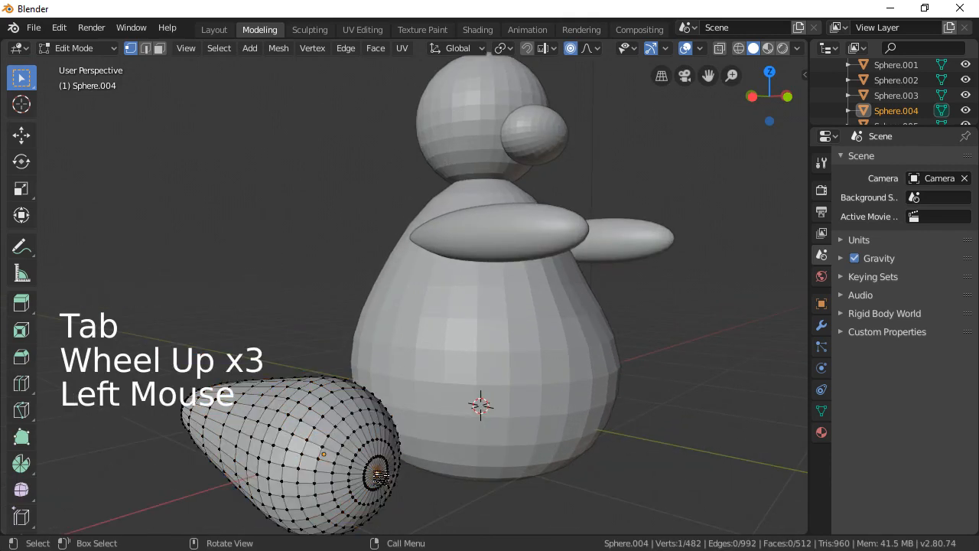
{"action": "key", "text": "Tab"}
{"action": "key", "text": "Tab"}
{"action": "left_click", "coordinate": [378, 474]}
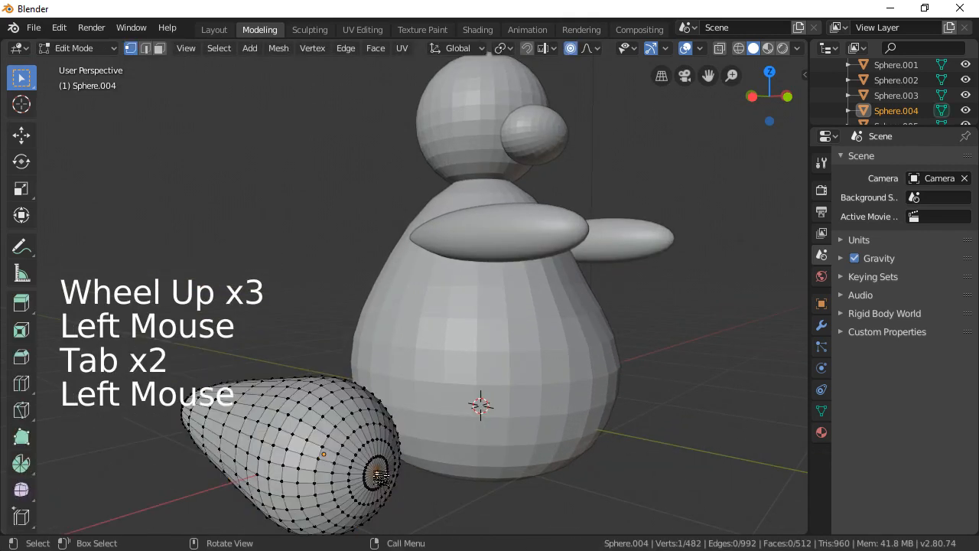
Push the blunt end's pole vertex about 0.31 m inward along global Y with proportional size 0.39, hollowing that end.
{"action": "key", "text": "g"}
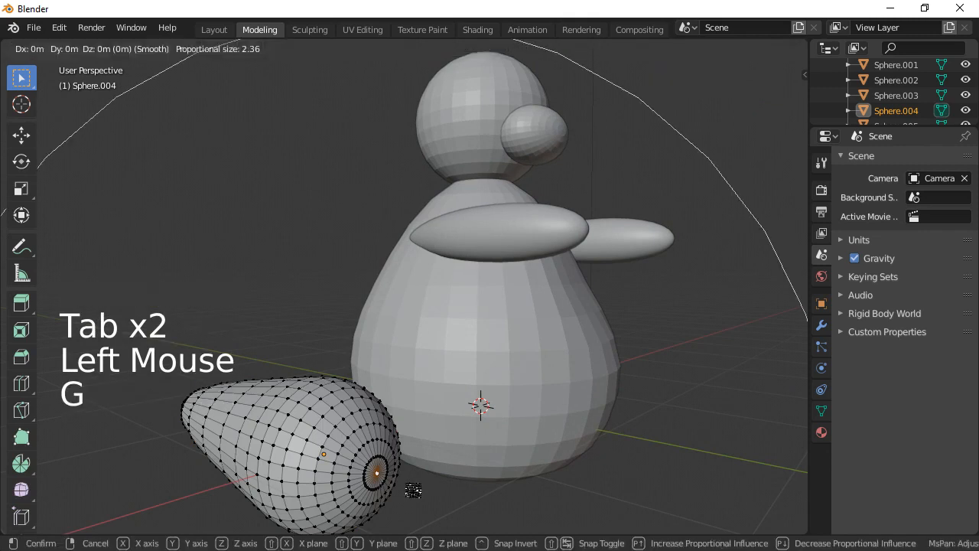
{"action": "scroll", "coordinate": [414, 489], "scroll_direction": "up", "scroll_amount": 19}
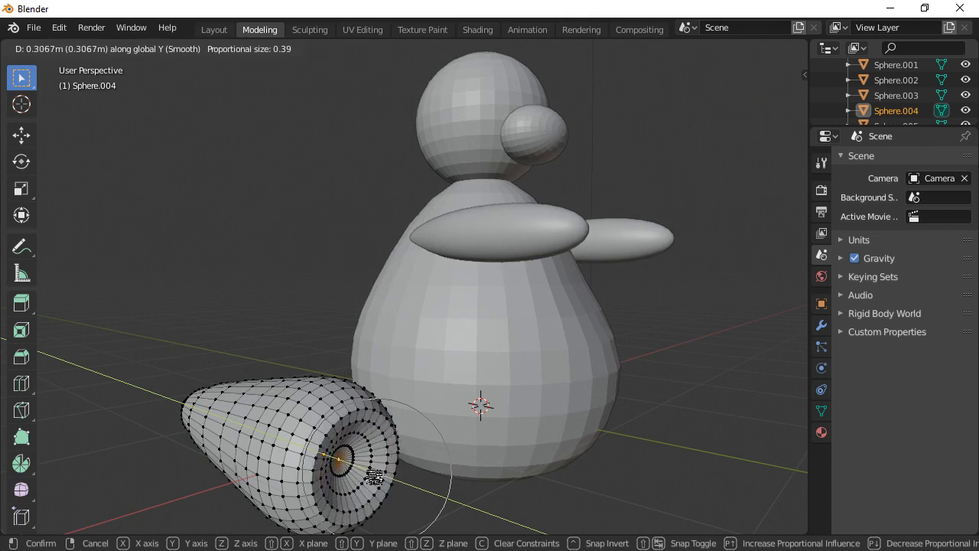
{"action": "left_click", "coordinate": [375, 478]}
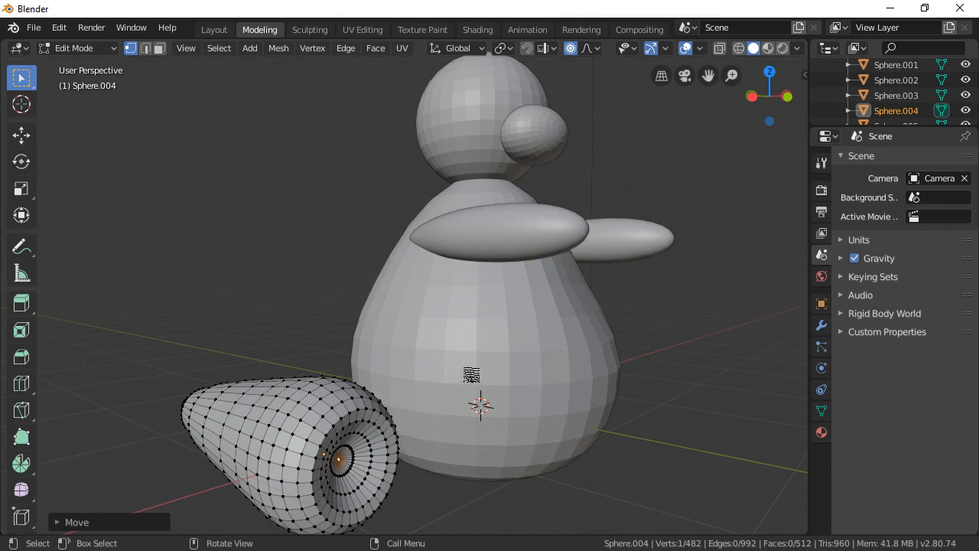
{"action": "scroll", "coordinate": [575, 426], "scroll_direction": "down", "scroll_amount": 2}
{"action": "middle_click_drag", "start_coordinate": [575, 426], "coordinate": [580, 459]}
{"action": "key", "text": "Tab"}
{"action": "key", "text": "Tab"}
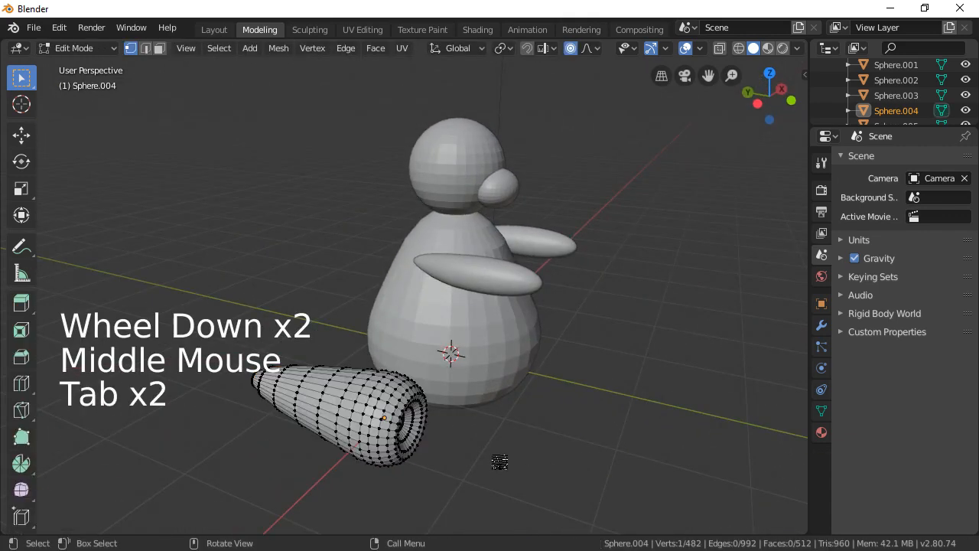
Try adding a UV sphere inside the teardrop's mesh and moving it along negative global X.
{"action": "left_click", "coordinate": [257, 52]}
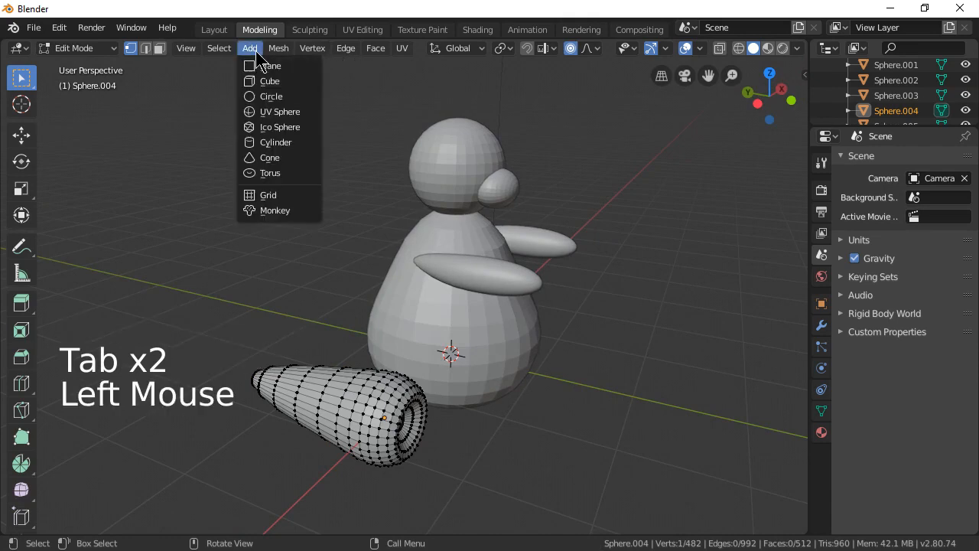
{"action": "left_click", "coordinate": [296, 113]}
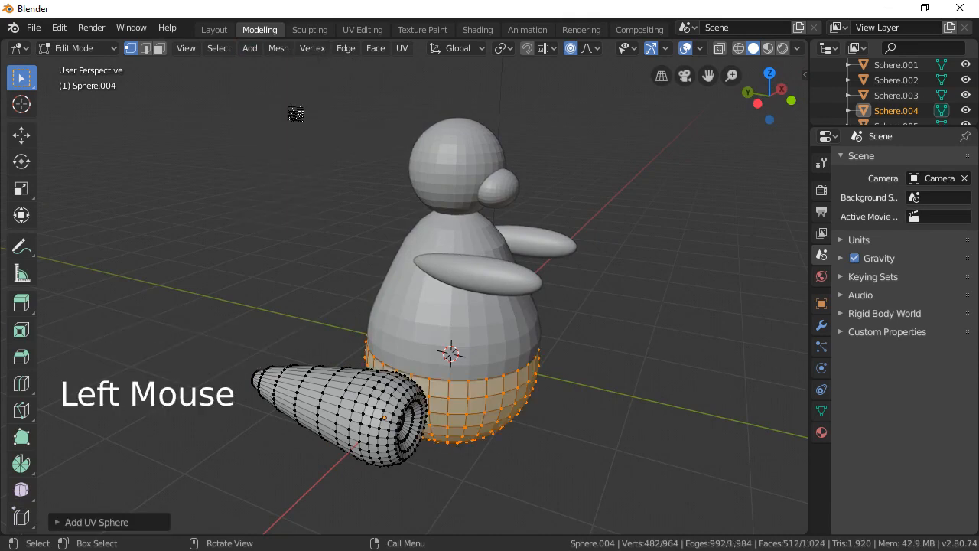
{"action": "middle_click_drag", "start_coordinate": [596, 414], "coordinate": [577, 401]}
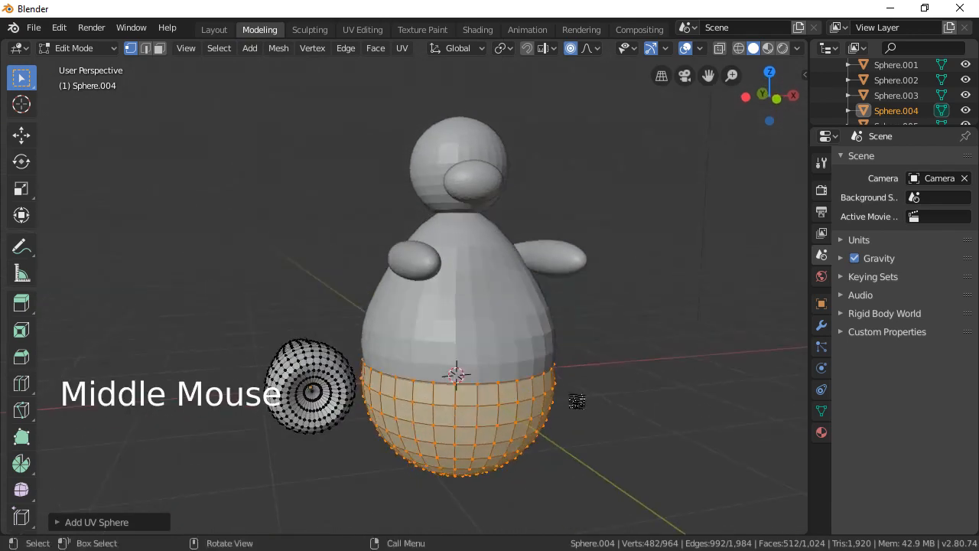
{"action": "scroll", "coordinate": [581, 402], "scroll_direction": "down", "scroll_amount": 2}
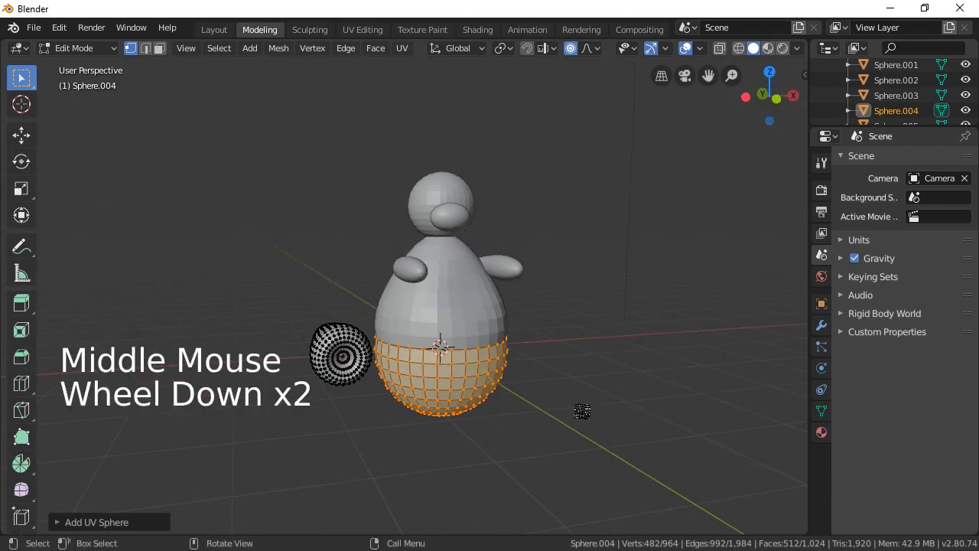
{"action": "key", "text": "g"}
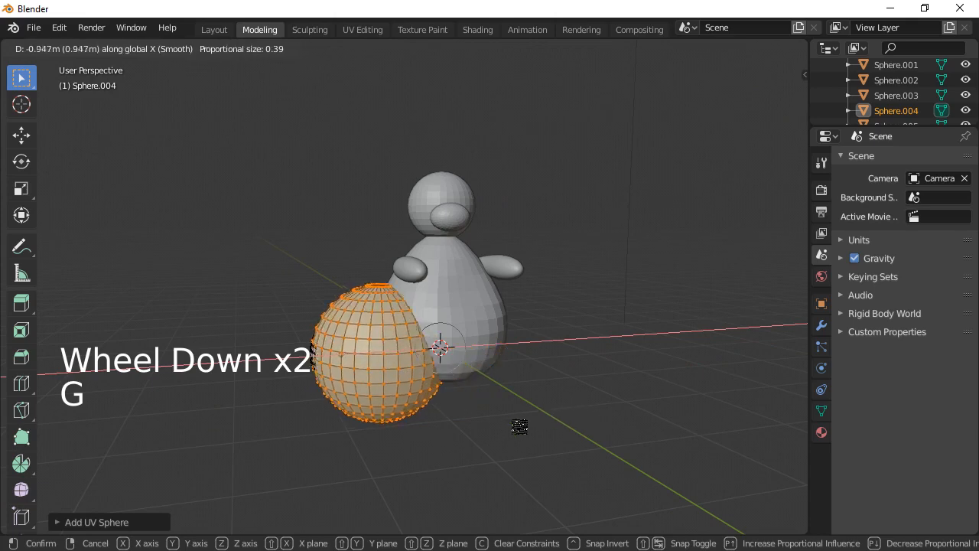
{"action": "left_click", "coordinate": [501, 433]}
Try rotating the added sphere 90° about global X with proportional editing on, and check it from the side.
{"action": "key", "text": "KP_1"}
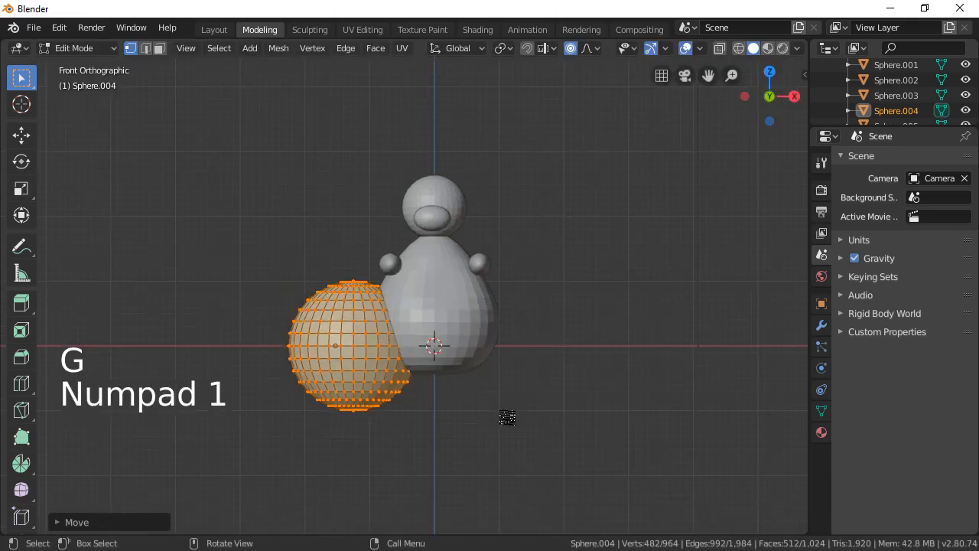
{"action": "key", "text": "r"}
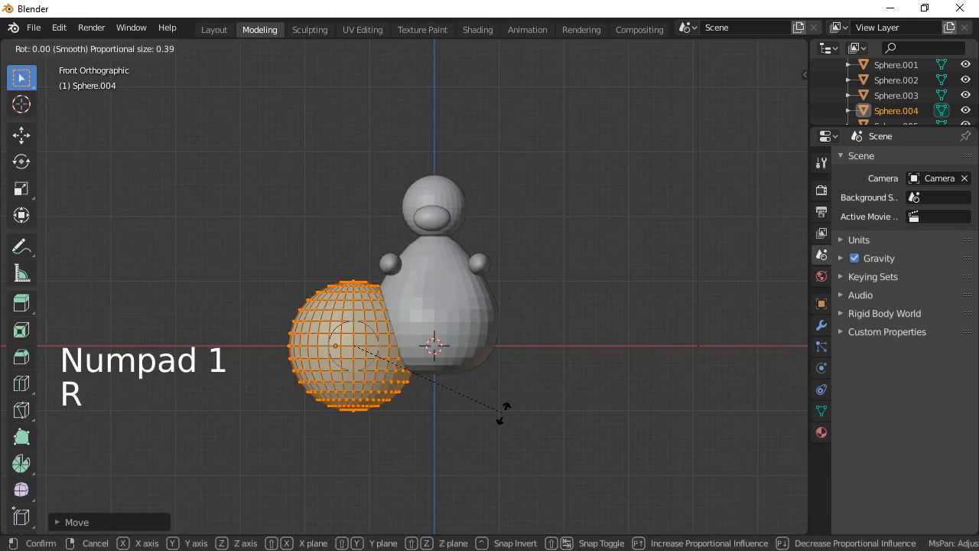
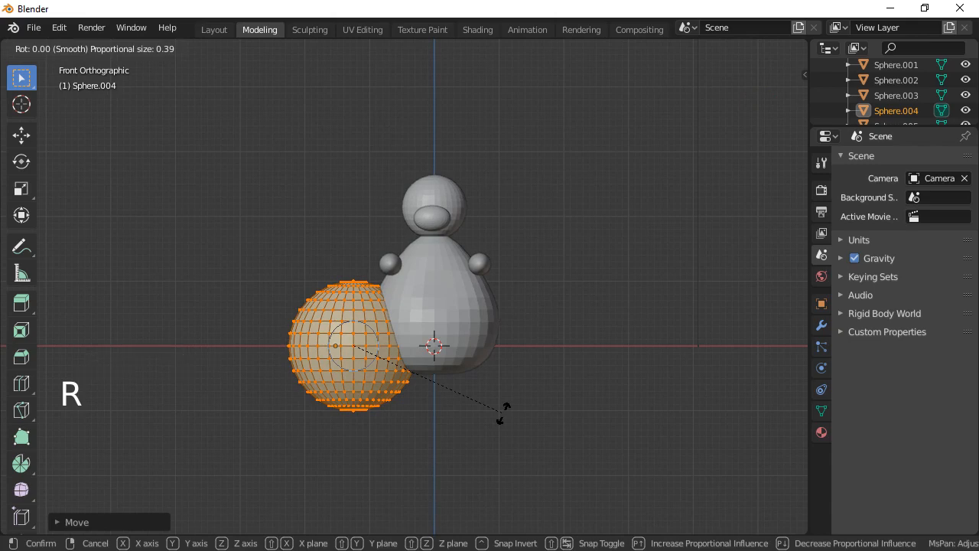
{"action": "type", "text": "x-90"}
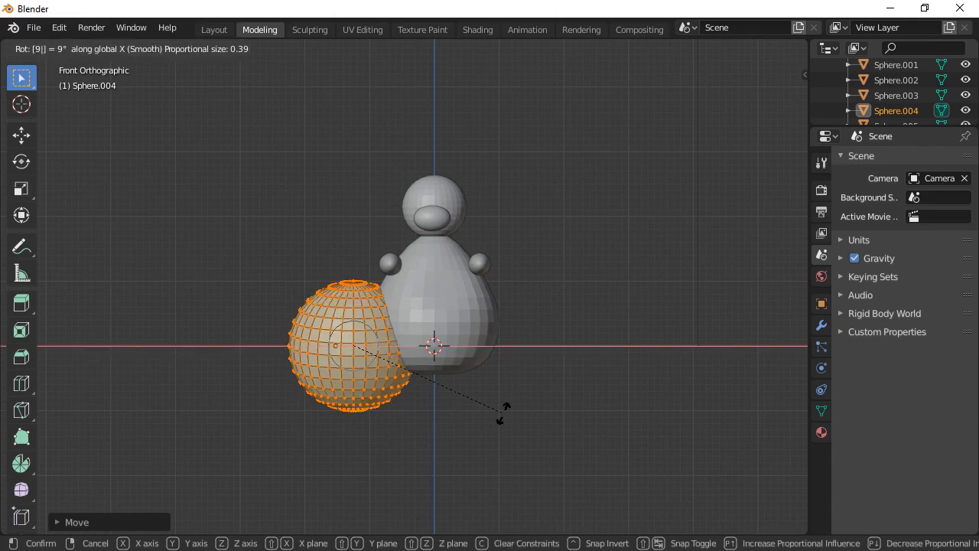
{"action": "key", "text": "Return"}
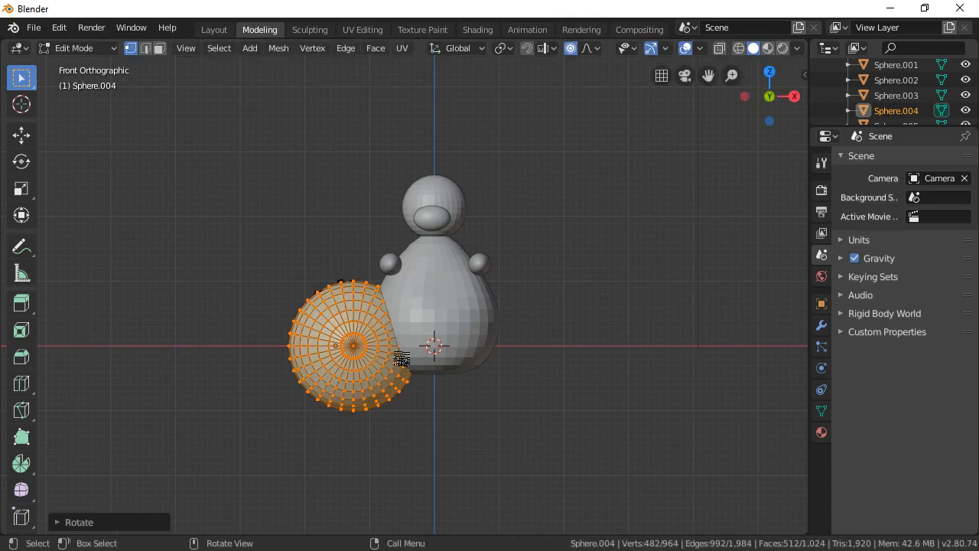
{"action": "scroll", "coordinate": [409, 405], "scroll_direction": "up", "scroll_amount": 1}
{"action": "middle_click_drag", "start_coordinate": [410, 405], "coordinate": [652, 443]}
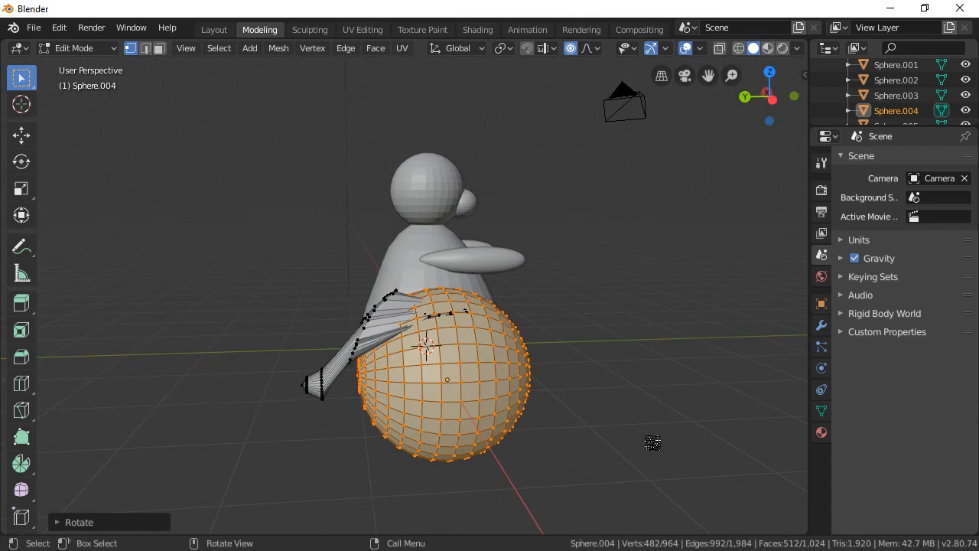
Undo the rotation, the move and the creation of the sphere added inside the teardrop's mesh.
{"action": "key", "text": "ctrl"}
{"action": "key", "text": "ctrl+z"}
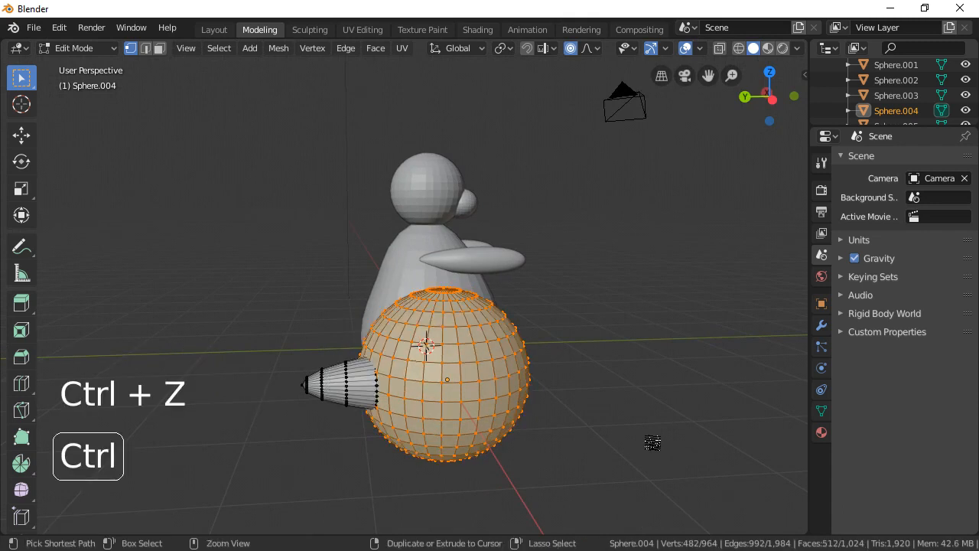
{"action": "key", "text": "ctrl+z"}
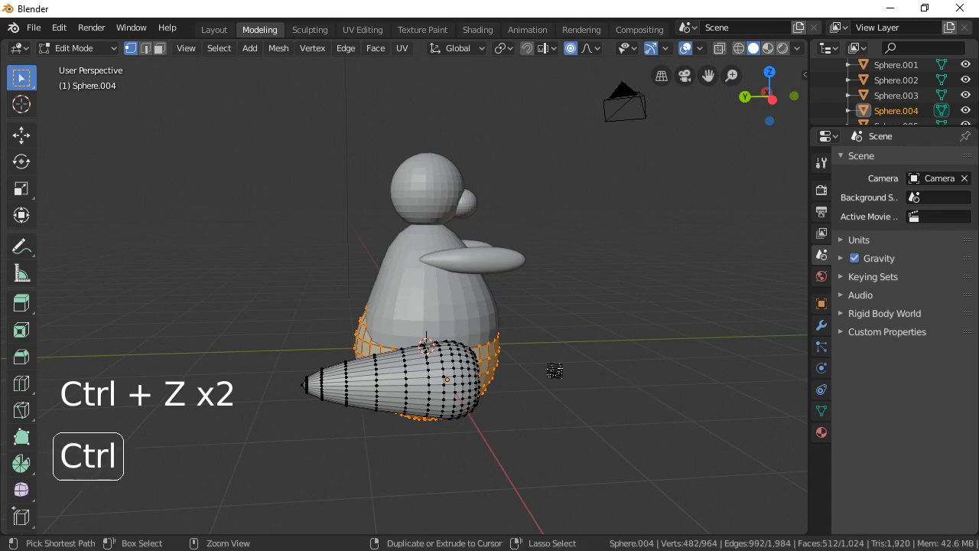
{"action": "key", "text": "ctrl+z"}
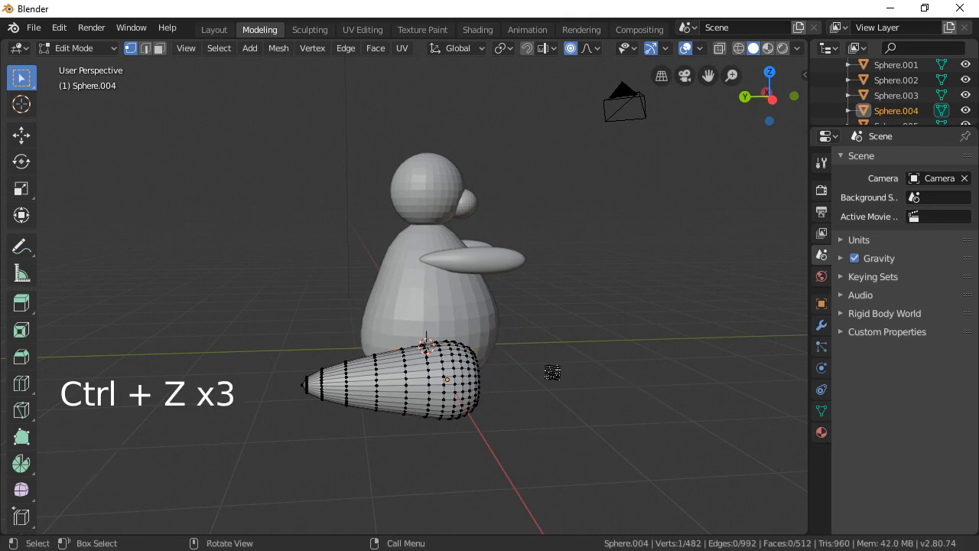
Return to Object Mode and add a UV sphere as a separate object.
{"action": "key", "text": "Tab"}
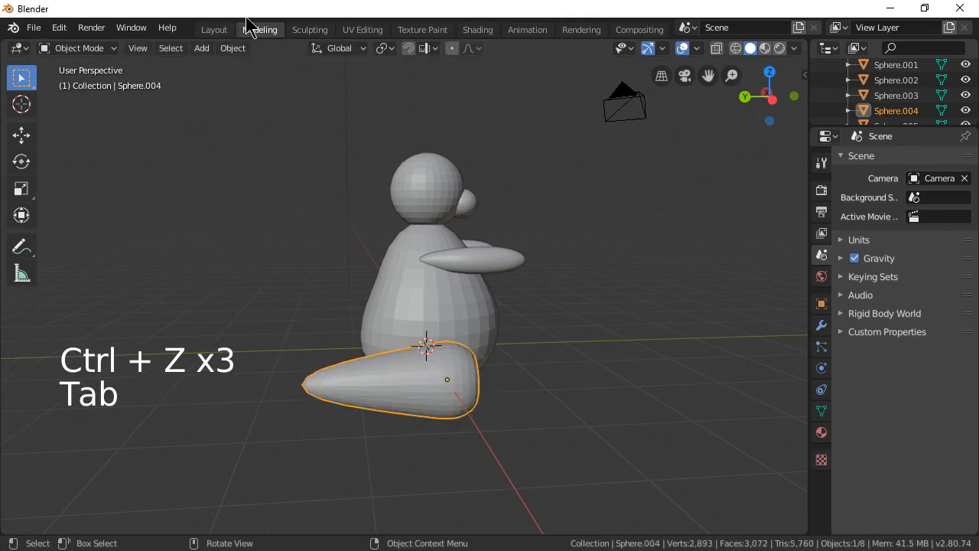
{"action": "left_click", "coordinate": [204, 51]}
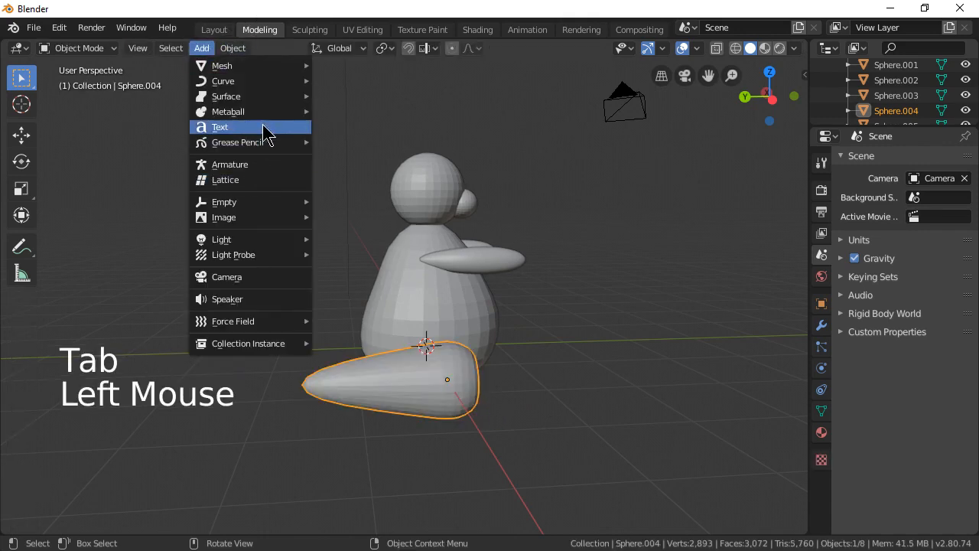
{"action": "mouse_move", "coordinate": [246, 70]}
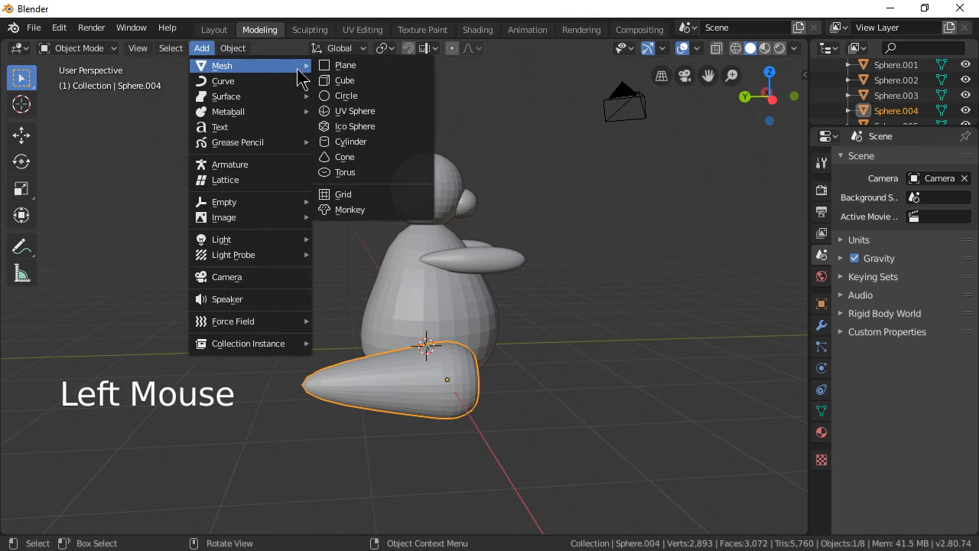
{"action": "left_click", "coordinate": [372, 112]}
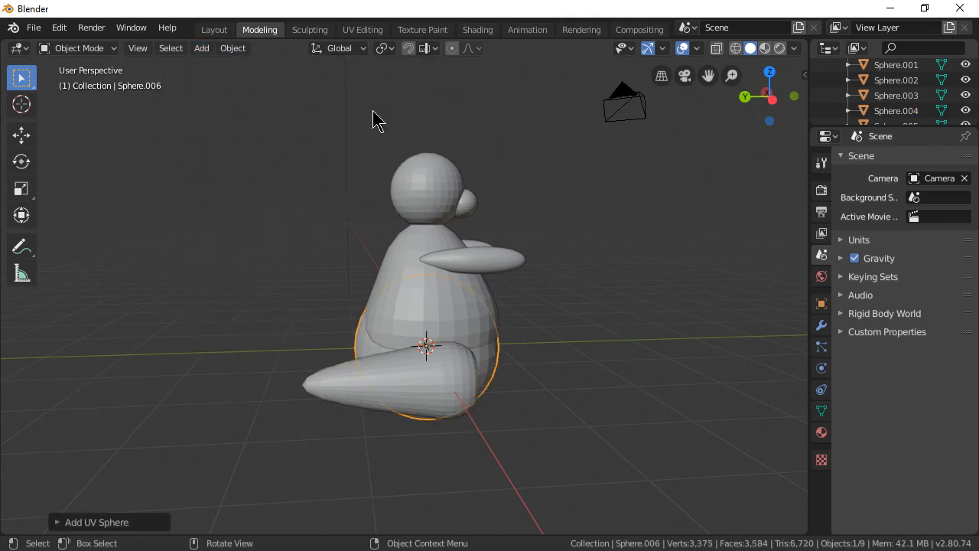
Move the new sphere out in front of the body, about 2.4 m along negative global Y.
{"action": "scroll", "coordinate": [616, 335], "scroll_direction": "down", "scroll_amount": 3}
{"action": "middle_click_drag", "start_coordinate": [617, 344], "coordinate": [567, 369]}
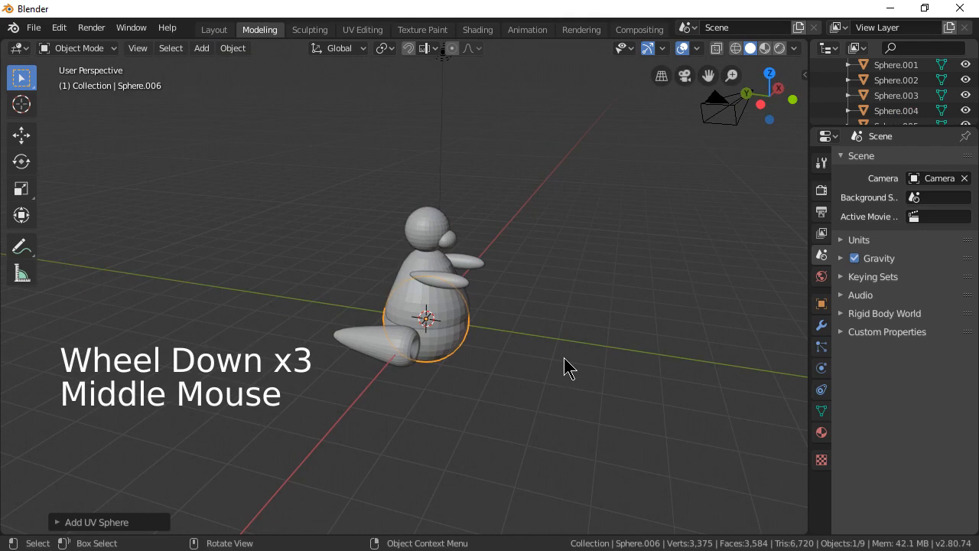
{"action": "key", "text": "g"}
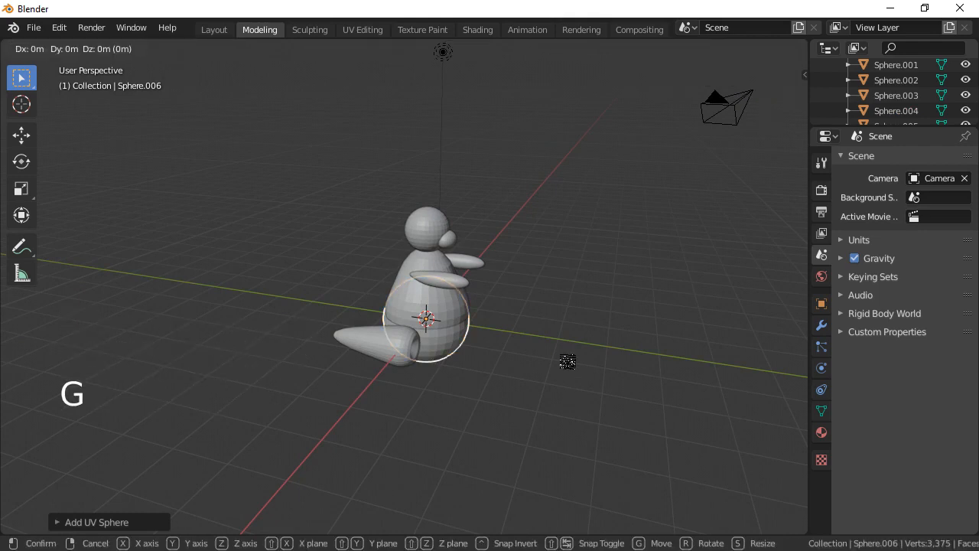
{"action": "key", "text": "y"}
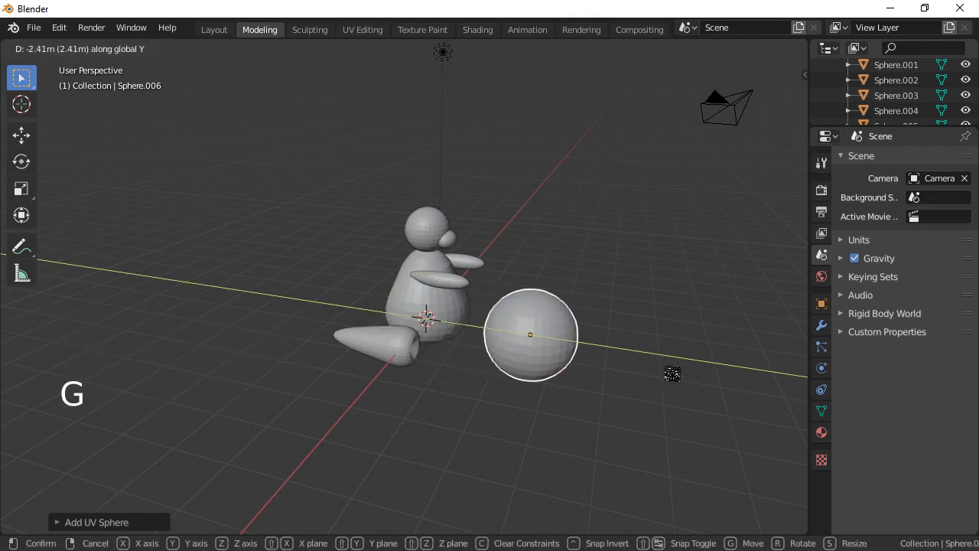
{"action": "left_click", "coordinate": [668, 380]}
Rotate the new sphere 90° about the global X axis.
{"action": "key", "text": "r"}
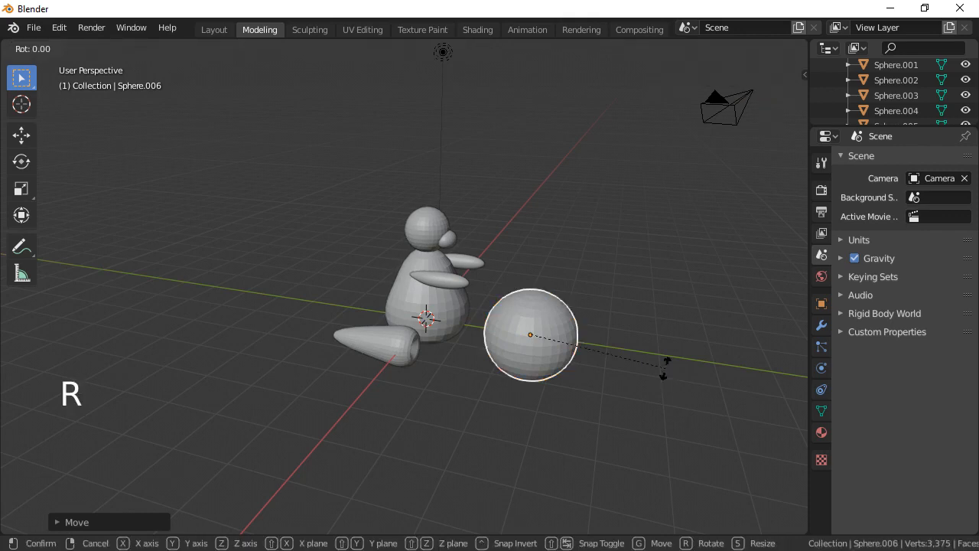
{"action": "type", "text": "x"}
{"action": "type", "text": "90"}
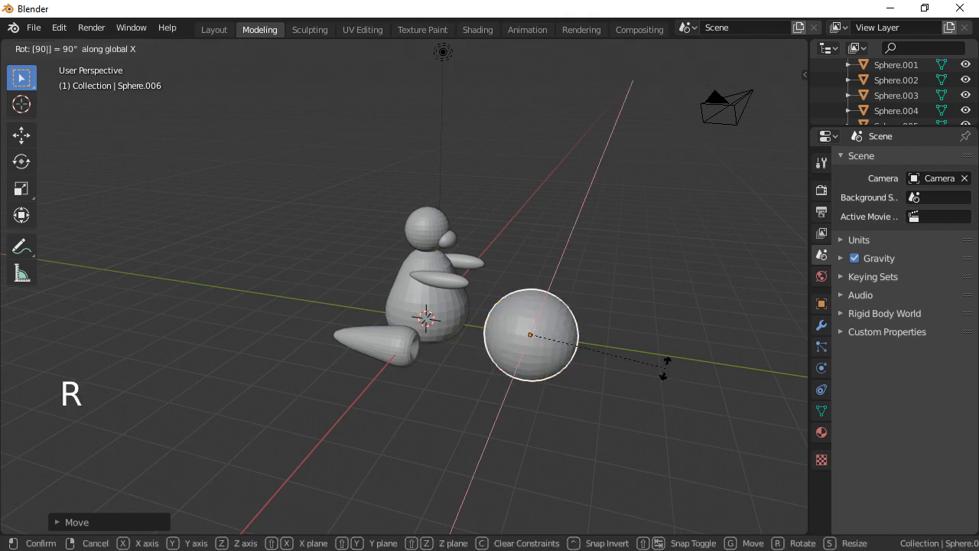
{"action": "key", "text": "Return"}
Scale the new sphere down uniformly and flatten it to about 0.61 along global Y.
{"action": "key", "text": "s"}
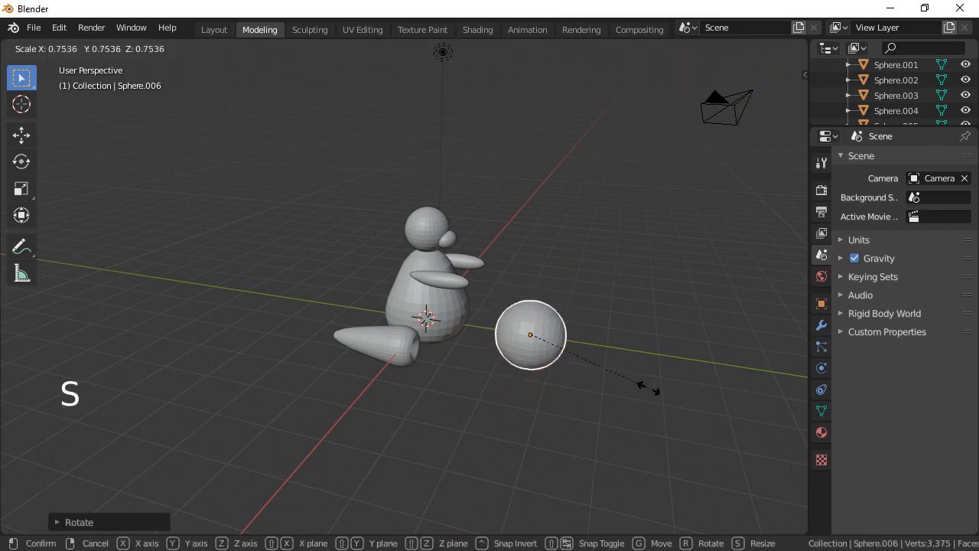
{"action": "left_click", "coordinate": [581, 343]}
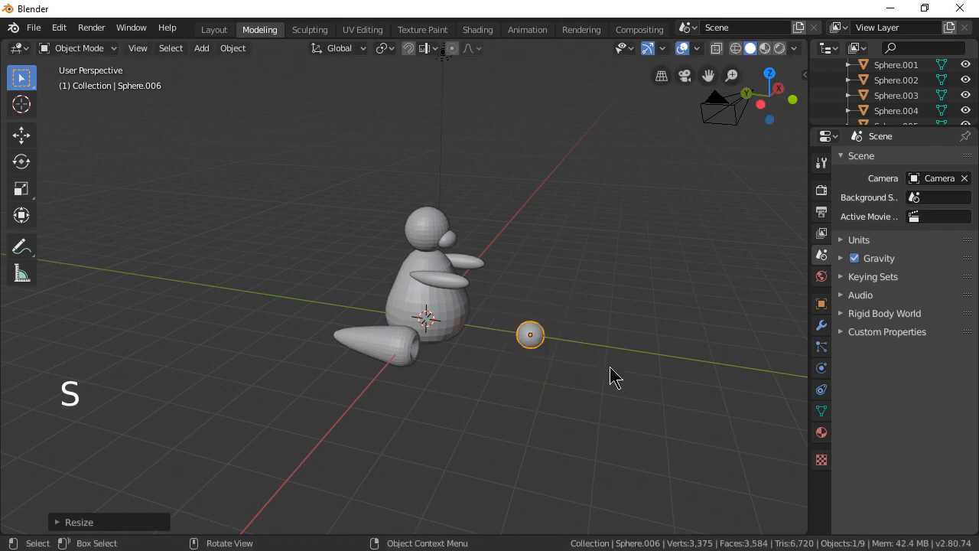
{"action": "key", "text": "s"}
{"action": "key", "text": "y"}
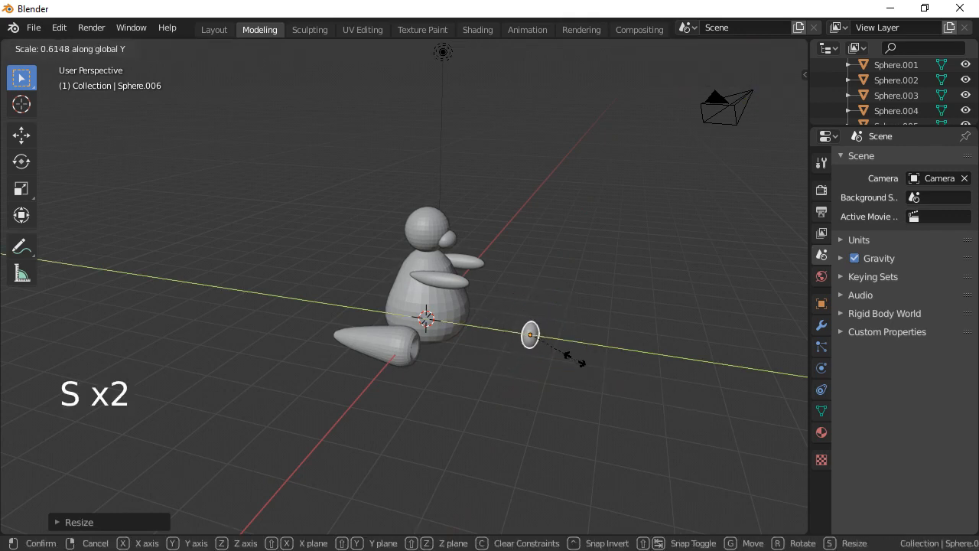
{"action": "left_click", "coordinate": [578, 362]}
Move the flattened sphere freely from in front of the body towards the teardrop's hollow end.
{"action": "middle_click_drag", "start_coordinate": [579, 362], "coordinate": [549, 407]}
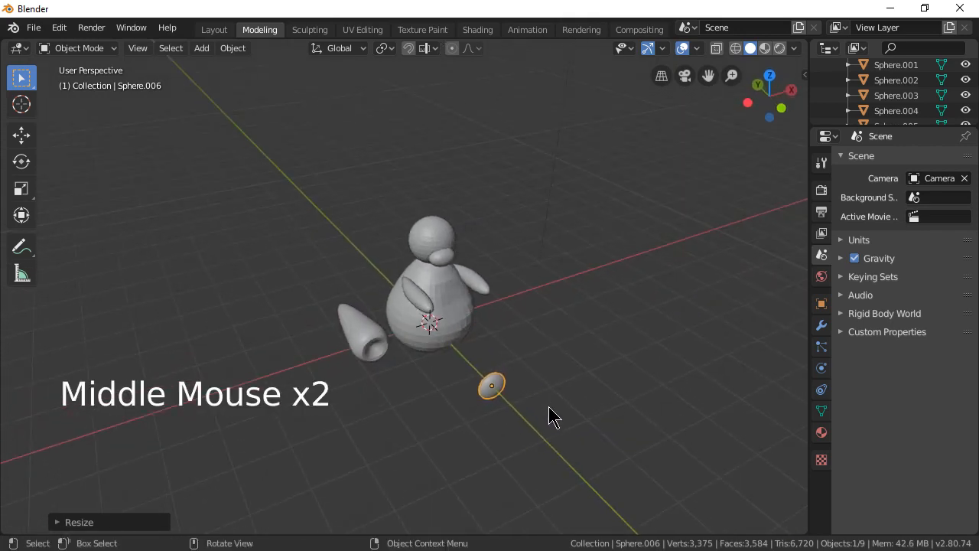
{"action": "key", "text": "g"}
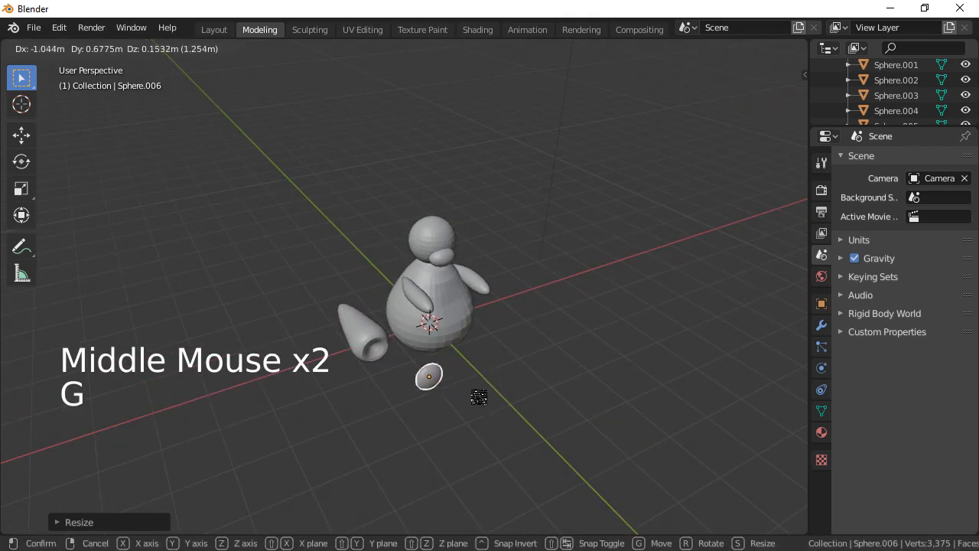
{"action": "left_click", "coordinate": [433, 374]}
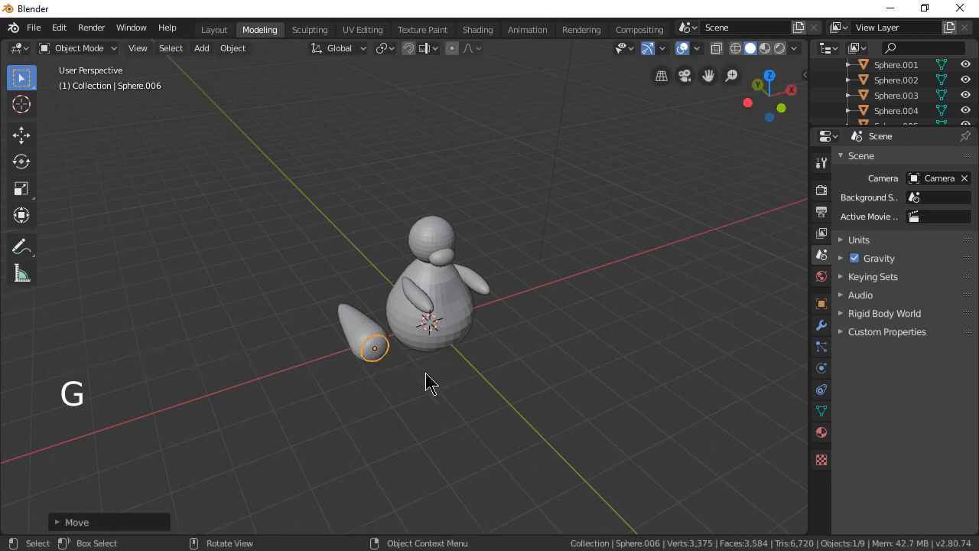
In the front view, shrink the flattened sphere slightly and centre it over the teardrop's hollow, about 0.3 m in X and -0.63 m in Z.
{"action": "key", "text": "KP_Decimal"}
{"action": "scroll", "coordinate": [482, 429], "scroll_direction": "down", "scroll_amount": 4}
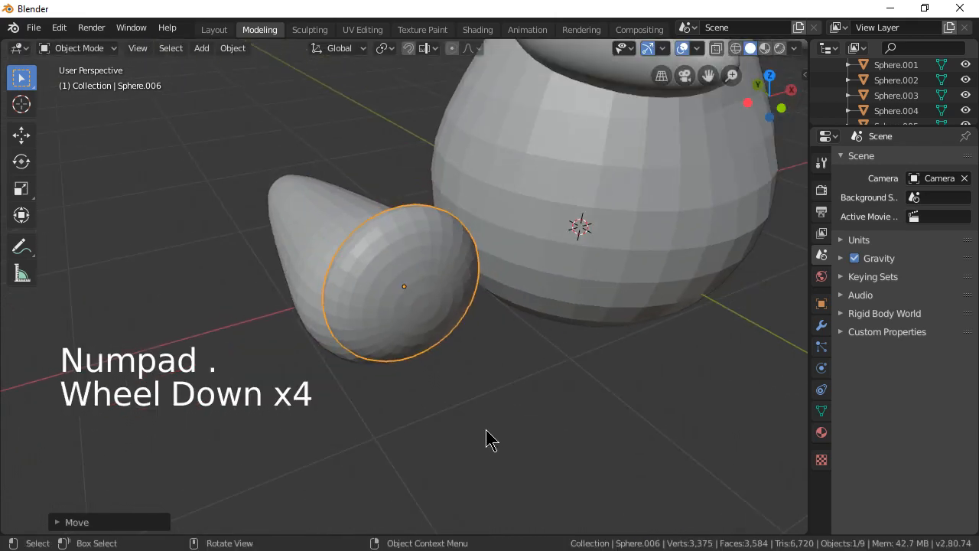
{"action": "middle_click_drag", "start_coordinate": [536, 394], "coordinate": [468, 318]}
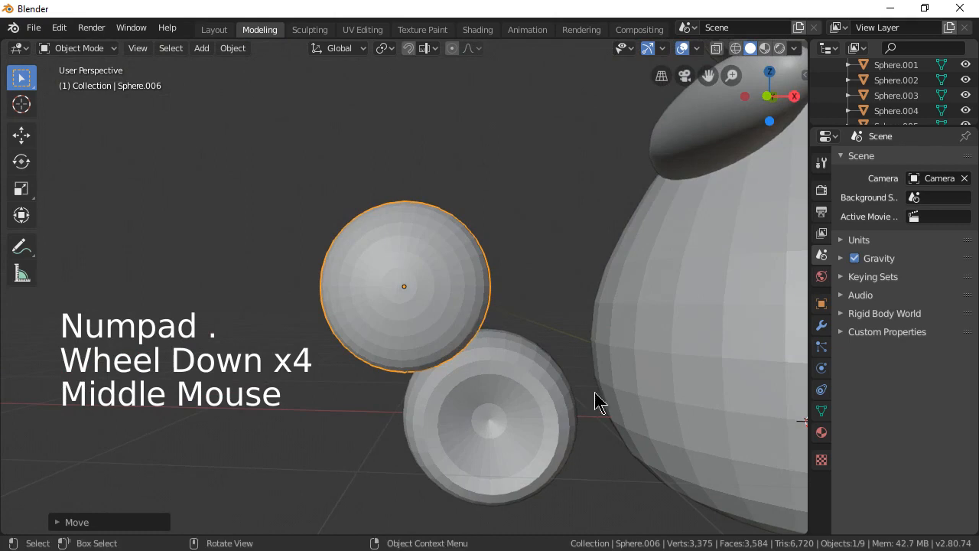
{"action": "key", "text": "KP_1"}
{"action": "scroll", "coordinate": [573, 406], "scroll_direction": "down", "scroll_amount": 2}
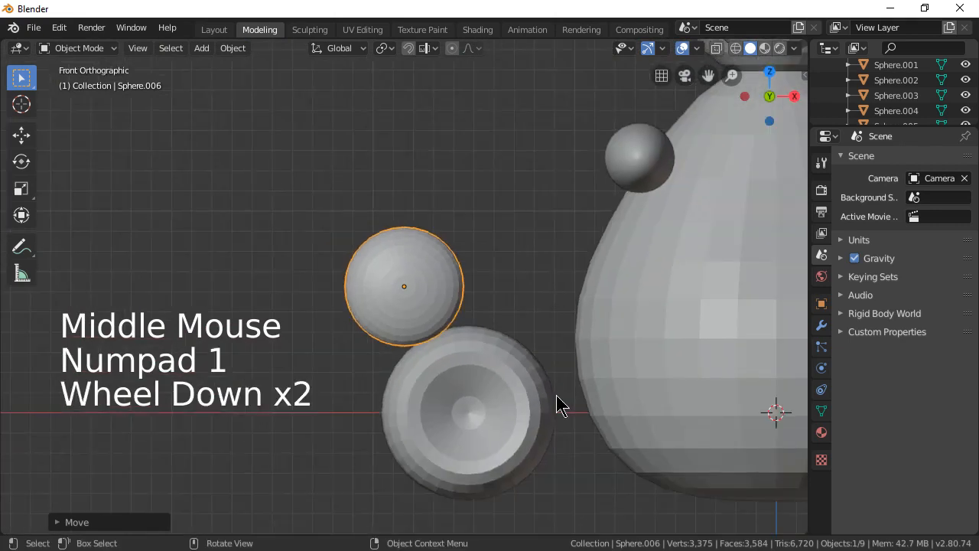
{"action": "key", "text": "s"}
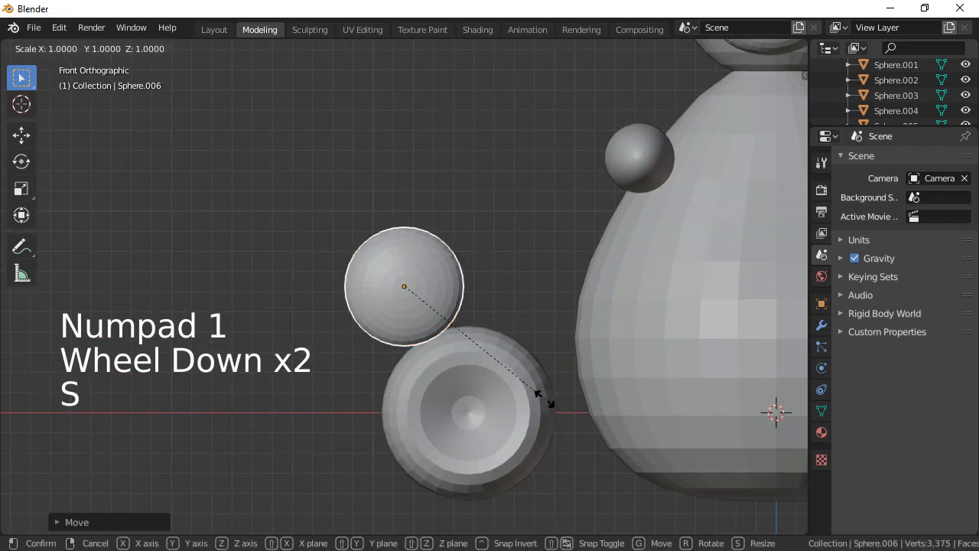
{"action": "left_click", "coordinate": [523, 396]}
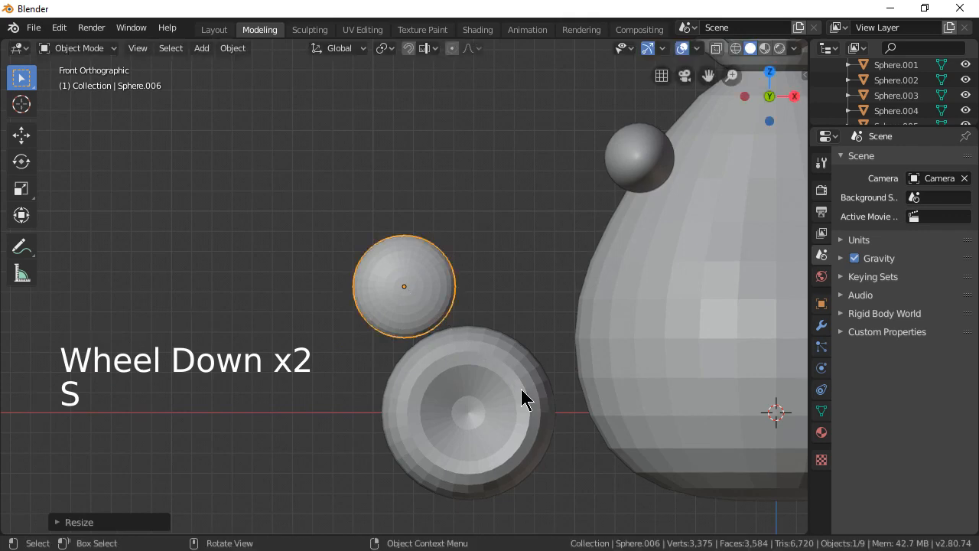
{"action": "key", "text": "g"}
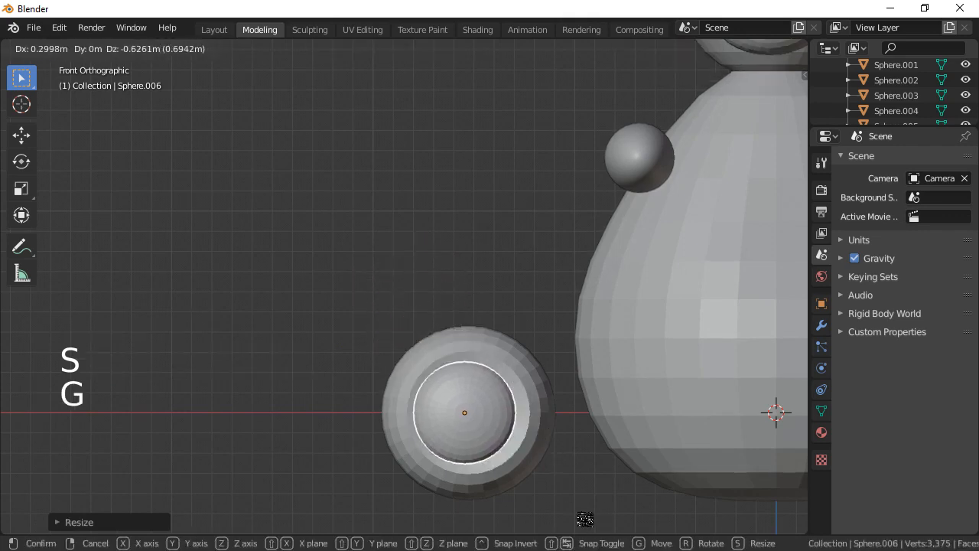
{"action": "left_click", "coordinate": [589, 524]}
Move the flattened sphere about 0.74 m along positive global Y so it sits inside the teardrop's hollow end.
{"action": "middle_click_drag", "start_coordinate": [606, 533], "coordinate": [726, 511]}
{"action": "key", "text": "g"}
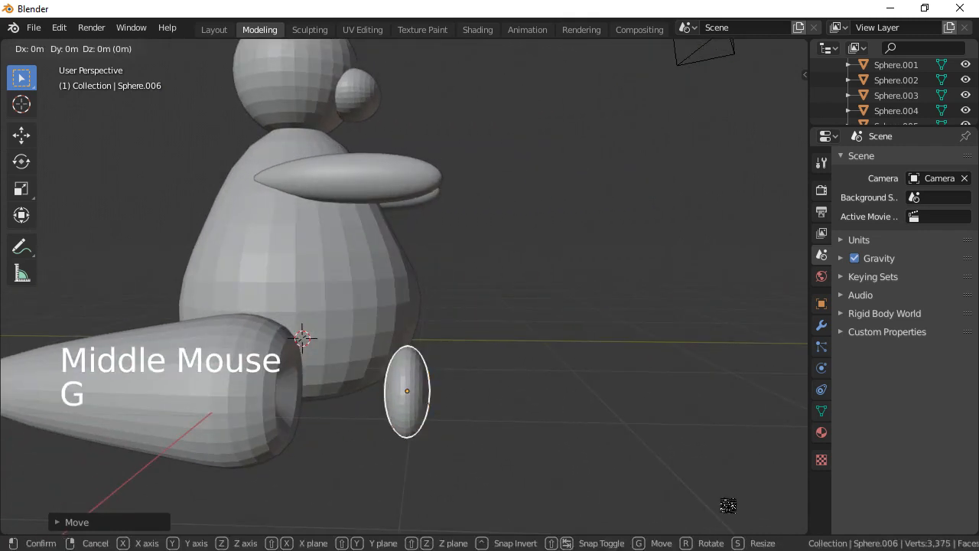
{"action": "key", "text": "y"}
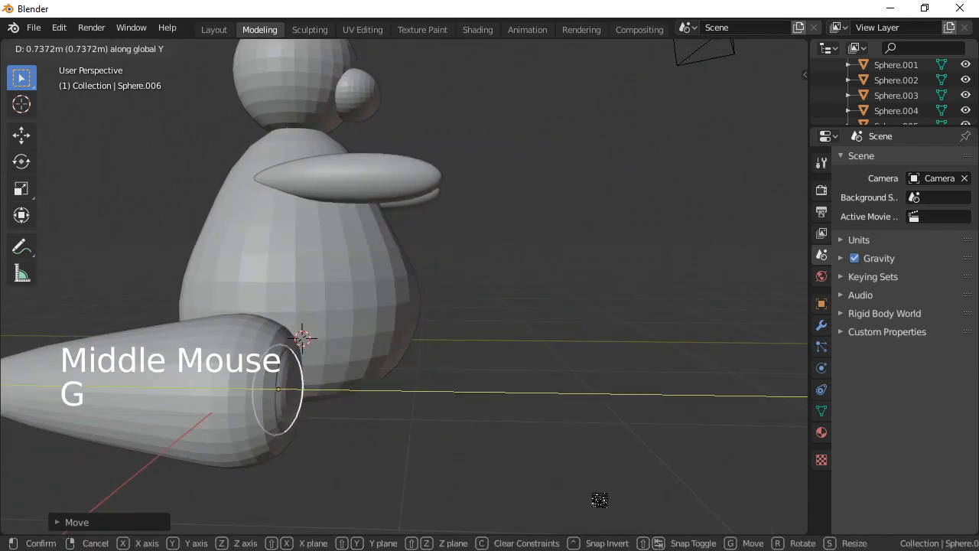
{"action": "left_click", "coordinate": [602, 500]}
{"action": "scroll", "coordinate": [612, 501], "scroll_direction": "down", "scroll_amount": 4}
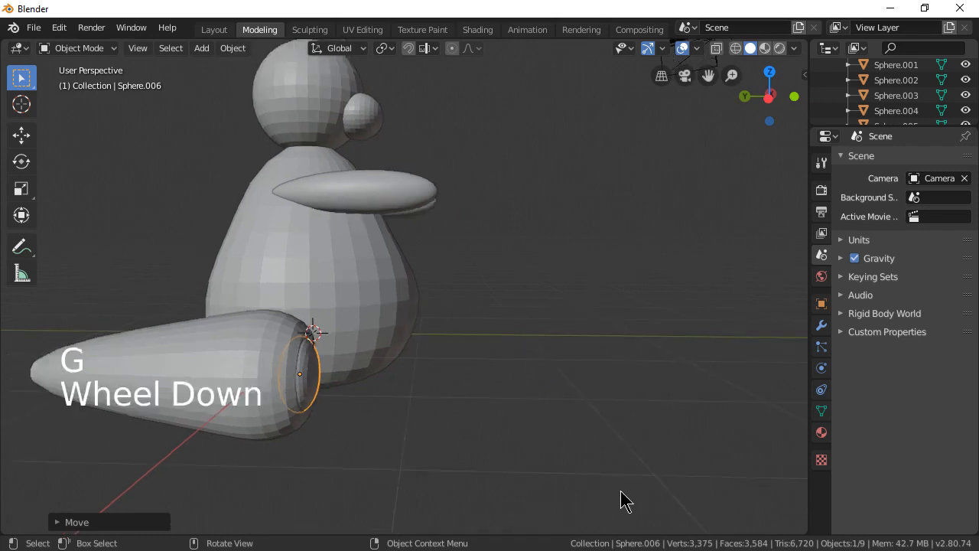
{"action": "middle_click_drag", "start_coordinate": [544, 495], "coordinate": [390, 482]}
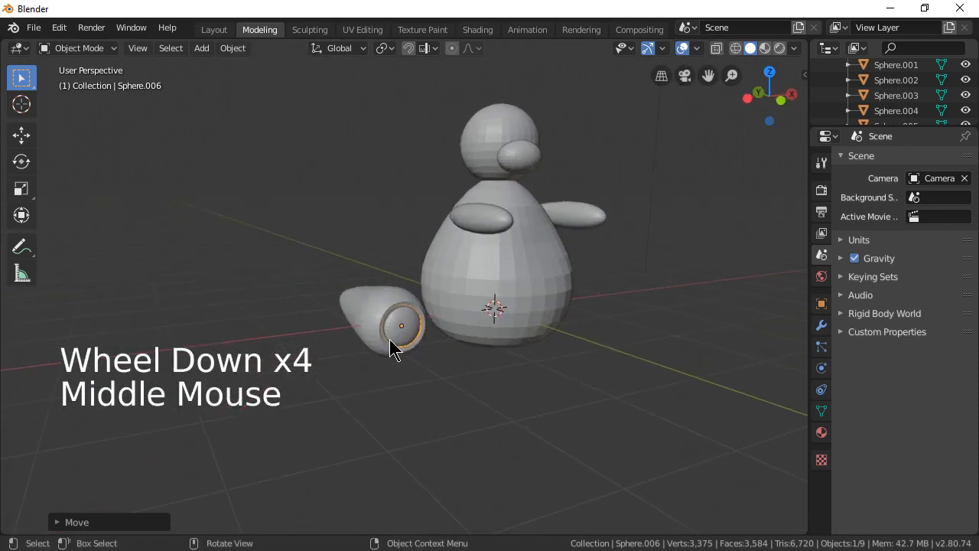
In the teardrop's mesh, move the tip vertex about 0.055 m along global Y with proportional editing at size 0.62.
{"action": "left_click", "coordinate": [372, 316], "text": "shift"}
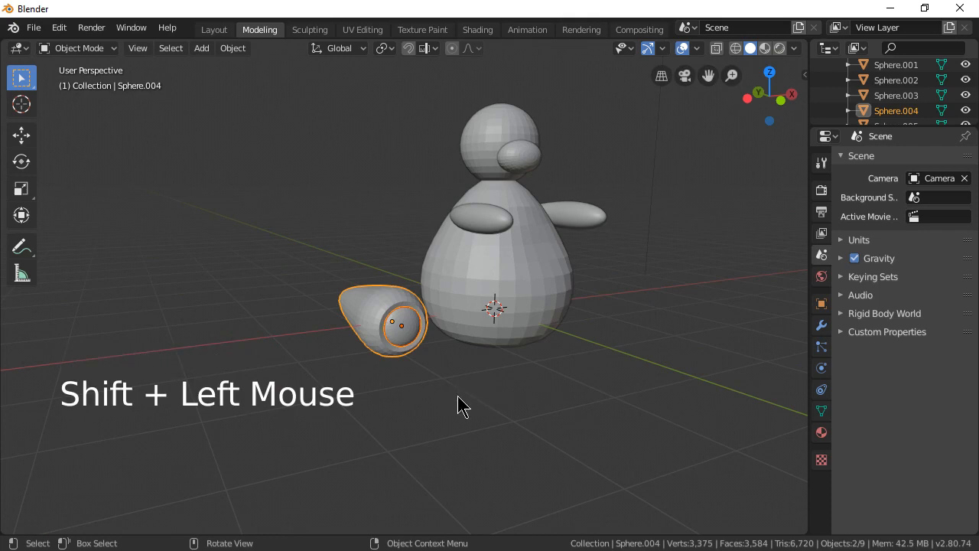
{"action": "middle_click_drag", "start_coordinate": [458, 396], "coordinate": [693, 402]}
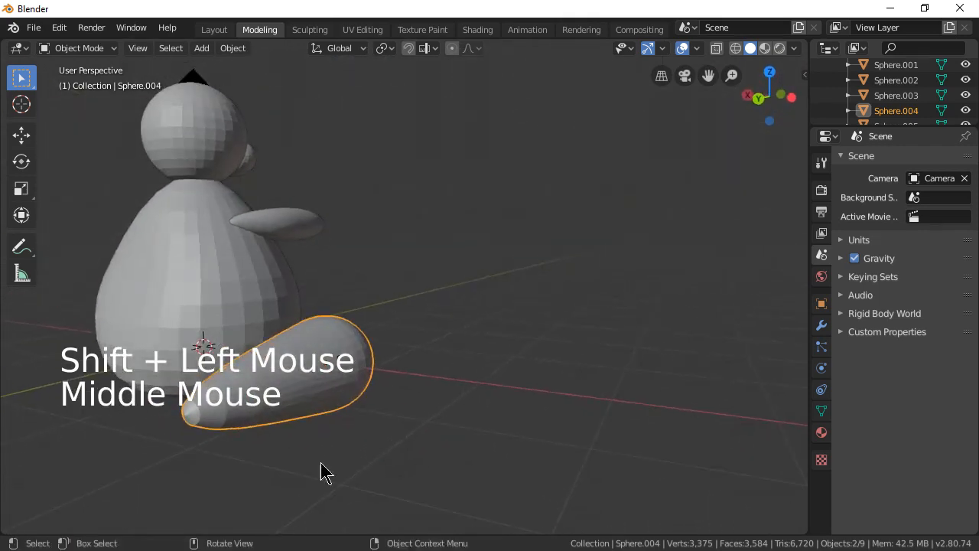
{"action": "left_click", "coordinate": [240, 420]}
{"action": "key", "text": "Tab"}
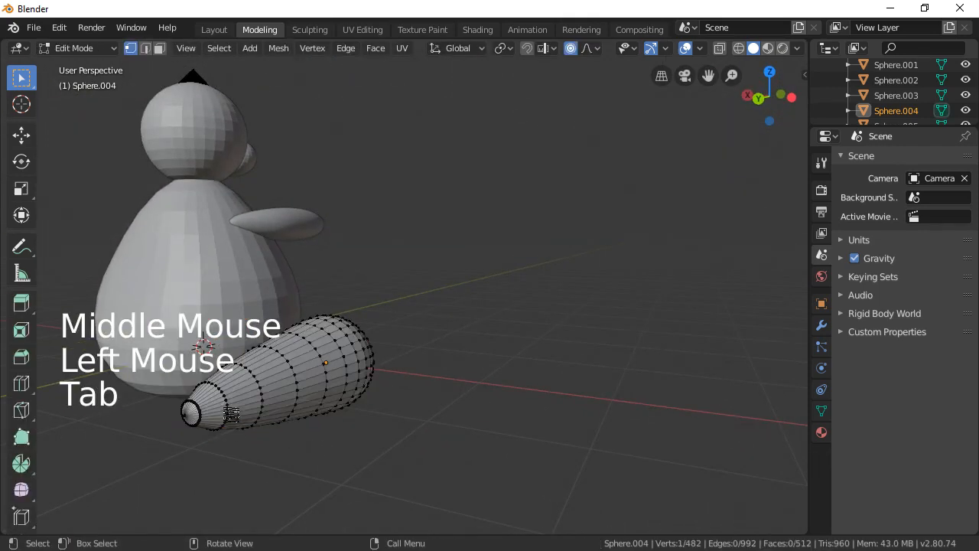
{"action": "left_click", "coordinate": [189, 414]}
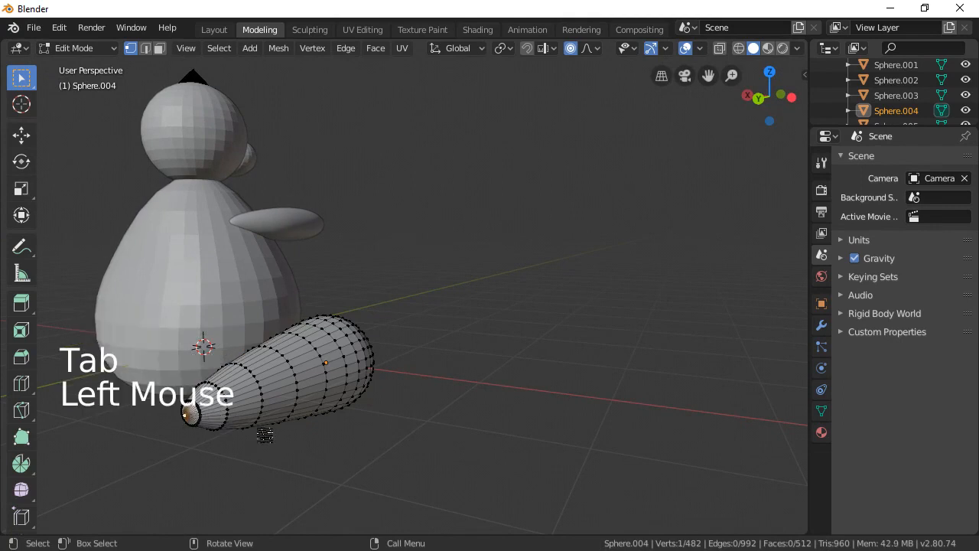
{"action": "key", "text": "g"}
{"action": "key", "text": "y"}
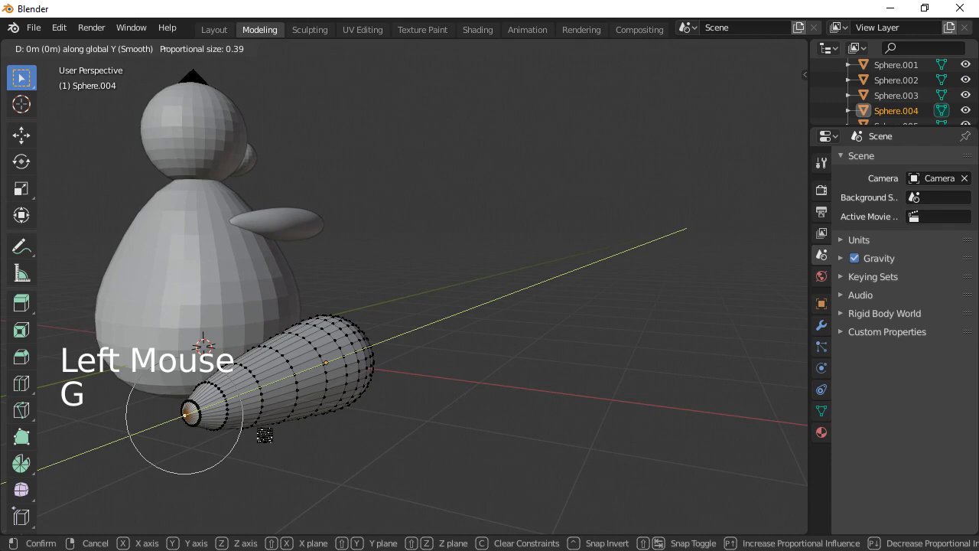
{"action": "scroll", "coordinate": [265, 435], "scroll_direction": "down", "scroll_amount": 5}
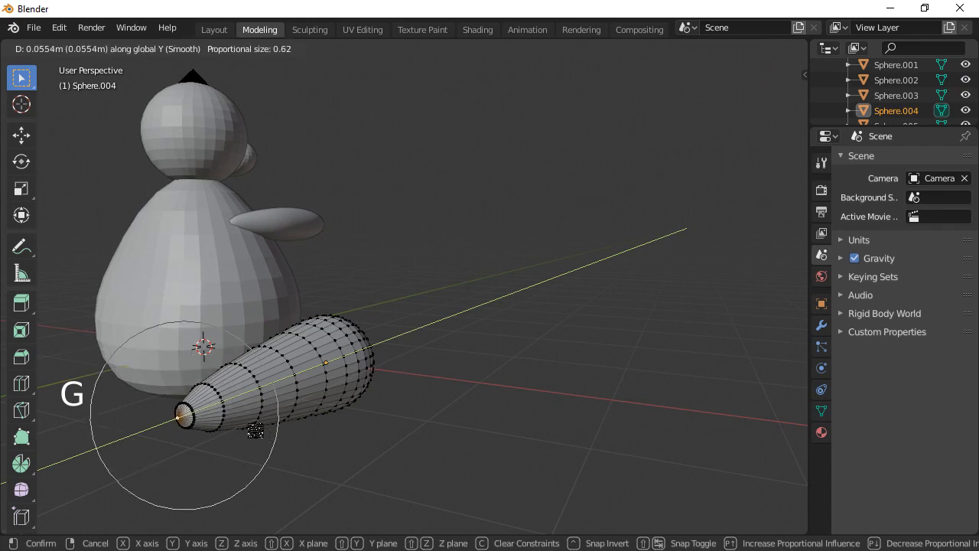
{"action": "left_click", "coordinate": [256, 431]}
Shift the teardrop's tip along positive global X towards the body with proportional size 0.75, and return to Object Mode.
{"action": "key", "text": "g"}
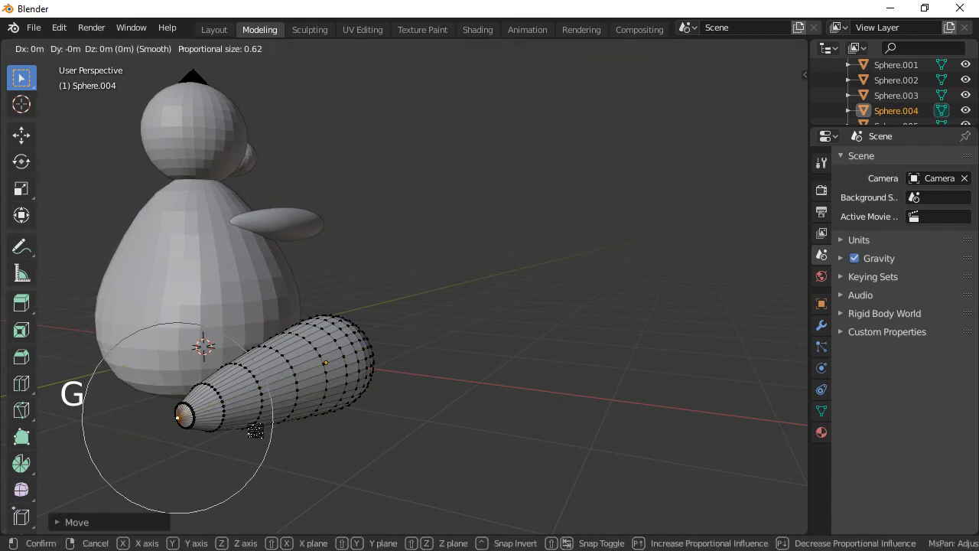
{"action": "key", "text": "x"}
{"action": "scroll", "coordinate": [229, 417], "scroll_direction": "down", "scroll_amount": 2}
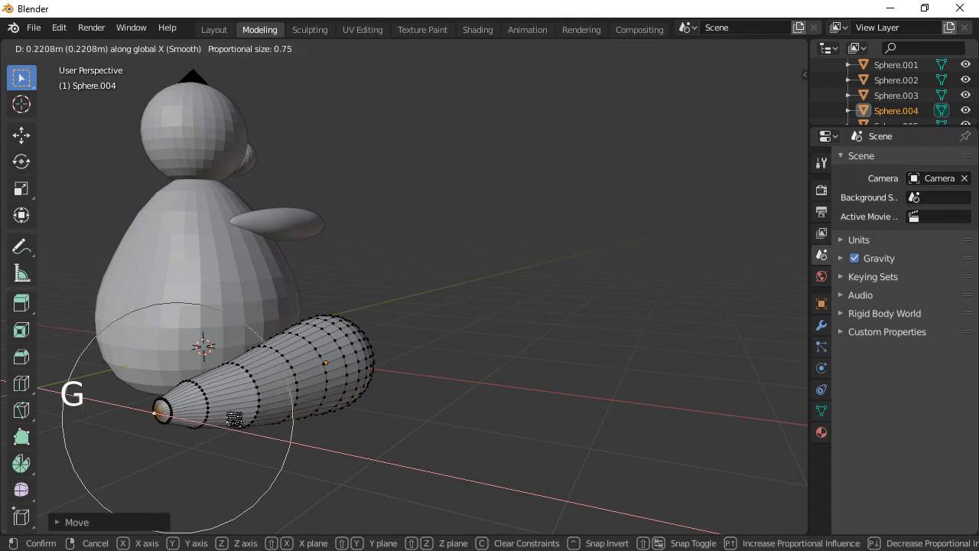
{"action": "left_click", "coordinate": [228, 415]}
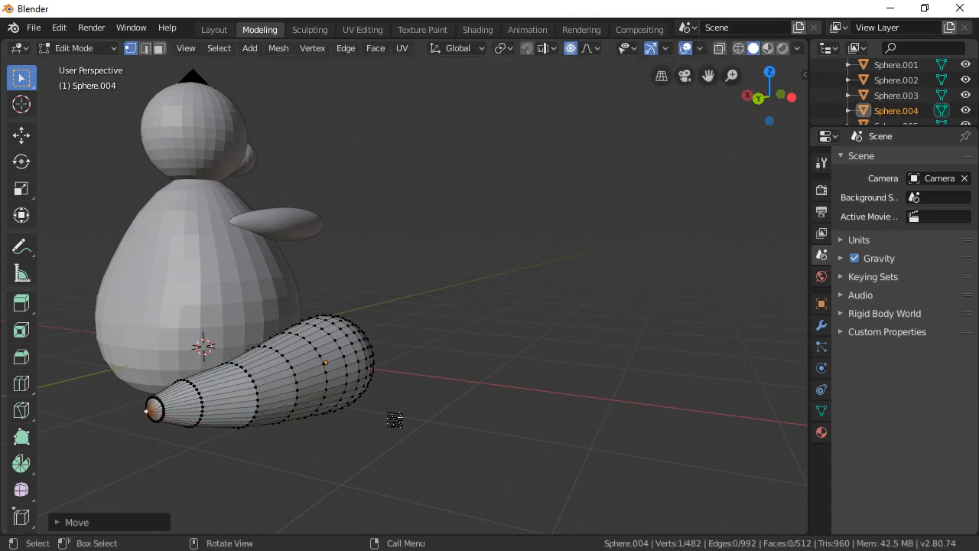
{"action": "middle_click_drag", "start_coordinate": [395, 420], "coordinate": [314, 429]}
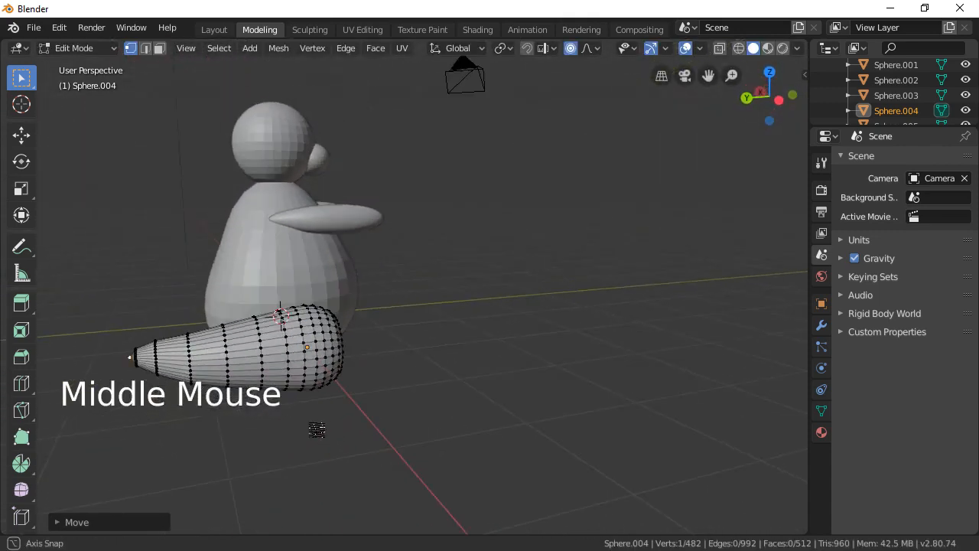
{"action": "middle_click_drag", "start_coordinate": [421, 398], "coordinate": [401, 356]}
{"action": "key", "text": "Tab"}
{"action": "left_click", "coordinate": [373, 337]}
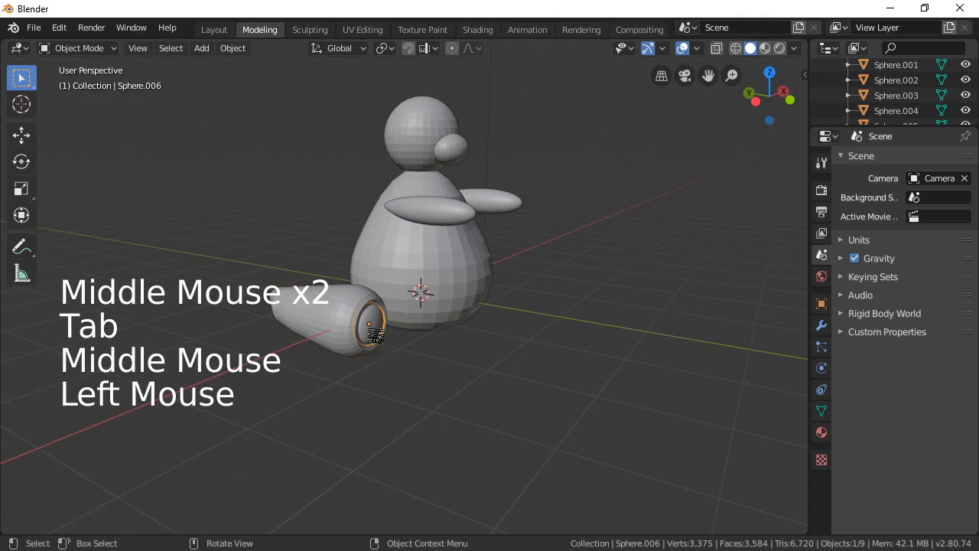
{"action": "key", "text": "Tab"}
{"action": "key", "text": "Tab"}
{"action": "key", "text": "Tab"}
{"action": "key", "text": "Tab"}
{"action": "key", "text": "Tab"}
{"action": "key", "text": "Tab"}
{"action": "key", "text": "Tab"}
{"action": "key", "text": "Tab"}
{"action": "key", "text": "Tab"}
{"action": "key", "text": "Tab"}
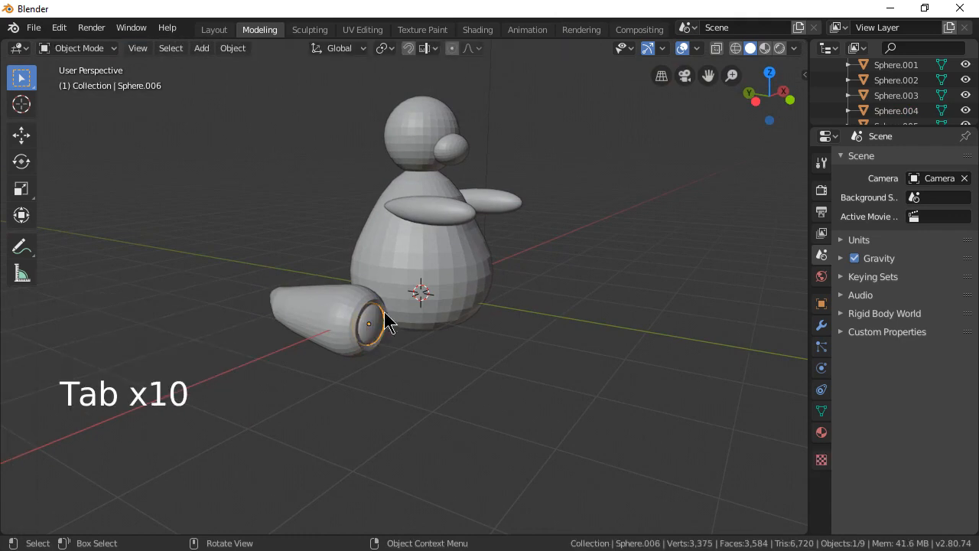
Join the teardrop leg and the flattened sphere in its hollow end into one object.
{"action": "left_click", "coordinate": [346, 320]}
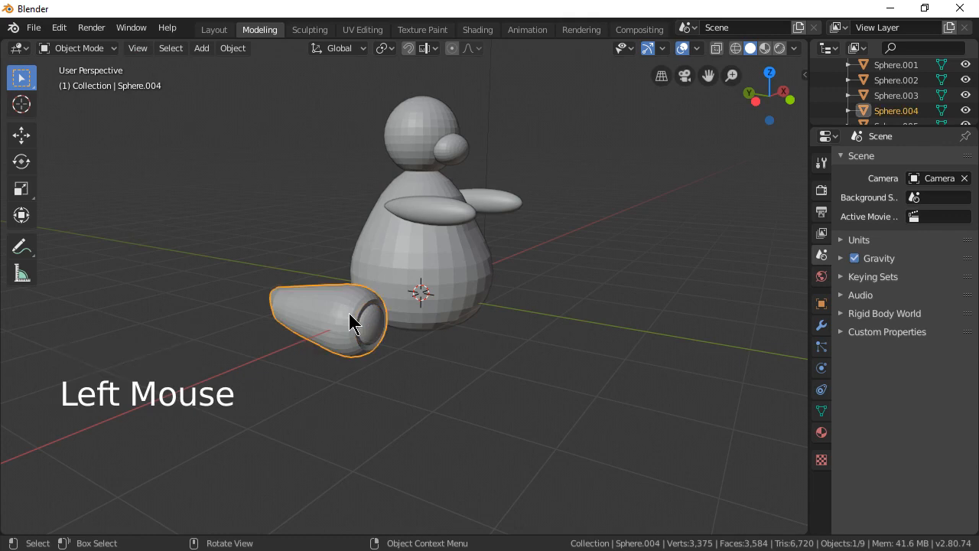
{"action": "left_click", "coordinate": [368, 325], "text": "shift"}
{"action": "right_click", "coordinate": [368, 325]}
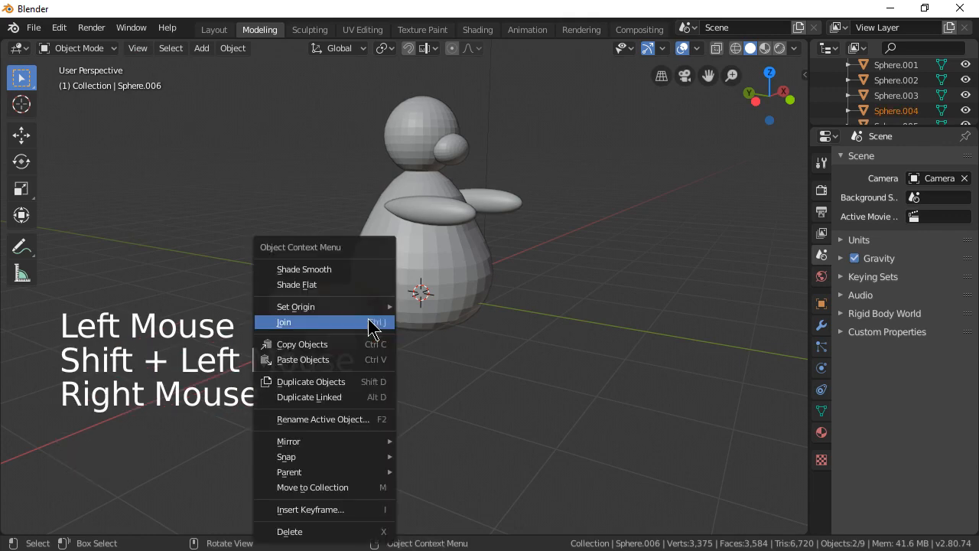
{"action": "left_click", "coordinate": [372, 323]}
Move the joined leg freely closer to the body's lower side, viewed from behind.
{"action": "middle_click_drag", "start_coordinate": [496, 403], "coordinate": [722, 415]}
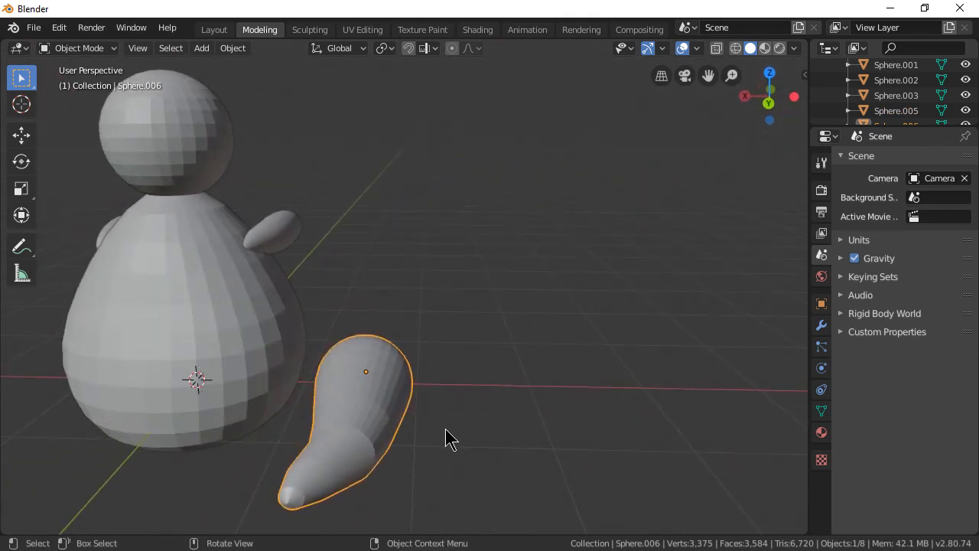
{"action": "key", "text": "g"}
{"action": "left_click", "coordinate": [433, 384]}
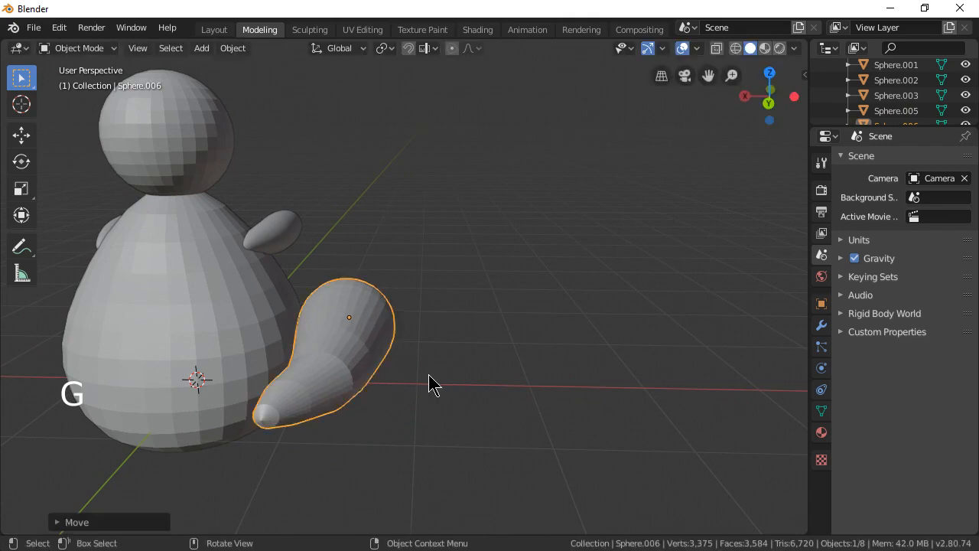
In the front view, lower the leg about 0.65 m along global Z and shift it about 0.18 m along positive X.
{"action": "middle_click_drag", "start_coordinate": [492, 422], "coordinate": [201, 432]}
{"action": "key", "text": "KP_1"}
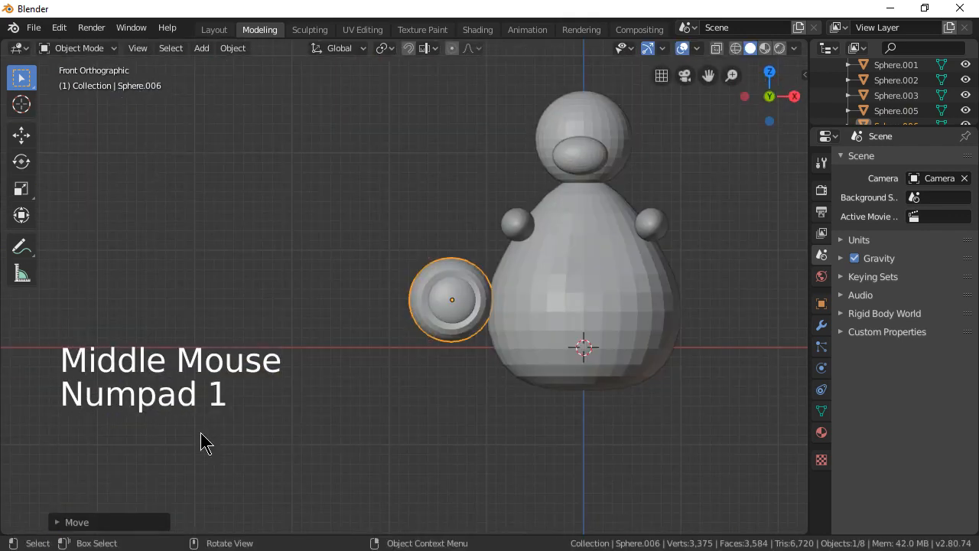
{"action": "key", "text": "g"}
{"action": "key", "text": "z"}
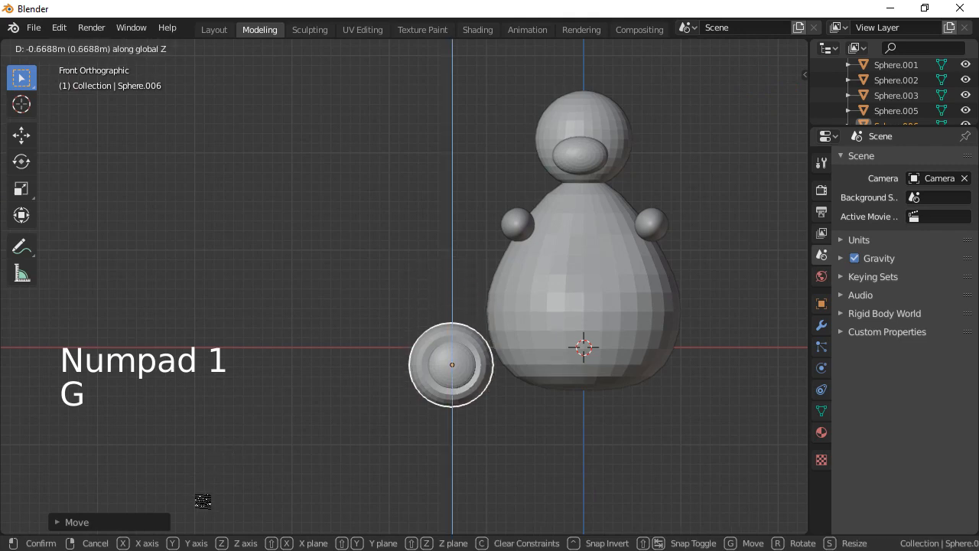
{"action": "left_click", "coordinate": [201, 505]}
{"action": "key", "text": "g"}
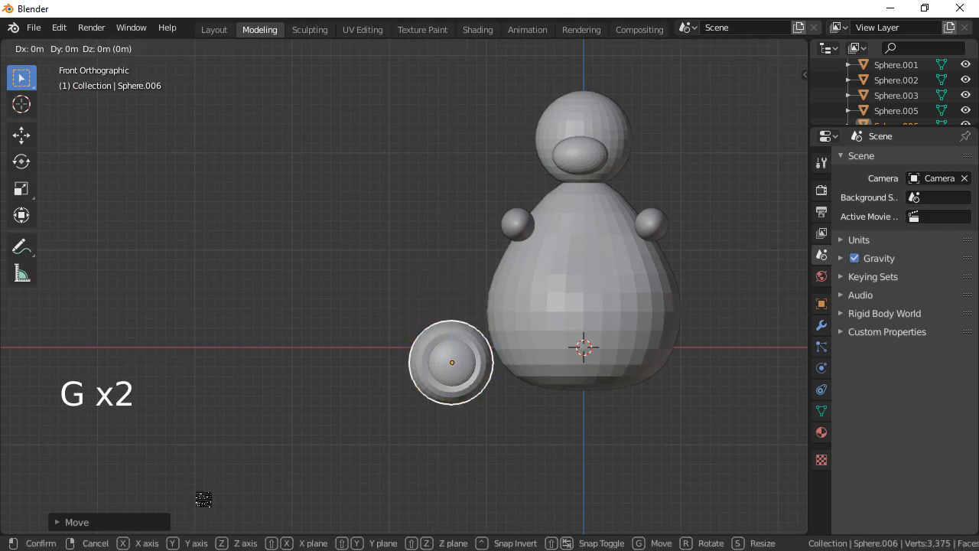
{"action": "key", "text": "x"}
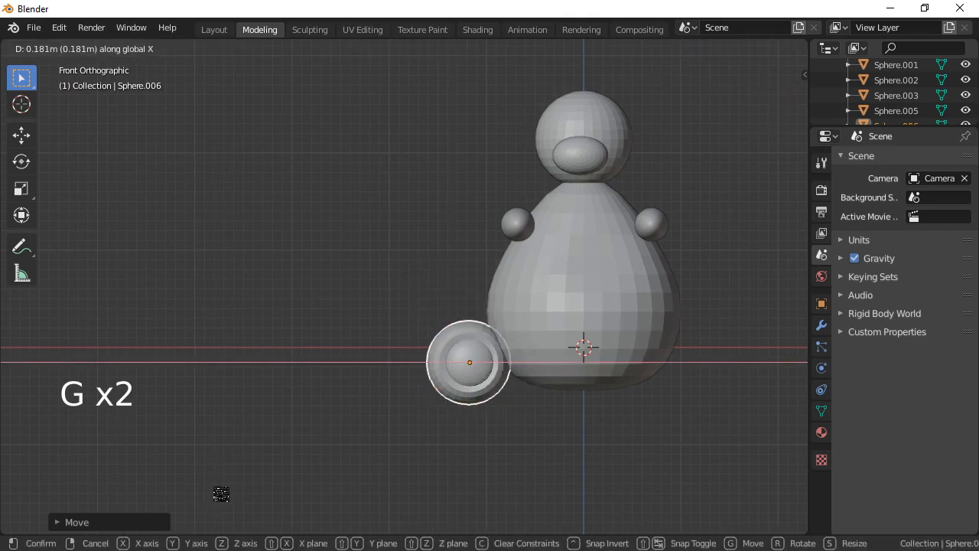
{"action": "left_click", "coordinate": [220, 496]}
Move the leg forward along negative global Y so its round end extends well in front of the body.
{"action": "middle_click_drag", "start_coordinate": [235, 516], "coordinate": [463, 61]}
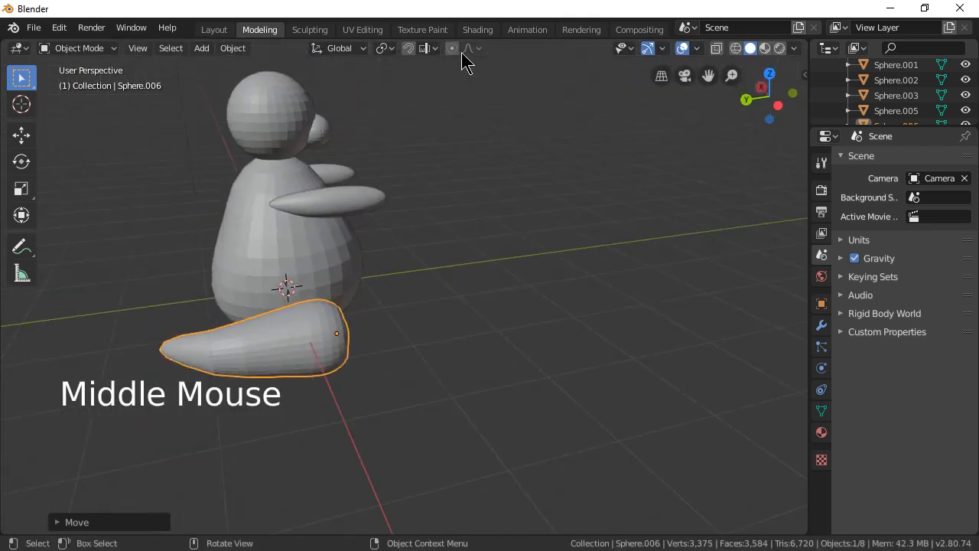
{"action": "key", "text": "g"}
{"action": "key", "text": "y"}
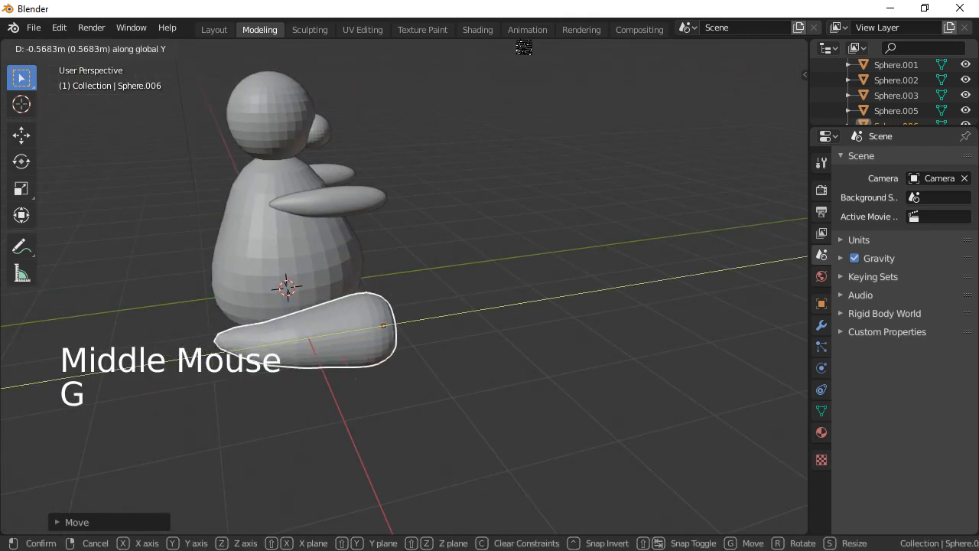
{"action": "left_click", "coordinate": [552, 51]}
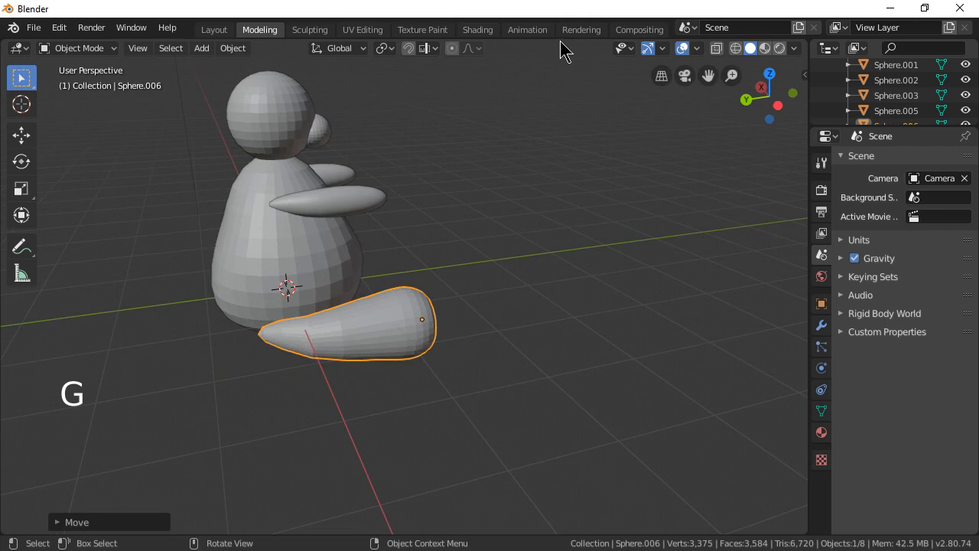
Stretch the leg along global Y by a factor of about 1.2, and deselect it.
{"action": "key", "text": "s"}
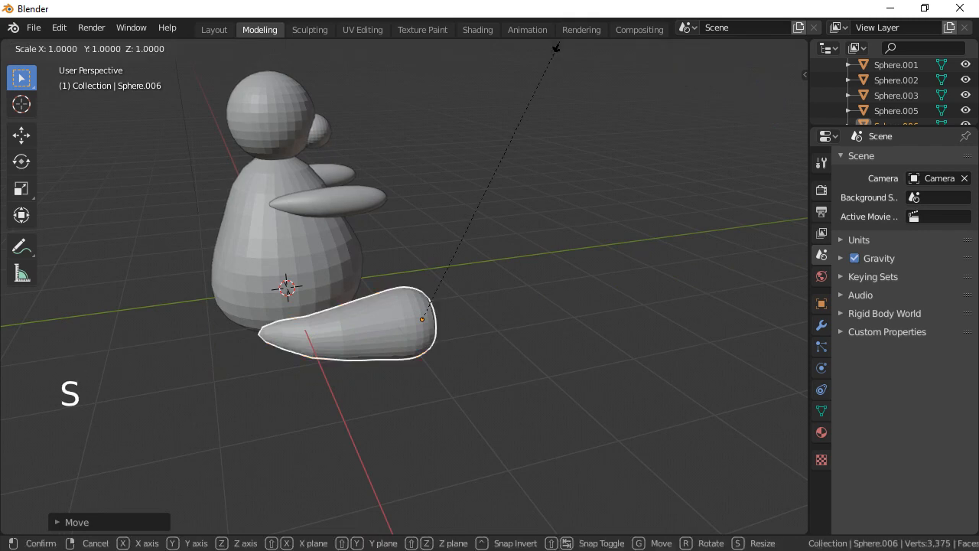
{"action": "key", "text": "y"}
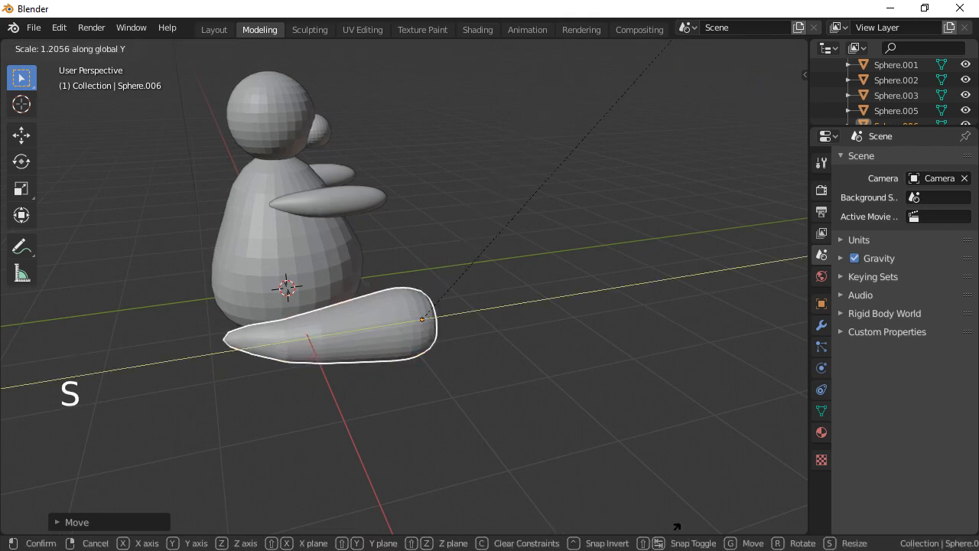
{"action": "left_click", "coordinate": [676, 527]}
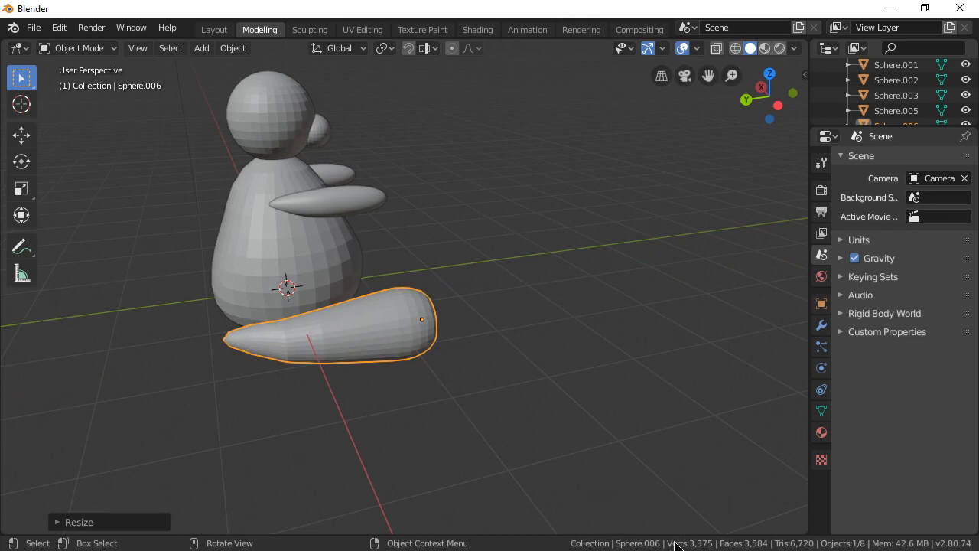
{"action": "middle_click", "coordinate": [677, 544]}
{"action": "left_click", "coordinate": [442, 450]}
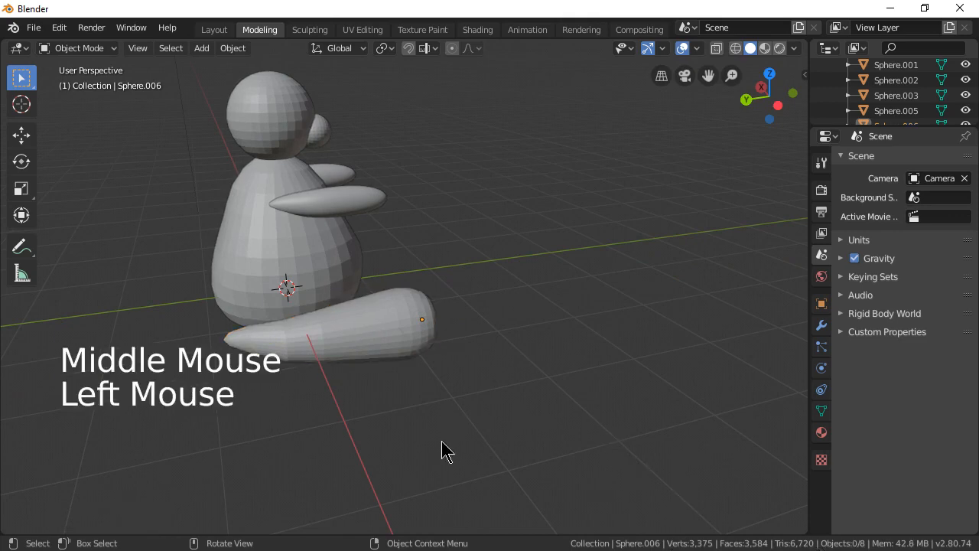
Move the leg backward along positive global Y and along positive global X so its tip overlaps the body from behind.
{"action": "middle_click_drag", "start_coordinate": [442, 452], "coordinate": [586, 422]}
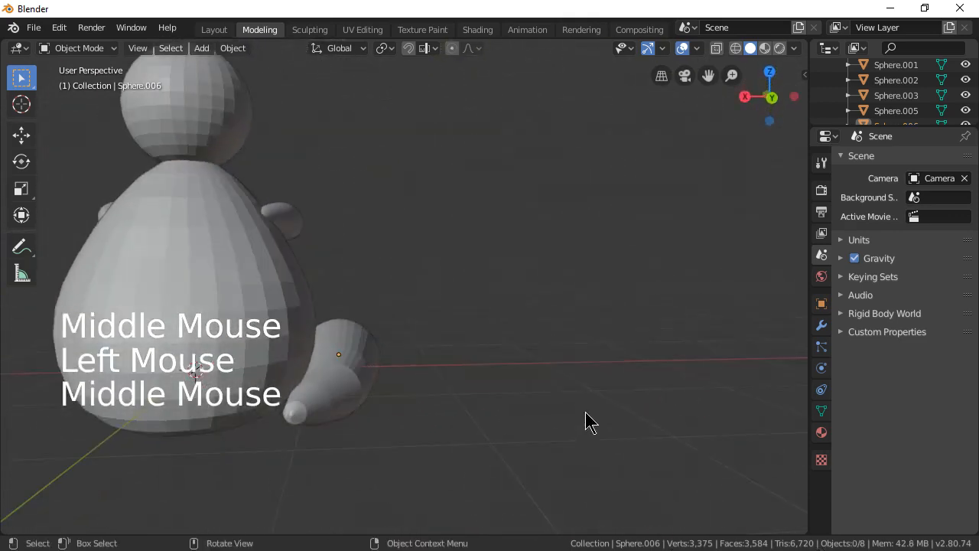
{"action": "middle_click_drag", "start_coordinate": [469, 445], "coordinate": [472, 422]}
{"action": "left_click", "coordinate": [321, 364]}
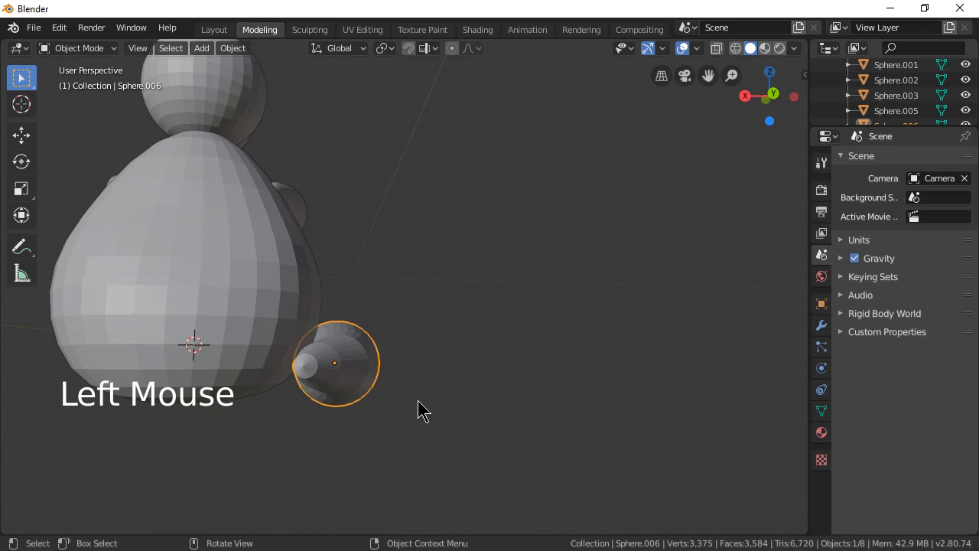
{"action": "key", "text": "g"}
{"action": "key", "text": "y"}
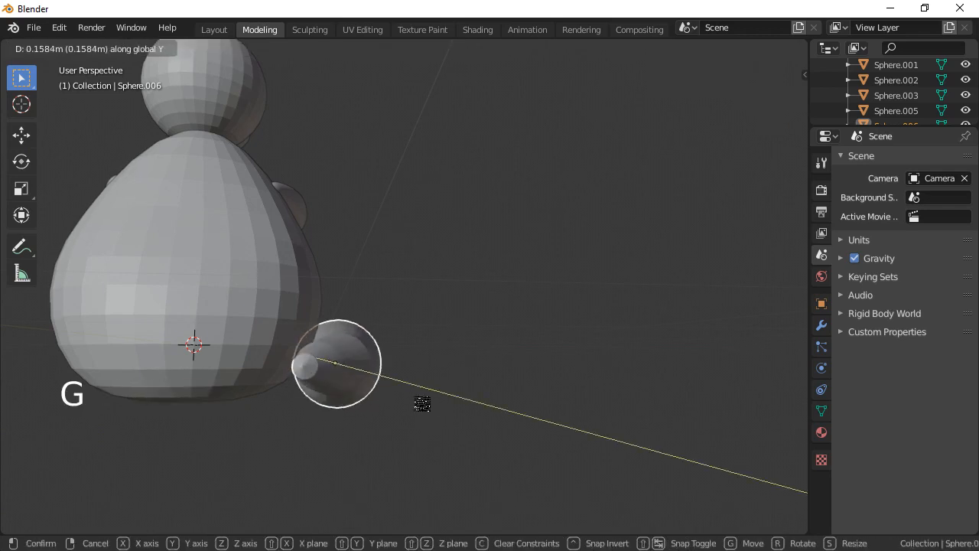
{"action": "left_click", "coordinate": [429, 411]}
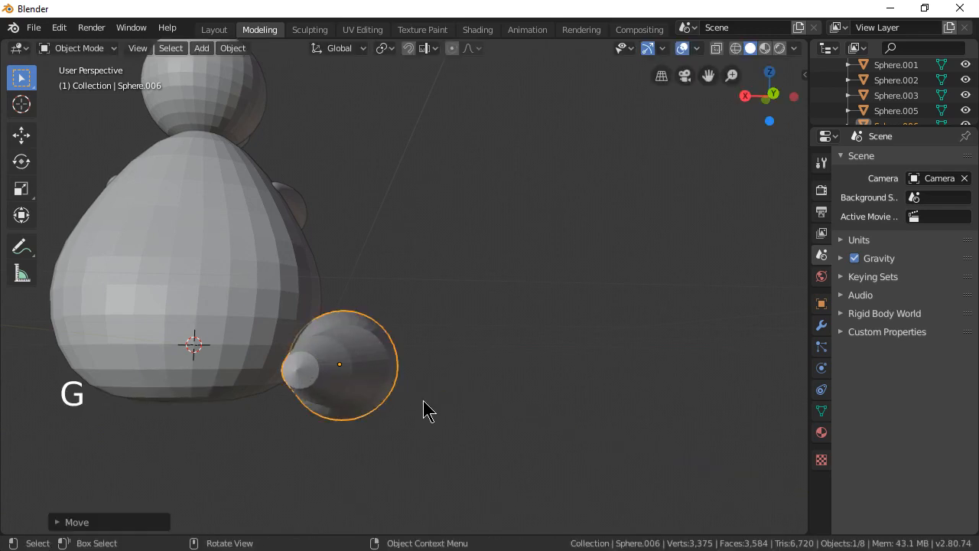
{"action": "key", "text": "g"}
{"action": "key", "text": "x"}
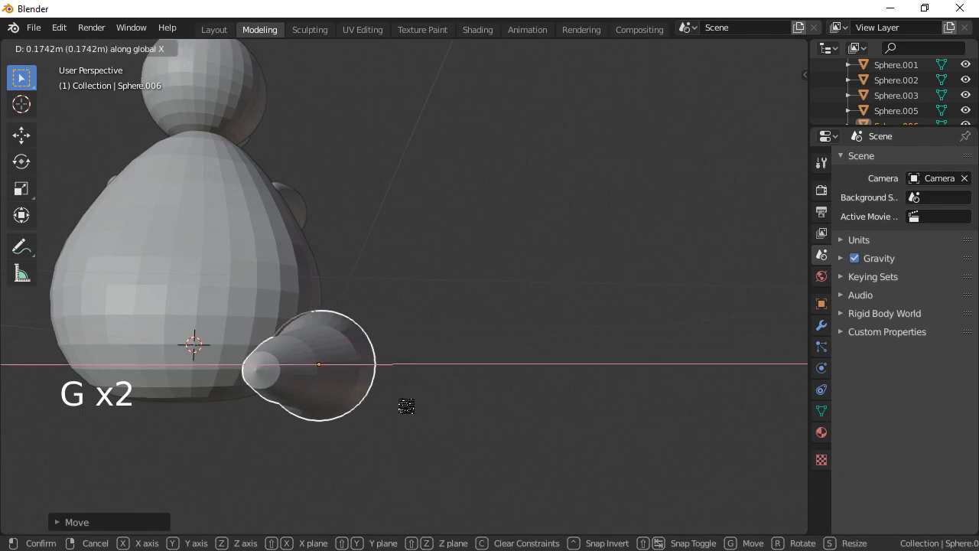
{"action": "left_click", "coordinate": [392, 407]}
Move the leg about 1.6 m along negative global Y so it extends in front of the body.
{"action": "middle_click_drag", "start_coordinate": [390, 409], "coordinate": [355, 470]}
{"action": "key", "text": "g"}
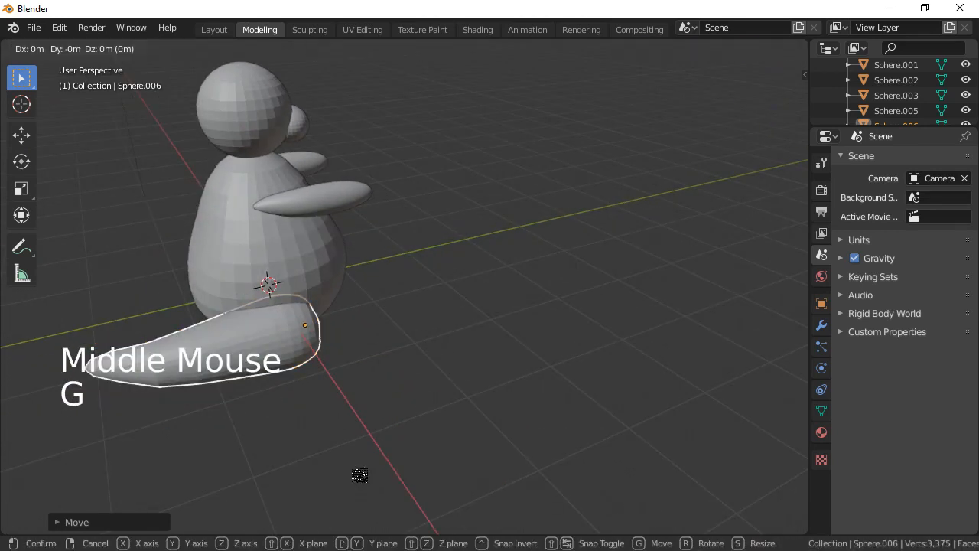
{"action": "key", "text": "y"}
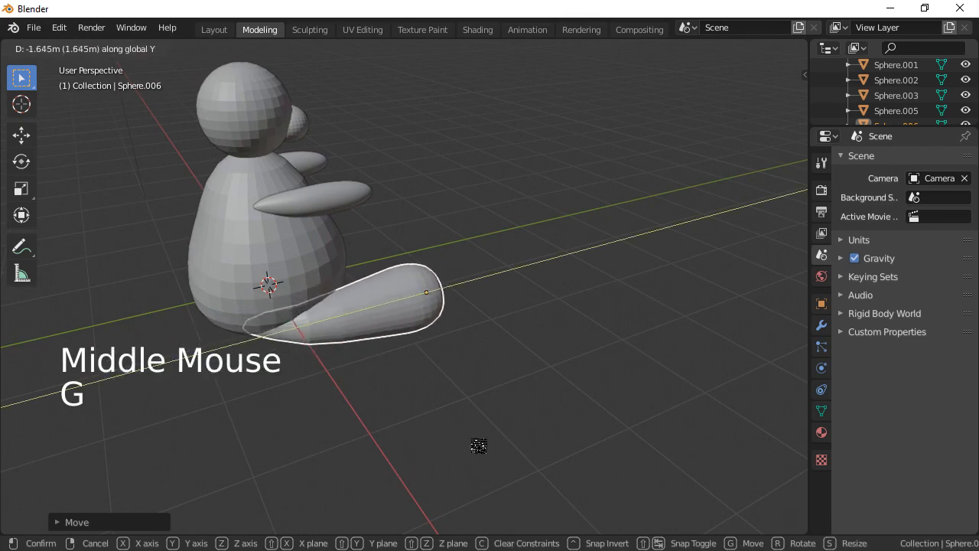
{"action": "left_click", "coordinate": [472, 447]}
Duplicate the leg and leave the copy in the same place as the original.
{"action": "middle_click_drag", "start_coordinate": [432, 463], "coordinate": [368, 411]}
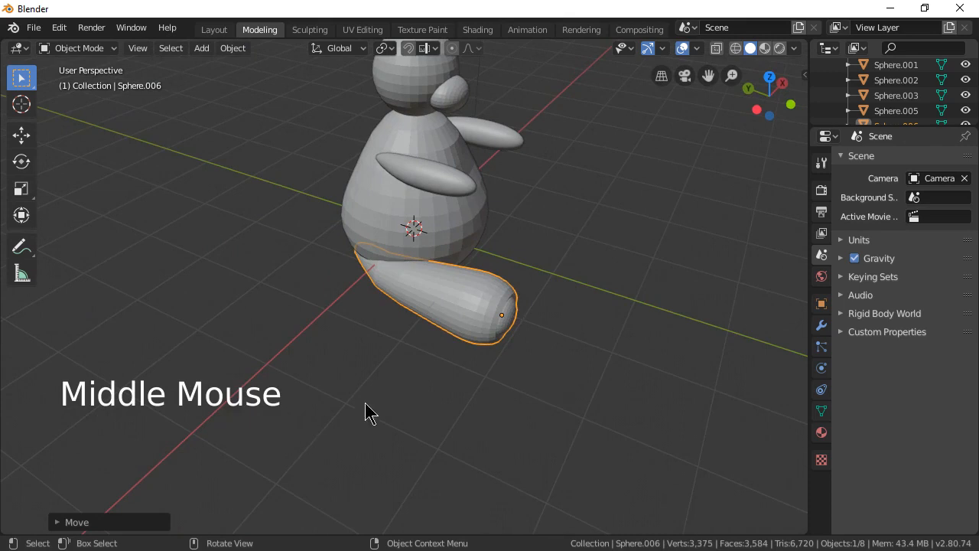
{"action": "key", "text": "shift+d"}
{"action": "left_click", "coordinate": [462, 370]}
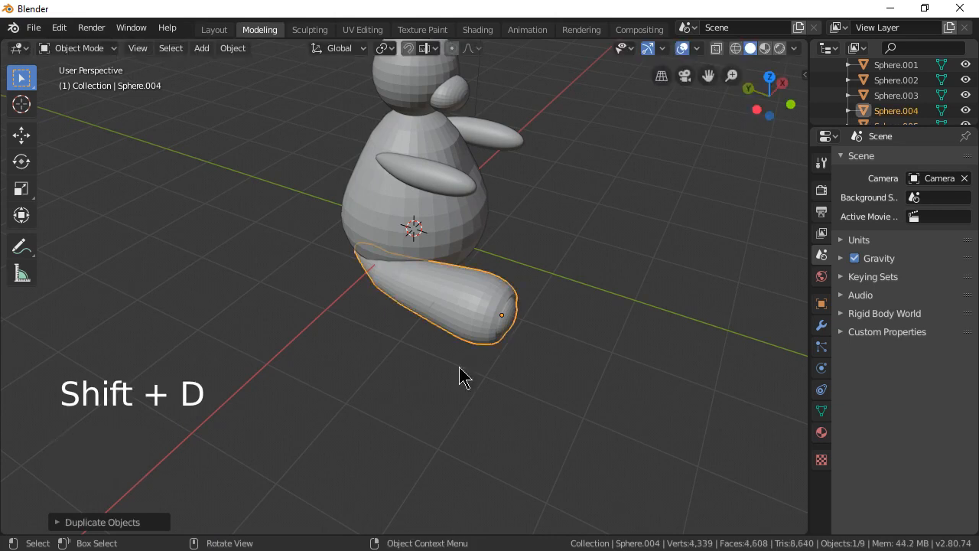
Try to rotate the duplicated leg 180° without an axis constraint, and undo the rotation.
{"action": "type", "text": "r"}
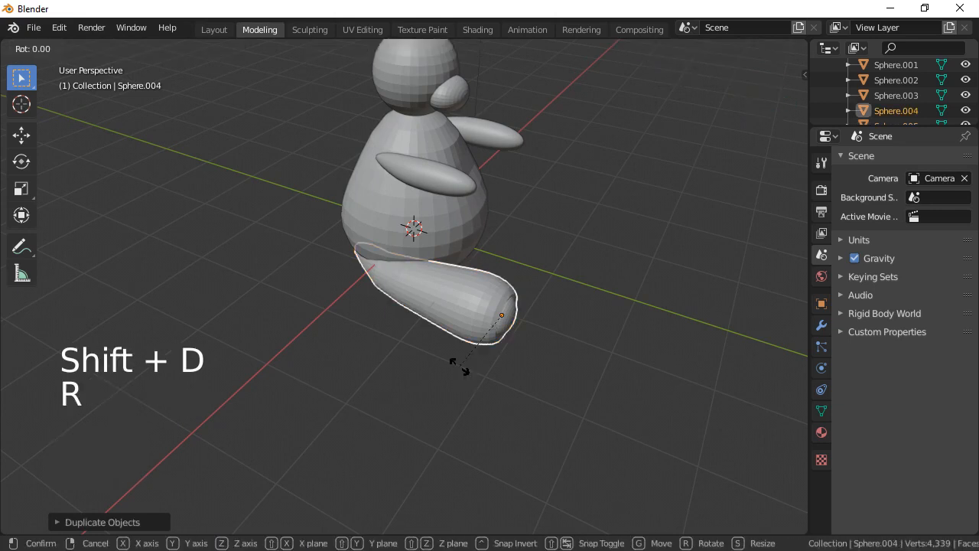
{"action": "type", "text": "180"}
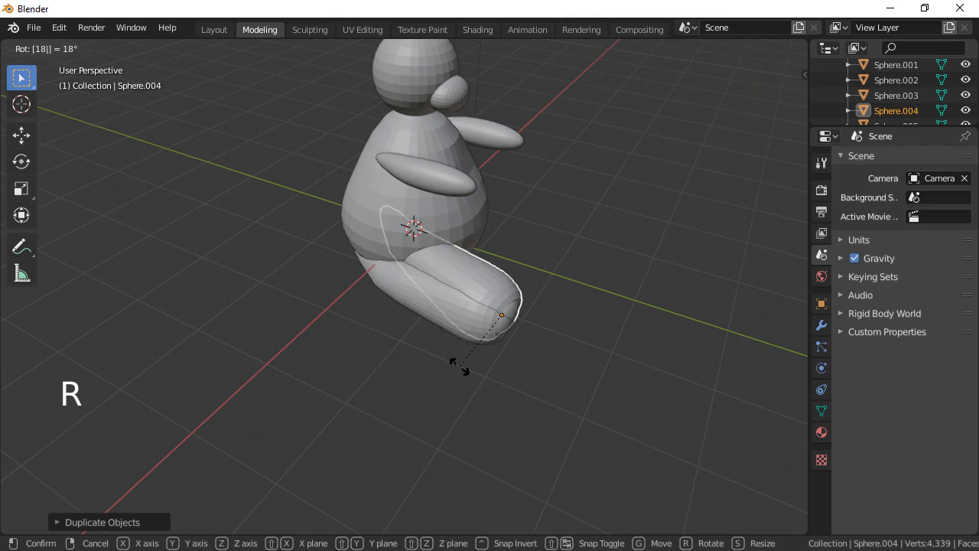
{"action": "left_click", "coordinate": [459, 370]}
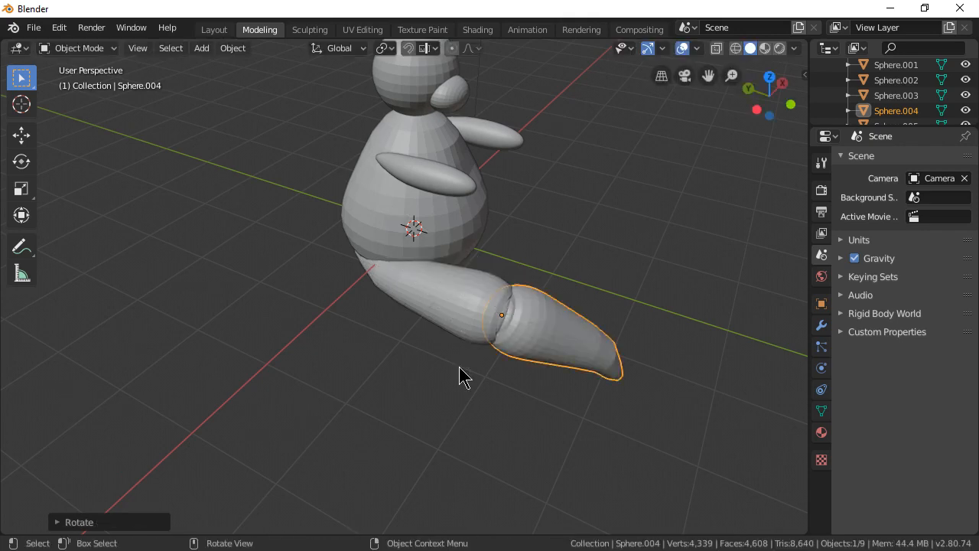
{"action": "middle_click_drag", "start_coordinate": [465, 372], "coordinate": [555, 367]}
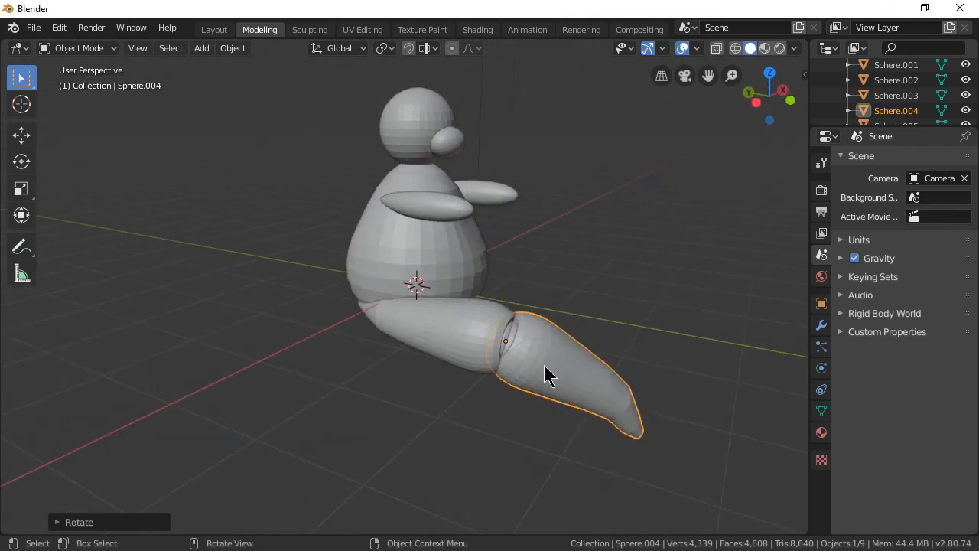
{"action": "key", "text": "ctrl+z"}
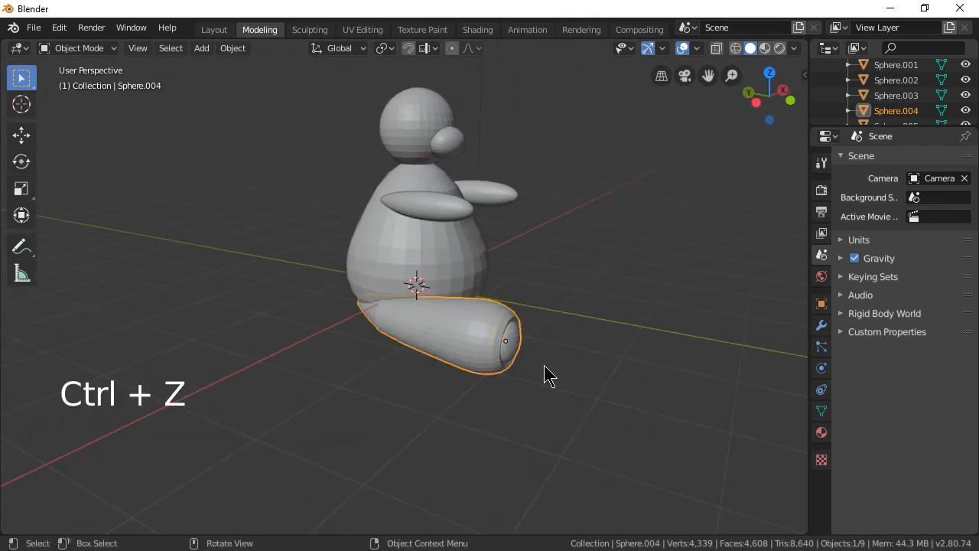
Rotate the duplicated leg 180° about the global Y axis.
{"action": "key", "text": "r"}
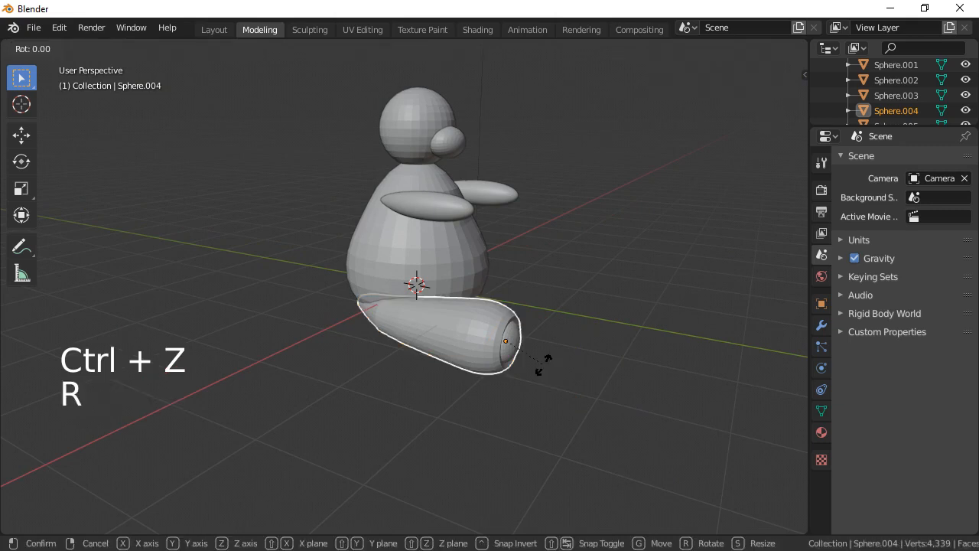
{"action": "type", "text": "y"}
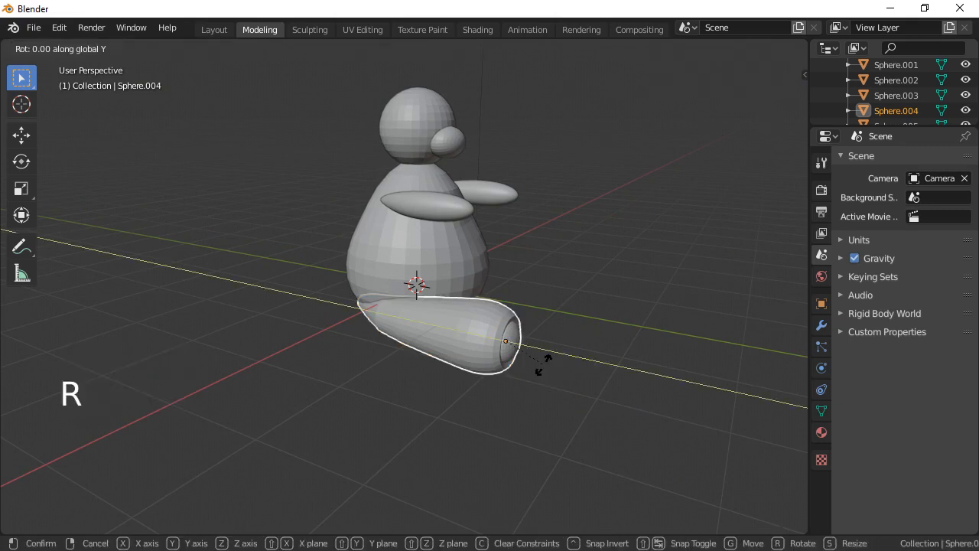
{"action": "type", "text": "180"}
{"action": "key", "text": "Return"}
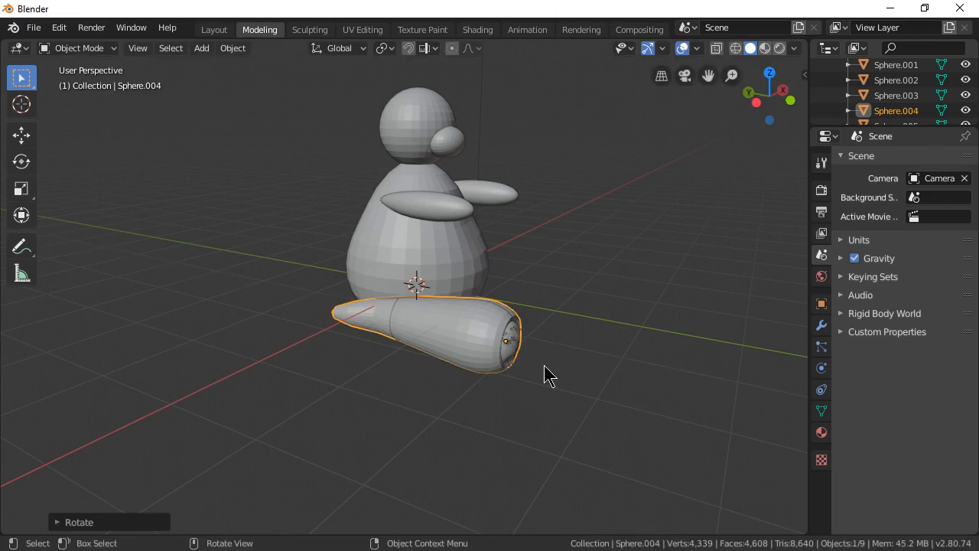
Move the rotated leg copy along positive global X to the opposite side of the body.
{"action": "middle_click_drag", "start_coordinate": [359, 356], "coordinate": [361, 429]}
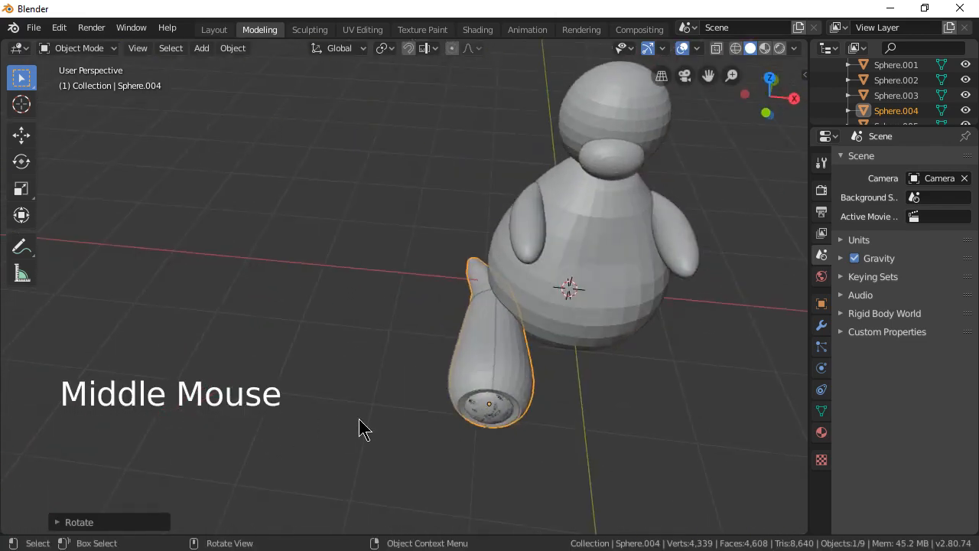
{"action": "middle_click_drag", "start_coordinate": [512, 384], "coordinate": [534, 368]}
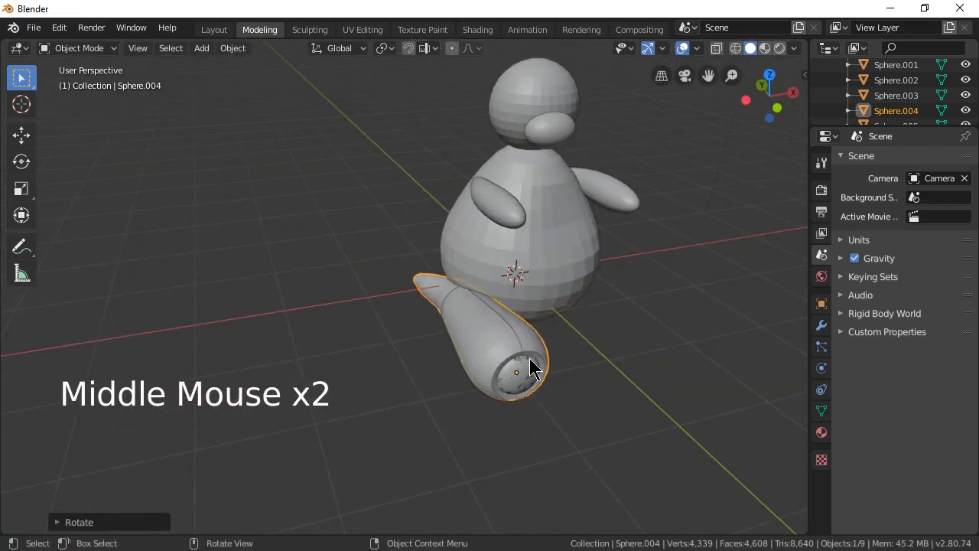
{"action": "left_click", "coordinate": [533, 369]}
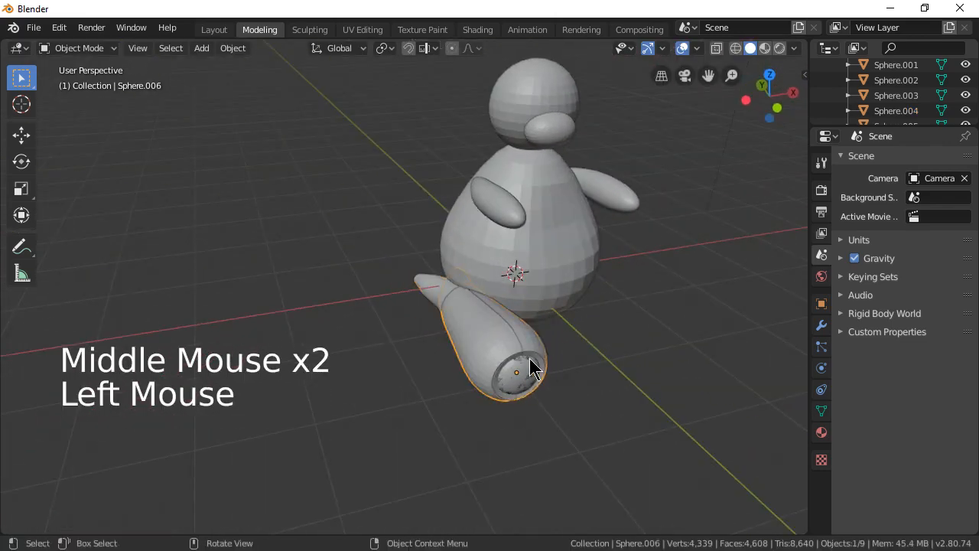
{"action": "left_click", "coordinate": [440, 289]}
{"action": "key", "text": "g"}
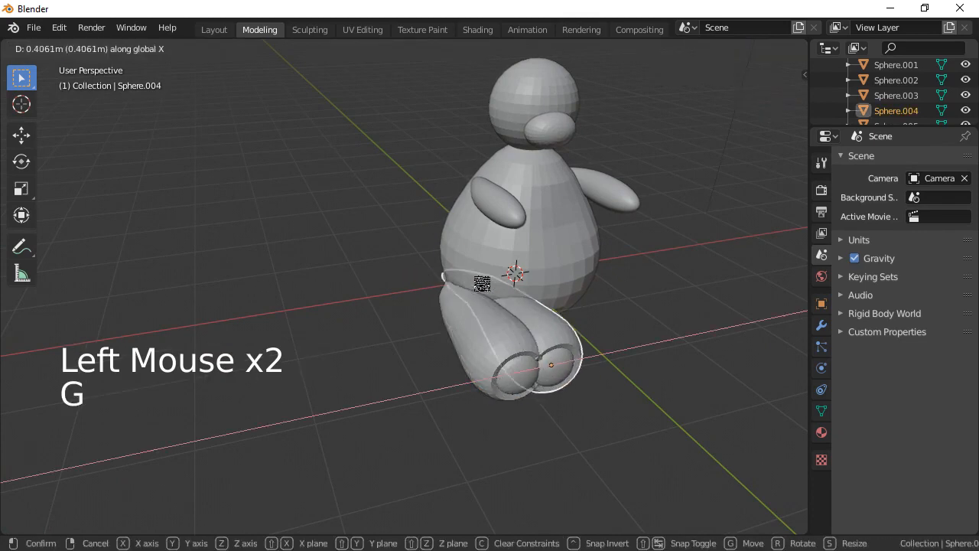
{"action": "left_click", "coordinate": [620, 284]}
Move the copied leg about 0.37 m along negative global Y so it extends forward like the other leg.
{"action": "middle_click_drag", "start_coordinate": [746, 379], "coordinate": [562, 380]}
{"action": "scroll", "coordinate": [586, 424], "scroll_direction": "down", "scroll_amount": 1}
{"action": "scroll", "coordinate": [581, 431], "scroll_direction": "down", "scroll_amount": 1}
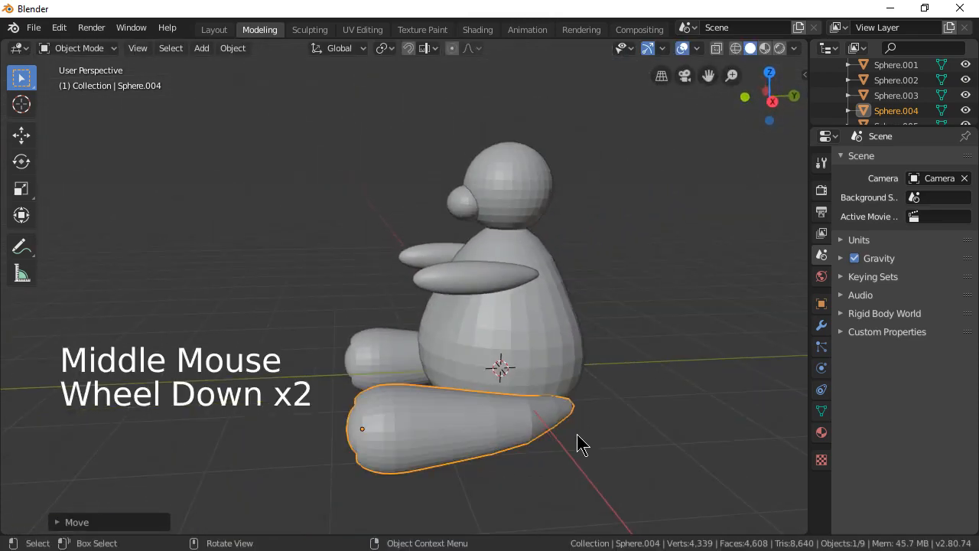
{"action": "middle_click_drag", "start_coordinate": [577, 434], "coordinate": [594, 423]}
{"action": "left_click", "coordinate": [578, 422]}
{"action": "middle_click_drag", "start_coordinate": [681, 448], "coordinate": [463, 438]}
{"action": "key", "text": "g"}
{"action": "key", "text": "y"}
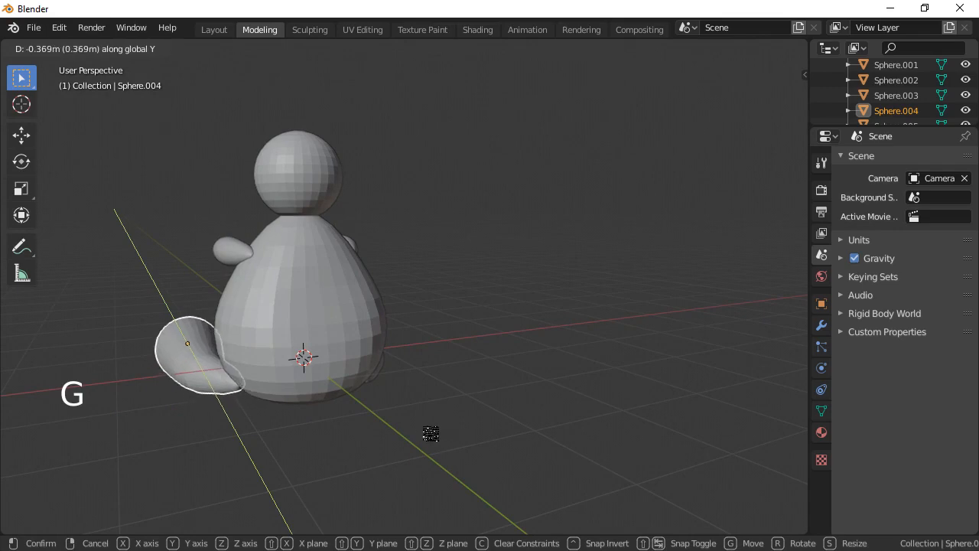
{"action": "left_click", "coordinate": [436, 435]}
Widen the head sphere by scaling it about 1.4 along global X.
{"action": "middle_click_drag", "start_coordinate": [444, 452], "coordinate": [634, 481]}
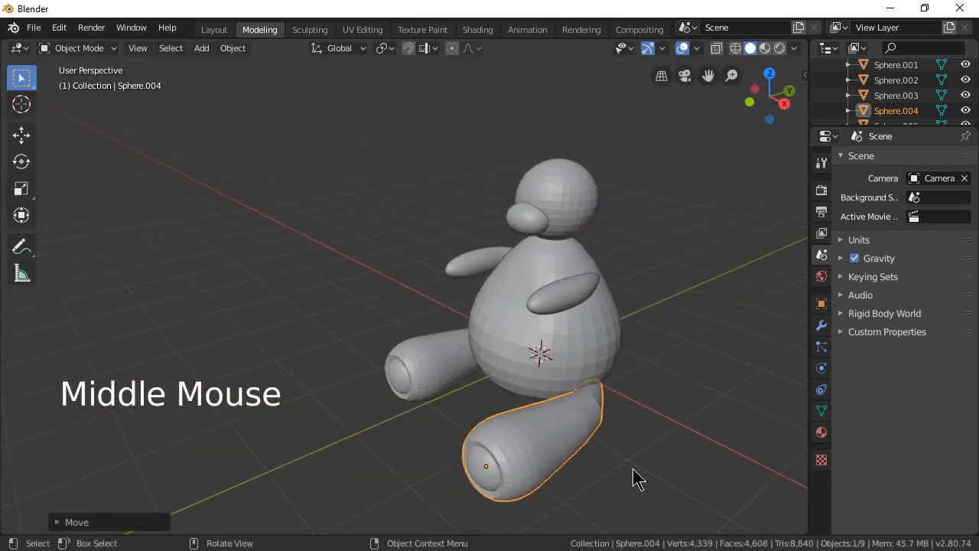
{"action": "scroll", "coordinate": [623, 443], "scroll_direction": "down", "scroll_amount": 2}
{"action": "middle_click_drag", "start_coordinate": [614, 408], "coordinate": [603, 391]}
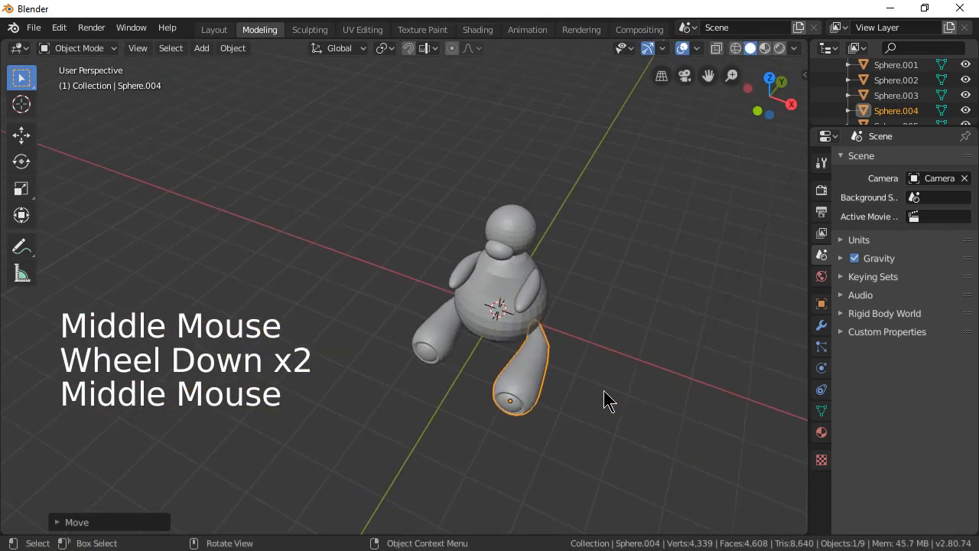
{"action": "scroll", "coordinate": [583, 305], "scroll_direction": "up", "scroll_amount": 1}
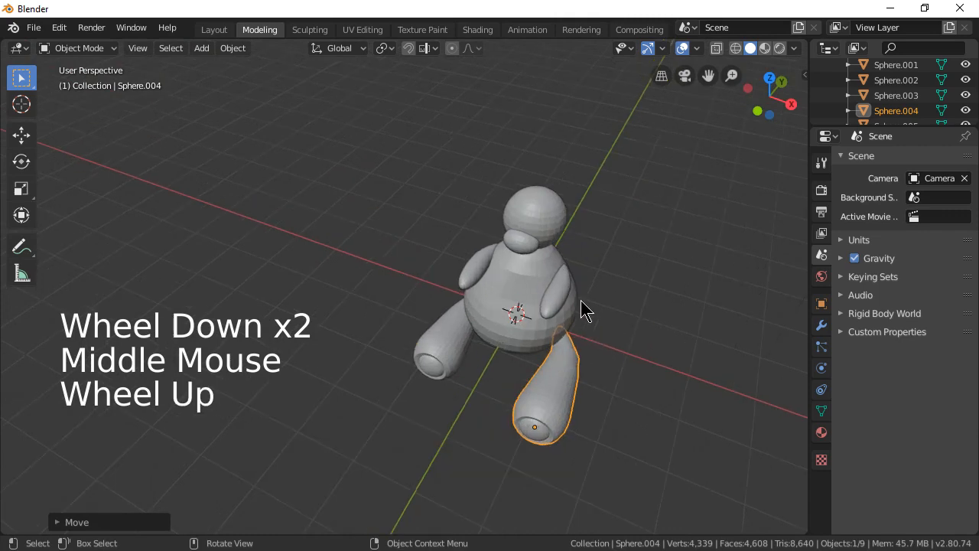
{"action": "scroll", "coordinate": [581, 300], "scroll_direction": "up", "scroll_amount": 3}
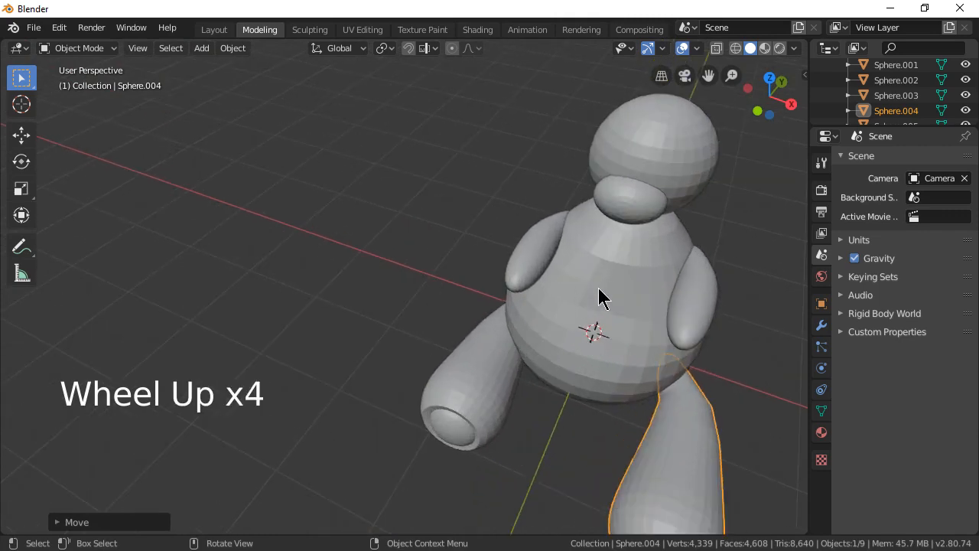
{"action": "scroll", "coordinate": [603, 287], "scroll_direction": "down", "scroll_amount": 3}
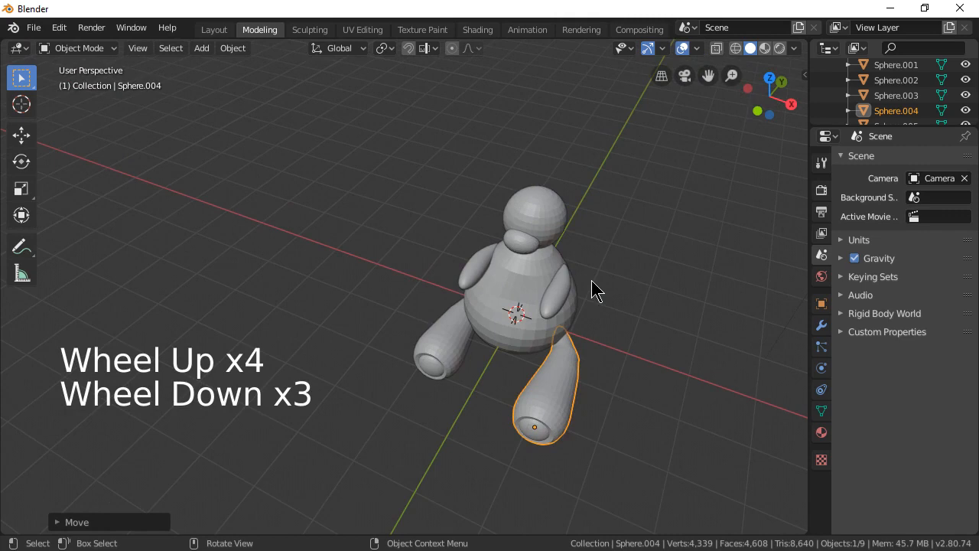
{"action": "left_click", "coordinate": [548, 218]}
{"action": "middle_click_drag", "start_coordinate": [605, 260], "coordinate": [641, 206]}
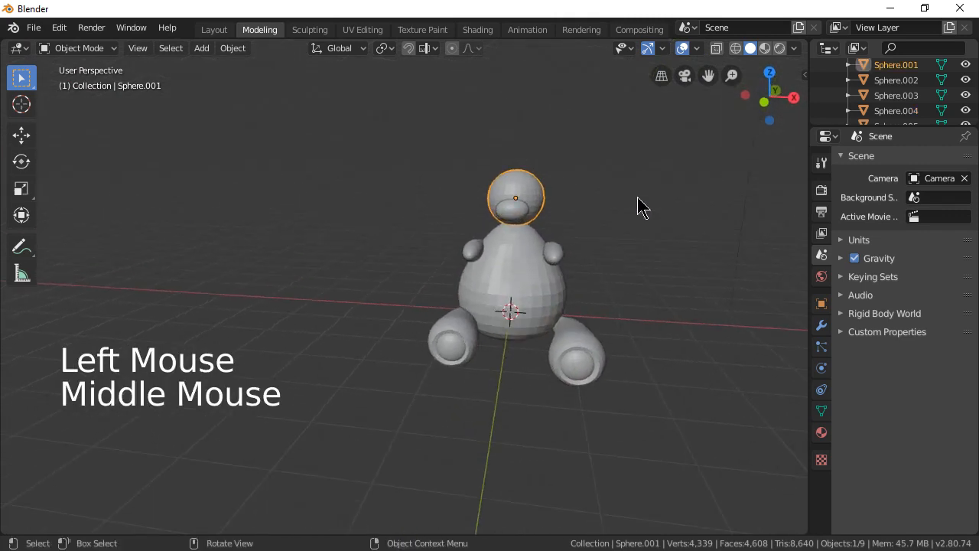
{"action": "key", "text": "s"}
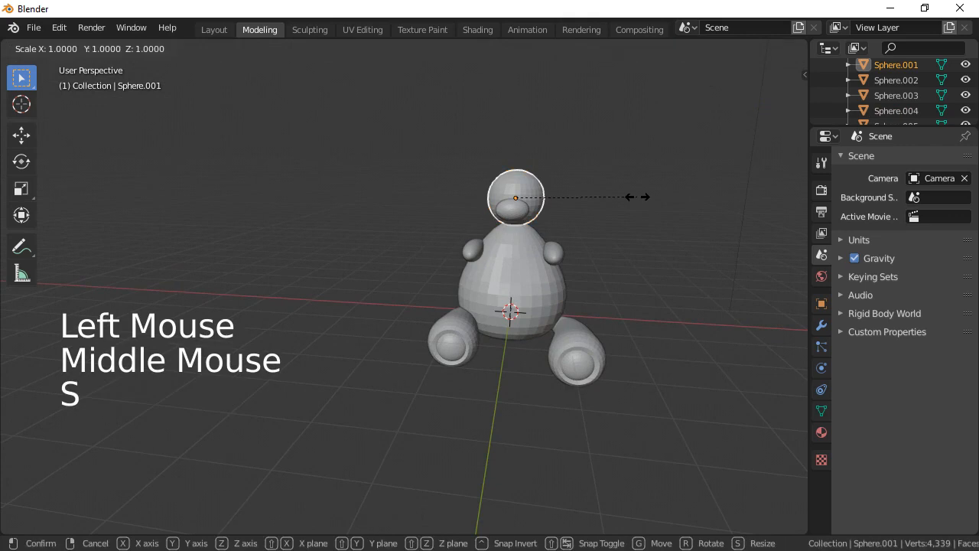
{"action": "key", "text": "x"}
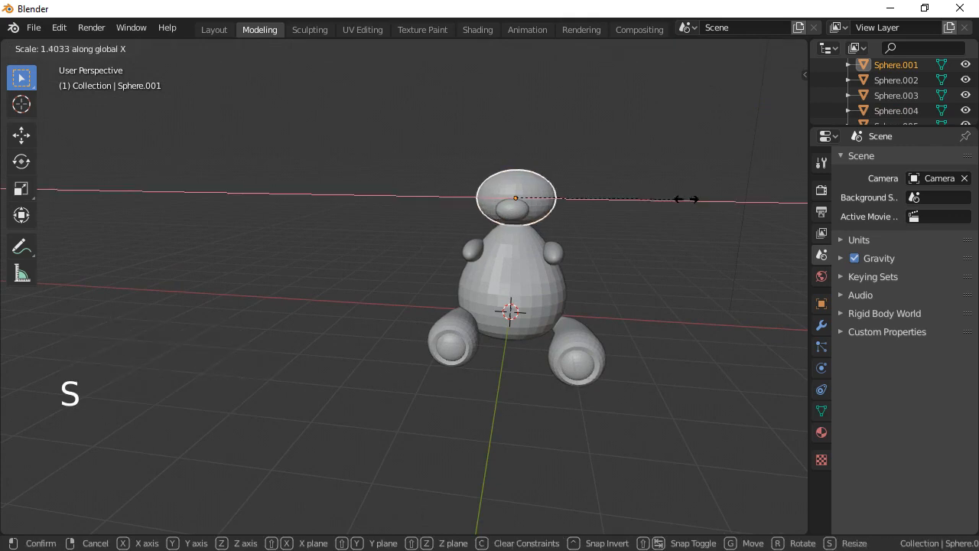
{"action": "left_click", "coordinate": [686, 198]}
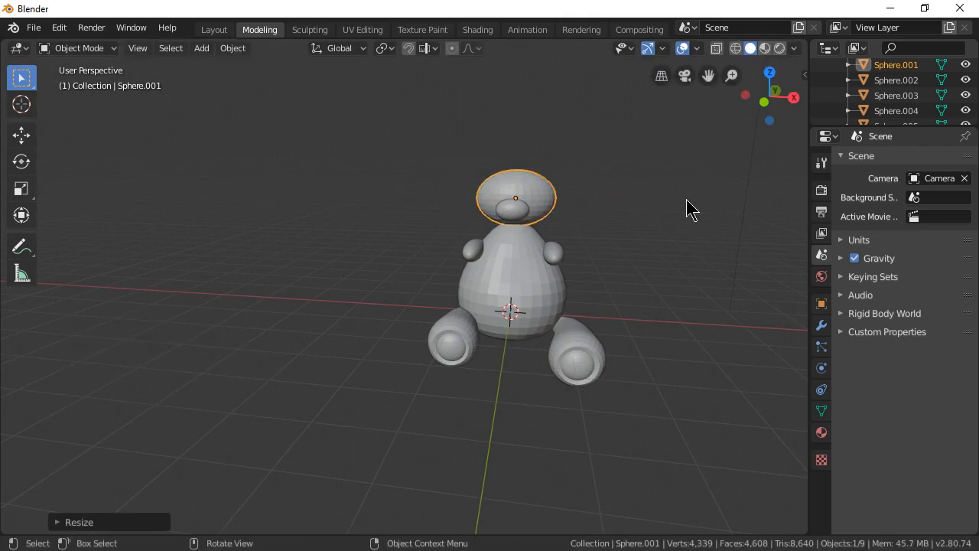
Try to scale the head along global Y from the front view.
{"action": "key", "text": "s"}
{"action": "key", "text": "y"}
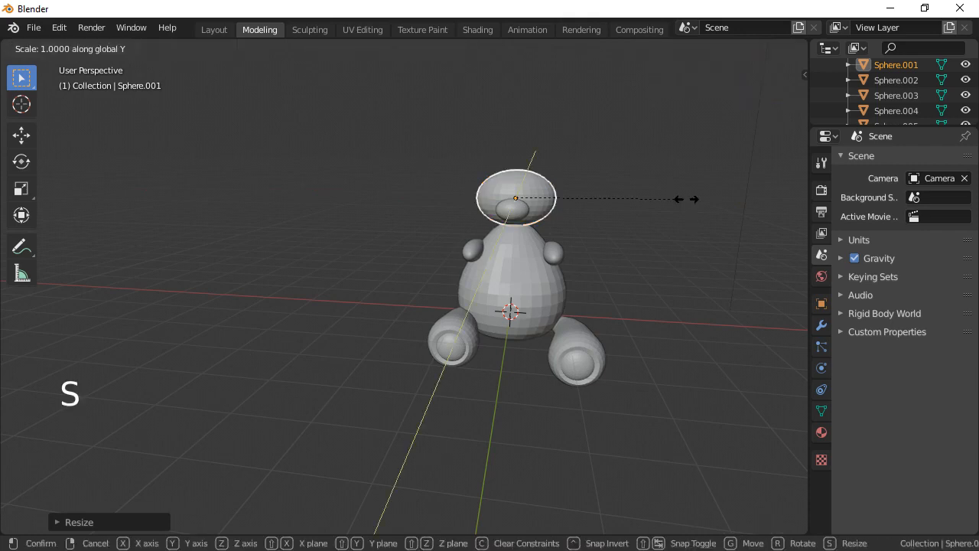
{"action": "left_click", "coordinate": [687, 192]}
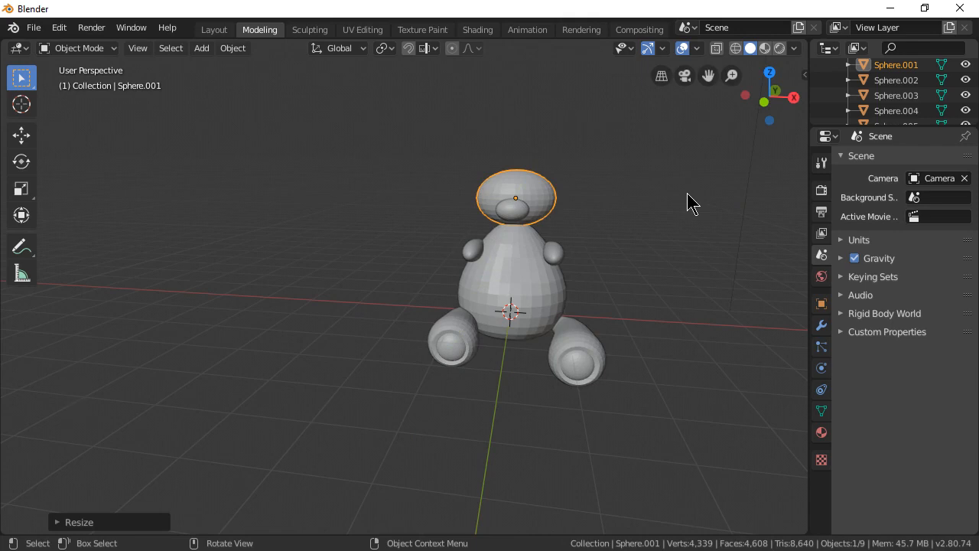
Enlarge the head slightly along global Z and raise it about 0.07 m so it rests on the body.
{"action": "key", "text": "s"}
{"action": "key", "text": "z"}
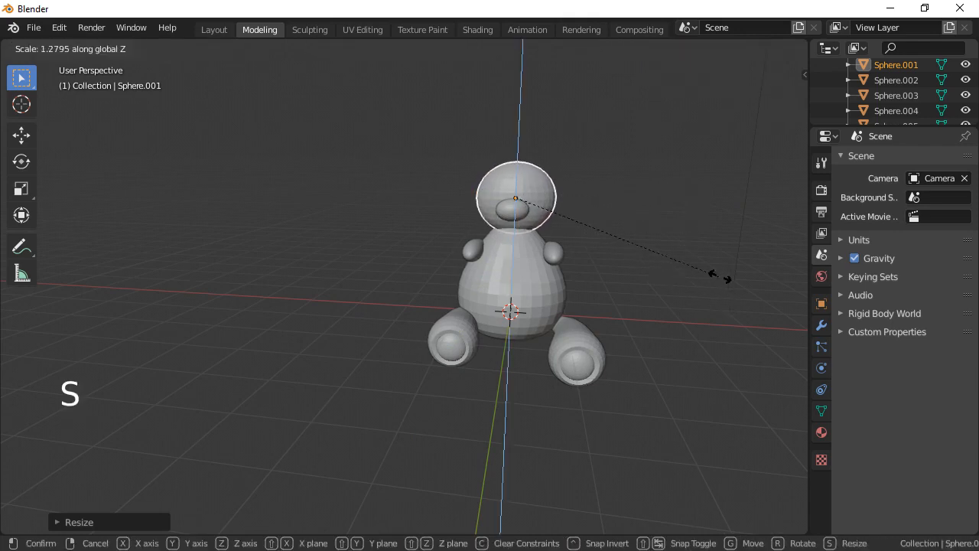
{"action": "left_click", "coordinate": [720, 251]}
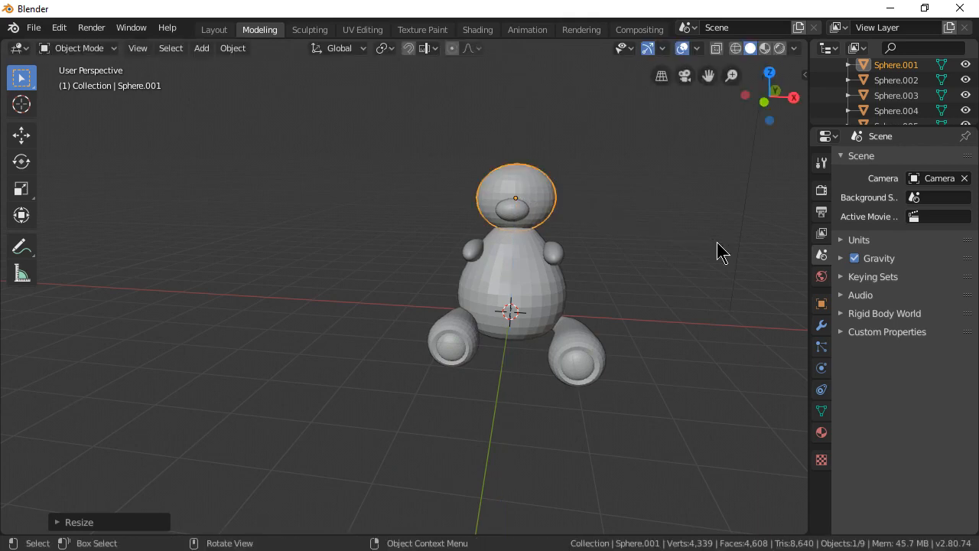
{"action": "key", "text": "g"}
{"action": "key", "text": "z"}
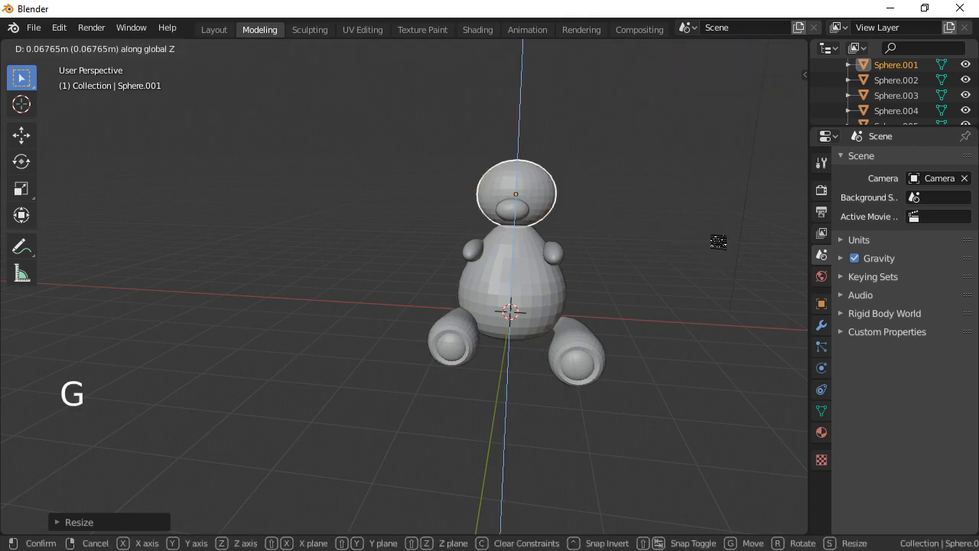
{"action": "left_click", "coordinate": [718, 243]}
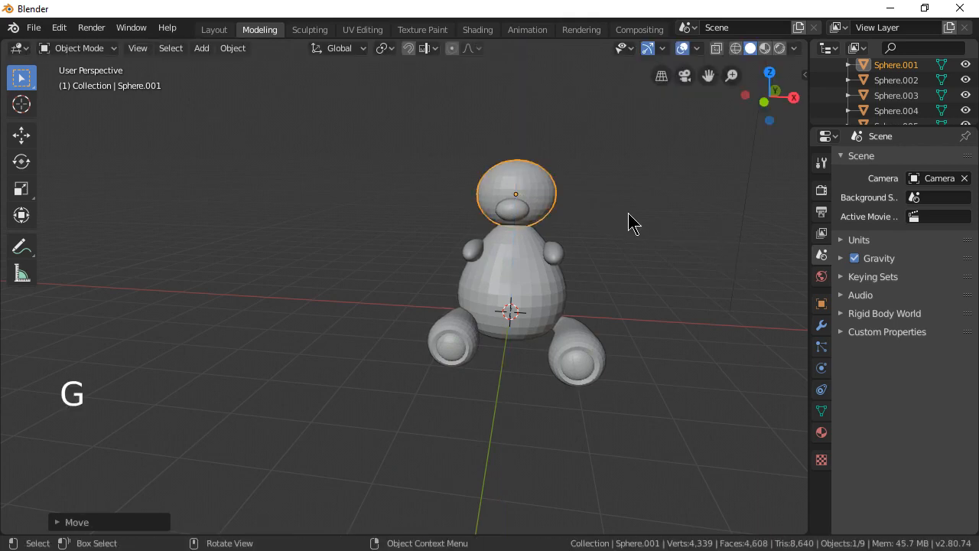
Deepen the head slightly by scaling it up along global Y.
{"action": "middle_click_drag", "start_coordinate": [629, 223], "coordinate": [463, 253]}
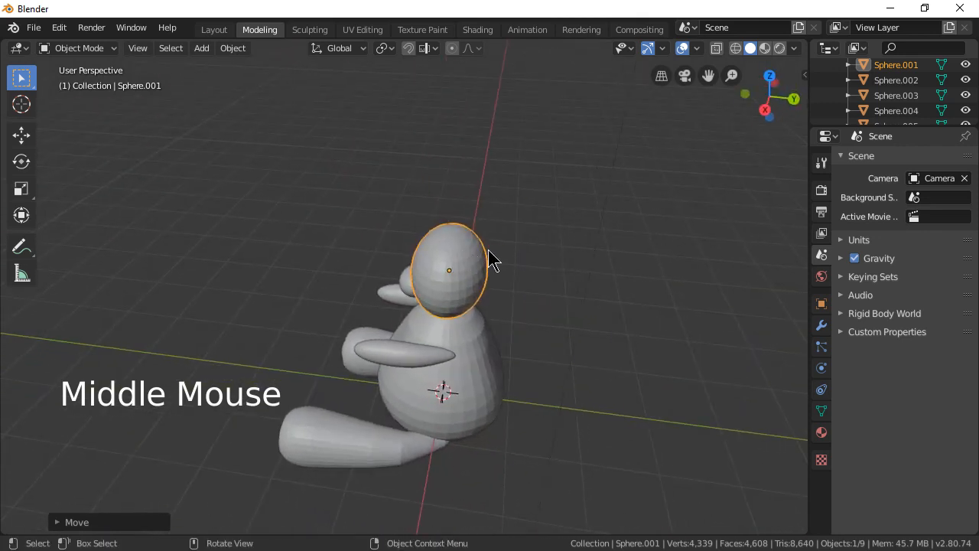
{"action": "key", "text": "s"}
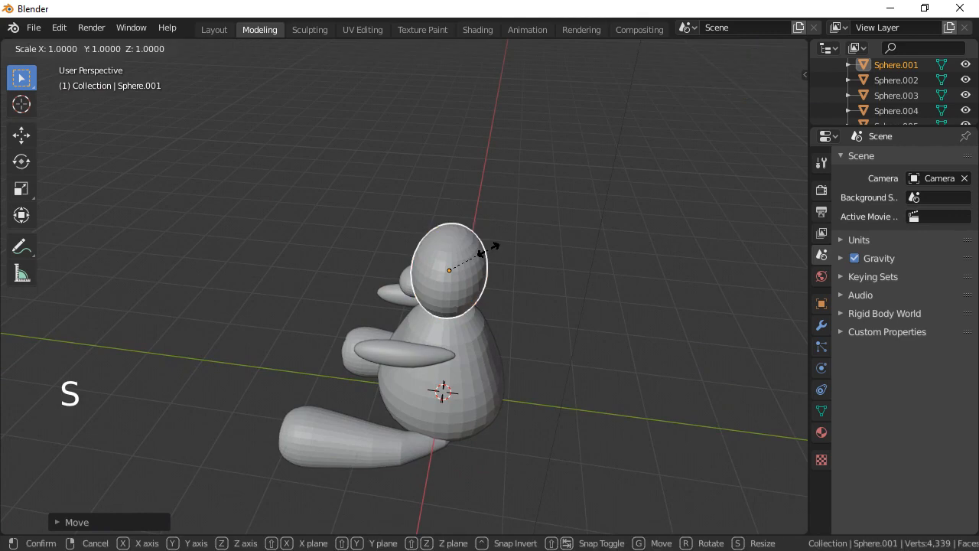
{"action": "key", "text": "y"}
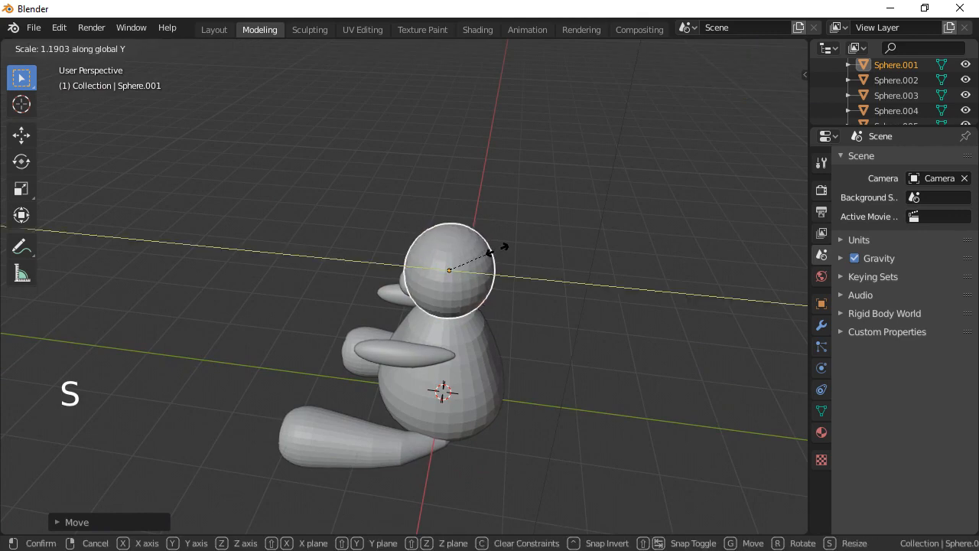
{"action": "left_click", "coordinate": [496, 260]}
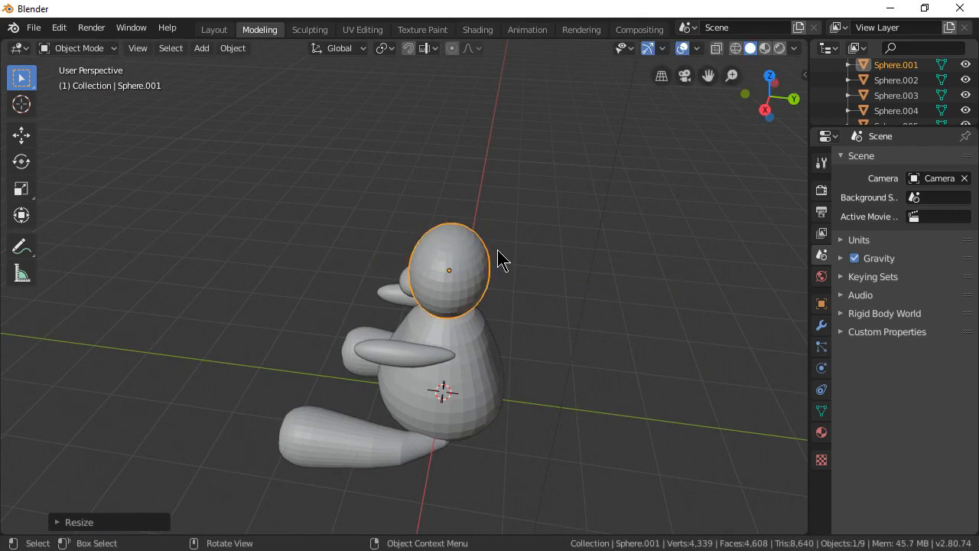
Raise the head's topmost vertex slightly along global Z in Edit Mode, using smooth proportional editing with size 0.75.
{"action": "middle_click_drag", "start_coordinate": [497, 250], "coordinate": [604, 284]}
{"action": "scroll", "coordinate": [531, 247], "scroll_direction": "up", "scroll_amount": 2}
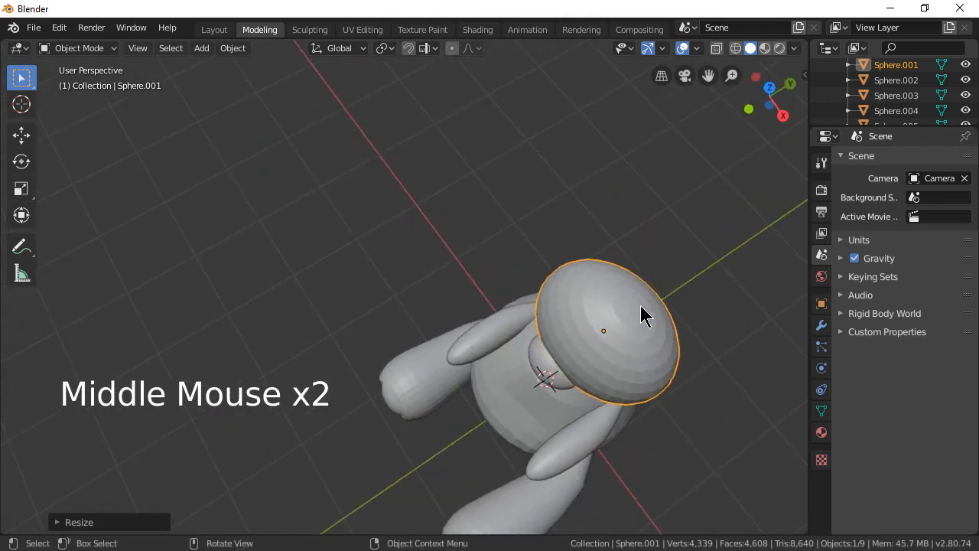
{"action": "key", "text": "Tab"}
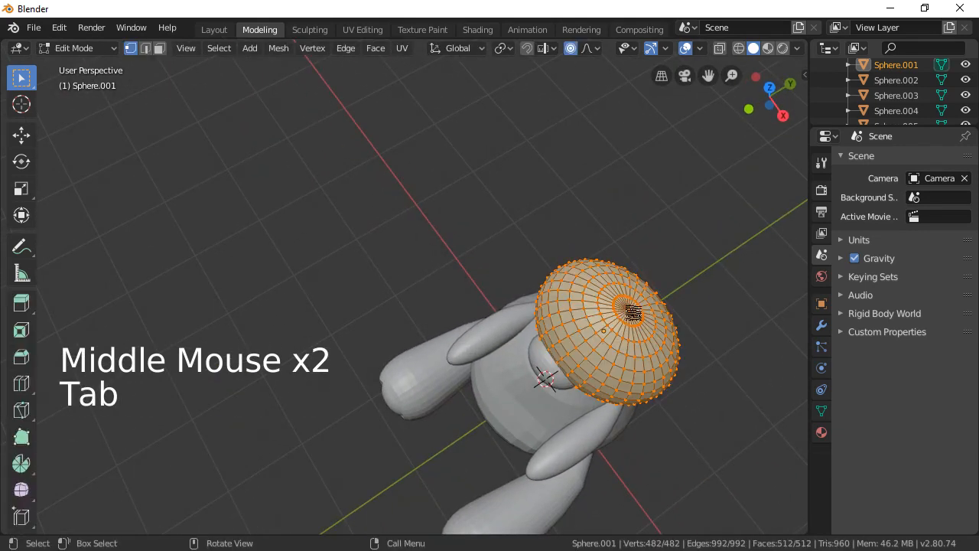
{"action": "left_click", "coordinate": [631, 310]}
{"action": "middle_click_drag", "start_coordinate": [665, 321], "coordinate": [663, 237]}
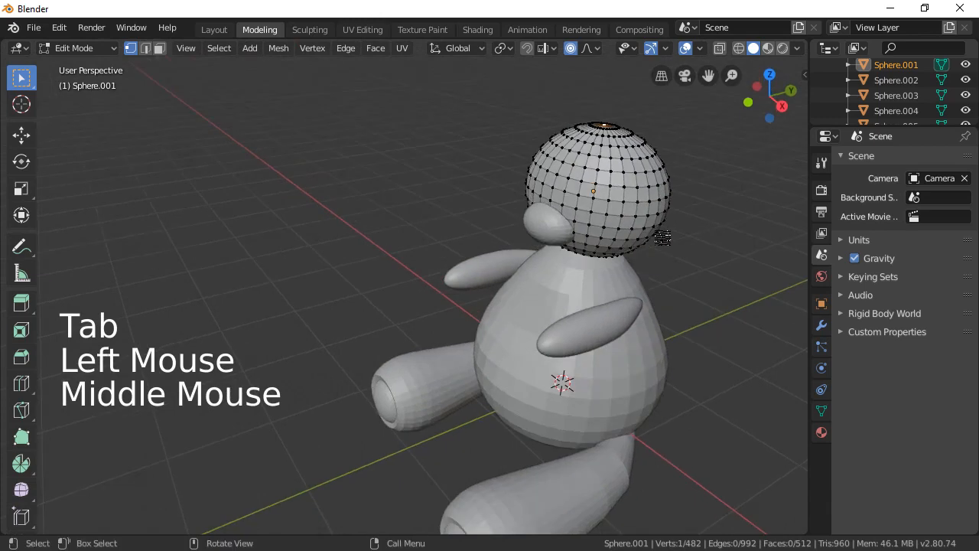
{"action": "key", "text": "g"}
{"action": "key", "text": "z"}
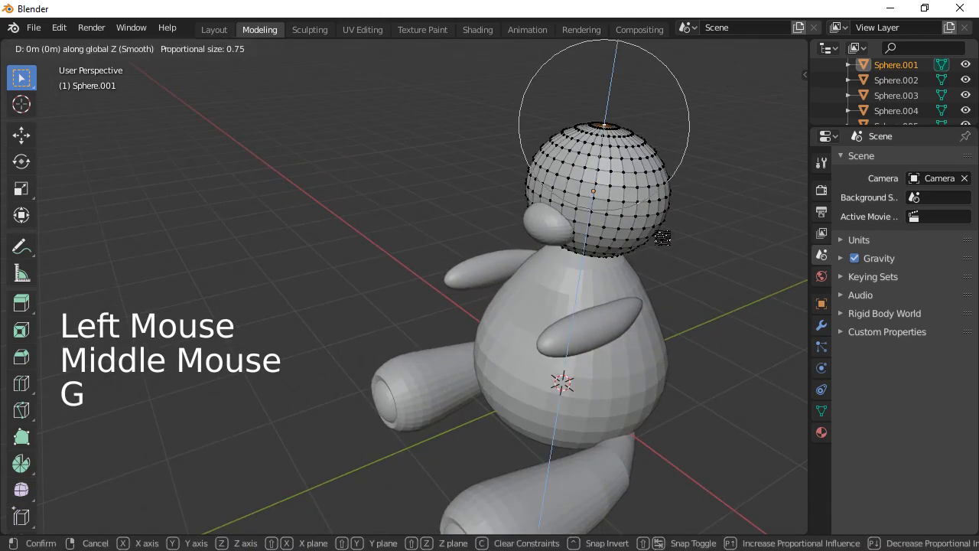
{"action": "left_click", "coordinate": [663, 229]}
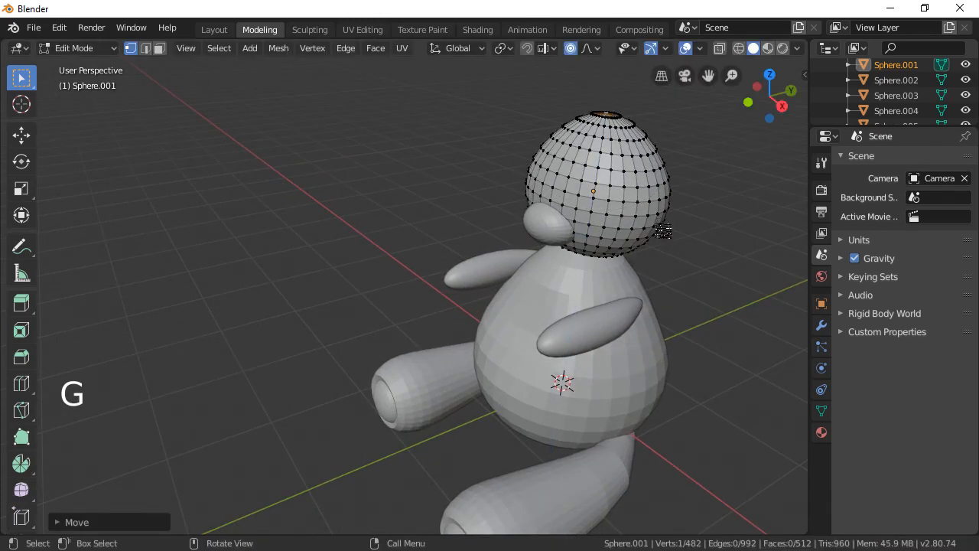
Add a UV sphere at the 3D cursor while in the head's Edit Mode.
{"action": "scroll", "coordinate": [680, 248], "scroll_direction": "down", "scroll_amount": 3}
{"action": "middle_click_drag", "start_coordinate": [680, 248], "coordinate": [748, 202]}
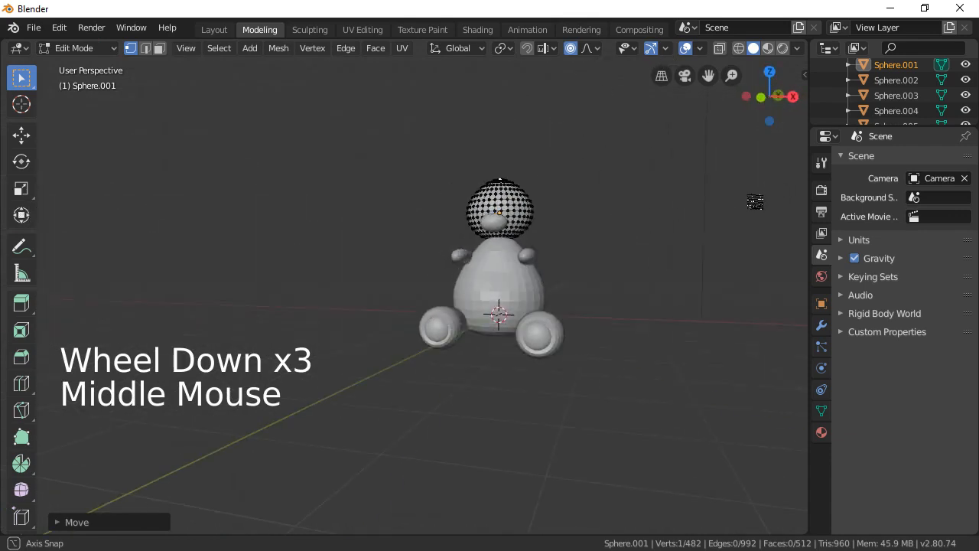
{"action": "scroll", "coordinate": [667, 236], "scroll_direction": "up", "scroll_amount": 2}
{"action": "middle_click_drag", "start_coordinate": [671, 244], "coordinate": [584, 273]}
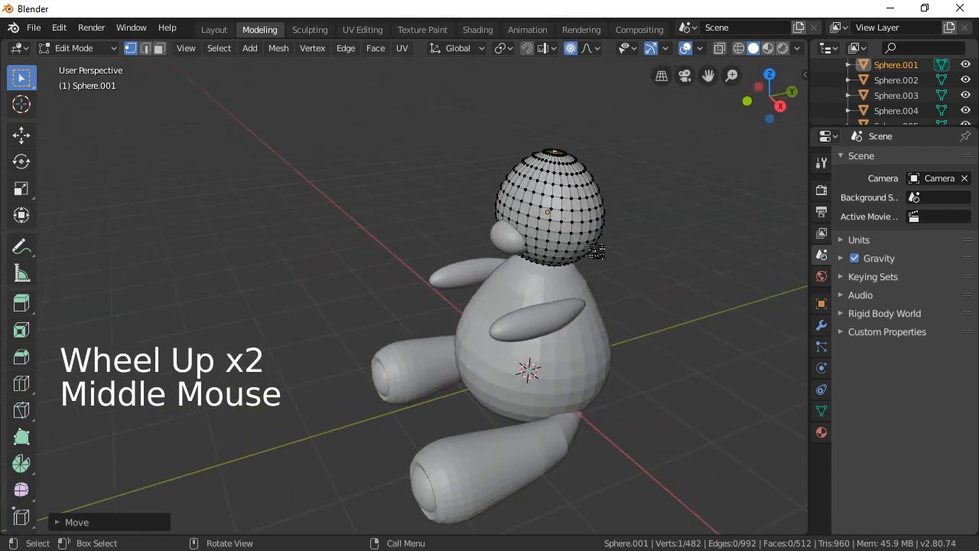
{"action": "scroll", "coordinate": [597, 252], "scroll_direction": "up", "scroll_amount": 2}
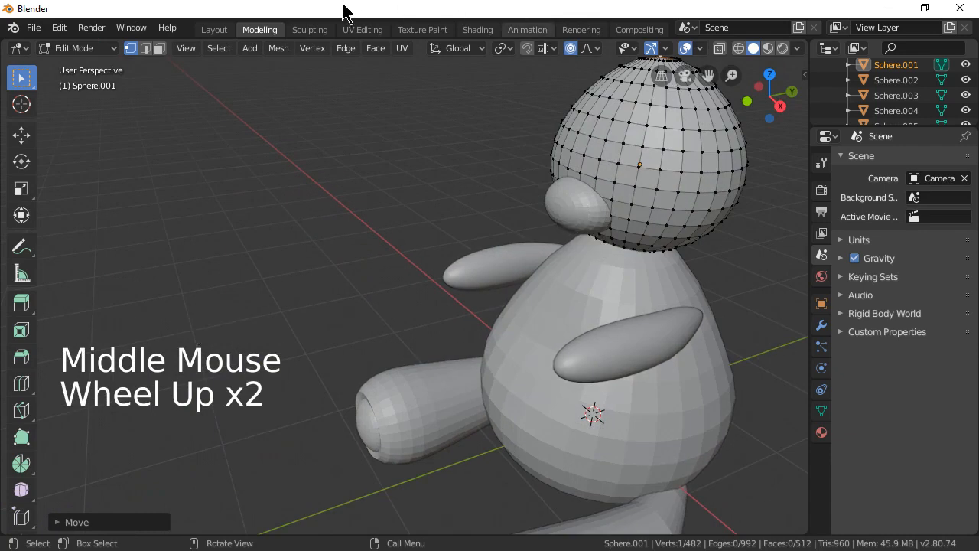
{"action": "left_click", "coordinate": [275, 49]}
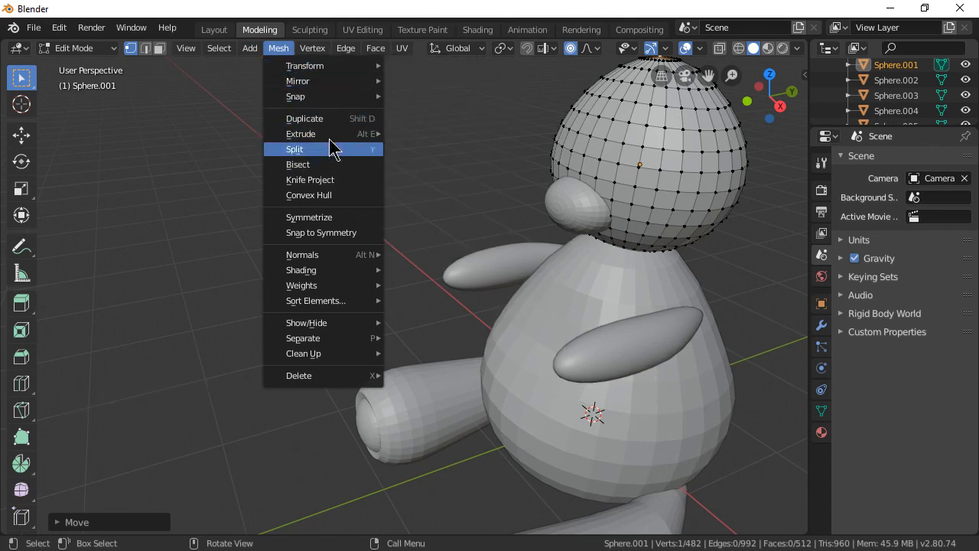
{"action": "mouse_move", "coordinate": [249, 47]}
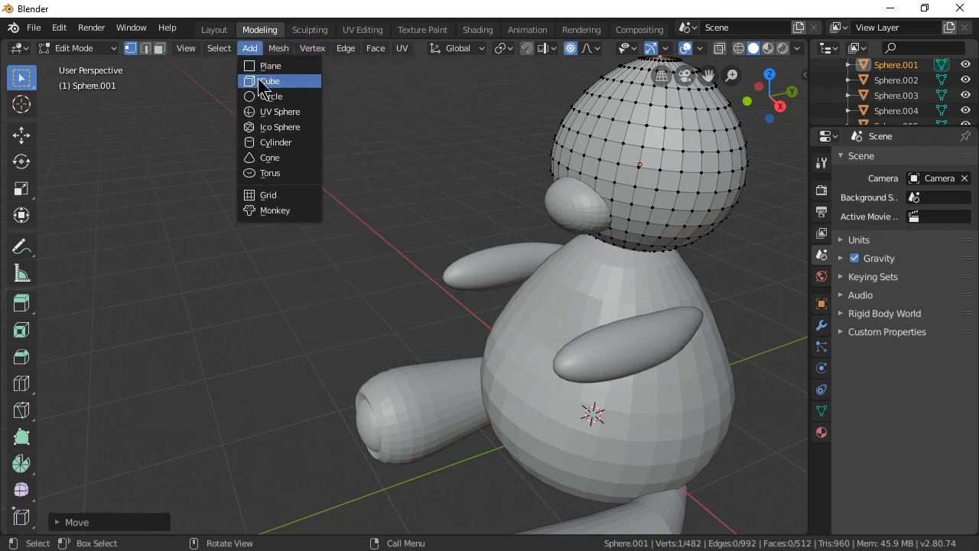
{"action": "left_click", "coordinate": [299, 113]}
{"action": "scroll", "coordinate": [513, 188], "scroll_direction": "down", "scroll_amount": 2}
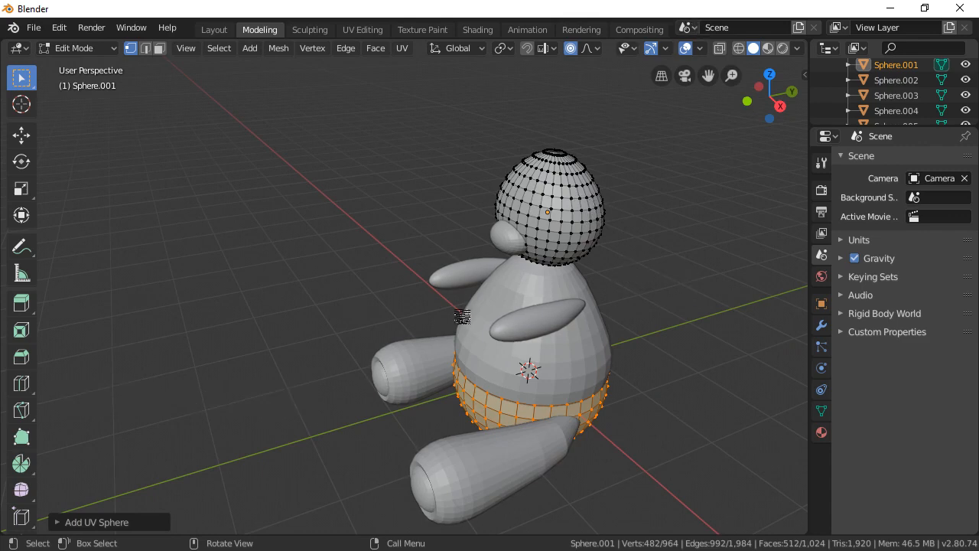
Separate the selected new sphere from the head into its own object and return to Object Mode.
{"action": "key", "text": "p"}
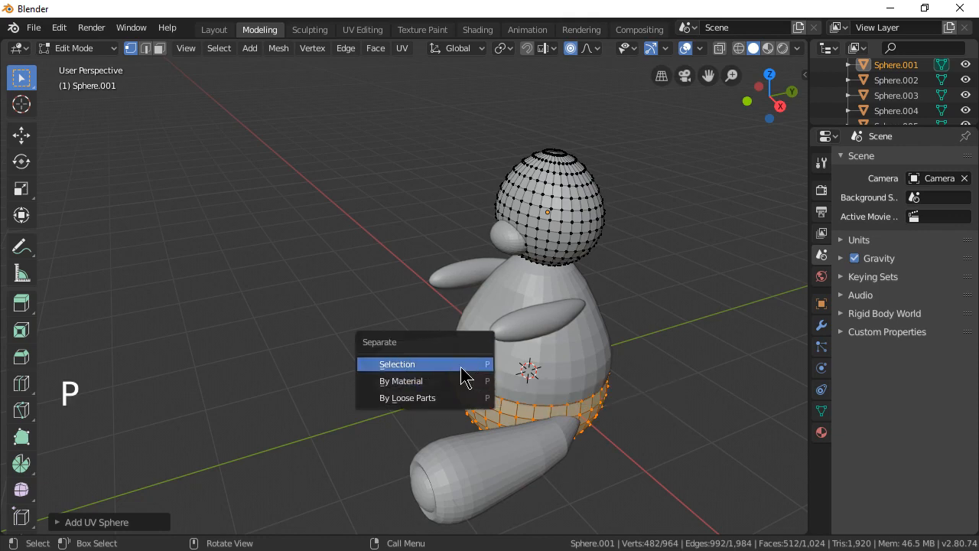
{"action": "left_click", "coordinate": [463, 365]}
{"action": "key", "text": "Tab"}
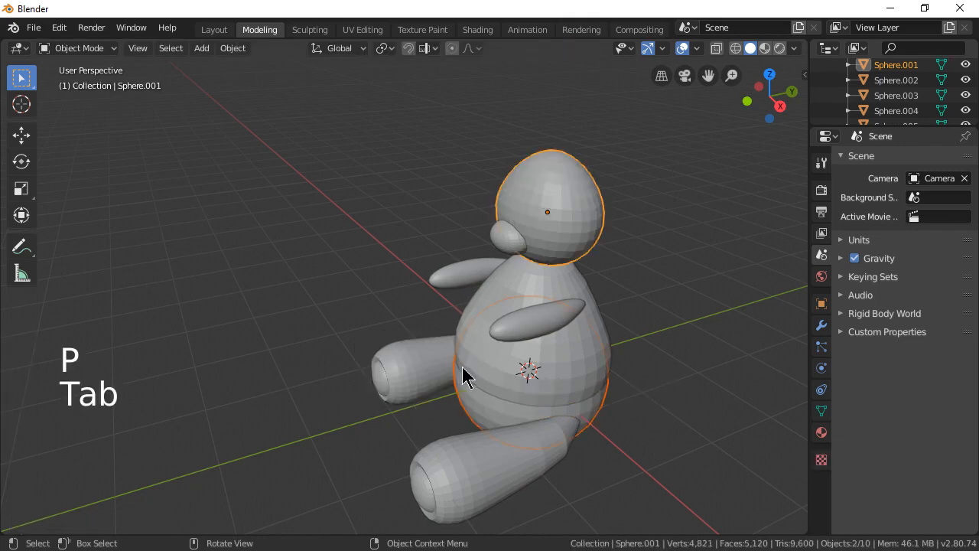
Move the separated sphere about 2.4 m in the negative global X direction, out of the body.
{"action": "left_click", "coordinate": [514, 413]}
{"action": "middle_click_drag", "start_coordinate": [606, 421], "coordinate": [733, 420]}
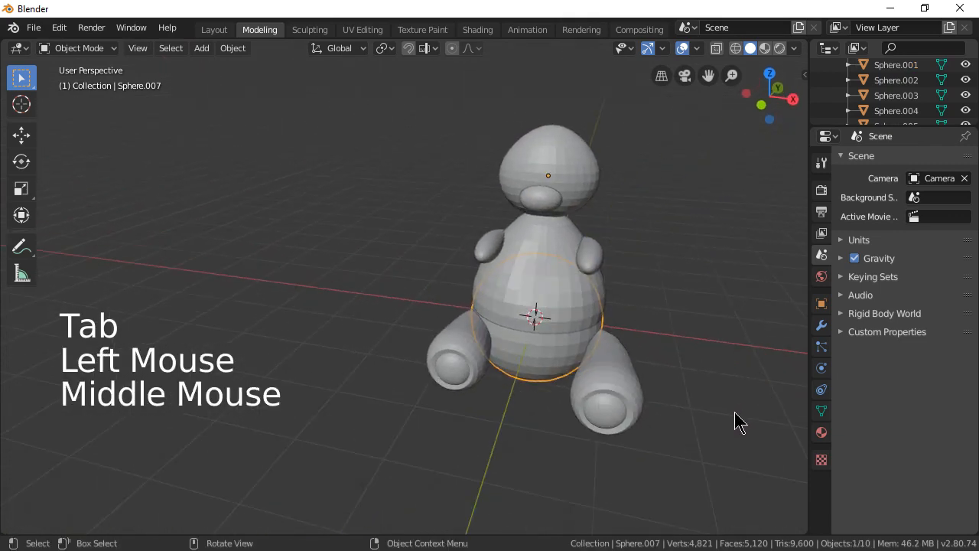
{"action": "key", "text": "g"}
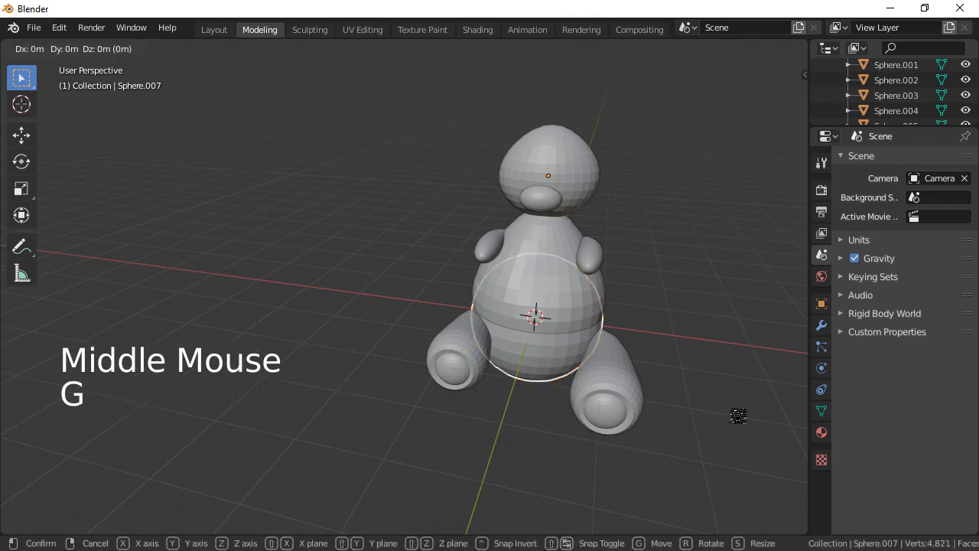
{"action": "key", "text": "x"}
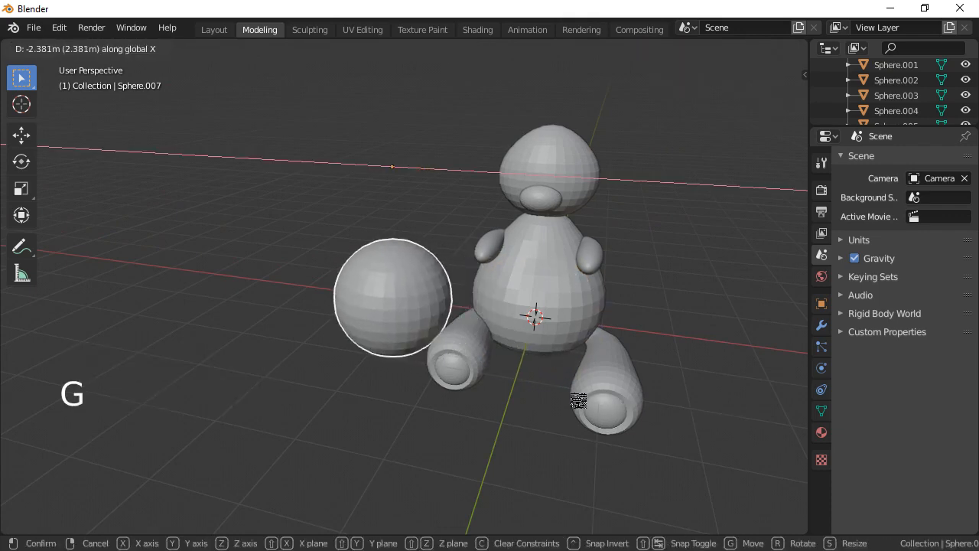
{"action": "left_click", "coordinate": [574, 397]}
Rotate the separated sphere 90 degrees about global X.
{"action": "middle_click_drag", "start_coordinate": [648, 359], "coordinate": [595, 399]}
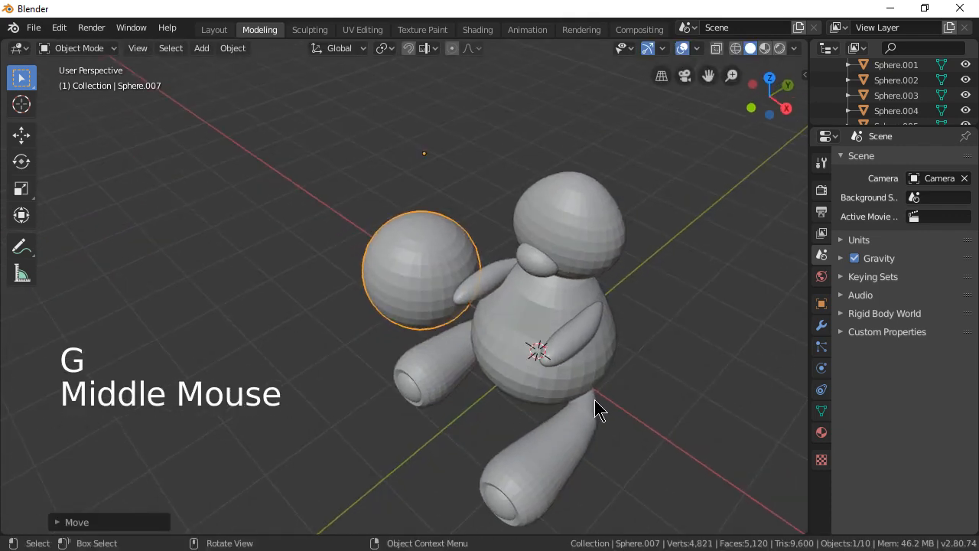
{"action": "key", "text": "r"}
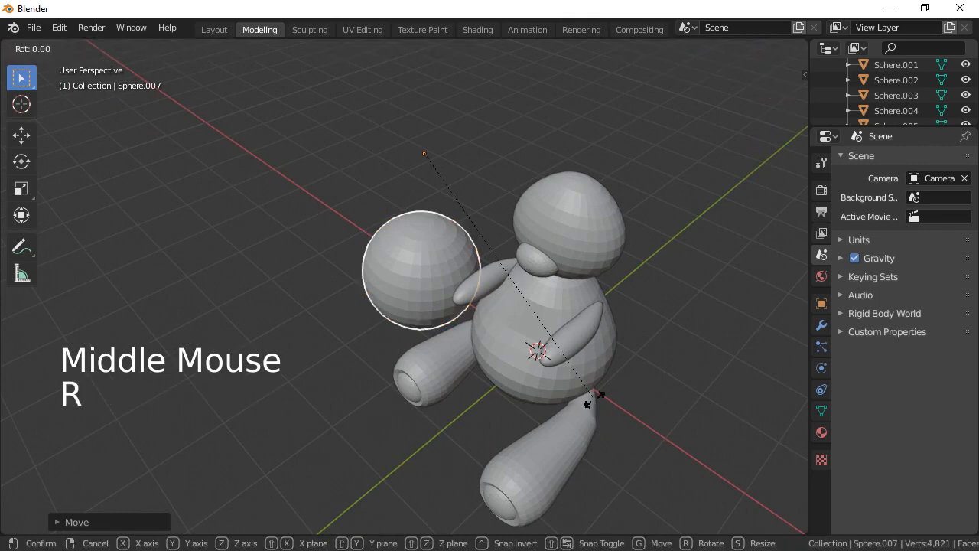
{"action": "type", "text": "x"}
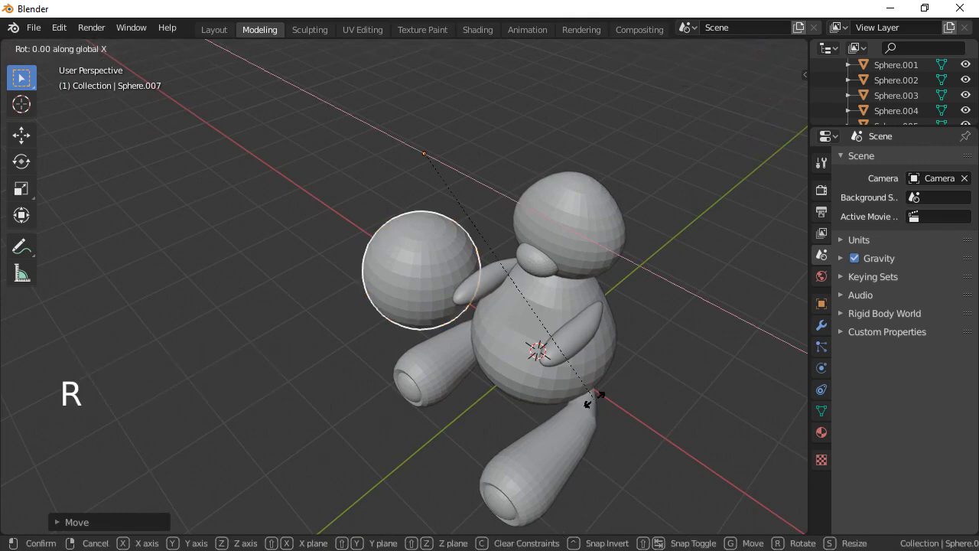
{"action": "type", "text": "90"}
{"action": "key", "text": "Return"}
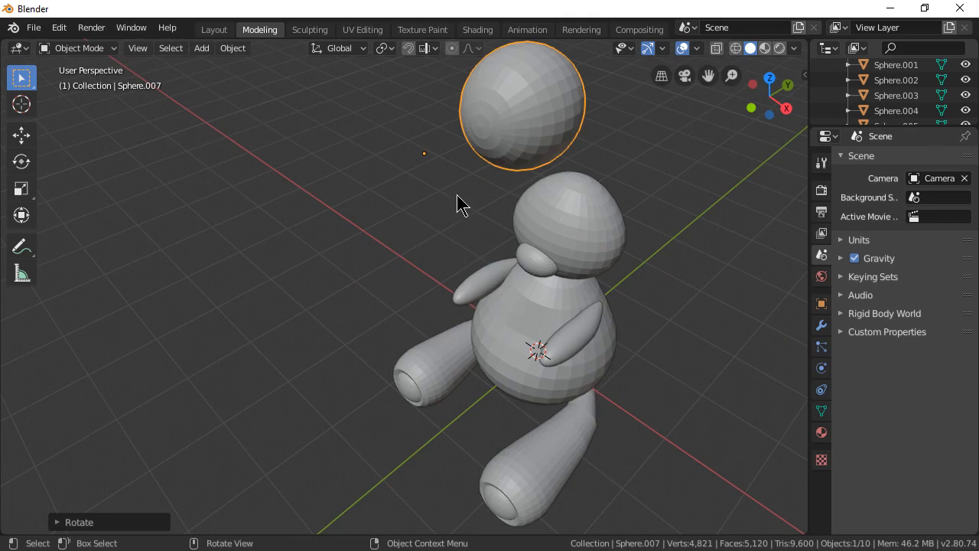
Set the rotated sphere's origin to its center of mass (surface).
{"action": "middle_click_drag", "start_coordinate": [448, 221], "coordinate": [425, 396], "text": "shift"}
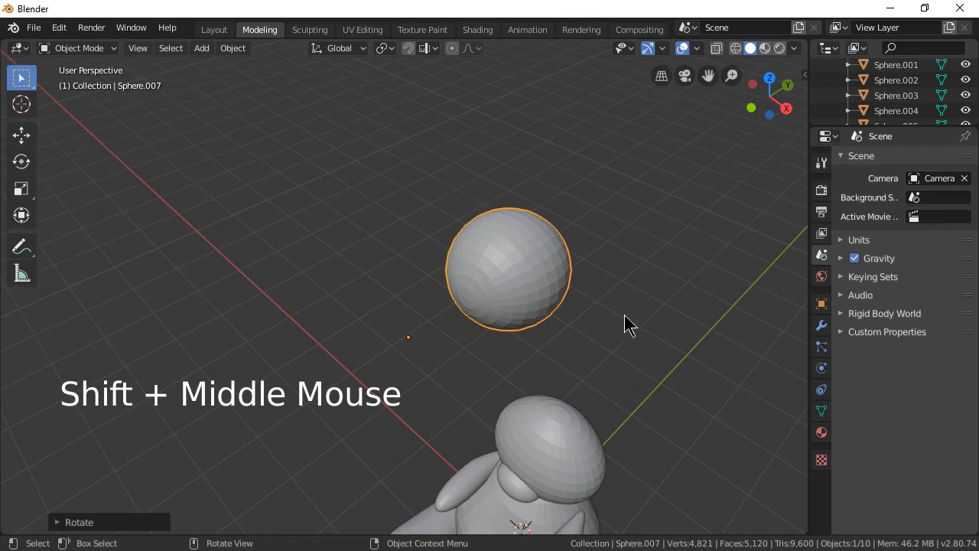
{"action": "middle_click_drag", "start_coordinate": [564, 437], "coordinate": [493, 462]}
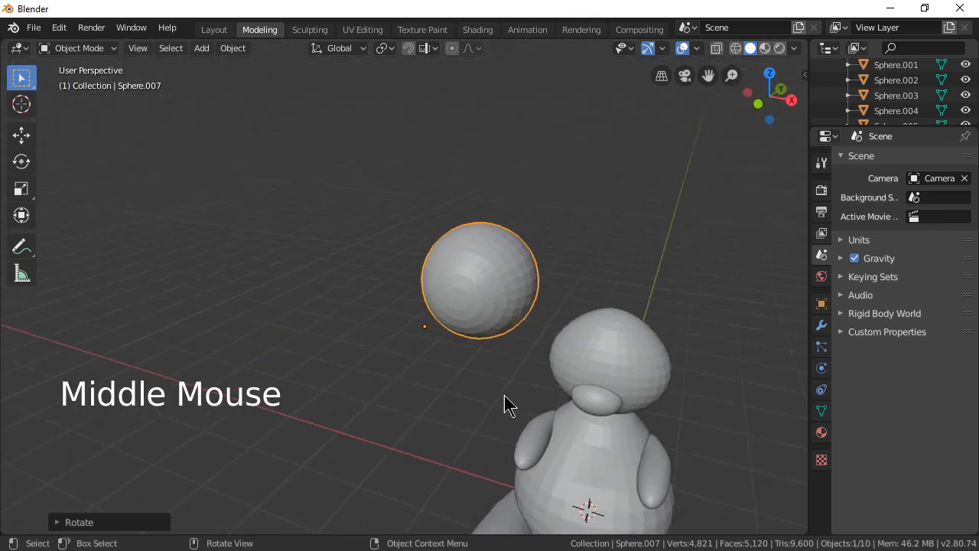
{"action": "left_click", "coordinate": [232, 48]}
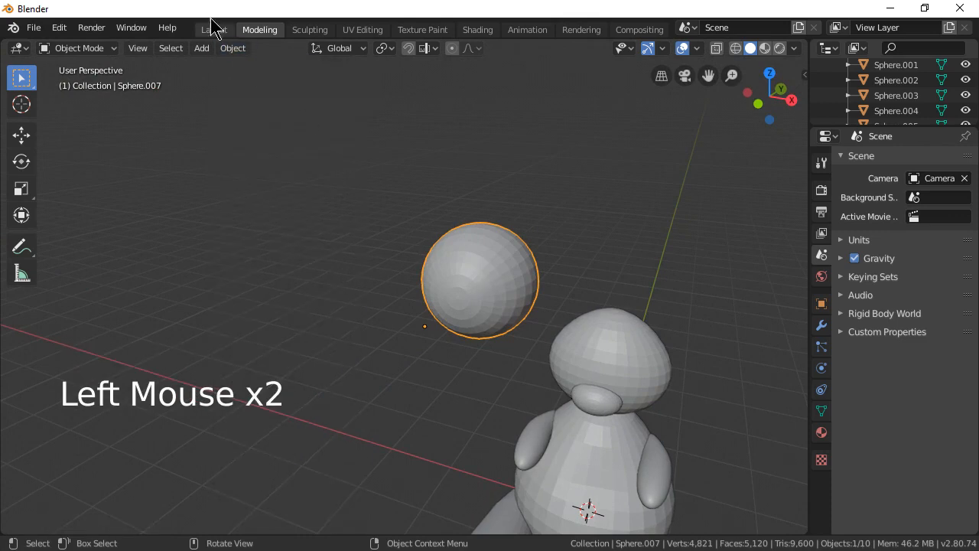
{"action": "left_click", "coordinate": [233, 49]}
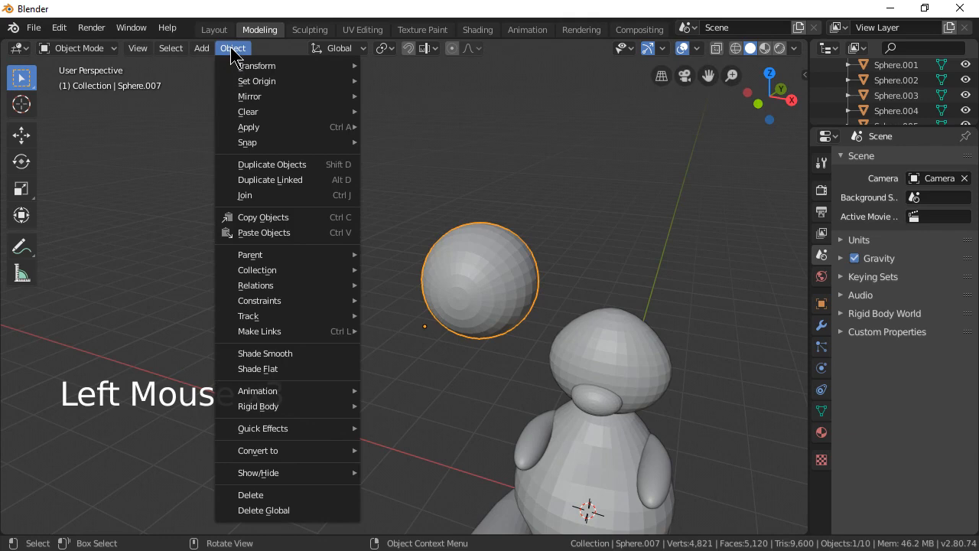
{"action": "mouse_move", "coordinate": [253, 80]}
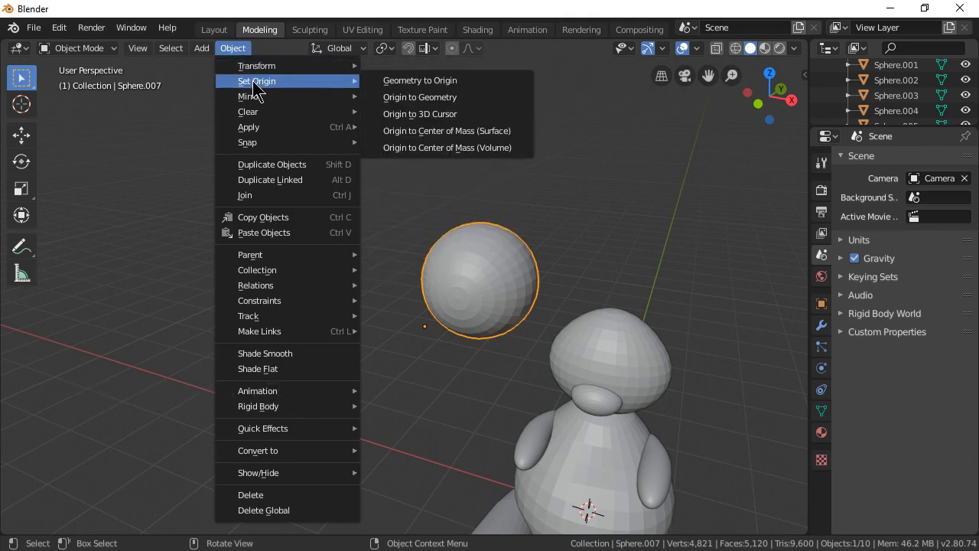
{"action": "left_click", "coordinate": [498, 131]}
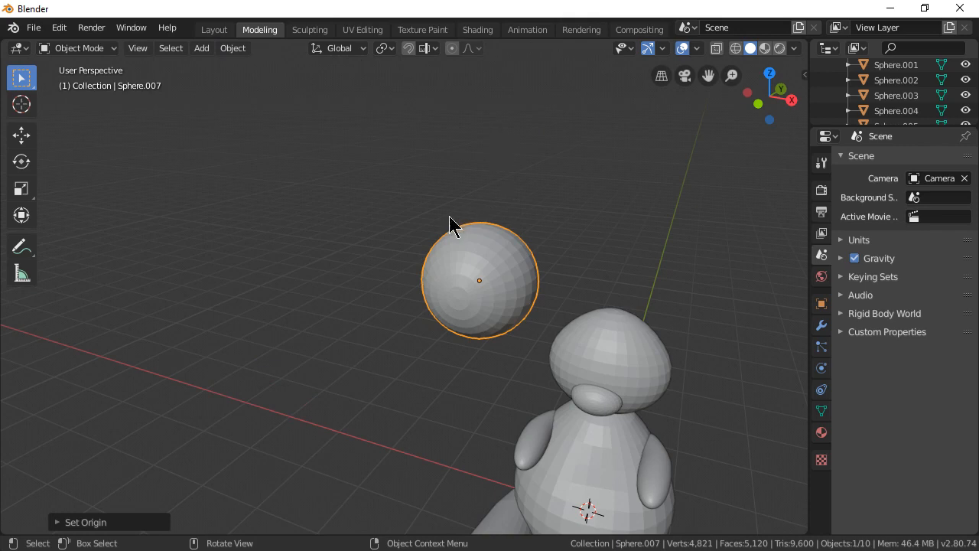
Flatten the sphere into a thick disc by scaling it down along global Y.
{"action": "middle_click_drag", "start_coordinate": [579, 294], "coordinate": [544, 310]}
{"action": "scroll", "coordinate": [542, 308], "scroll_direction": "up", "scroll_amount": 2}
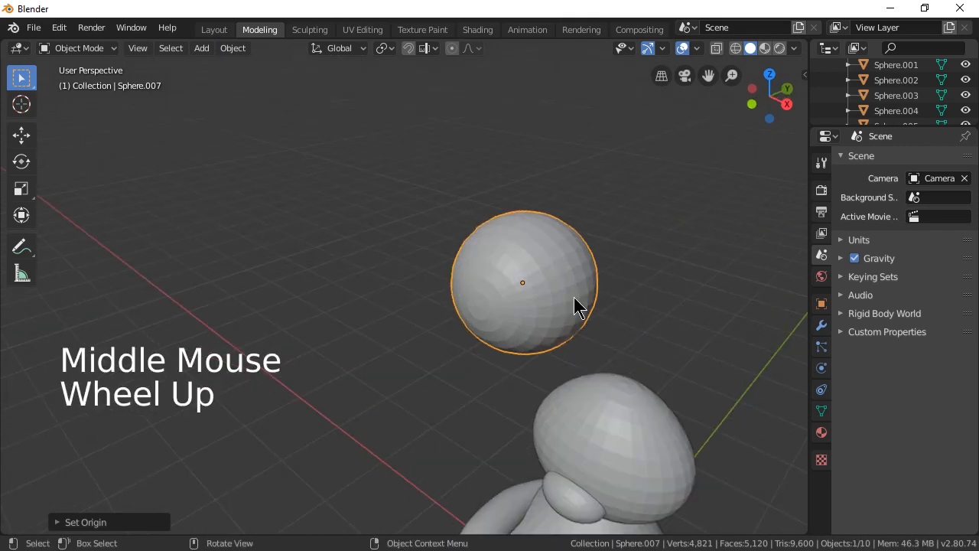
{"action": "left_click", "coordinate": [564, 295]}
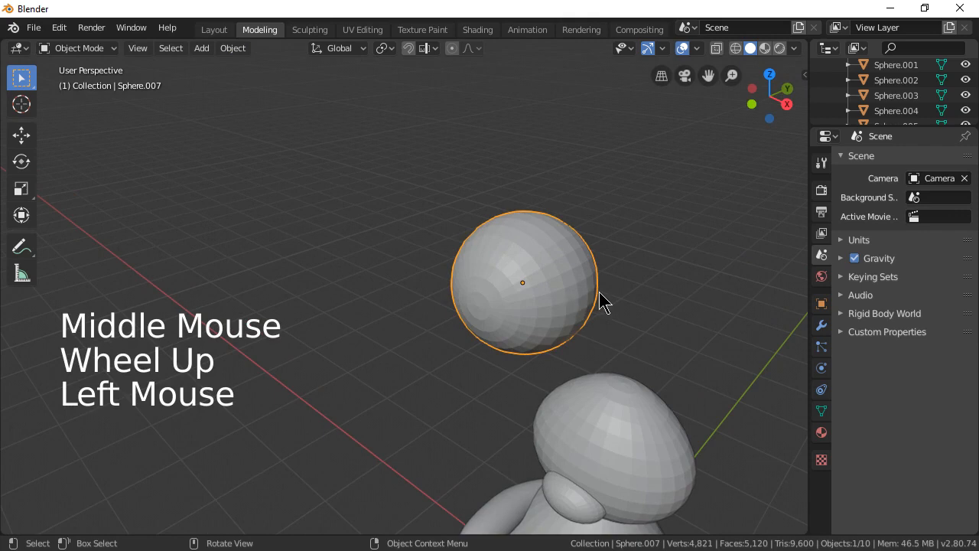
{"action": "left_click", "coordinate": [574, 295]}
{"action": "key", "text": "s"}
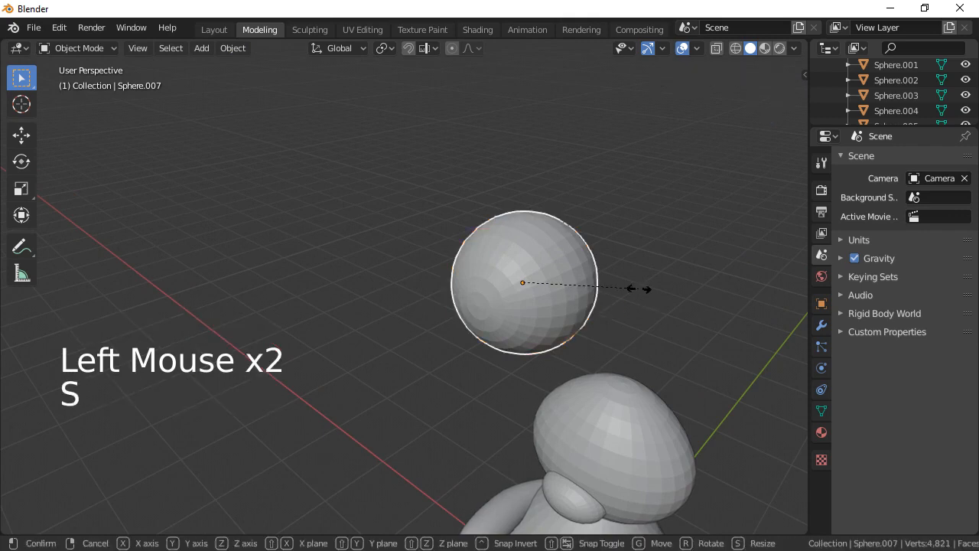
{"action": "key", "text": "y"}
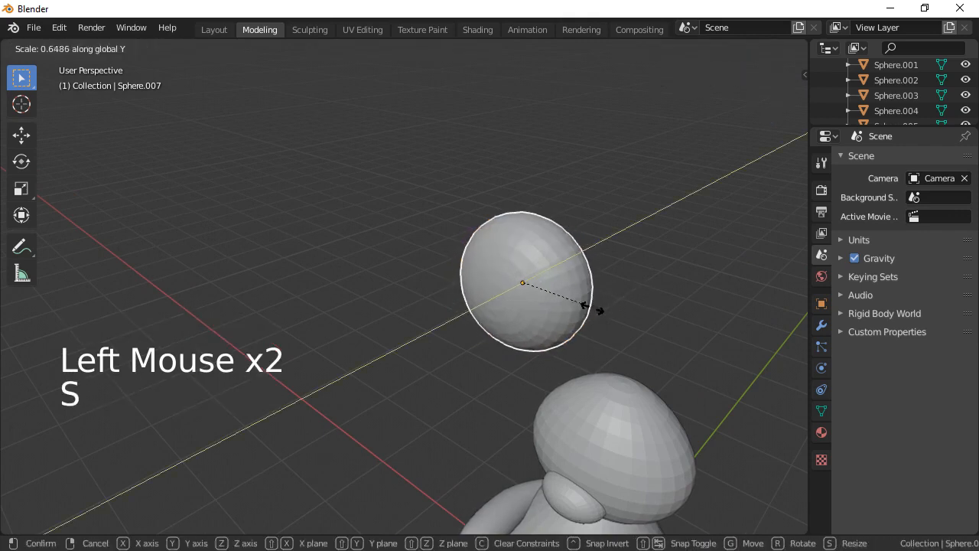
{"action": "left_click", "coordinate": [537, 322]}
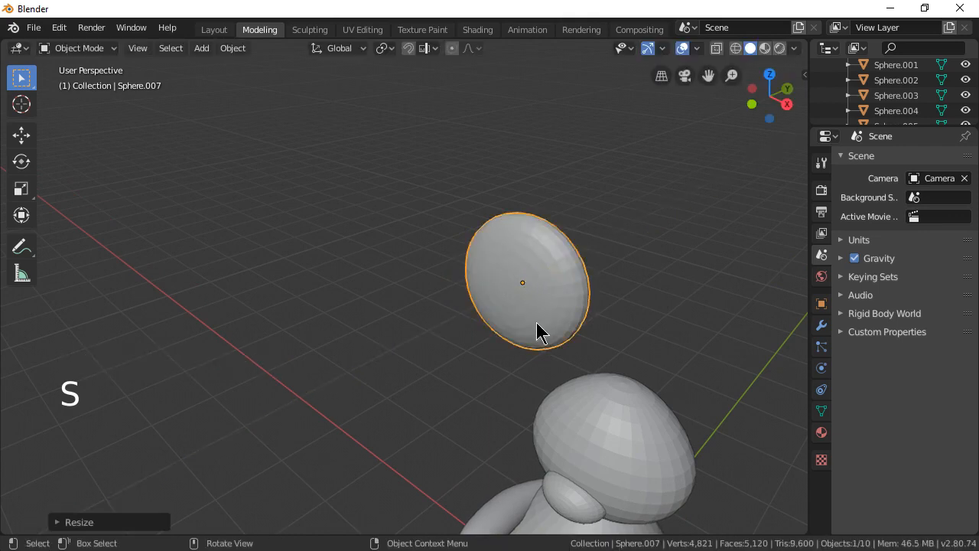
Push the disc's front centre vertex inward along global Y in Edit Mode, using smooth proportional editing with size 0.75, to form a hollow.
{"action": "middle_click_drag", "start_coordinate": [643, 294], "coordinate": [594, 284]}
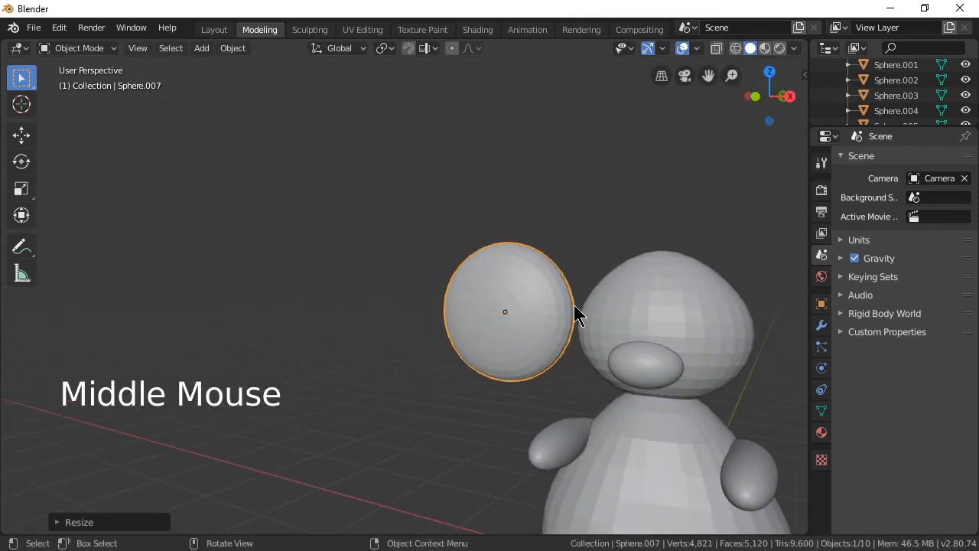
{"action": "key", "text": "Tab"}
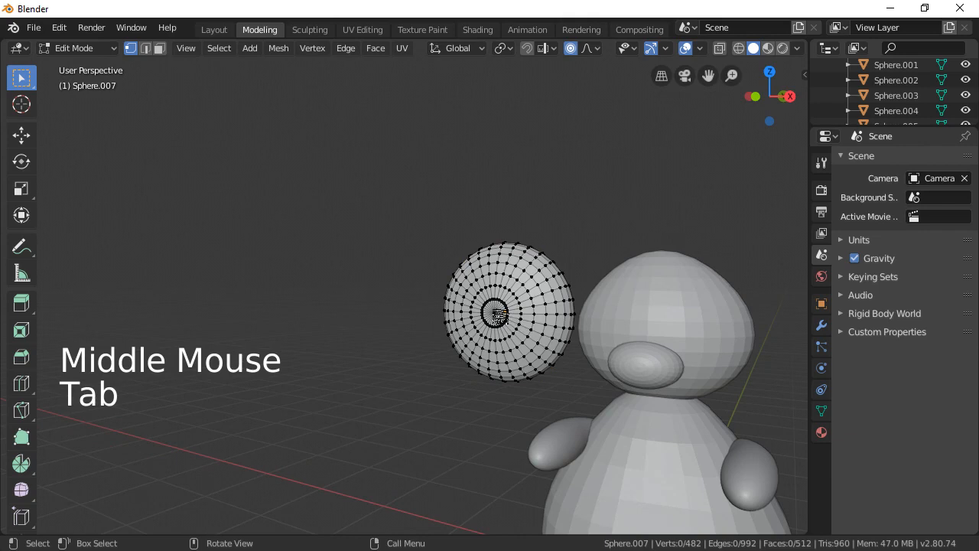
{"action": "left_click", "coordinate": [495, 313]}
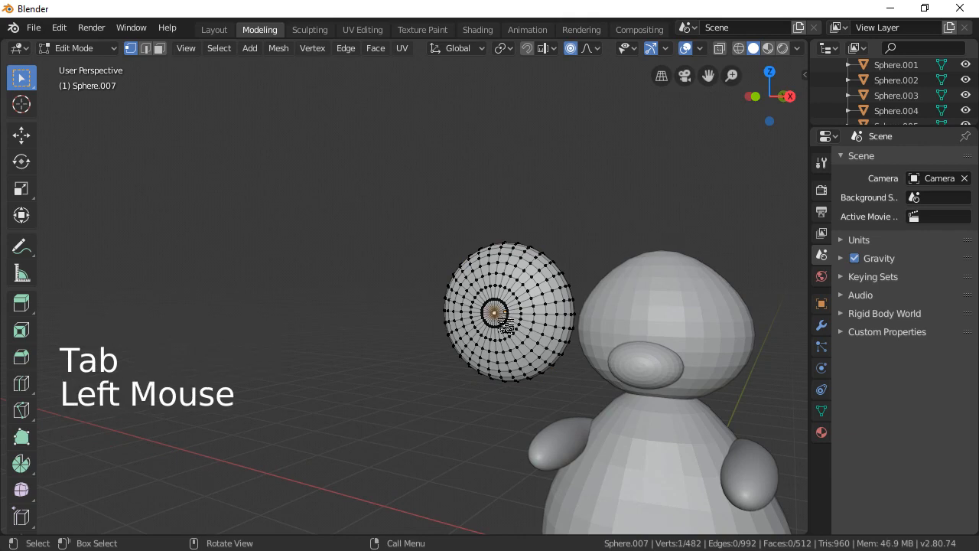
{"action": "key", "text": "g"}
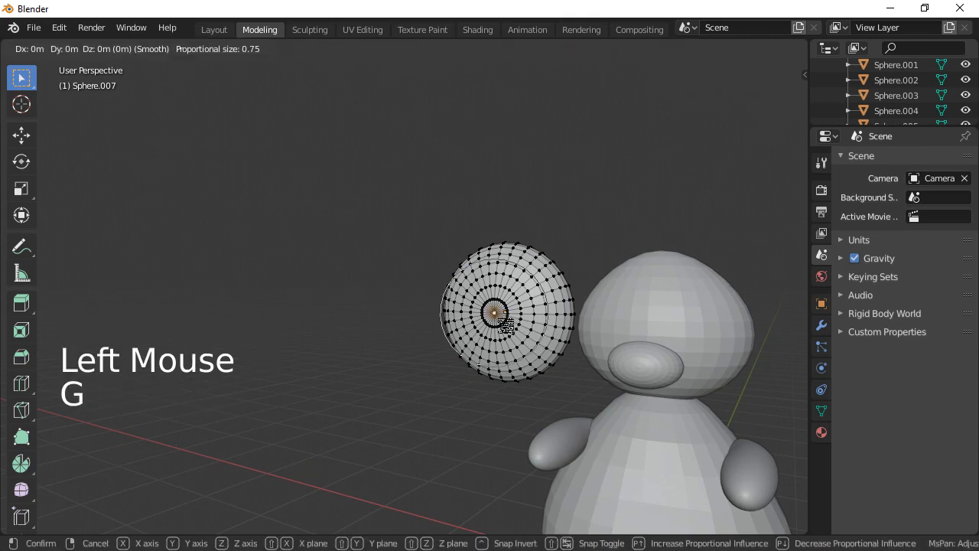
{"action": "key", "text": "y"}
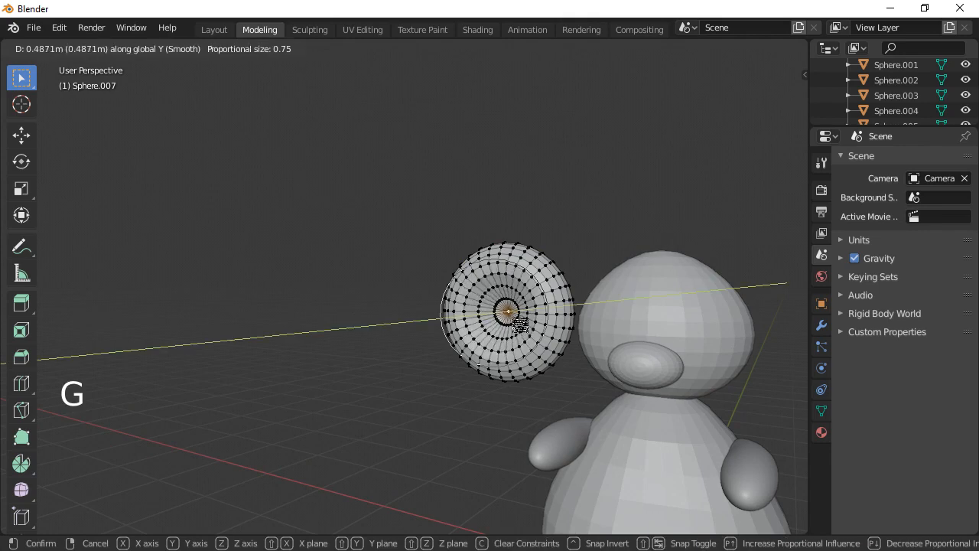
{"action": "left_click", "coordinate": [525, 324]}
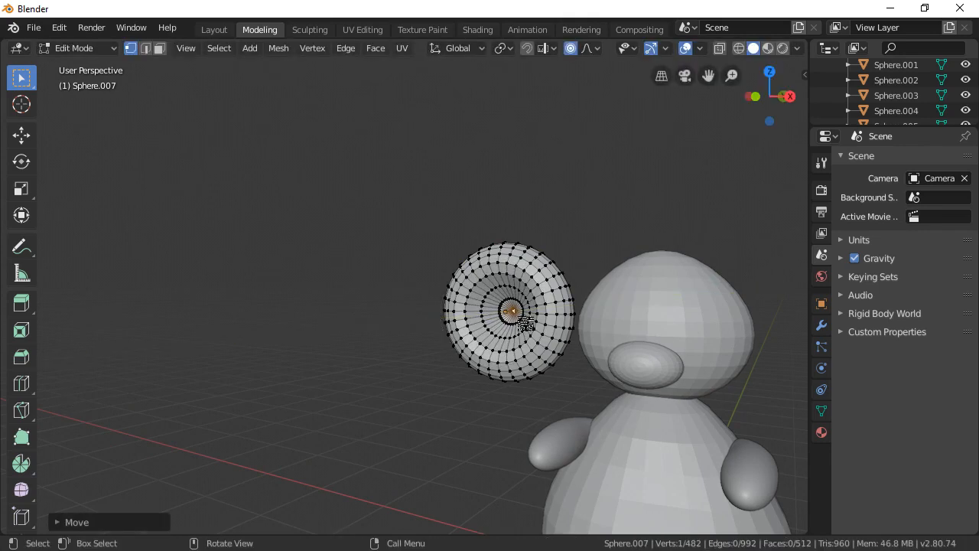
Lower the hollow's centre vertex about 0.18 m along global Z with smooth proportional editing at size 0.75.
{"action": "key", "text": "g"}
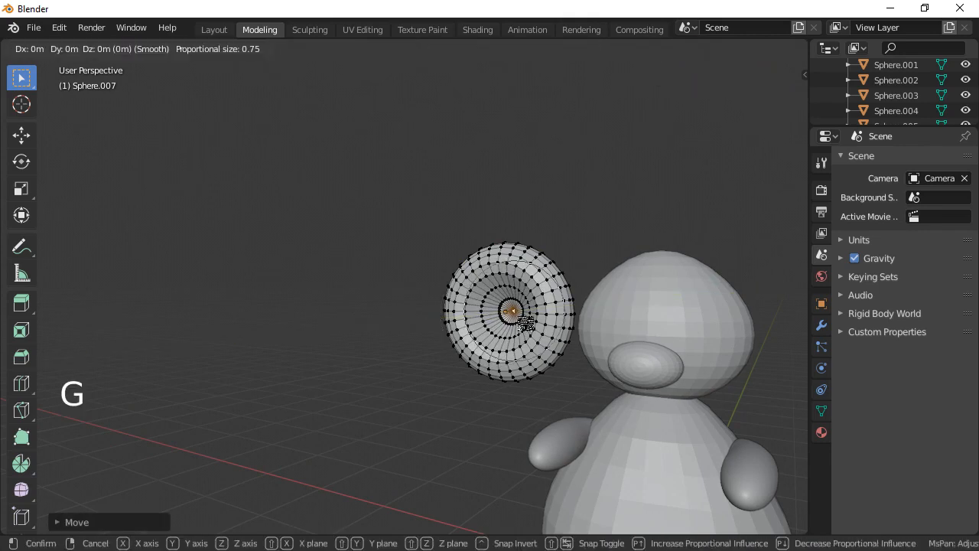
{"action": "key", "text": "z"}
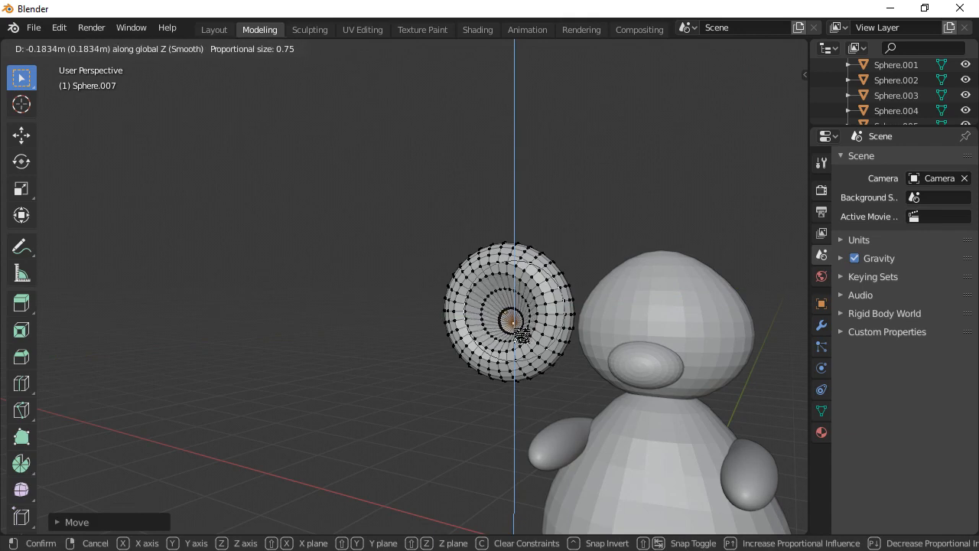
{"action": "left_click", "coordinate": [523, 336]}
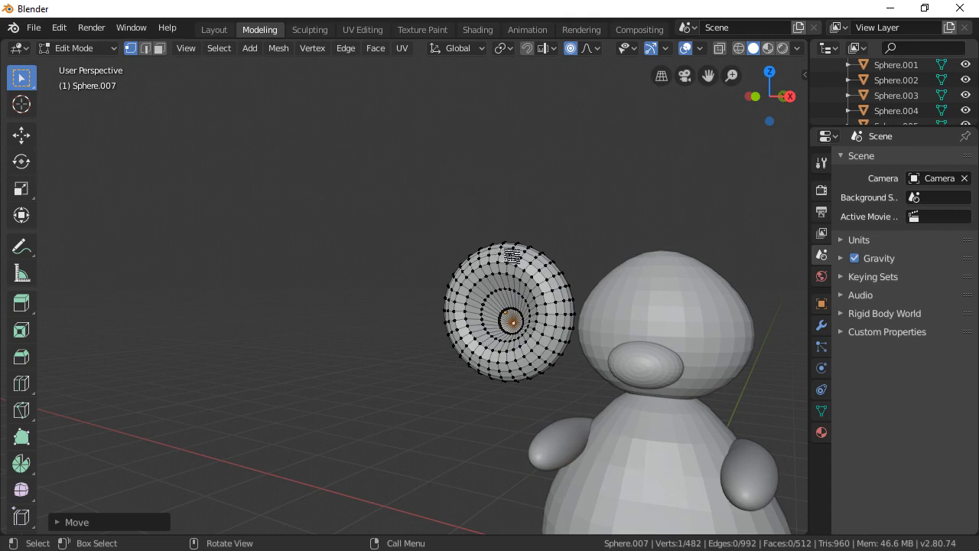
Pull the disc's upper rim vertex upward about 0.3 m with an enlarged smooth proportional-editing radius, giving the ear an egg shape.
{"action": "left_click", "coordinate": [483, 259]}
{"action": "left_click", "coordinate": [496, 259]}
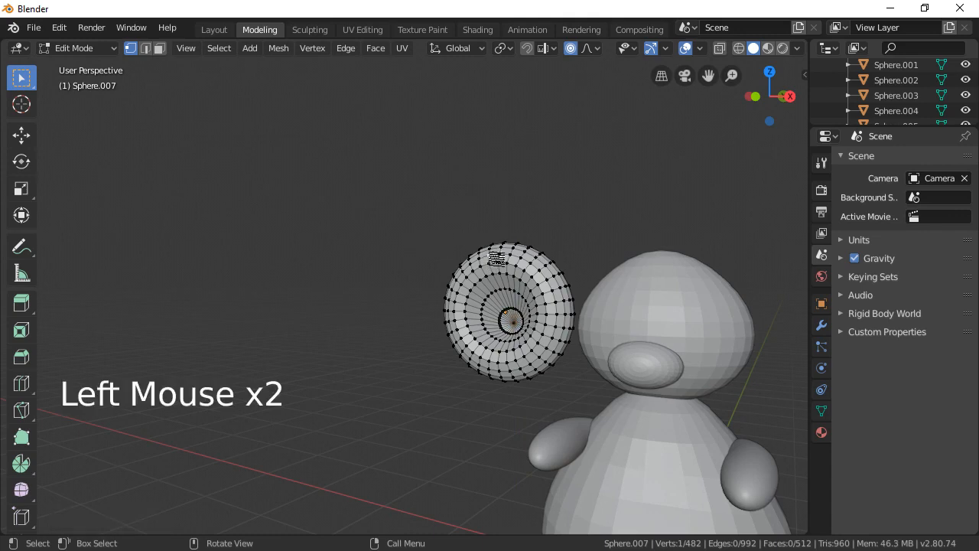
{"action": "key", "text": "g"}
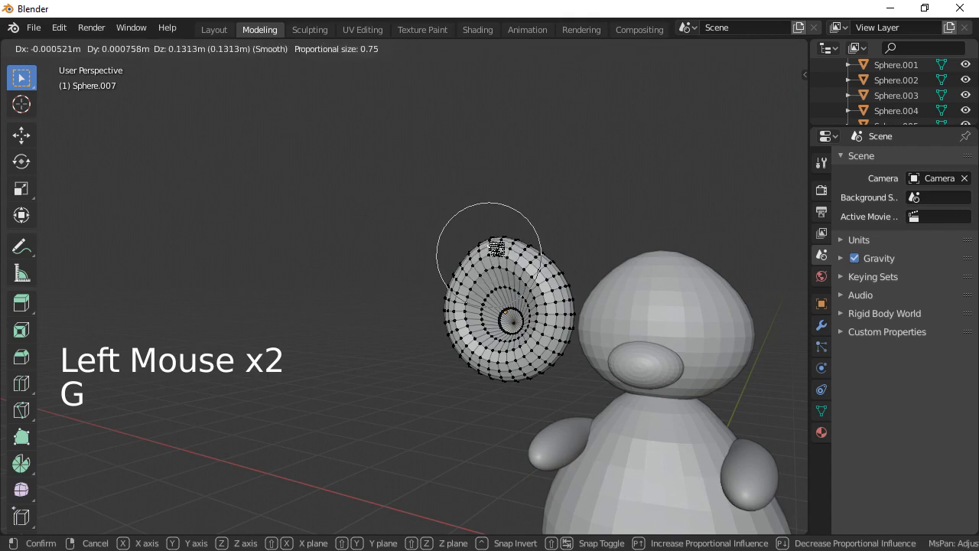
{"action": "scroll", "coordinate": [495, 239], "scroll_direction": "down", "scroll_amount": 3}
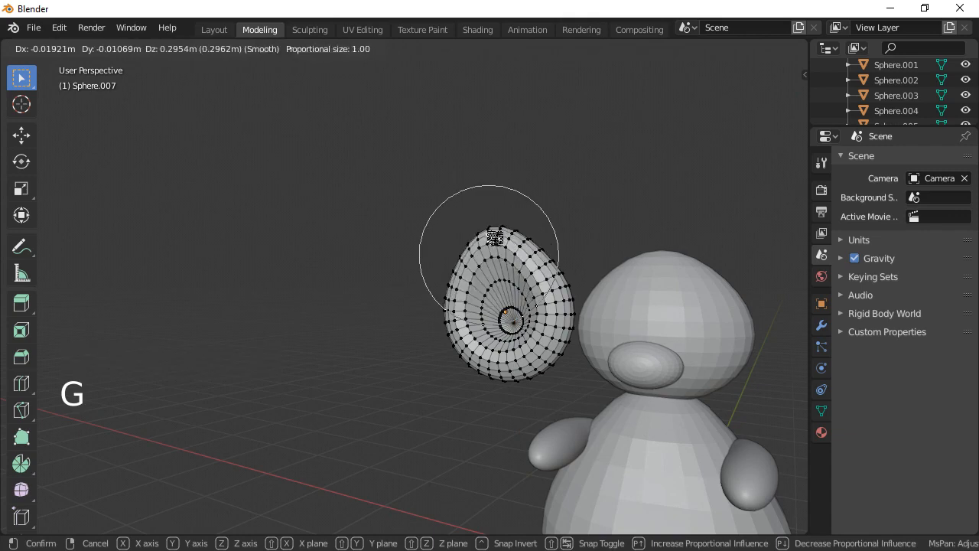
{"action": "scroll", "coordinate": [495, 239], "scroll_direction": "down", "scroll_amount": 2}
{"action": "left_click", "coordinate": [495, 239]}
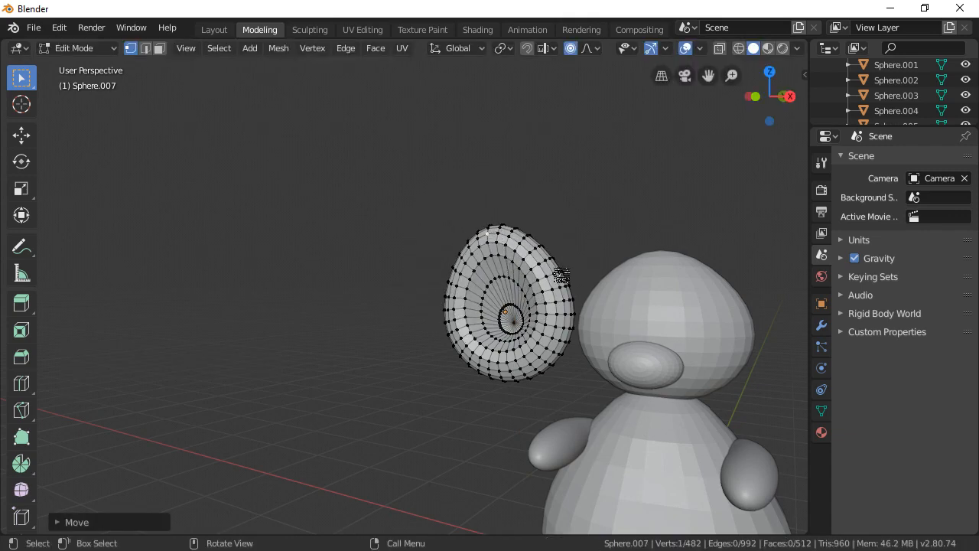
Return to Object Mode and scale the hollowed ear down uniformly.
{"action": "middle_click_drag", "start_coordinate": [586, 274], "coordinate": [525, 310]}
{"action": "key", "text": "Tab"}
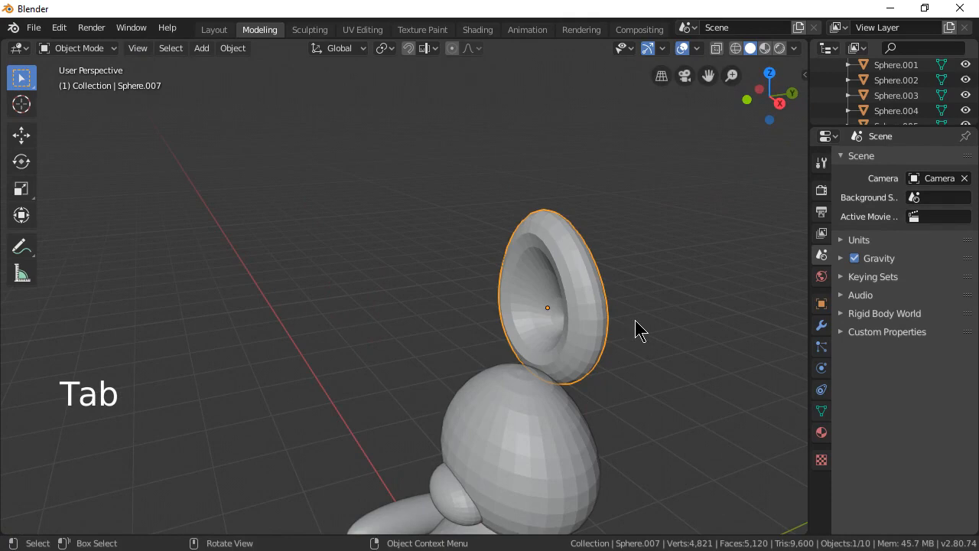
{"action": "key", "text": "s"}
{"action": "left_click", "coordinate": [592, 320]}
Move the ear about -1.54 m along global Y, in line with the head.
{"action": "middle_click_drag", "start_coordinate": [594, 324], "coordinate": [599, 367]}
{"action": "scroll", "coordinate": [596, 366], "scroll_direction": "down", "scroll_amount": 3}
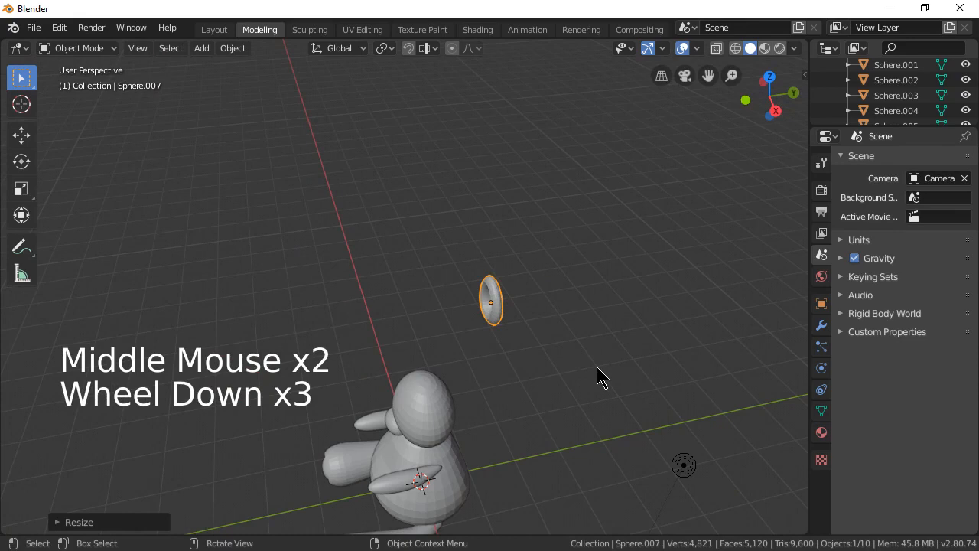
{"action": "key", "text": "g"}
{"action": "key", "text": "y"}
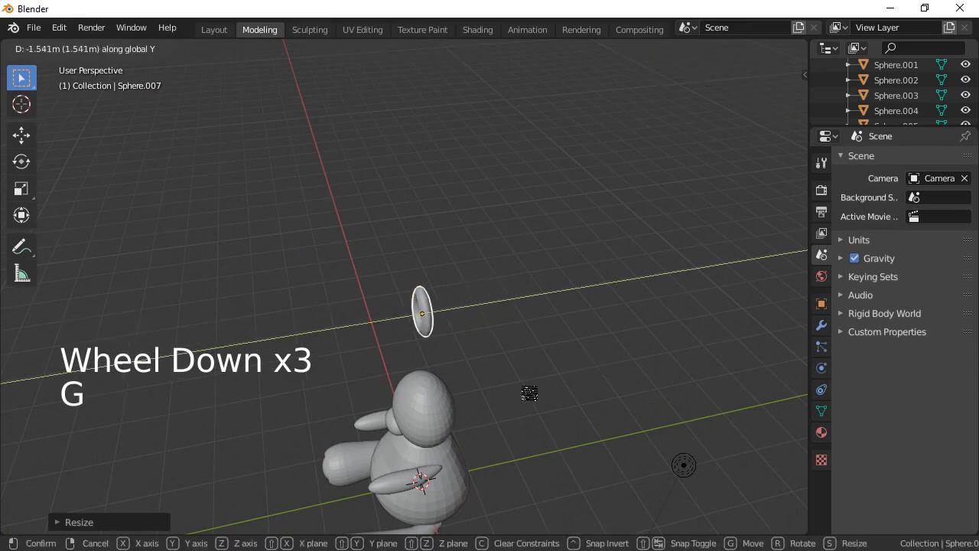
{"action": "left_click", "coordinate": [520, 407]}
Move the ear about 1.56 m along global X so it overlaps the side of the head.
{"action": "middle_click_drag", "start_coordinate": [521, 400], "coordinate": [618, 336]}
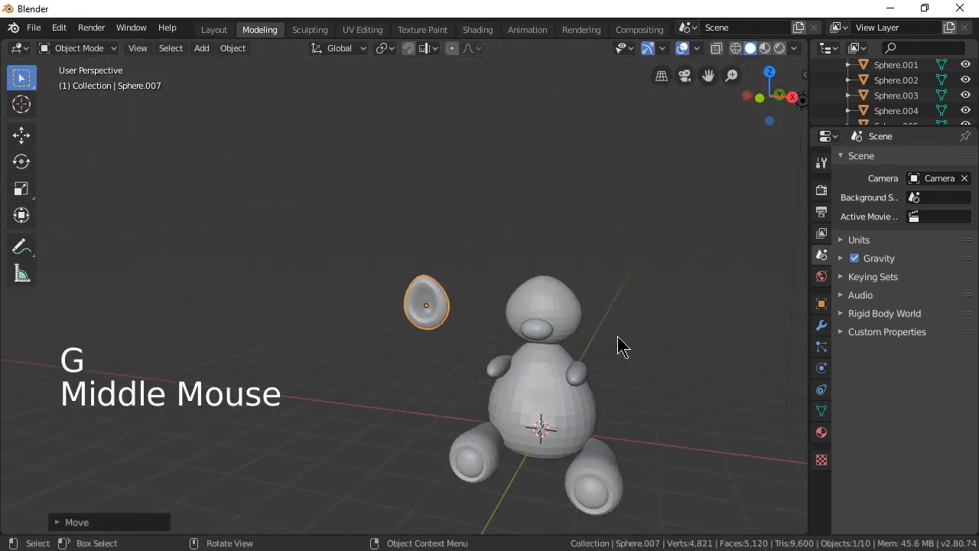
{"action": "key", "text": "g"}
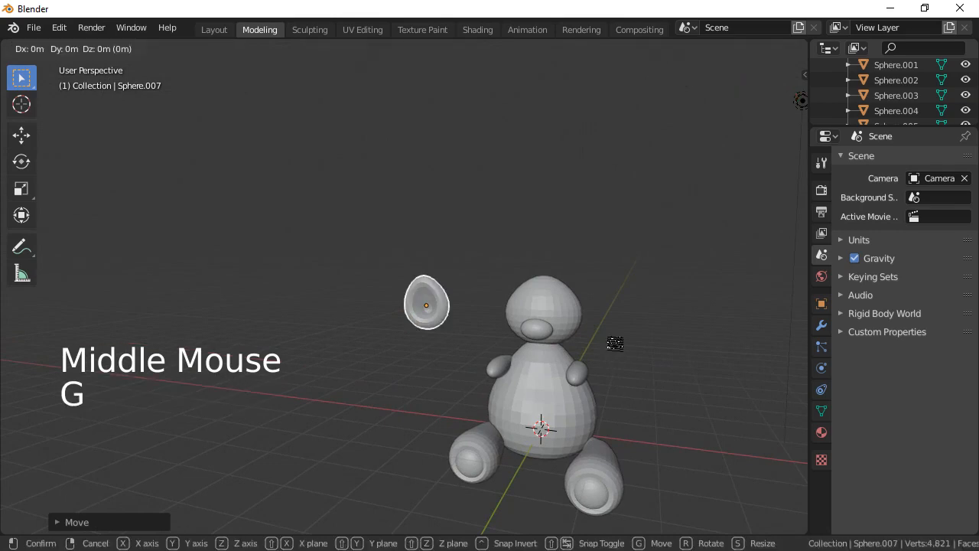
{"action": "key", "text": "x"}
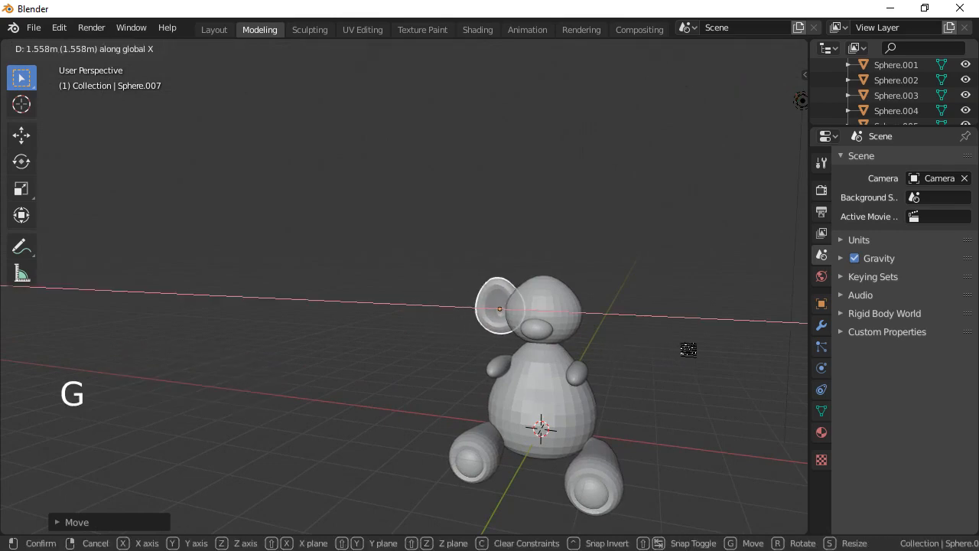
{"action": "left_click", "coordinate": [688, 349]}
Raise the ear along global Z to the upper side of the head.
{"action": "middle_click_drag", "start_coordinate": [665, 362], "coordinate": [380, 366]}
{"action": "key", "text": "g"}
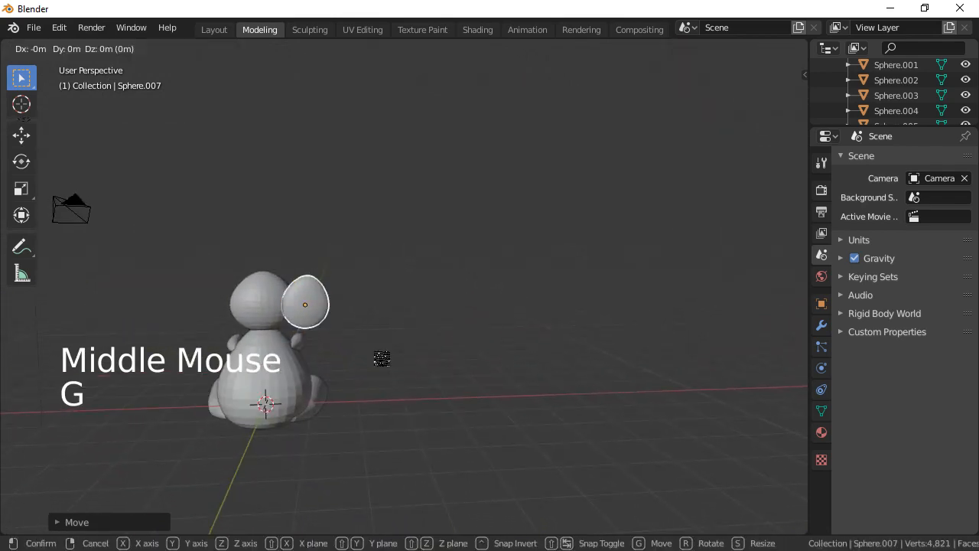
{"action": "key", "text": "z"}
{"action": "left_click", "coordinate": [388, 330]}
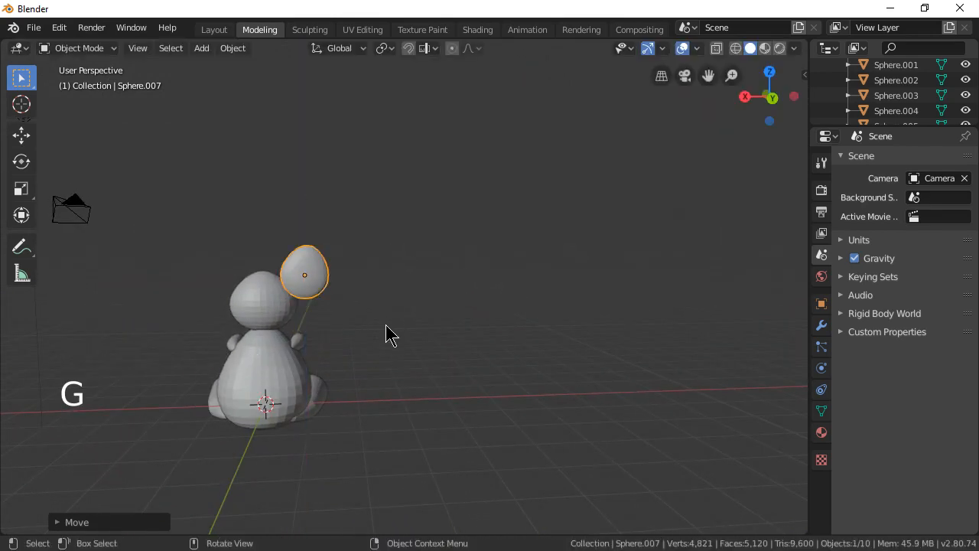
Scale the raised ear down uniformly to suit the head's proportions.
{"action": "middle_click_drag", "start_coordinate": [388, 362], "coordinate": [426, 372]}
{"action": "key", "text": "s"}
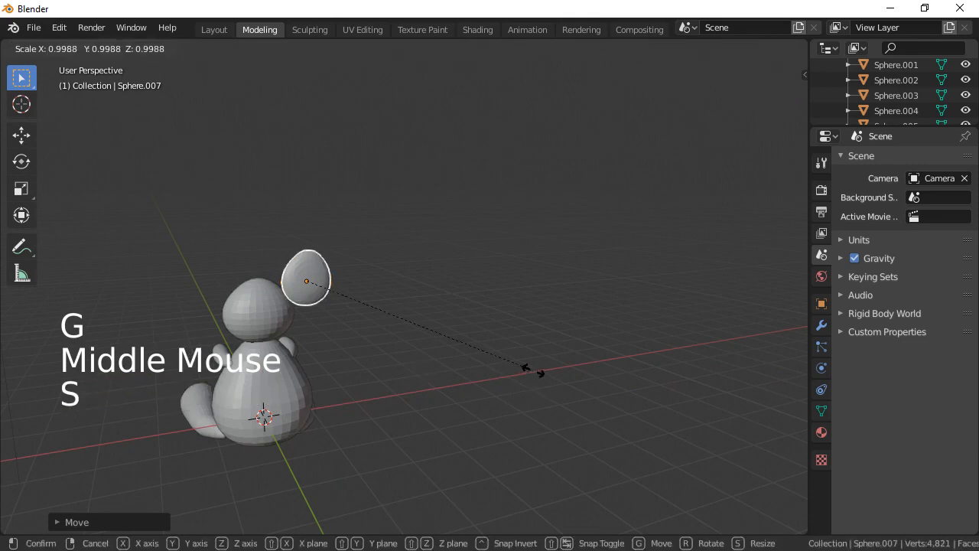
{"action": "left_click", "coordinate": [448, 367]}
{"action": "middle_click_drag", "start_coordinate": [448, 368], "coordinate": [715, 393]}
{"action": "scroll", "coordinate": [543, 372], "scroll_direction": "up", "scroll_amount": 3}
{"action": "mouse_move", "coordinate": [543, 372]}
{"action": "middle_mouse_down"}
{"action": "mouse_move", "coordinate": [590, 378]}
{"action": "mouse_move", "coordinate": [533, 359]}
{"action": "middle_mouse_up"}
Save the project as a new incremented version, bear 2.2.blend, in the d:\a bear\ folder.
{"action": "left_click", "coordinate": [34, 27]}
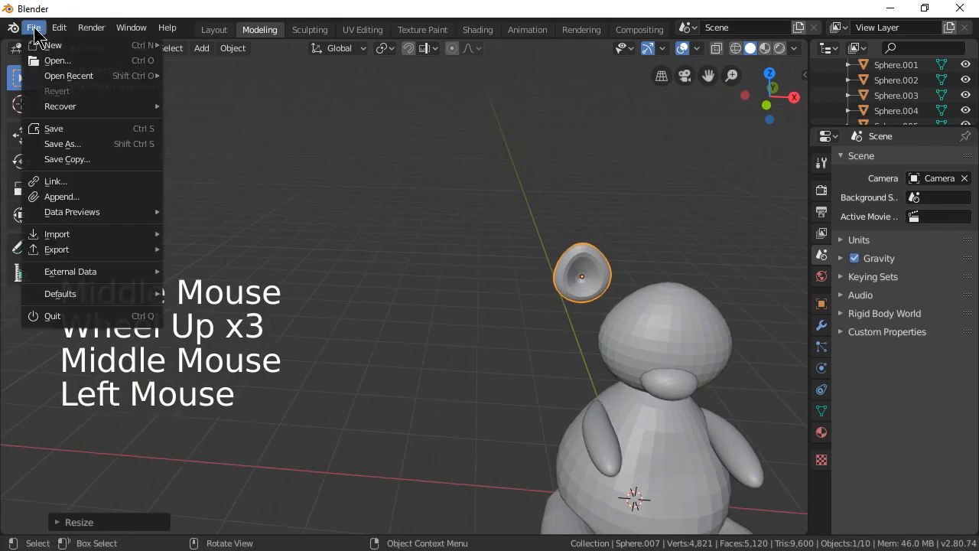
{"action": "left_click", "coordinate": [81, 145]}
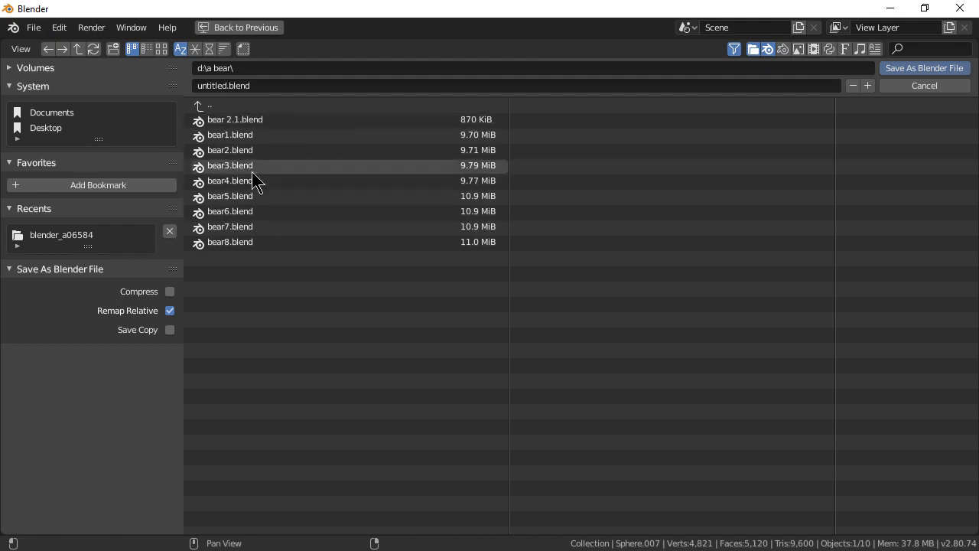
{"action": "left_click", "coordinate": [260, 123]}
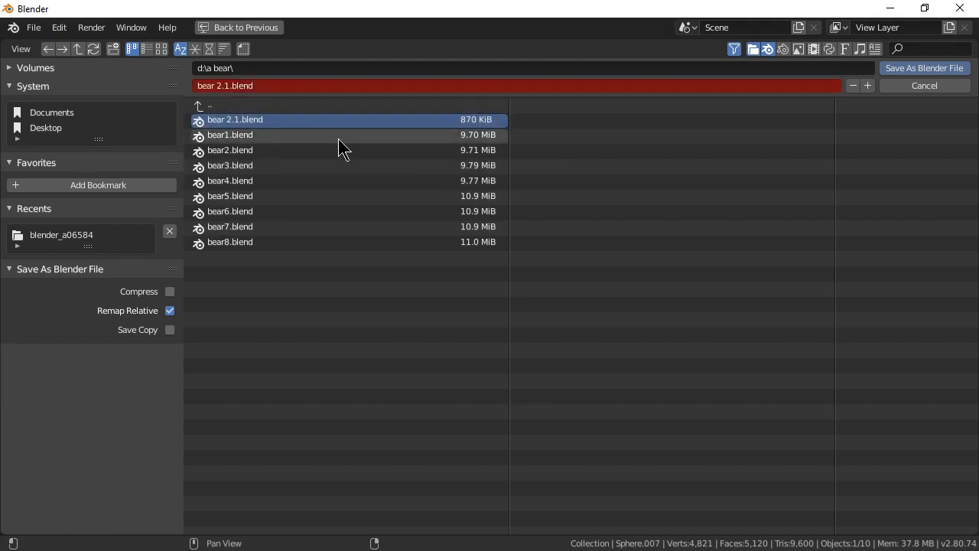
{"action": "key", "text": "KP_Add"}
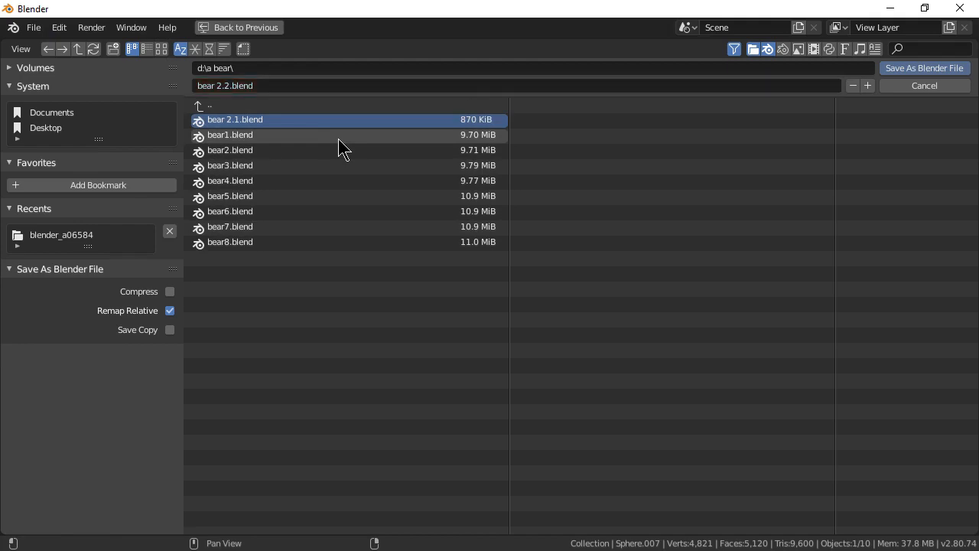
{"action": "key", "text": "KP_Enter"}
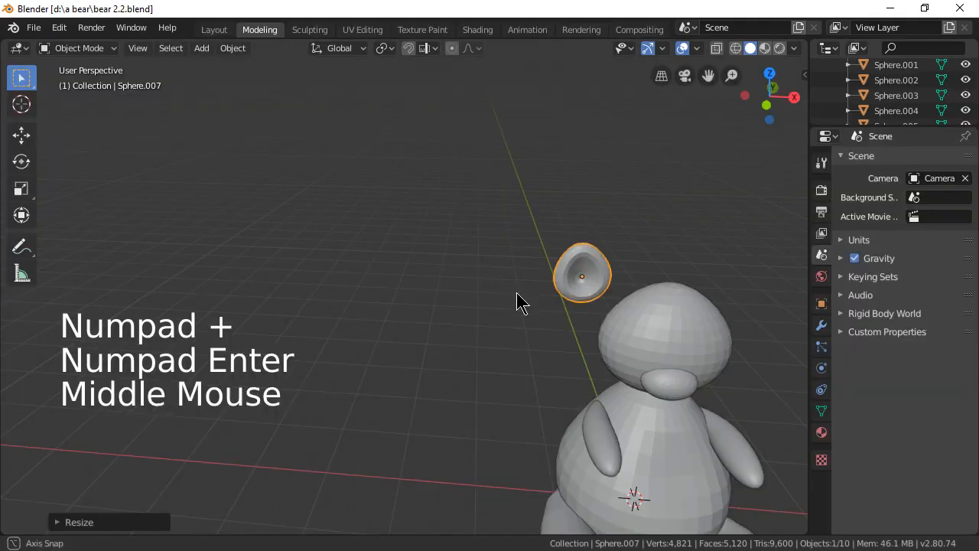
Move the ear in front view about 0.29 m along X and slightly down, onto the upper side of the head.
{"action": "middle_click_drag", "start_coordinate": [518, 299], "coordinate": [358, 340]}
{"action": "key", "text": "KP_1"}
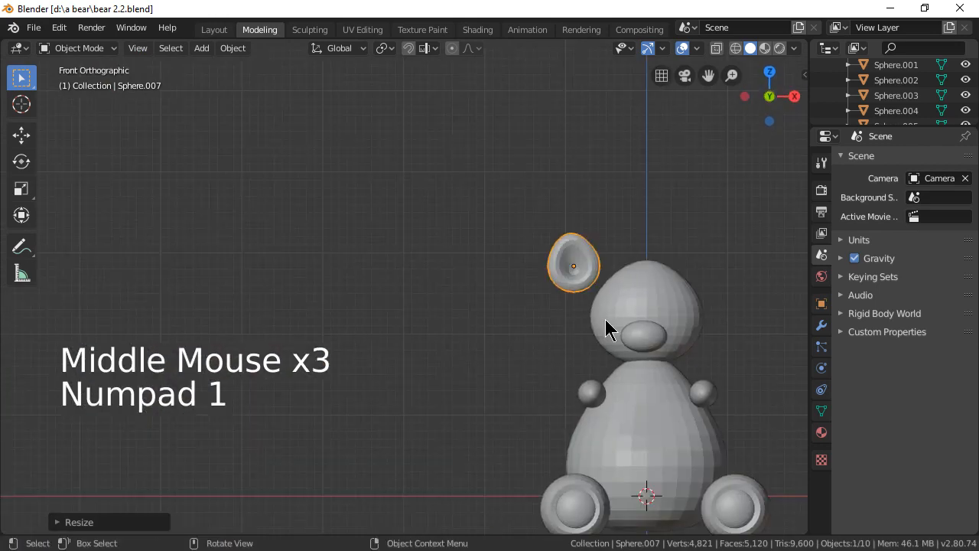
{"action": "key", "text": "g"}
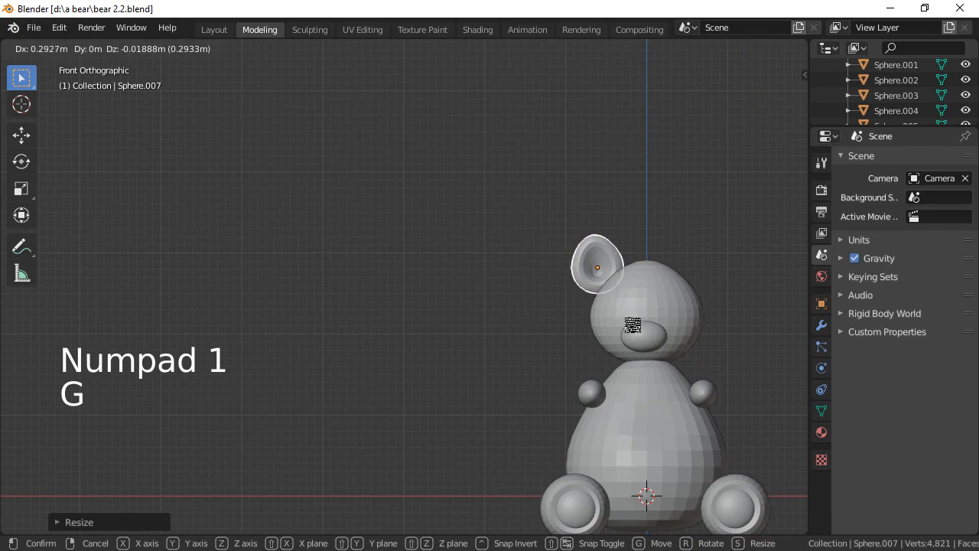
{"action": "left_click", "coordinate": [645, 328]}
Shift the ear slightly toward the front of the head along global Y.
{"action": "middle_click_drag", "start_coordinate": [645, 327], "coordinate": [442, 377]}
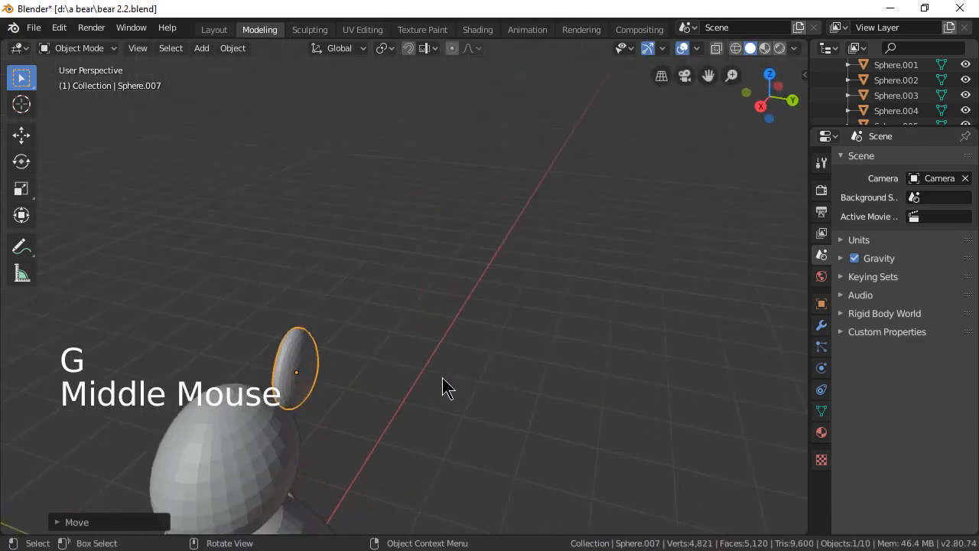
{"action": "key", "text": "KP_1"}
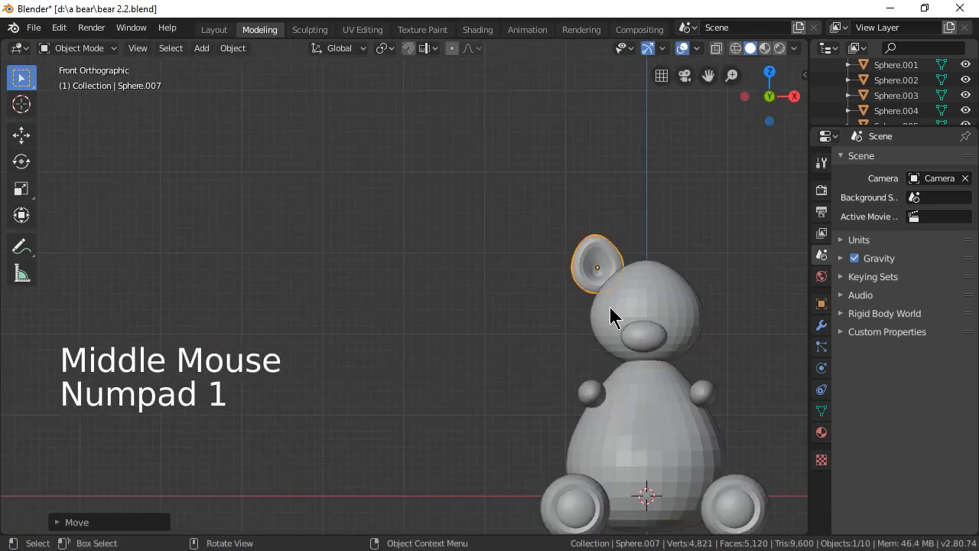
{"action": "middle_click_drag", "start_coordinate": [614, 317], "coordinate": [355, 406]}
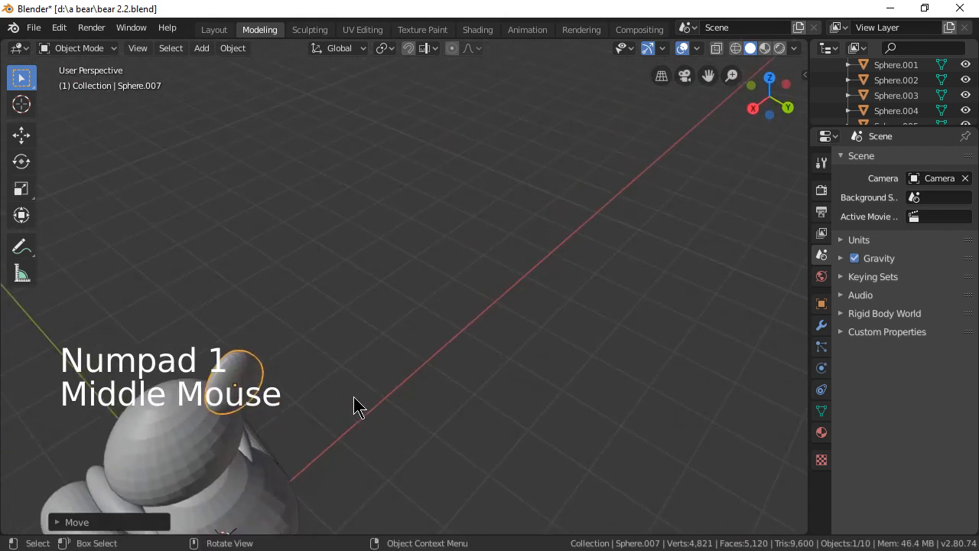
{"action": "key", "text": "g"}
{"action": "key", "text": "y"}
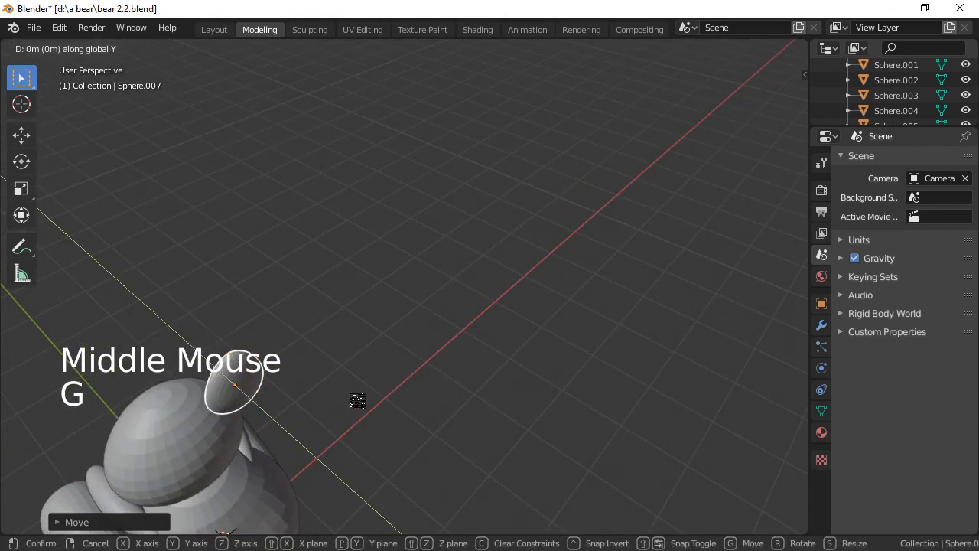
{"action": "left_click", "coordinate": [346, 392]}
{"action": "middle_click_drag", "start_coordinate": [345, 400], "coordinate": [719, 333]}
{"action": "scroll", "coordinate": [659, 363], "scroll_direction": "up", "scroll_amount": 2}
{"action": "scroll", "coordinate": [520, 386], "scroll_direction": "down", "scroll_amount": 4}
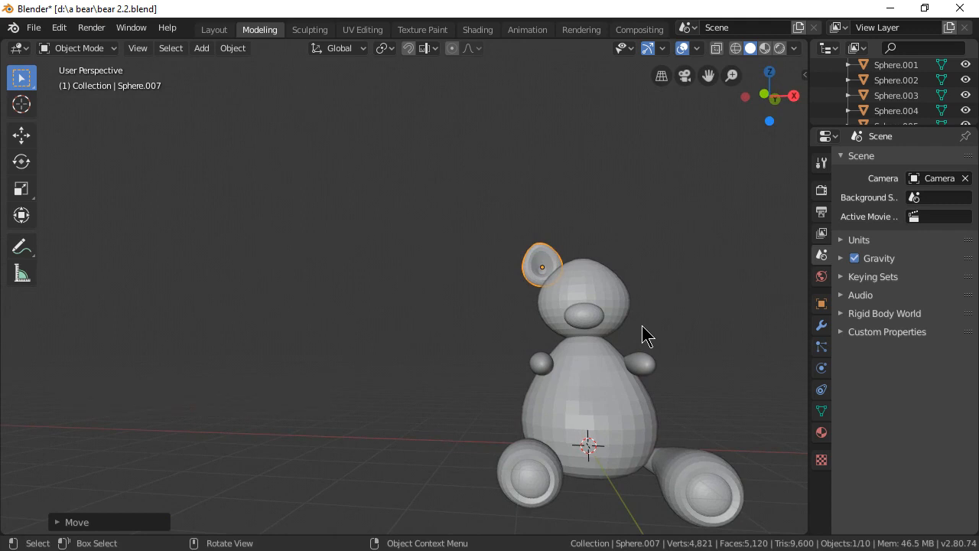
Duplicate the bear's ear and move the copy along the X axis to the opposite side of the head.
{"action": "key", "text": "ctrl"}
{"action": "key", "text": "shift"}
{"action": "key", "text": "shift+d"}
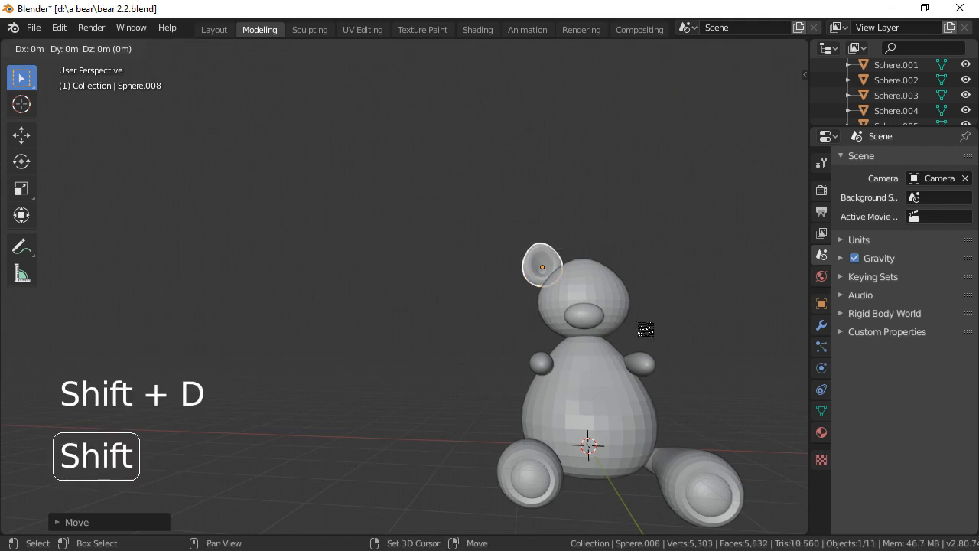
{"action": "right_click", "coordinate": [641, 325]}
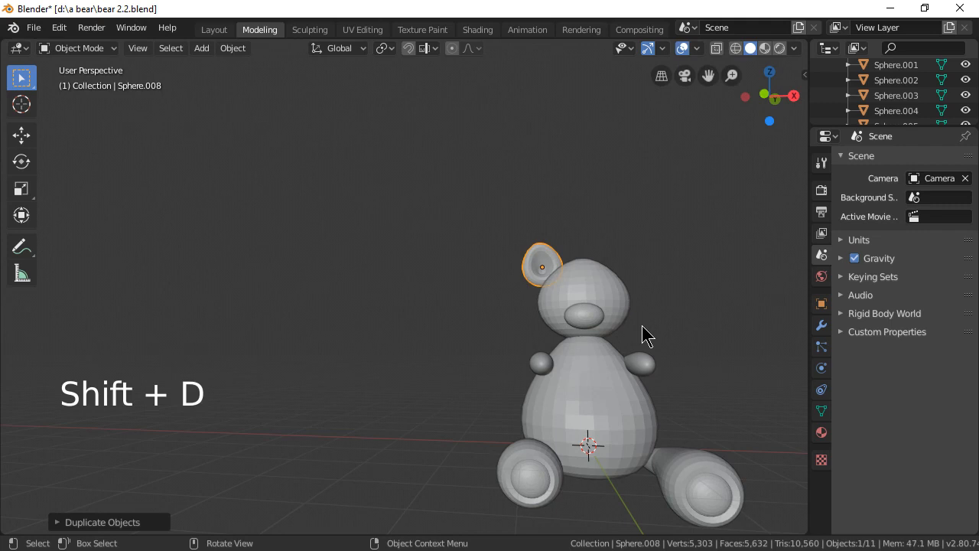
{"action": "key", "text": "ctrl+m"}
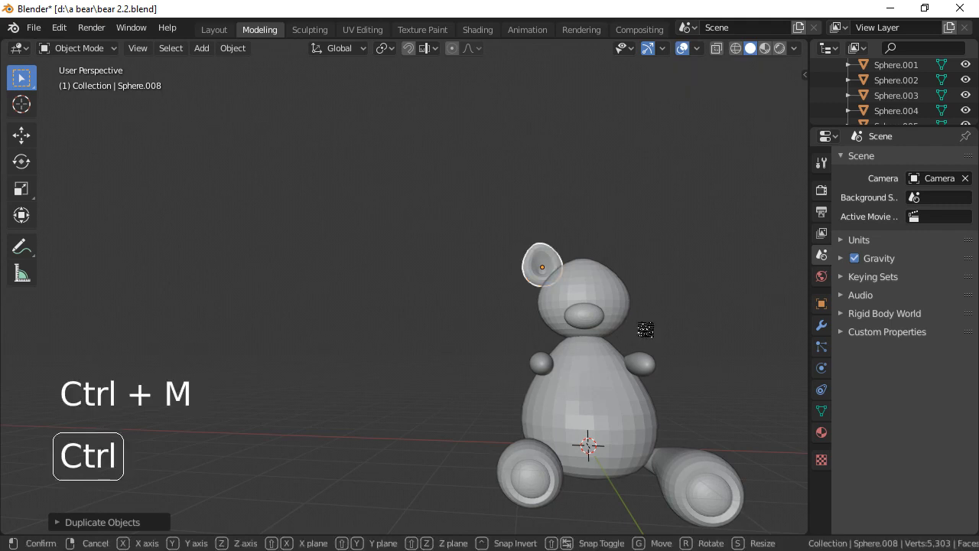
{"action": "left_click", "coordinate": [643, 329]}
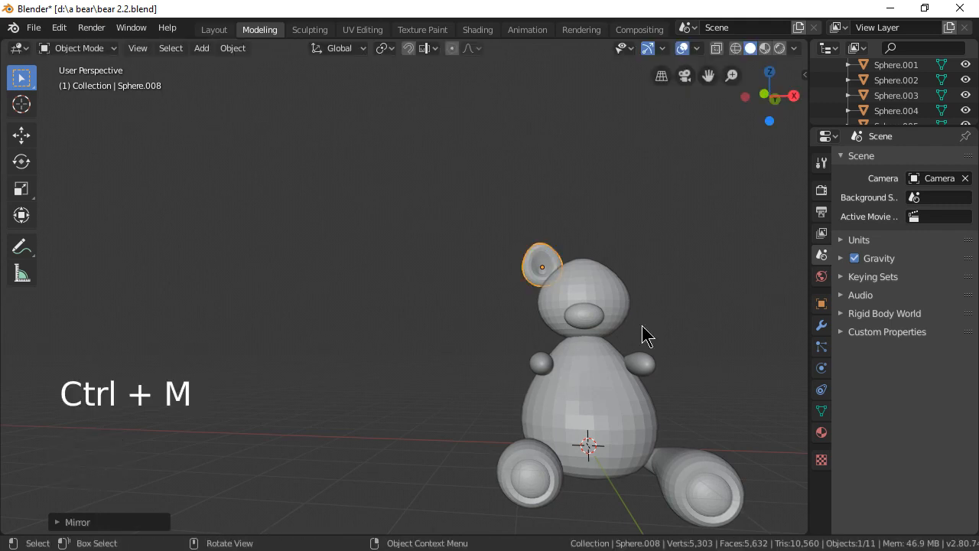
{"action": "key", "text": "g"}
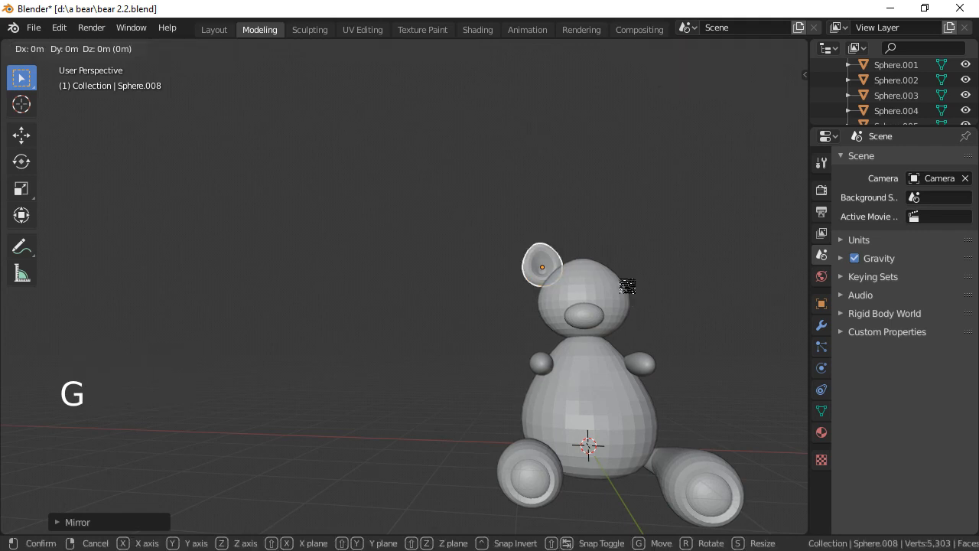
{"action": "key", "text": "x"}
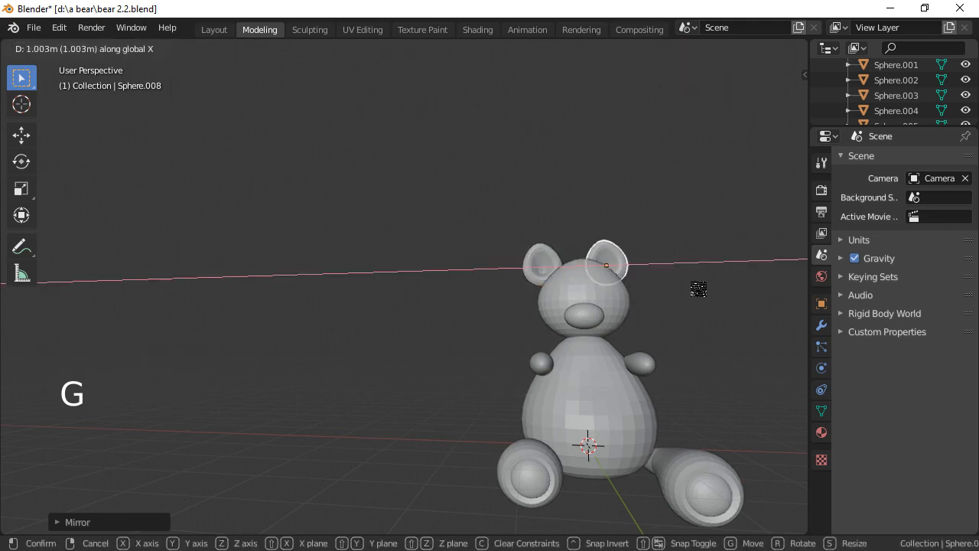
{"action": "left_click", "coordinate": [712, 291]}
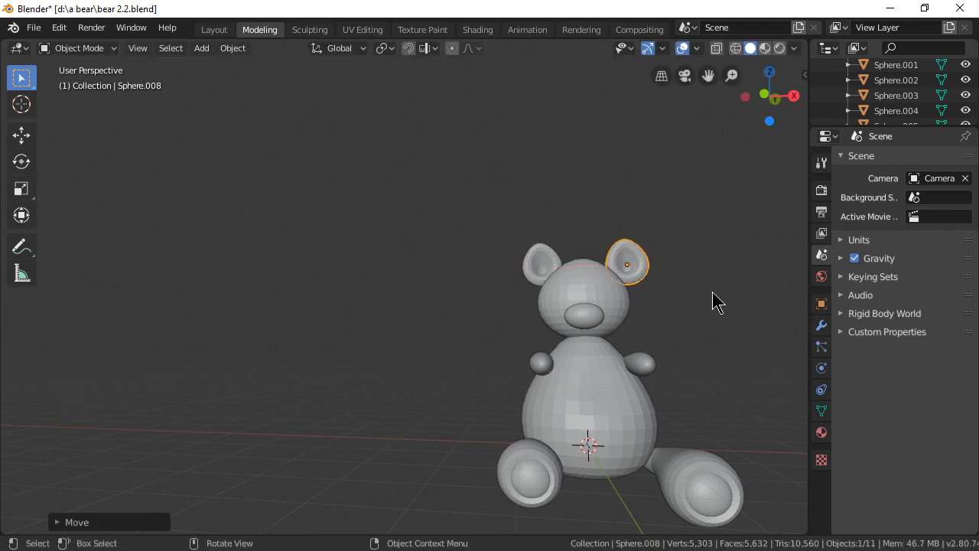
Mirror the copied ear along the global X axis so it faces opposite to the original.
{"action": "middle_click_drag", "start_coordinate": [715, 299], "coordinate": [680, 342]}
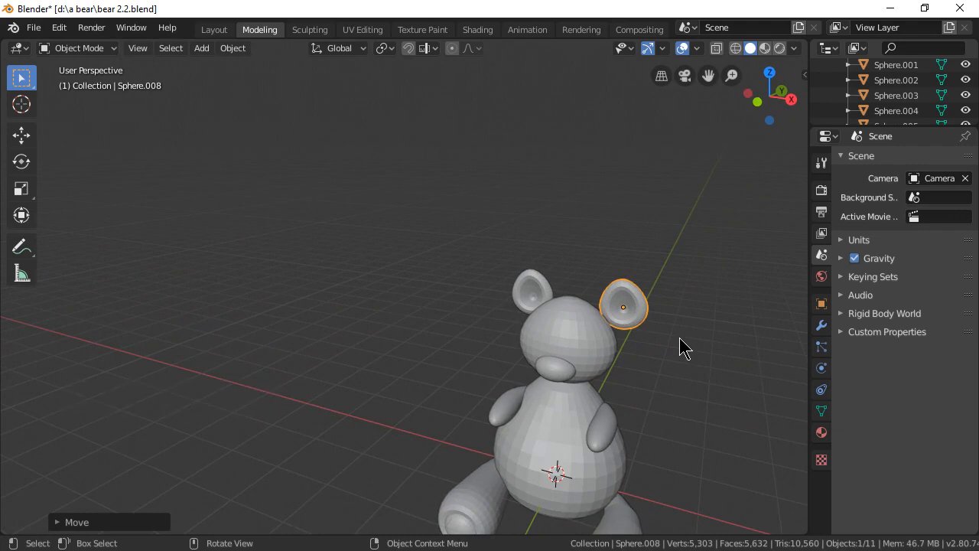
{"action": "key", "text": "ctrl"}
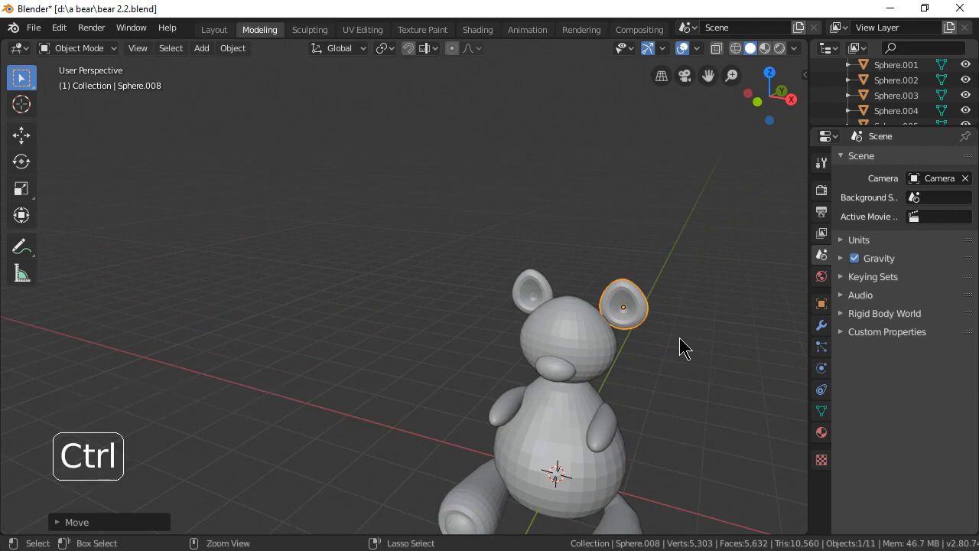
{"action": "key", "text": "ctrl+m"}
{"action": "key", "text": "x"}
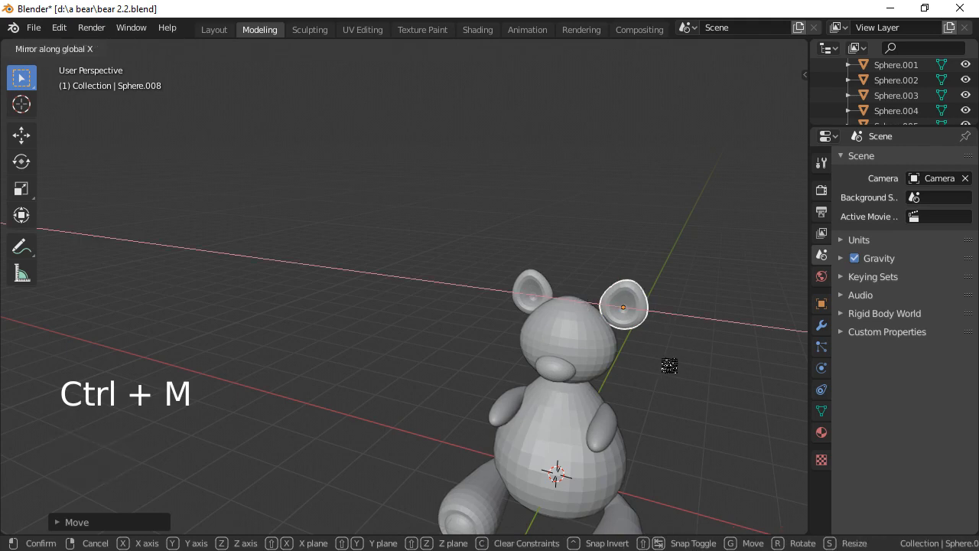
{"action": "left_click", "coordinate": [674, 360]}
Adjust the mirrored ear's position along the X axis so it sits against the side of the head.
{"action": "middle_click_drag", "start_coordinate": [672, 358], "coordinate": [489, 379]}
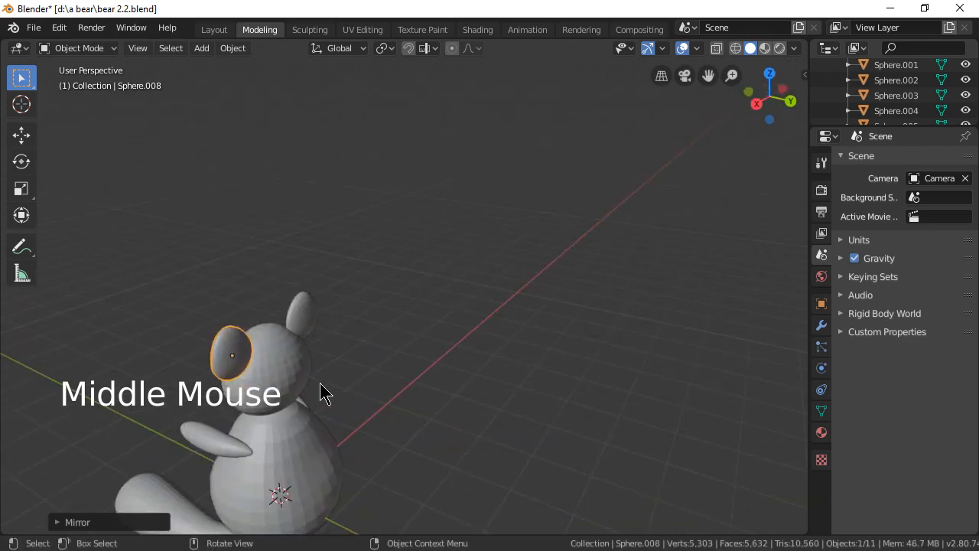
{"action": "scroll", "coordinate": [321, 386], "scroll_direction": "up", "scroll_amount": 2}
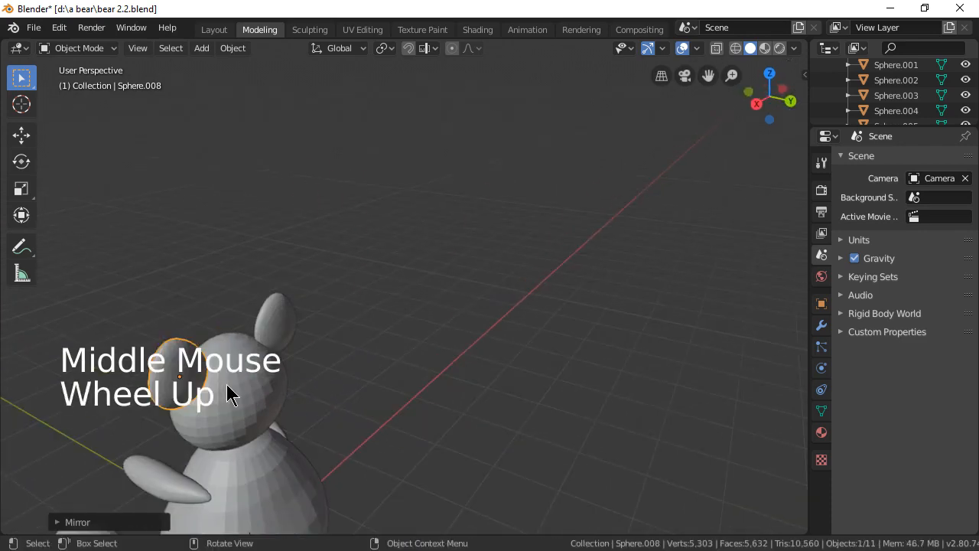
{"action": "key", "text": "g"}
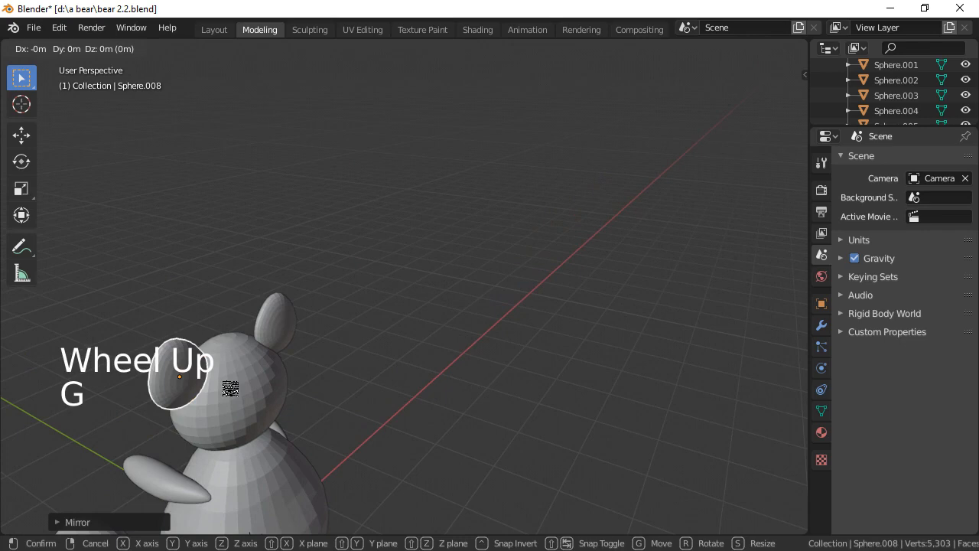
{"action": "key", "text": "x"}
{"action": "left_click", "coordinate": [234, 384]}
{"action": "middle_click_drag", "start_coordinate": [361, 386], "coordinate": [513, 385]}
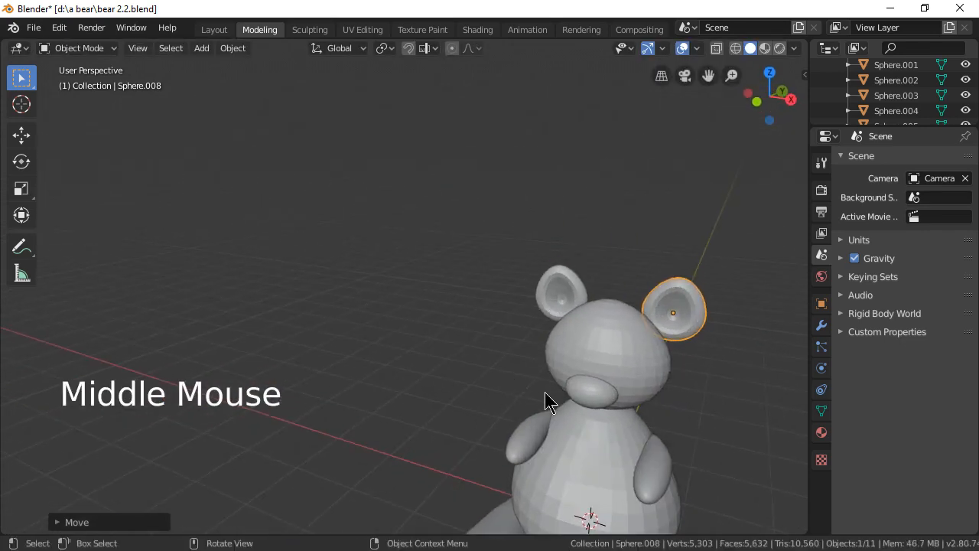
Select the bear's snout and scale it up uniformly so it covers more of the lower face.
{"action": "scroll", "coordinate": [547, 394], "scroll_direction": "up", "scroll_amount": 3}
{"action": "scroll", "coordinate": [550, 395], "scroll_direction": "down", "scroll_amount": 3}
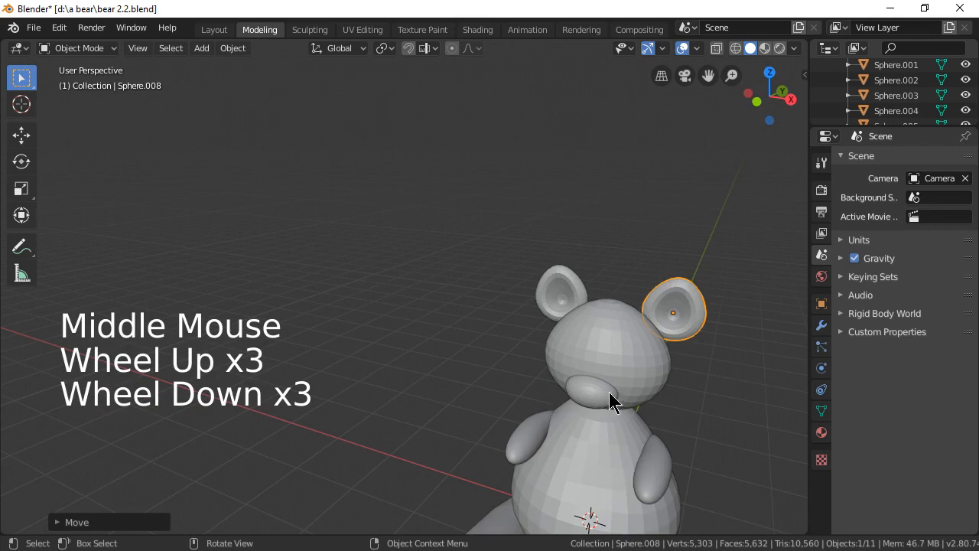
{"action": "middle_click_drag", "start_coordinate": [609, 392], "coordinate": [610, 337]}
{"action": "left_click", "coordinate": [604, 301]}
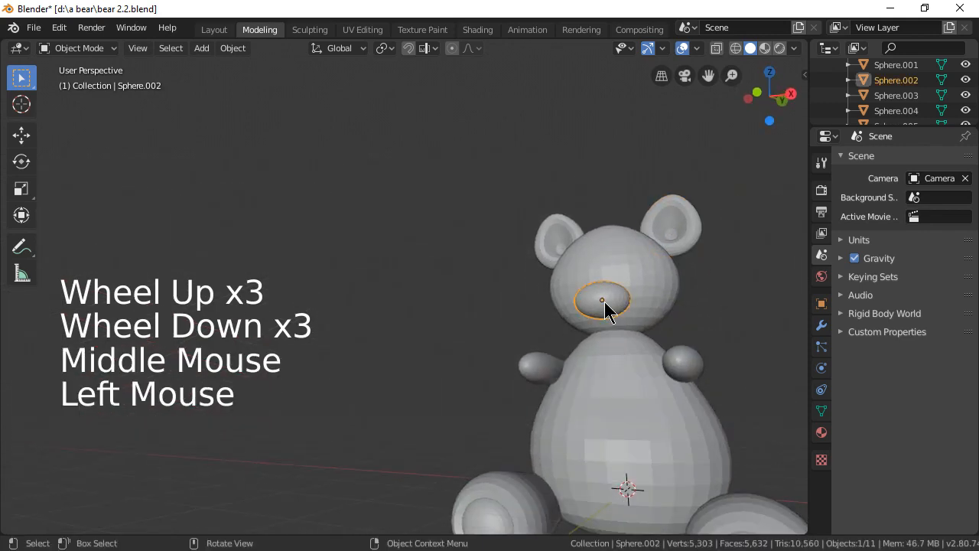
{"action": "key", "text": "s"}
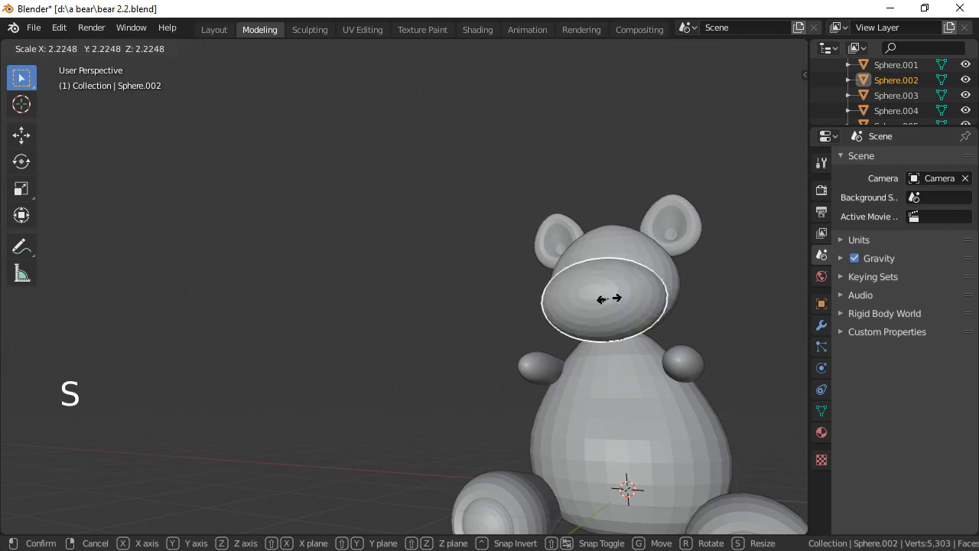
{"action": "left_click", "coordinate": [604, 295]}
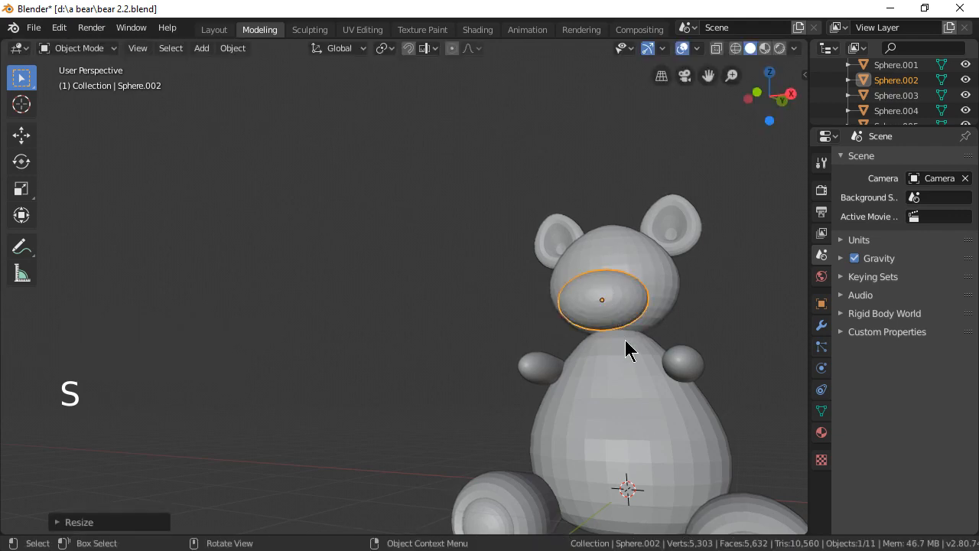
Move the enlarged snout about 0.1 m along the global Y axis, deeper into the head.
{"action": "scroll", "coordinate": [625, 360], "scroll_direction": "down", "scroll_amount": 4}
{"action": "middle_click_drag", "start_coordinate": [625, 359], "coordinate": [612, 416]}
{"action": "scroll", "coordinate": [546, 417], "scroll_direction": "up", "scroll_amount": 4}
{"action": "middle_click_drag", "start_coordinate": [546, 418], "coordinate": [647, 400]}
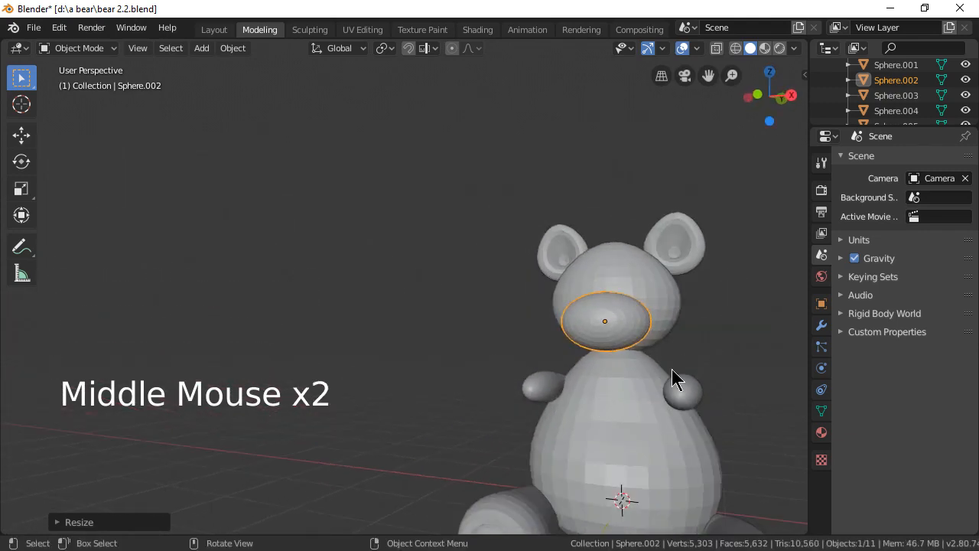
{"action": "middle_click_drag", "start_coordinate": [704, 350], "coordinate": [619, 378]}
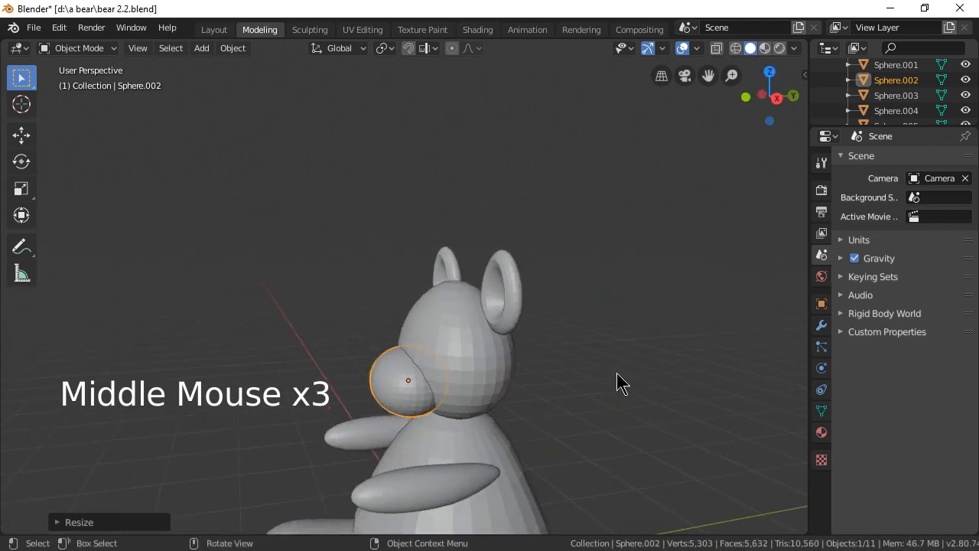
{"action": "key", "text": "g"}
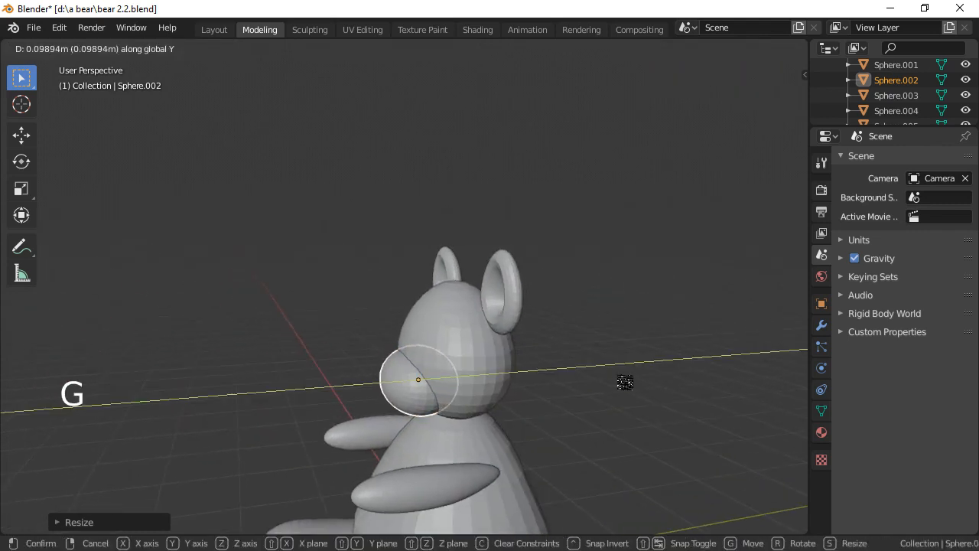
{"action": "left_click", "coordinate": [625, 383]}
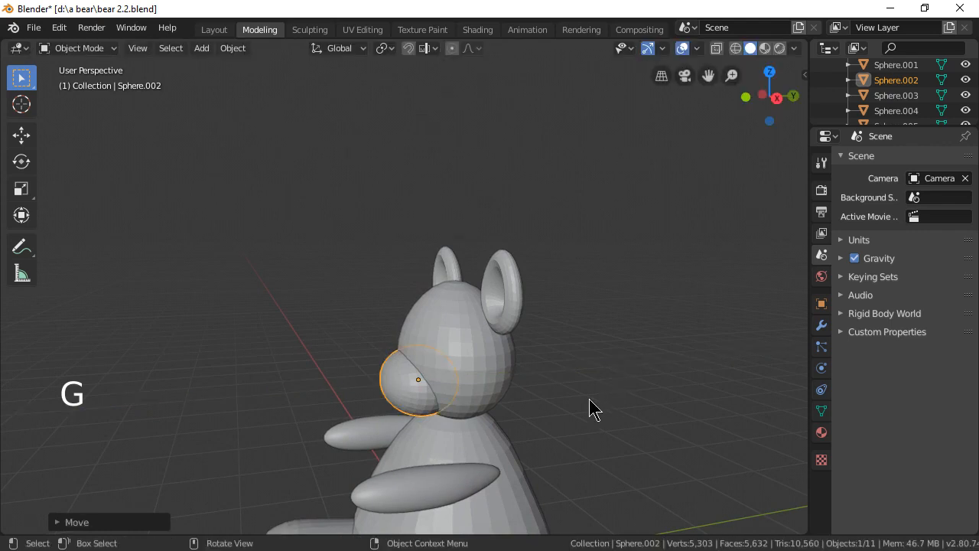
Examine the snout's fit on the head up close and the proportions of the whole bear.
{"action": "middle_click_drag", "start_coordinate": [591, 409], "coordinate": [705, 383]}
{"action": "scroll", "coordinate": [665, 386], "scroll_direction": "up", "scroll_amount": 2}
{"action": "middle_click_drag", "start_coordinate": [643, 398], "coordinate": [622, 396]}
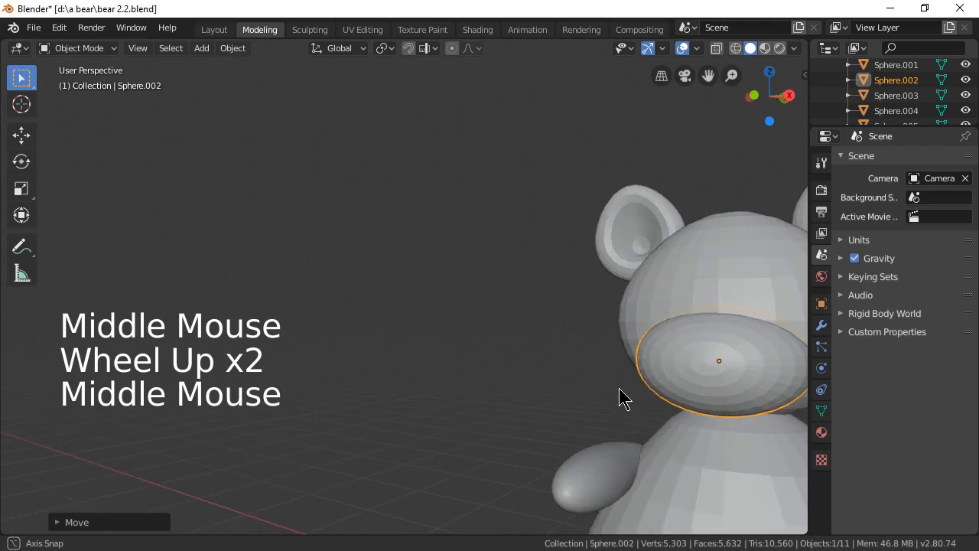
{"action": "left_click", "coordinate": [715, 362]}
{"action": "scroll", "coordinate": [583, 400], "scroll_direction": "down", "scroll_amount": 1}
{"action": "scroll", "coordinate": [583, 400], "scroll_direction": "down", "scroll_amount": 2}
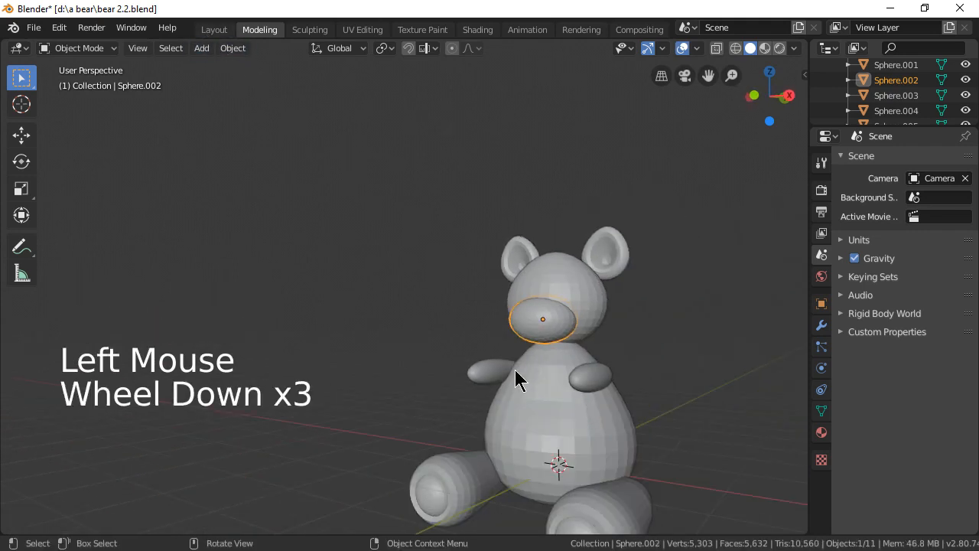
{"action": "scroll", "coordinate": [586, 470], "scroll_direction": "down", "scroll_amount": 2}
{"action": "scroll", "coordinate": [556, 456], "scroll_direction": "up", "scroll_amount": 1}
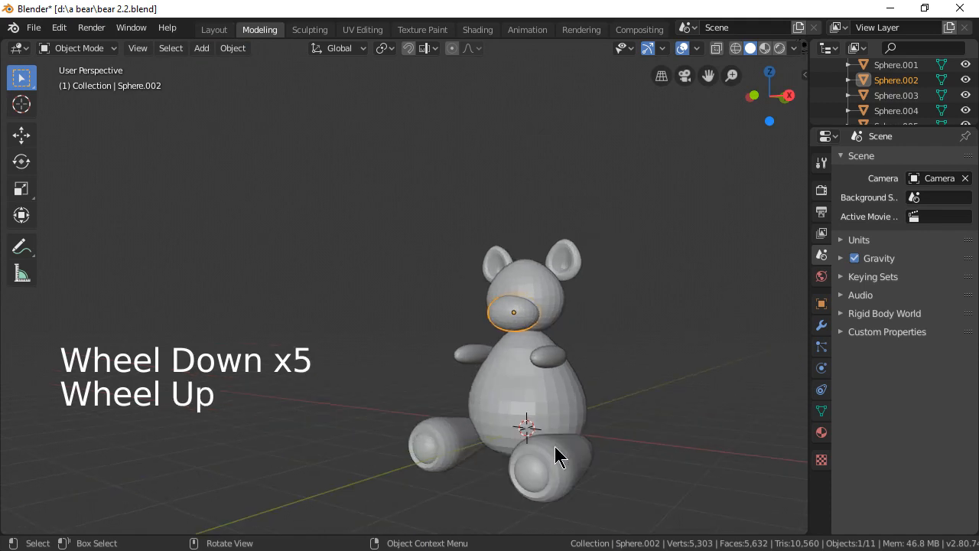
Apply smooth shading to both of the bear's legs.
{"action": "left_click", "coordinate": [560, 469]}
{"action": "right_click", "coordinate": [561, 472]}
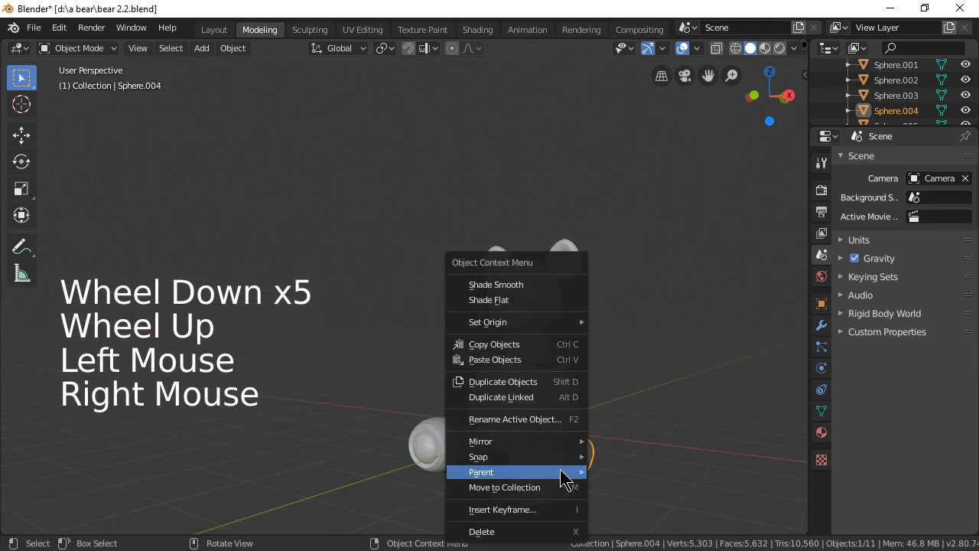
{"action": "left_click", "coordinate": [514, 286]}
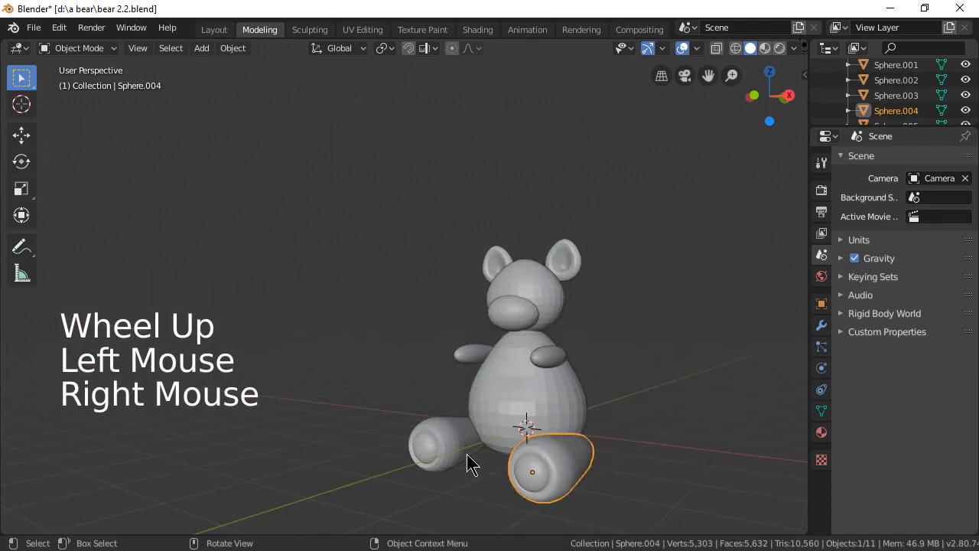
{"action": "left_click", "coordinate": [445, 458]}
{"action": "right_click", "coordinate": [455, 444]}
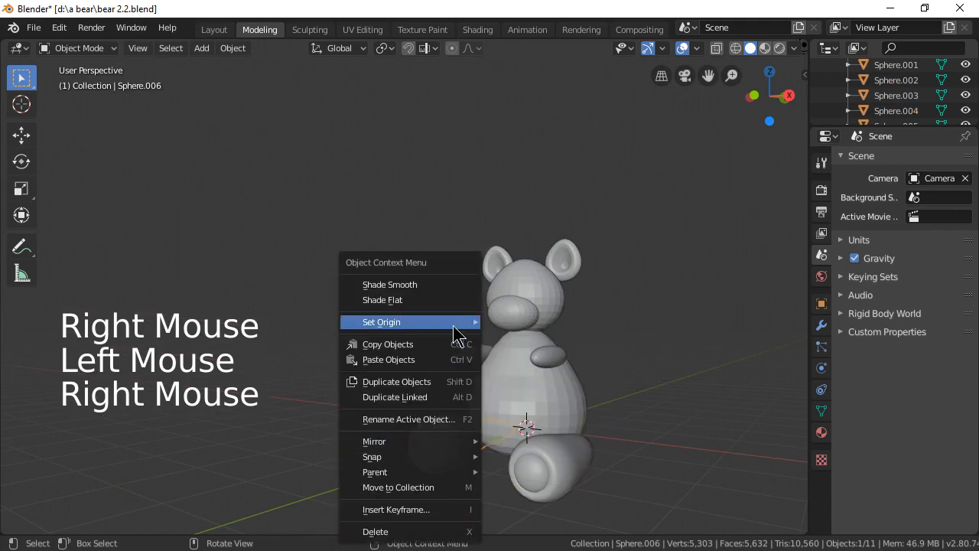
{"action": "left_click", "coordinate": [445, 300]}
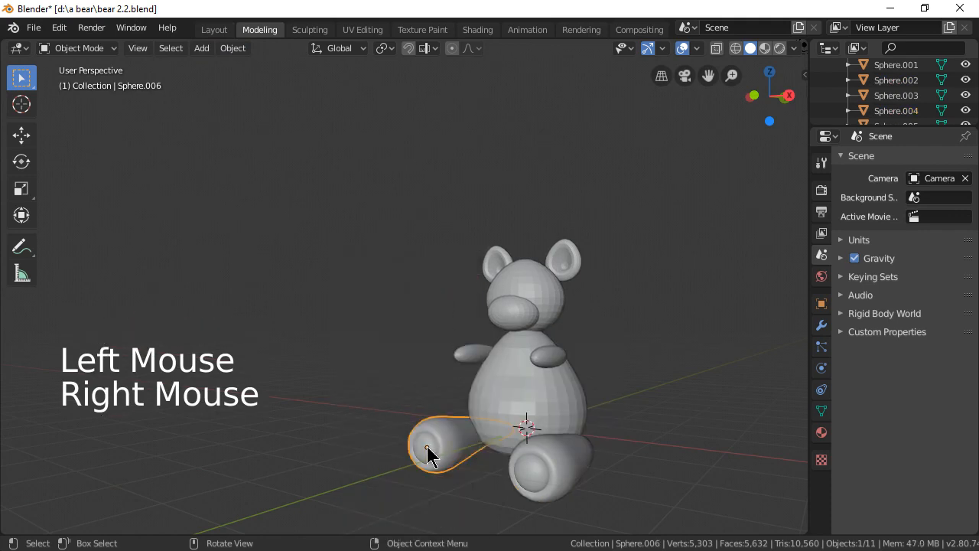
Apply smooth shading to the bear's body and head.
{"action": "left_click", "coordinate": [552, 400]}
{"action": "right_click", "coordinate": [548, 383]}
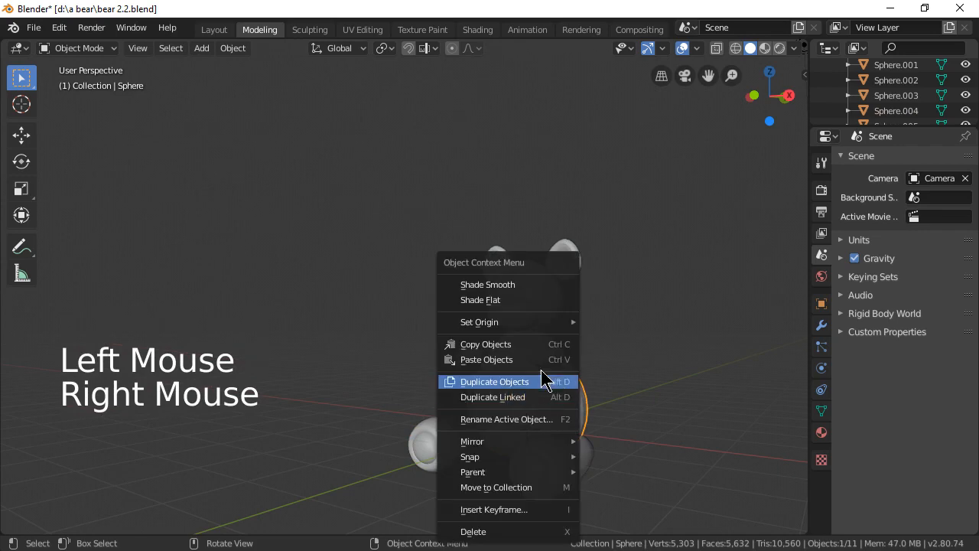
{"action": "left_click", "coordinate": [527, 285]}
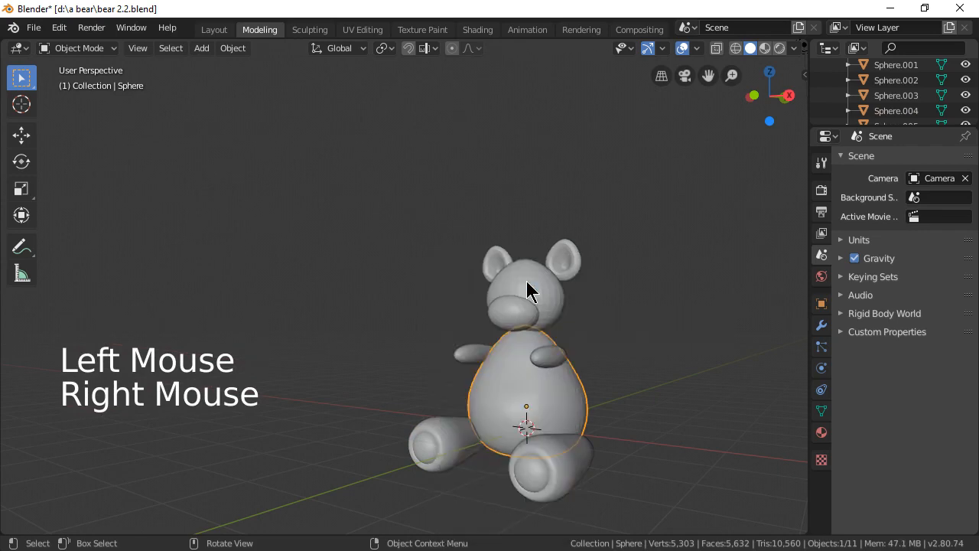
{"action": "left_click", "coordinate": [539, 297]}
{"action": "right_click", "coordinate": [539, 296]}
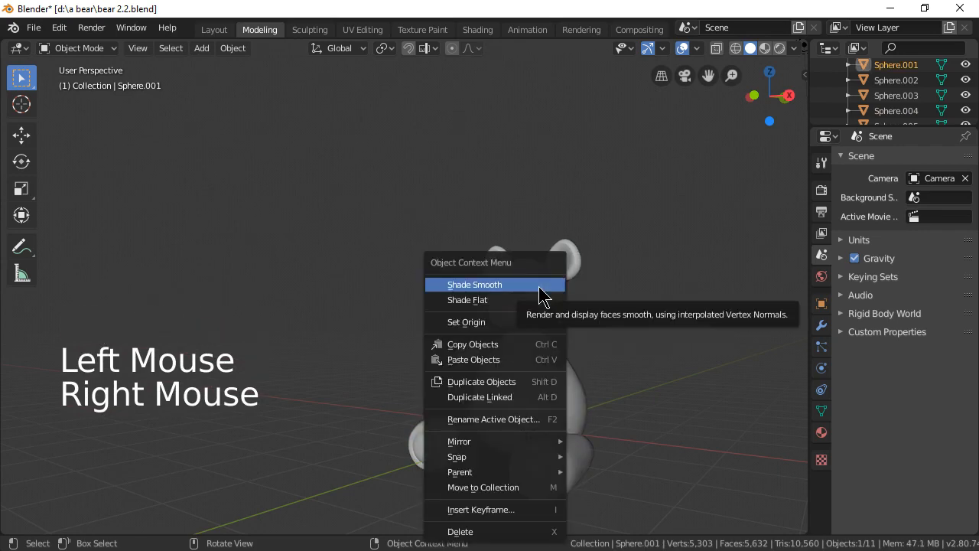
Apply smooth shading to both of the bear's ears.
{"action": "left_click", "coordinate": [570, 271]}
{"action": "right_click", "coordinate": [570, 271]}
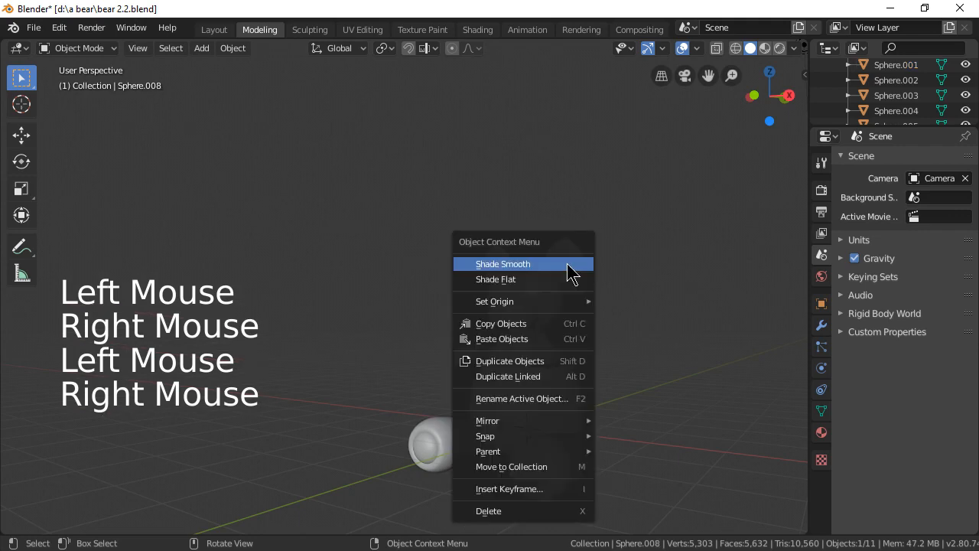
{"action": "left_click", "coordinate": [570, 269]}
{"action": "left_click", "coordinate": [494, 264]}
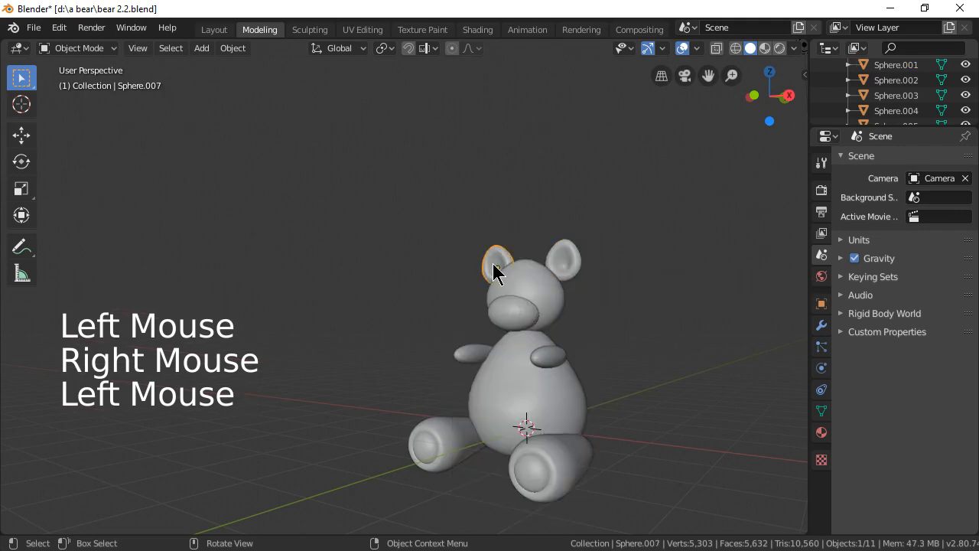
{"action": "right_click", "coordinate": [495, 268]}
Select both of the bear's arms and scale them up slightly.
{"action": "middle_click_drag", "start_coordinate": [642, 384], "coordinate": [546, 428]}
{"action": "scroll", "coordinate": [485, 440], "scroll_direction": "up", "scroll_amount": 2}
{"action": "left_click", "coordinate": [448, 474]}
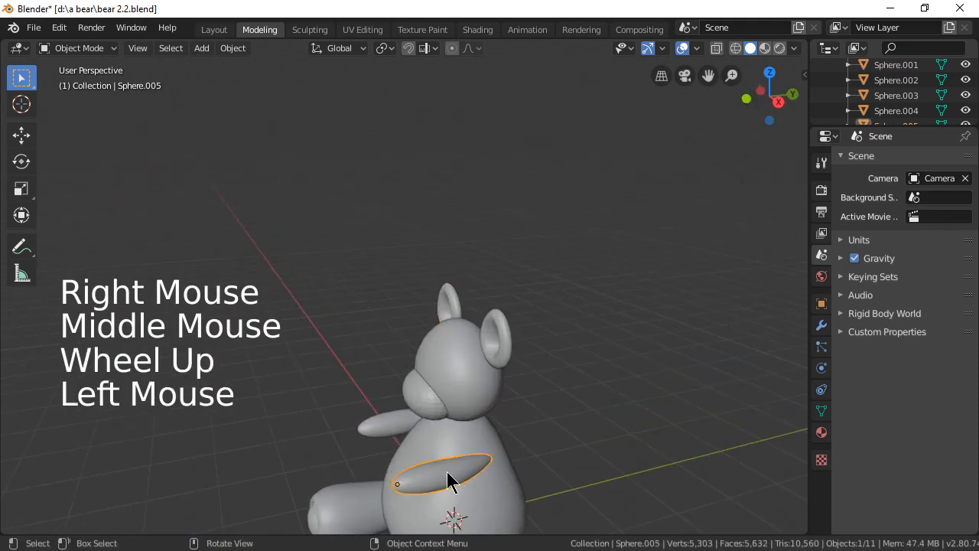
{"action": "left_click", "coordinate": [396, 422], "text": "shift"}
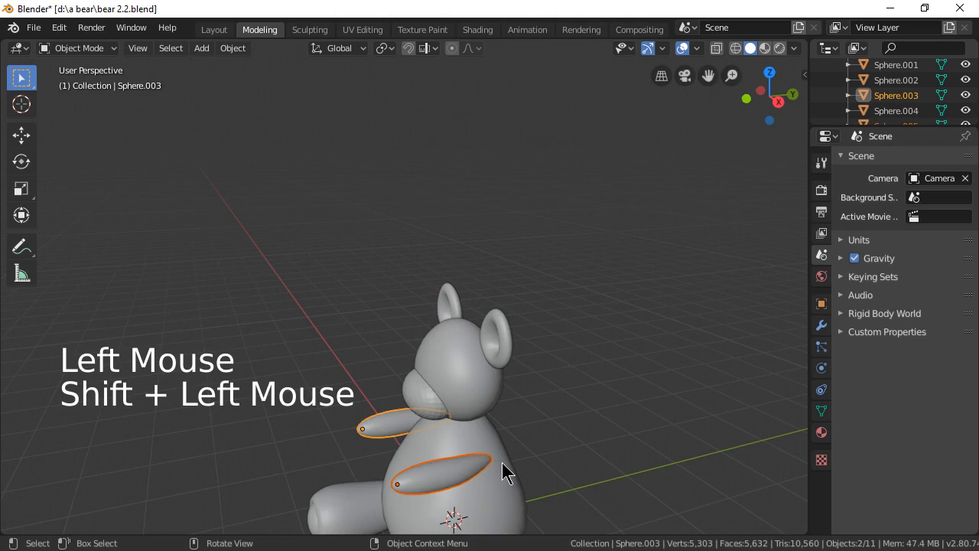
{"action": "key", "text": "s"}
{"action": "left_click", "coordinate": [549, 476]}
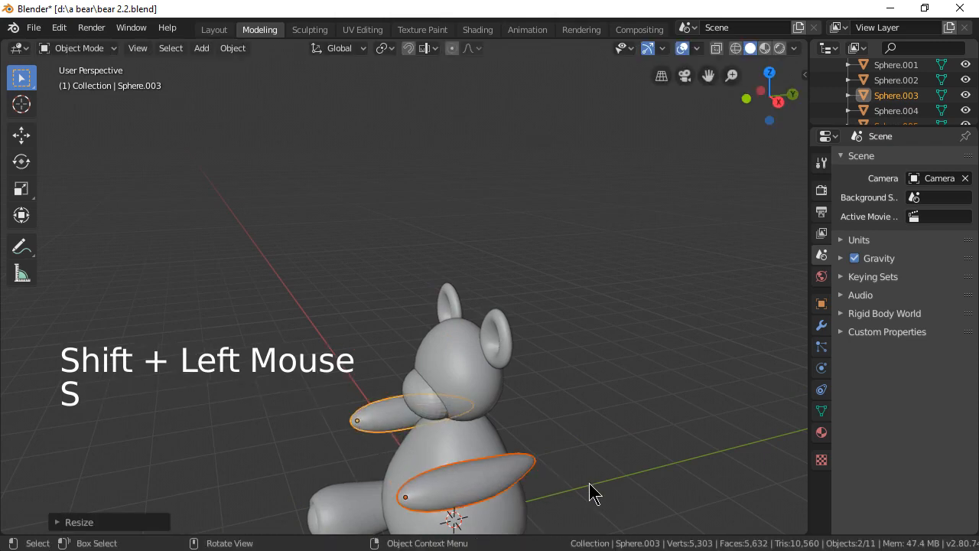
Move both arms forward about 0.33 m in the negative direction along the global Y axis.
{"action": "middle_click_drag", "start_coordinate": [590, 492], "coordinate": [571, 394]}
{"action": "key", "text": "g"}
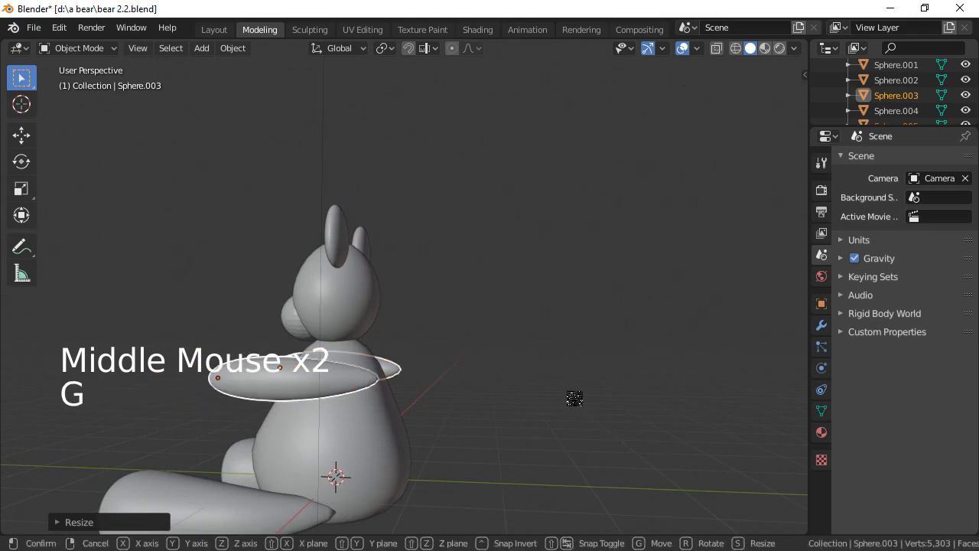
{"action": "key", "text": "y"}
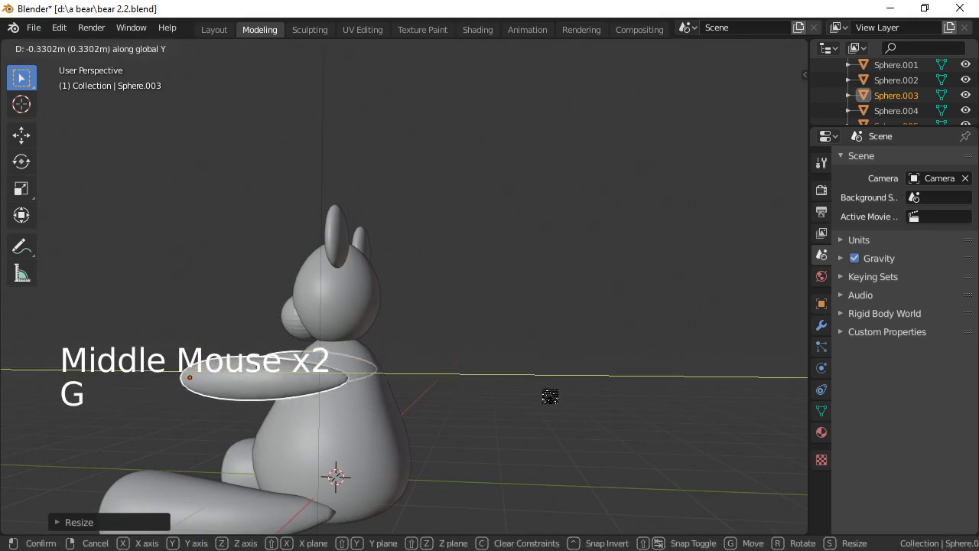
{"action": "left_click", "coordinate": [551, 395]}
{"action": "middle_click_drag", "start_coordinate": [556, 466], "coordinate": [632, 497]}
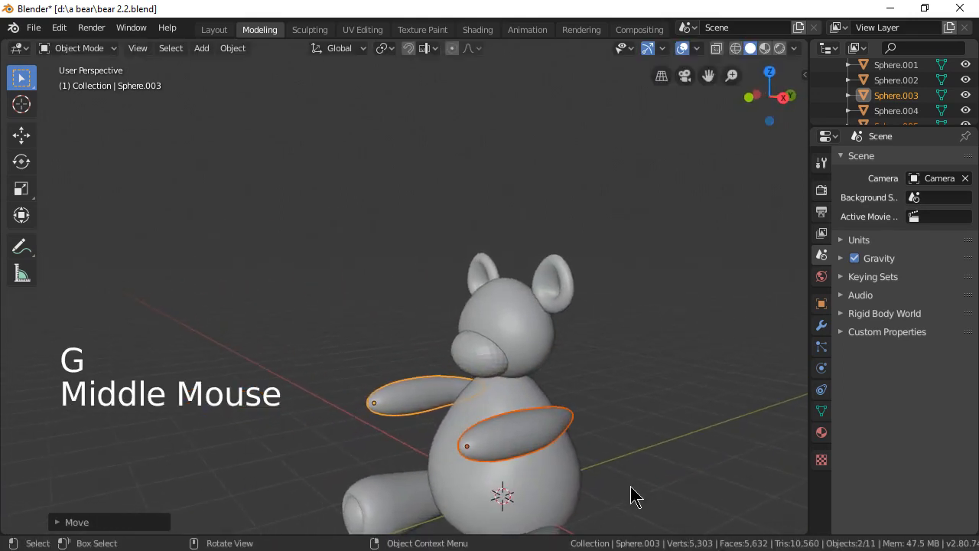
Scale both arms down to about 0.90 and deselect them.
{"action": "key", "text": "s"}
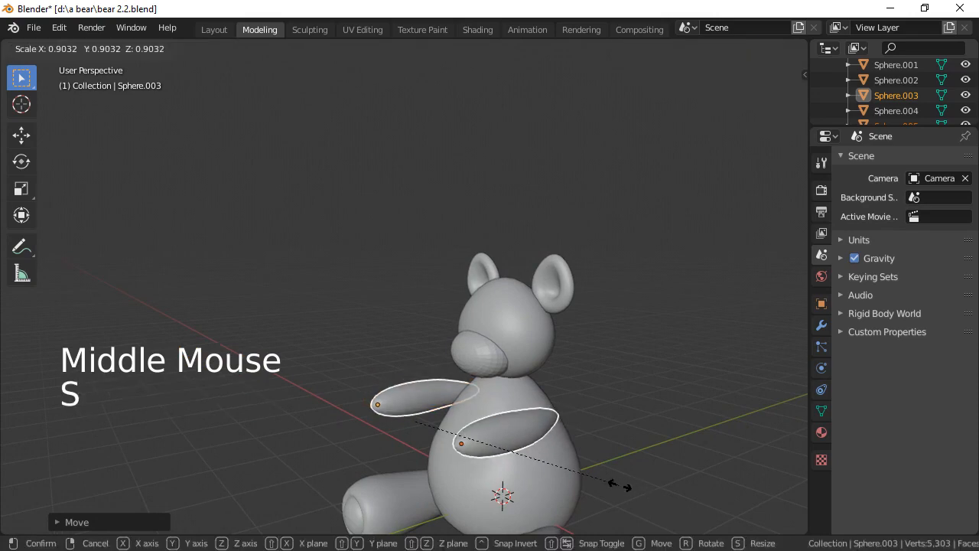
{"action": "left_click", "coordinate": [619, 485]}
{"action": "middle_click_drag", "start_coordinate": [663, 483], "coordinate": [507, 502]}
{"action": "left_click", "coordinate": [336, 461]}
{"action": "middle_click_drag", "start_coordinate": [435, 474], "coordinate": [614, 457]}
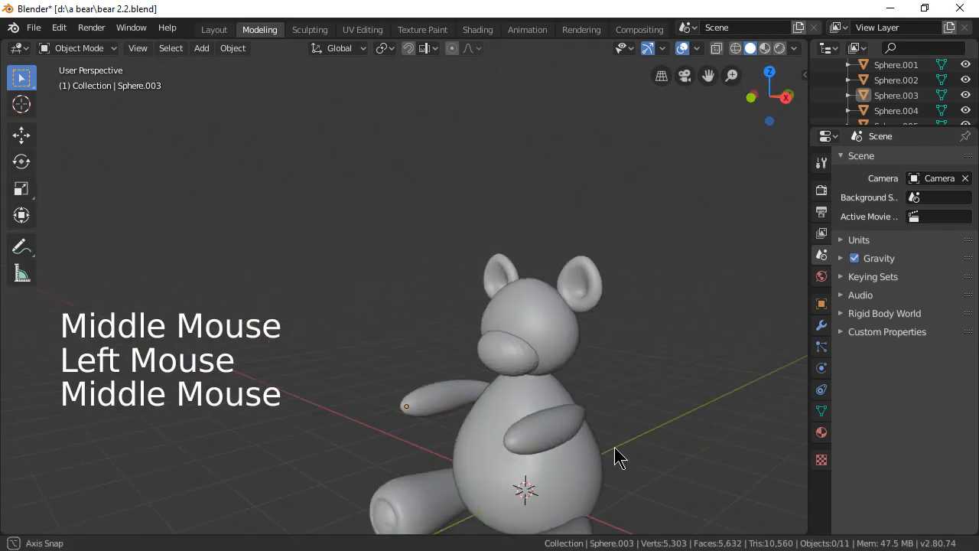
Apply smooth shading to the bear's snout.
{"action": "left_click", "coordinate": [510, 348]}
{"action": "right_click", "coordinate": [511, 349]}
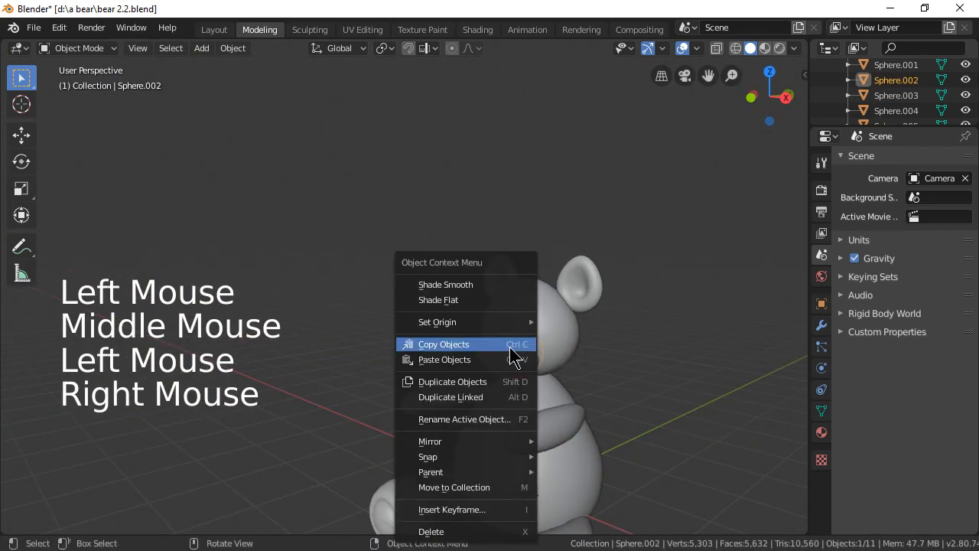
{"action": "left_click", "coordinate": [477, 287]}
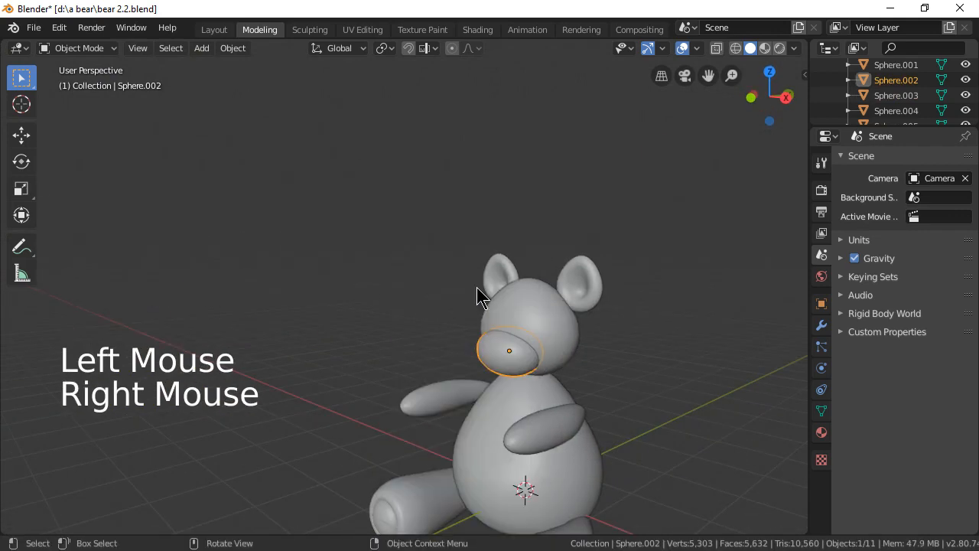
Enter Edit Mode on the snout with a close view of its front mesh.
{"action": "scroll", "coordinate": [606, 421], "scroll_direction": "up", "scroll_amount": 2}
{"action": "scroll", "coordinate": [606, 420], "scroll_direction": "down", "scroll_amount": 2}
{"action": "middle_click_drag", "start_coordinate": [606, 420], "coordinate": [454, 394]}
{"action": "key", "text": "Tab"}
{"action": "scroll", "coordinate": [585, 403], "scroll_direction": "up", "scroll_amount": 1}
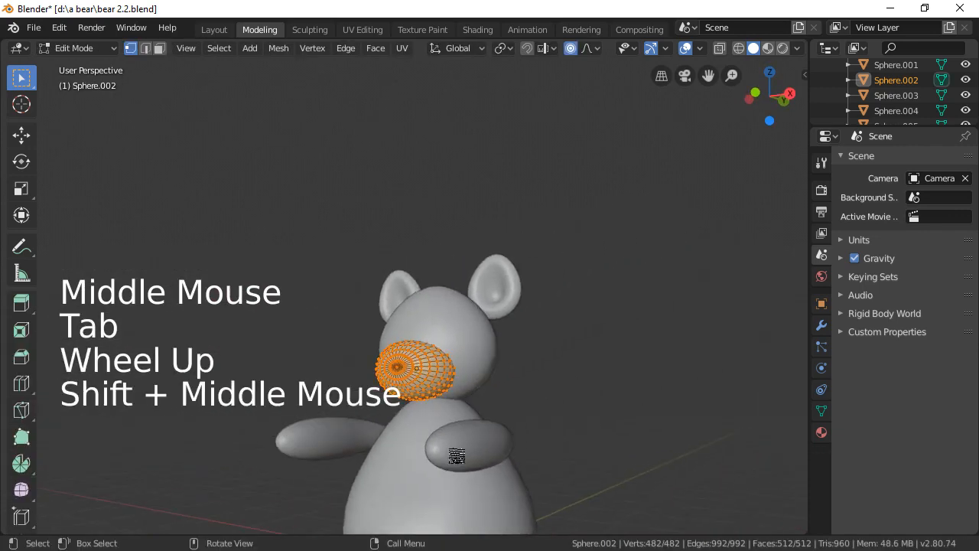
{"action": "scroll", "coordinate": [454, 459], "scroll_direction": "up", "scroll_amount": 3}
{"action": "middle_click_drag", "start_coordinate": [454, 459], "coordinate": [531, 431]}
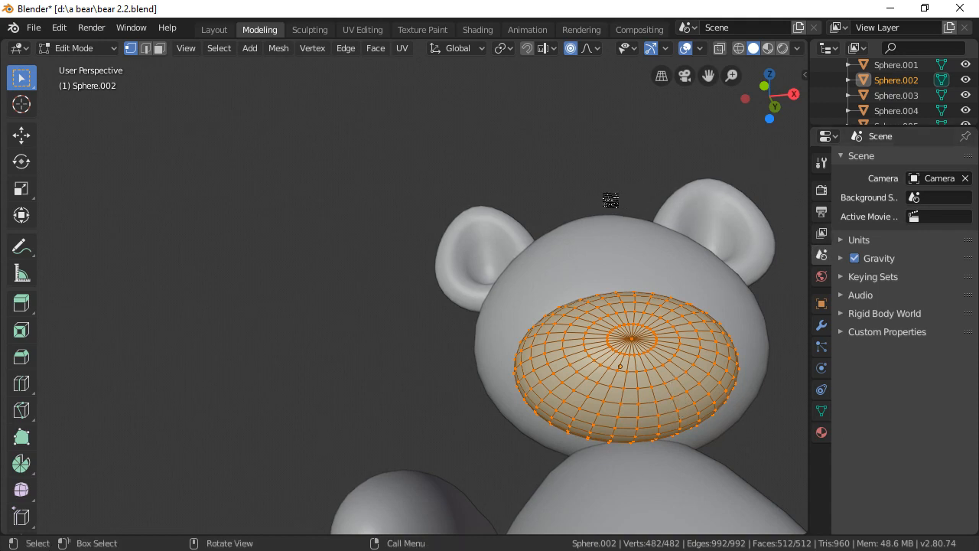
Deselect the snout's mesh and enable Auto Merge in the mesh editing options.
{"action": "key", "text": "n"}
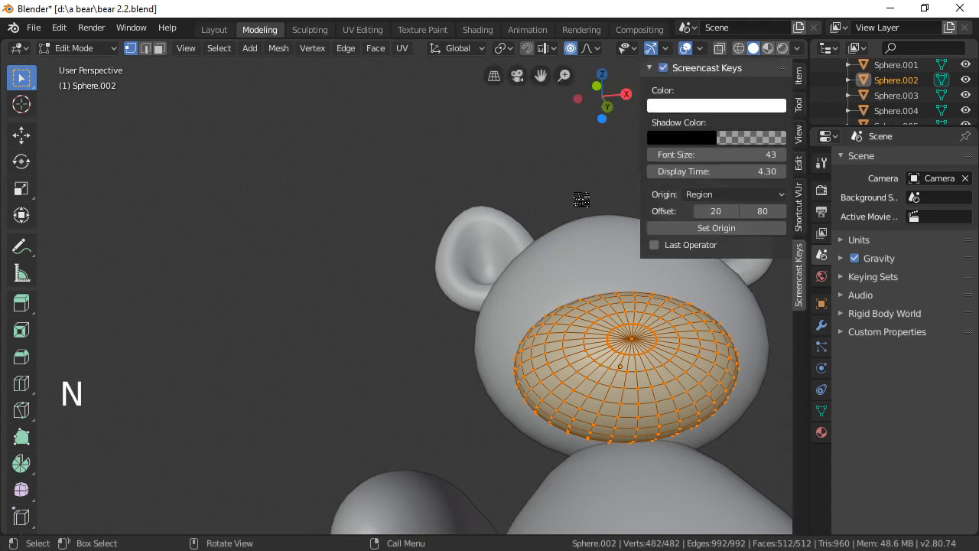
{"action": "left_click", "coordinate": [619, 164]}
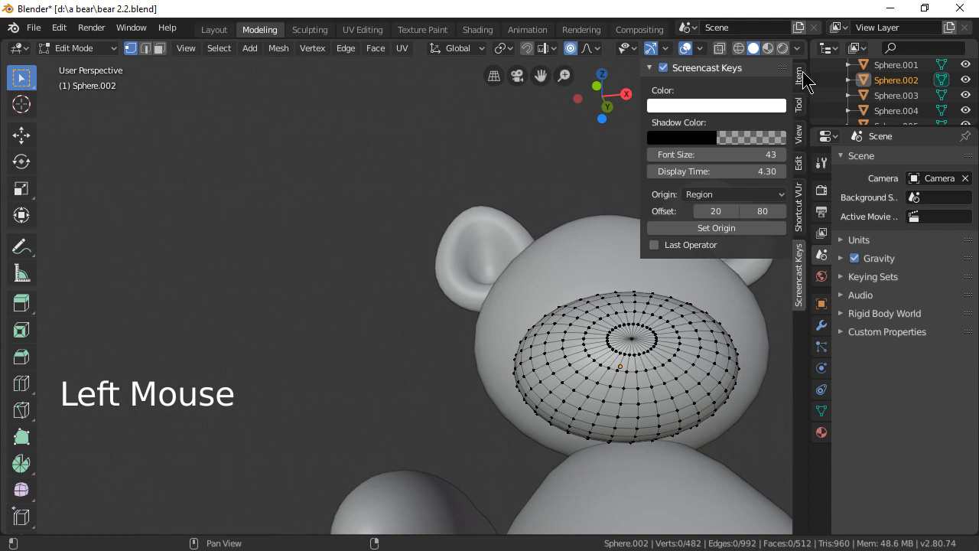
{"action": "left_click", "coordinate": [800, 76]}
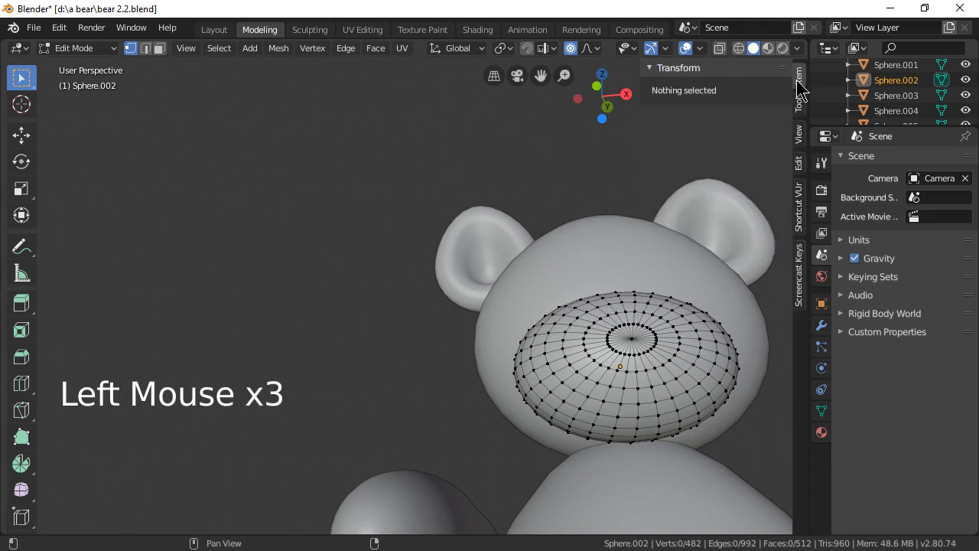
{"action": "left_click", "coordinate": [799, 107]}
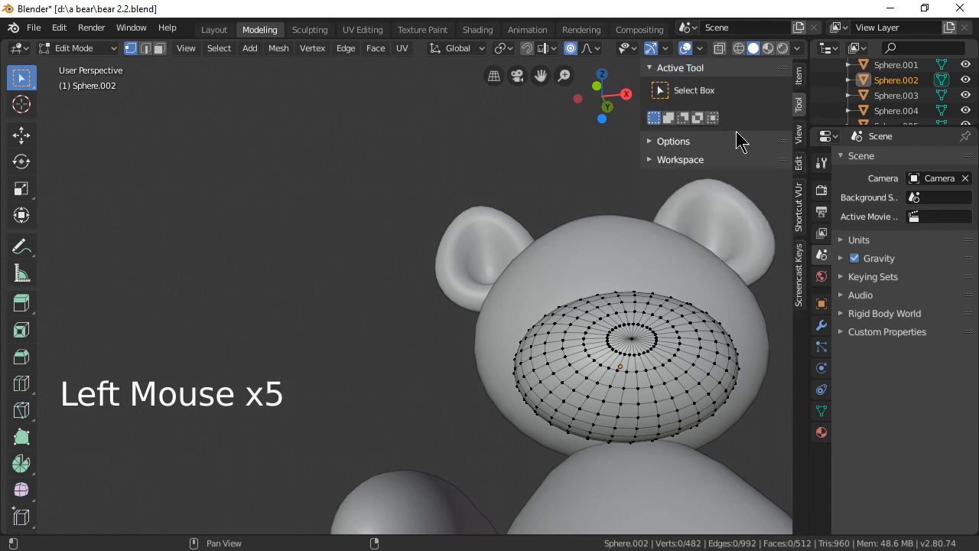
{"action": "left_click", "coordinate": [683, 161]}
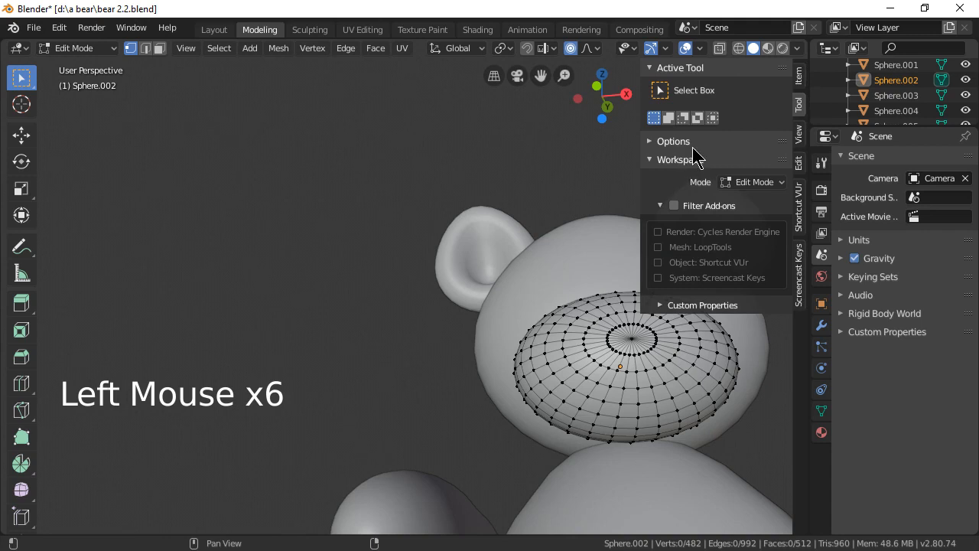
{"action": "left_click", "coordinate": [673, 143]}
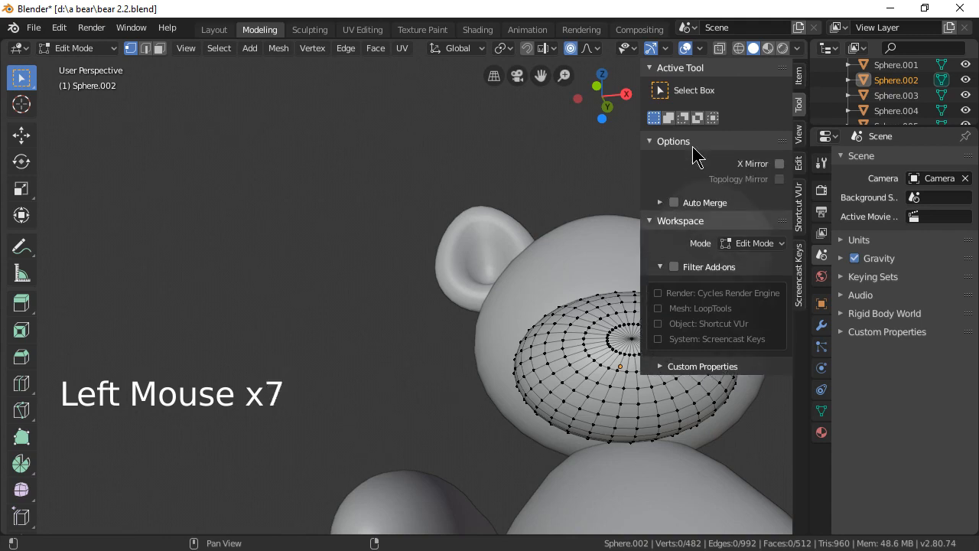
{"action": "left_click", "coordinate": [674, 202]}
{"action": "left_click", "coordinate": [596, 191]}
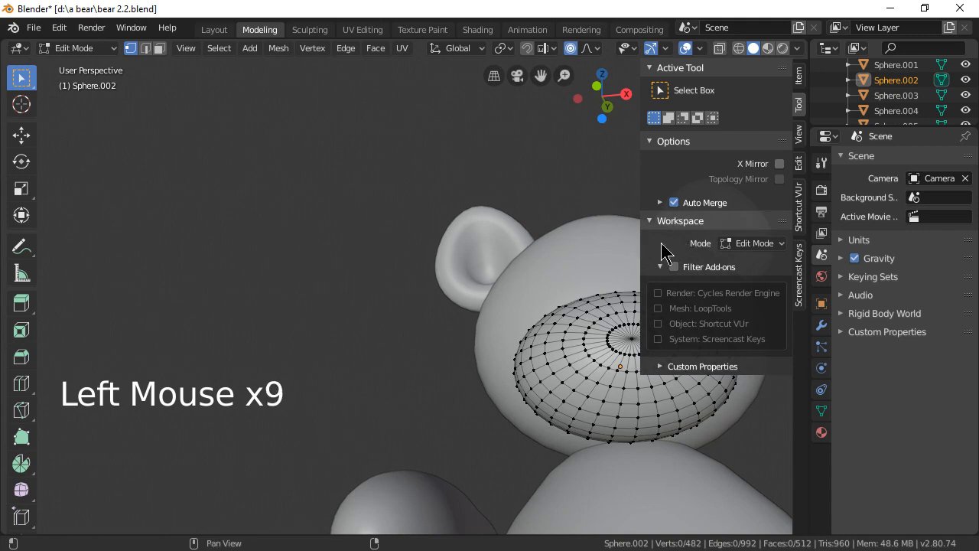
{"action": "left_click", "coordinate": [531, 152]}
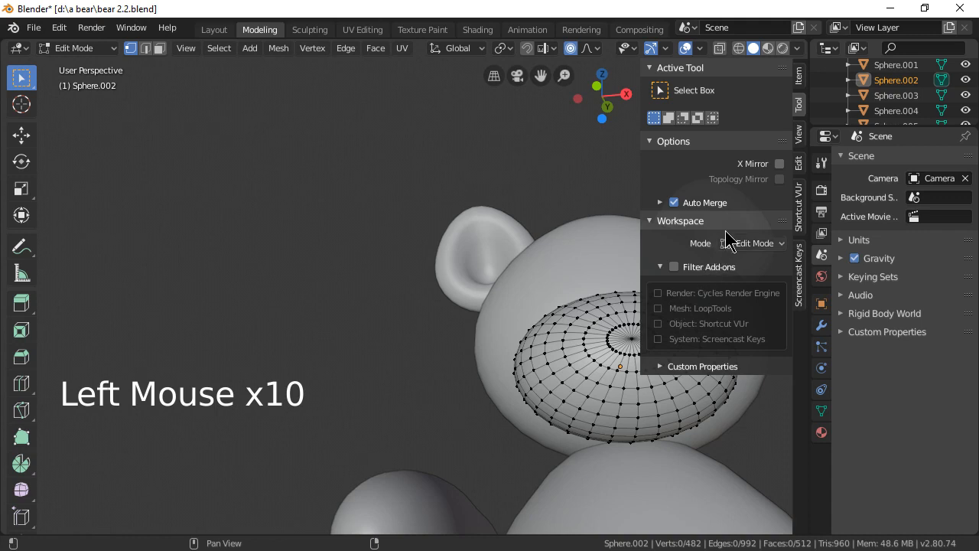
{"action": "double_click", "coordinate": [680, 203]}
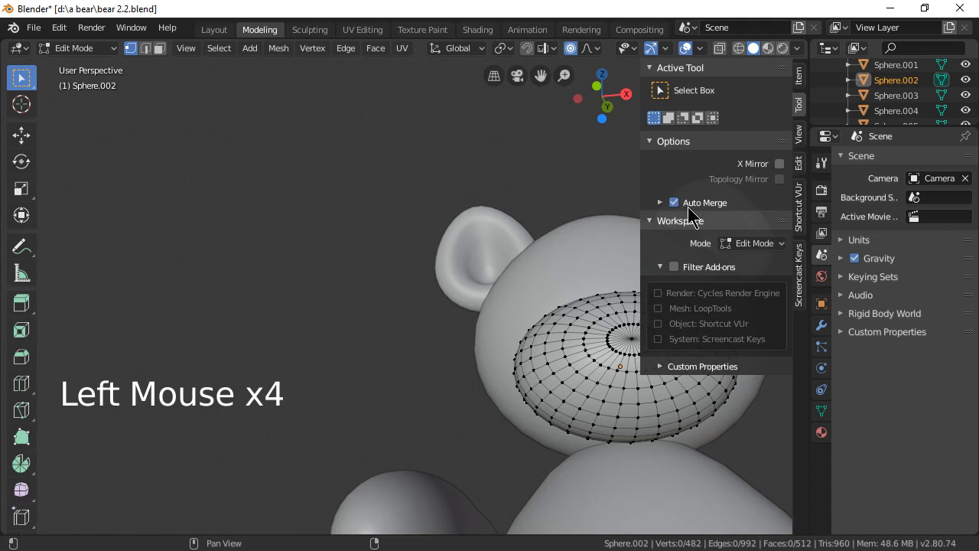
{"action": "key", "text": "t"}
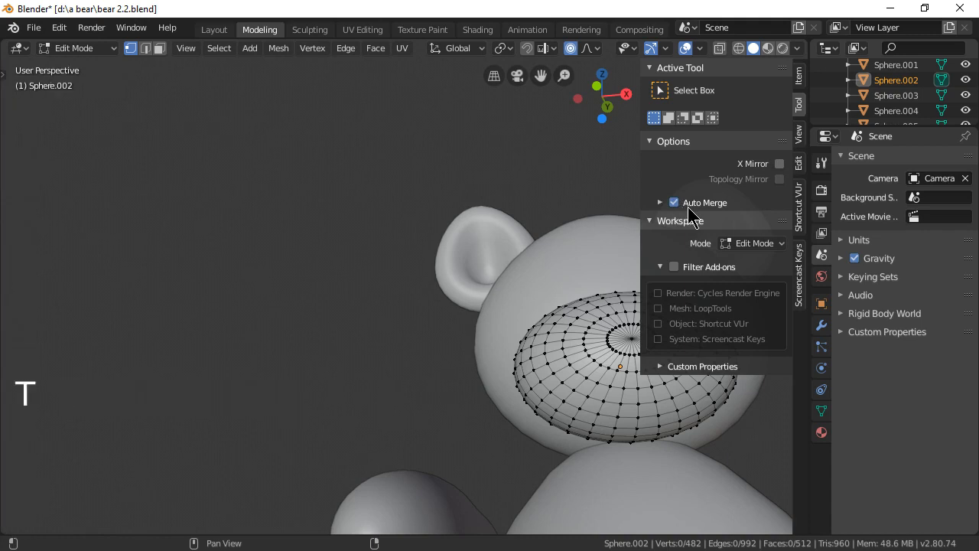
{"action": "key", "text": "t"}
{"action": "key", "text": "n"}
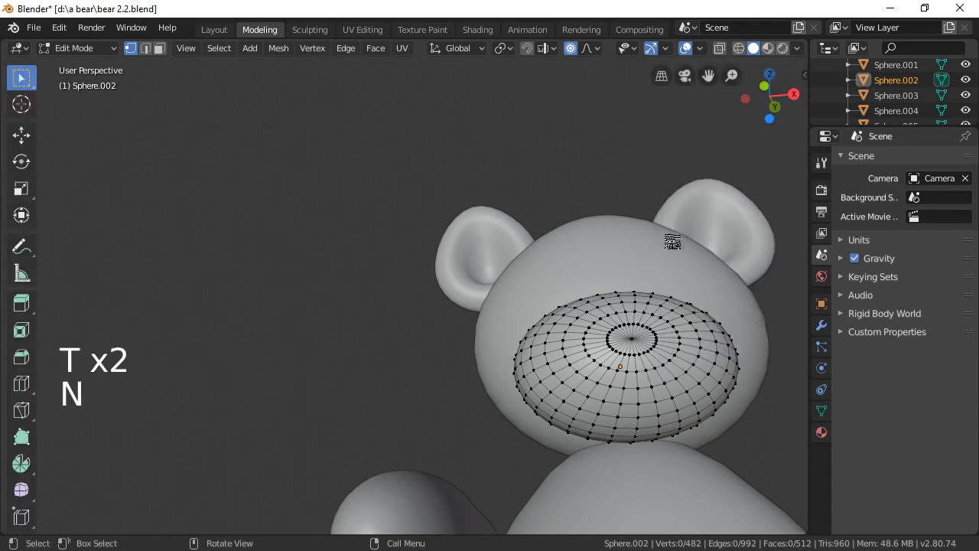
Switch to edge selection and select the vertical edge loop running down the middle of the snout's lower half.
{"action": "scroll", "coordinate": [671, 322], "scroll_direction": "up", "scroll_amount": 2}
{"action": "scroll", "coordinate": [671, 321], "scroll_direction": "down", "scroll_amount": 3}
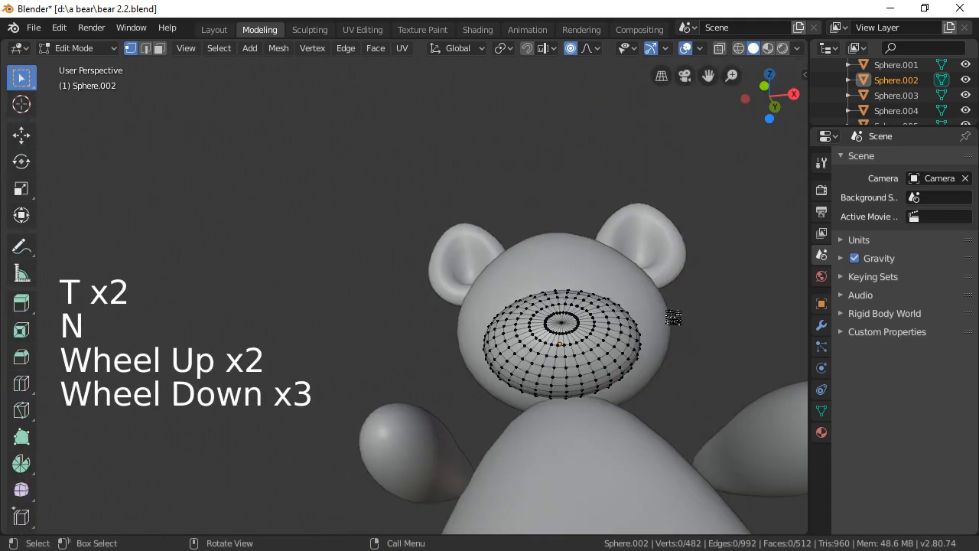
{"action": "middle_click_drag", "start_coordinate": [673, 318], "coordinate": [636, 267], "text": "shift"}
{"action": "scroll", "coordinate": [589, 274], "scroll_direction": "up", "scroll_amount": 2}
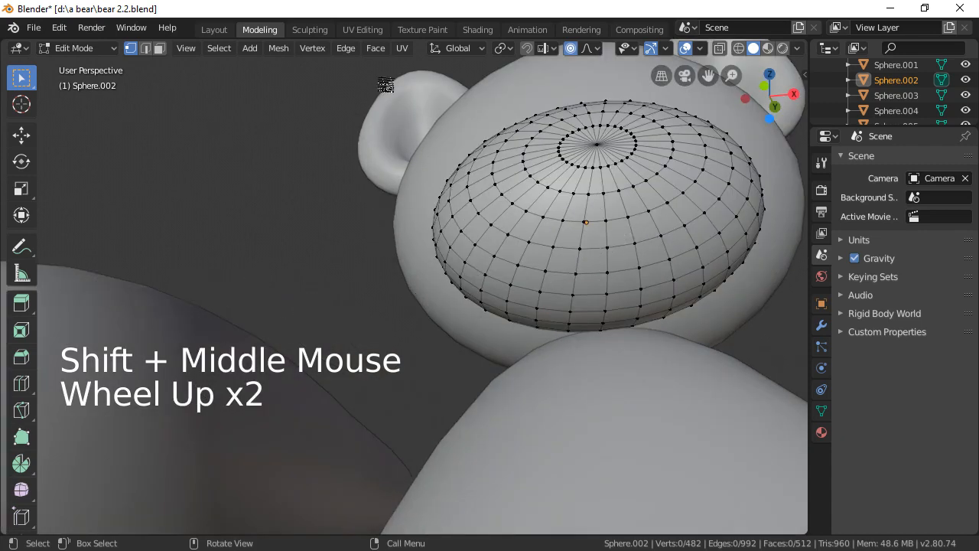
{"action": "left_click", "coordinate": [145, 49]}
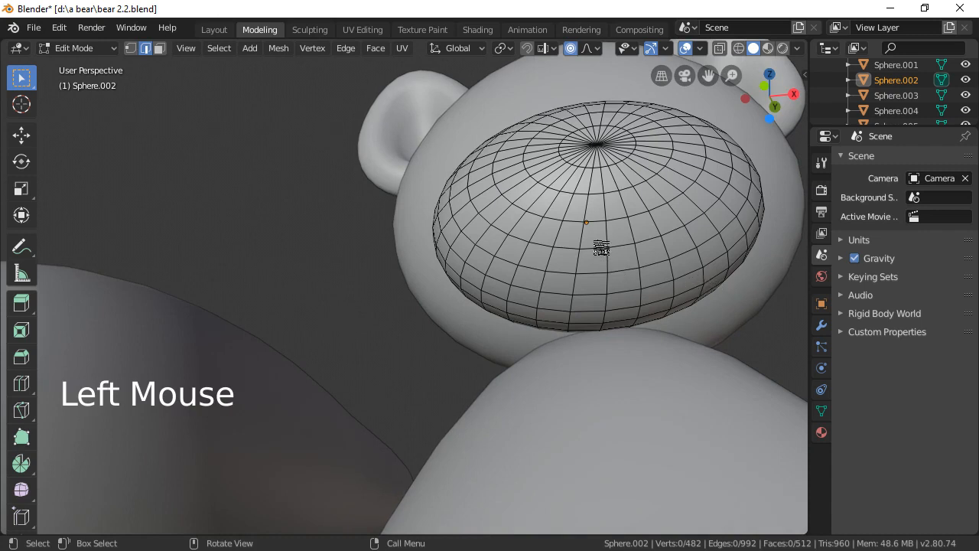
{"action": "left_click", "coordinate": [610, 237]}
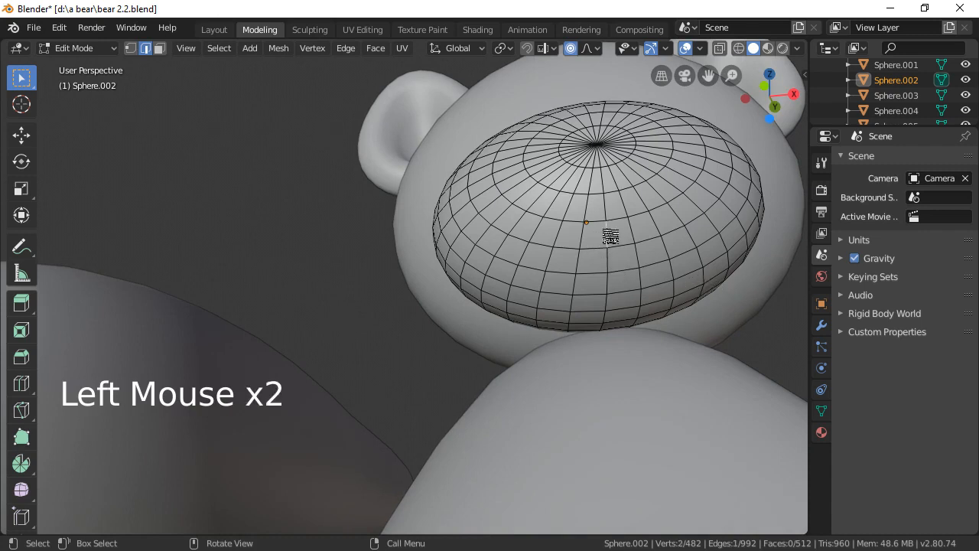
{"action": "left_click", "coordinate": [610, 237], "text": "alt"}
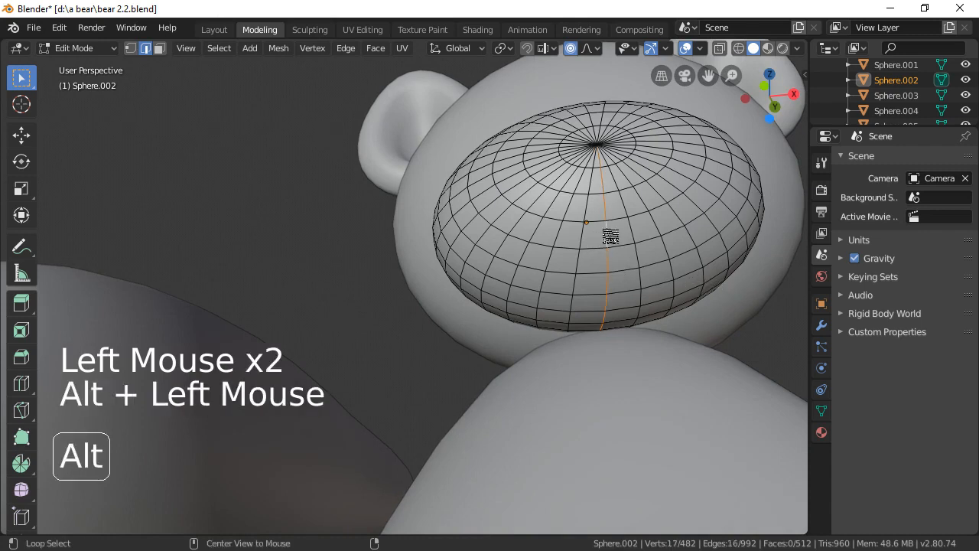
{"action": "left_click", "coordinate": [610, 238], "text": "alt"}
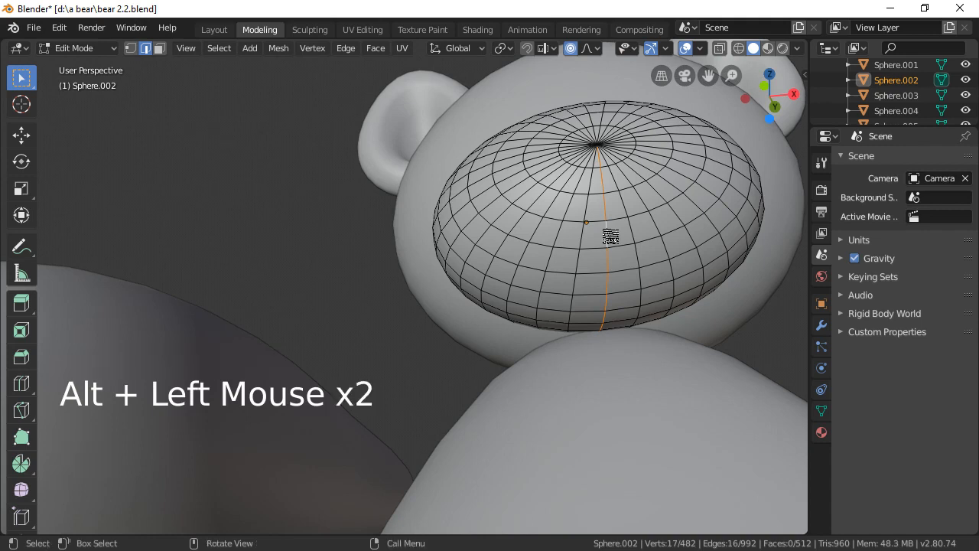
Try sliding the selected edge loop fully onto its neighbour with Edge Slide at 1.0, and undo it.
{"action": "key", "text": "g"}
{"action": "key", "text": "g"}
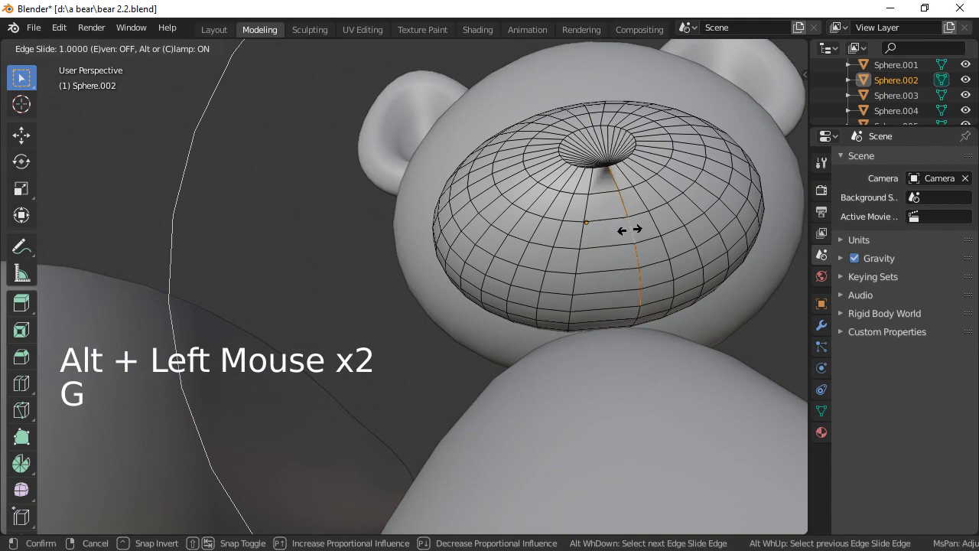
{"action": "left_click", "coordinate": [667, 229]}
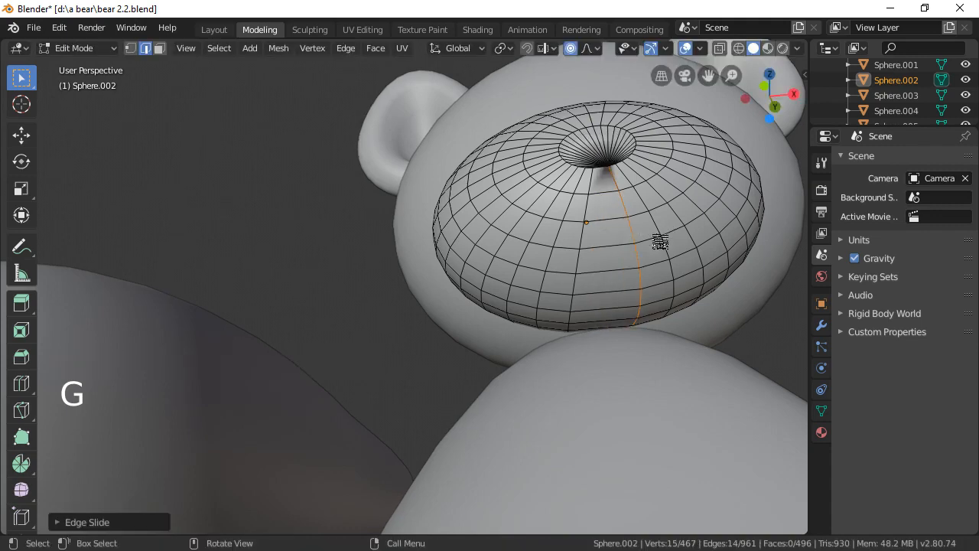
{"action": "middle_click_drag", "start_coordinate": [660, 240], "coordinate": [650, 267]}
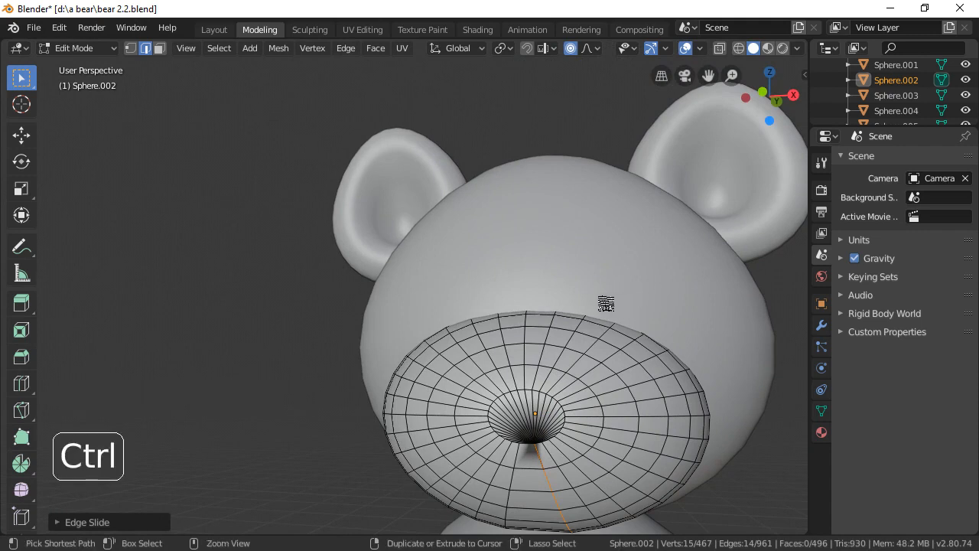
{"action": "key", "text": "ctrl+z"}
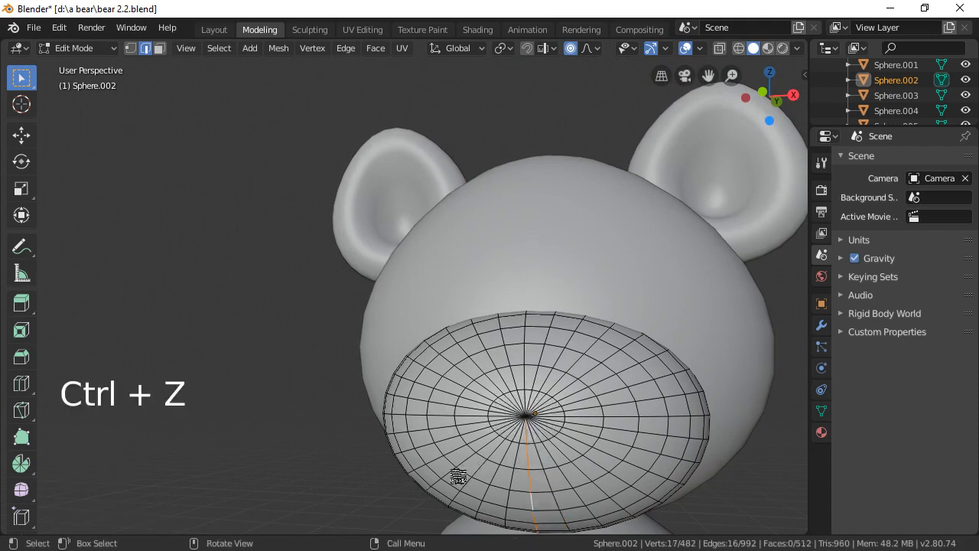
Run Edge Slide again on the snout's middle edge loop, confirming it close to its original position.
{"action": "middle_click_drag", "start_coordinate": [410, 519], "coordinate": [443, 427], "text": "shift"}
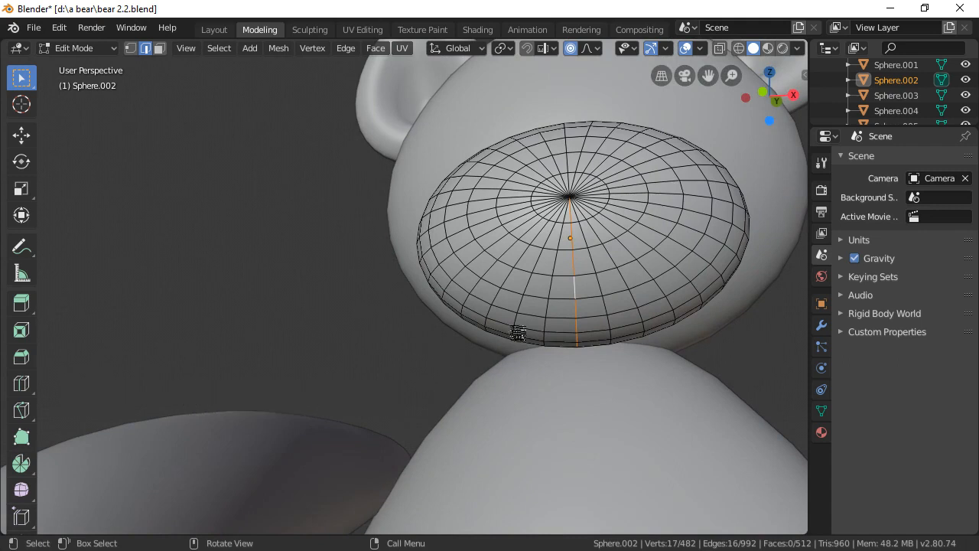
{"action": "key", "text": "g"}
{"action": "key", "text": "g"}
{"action": "left_click", "coordinate": [516, 326]}
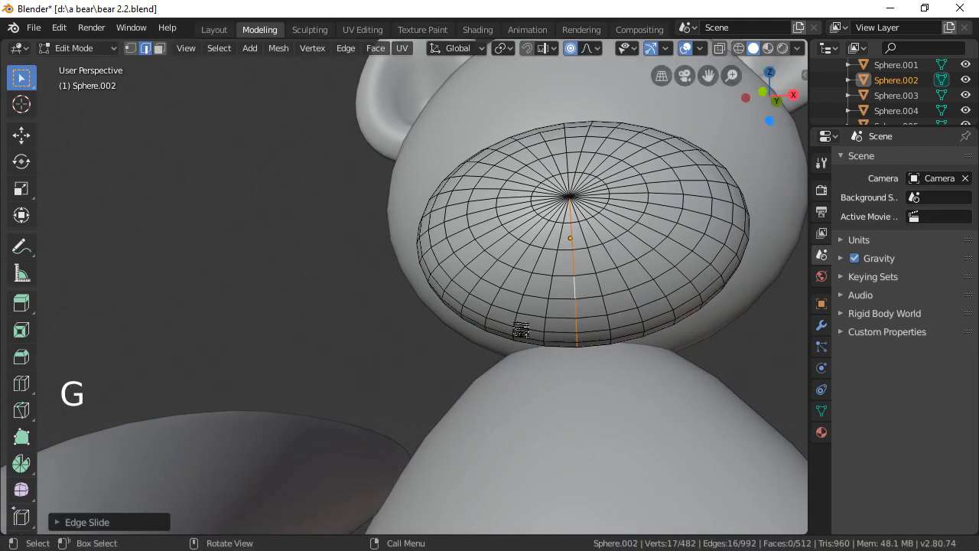
Turn off proportional editing, try sliding the snout's middle edge loop onto its left neighbour, and undo the slide.
{"action": "left_click", "coordinate": [569, 48]}
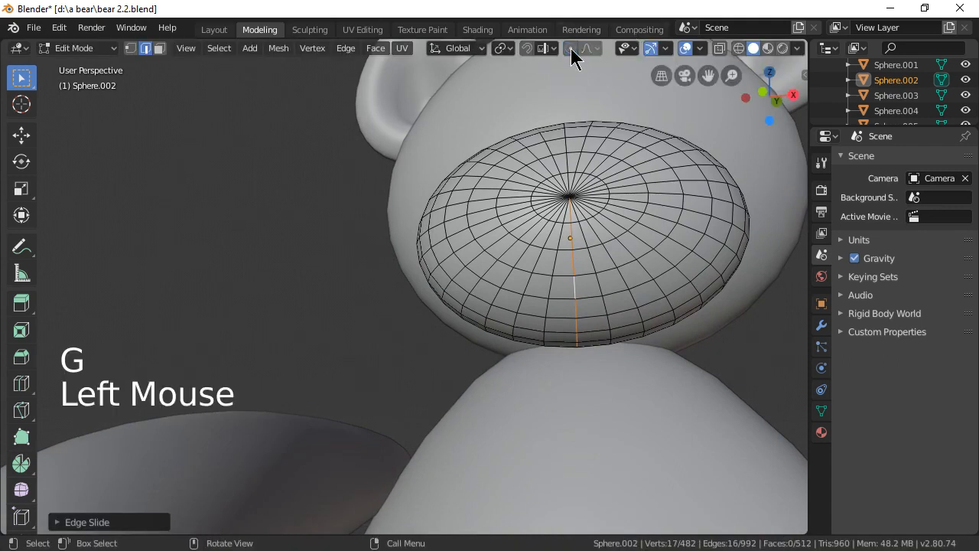
{"action": "key", "text": "g"}
{"action": "key", "text": "g"}
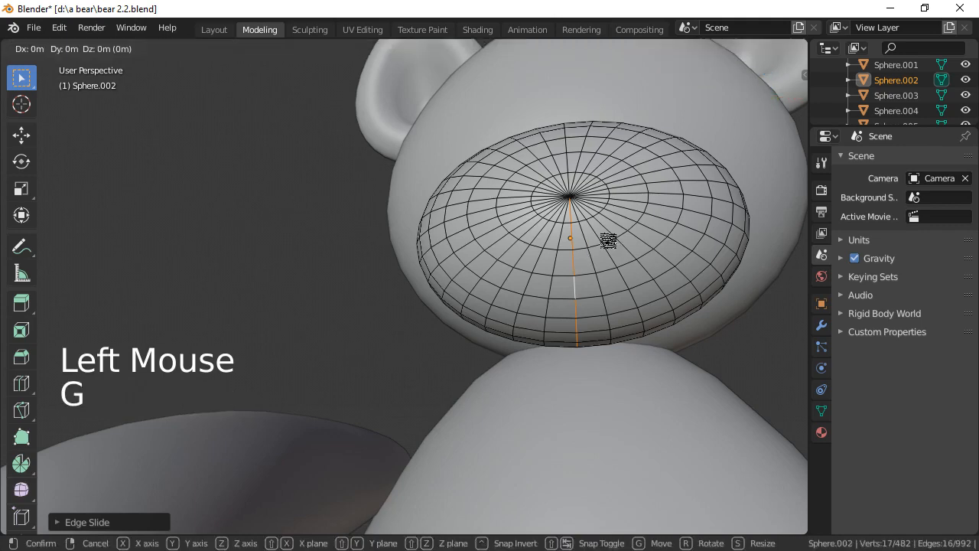
{"action": "left_click", "coordinate": [556, 248]}
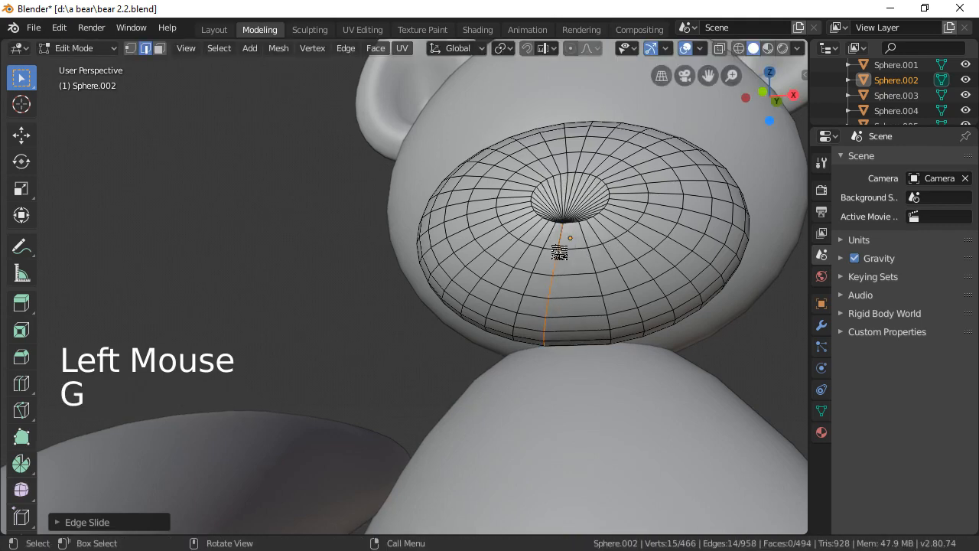
{"action": "scroll", "coordinate": [617, 258], "scroll_direction": "up", "scroll_amount": 3}
{"action": "scroll", "coordinate": [617, 258], "scroll_direction": "down", "scroll_amount": 3}
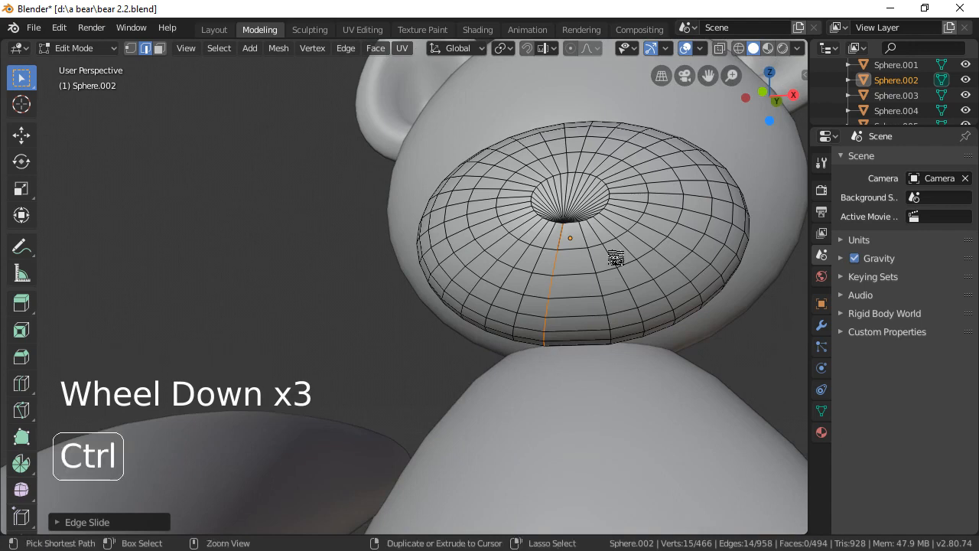
{"action": "key", "text": "ctrl+z"}
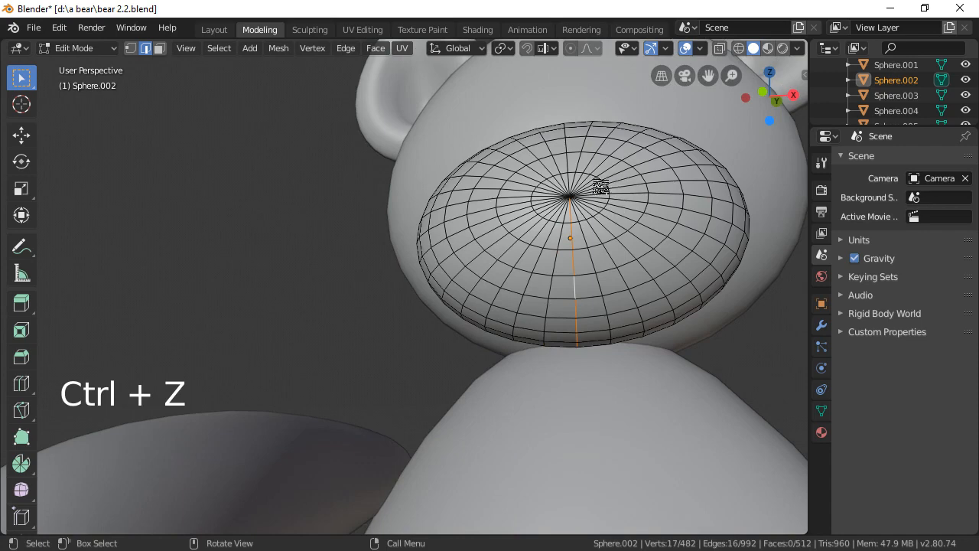
Reselect only the vertical edge loop running down the middle of the snout's lower half.
{"action": "left_click", "coordinate": [595, 185]}
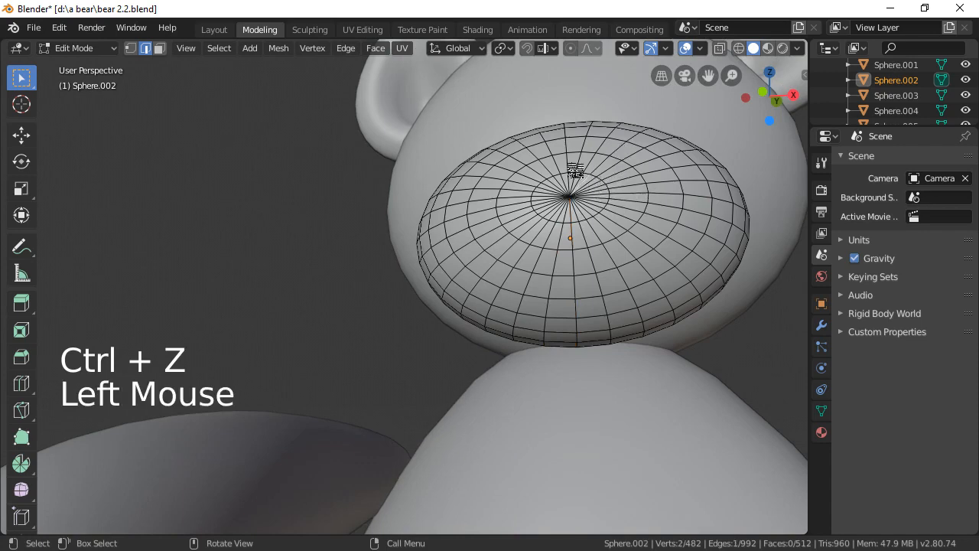
{"action": "scroll", "coordinate": [544, 184], "scroll_direction": "down", "scroll_amount": 4}
{"action": "scroll", "coordinate": [554, 208], "scroll_direction": "up", "scroll_amount": 3}
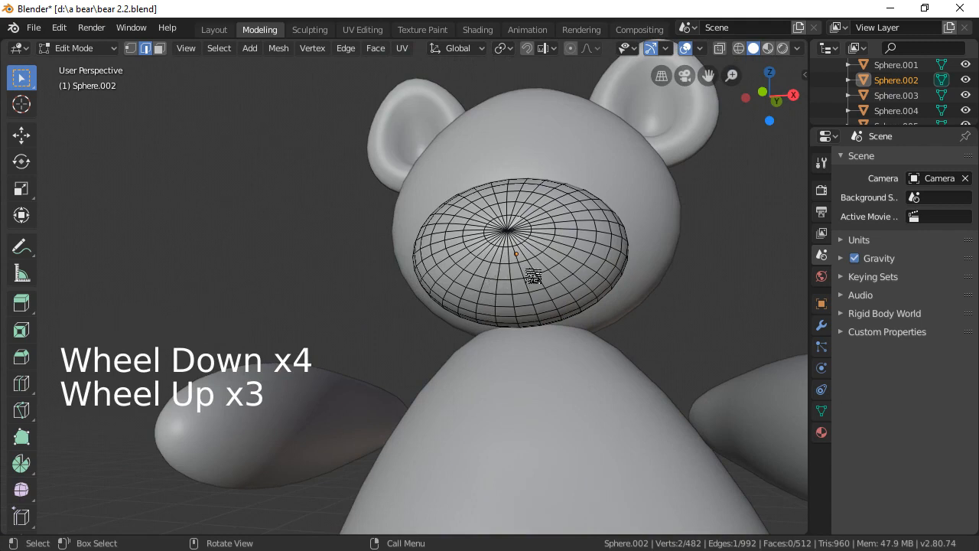
{"action": "left_click", "coordinate": [518, 284]}
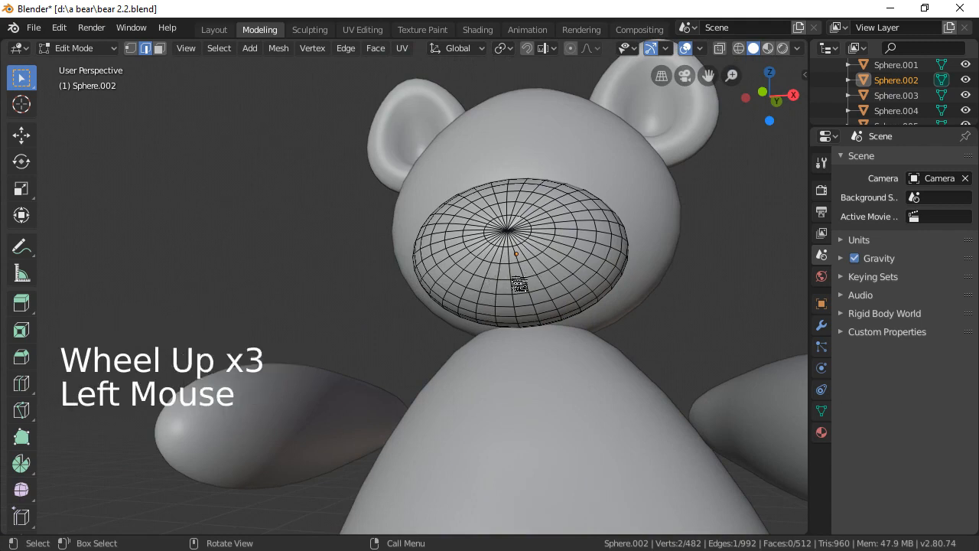
{"action": "left_click", "coordinate": [511, 247]}
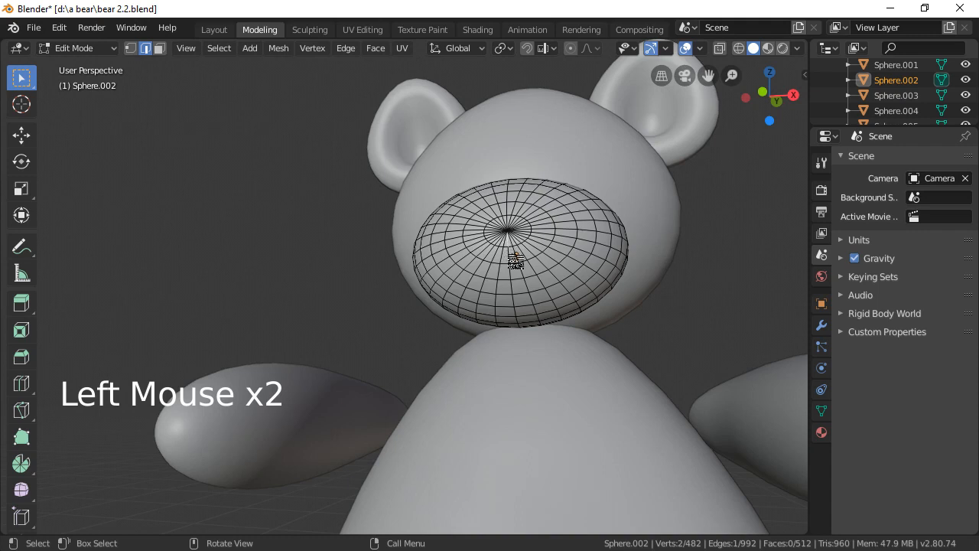
{"action": "key", "text": "shift"}
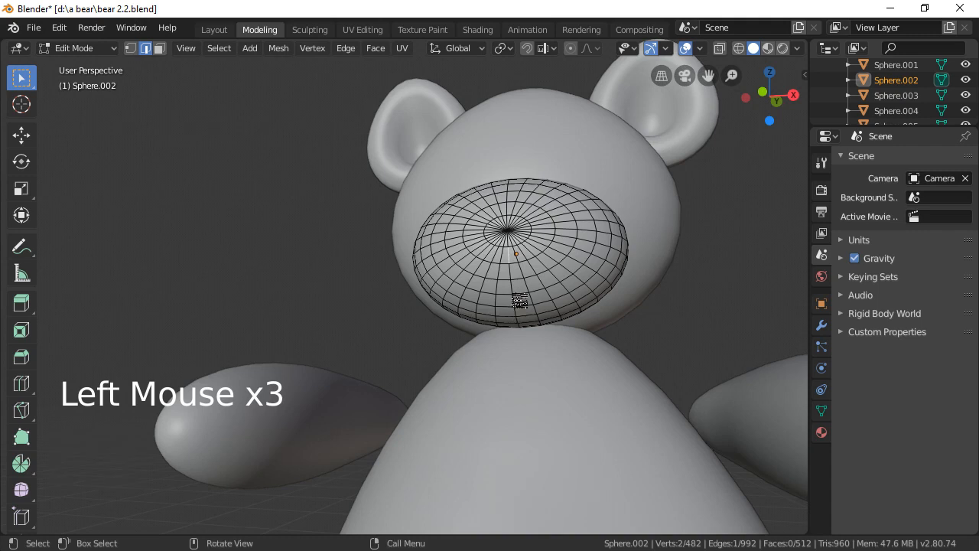
{"action": "key", "text": "alt"}
{"action": "left_click", "coordinate": [518, 299], "text": "alt"}
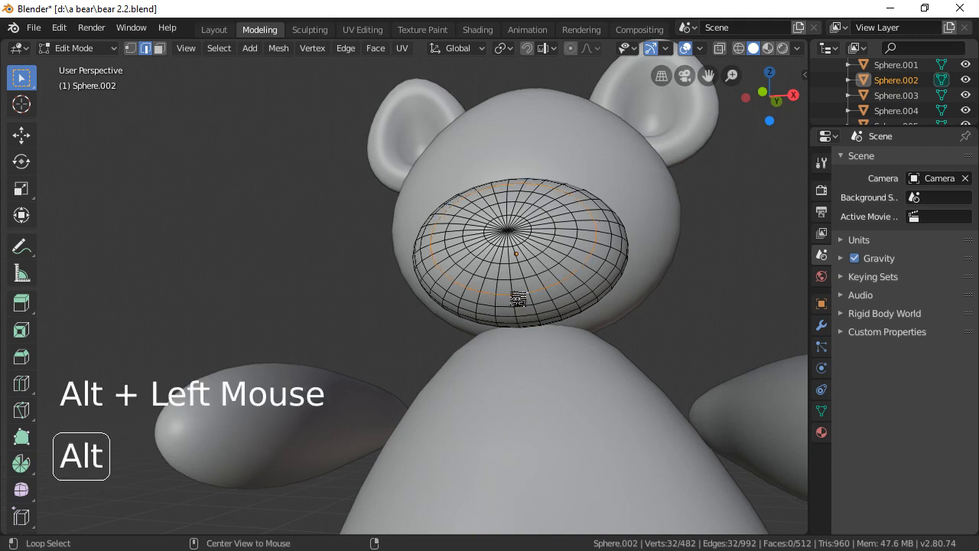
{"action": "left_click", "coordinate": [509, 285]}
{"action": "left_click", "coordinate": [512, 287], "text": "alt"}
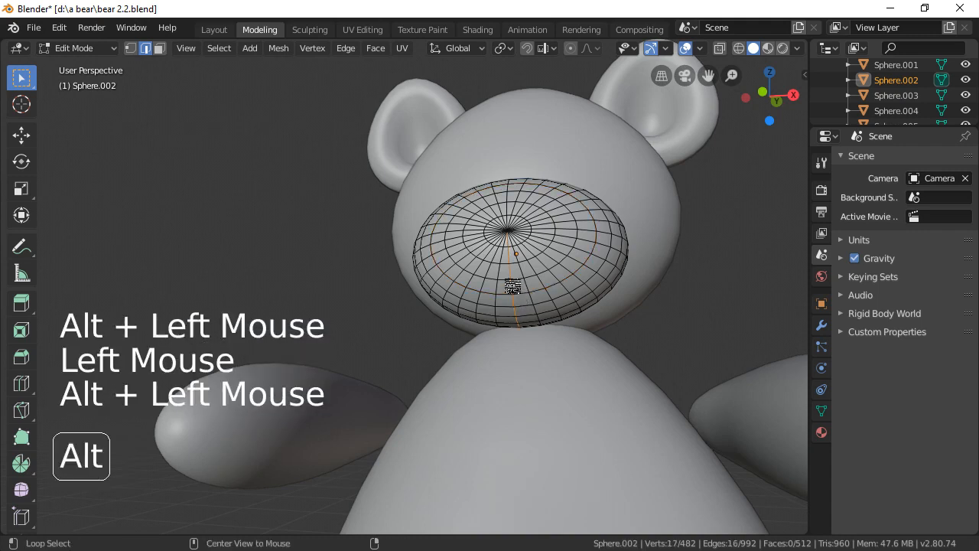
Try Edge Slide on the middle loop toward its right neighbour, returning it near its starting position before confirming.
{"action": "key", "text": "g"}
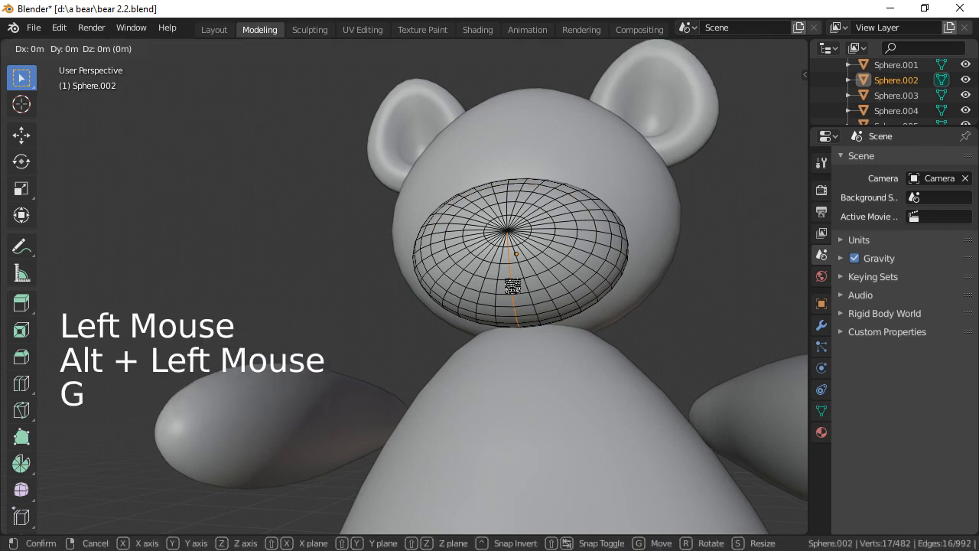
{"action": "key", "text": "g"}
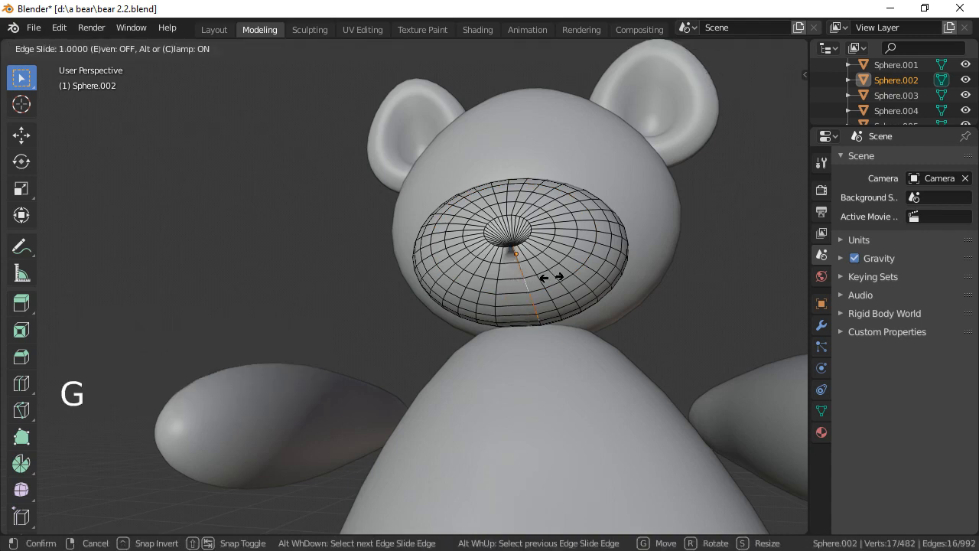
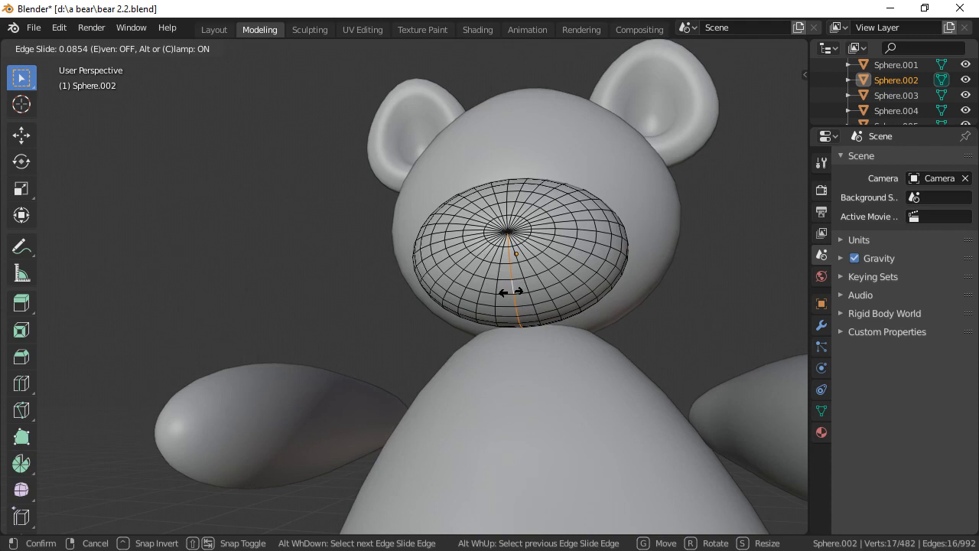
{"action": "left_click", "coordinate": [510, 291]}
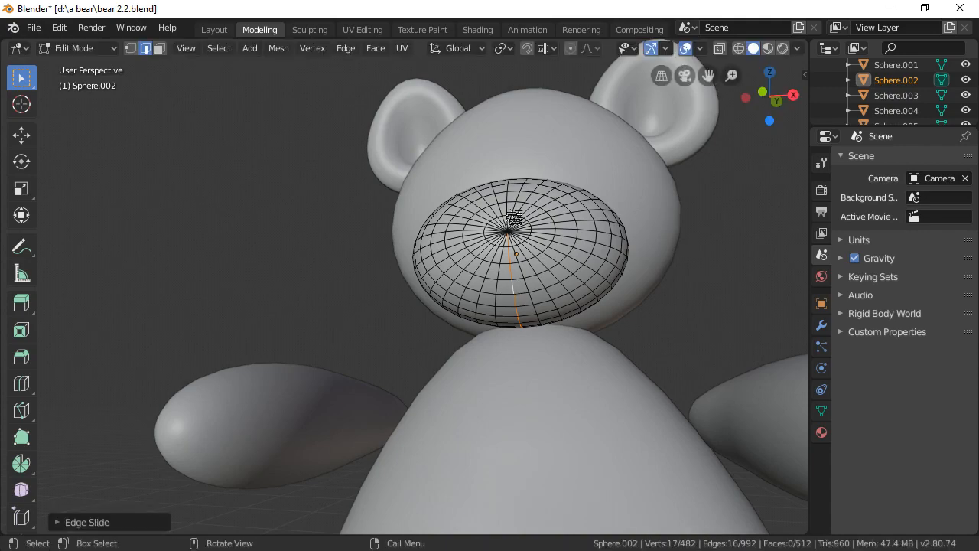
In face selection, merge the two triangular faces directly below the snout's centre pole with Limited Dissolve.
{"action": "scroll", "coordinate": [533, 226], "scroll_direction": "up", "scroll_amount": 2}
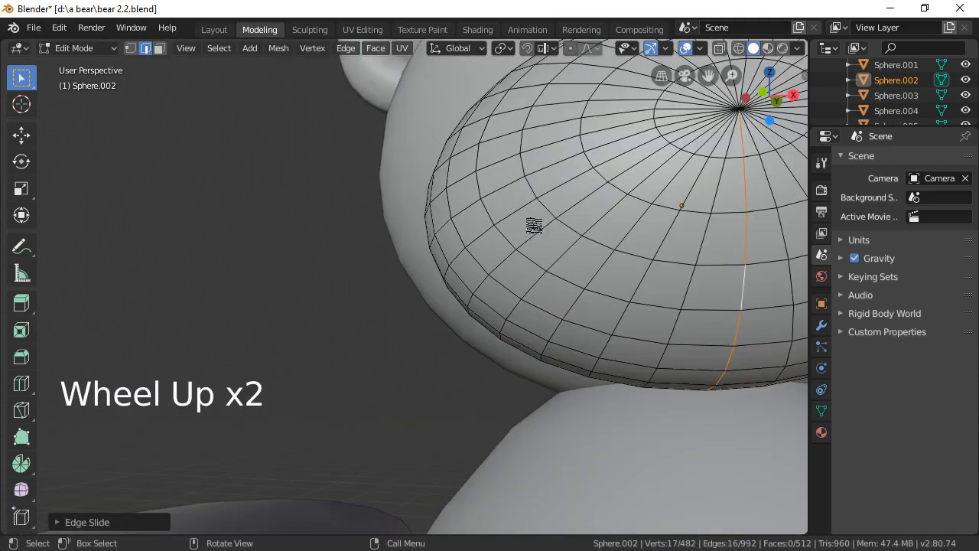
{"action": "middle_click_drag", "start_coordinate": [572, 233], "coordinate": [525, 275], "text": "shift"}
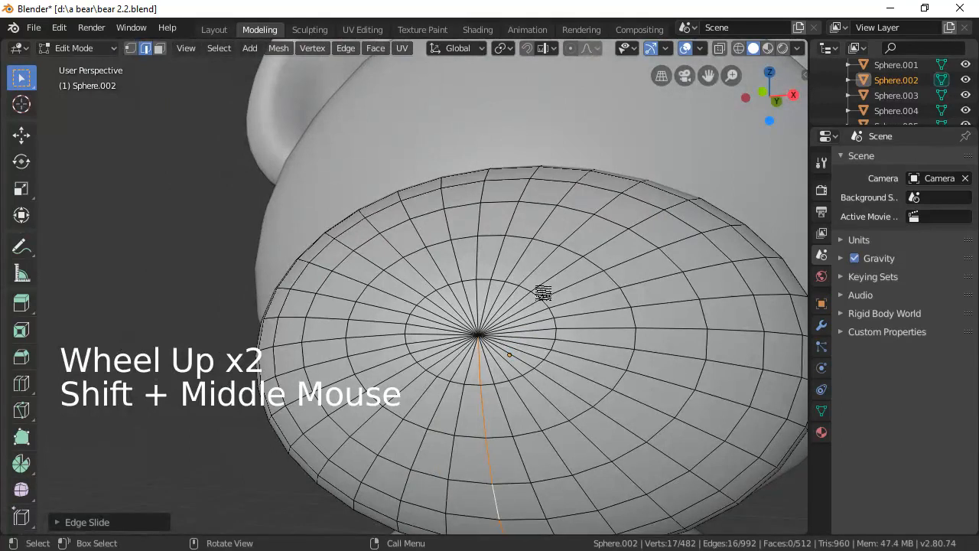
{"action": "left_click", "coordinate": [159, 50]}
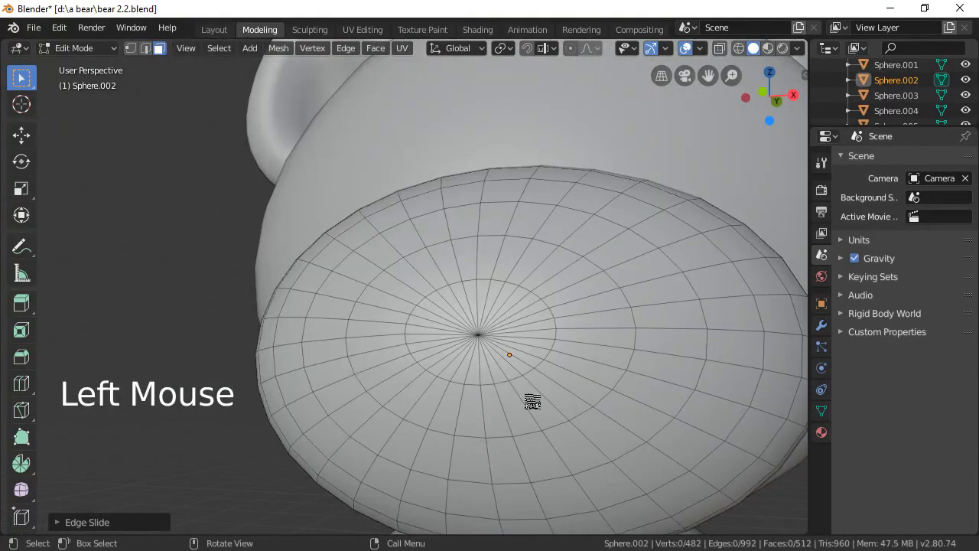
{"action": "left_click", "coordinate": [478, 381]}
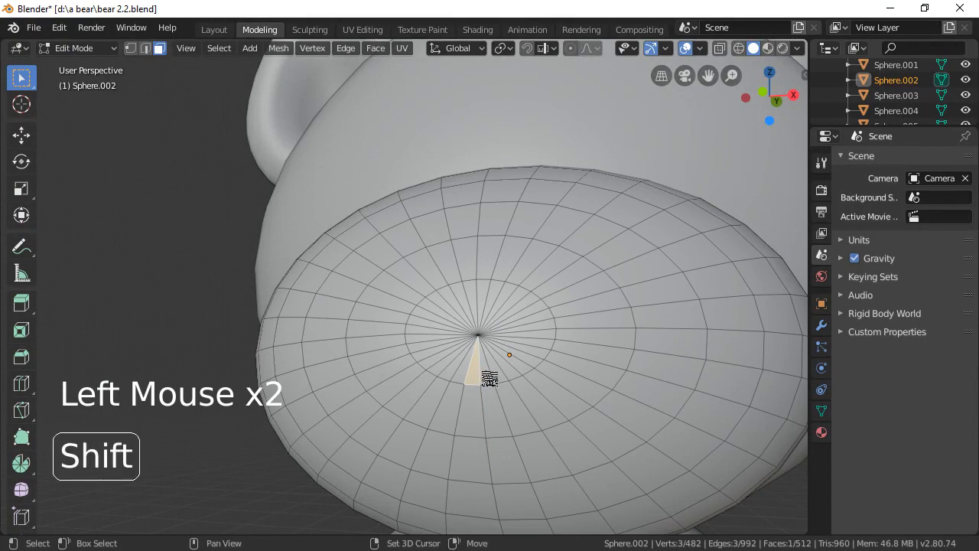
{"action": "left_click", "coordinate": [489, 378], "text": "shift"}
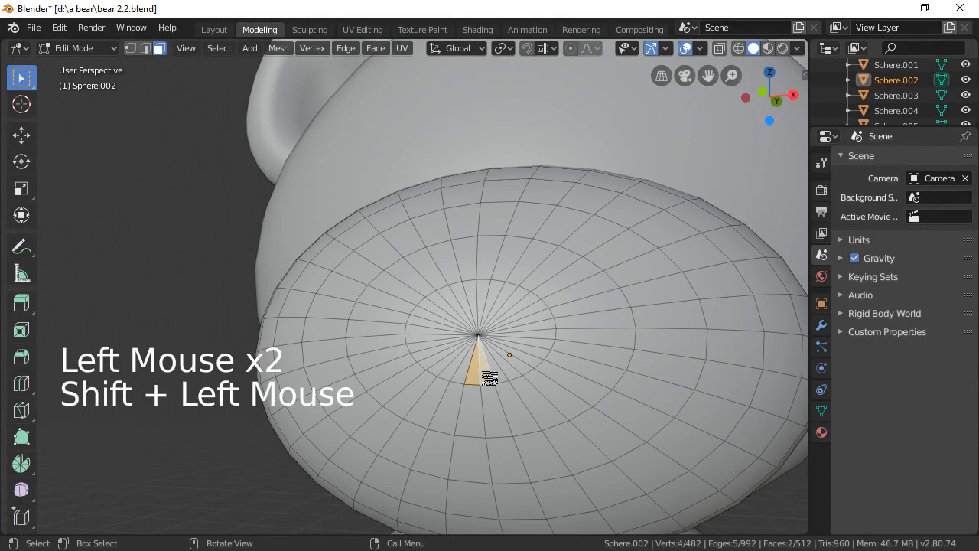
{"action": "key", "text": "x"}
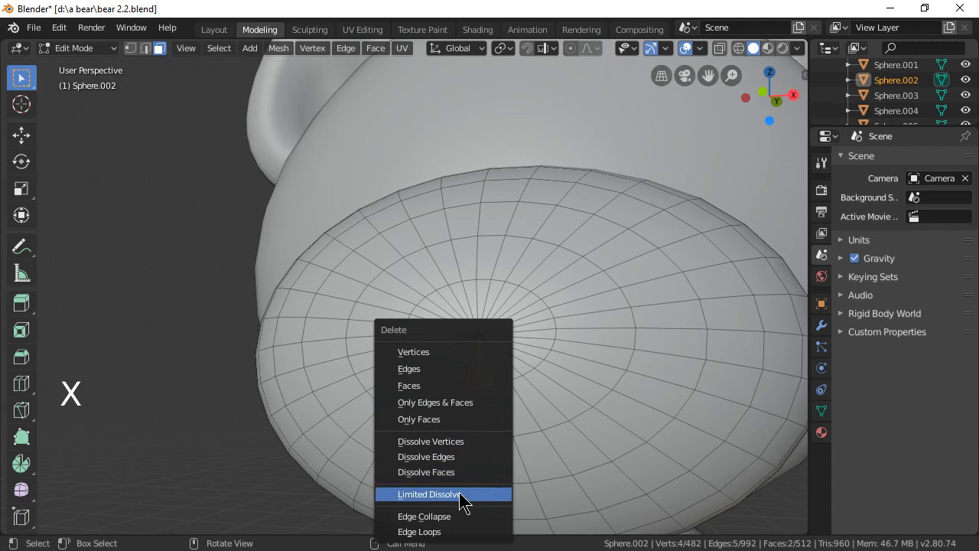
{"action": "left_click", "coordinate": [461, 496]}
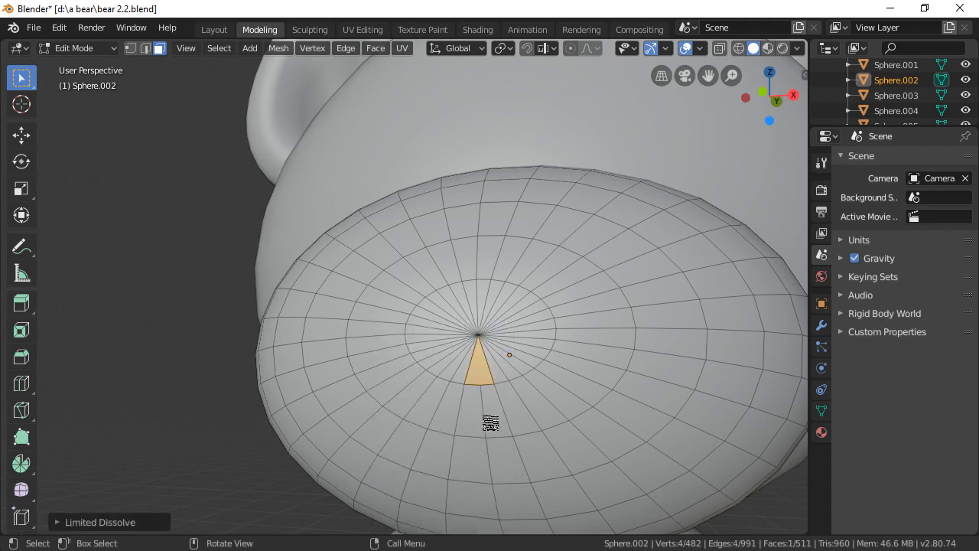
{"action": "left_click", "coordinate": [487, 372]}
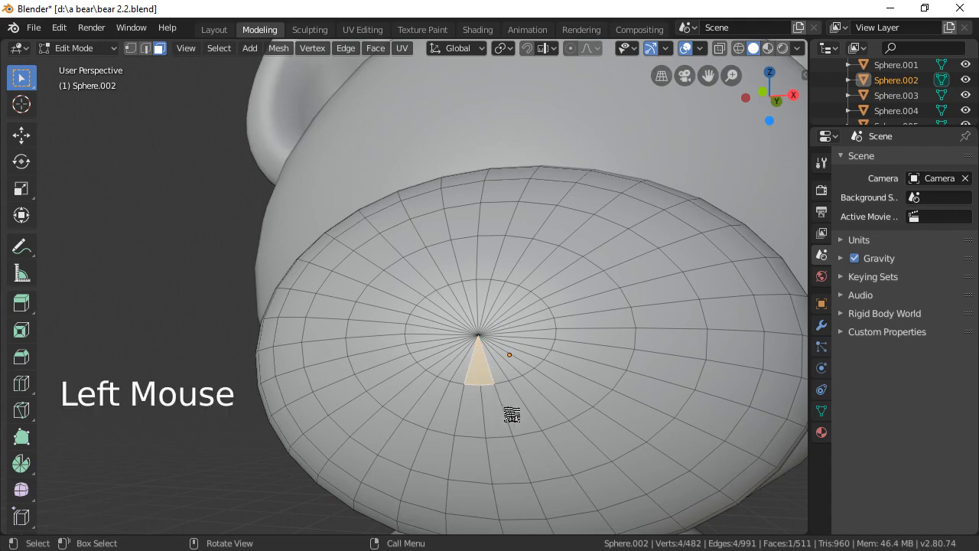
In edge selection, select the middle edge loop below the dissolved triangle and Edge Slide it onto its left neighbour to merge them.
{"action": "middle_click_drag", "start_coordinate": [512, 415], "coordinate": [513, 389], "text": "shift"}
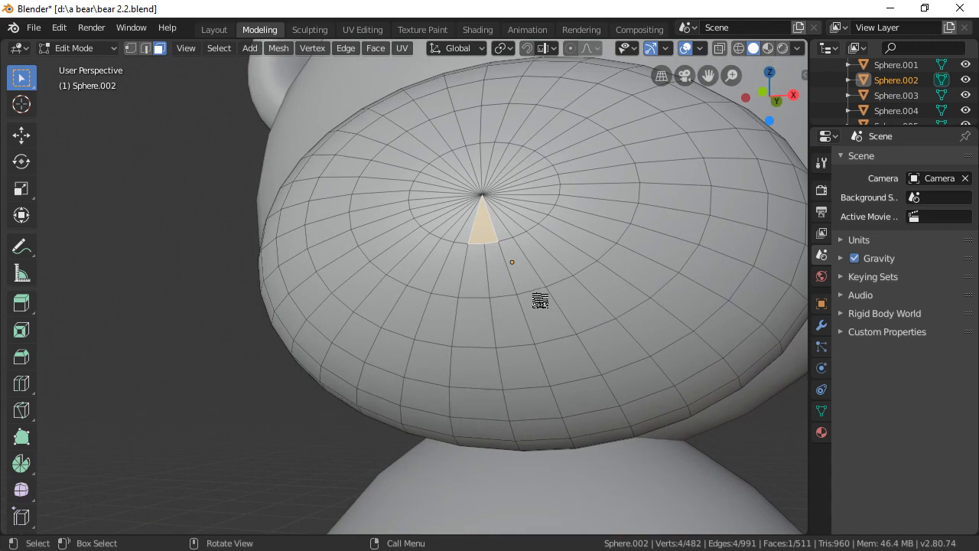
{"action": "left_click", "coordinate": [510, 370]}
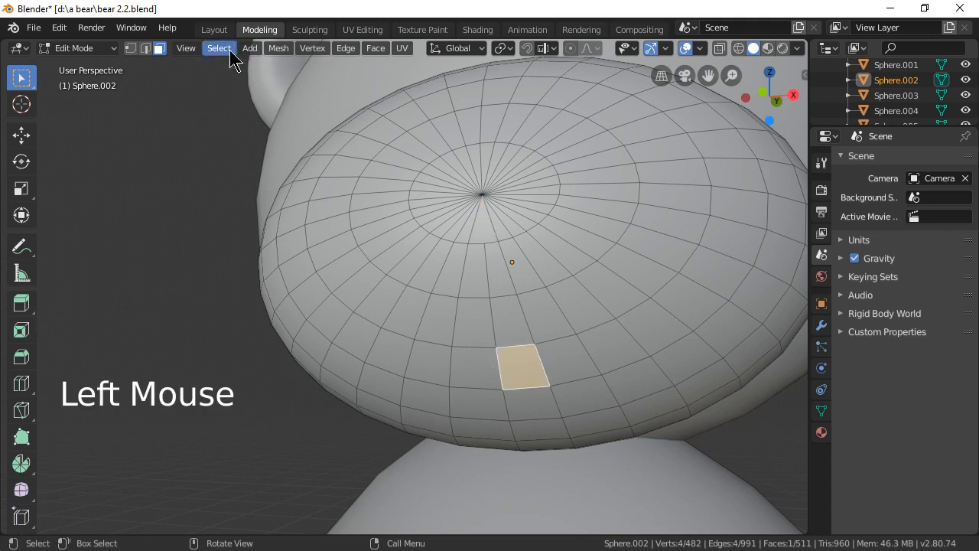
{"action": "left_click", "coordinate": [144, 49]}
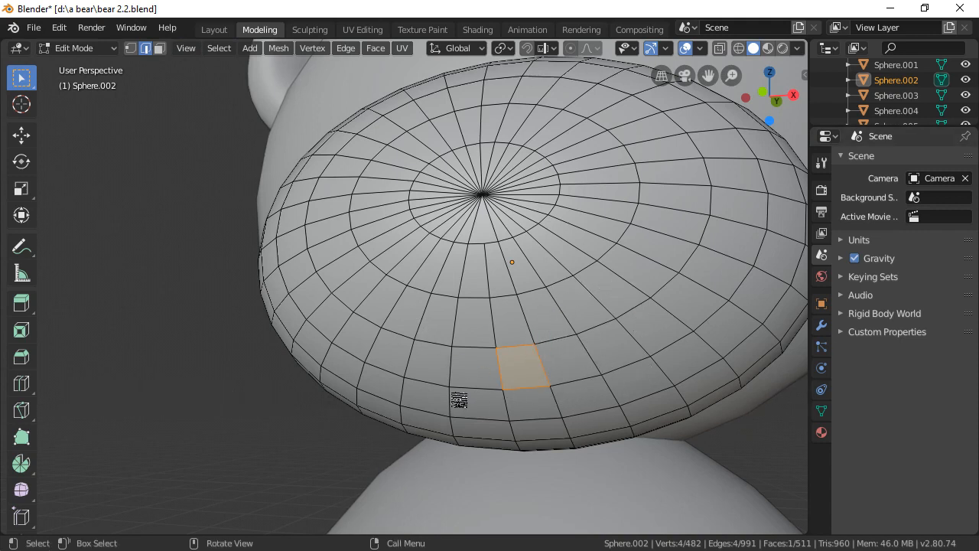
{"action": "left_click", "coordinate": [294, 399]}
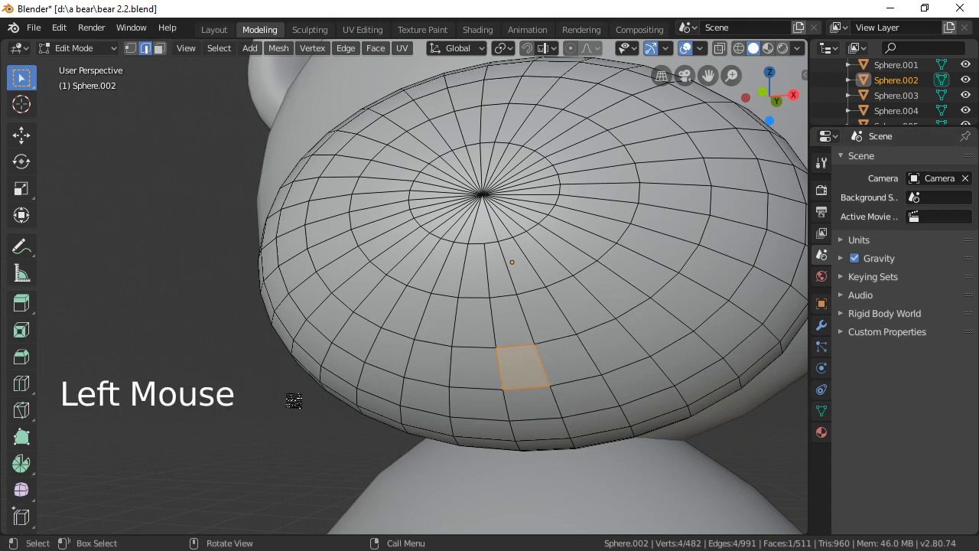
{"action": "left_click", "coordinate": [494, 319]}
{"action": "left_click", "coordinate": [494, 319], "text": "alt"}
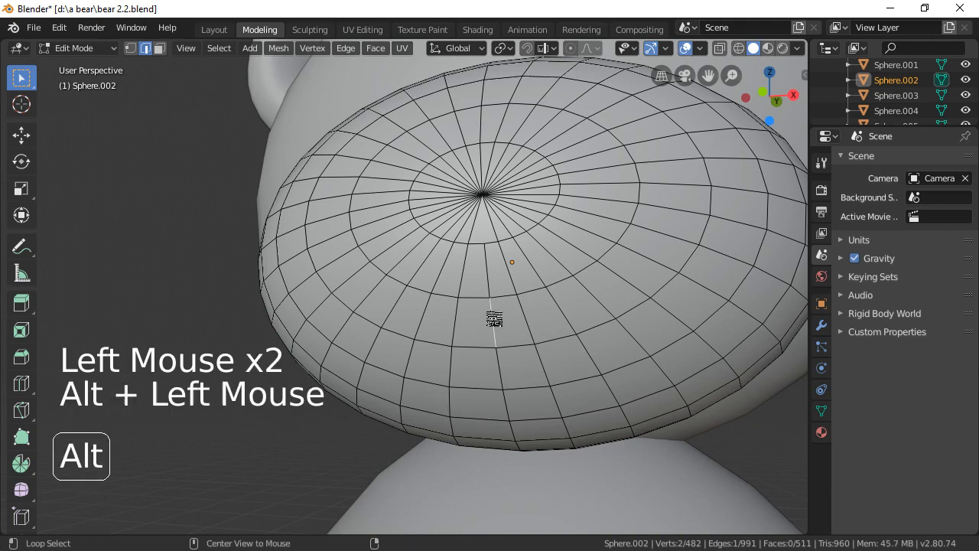
{"action": "key", "text": "g"}
{"action": "key", "text": "g"}
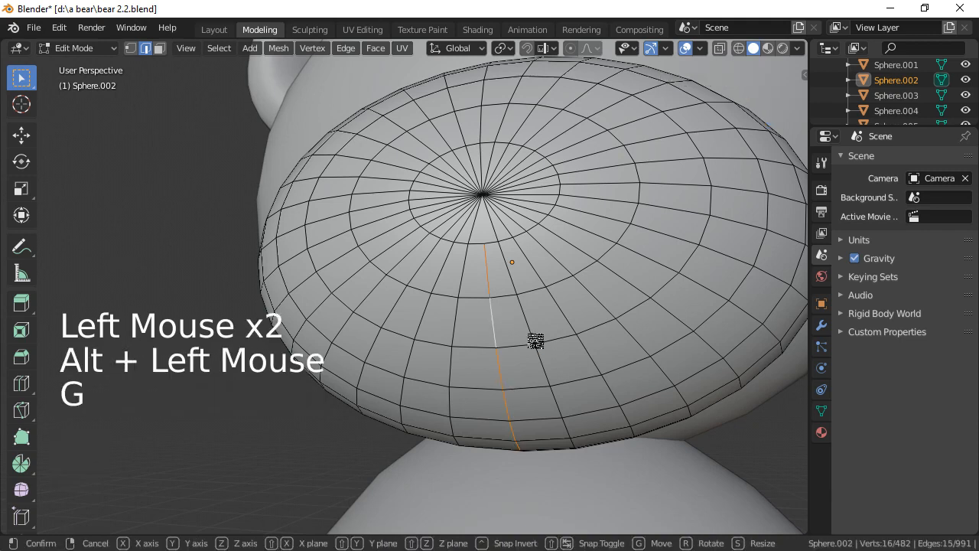
{"action": "left_click", "coordinate": [432, 348]}
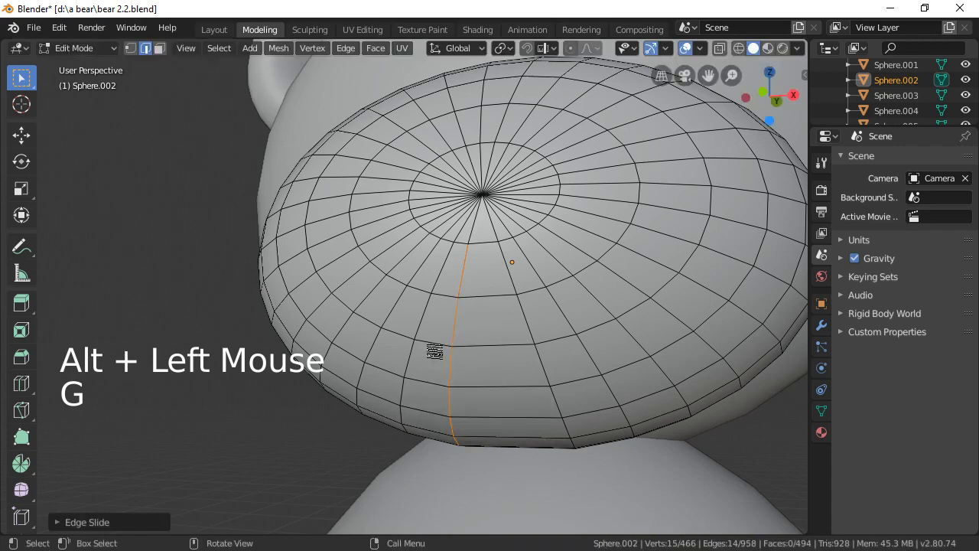
Add two evenly spaced vertical loop cuts through the wide face strip in the snout's lower middle, without sliding them.
{"action": "scroll", "coordinate": [449, 348], "scroll_direction": "down", "scroll_amount": 3}
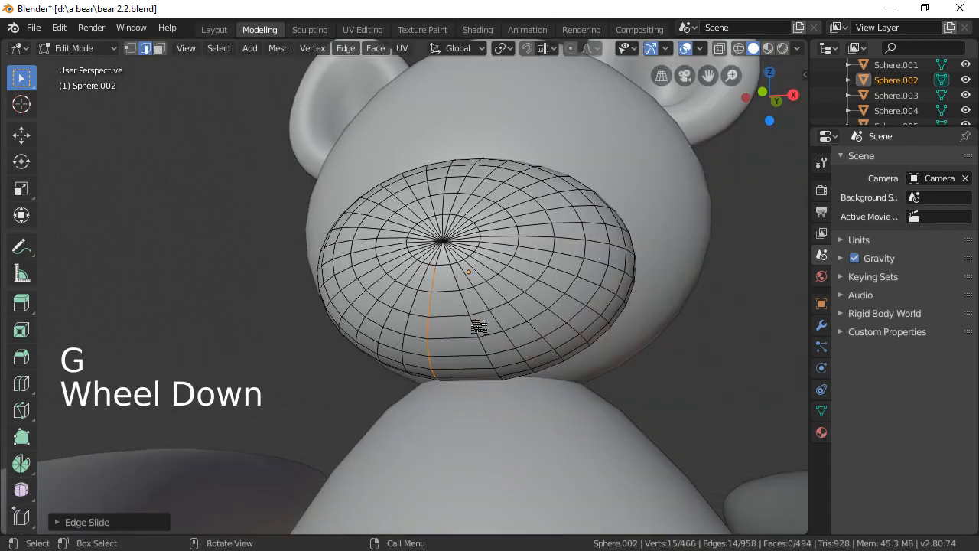
{"action": "scroll", "coordinate": [498, 407], "scroll_direction": "up", "scroll_amount": 2}
{"action": "scroll", "coordinate": [508, 403], "scroll_direction": "down", "scroll_amount": 3}
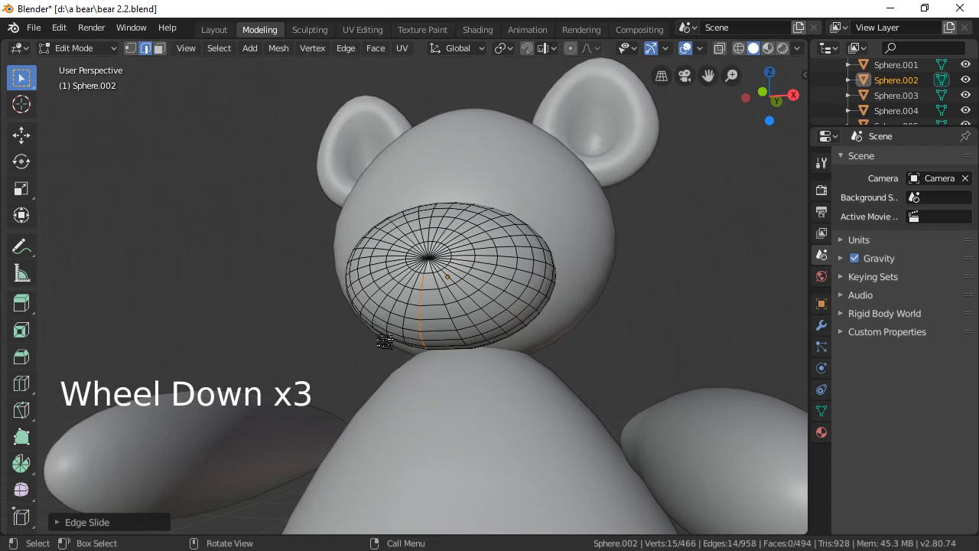
{"action": "left_click", "coordinate": [438, 322]}
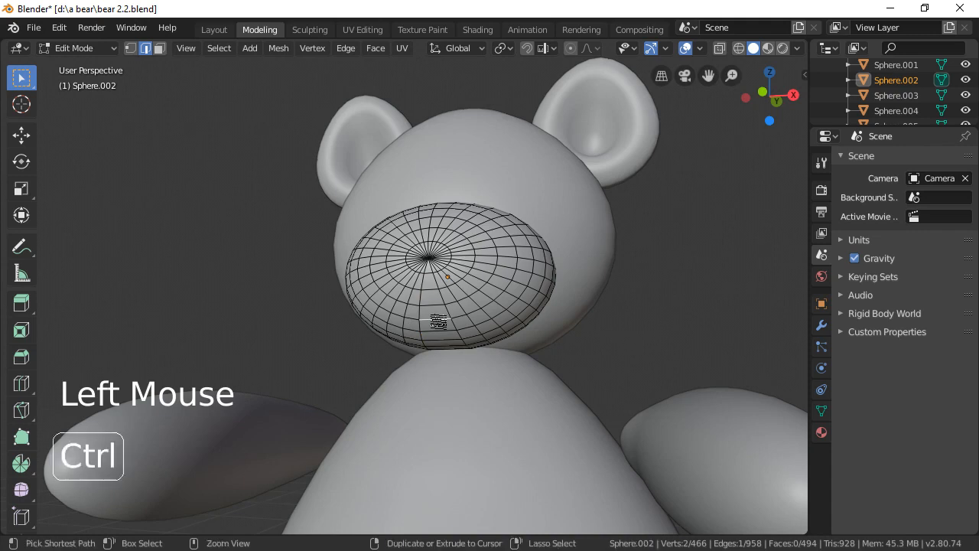
{"action": "key", "text": "ctrl+r"}
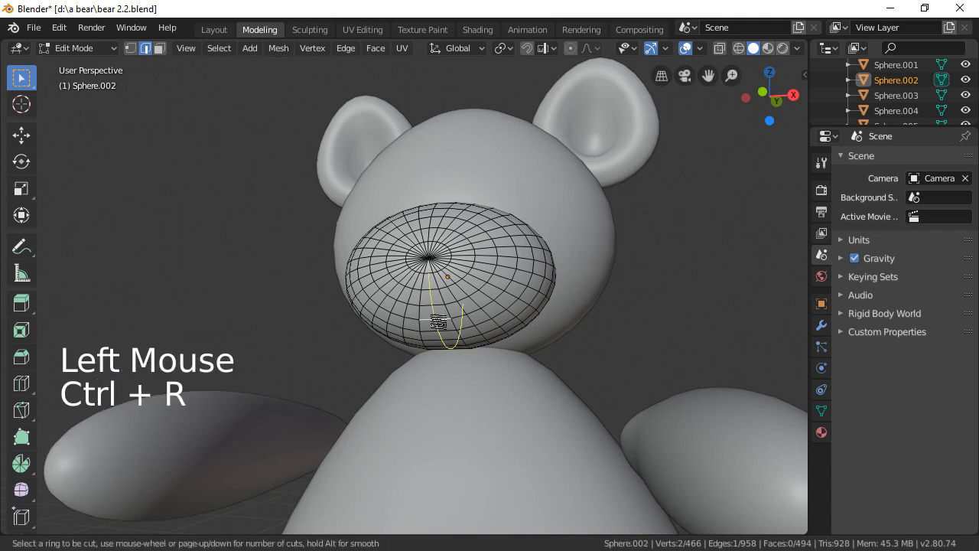
{"action": "scroll", "coordinate": [439, 322], "scroll_direction": "up", "scroll_amount": 1}
{"action": "left_click", "coordinate": [437, 320]}
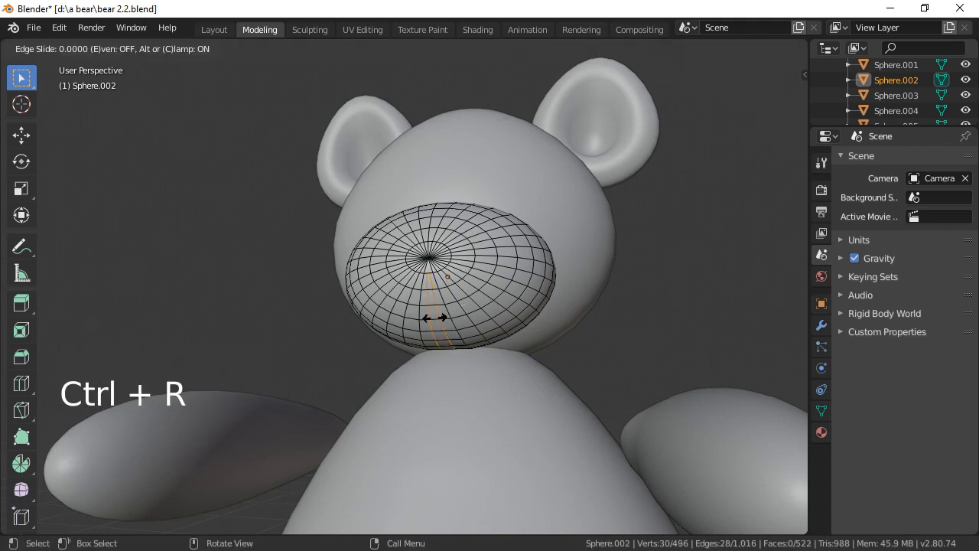
{"action": "left_click", "coordinate": [436, 318]}
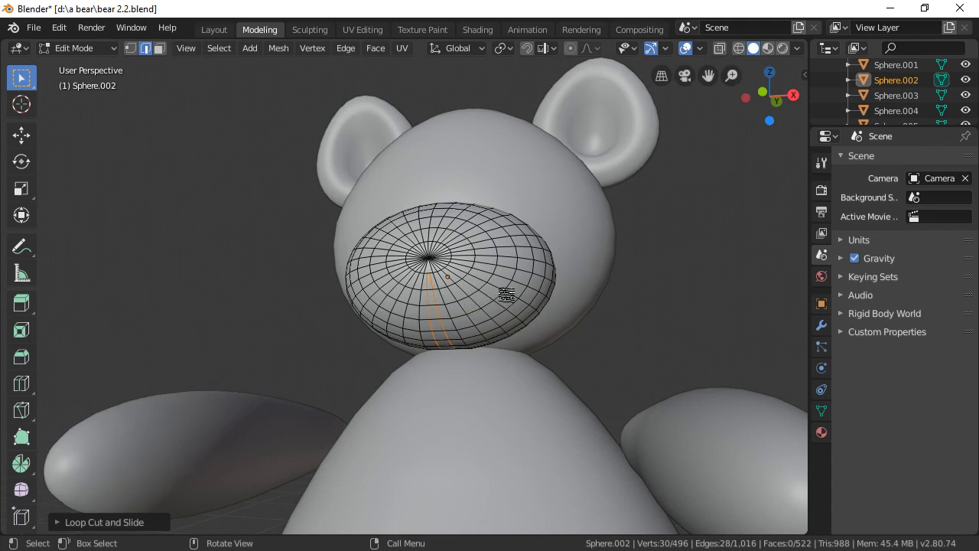
Add one centred loop cut running around the snout at mouth height, below the pole, without sliding it.
{"action": "scroll", "coordinate": [483, 316], "scroll_direction": "down", "scroll_amount": 2}
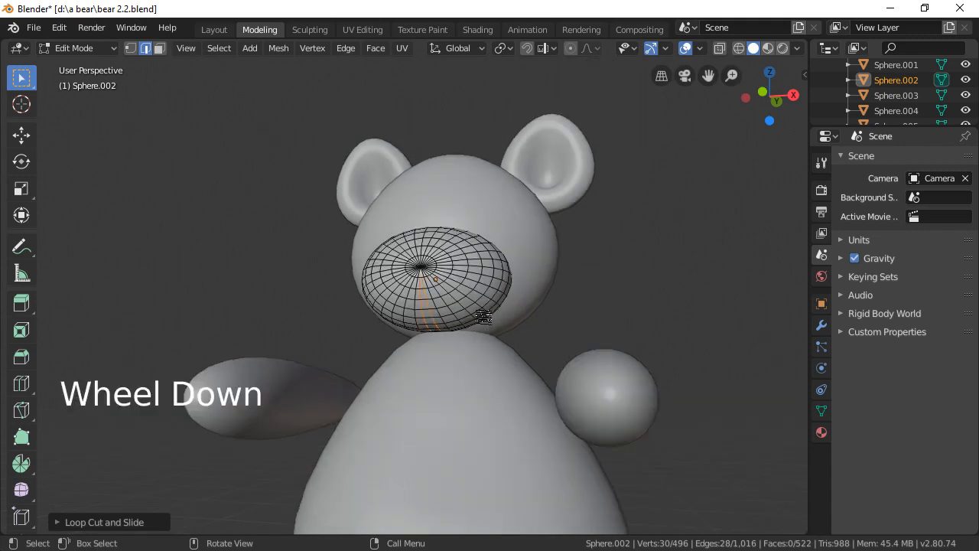
{"action": "middle_click_drag", "start_coordinate": [485, 319], "coordinate": [499, 326]}
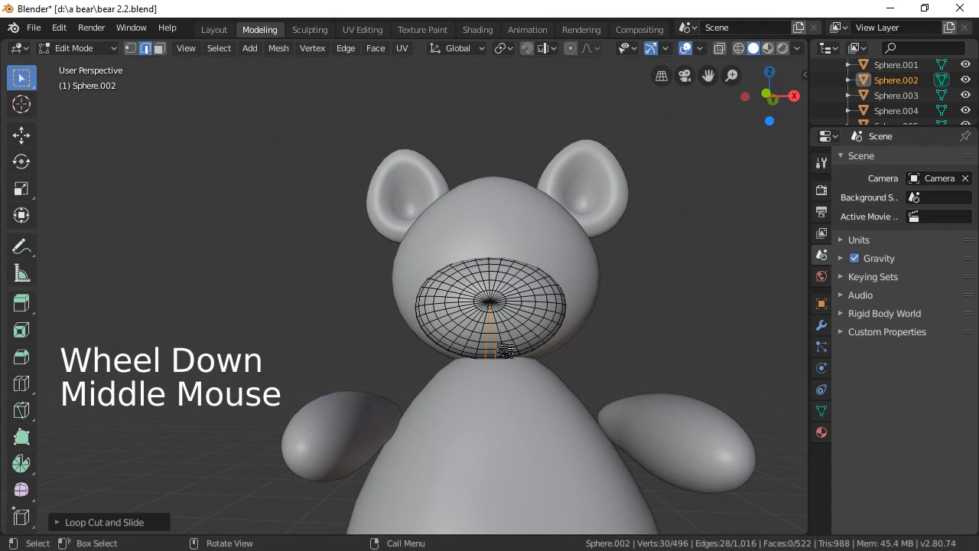
{"action": "left_click", "coordinate": [499, 349]}
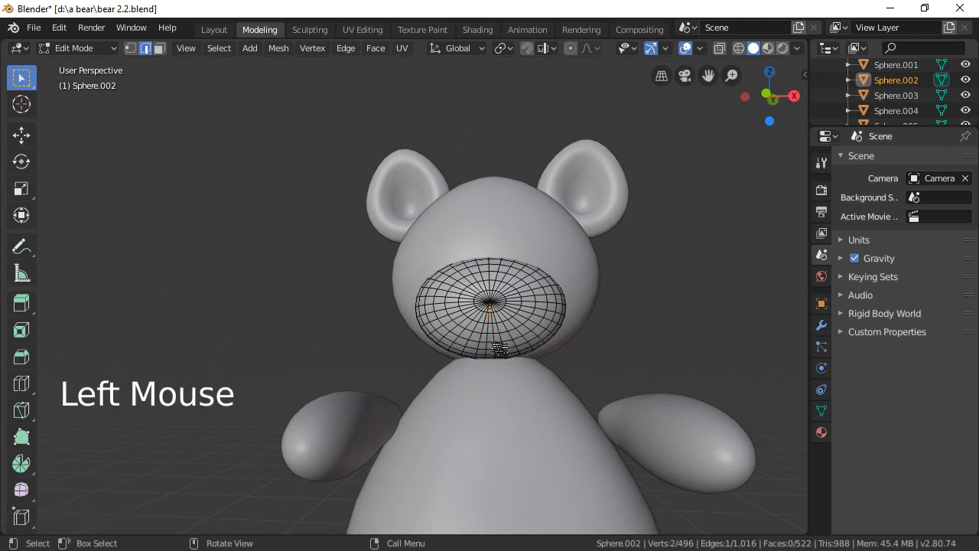
{"action": "key", "text": "ctrl"}
{"action": "key", "text": "ctrl+r"}
{"action": "left_click", "coordinate": [496, 346]}
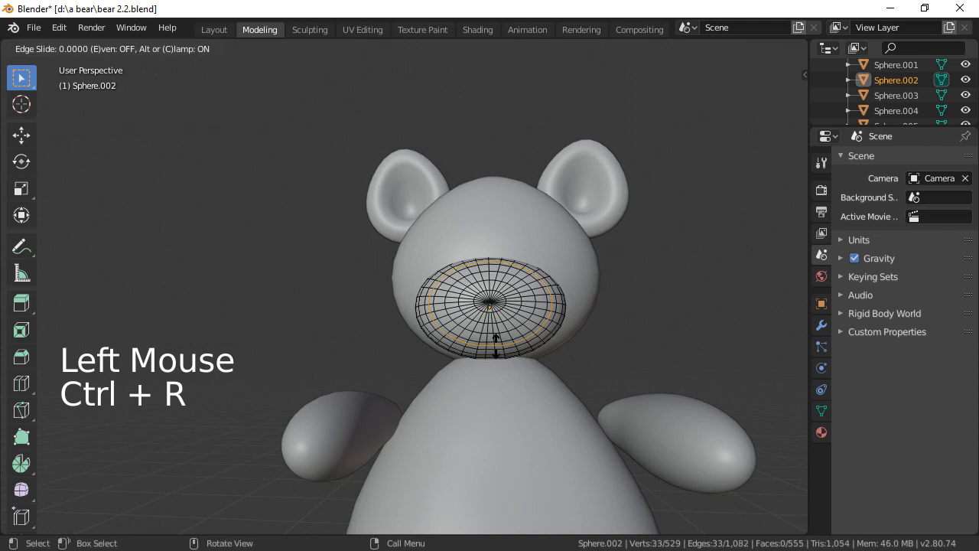
{"action": "left_click", "coordinate": [496, 342]}
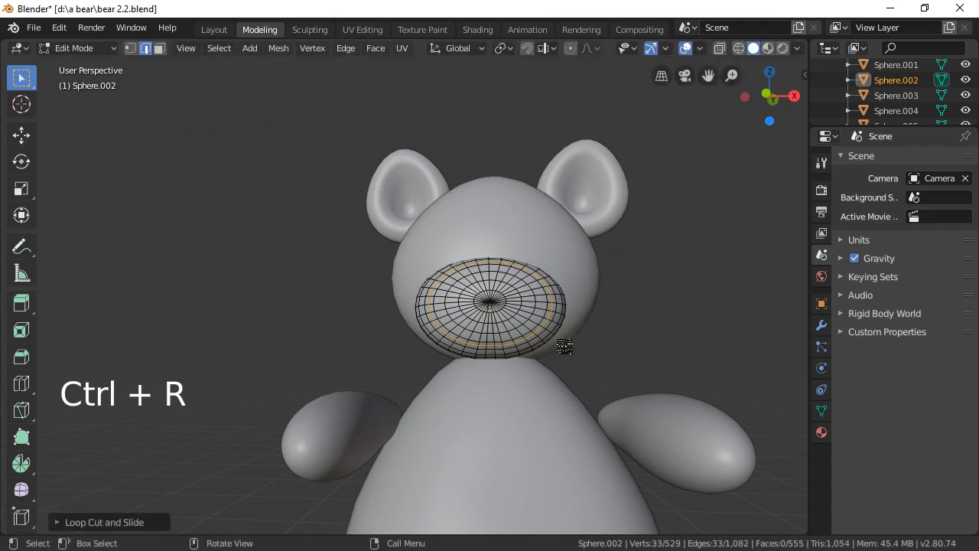
Switch to face selection and select the narrow centre-strip face a short way below the snout's pole.
{"action": "middle_click_drag", "start_coordinate": [548, 346], "coordinate": [509, 304], "text": "shift"}
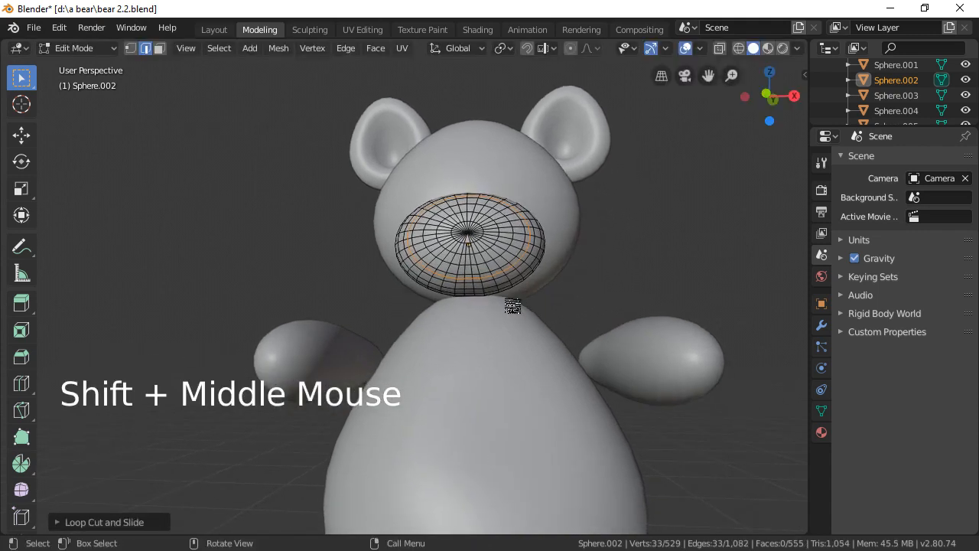
{"action": "scroll", "coordinate": [512, 306], "scroll_direction": "up", "scroll_amount": 2}
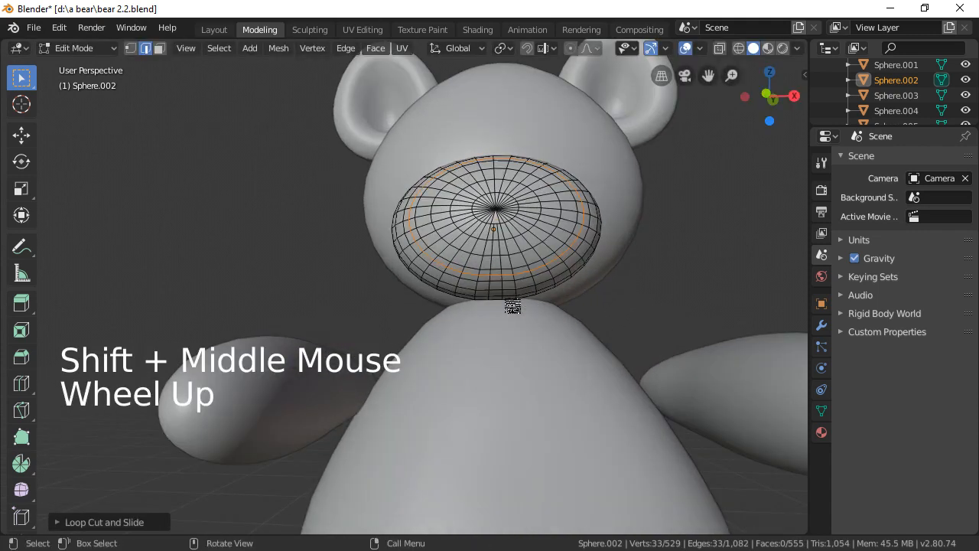
{"action": "left_click", "coordinate": [159, 49]}
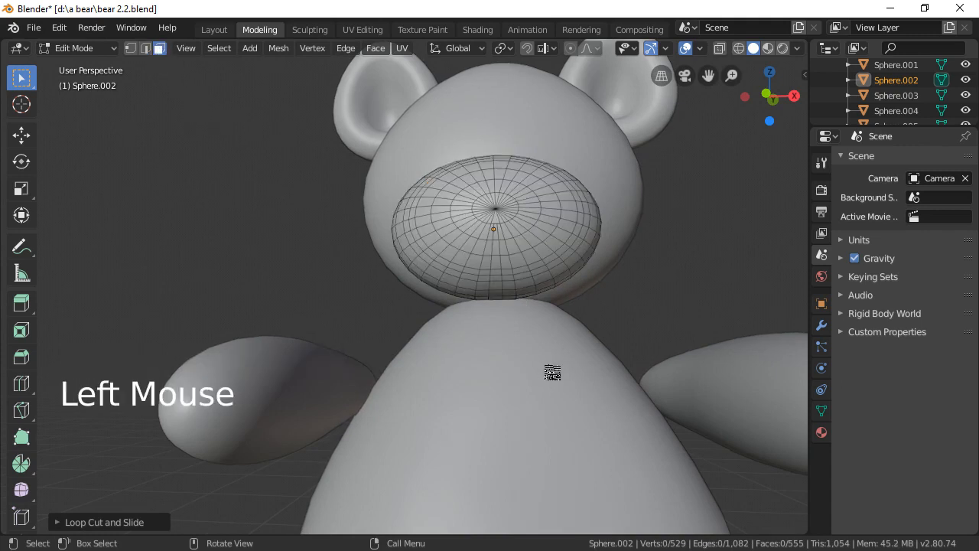
{"action": "left_click", "coordinate": [497, 249]}
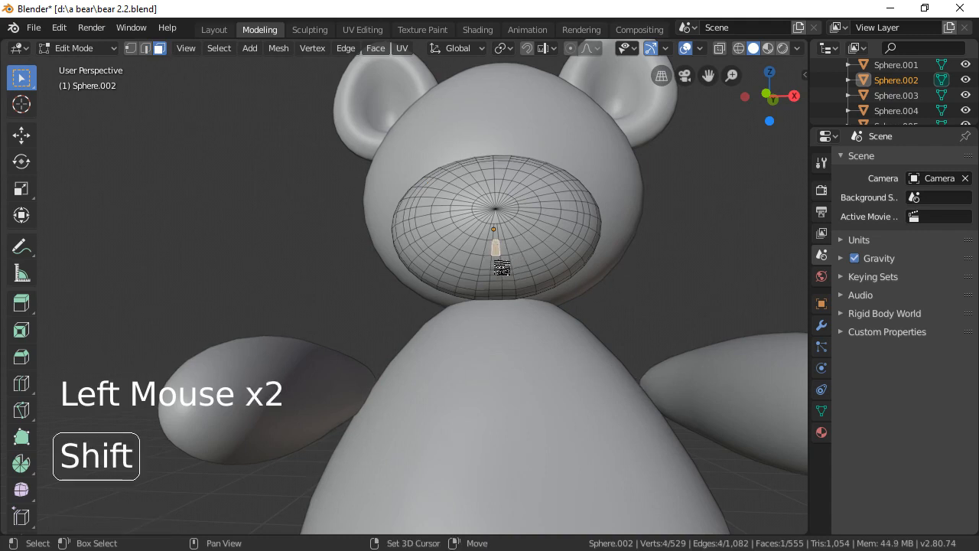
Extend the selection down the centre strip and three faces to each side along the new ring, forming an inverted-T mouth of nine faces.
{"action": "left_click", "coordinate": [502, 264], "text": "shift"}
{"action": "left_click", "coordinate": [498, 273], "text": "shift"}
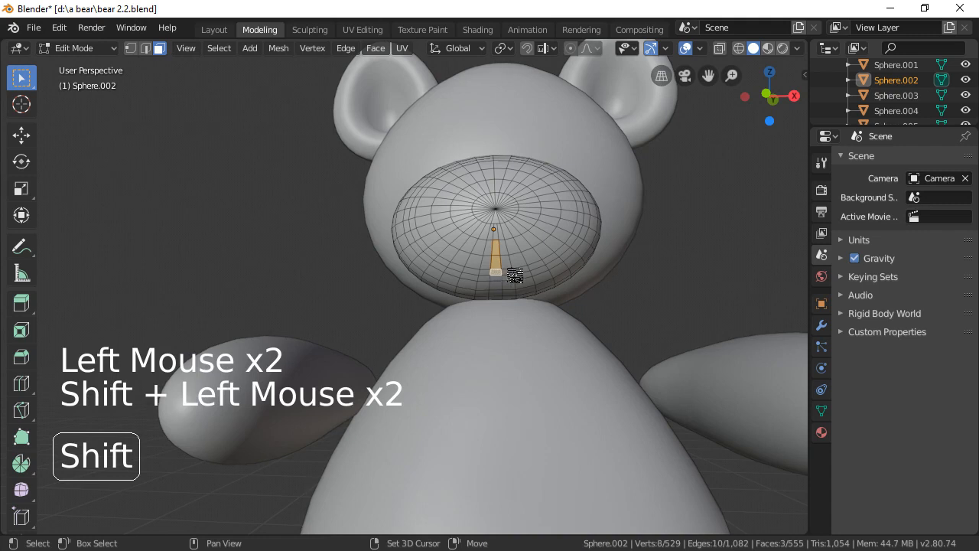
{"action": "left_click", "coordinate": [521, 271], "text": "shift"}
{"action": "left_click", "coordinate": [509, 272], "text": "shift"}
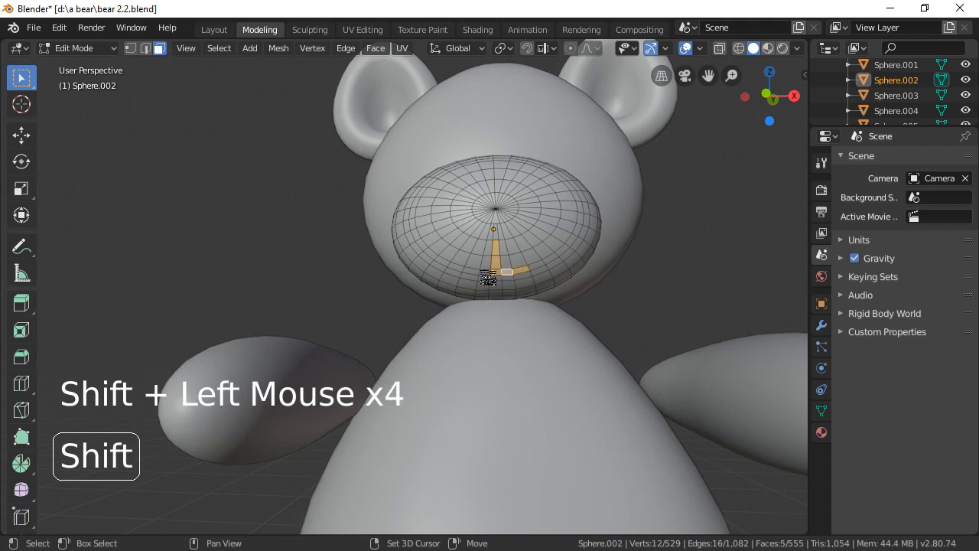
{"action": "left_click", "coordinate": [536, 265], "text": "shift"}
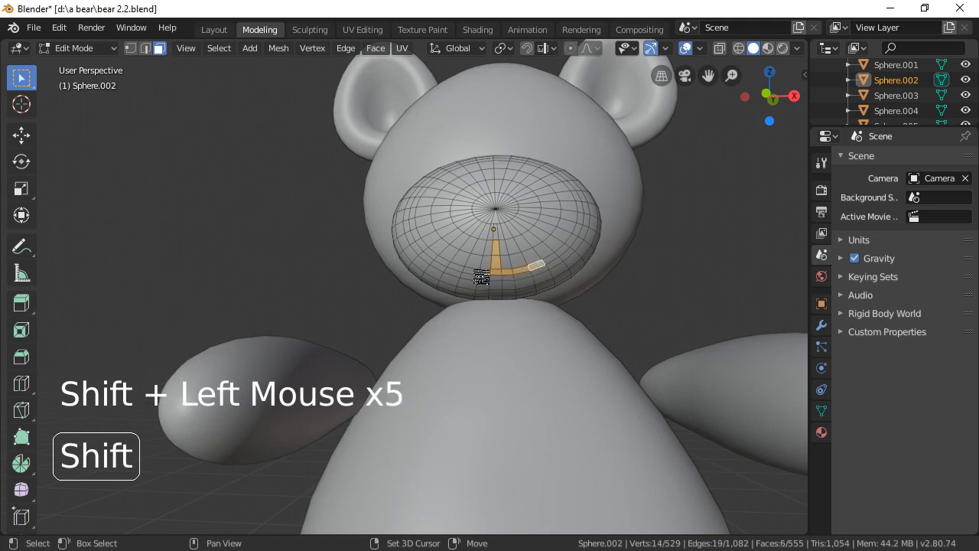
{"action": "left_click", "coordinate": [463, 271], "text": "shift"}
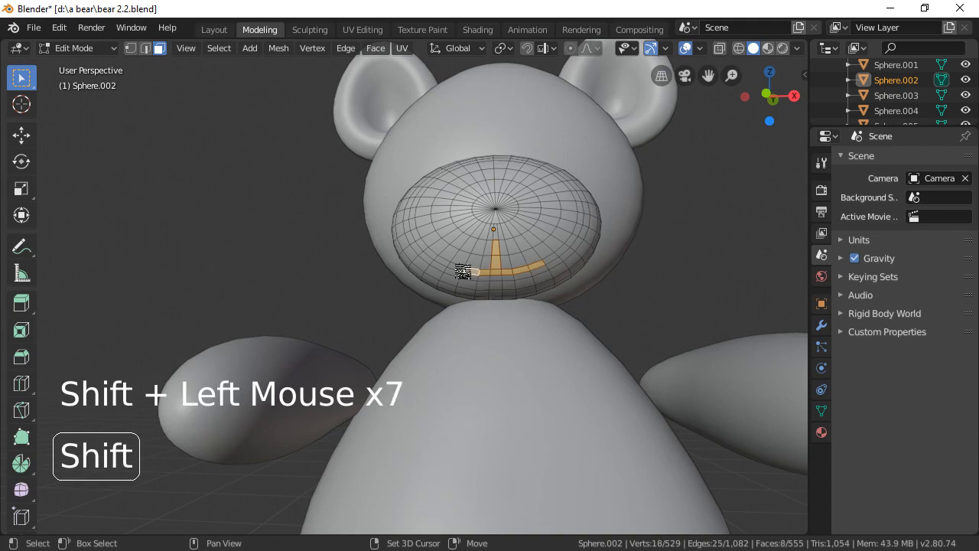
{"action": "left_click", "coordinate": [457, 269], "text": "shift"}
Try extruding the selected mouth faces slightly into the snout along the global Y axis.
{"action": "middle_click_drag", "start_coordinate": [574, 301], "coordinate": [507, 316]}
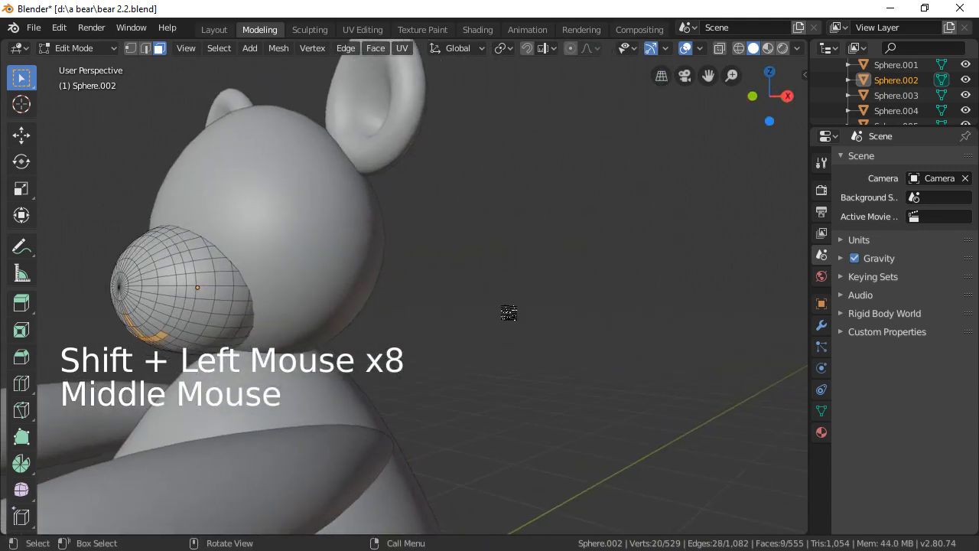
{"action": "key", "text": "e"}
{"action": "key", "text": "y"}
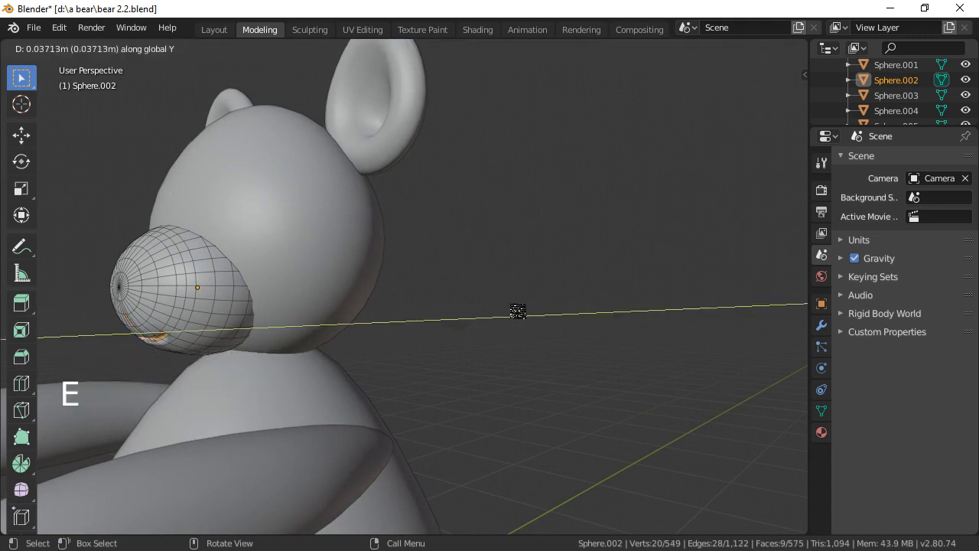
{"action": "left_click", "coordinate": [523, 310]}
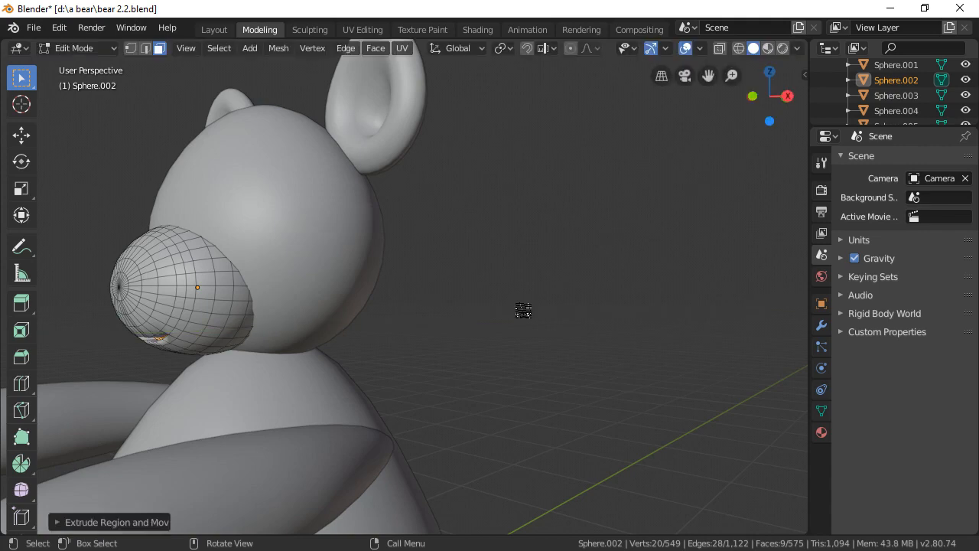
{"action": "middle_click_drag", "start_coordinate": [500, 339], "coordinate": [554, 329]}
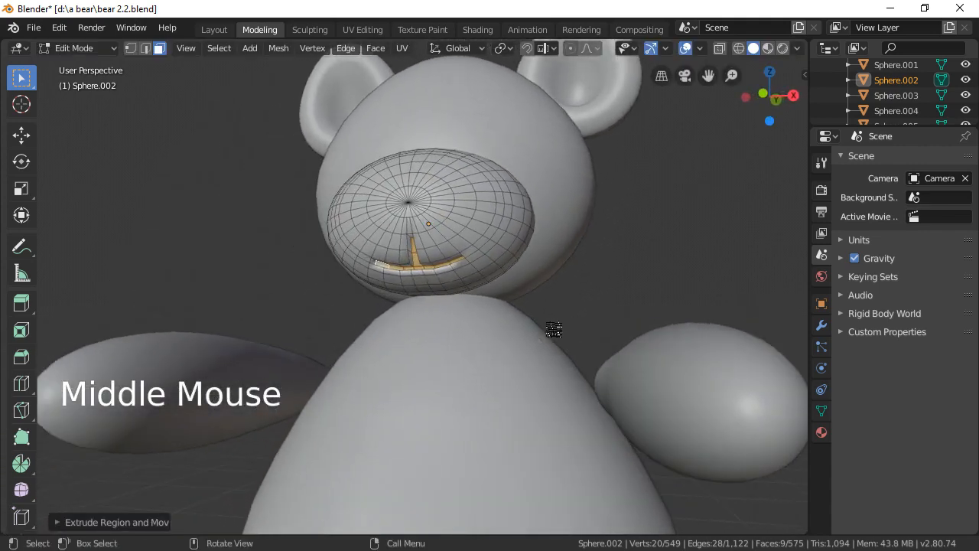
{"action": "scroll", "coordinate": [439, 334], "scroll_direction": "down", "scroll_amount": 2}
{"action": "middle_click_drag", "start_coordinate": [444, 337], "coordinate": [467, 384]}
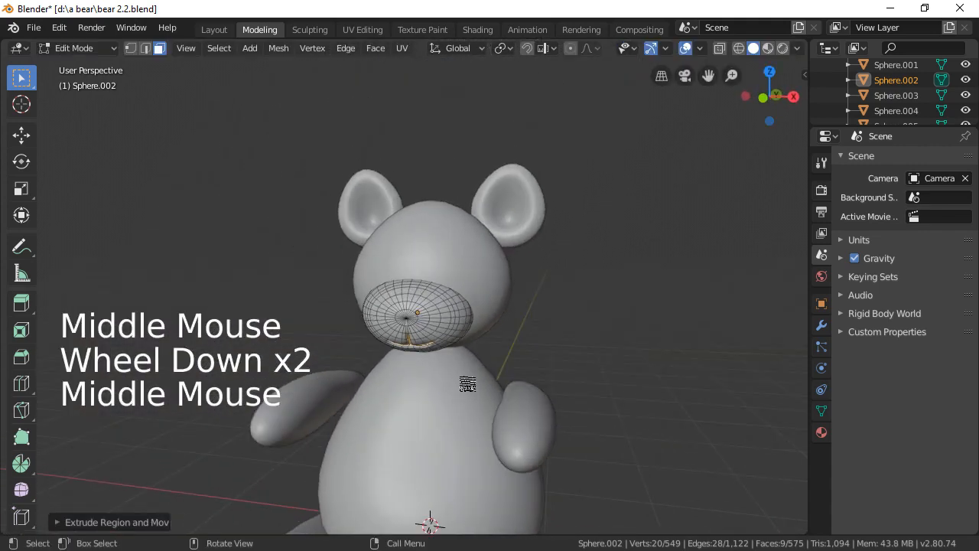
Try a Catmull-Clark Subdivision Surface modifier on the snout, then return to Edit Mode to inspect the mouth up close.
{"action": "key", "text": "Tab"}
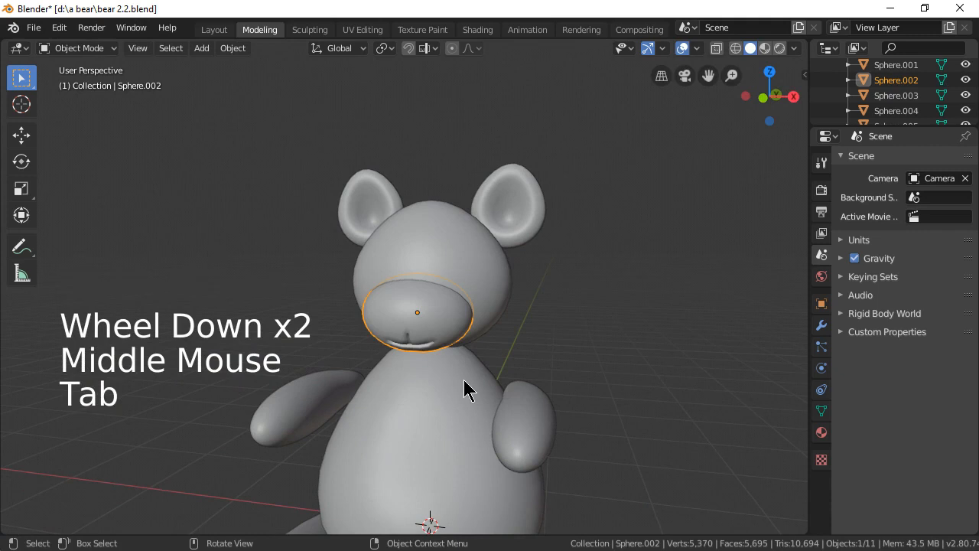
{"action": "left_click", "coordinate": [447, 330]}
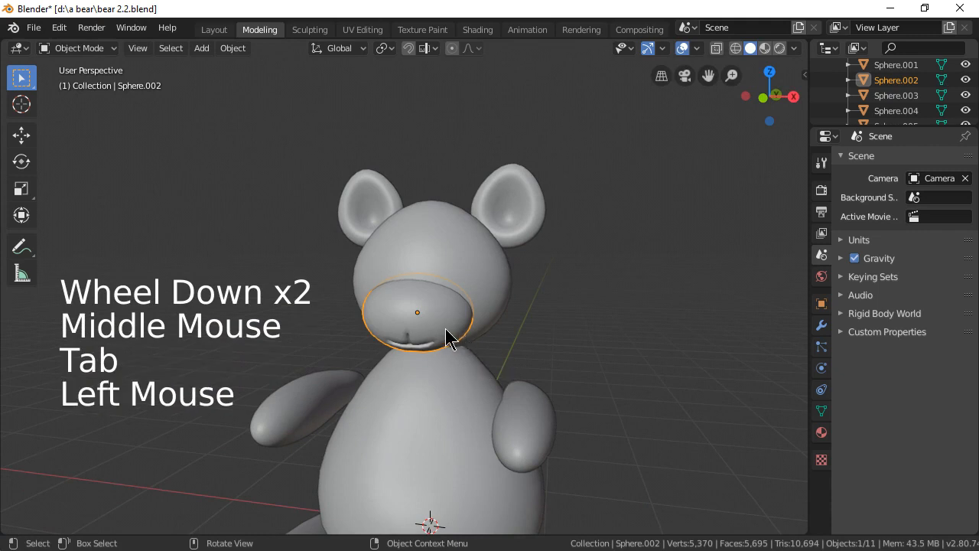
{"action": "left_click", "coordinate": [820, 325]}
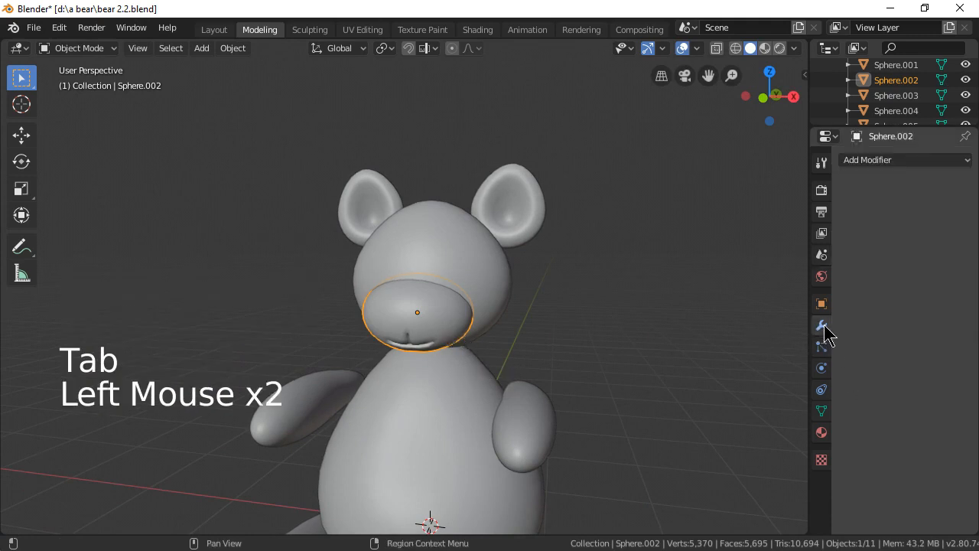
{"action": "left_click", "coordinate": [869, 160]}
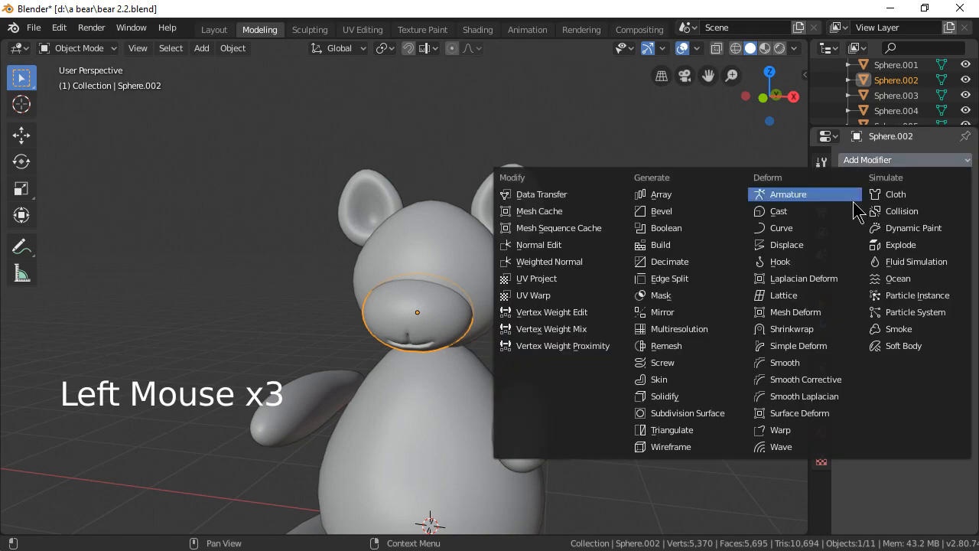
{"action": "left_click", "coordinate": [690, 414]}
{"action": "scroll", "coordinate": [481, 421], "scroll_direction": "up", "scroll_amount": 2}
{"action": "middle_click_drag", "start_coordinate": [481, 421], "coordinate": [474, 396]}
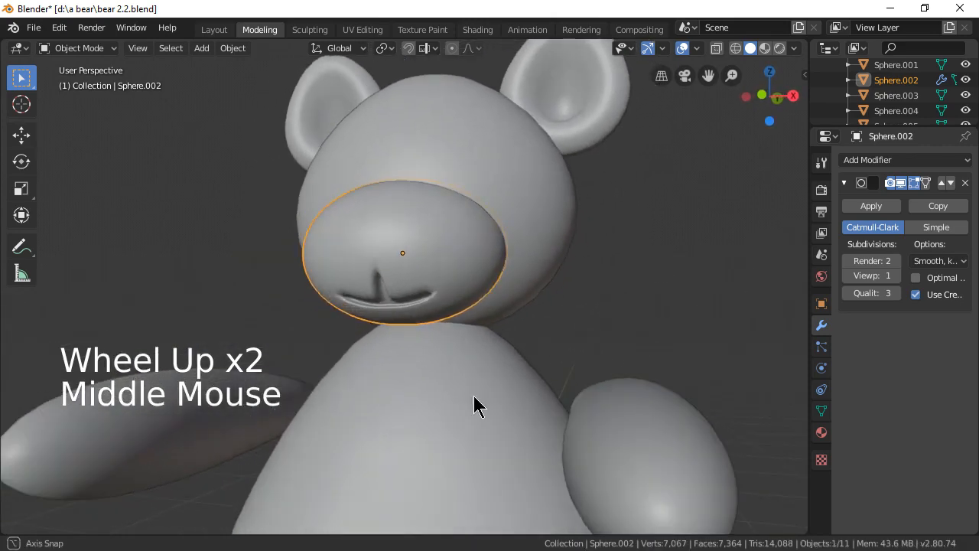
{"action": "key", "text": "Tab"}
{"action": "scroll", "coordinate": [425, 335], "scroll_direction": "up", "scroll_amount": 1}
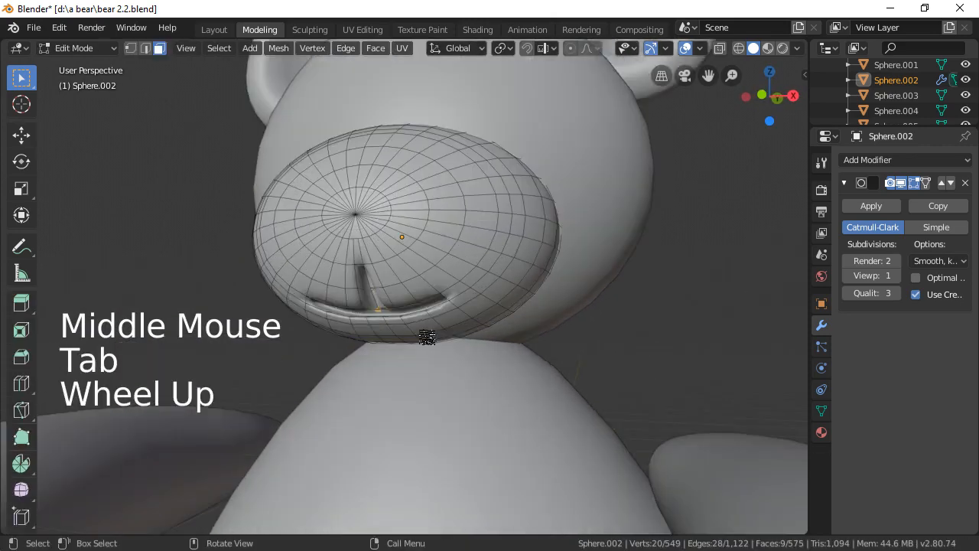
{"action": "scroll", "coordinate": [427, 337], "scroll_direction": "up", "scroll_amount": 1}
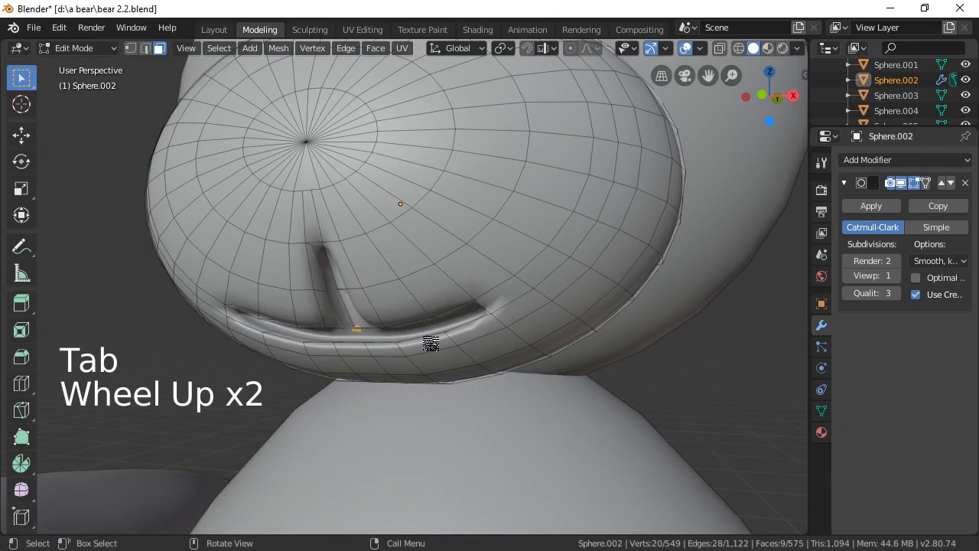
Undo the subdivision modifier, the mouth extrusion and the added face selections, back to the single upper centre-strip face in face selection.
{"action": "key", "text": "ctrl"}
{"action": "key", "text": "ctrl+z"}
{"action": "key", "text": "ctrl+z"}
{"action": "key", "text": "ctrl+z"}
{"action": "key", "text": "ctrl+z"}
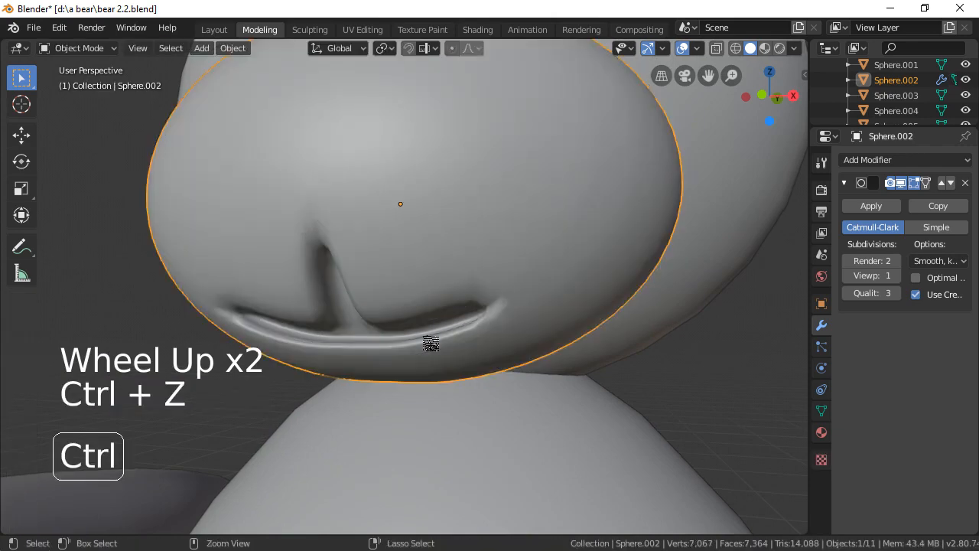
{"action": "key", "text": "ctrl+z"}
{"action": "key", "text": "ctrl+z"}
{"action": "key", "text": "ctrl+z"}
{"action": "key", "text": "ctrl+z"}
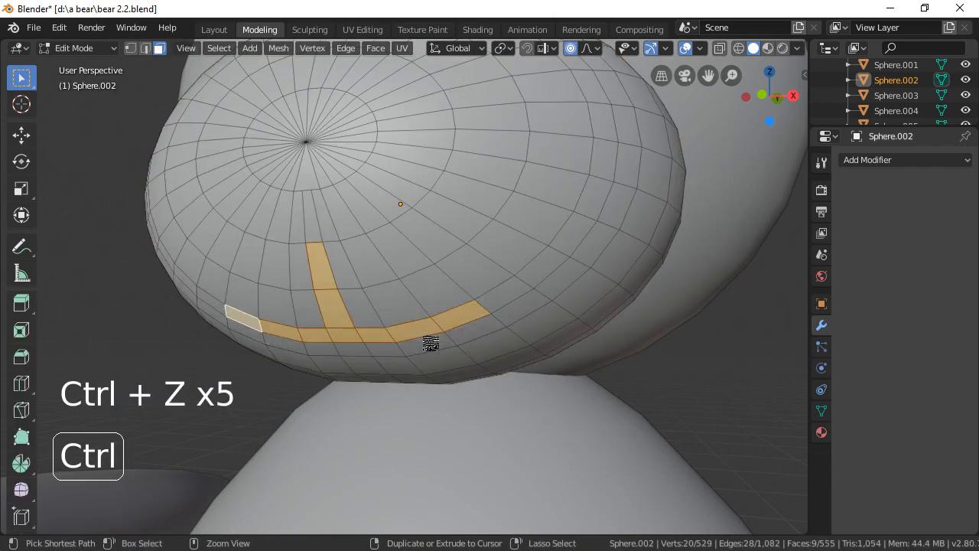
{"action": "key", "text": "ctrl+z"}
{"action": "key", "text": "ctrl+z"}
{"action": "key", "text": "ctrl+z"}
{"action": "key", "text": "ctrl+z"}
{"action": "key", "text": "ctrl+z"}
{"action": "key", "text": "ctrl+z"}
{"action": "key", "text": "ctrl+z"}
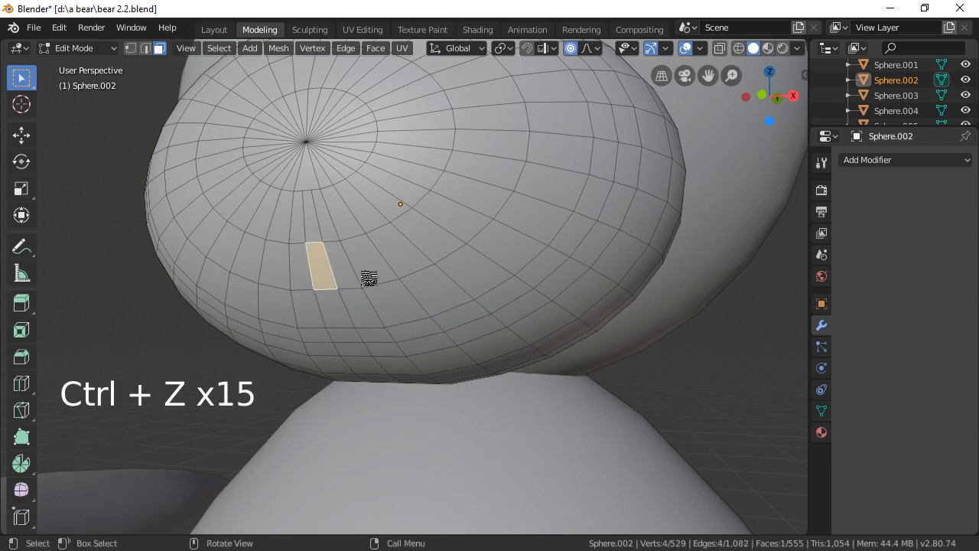
{"action": "left_click", "coordinate": [160, 48]}
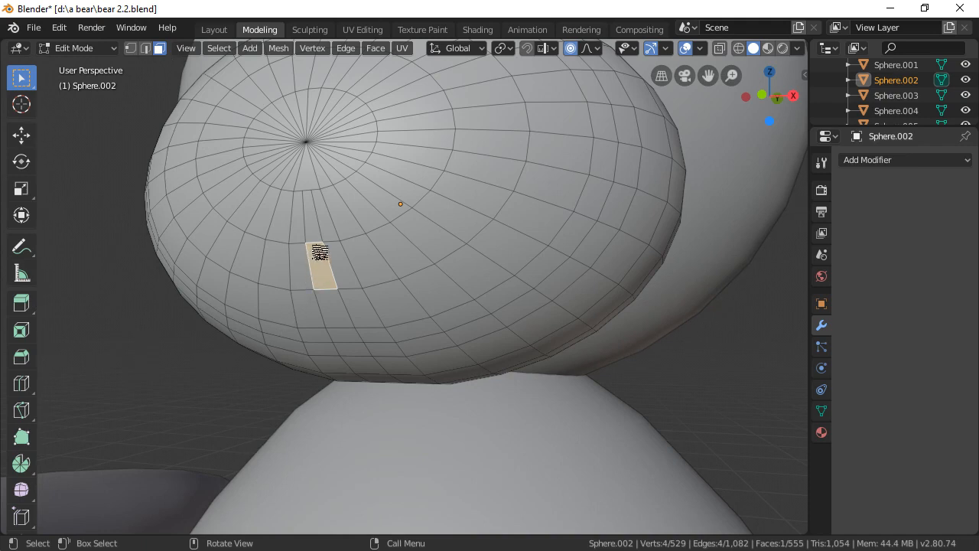
Select the four-face strip running down from the snout tip, plus three faces to the bear's left along the narrow lower ring.
{"action": "left_click", "coordinate": [278, 265]}
{"action": "left_click", "coordinate": [310, 234]}
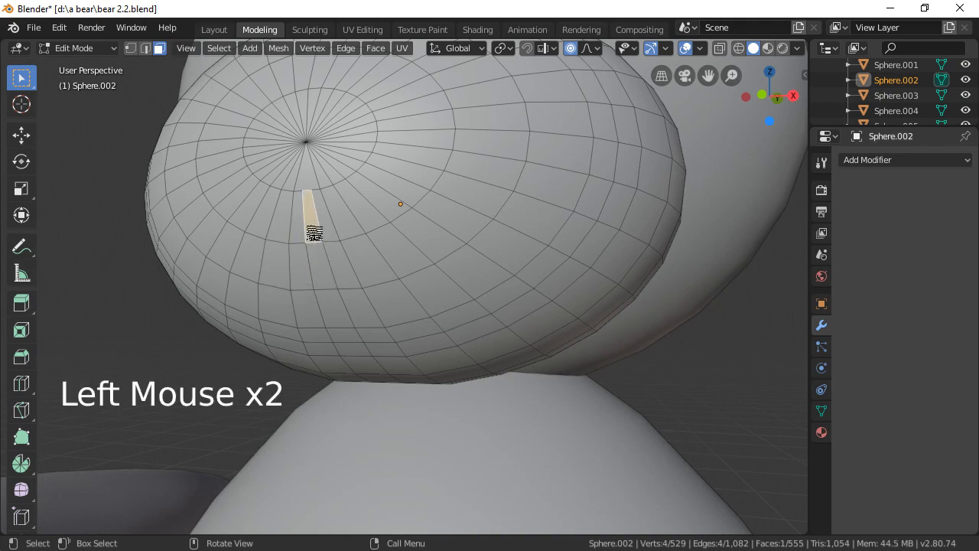
{"action": "left_click", "coordinate": [324, 269], "text": "shift"}
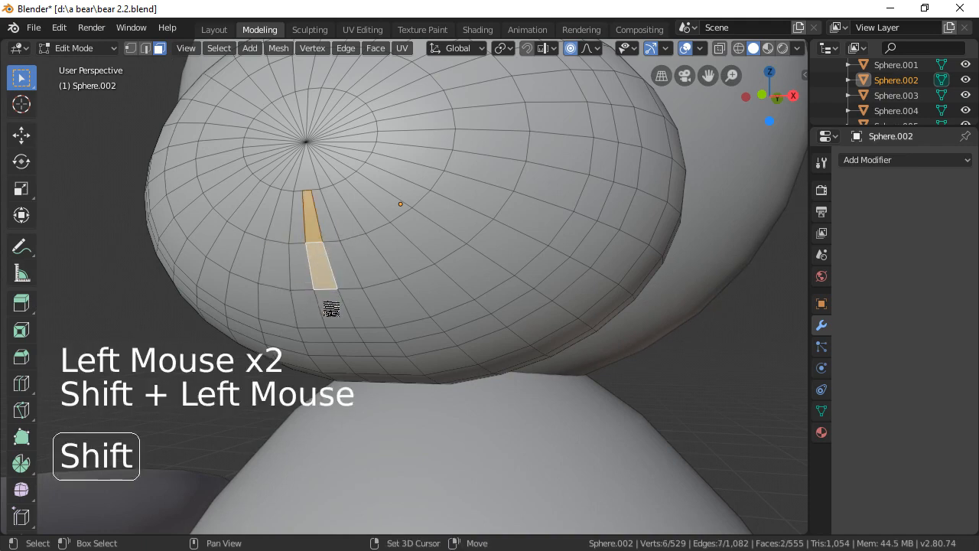
{"action": "left_click", "coordinate": [329, 310], "text": "shift"}
{"action": "left_click", "coordinate": [350, 337], "text": "shift"}
{"action": "left_click", "coordinate": [379, 334], "text": "shift"}
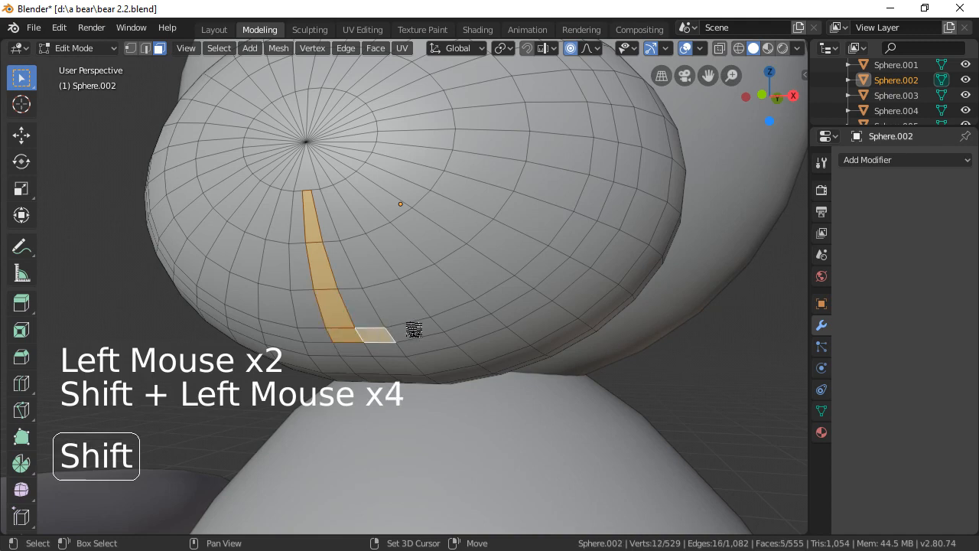
{"action": "left_click", "coordinate": [415, 328], "text": "shift"}
{"action": "left_click", "coordinate": [456, 318], "text": "shift"}
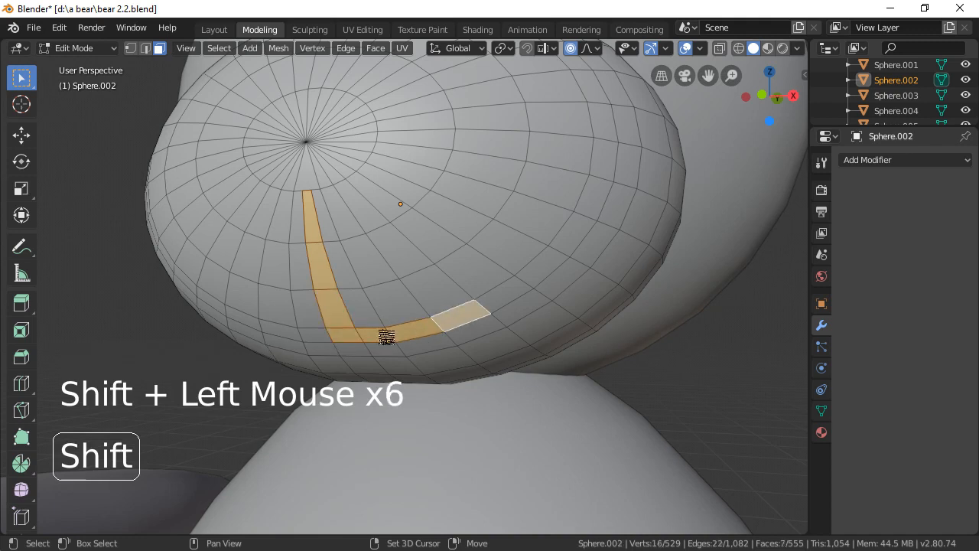
Add three faces on the opposite side of the lower ring to the selection, completing a ten-face inverted-T mouth.
{"action": "left_click", "coordinate": [286, 343], "text": "shift"}
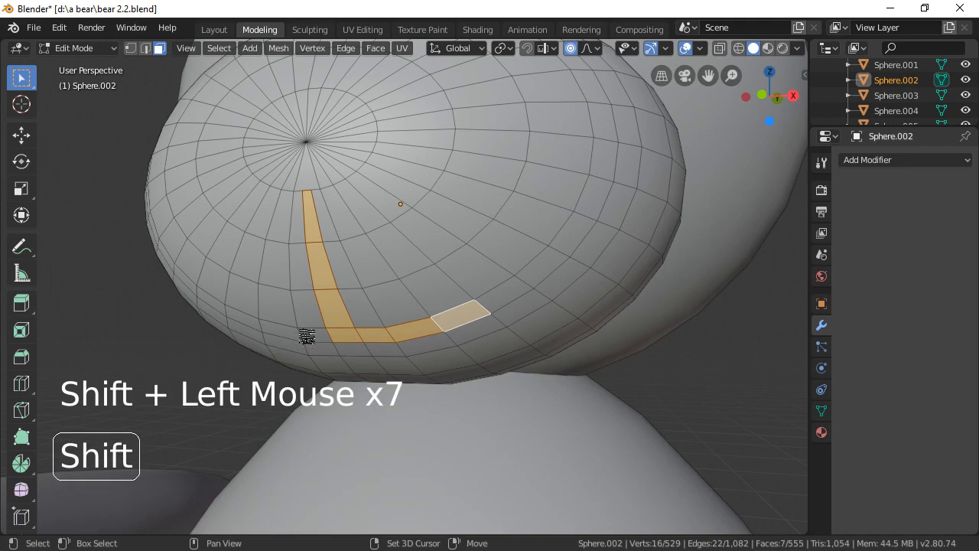
{"action": "left_click", "coordinate": [310, 337], "text": "shift"}
{"action": "left_click", "coordinate": [274, 338], "text": "shift"}
{"action": "left_click", "coordinate": [248, 330], "text": "shift"}
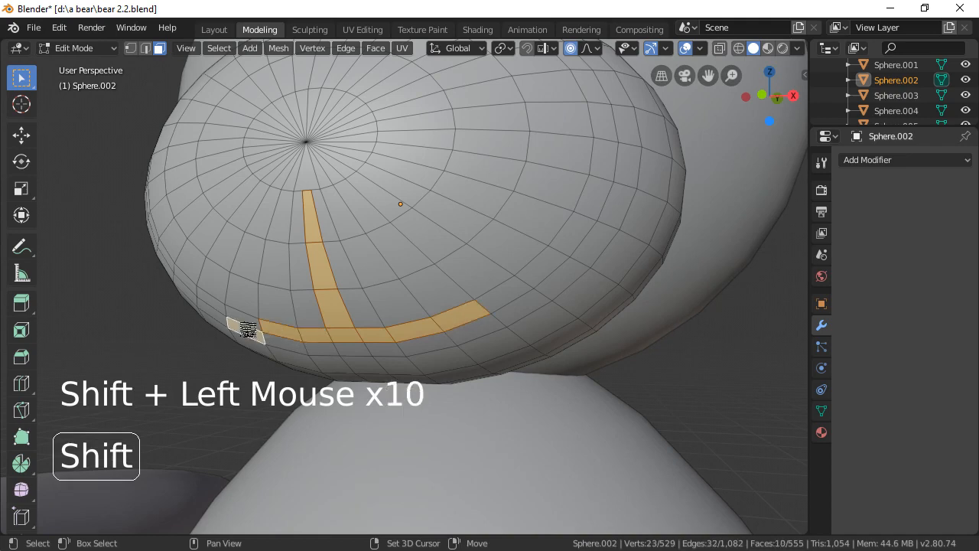
{"action": "scroll", "coordinate": [470, 315], "scroll_direction": "down", "scroll_amount": 2}
{"action": "scroll", "coordinate": [429, 309], "scroll_direction": "up", "scroll_amount": 2}
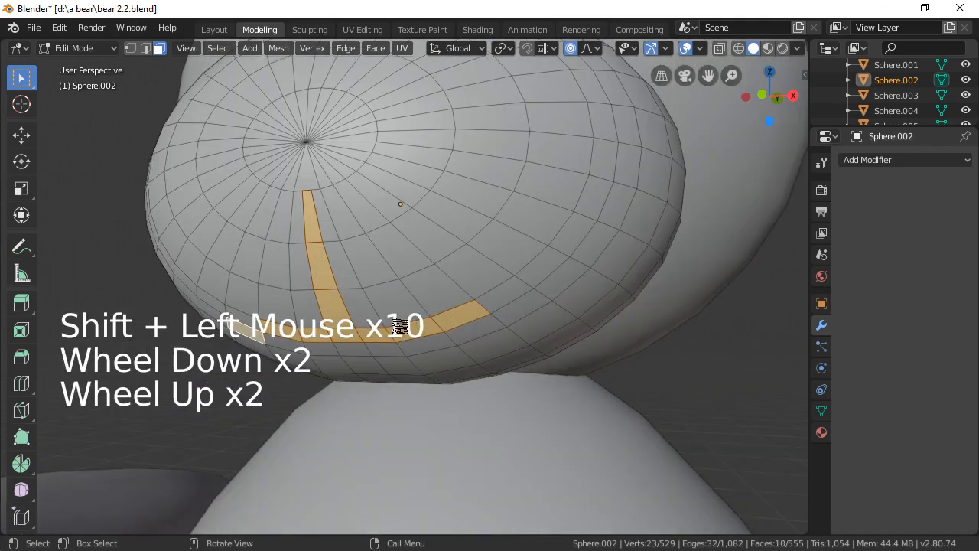
{"action": "left_click", "coordinate": [261, 342], "text": "shift"}
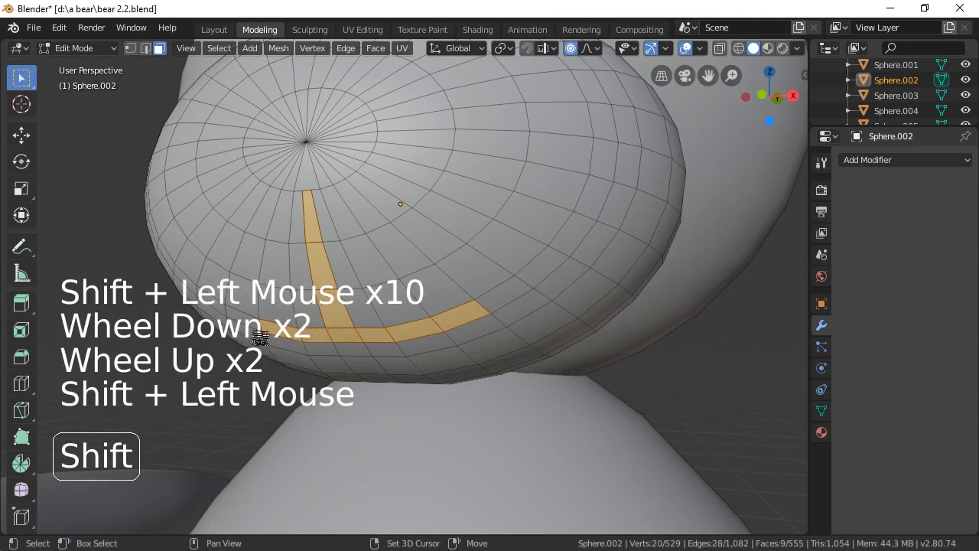
{"action": "left_click", "coordinate": [255, 324], "text": "shift"}
Extrude the selected mouth faces about 0.06 m into the snout along the global Y axis.
{"action": "scroll", "coordinate": [446, 313], "scroll_direction": "down", "scroll_amount": 3}
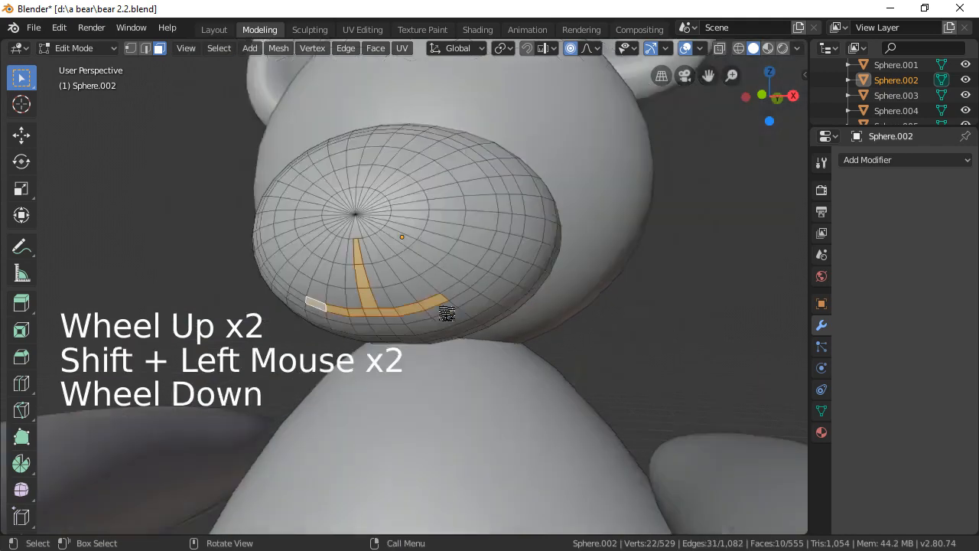
{"action": "middle_click_drag", "start_coordinate": [446, 313], "coordinate": [413, 322]}
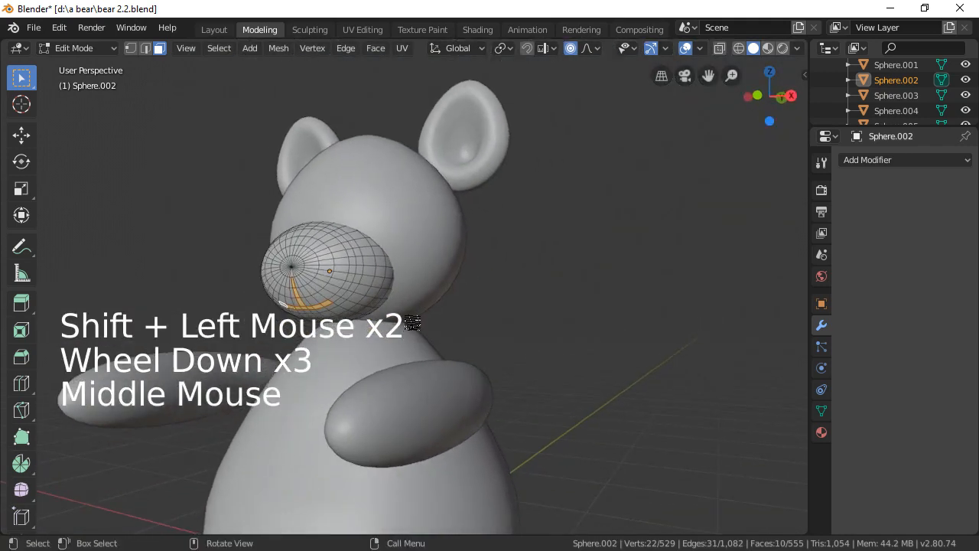
{"action": "key", "text": "e"}
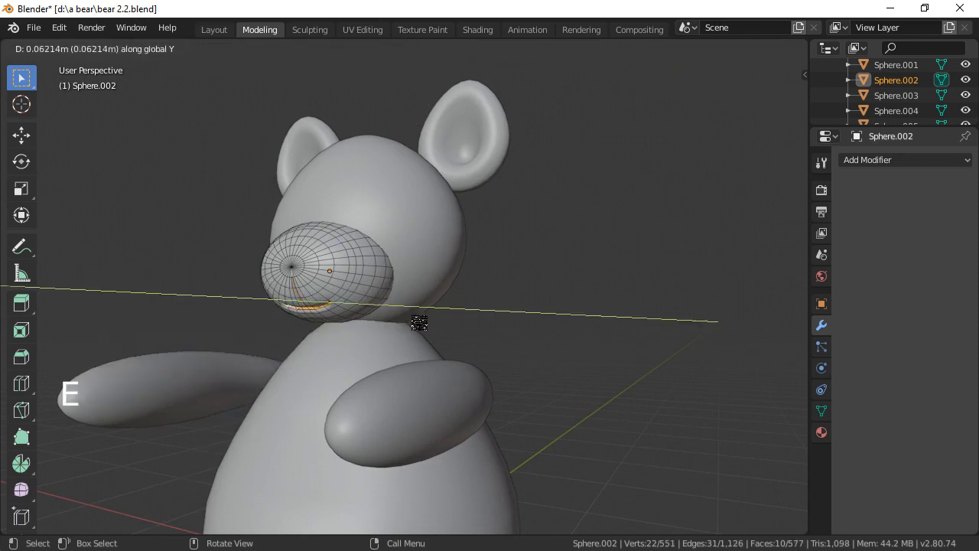
{"action": "left_click", "coordinate": [420, 322]}
{"action": "scroll", "coordinate": [330, 340], "scroll_direction": "up", "scroll_amount": 2}
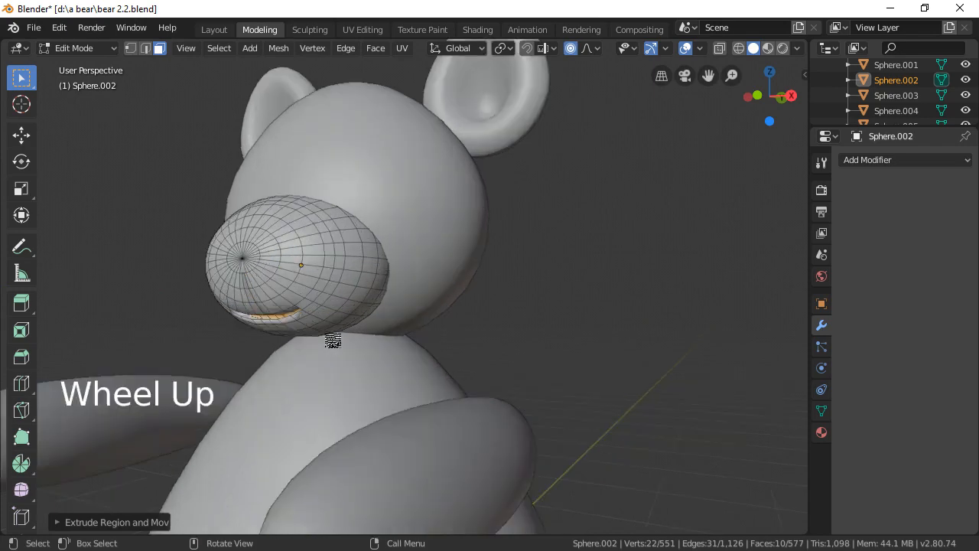
{"action": "middle_click_drag", "start_coordinate": [332, 339], "coordinate": [375, 336]}
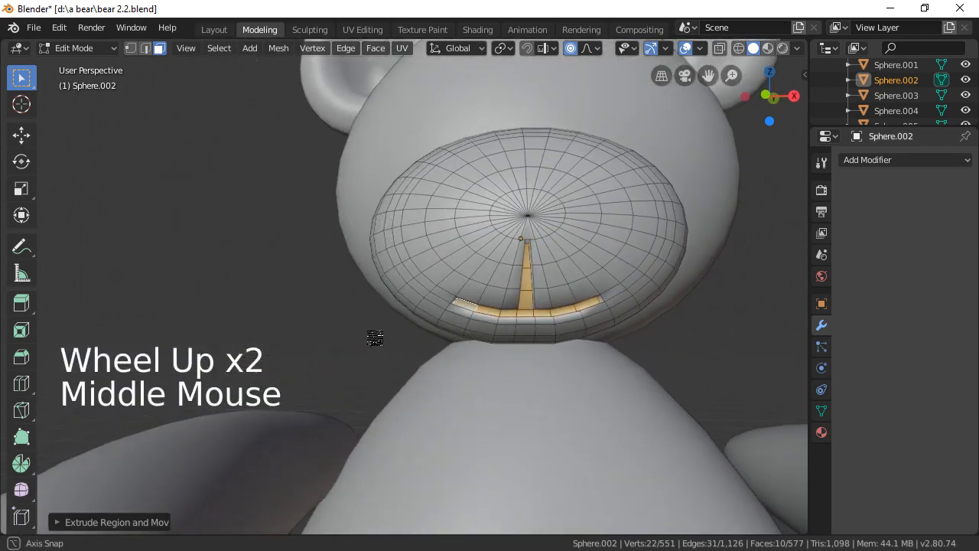
In Object Mode, add a Catmull-Clark Subdivision Surface modifier to the snout with render subdivisions set to 1, and apply it.
{"action": "key", "text": "Tab"}
{"action": "scroll", "coordinate": [459, 333], "scroll_direction": "down", "scroll_amount": 1}
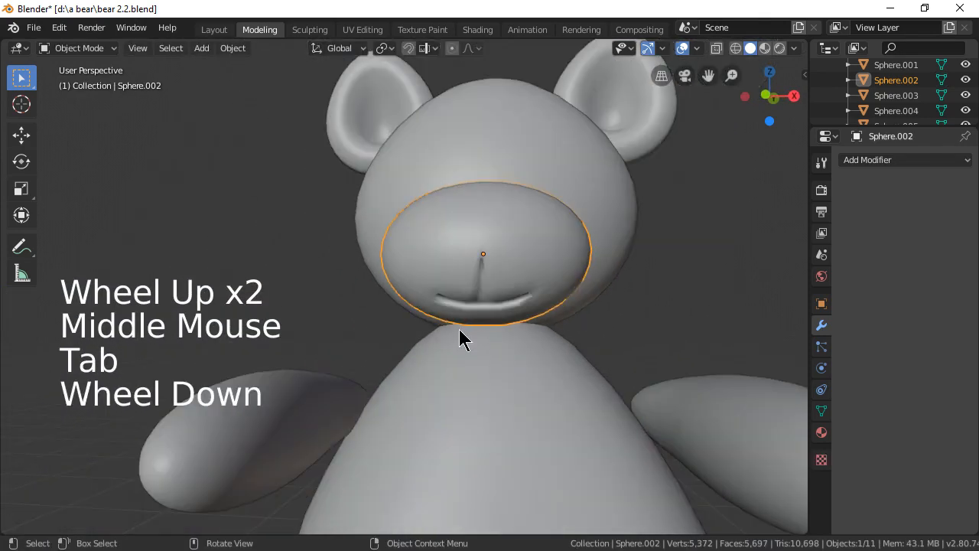
{"action": "mouse_move", "coordinate": [459, 332]}
{"action": "middle_mouse_down"}
{"action": "mouse_move", "coordinate": [428, 351]}
{"action": "mouse_move", "coordinate": [460, 346]}
{"action": "middle_mouse_up"}
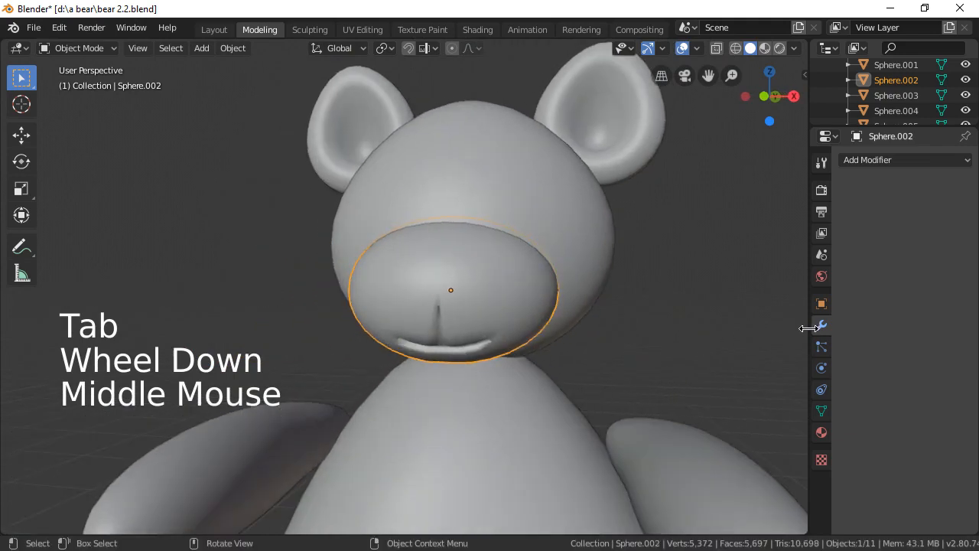
{"action": "left_click", "coordinate": [868, 160]}
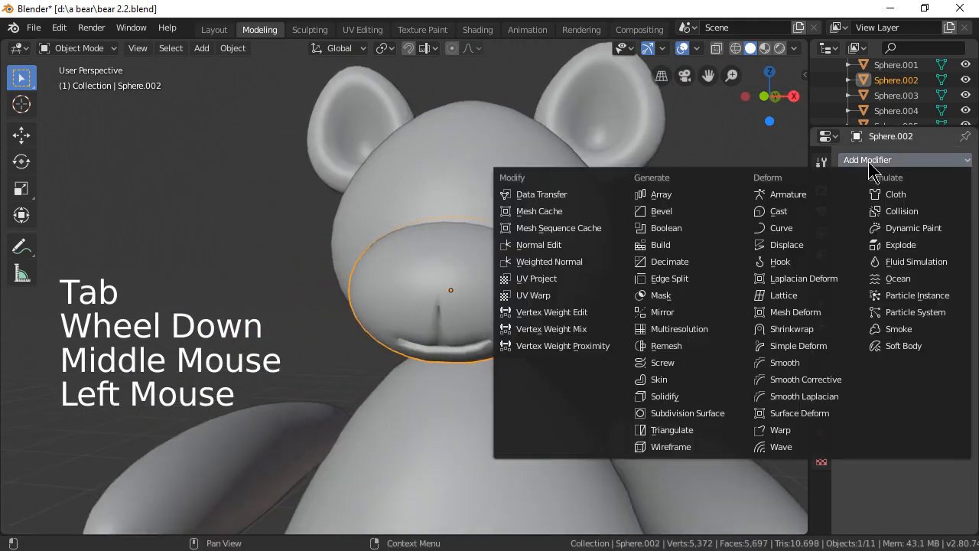
{"action": "left_click", "coordinate": [693, 415]}
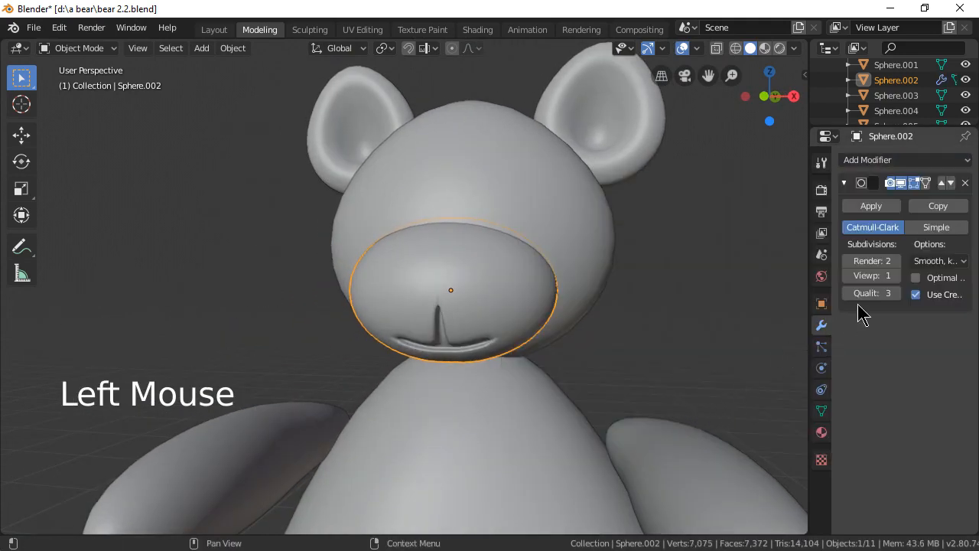
{"action": "left_click", "coordinate": [848, 263]}
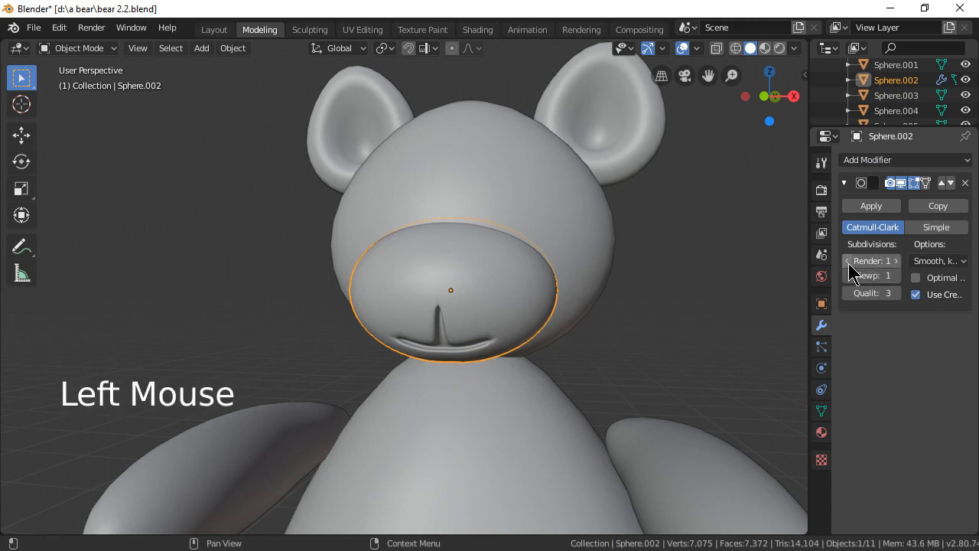
{"action": "left_click", "coordinate": [869, 205]}
Inspect the subdivided snout mesh around the mouth in Edit Mode, and return to Object Mode.
{"action": "middle_click_drag", "start_coordinate": [534, 389], "coordinate": [513, 396]}
{"action": "key", "text": "Tab"}
{"action": "scroll", "coordinate": [501, 394], "scroll_direction": "down", "scroll_amount": 2}
{"action": "scroll", "coordinate": [478, 396], "scroll_direction": "up", "scroll_amount": 4}
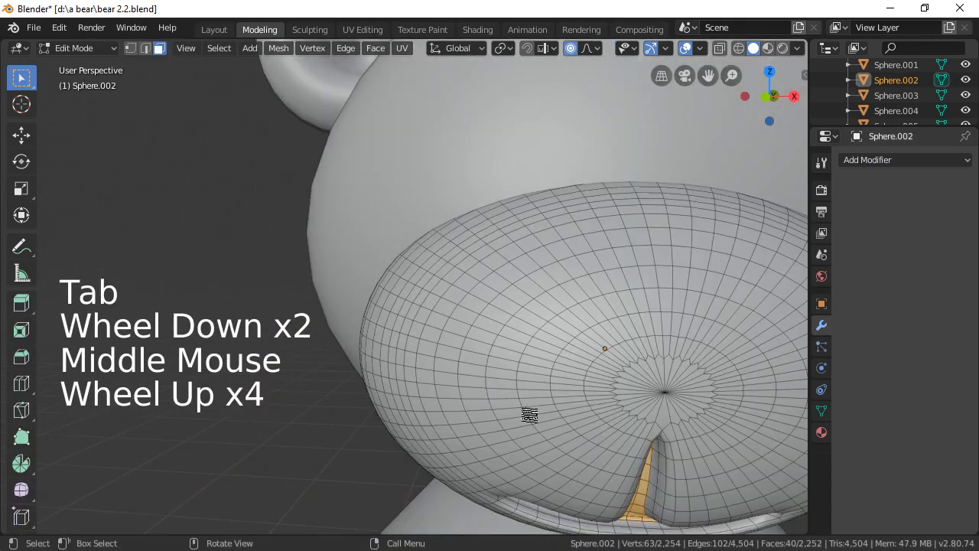
{"action": "scroll", "coordinate": [604, 433], "scroll_direction": "down", "scroll_amount": 2}
{"action": "middle_click_drag", "start_coordinate": [603, 433], "coordinate": [550, 447]}
{"action": "key", "text": "Tab"}
Add a UV sphere for the nose and rotate it 90° about the global X axis.
{"action": "scroll", "coordinate": [547, 446], "scroll_direction": "down", "scroll_amount": 3}
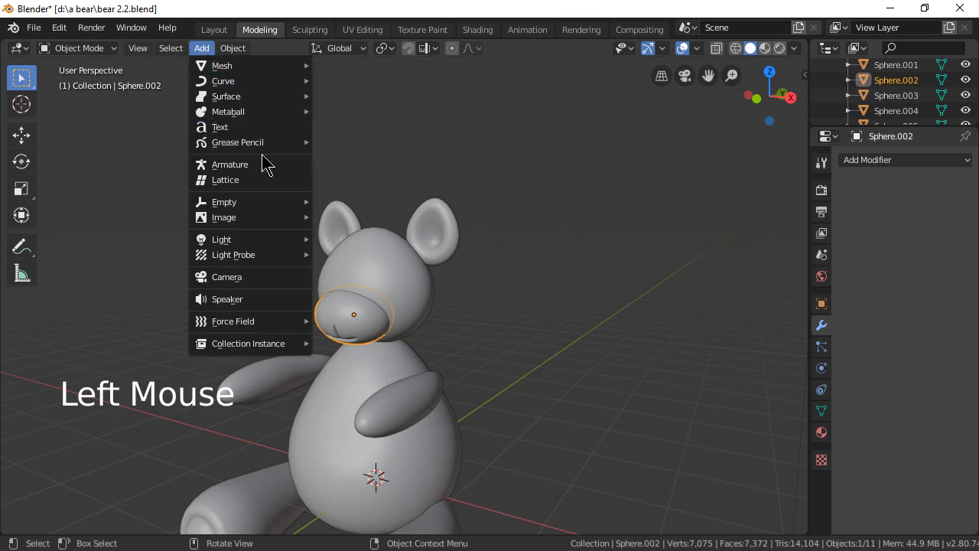
{"action": "mouse_move", "coordinate": [246, 74]}
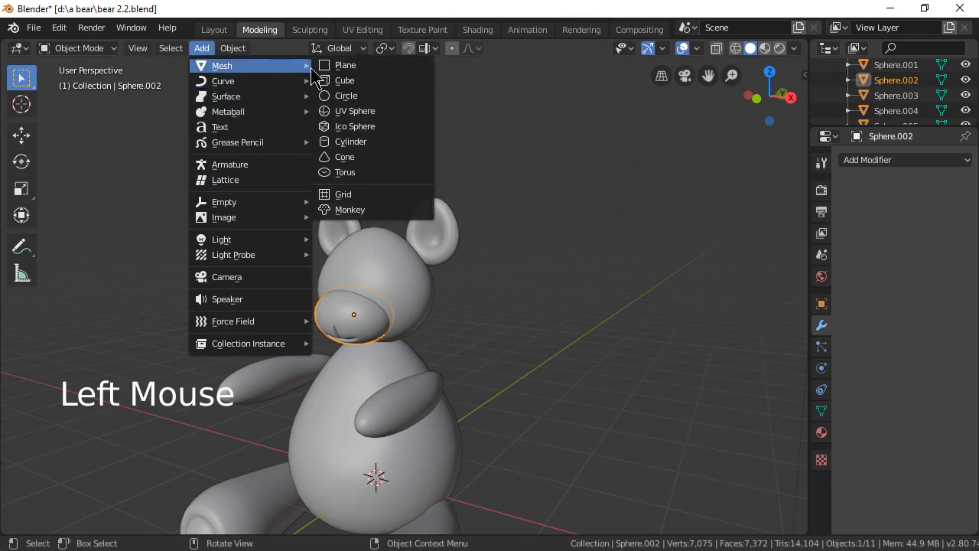
{"action": "left_click", "coordinate": [358, 114]}
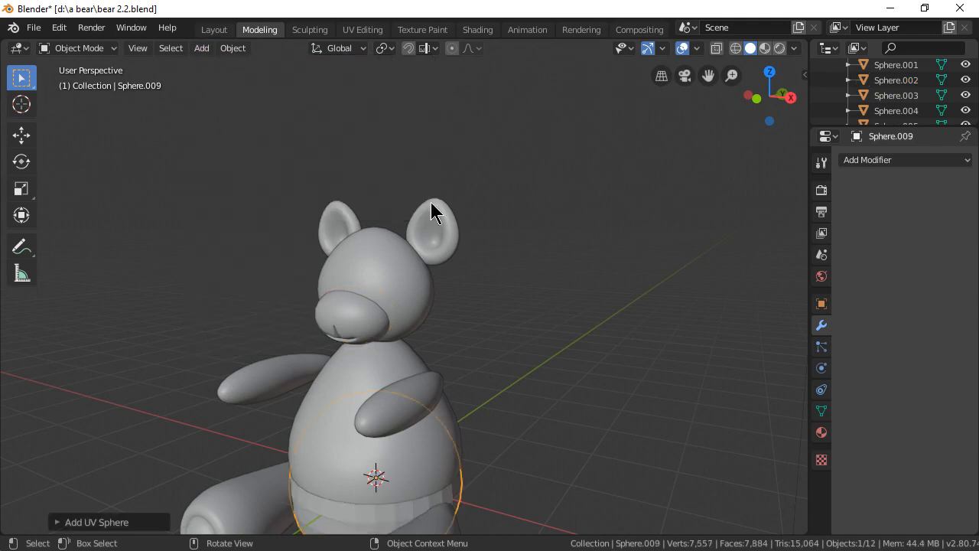
{"action": "scroll", "coordinate": [497, 367], "scroll_direction": "down", "scroll_amount": 2}
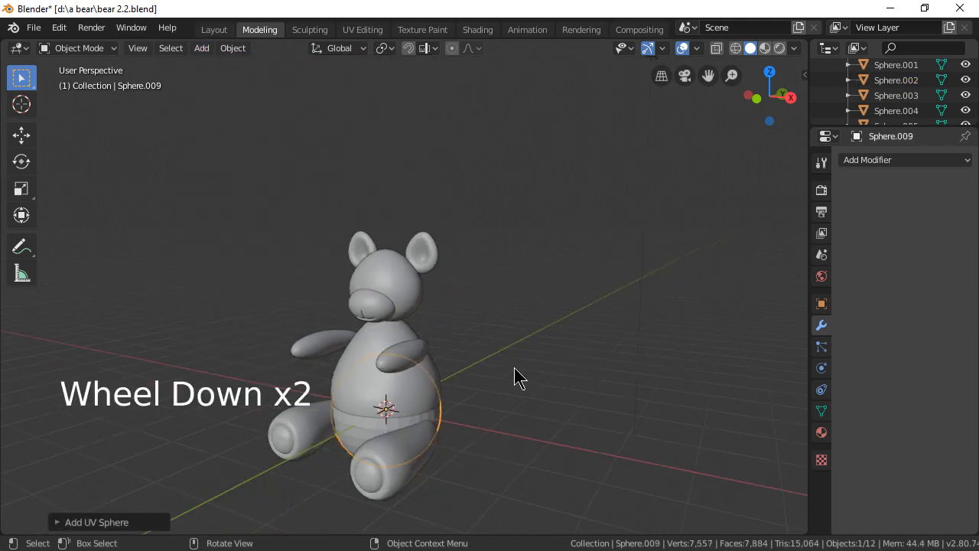
{"action": "key", "text": "r"}
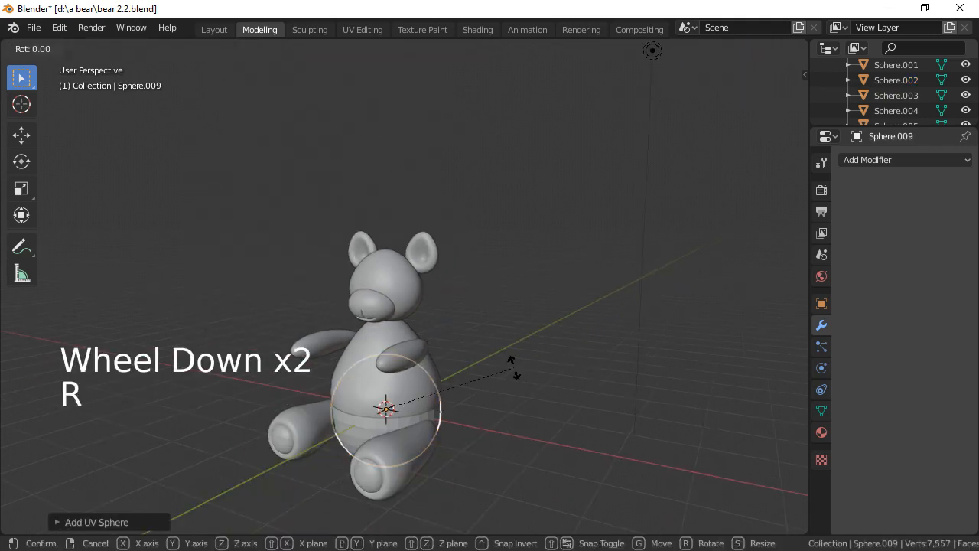
{"action": "type", "text": "x90"}
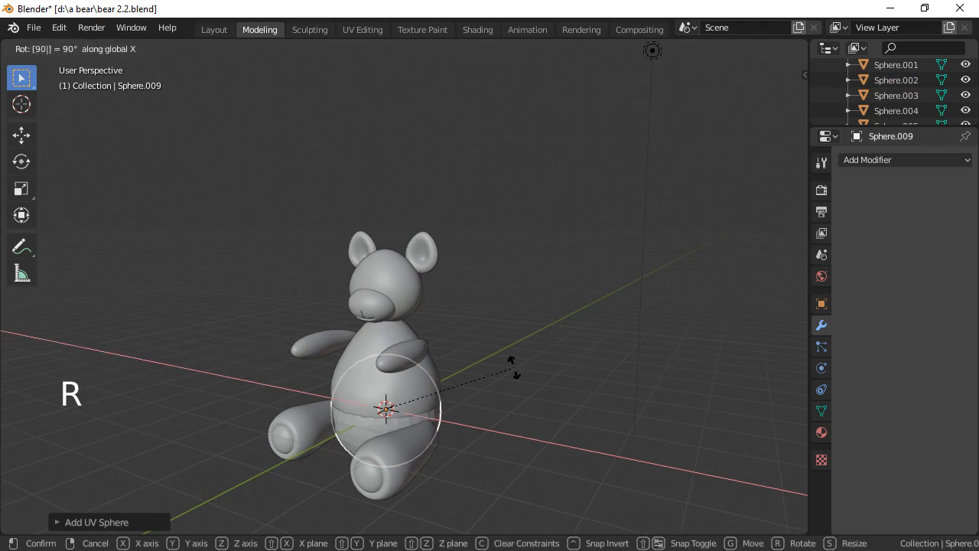
{"action": "key", "text": "Return"}
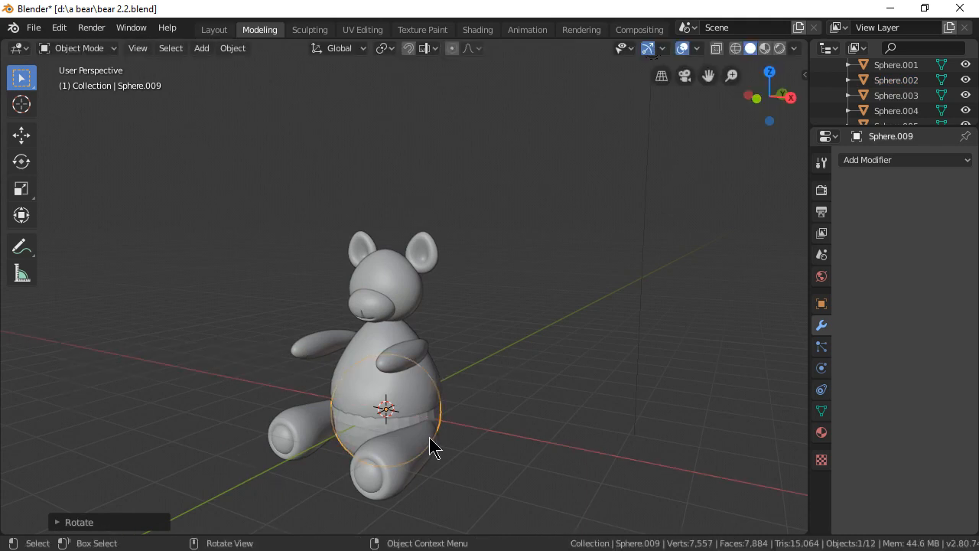
Move the new sphere up to the bear's head and scale it down to a small ball.
{"action": "key", "text": "g"}
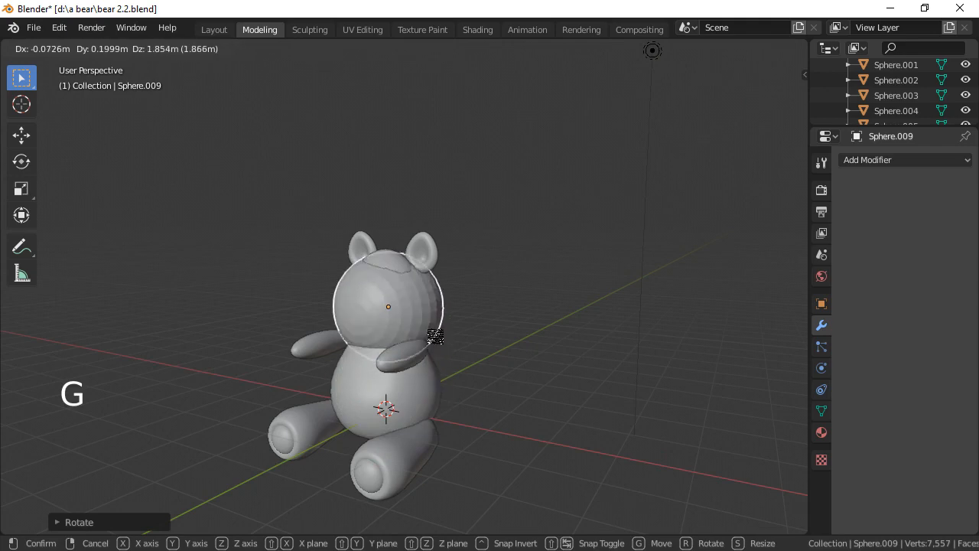
{"action": "left_click", "coordinate": [436, 296]}
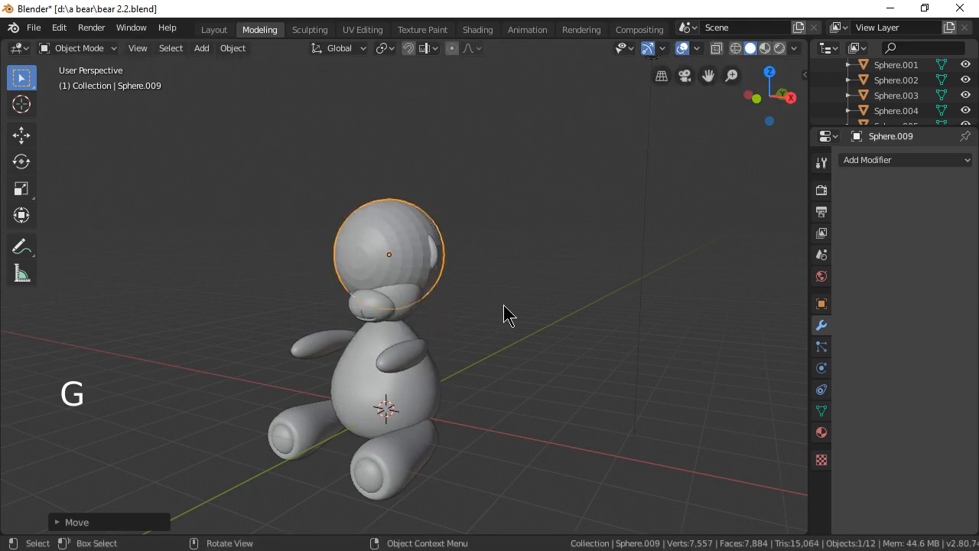
{"action": "key", "text": "s"}
{"action": "left_click", "coordinate": [408, 283]}
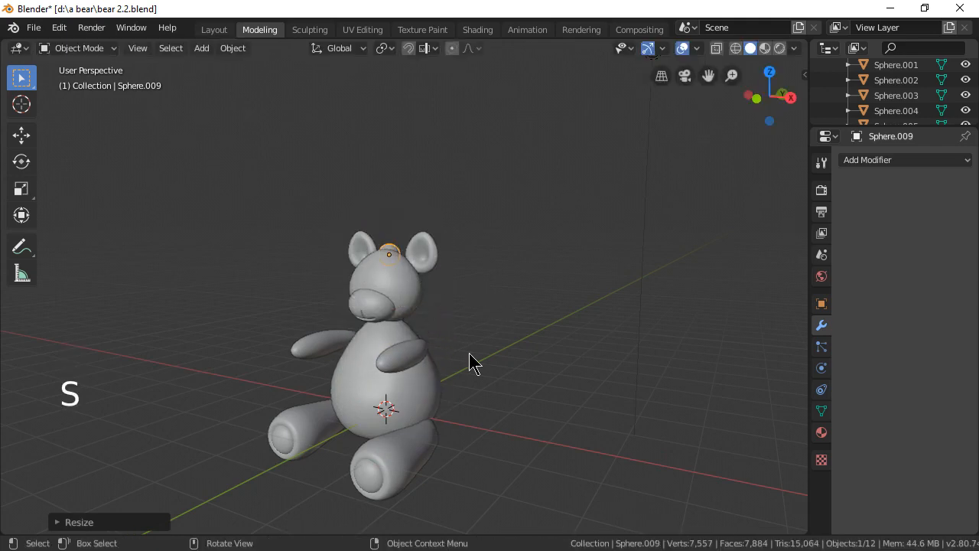
Flatten the small sphere to about 0.53 along the global Y axis and move it to the front of the snout.
{"action": "middle_click_drag", "start_coordinate": [472, 363], "coordinate": [413, 457]}
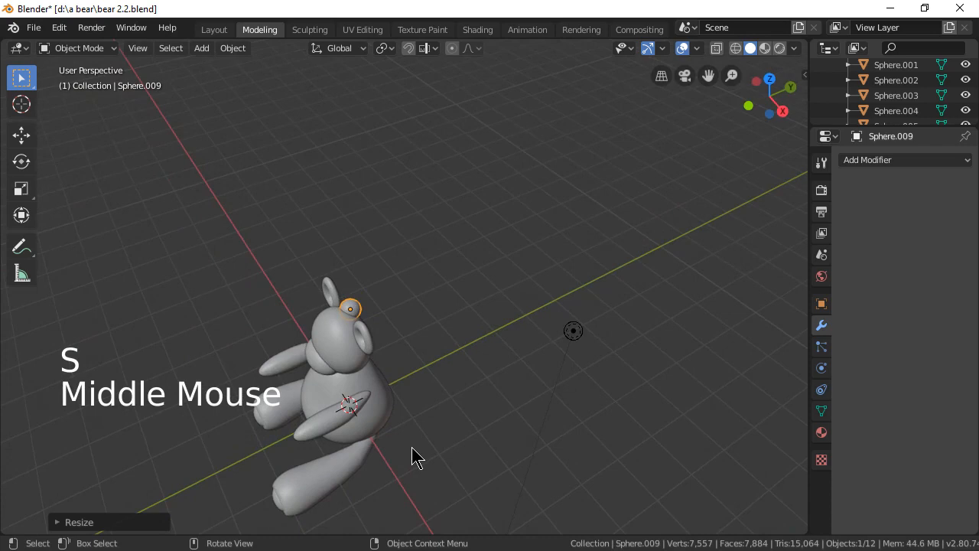
{"action": "key", "text": "s"}
{"action": "key", "text": "y"}
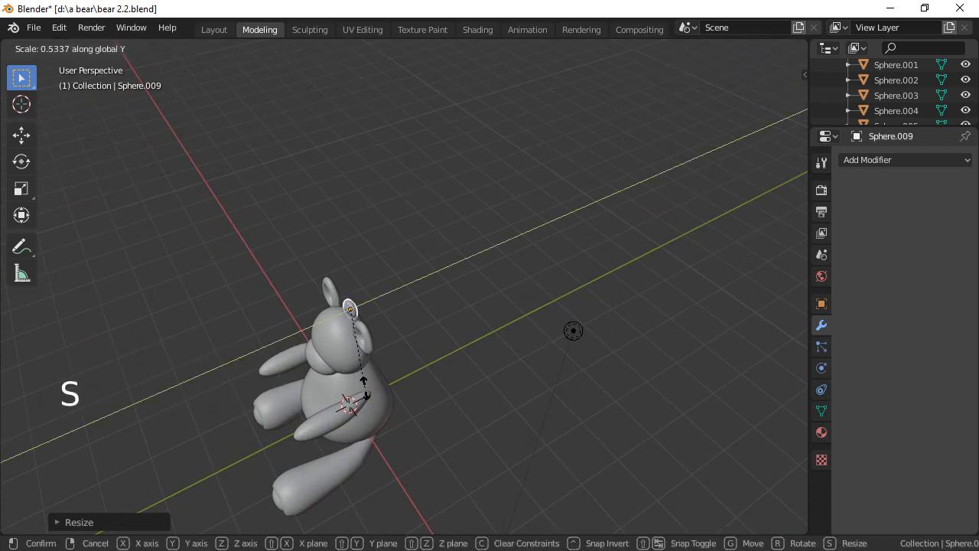
{"action": "left_click", "coordinate": [365, 392]}
{"action": "key", "text": "g"}
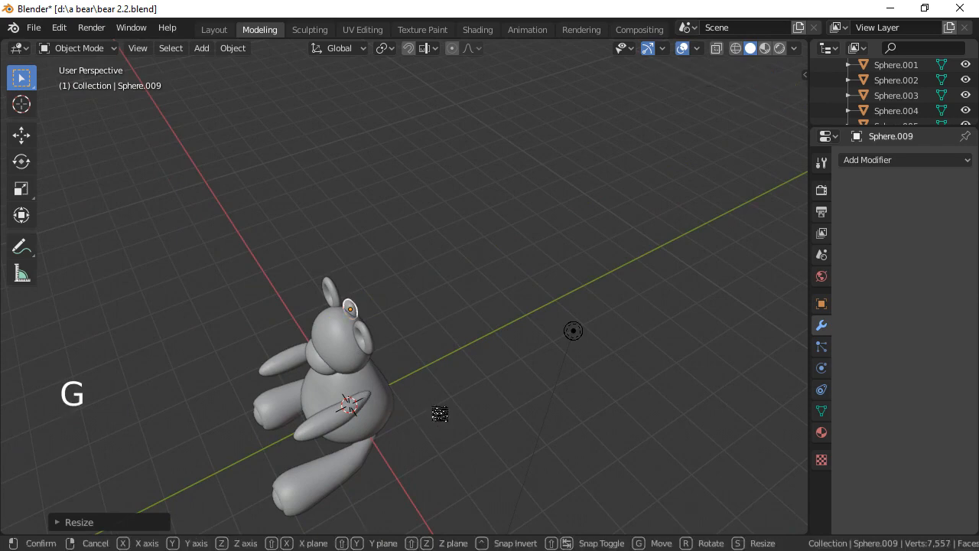
{"action": "left_click", "coordinate": [400, 462]}
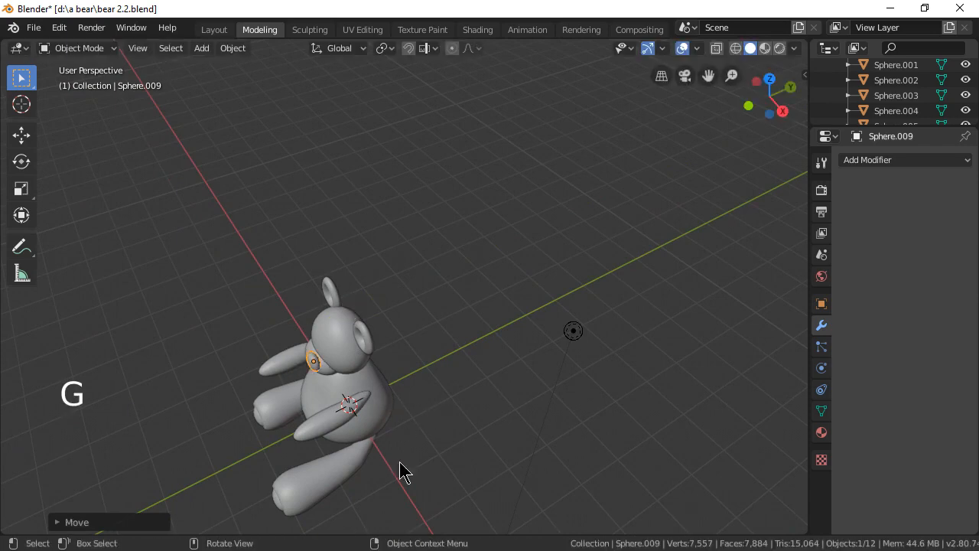
Scale the flattened nose sphere down further to suit the snout, judging its size from the front.
{"action": "middle_click_drag", "start_coordinate": [399, 462], "coordinate": [522, 416]}
{"action": "scroll", "coordinate": [497, 383], "scroll_direction": "up", "scroll_amount": 4}
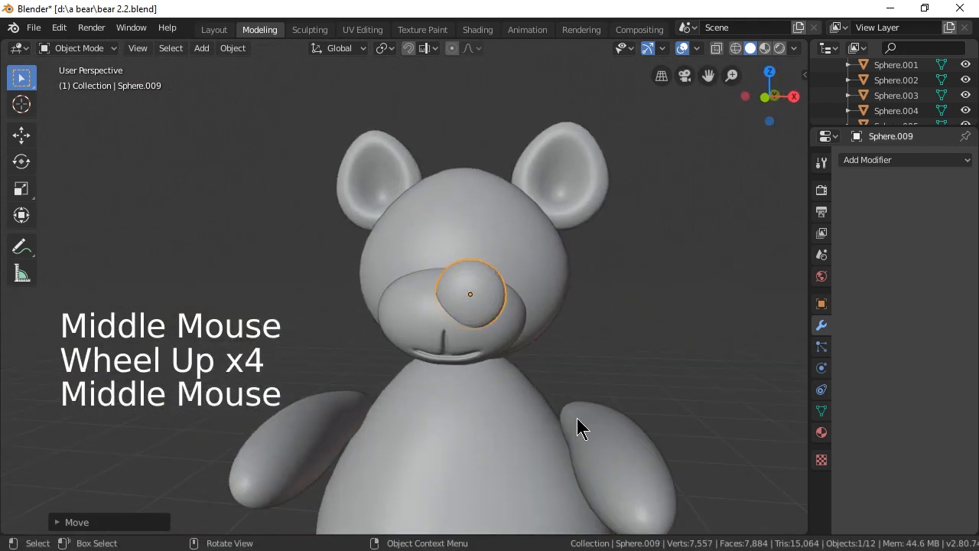
{"action": "key", "text": "s"}
{"action": "left_click", "coordinate": [519, 365]}
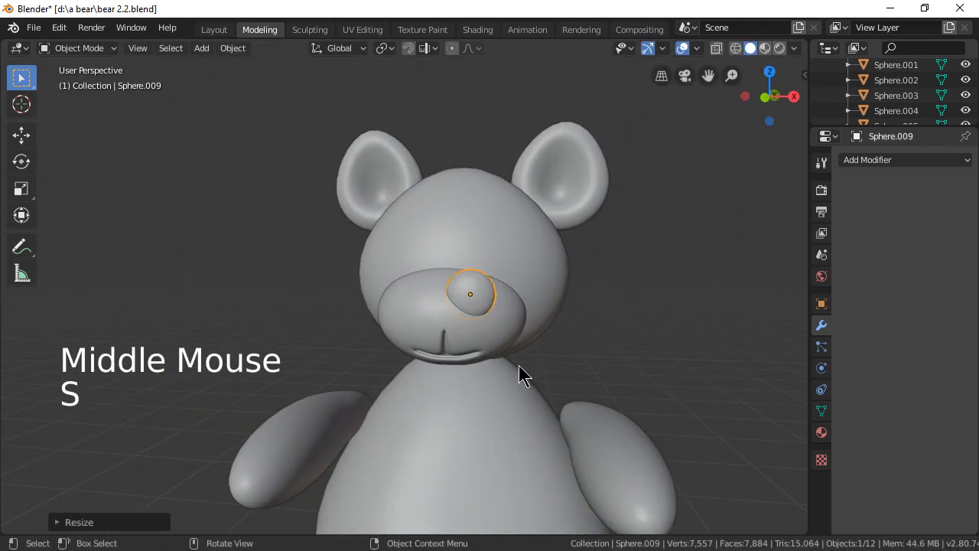
Scale the nose sphere along the X axis to make it a wider oval.
{"action": "right_click", "coordinate": [478, 282]}
{"action": "left_click", "coordinate": [483, 280]}
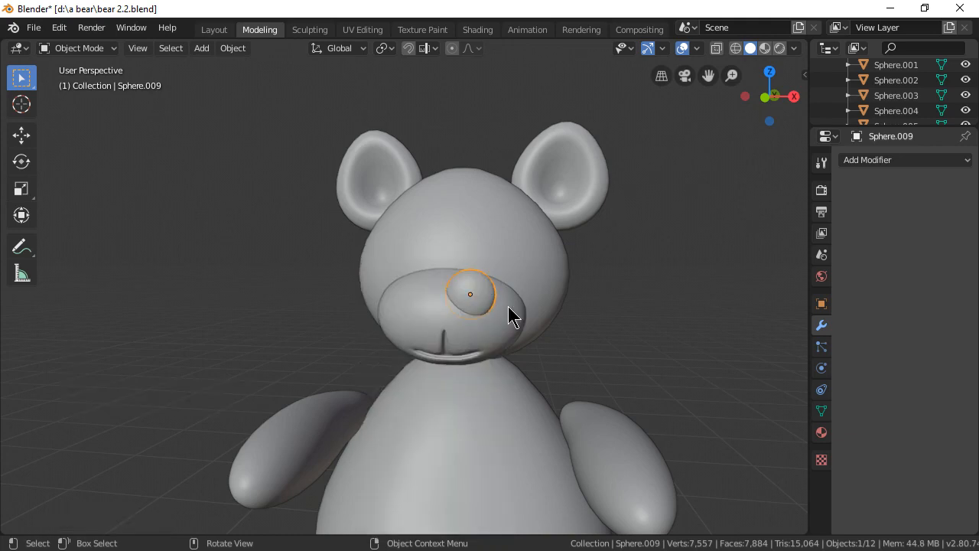
{"action": "key", "text": "s"}
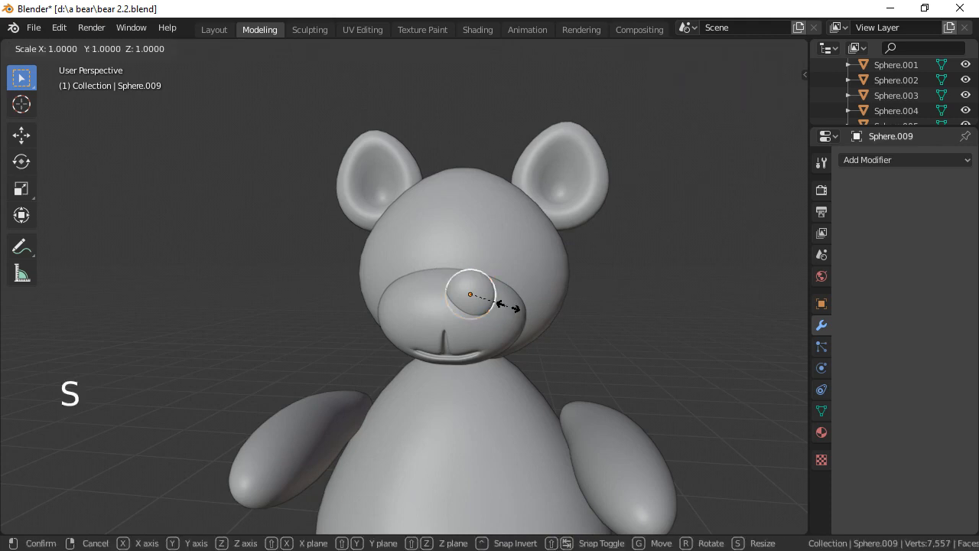
{"action": "middle_click", "coordinate": [509, 307]}
{"action": "left_click", "coordinate": [525, 308]}
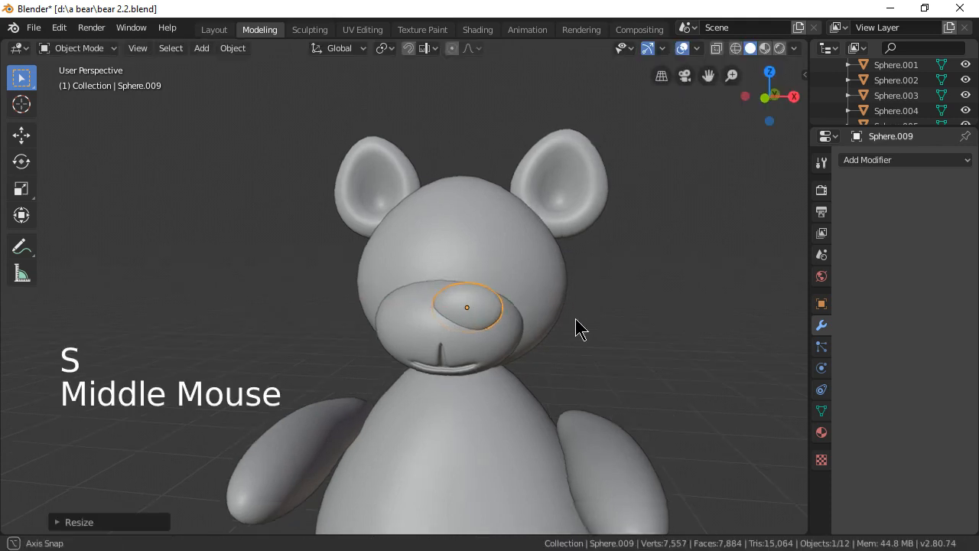
Reposition the oval nose on the front of the snout and centre it horizontally on the face in front view.
{"action": "middle_click_drag", "start_coordinate": [579, 329], "coordinate": [535, 335]}
{"action": "key", "text": "g"}
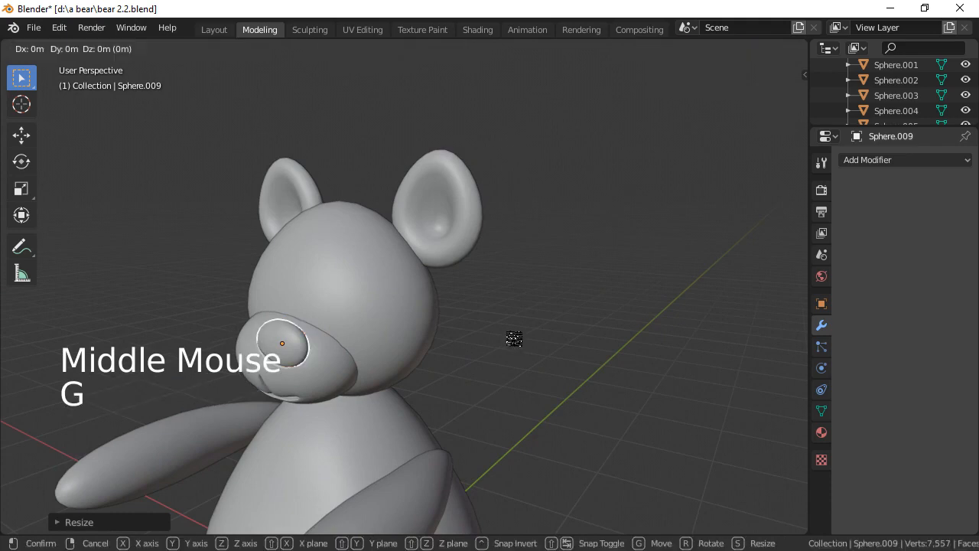
{"action": "left_click", "coordinate": [503, 356]}
{"action": "middle_click_drag", "start_coordinate": [502, 356], "coordinate": [588, 349]}
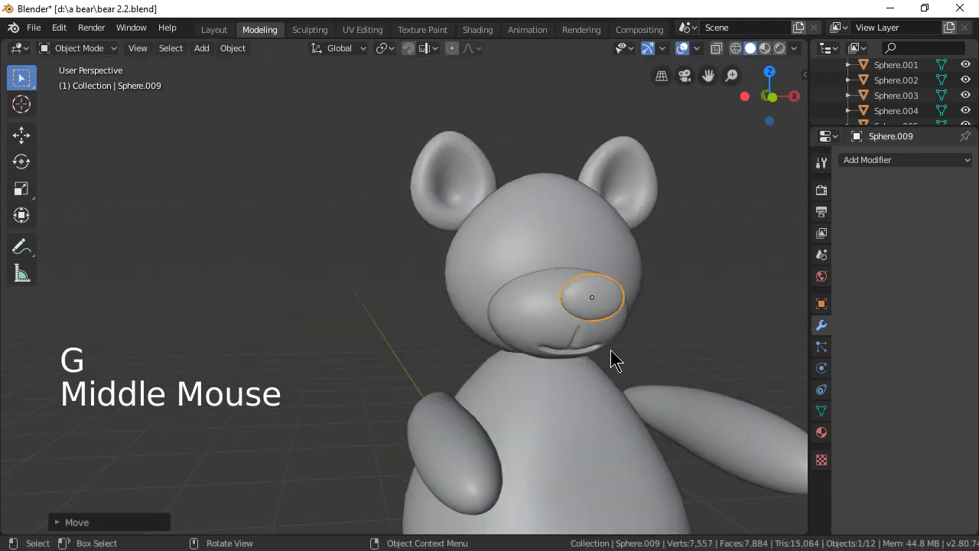
{"action": "key", "text": "KP_1"}
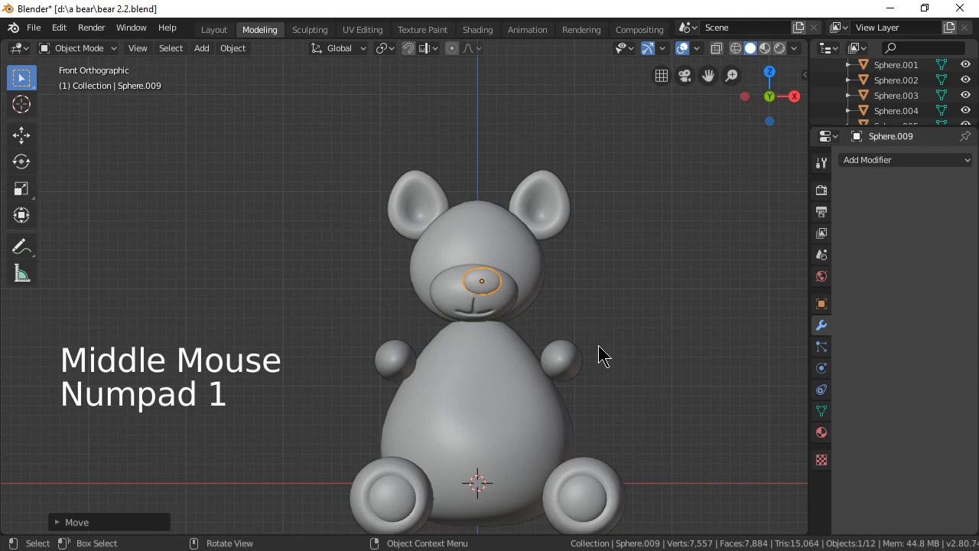
{"action": "key", "text": "g"}
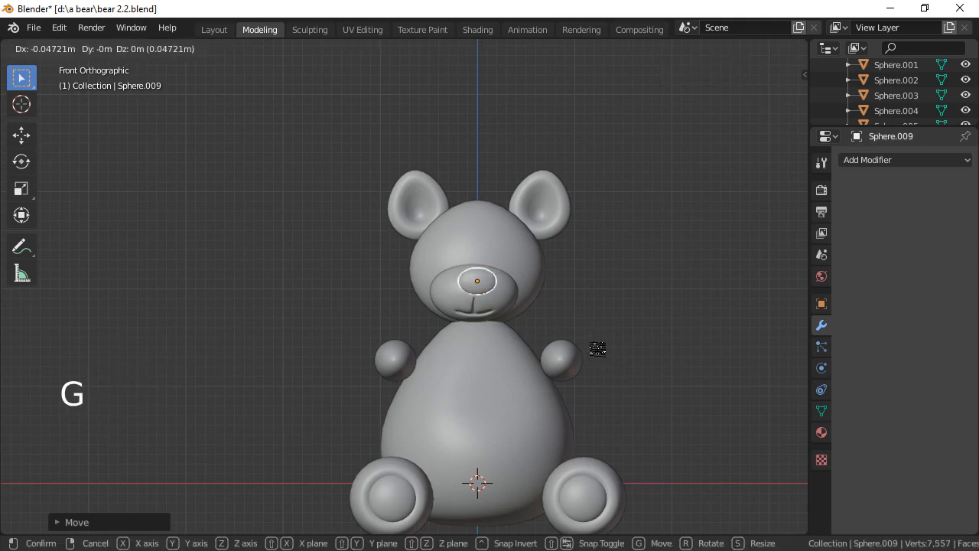
{"action": "left_click", "coordinate": [596, 352]}
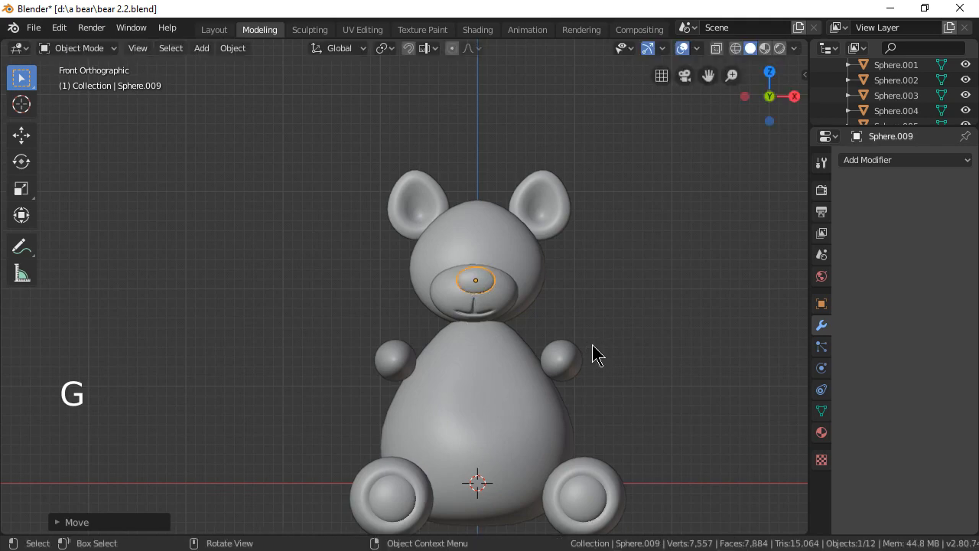
Scale the oval nose down to a smaller size in proportion to the snout.
{"action": "middle_click_drag", "start_coordinate": [594, 354], "coordinate": [553, 376]}
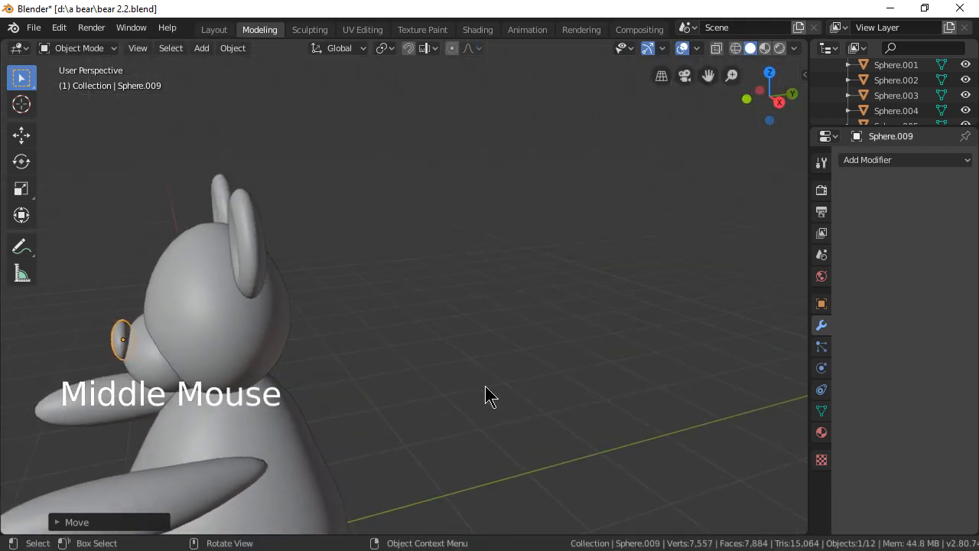
{"action": "middle_click_drag", "start_coordinate": [485, 395], "coordinate": [607, 357]}
{"action": "key", "text": "s"}
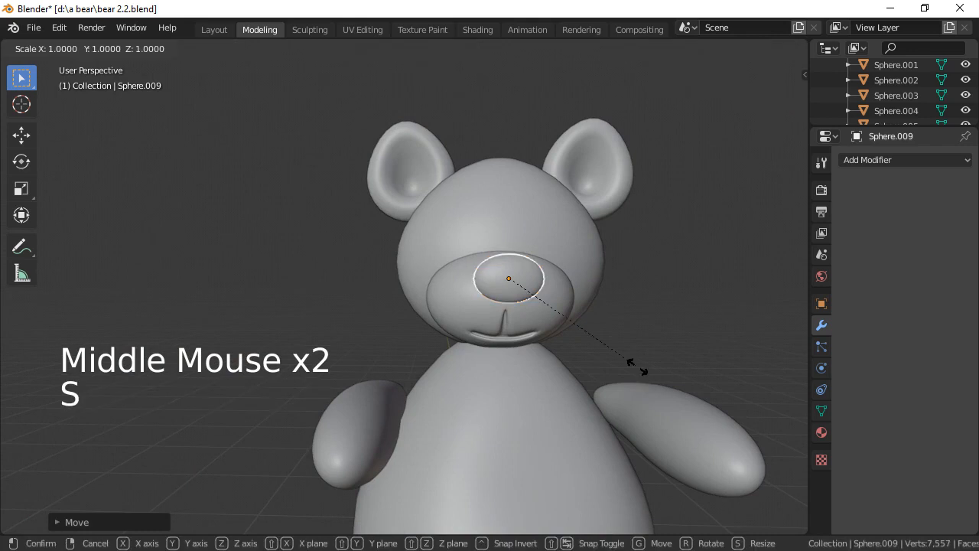
{"action": "left_click", "coordinate": [593, 332]}
Adjust the nose's height on the snout along the global Z axis and check its placement from both sides.
{"action": "key", "text": "g"}
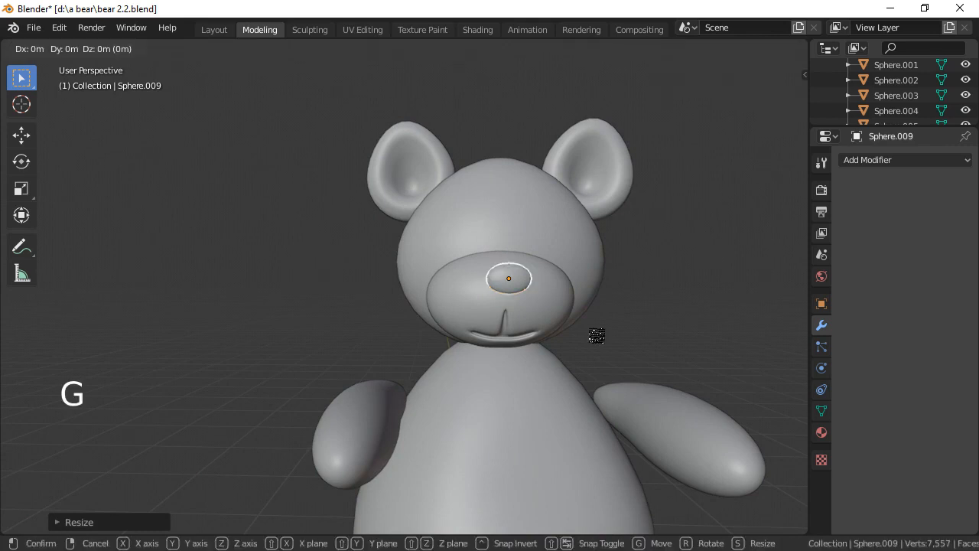
{"action": "key", "text": "z"}
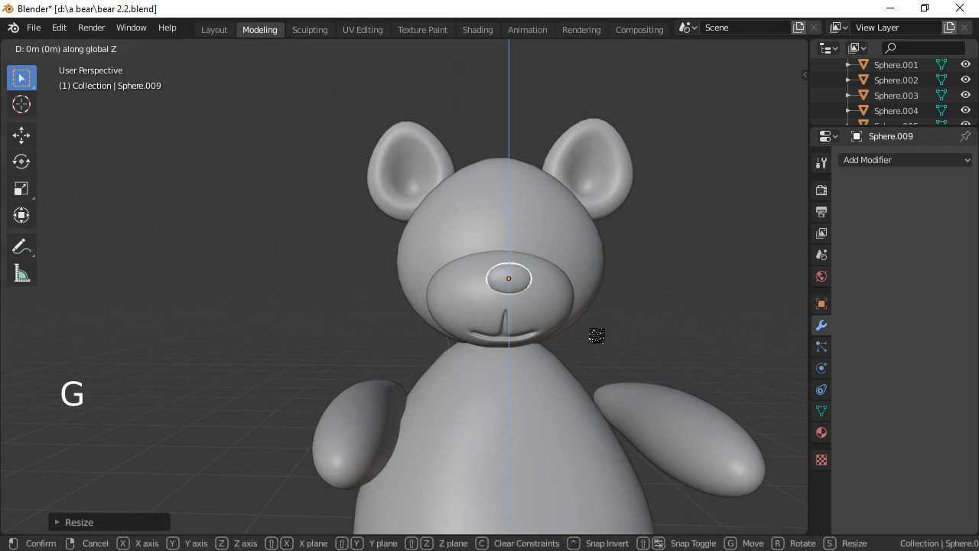
{"action": "left_click", "coordinate": [593, 337]}
{"action": "middle_click_drag", "start_coordinate": [681, 329], "coordinate": [640, 344]}
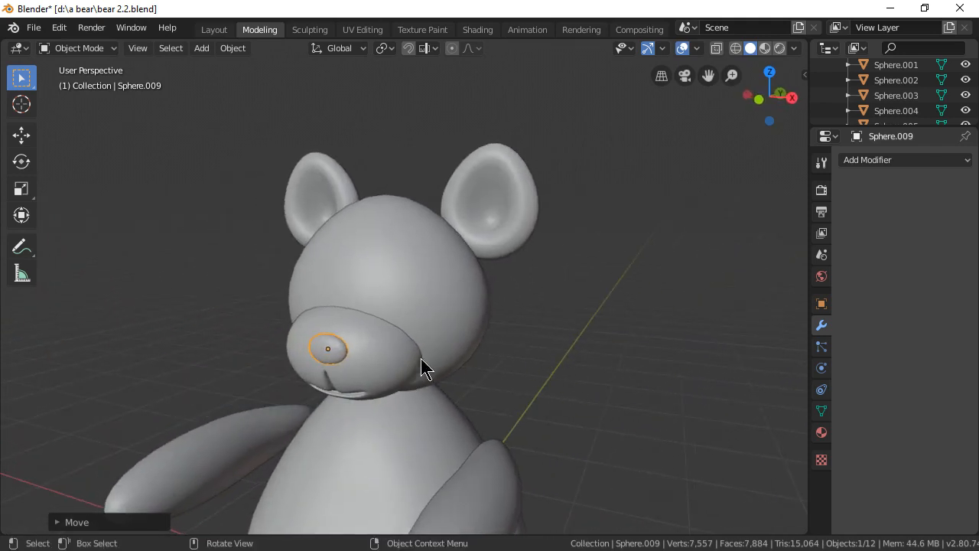
{"action": "middle_click_drag", "start_coordinate": [420, 358], "coordinate": [500, 326]}
{"action": "left_click", "coordinate": [559, 253]}
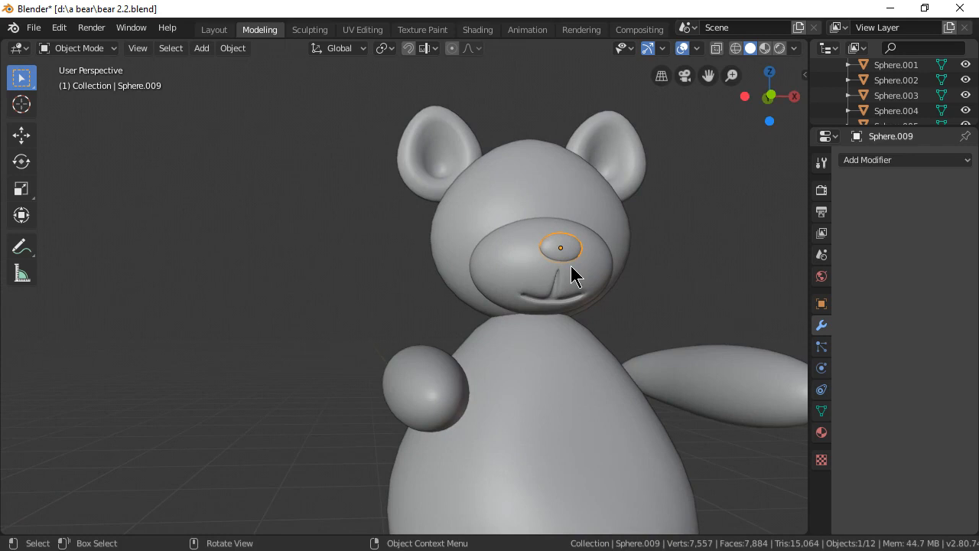
Add another UV sphere and rotate it 90° about the global X axis.
{"action": "left_click", "coordinate": [202, 47]}
{"action": "mouse_move", "coordinate": [230, 111]}
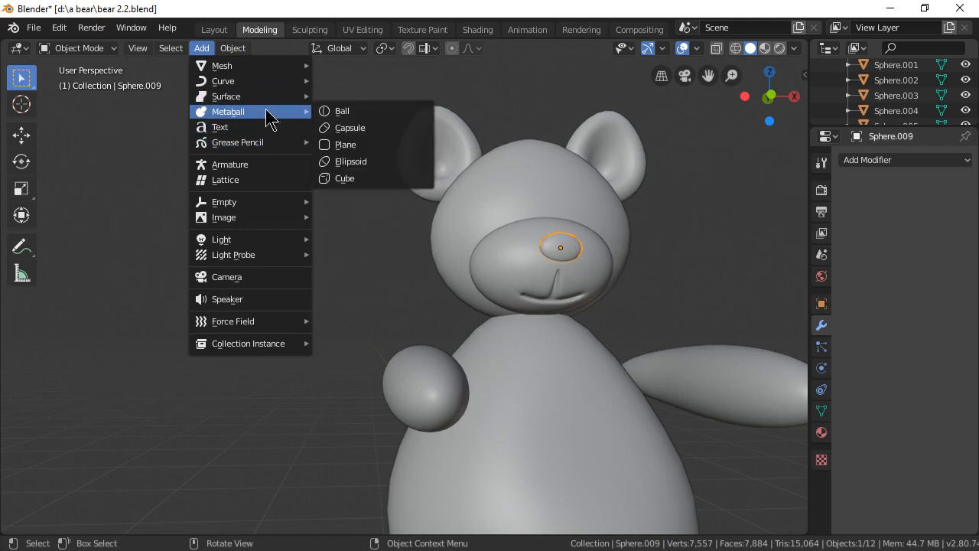
{"action": "mouse_move", "coordinate": [247, 72]}
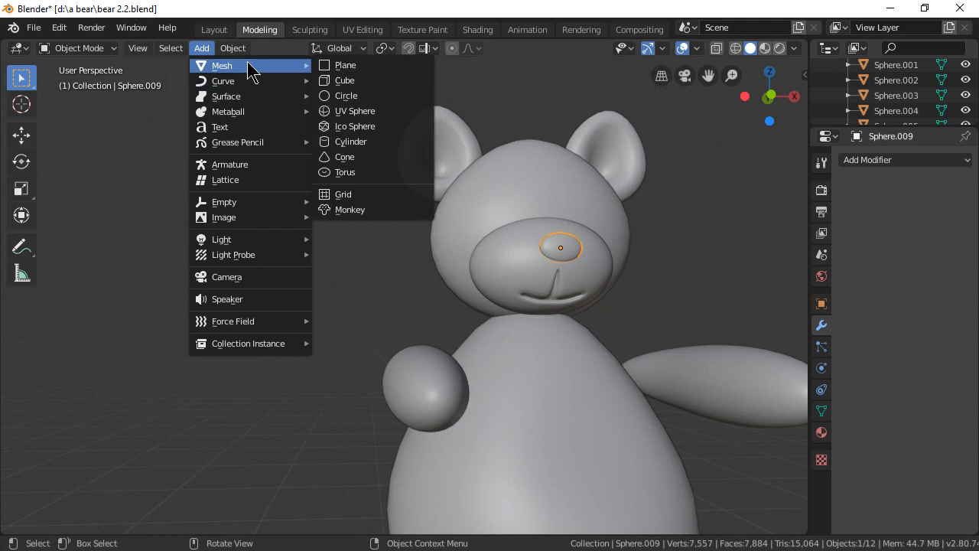
{"action": "left_click", "coordinate": [379, 112]}
{"action": "scroll", "coordinate": [558, 273], "scroll_direction": "down", "scroll_amount": 4}
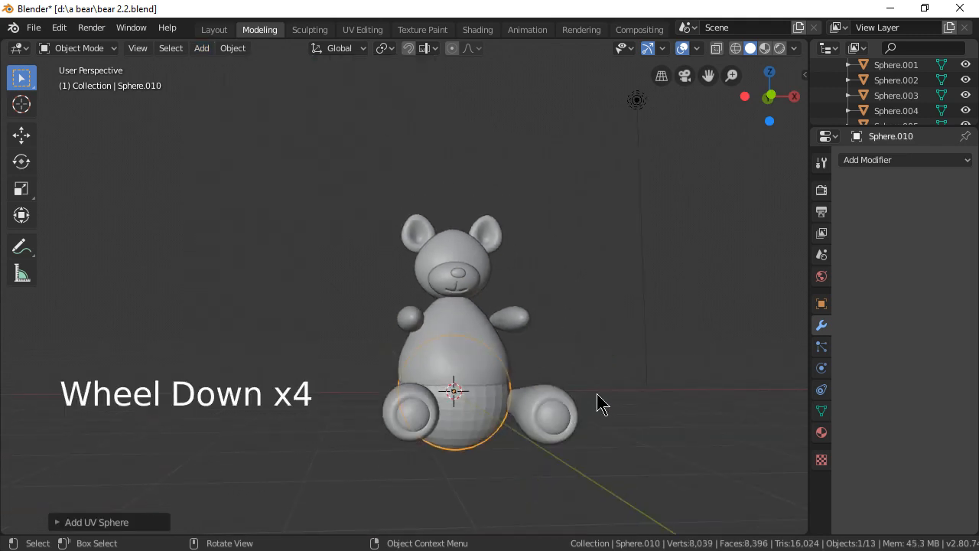
{"action": "key", "text": "r"}
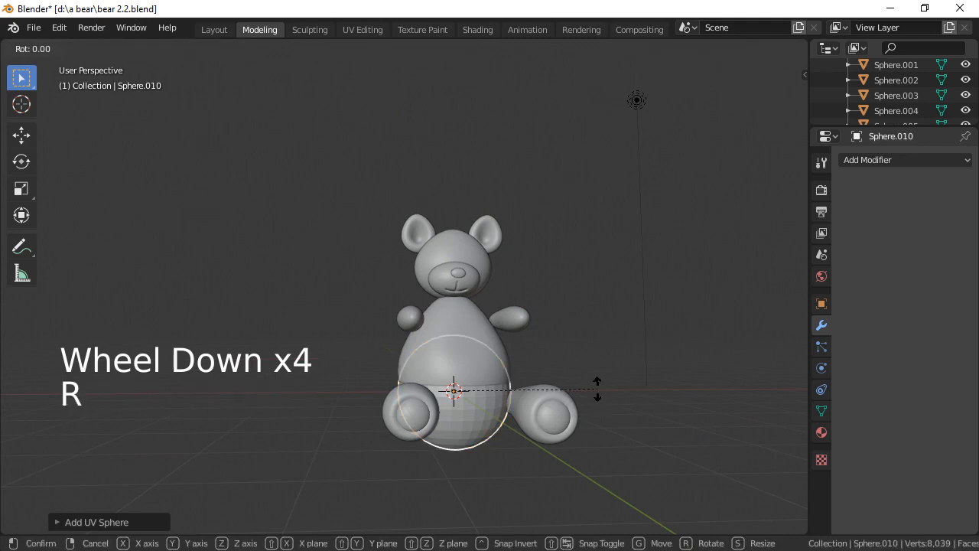
{"action": "type", "text": "x"}
{"action": "type", "text": "9"}
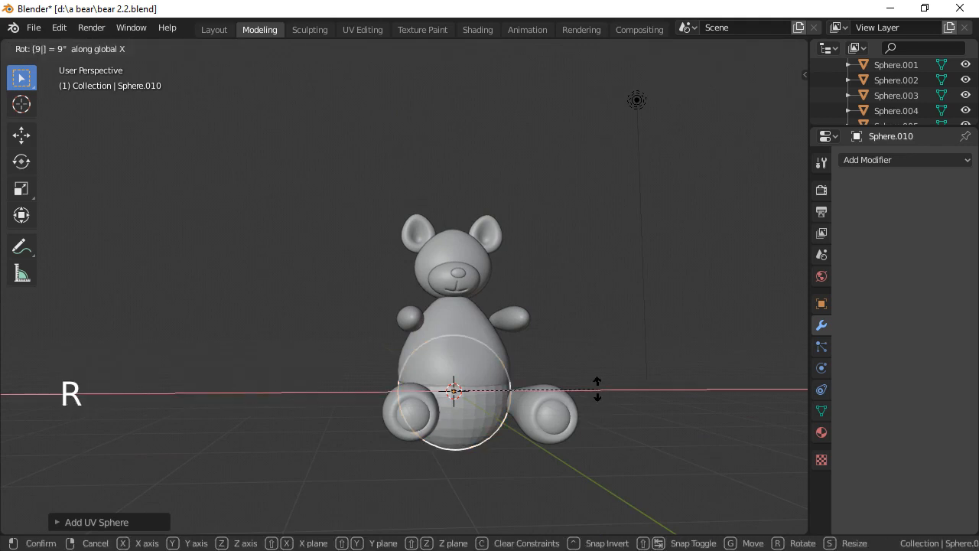
{"action": "type", "text": "0"}
{"action": "key", "text": "Return"}
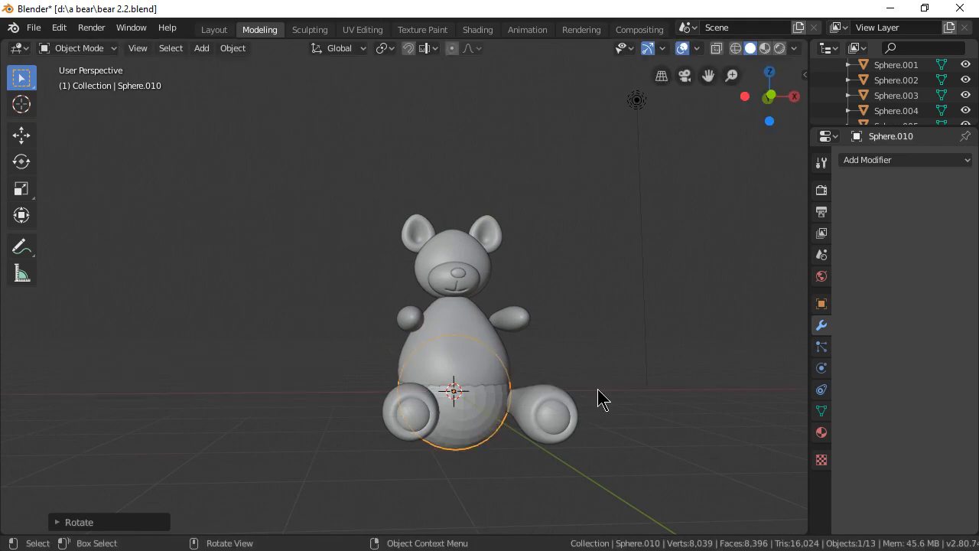
Move the new sphere forward along the global Y axis until it sits in front of the bear.
{"action": "middle_click", "coordinate": [537, 423]}
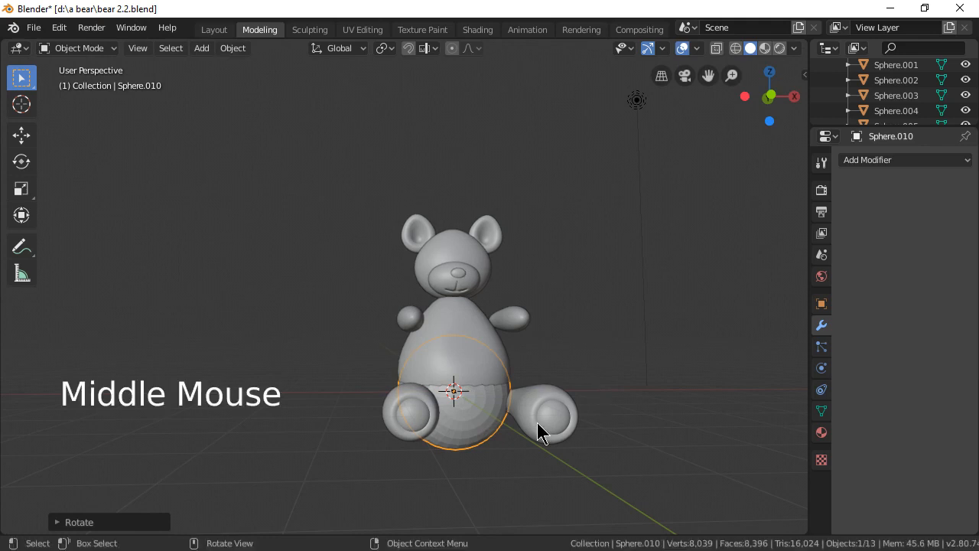
{"action": "middle_click_drag", "start_coordinate": [537, 423], "coordinate": [400, 446]}
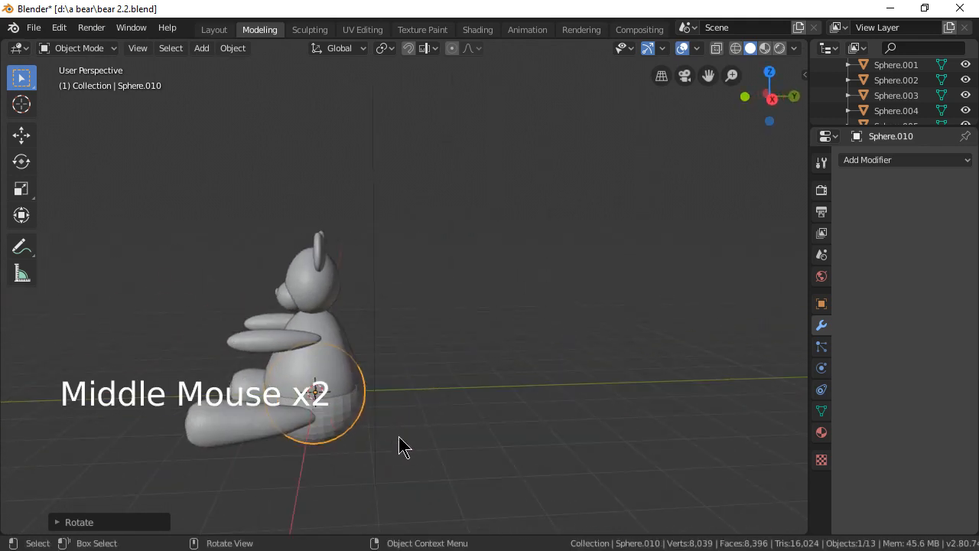
{"action": "key", "text": "g"}
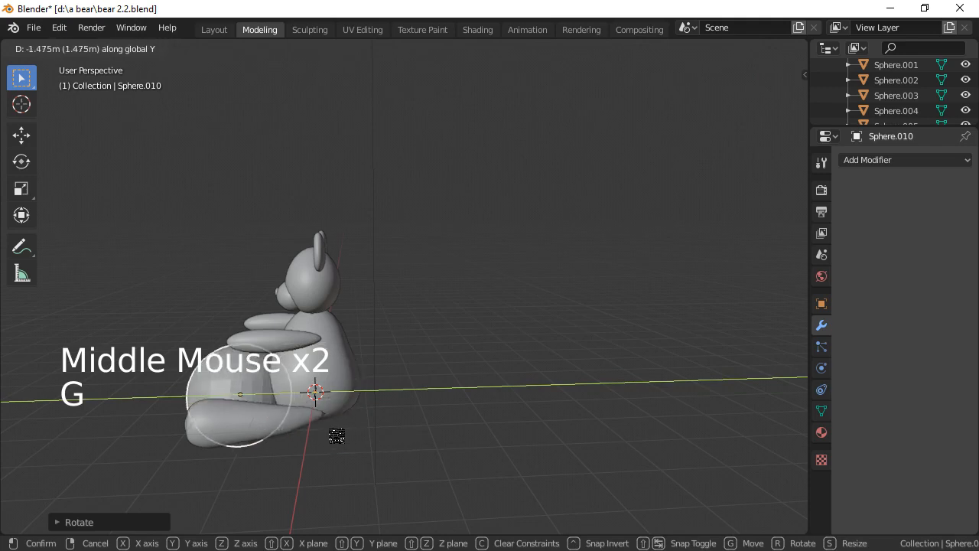
{"action": "left_click", "coordinate": [253, 432]}
{"action": "middle_click_drag", "start_coordinate": [388, 457], "coordinate": [485, 411]}
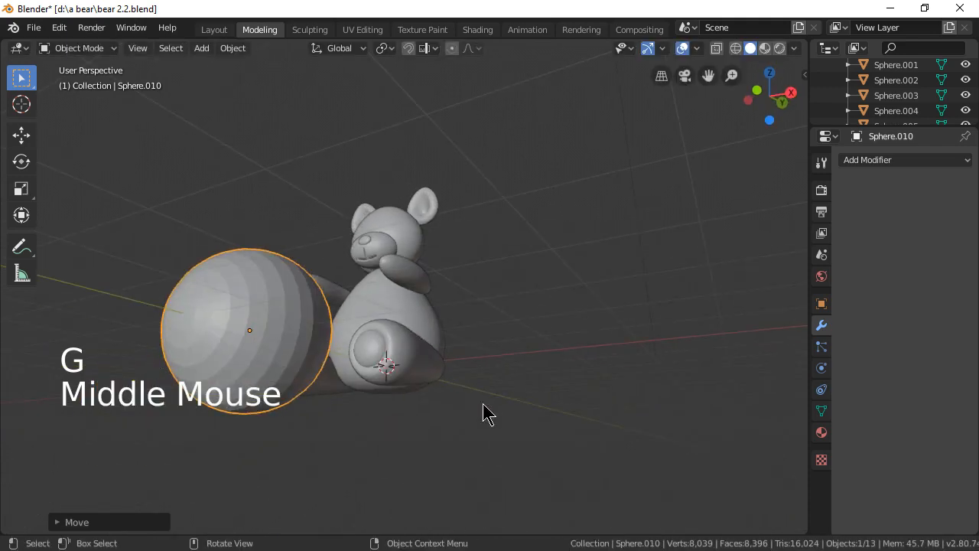
Scale the new sphere down uniformly to about 0.18 in front view.
{"action": "key", "text": "KP_1"}
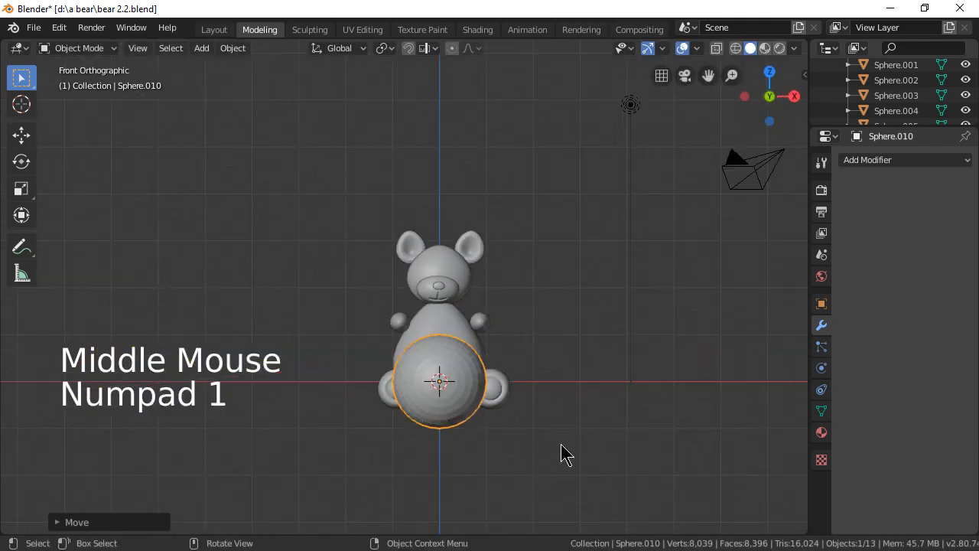
{"action": "key", "text": "s"}
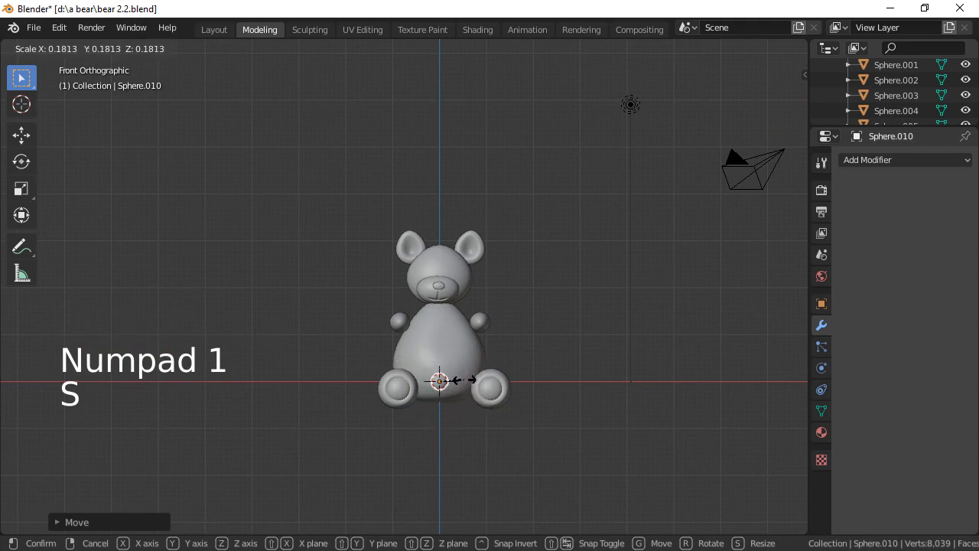
{"action": "left_click", "coordinate": [456, 388]}
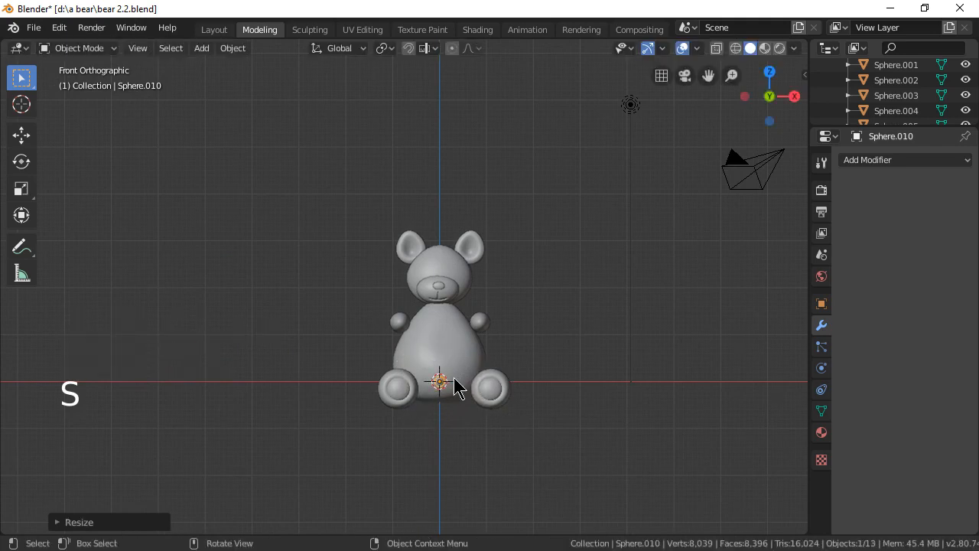
Move the small sphere about -35.66 m along the global Y axis.
{"action": "key", "text": "y"}
{"action": "key", "text": "g"}
{"action": "key", "text": "y"}
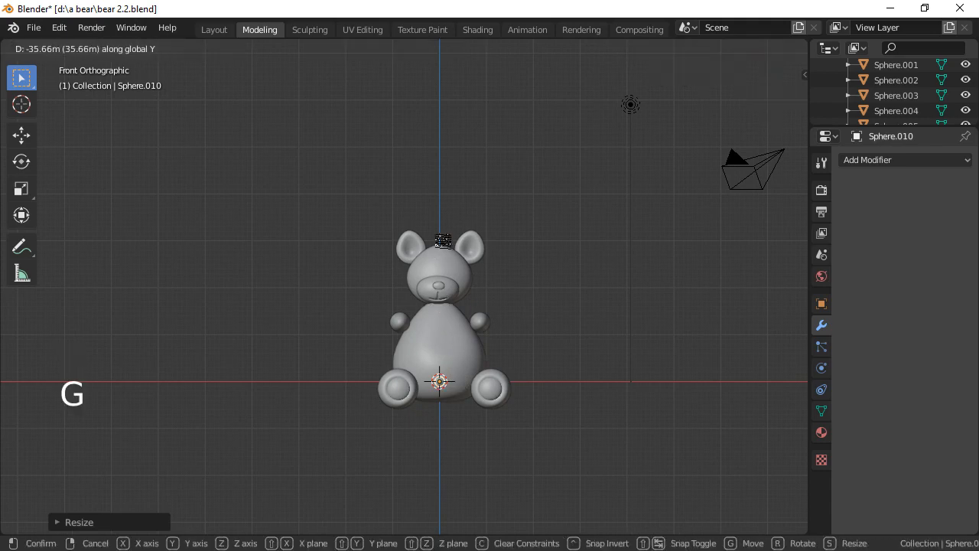
{"action": "left_click", "coordinate": [439, 243]}
Raise the small sphere about 2.2 m along the global Z axis to just above the nose in front view.
{"action": "scroll", "coordinate": [459, 419], "scroll_direction": "up", "scroll_amount": 3}
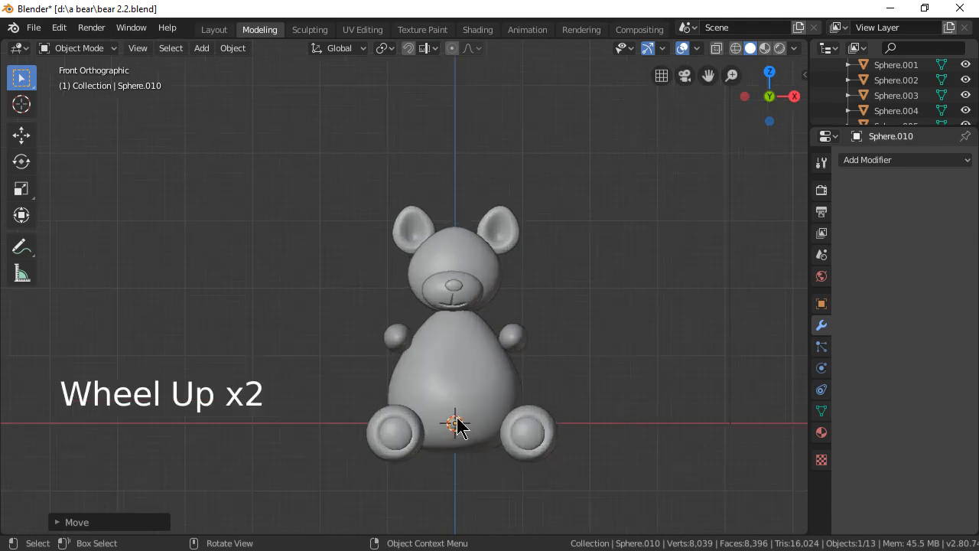
{"action": "left_click", "coordinate": [467, 455]}
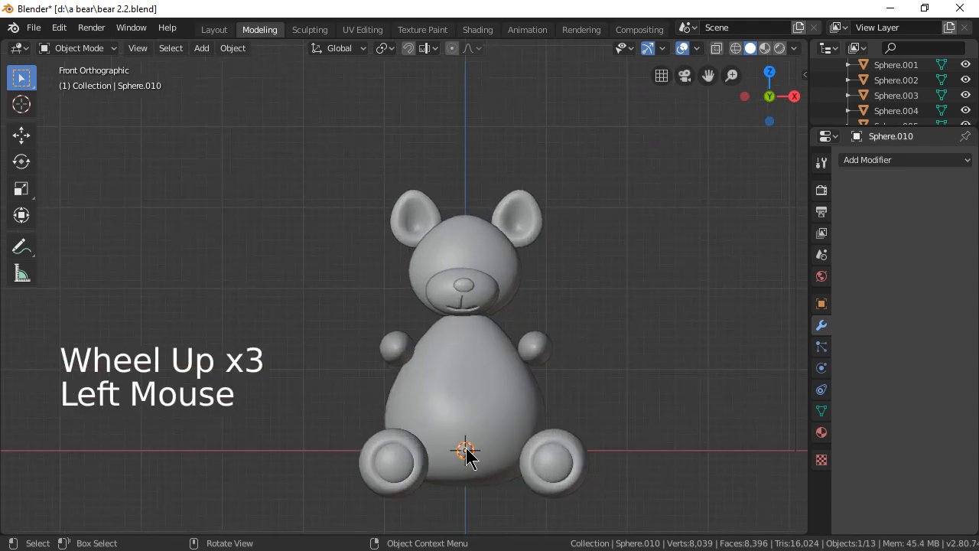
{"action": "key", "text": "g"}
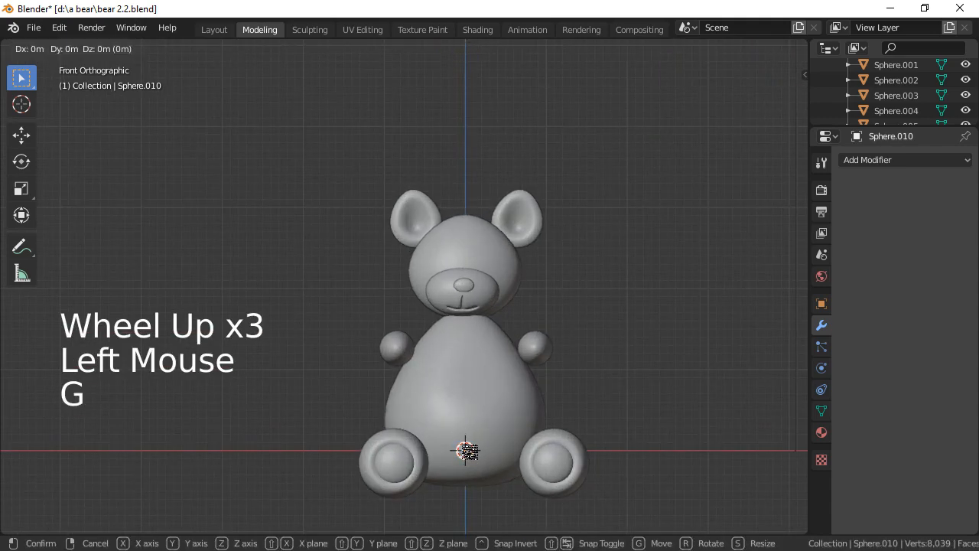
{"action": "key", "text": "y"}
{"action": "key", "text": "z"}
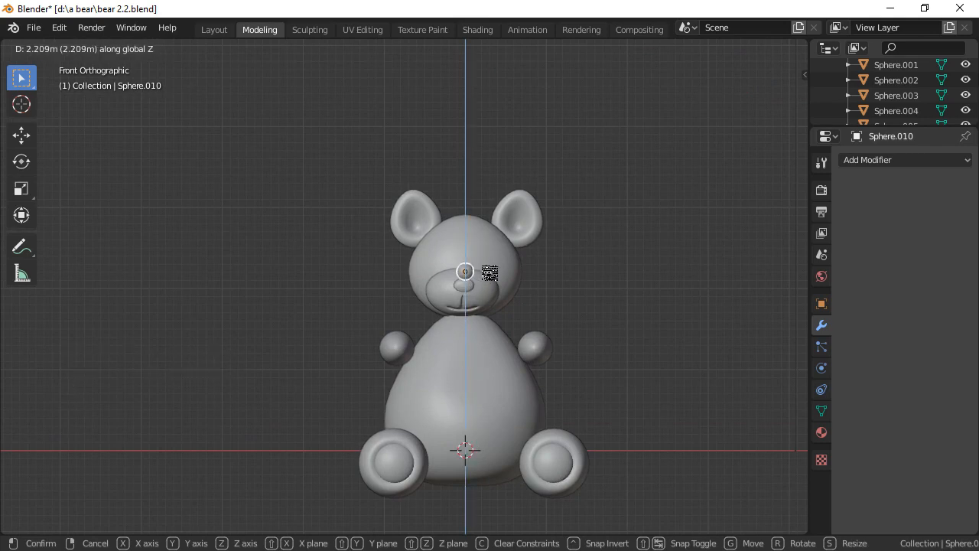
{"action": "left_click", "coordinate": [489, 273]}
Move the small sphere back along the global Y axis until it sits a short distance in front of the bear's face.
{"action": "scroll", "coordinate": [589, 341], "scroll_direction": "up", "scroll_amount": 5}
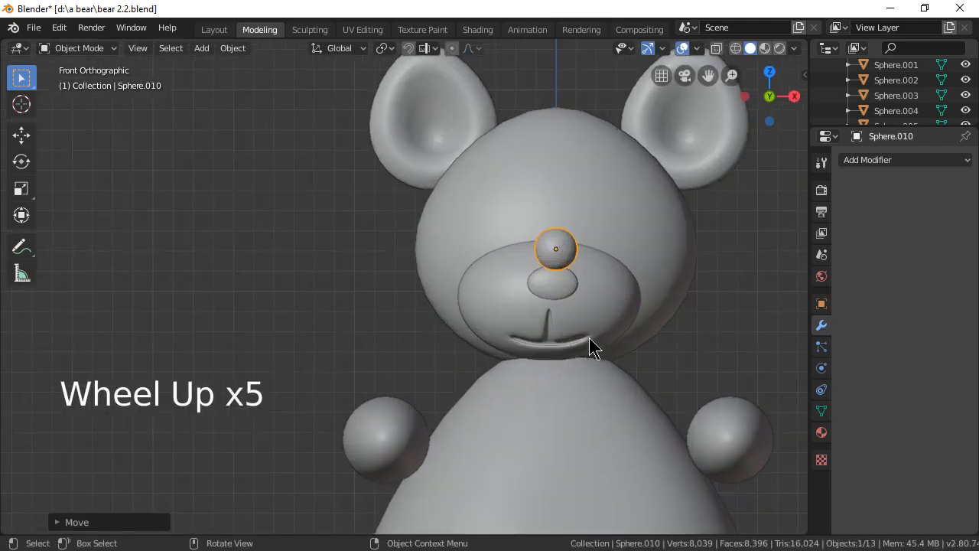
{"action": "middle_click_drag", "start_coordinate": [589, 337], "coordinate": [693, 387]}
{"action": "scroll", "coordinate": [540, 351], "scroll_direction": "down", "scroll_amount": 4}
{"action": "scroll", "coordinate": [472, 384], "scroll_direction": "down", "scroll_amount": 8}
{"action": "scroll", "coordinate": [691, 384], "scroll_direction": "down", "scroll_amount": 7}
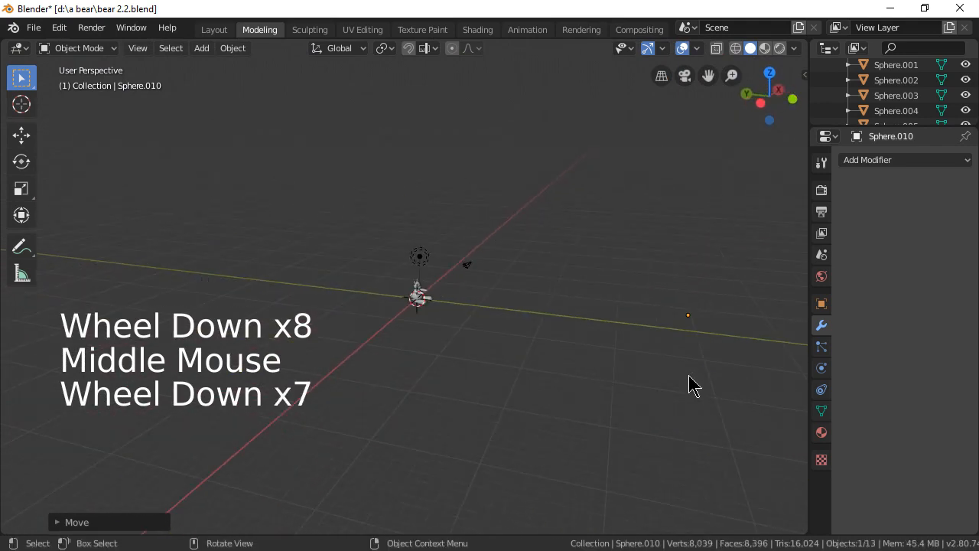
{"action": "key", "text": "g"}
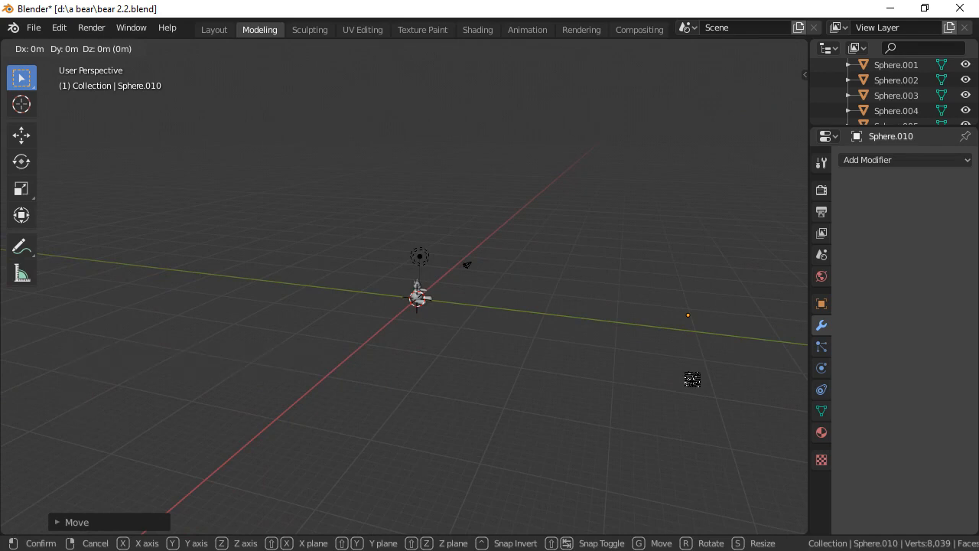
{"action": "key", "text": "y"}
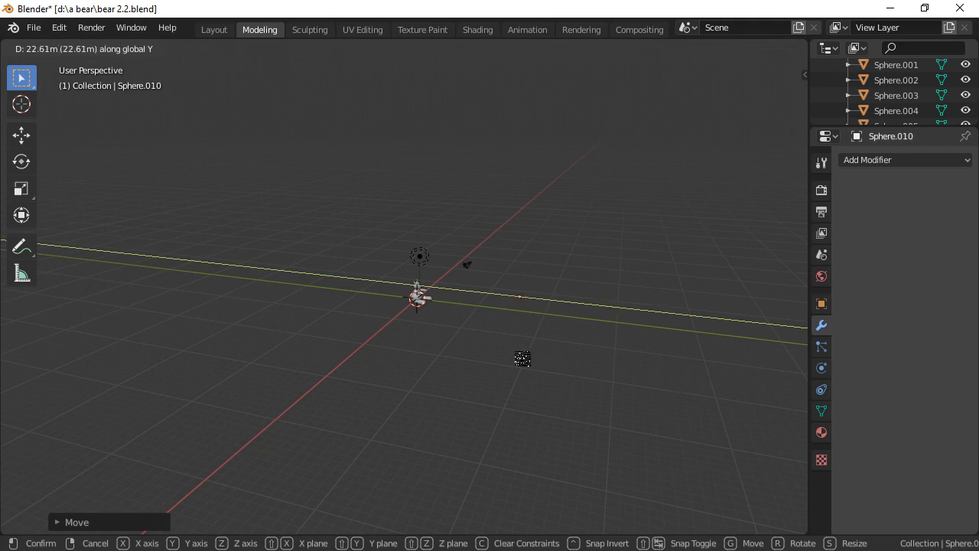
{"action": "left_click", "coordinate": [432, 351]}
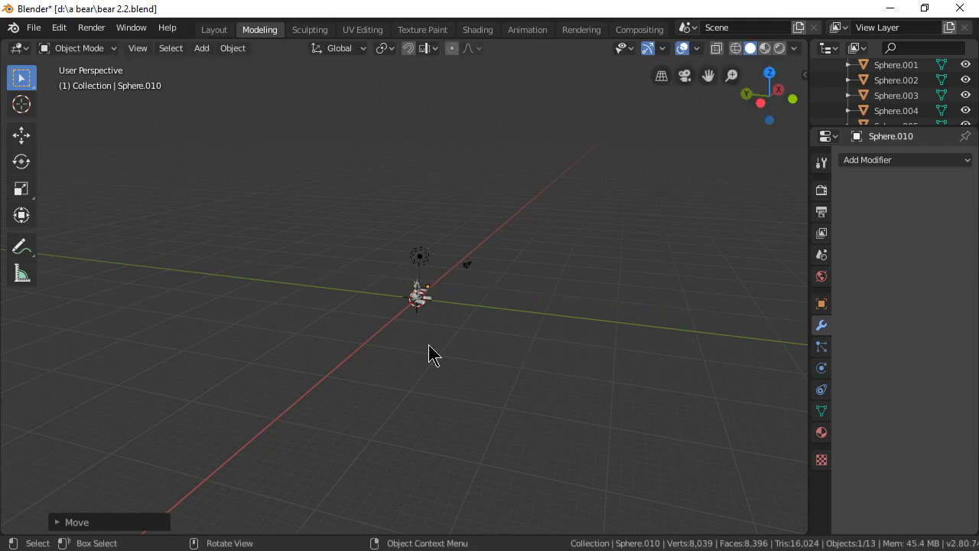
Shift the small sphere about -0.2 m along the global X axis in front view to one side of the nose.
{"action": "scroll", "coordinate": [459, 358], "scroll_direction": "up", "scroll_amount": 5}
{"action": "scroll", "coordinate": [466, 368], "scroll_direction": "up", "scroll_amount": 9}
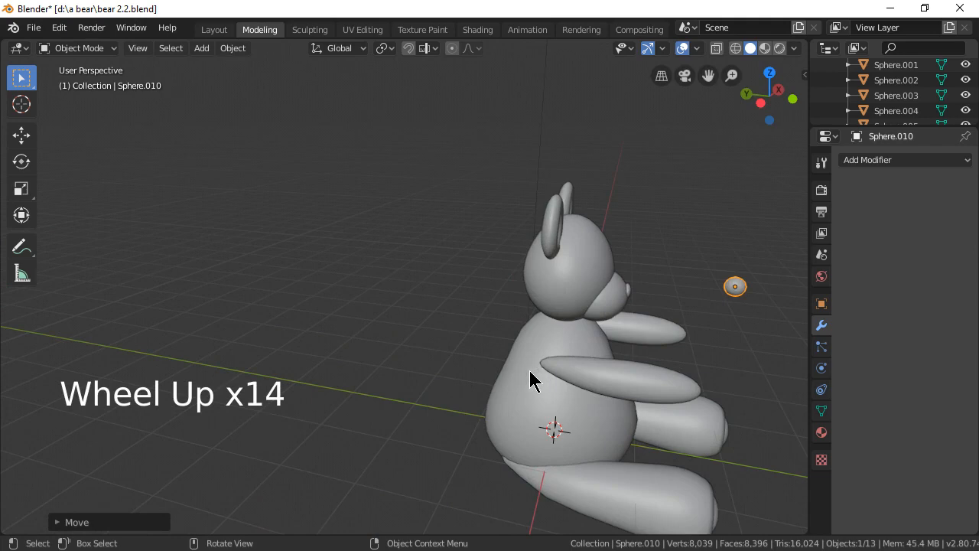
{"action": "key", "text": "KP_1"}
{"action": "scroll", "coordinate": [527, 348], "scroll_direction": "up", "scroll_amount": 3}
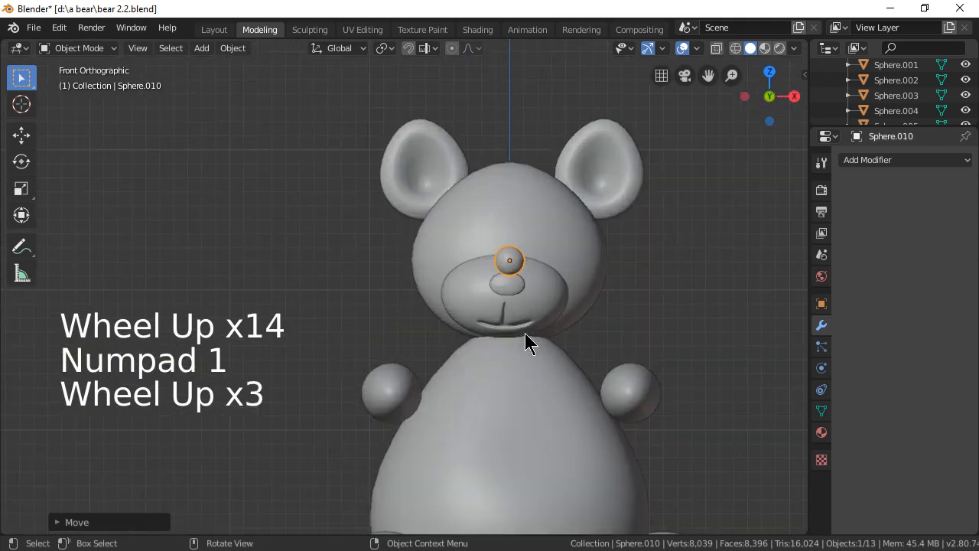
{"action": "key", "text": "g"}
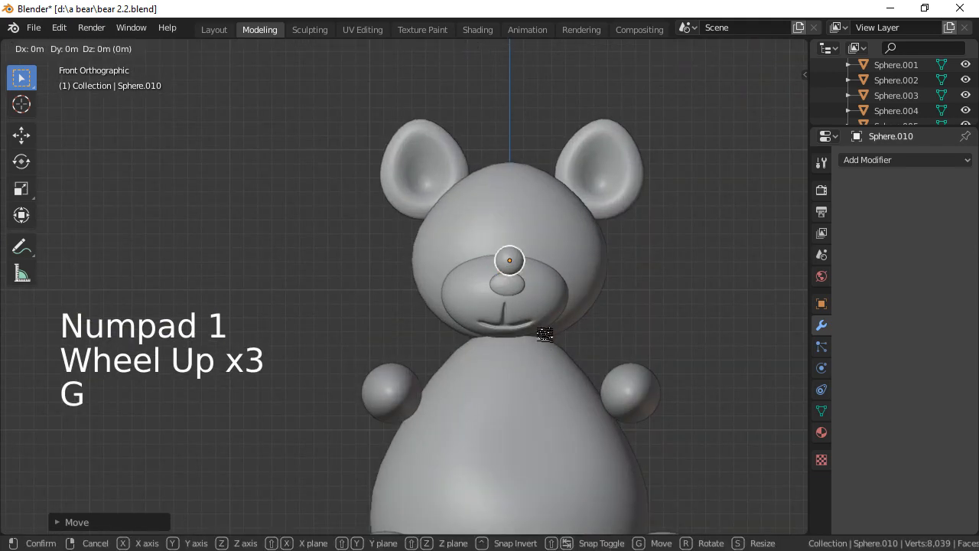
{"action": "key", "text": "x"}
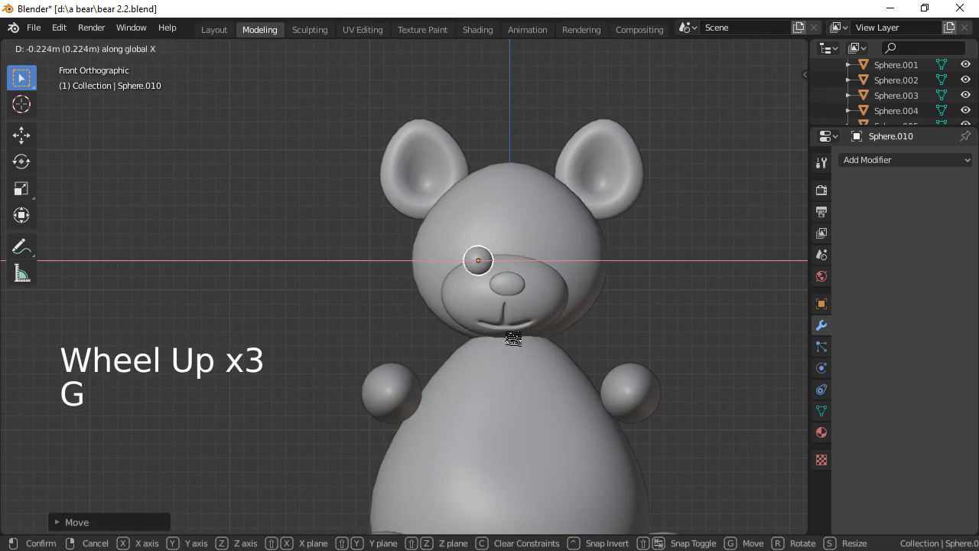
{"action": "left_click", "coordinate": [512, 336]}
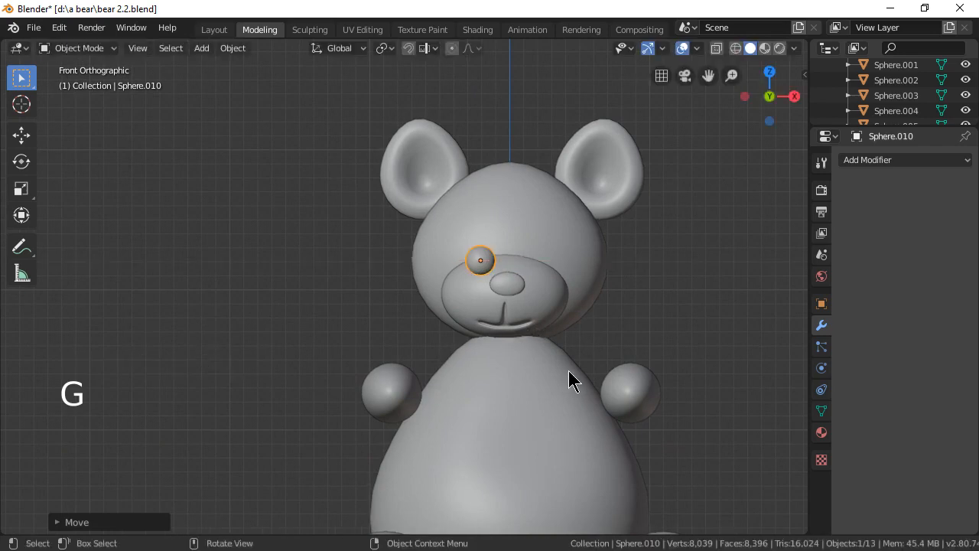
Scale the eye sphere down uniformly to about 0.69 and duplicate it along the global X axis to the nose's other side.
{"action": "key", "text": "s"}
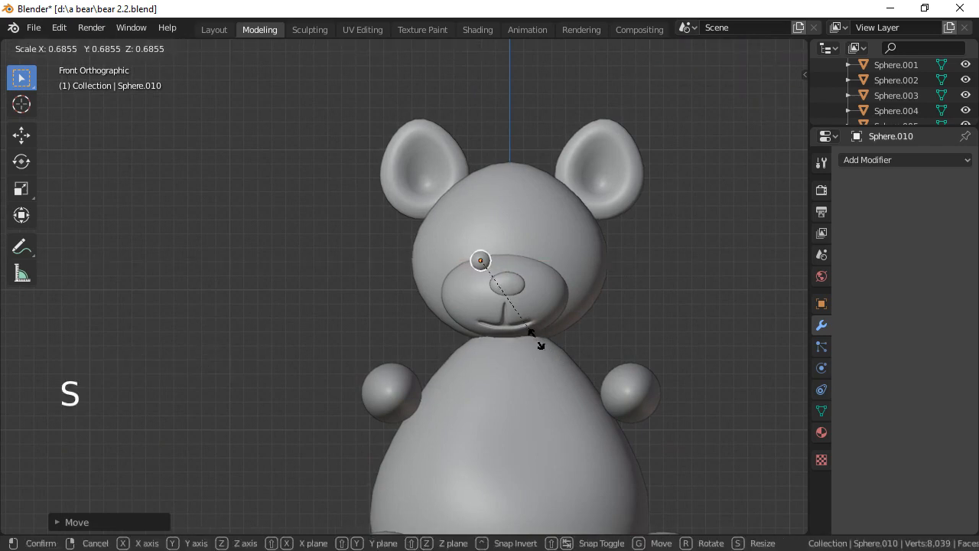
{"action": "left_click", "coordinate": [536, 339]}
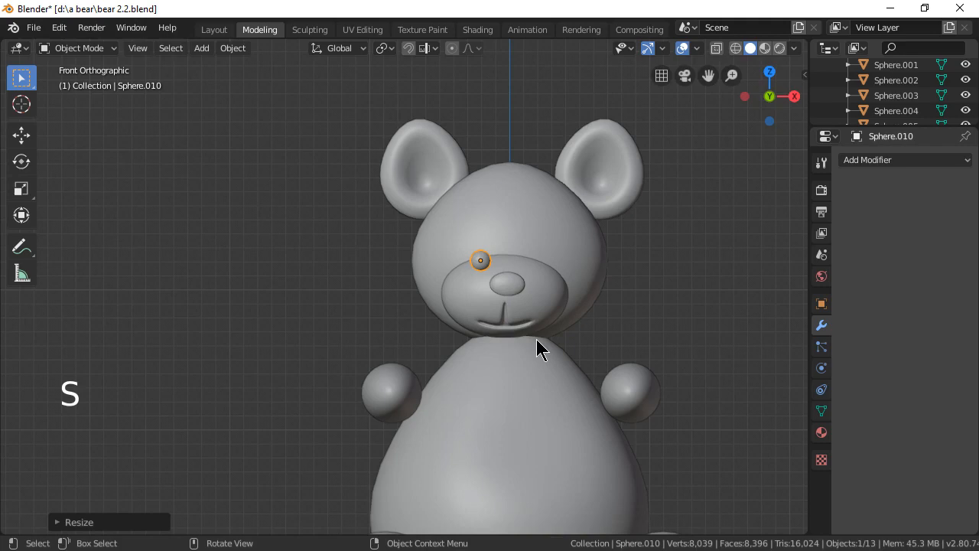
{"action": "key", "text": "shift+d"}
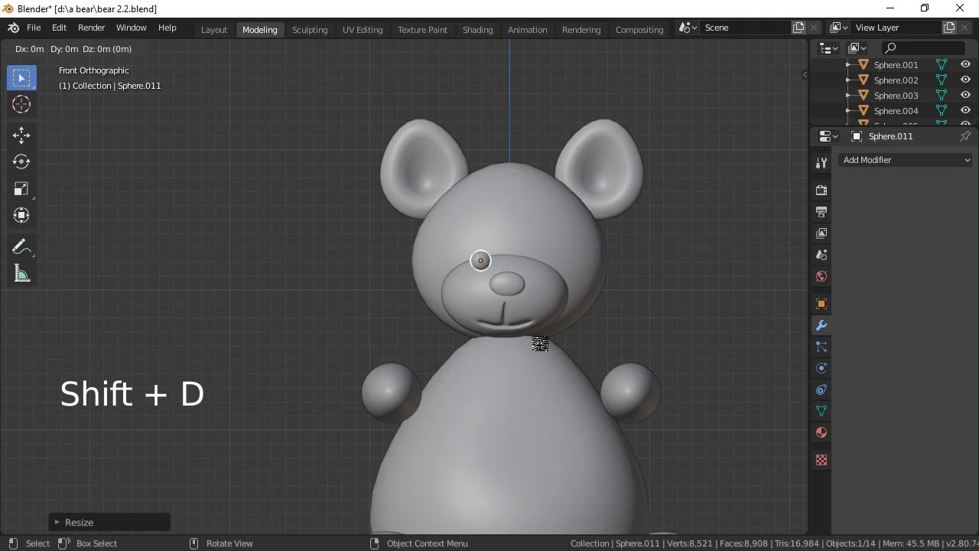
{"action": "key", "text": "x"}
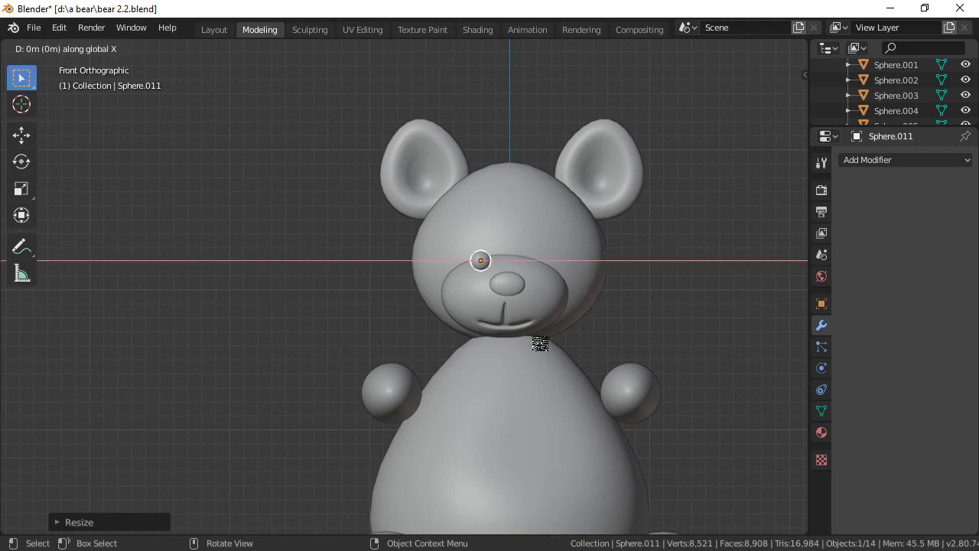
{"action": "left_click", "coordinate": [587, 340]}
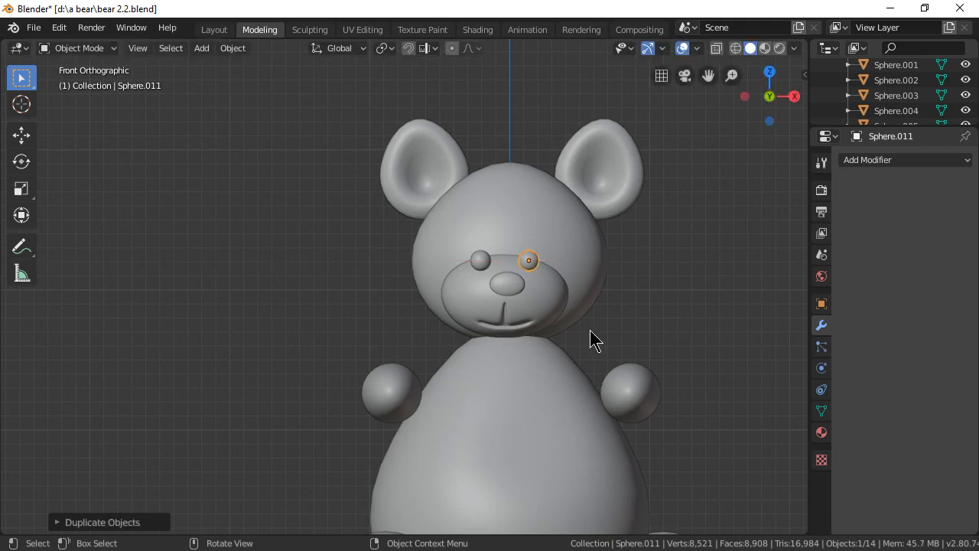
Select both eye spheres and move them back along the global Y axis until they touch the bear's face.
{"action": "middle_click_drag", "start_coordinate": [579, 319], "coordinate": [516, 336]}
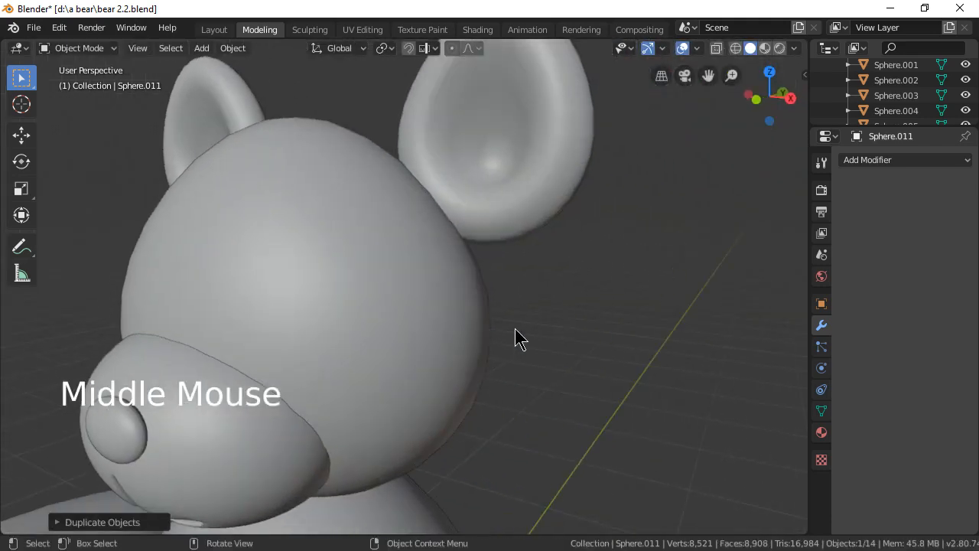
{"action": "scroll", "coordinate": [514, 330], "scroll_direction": "down", "scroll_amount": 3}
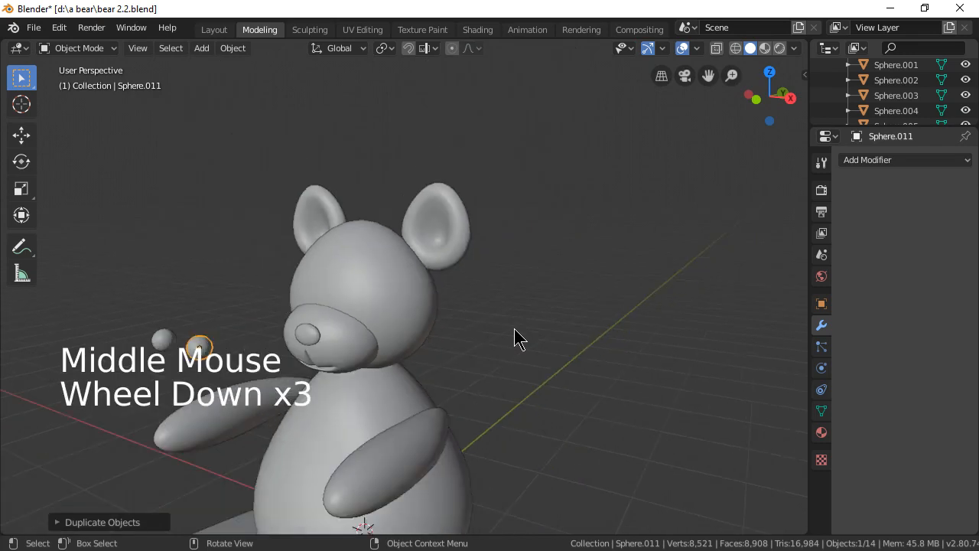
{"action": "left_click", "coordinate": [175, 337], "text": "shift"}
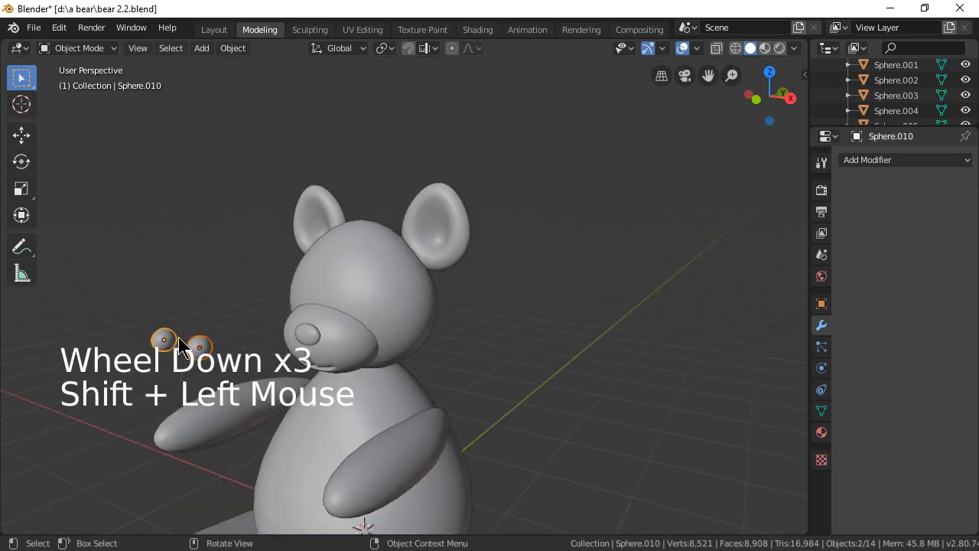
{"action": "key", "text": "g"}
{"action": "key", "text": "y"}
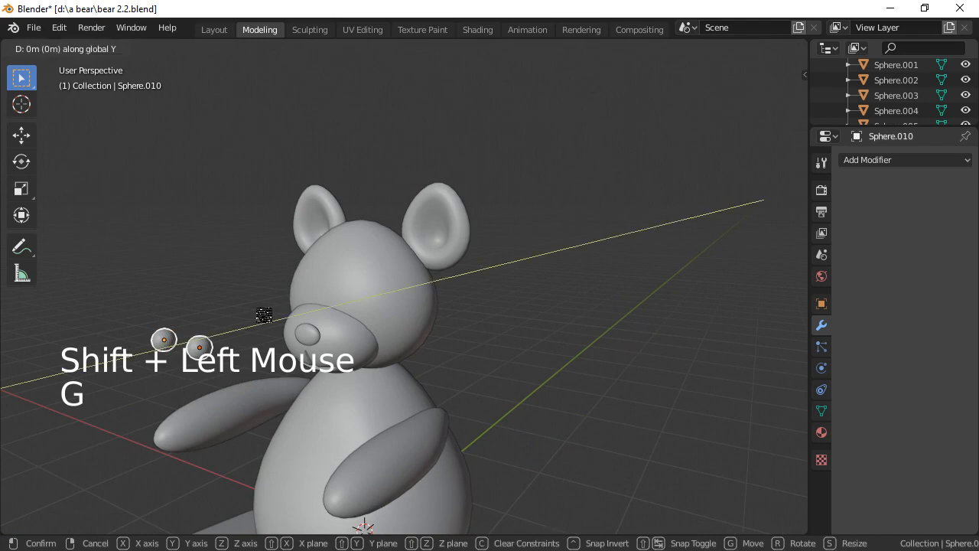
{"action": "left_click", "coordinate": [403, 293]}
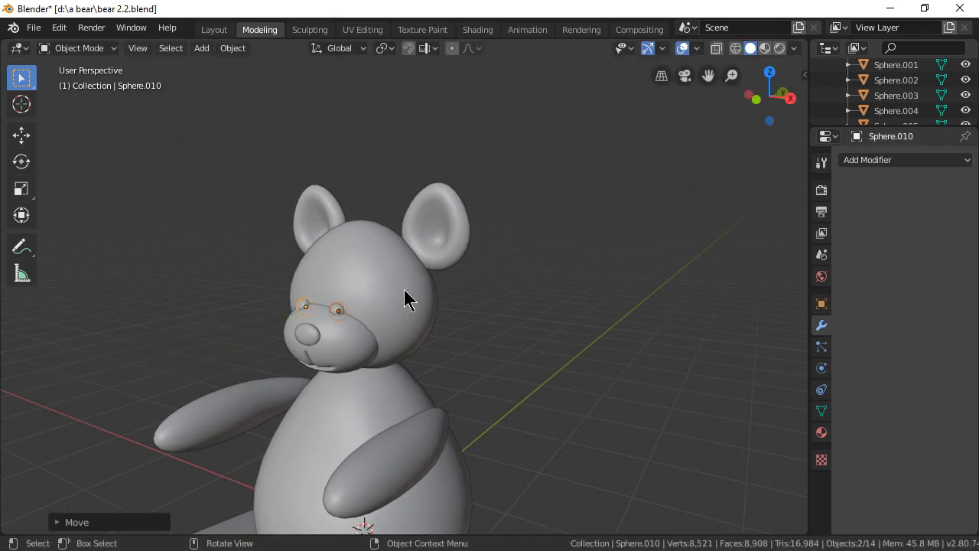
Raise both eyes slightly along the global Z axis so they sit just above the snout.
{"action": "middle_click_drag", "start_coordinate": [393, 355], "coordinate": [435, 347]}
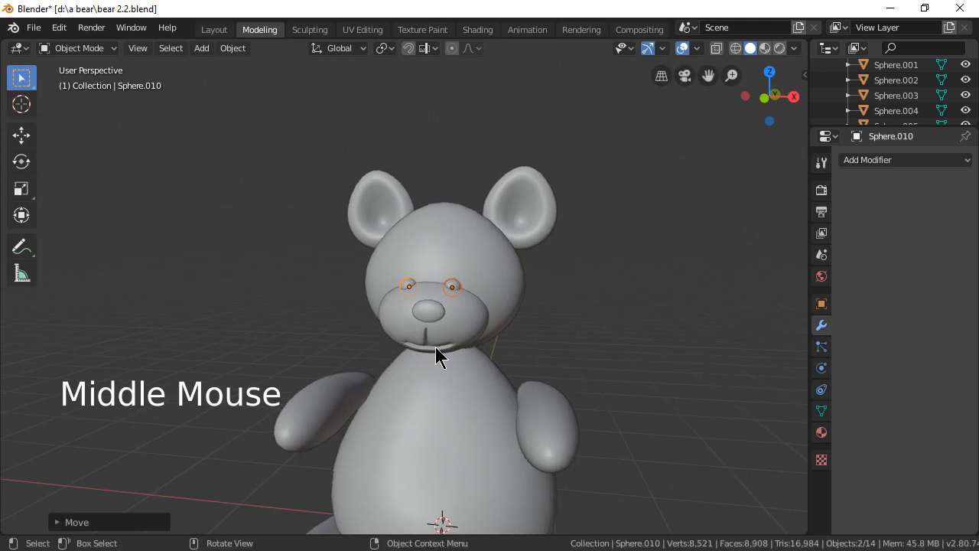
{"action": "key", "text": "g"}
{"action": "key", "text": "z"}
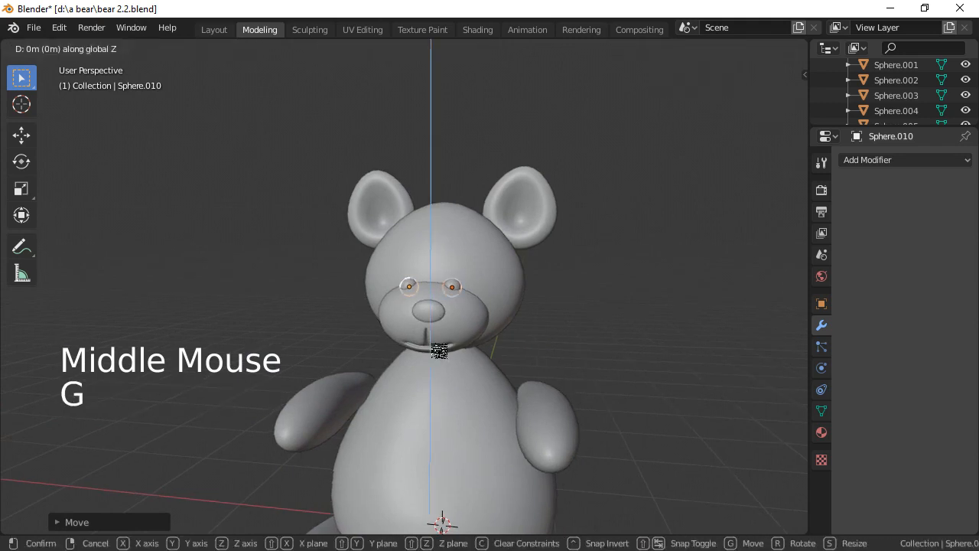
{"action": "left_click", "coordinate": [439, 335]}
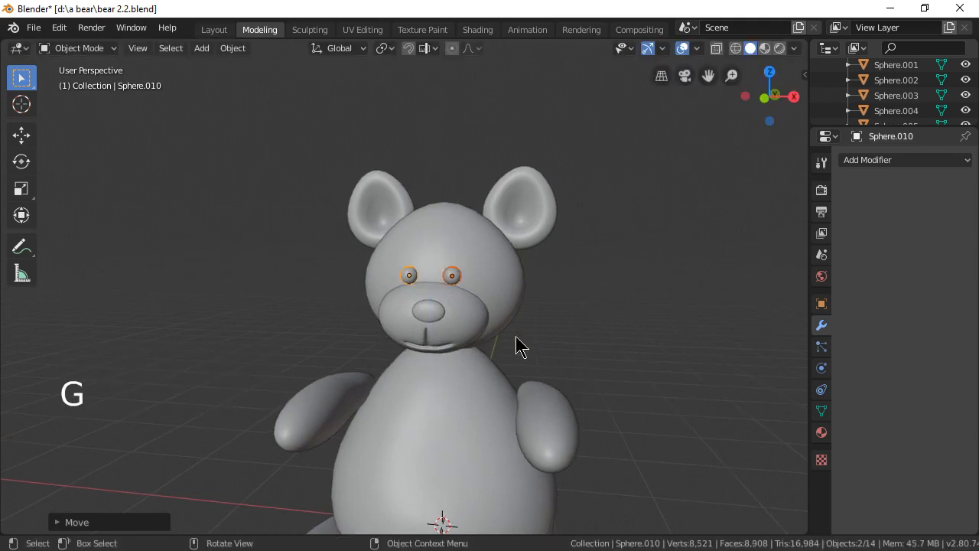
Flatten both eyes by scaling them to about 0.7 along the global Y axis.
{"action": "middle_click_drag", "start_coordinate": [517, 346], "coordinate": [332, 367]}
{"action": "scroll", "coordinate": [319, 363], "scroll_direction": "up", "scroll_amount": 2}
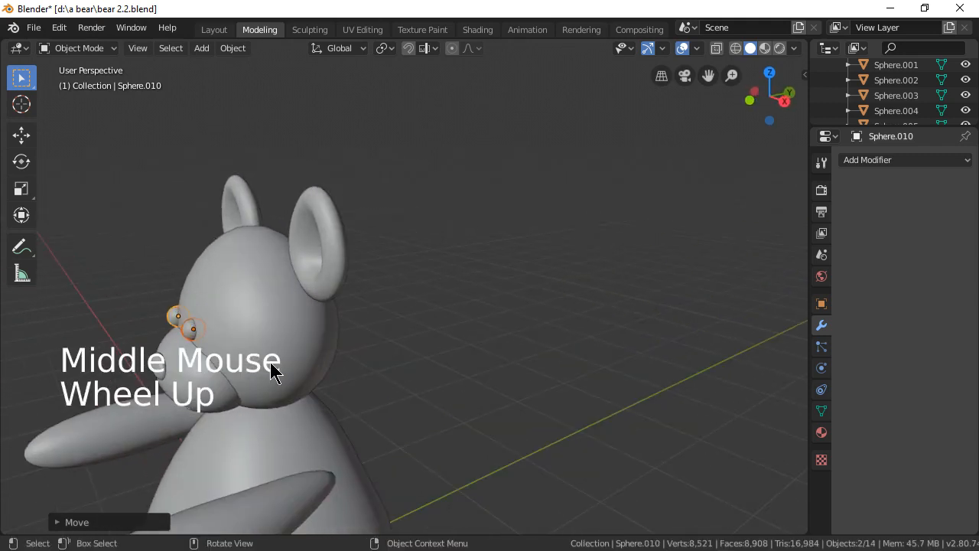
{"action": "key", "text": "s"}
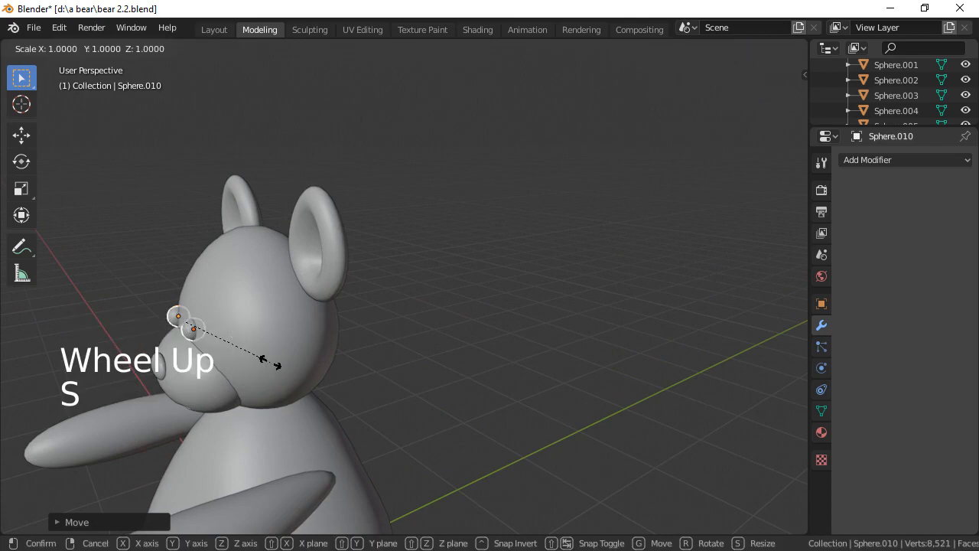
{"action": "key", "text": "y"}
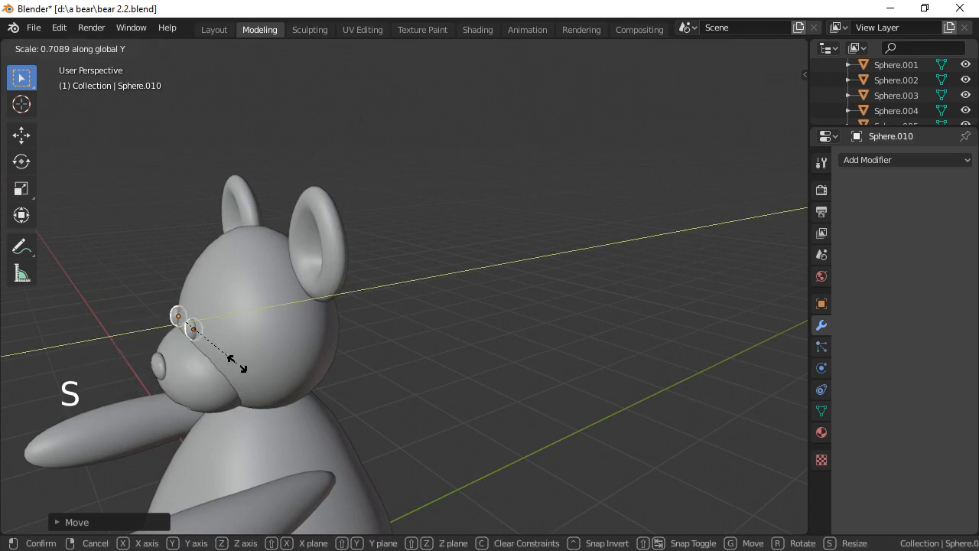
{"action": "left_click", "coordinate": [233, 364]}
{"action": "middle_click_drag", "start_coordinate": [241, 366], "coordinate": [482, 375]}
{"action": "left_click", "coordinate": [516, 351]}
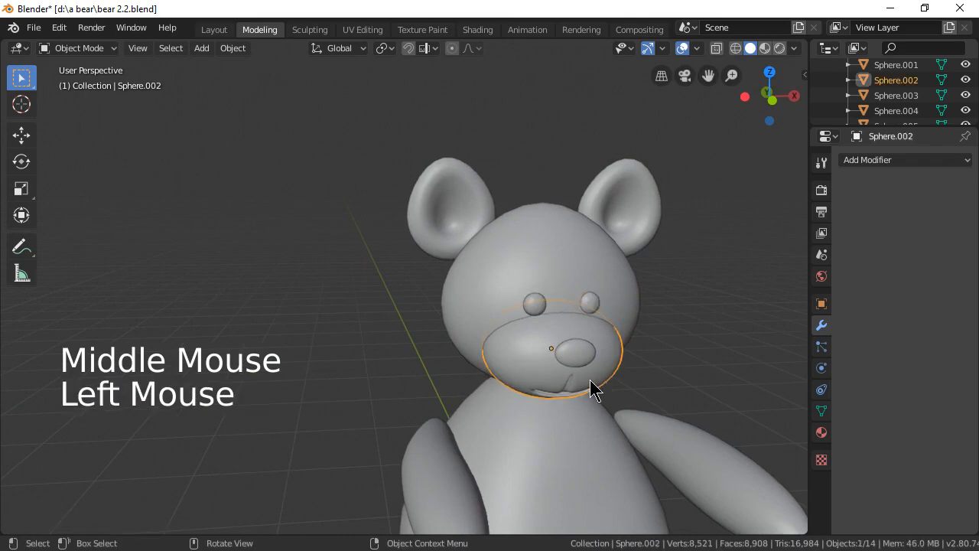
Move the bear's leg on the positive X side about 0.3 m back along the global Y axis into the body.
{"action": "middle_click_drag", "start_coordinate": [592, 389], "coordinate": [430, 387]}
{"action": "scroll", "coordinate": [501, 384], "scroll_direction": "down", "scroll_amount": 3}
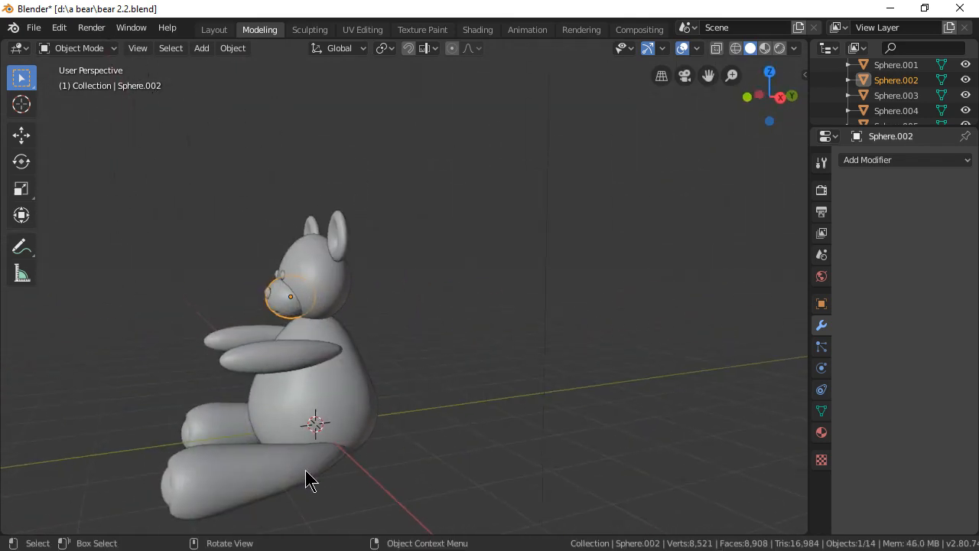
{"action": "left_click", "coordinate": [302, 472]}
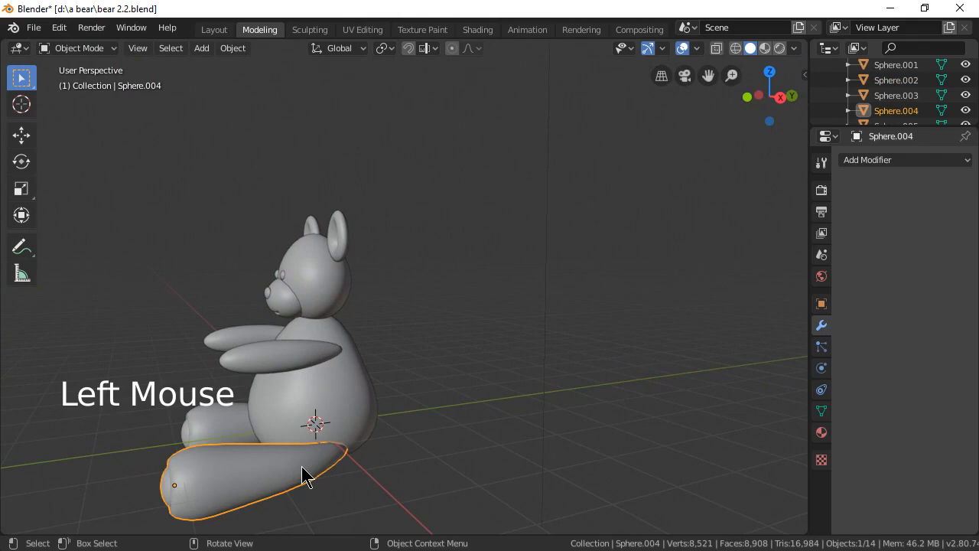
{"action": "key", "text": "g"}
{"action": "key", "text": "y"}
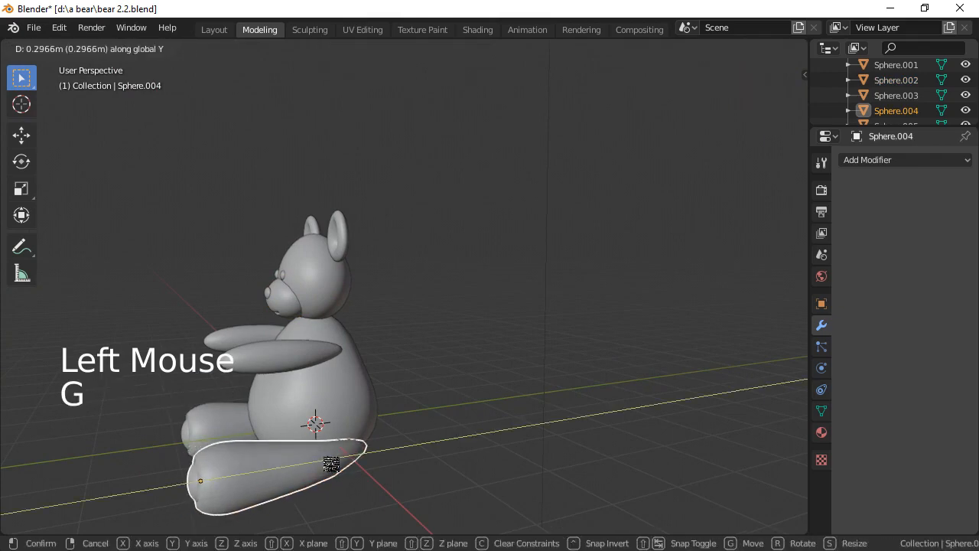
{"action": "left_click", "coordinate": [331, 463]}
Select both legs, scale them down uniformly to slightly under 0.9, and move them about 0.2 m back along the global Y axis.
{"action": "scroll", "coordinate": [533, 408], "scroll_direction": "down", "scroll_amount": 4}
{"action": "middle_click_drag", "start_coordinate": [533, 409], "coordinate": [643, 426]}
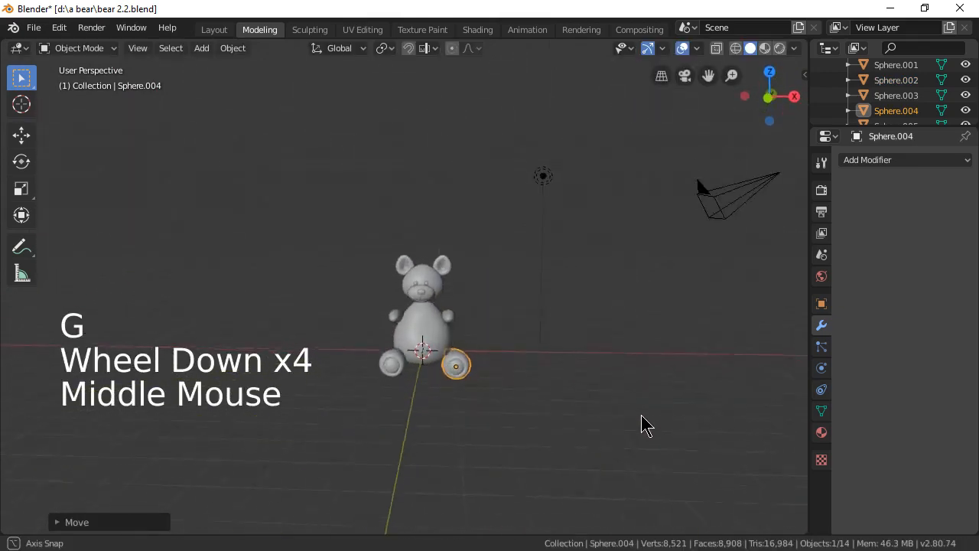
{"action": "scroll", "coordinate": [528, 421], "scroll_direction": "up", "scroll_amount": 4}
{"action": "middle_click_drag", "start_coordinate": [525, 426], "coordinate": [430, 444]}
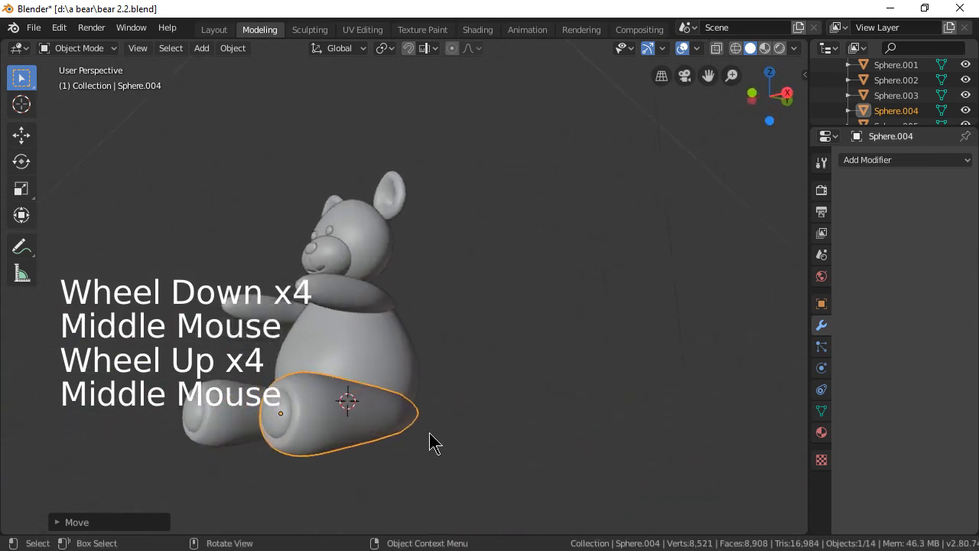
{"action": "scroll", "coordinate": [387, 508], "scroll_direction": "down", "scroll_amount": 3}
{"action": "middle_click_drag", "start_coordinate": [388, 507], "coordinate": [388, 26]}
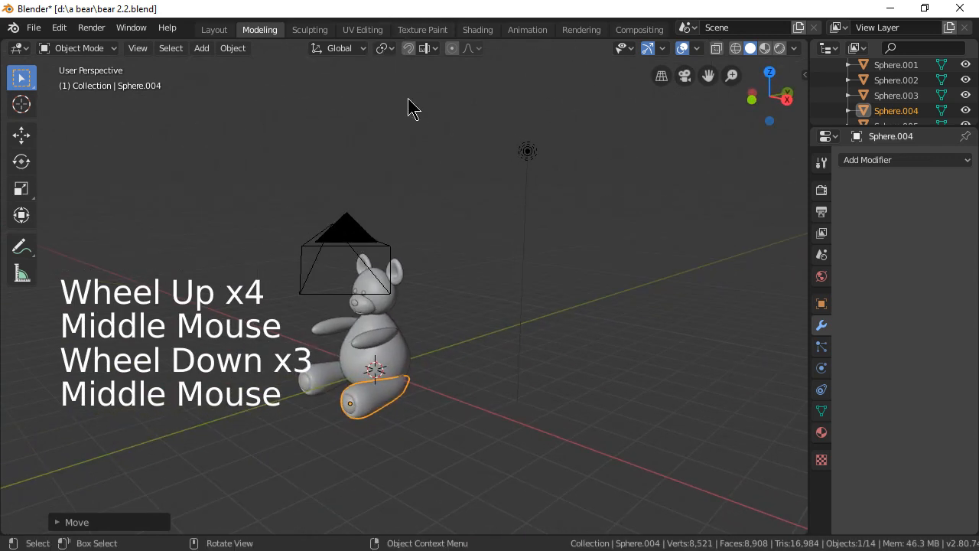
{"action": "scroll", "coordinate": [459, 422], "scroll_direction": "up", "scroll_amount": 2}
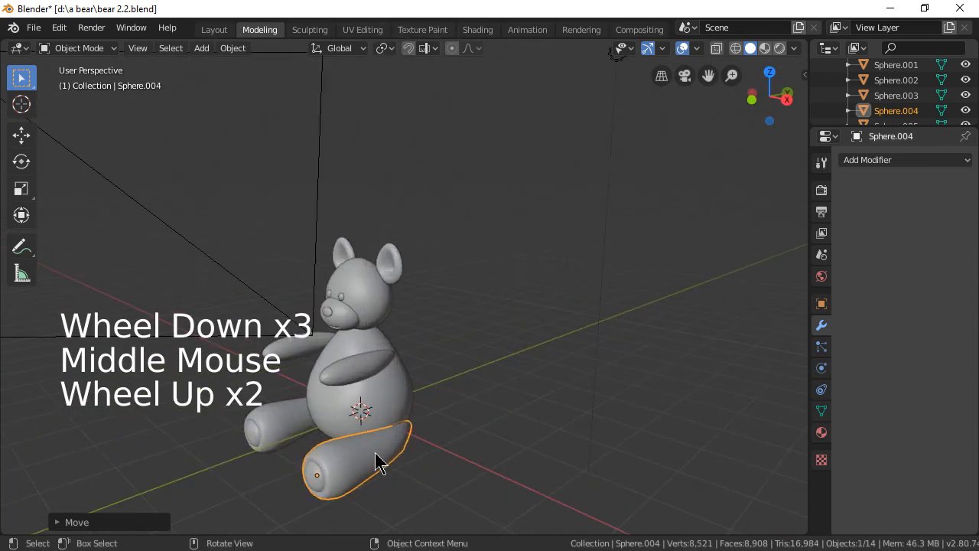
{"action": "left_click", "coordinate": [277, 426], "text": "shift"}
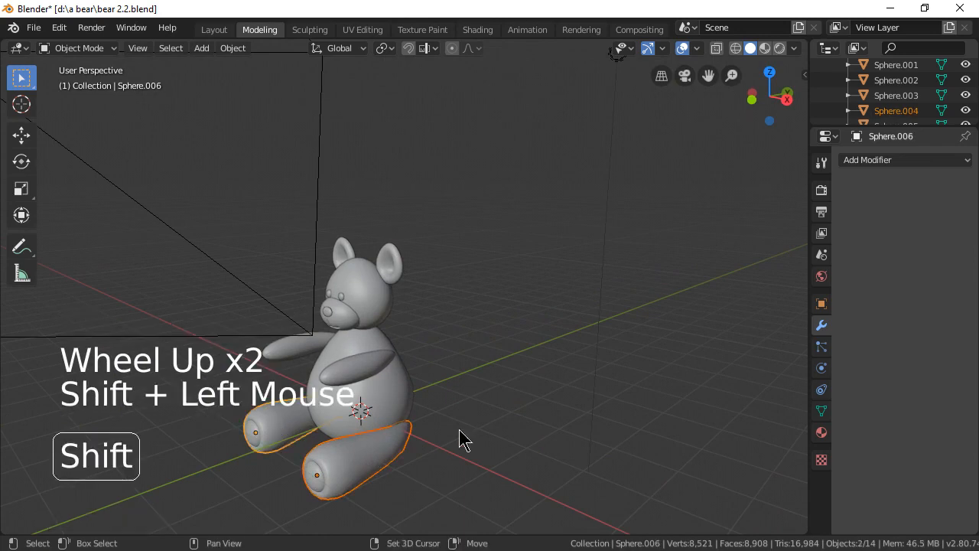
{"action": "key", "text": "s"}
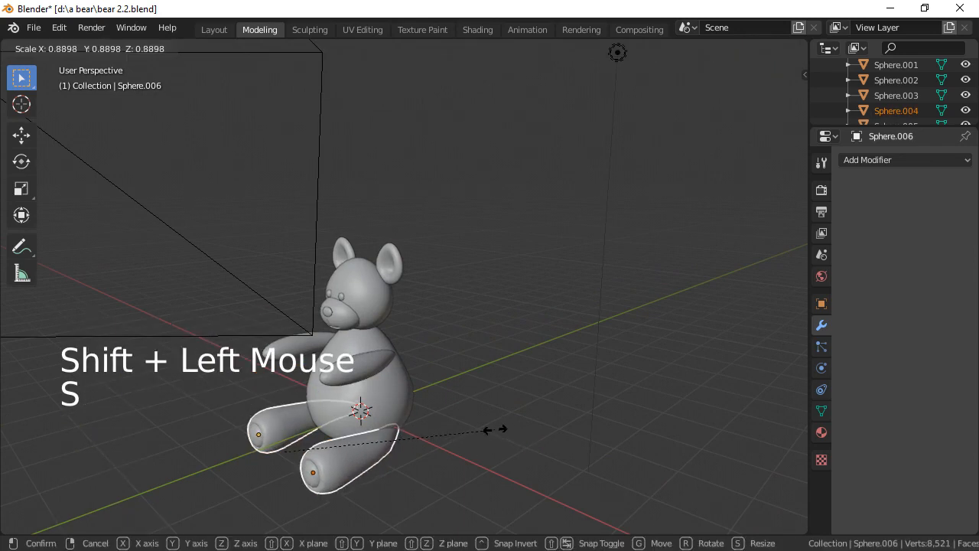
{"action": "left_click", "coordinate": [495, 437]}
{"action": "key", "text": "s"}
{"action": "left_click", "coordinate": [490, 440]}
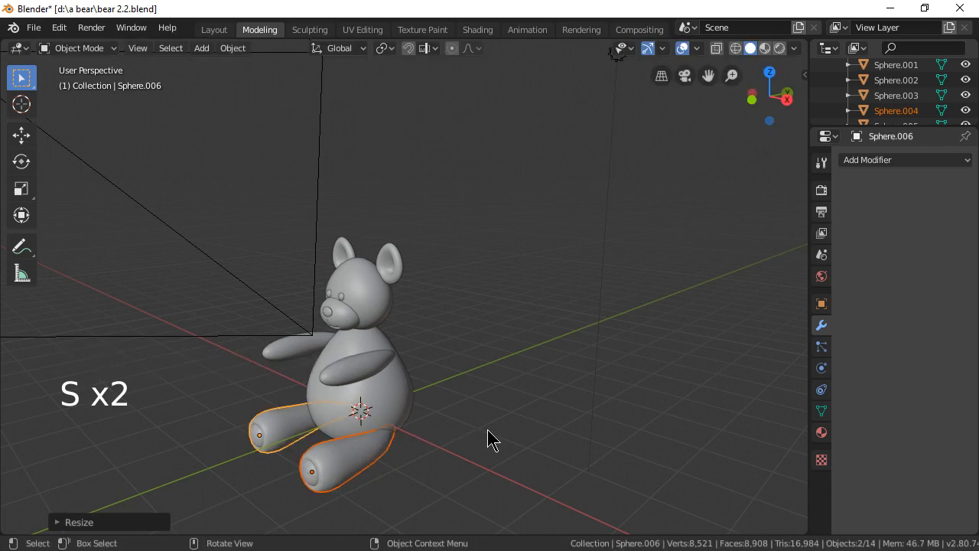
{"action": "key", "text": "g"}
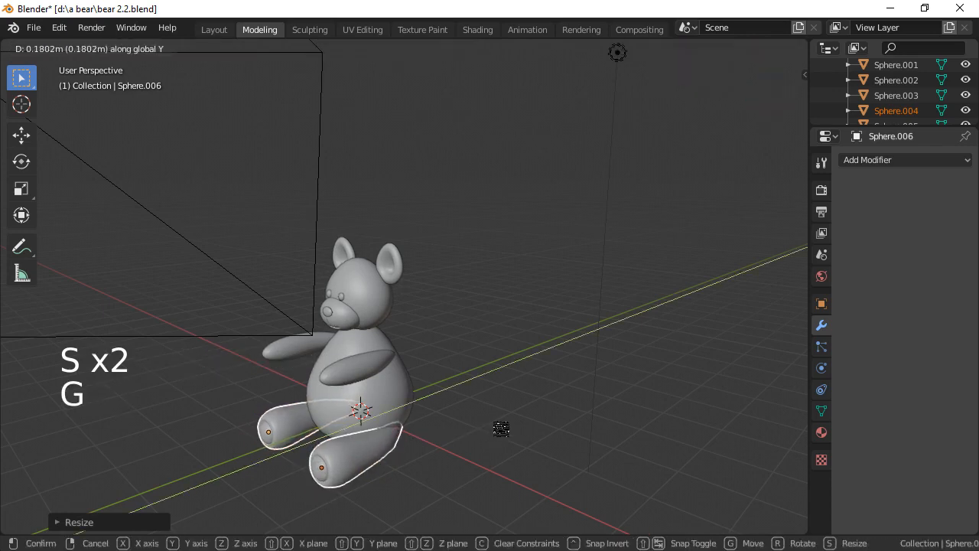
{"action": "left_click", "coordinate": [502, 432]}
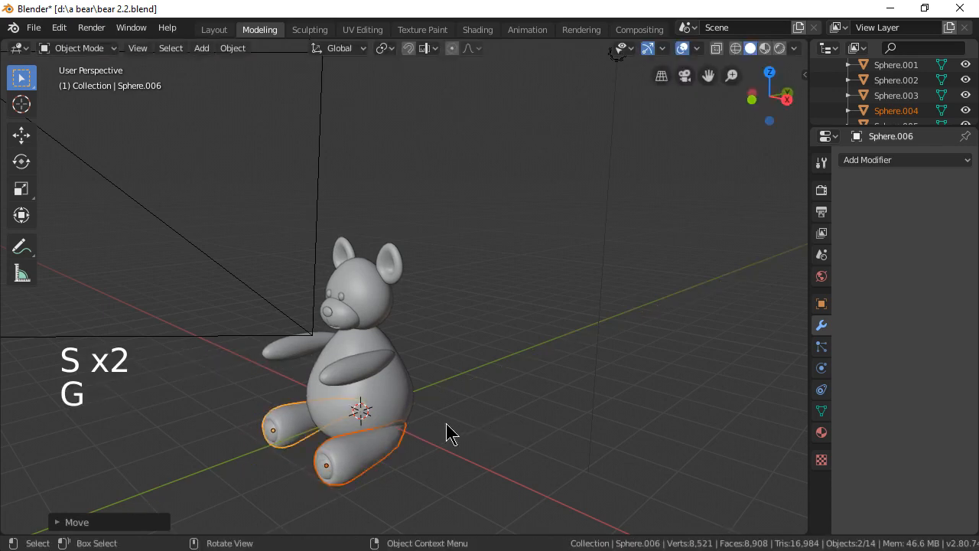
Separate the round foot pad from the positive-X leg by selection into its own object, using only the pad's linked faces.
{"action": "left_click", "coordinate": [324, 467]}
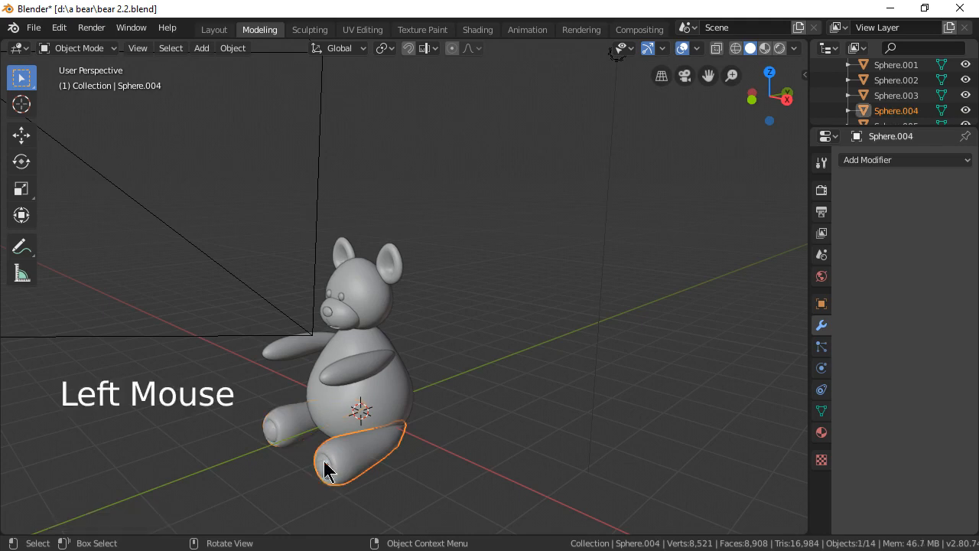
{"action": "key", "text": "Tab"}
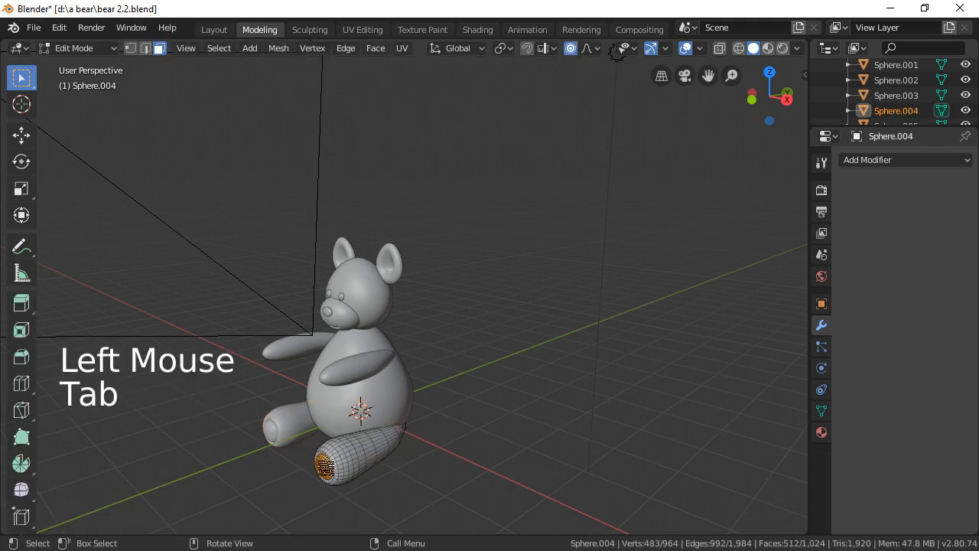
{"action": "key", "text": "Tab"}
{"action": "key", "text": "Tab"}
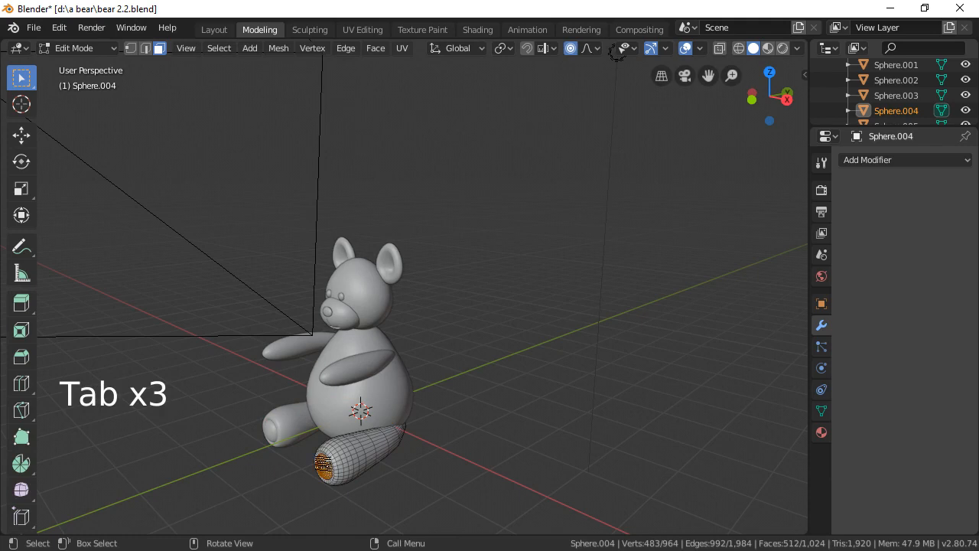
{"action": "left_click", "coordinate": [324, 461]}
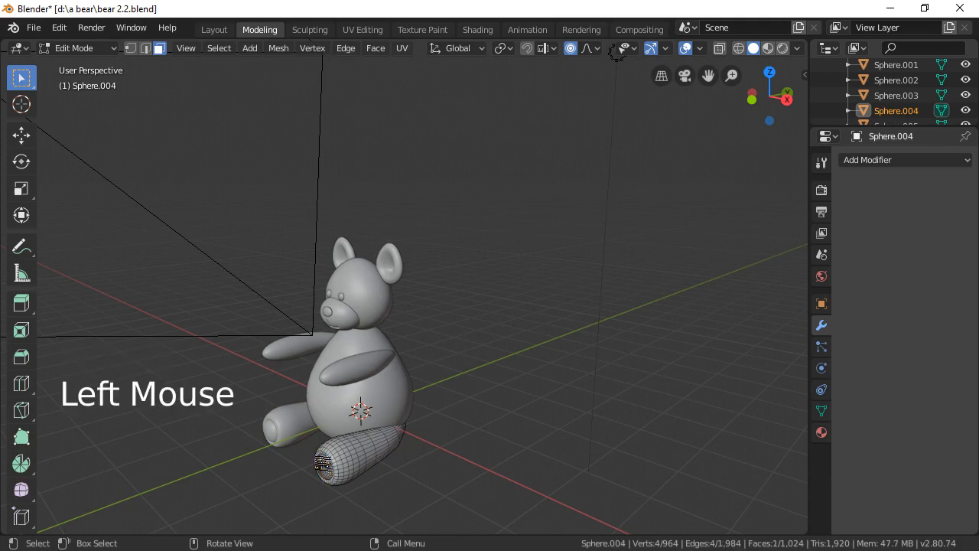
{"action": "key", "text": "a"}
{"action": "key", "text": "a"}
{"action": "key", "text": "a"}
{"action": "key", "text": "a"}
{"action": "key", "text": "a"}
{"action": "key", "text": "a"}
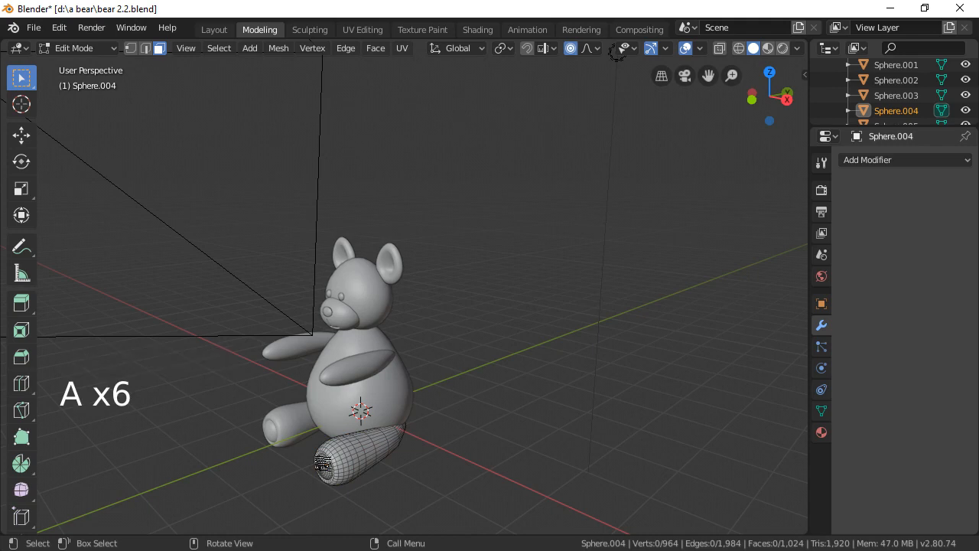
{"action": "key", "text": "l"}
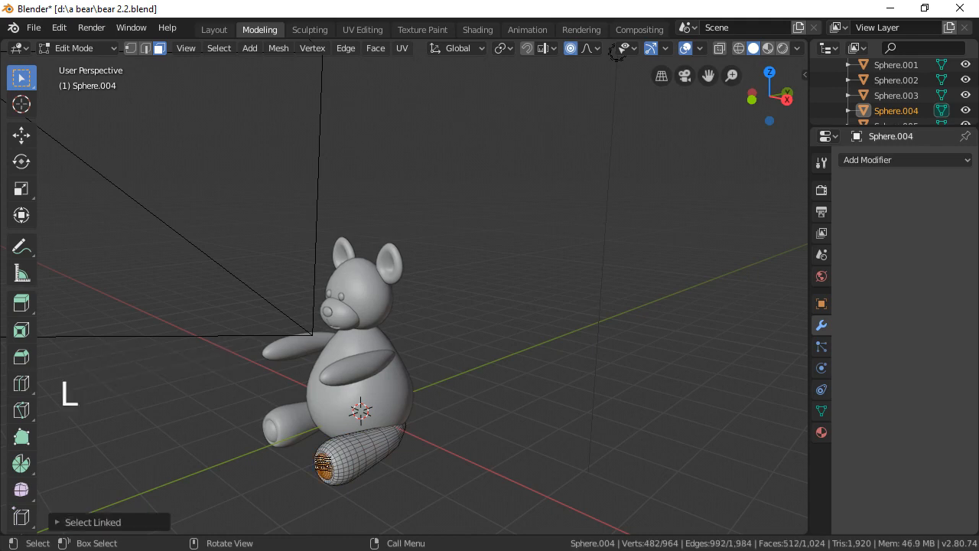
{"action": "key", "text": "p"}
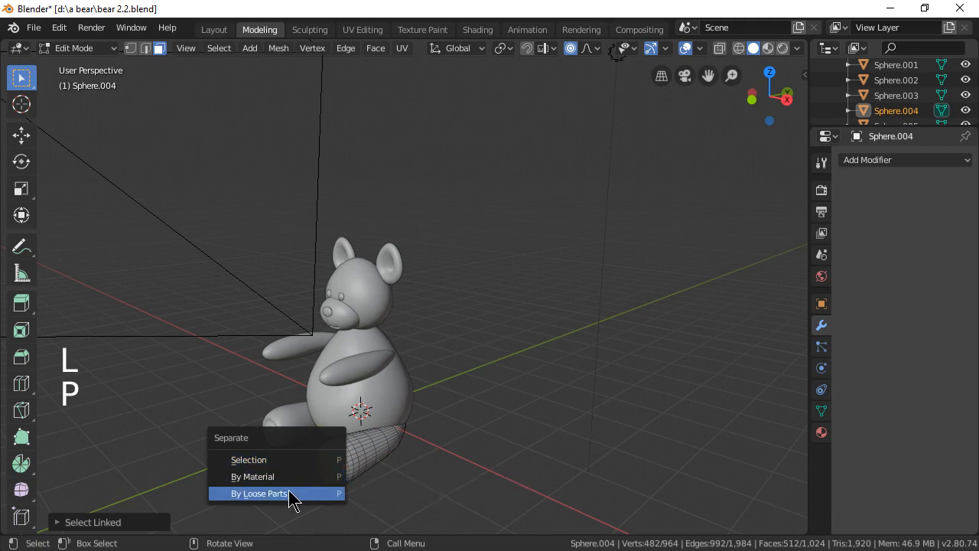
{"action": "left_click", "coordinate": [312, 461]}
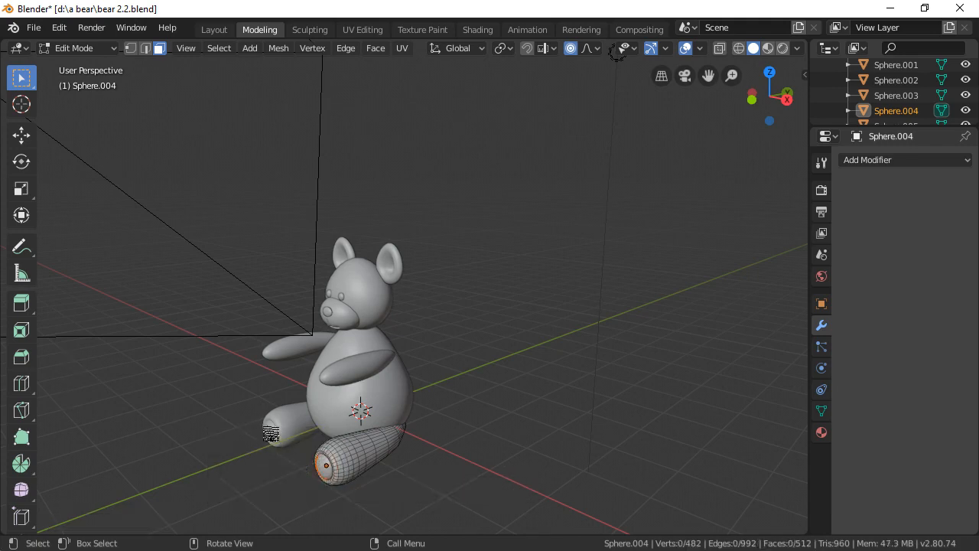
{"action": "key", "text": "Tab"}
Separate the foot pad from the leg on the negative X side by selection, making it its own object.
{"action": "left_click", "coordinate": [283, 437]}
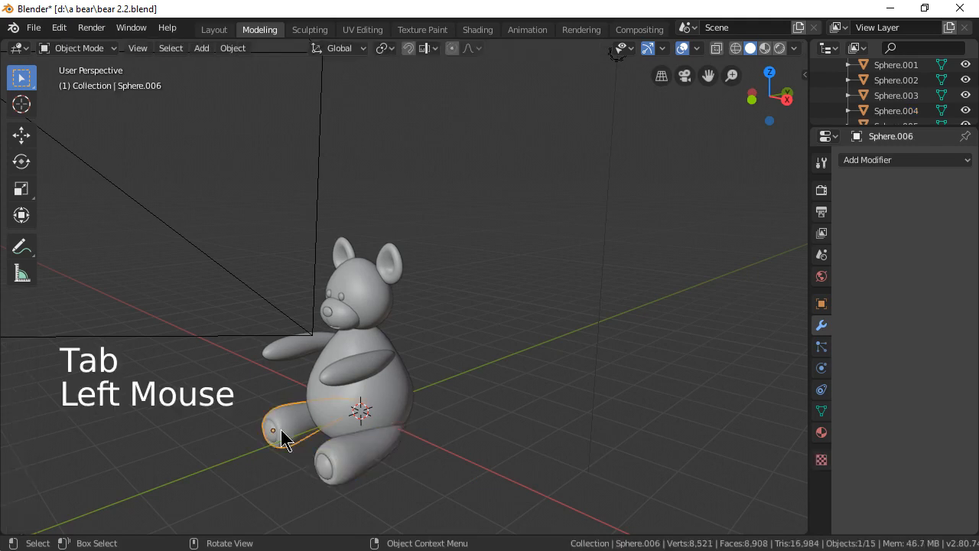
{"action": "left_click", "coordinate": [276, 441]}
{"action": "key", "text": "Tab"}
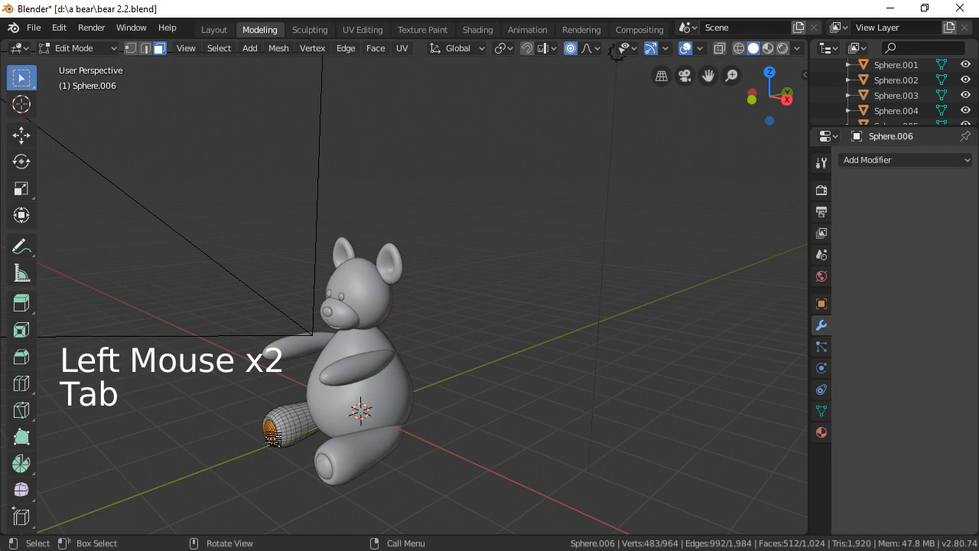
{"action": "key", "text": "p"}
{"action": "left_click", "coordinate": [274, 442]}
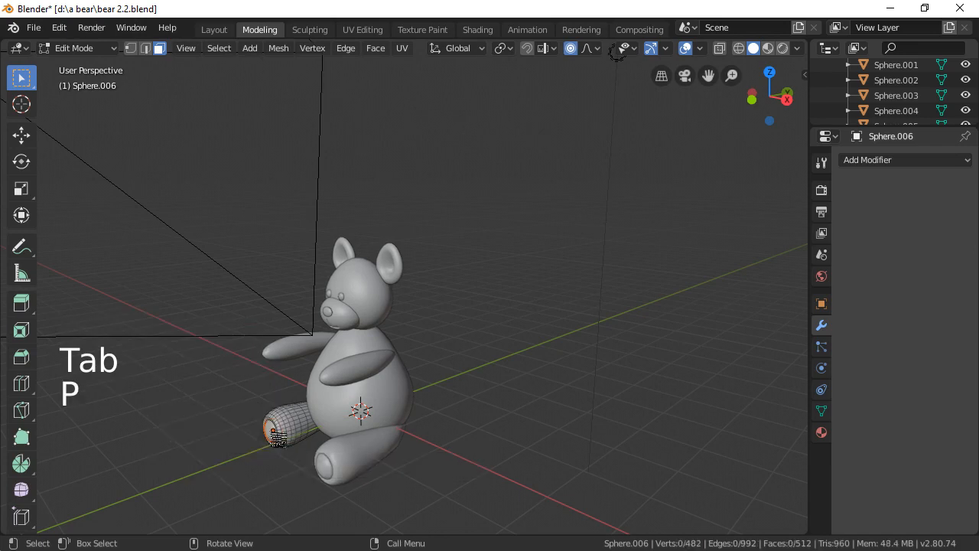
{"action": "key", "text": "Tab"}
Join both foot pads and the snout into one object, with the snout as the active object.
{"action": "scroll", "coordinate": [344, 463], "scroll_direction": "up", "scroll_amount": 3}
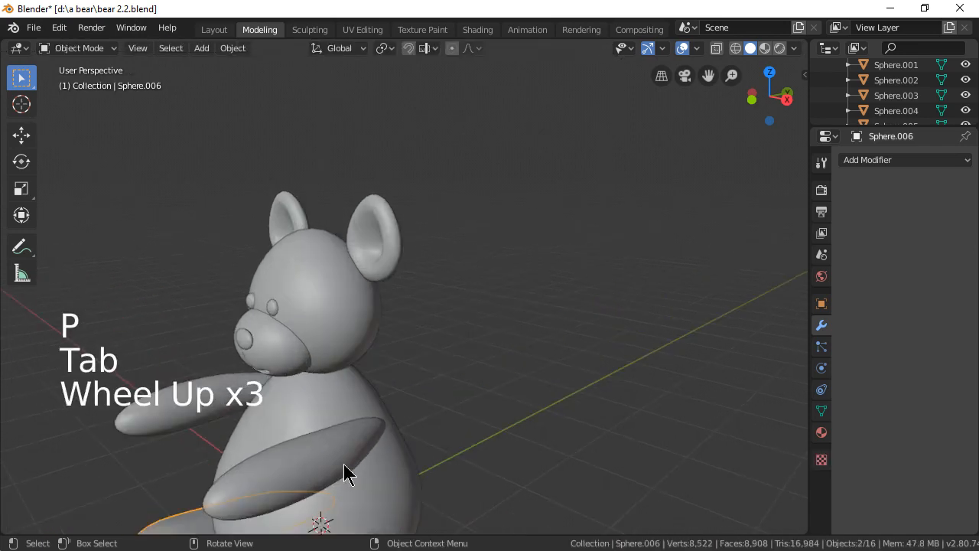
{"action": "scroll", "coordinate": [348, 464], "scroll_direction": "down", "scroll_amount": 3}
{"action": "left_click", "coordinate": [324, 468]}
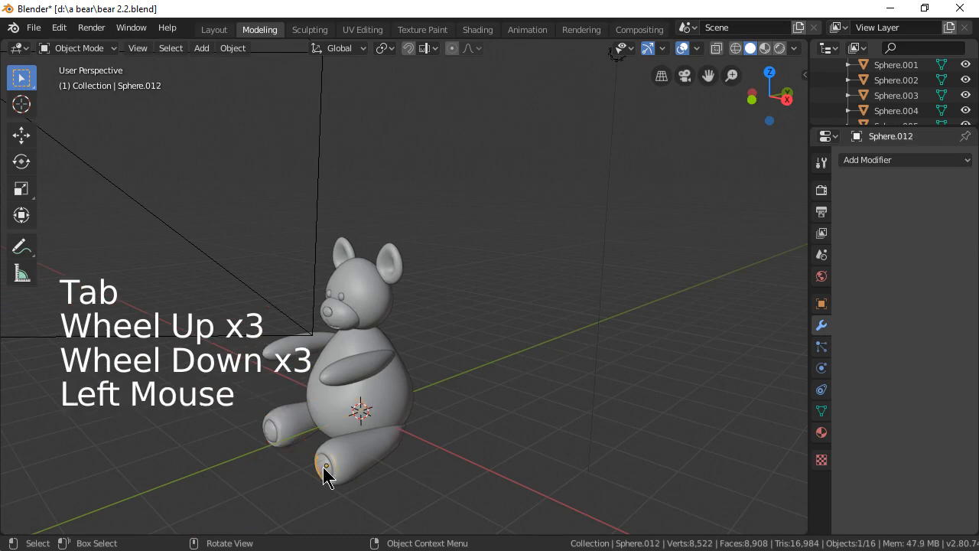
{"action": "left_click", "coordinate": [274, 441]}
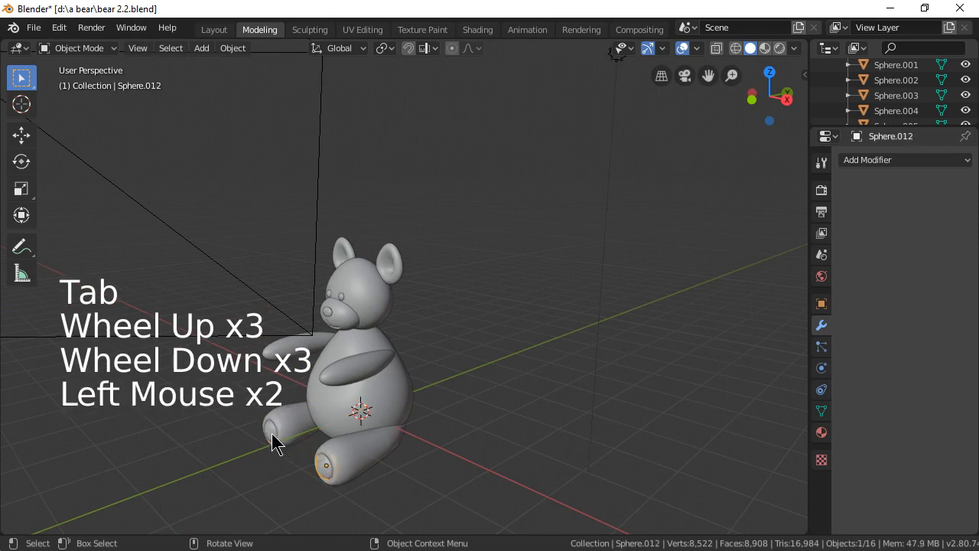
{"action": "left_click", "coordinate": [328, 466], "text": "shift"}
{"action": "left_click", "coordinate": [346, 317], "text": "shift"}
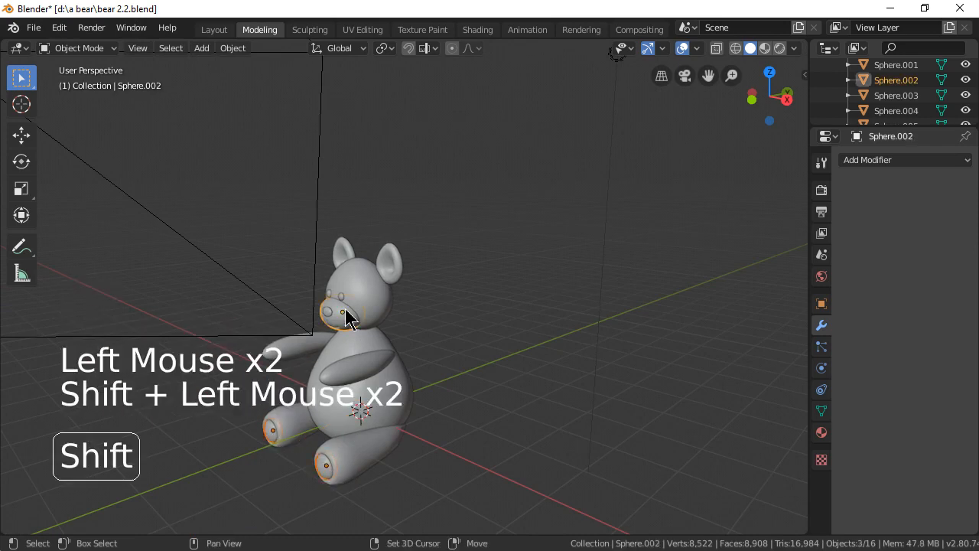
{"action": "middle_click_drag", "start_coordinate": [466, 426], "coordinate": [562, 402]}
{"action": "middle_click_drag", "start_coordinate": [476, 367], "coordinate": [415, 373]}
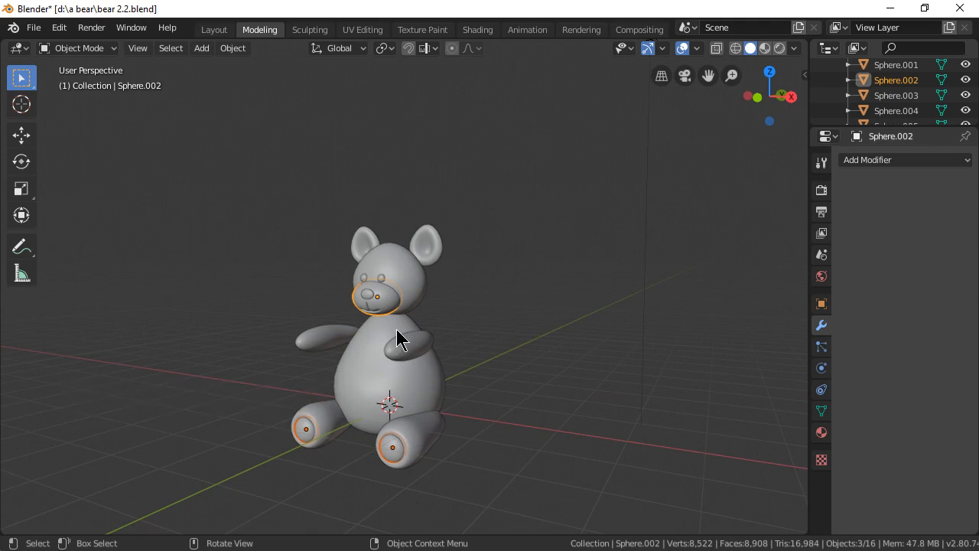
{"action": "right_click", "coordinate": [381, 302]}
{"action": "mouse_move", "coordinate": [382, 303]}
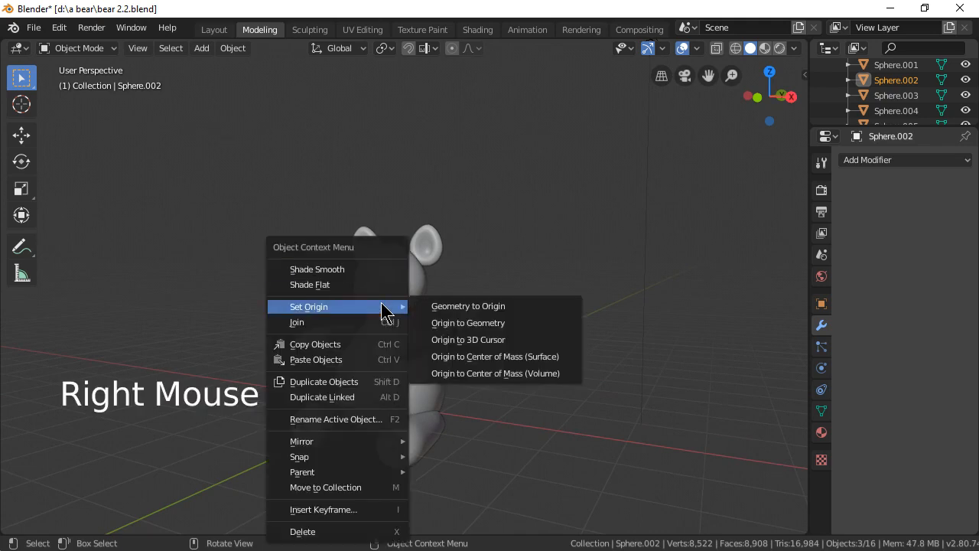
{"action": "left_click", "coordinate": [342, 322]}
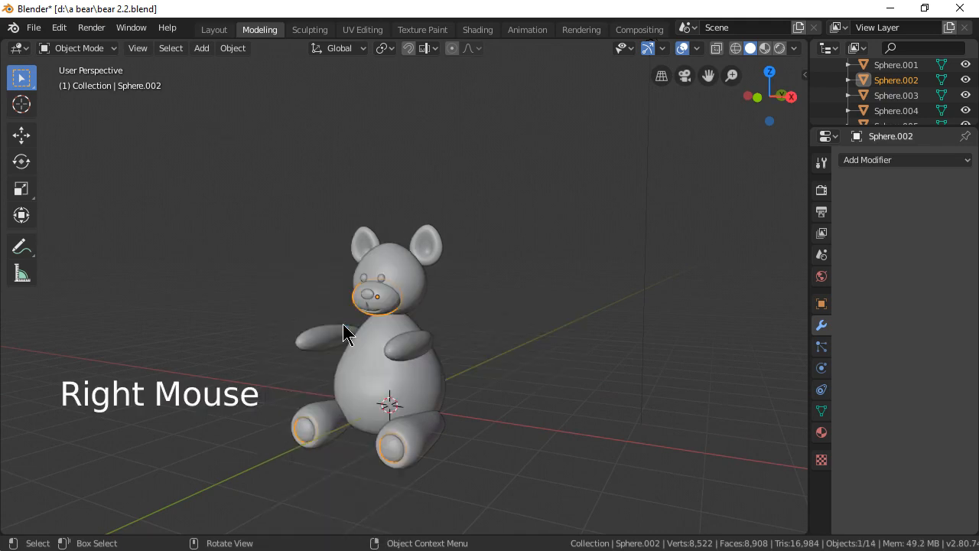
Join the bear's legs, body, arms, head and both ears into a single object.
{"action": "left_click", "coordinate": [413, 381]}
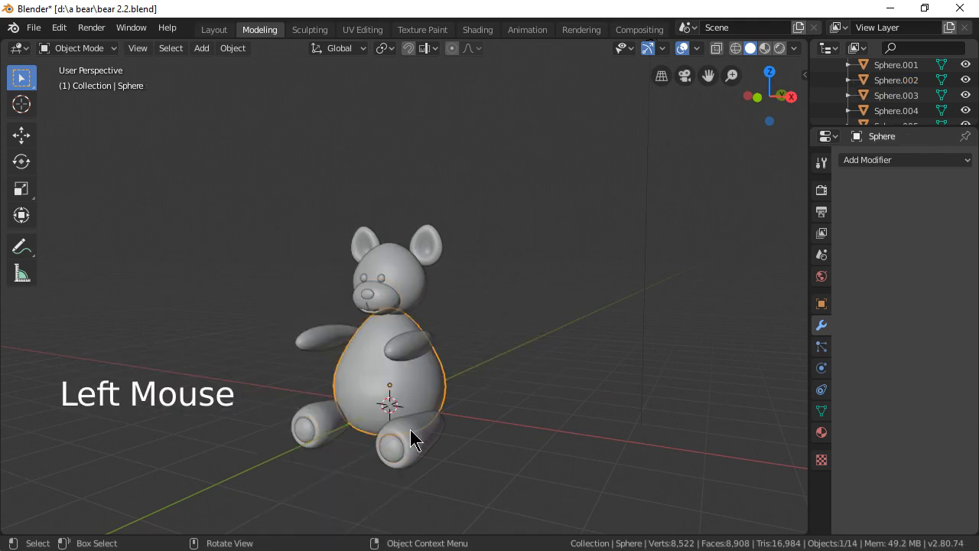
{"action": "left_click", "coordinate": [417, 431]}
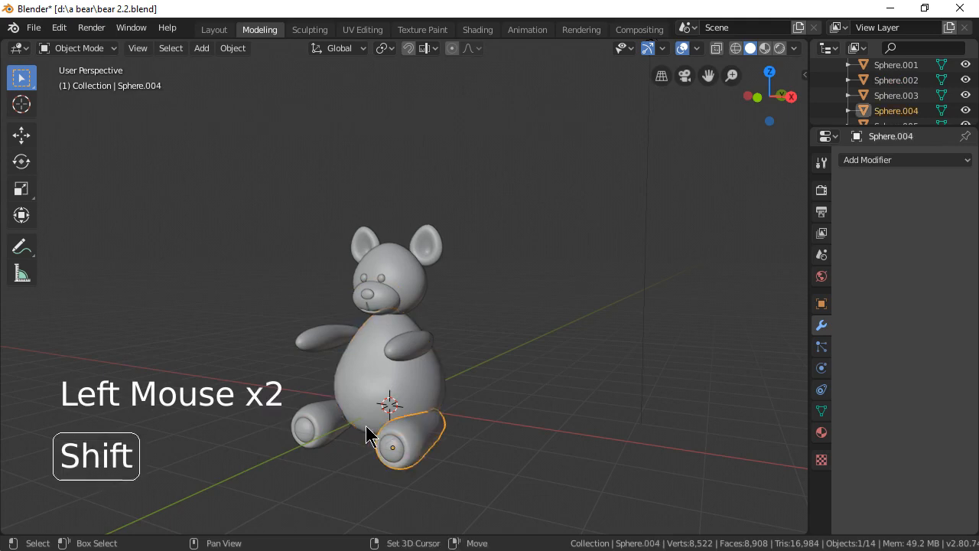
{"action": "left_click", "coordinate": [341, 430], "text": "shift"}
{"action": "left_click", "coordinate": [409, 394], "text": "shift"}
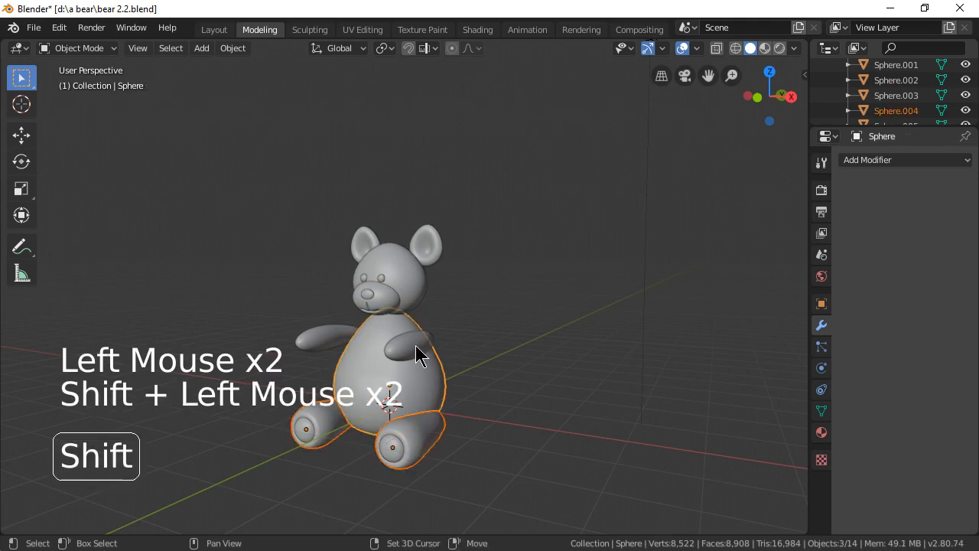
{"action": "left_click", "coordinate": [417, 346], "text": "shift"}
{"action": "left_click", "coordinate": [333, 335], "text": "shift"}
{"action": "left_click", "coordinate": [418, 279], "text": "shift"}
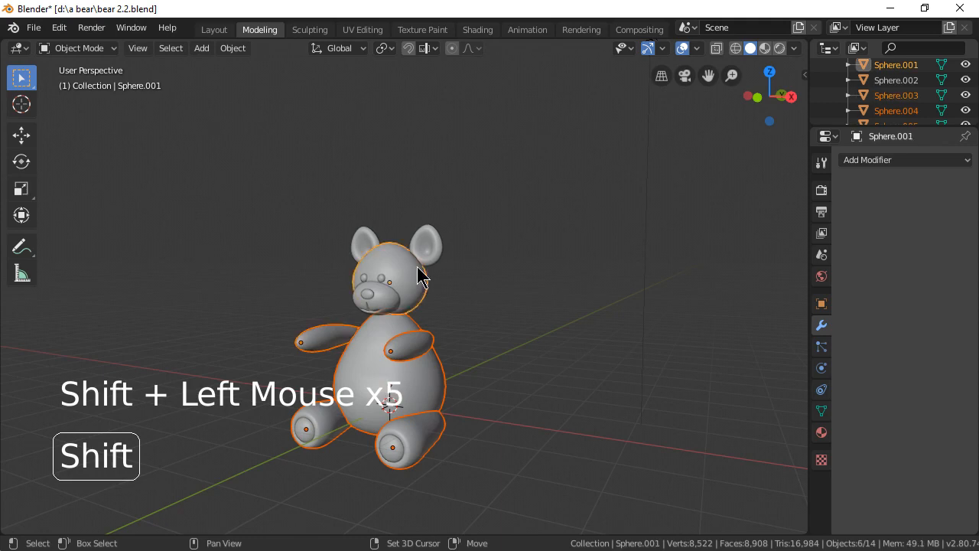
{"action": "left_click", "coordinate": [435, 250], "text": "shift"}
{"action": "left_click", "coordinate": [375, 241], "text": "shift"}
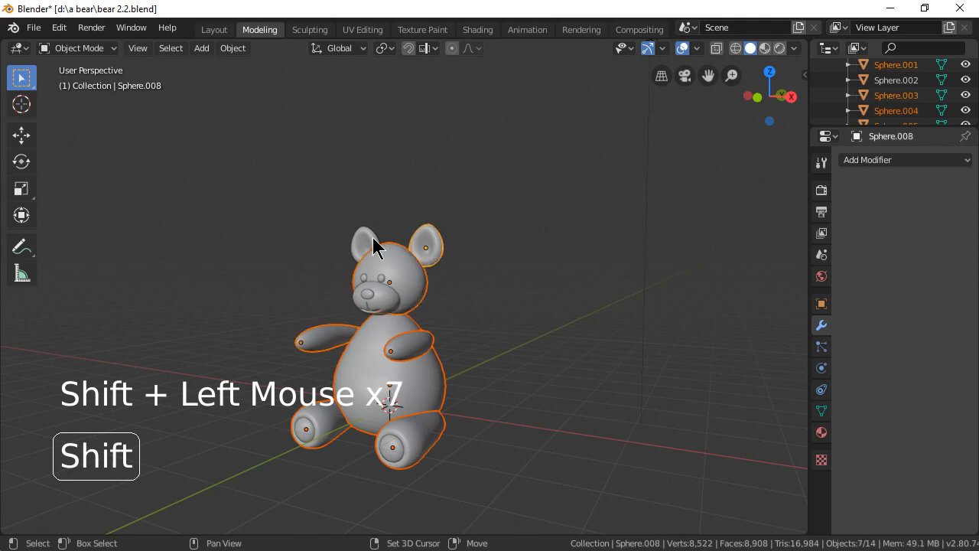
{"action": "right_click", "coordinate": [405, 290]}
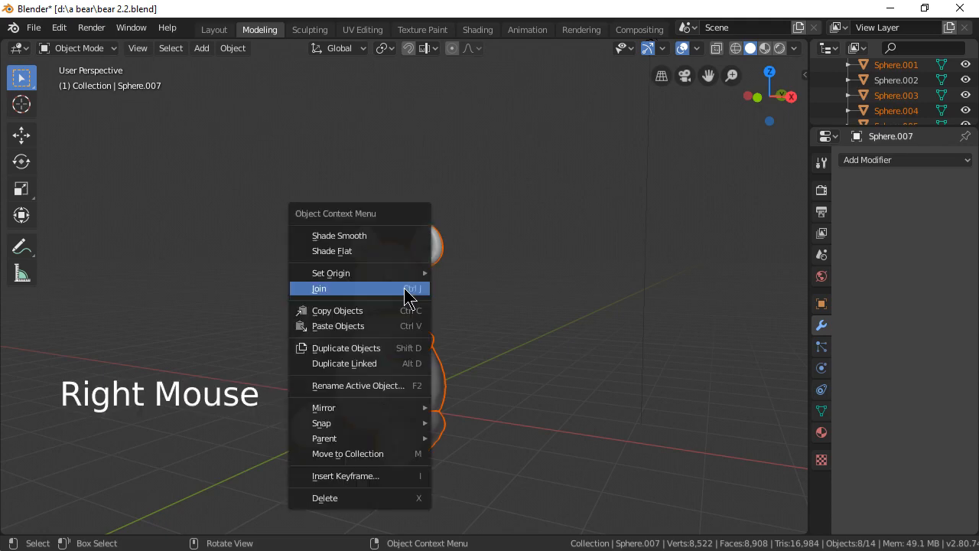
{"action": "left_click", "coordinate": [405, 290]}
Select the joined snout and foot pads object, and enlarge the Outliner to show the whole scene list.
{"action": "left_click", "coordinate": [395, 449]}
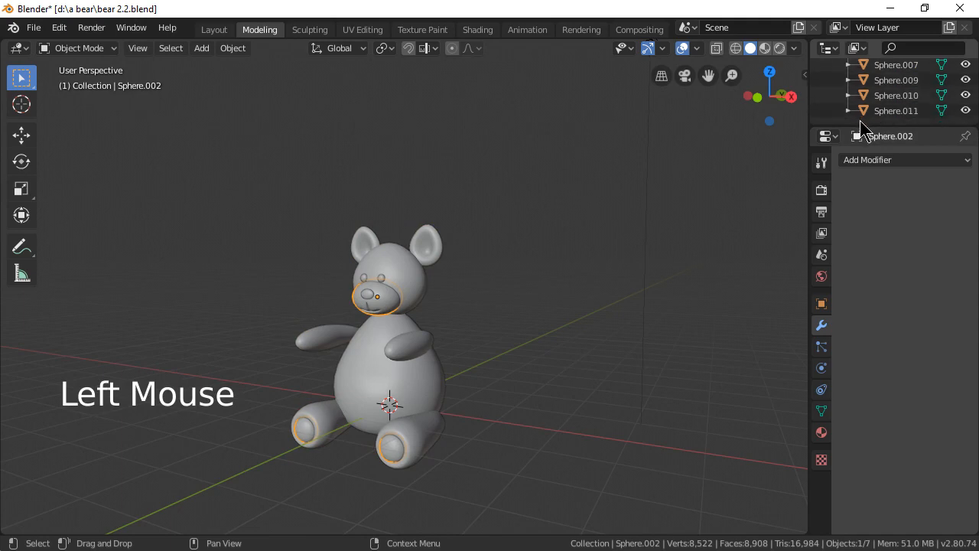
{"action": "left_click_drag", "start_coordinate": [857, 128], "coordinate": [854, 258]}
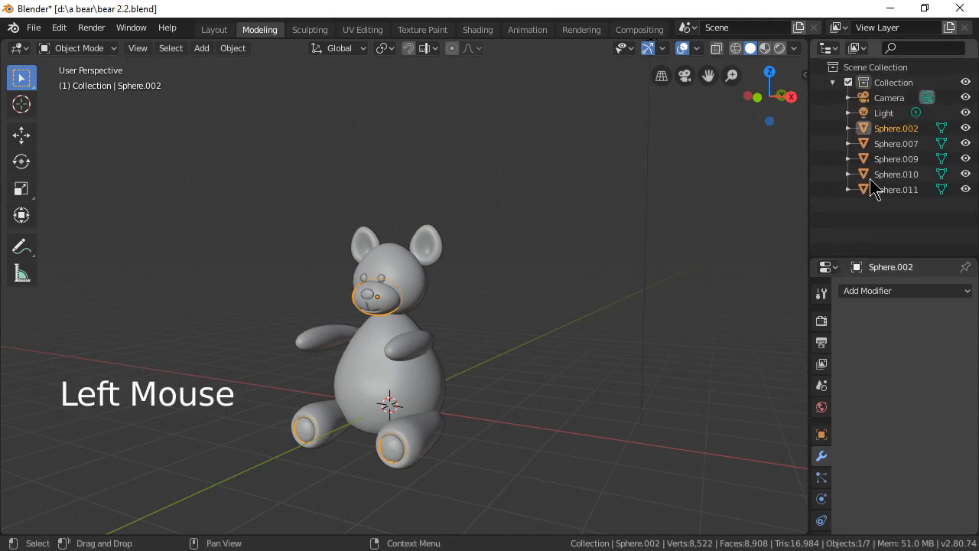
Rename the joined snout and foot pads object as "lite brown bear".
{"action": "double_click", "coordinate": [894, 127]}
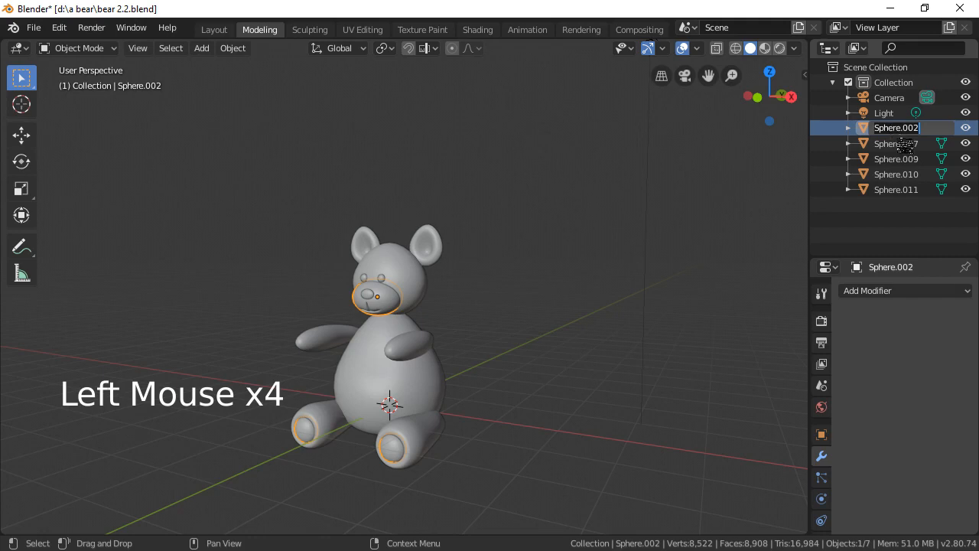
{"action": "type", "text": "lite brown bear"}
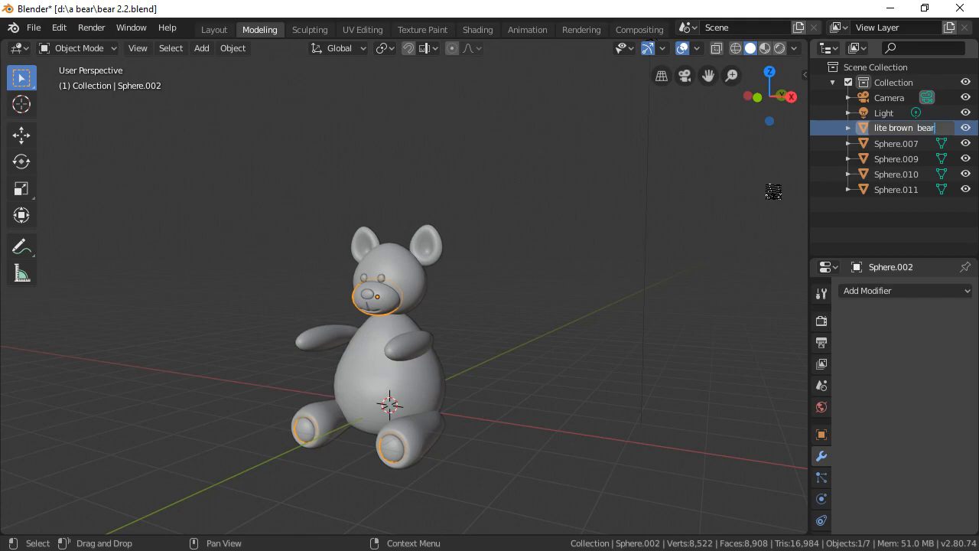
{"action": "key", "text": "Return"}
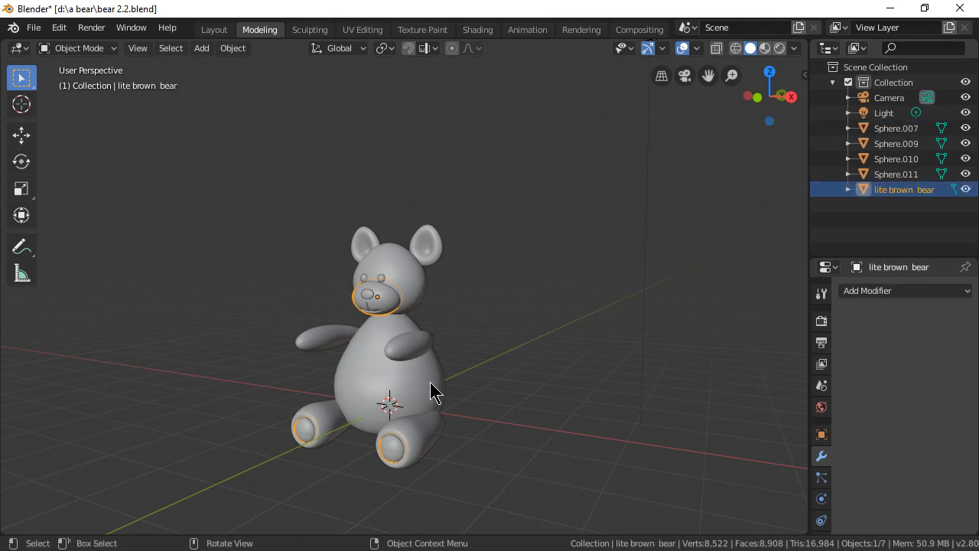
{"action": "left_click", "coordinate": [430, 392]}
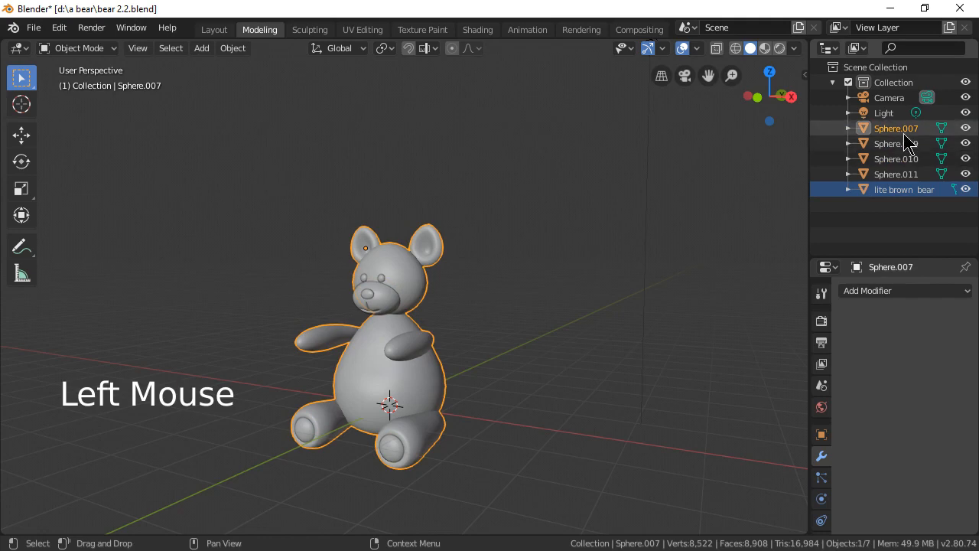
{"action": "left_click", "coordinate": [905, 132]}
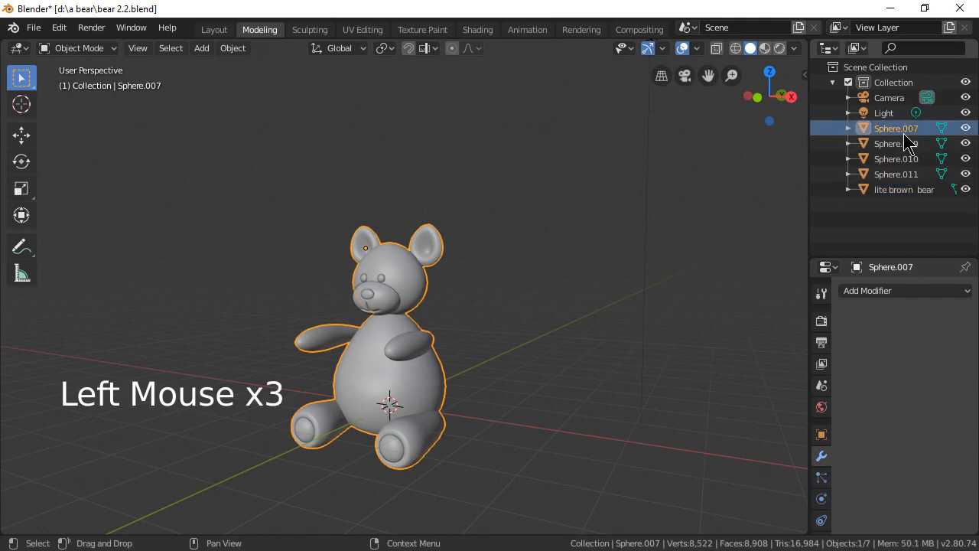
{"action": "key", "text": "d"}
{"action": "key", "text": "a"}
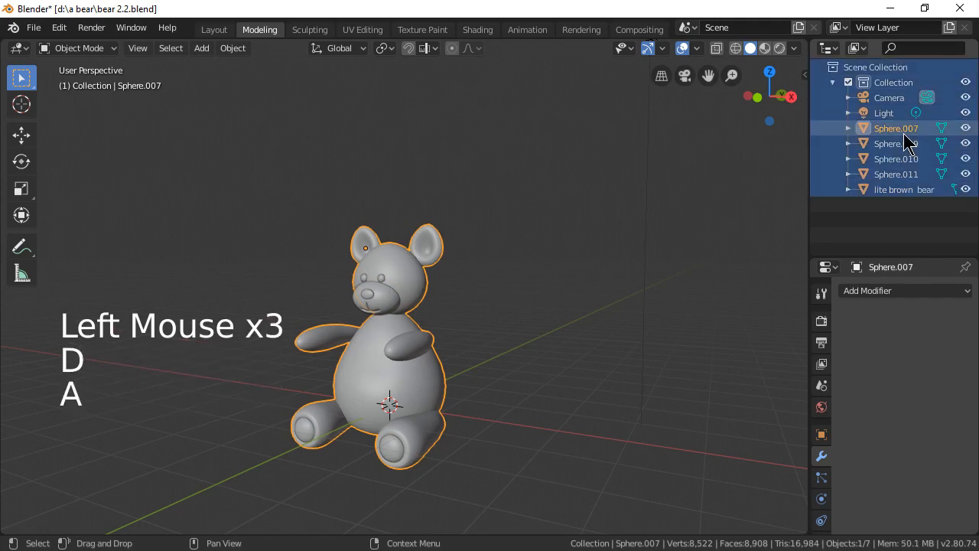
{"action": "key", "text": "r"}
{"action": "key", "text": "k"}
{"action": "key", "text": "space"}
{"action": "type", "text": "b"}
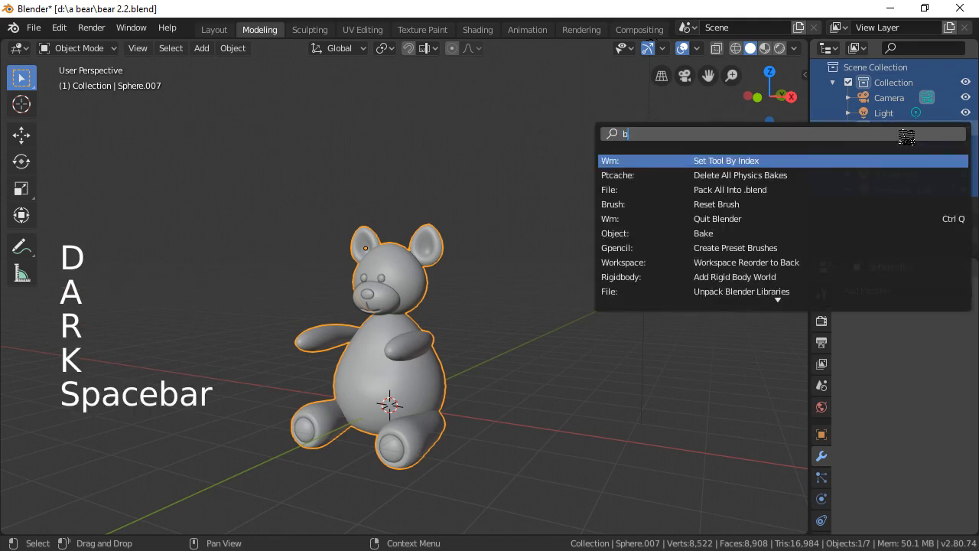
{"action": "type", "text": "rown b"}
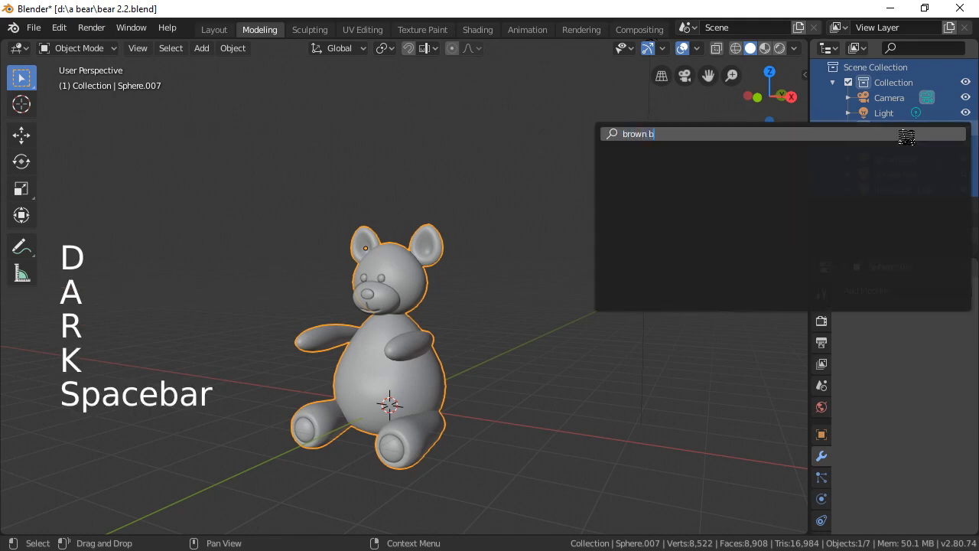
{"action": "type", "text": "ear"}
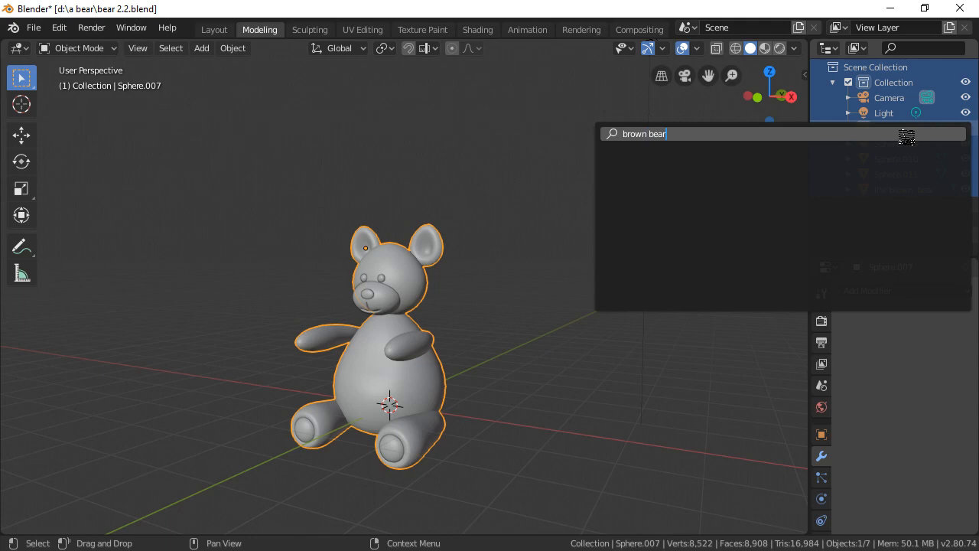
{"action": "key", "text": "Escape"}
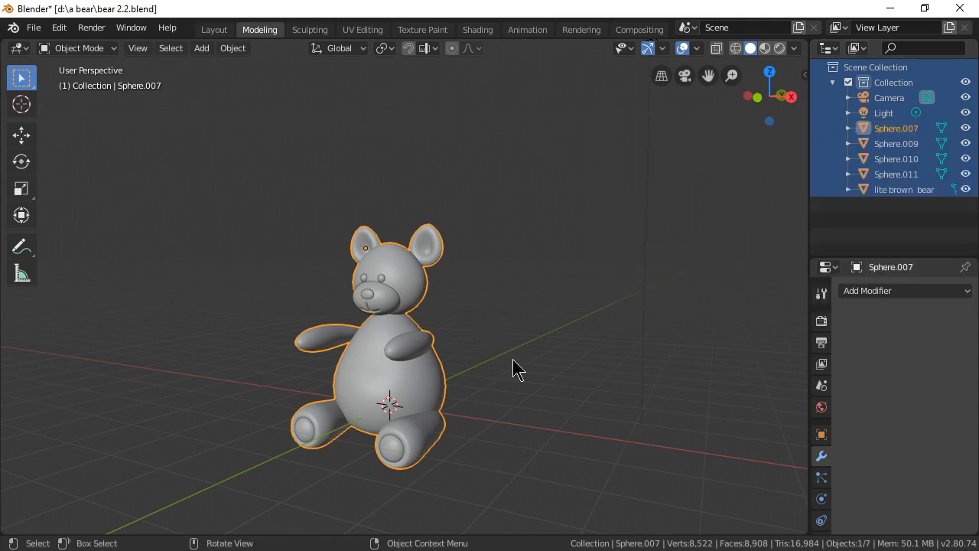
Rename the joined body, limbs, head and ears object as "dark brown bear".
{"action": "middle_click_drag", "start_coordinate": [521, 370], "coordinate": [501, 375]}
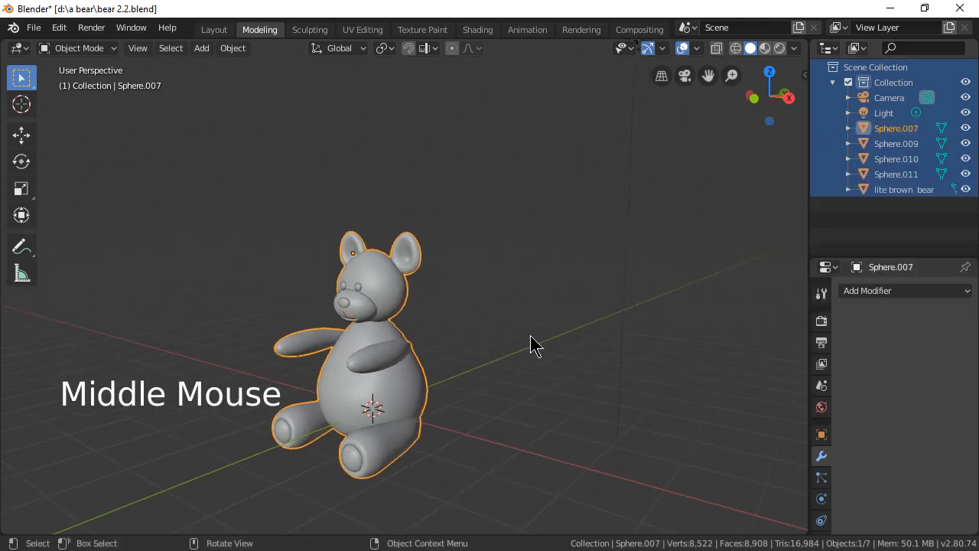
{"action": "scroll", "coordinate": [560, 357], "scroll_direction": "up", "scroll_amount": 3}
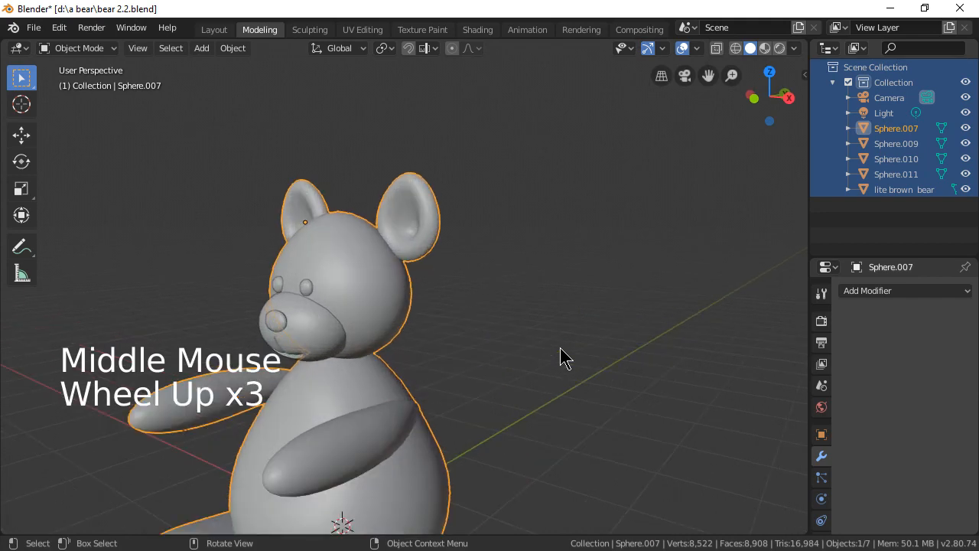
{"action": "scroll", "coordinate": [560, 349], "scroll_direction": "down", "scroll_amount": 2}
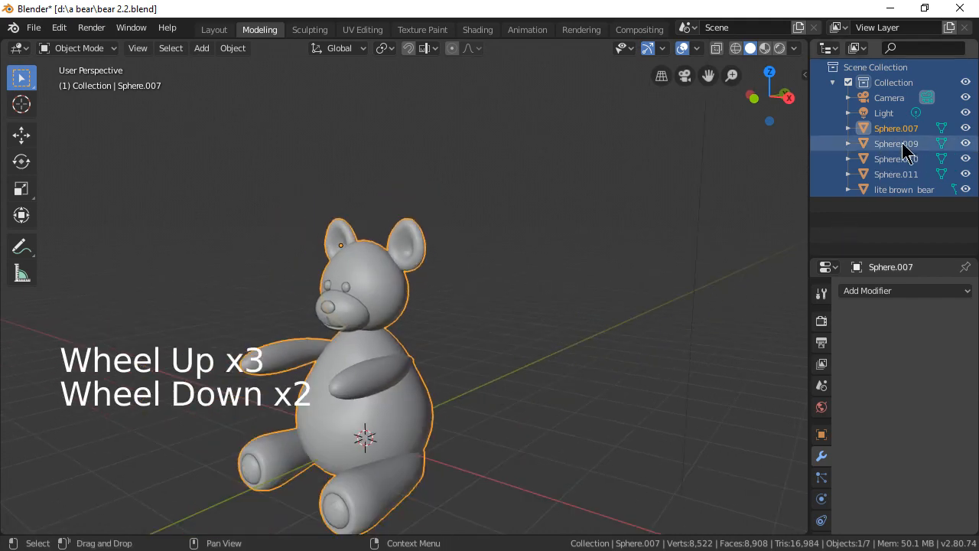
{"action": "scroll", "coordinate": [914, 188], "scroll_direction": "down", "scroll_amount": 2}
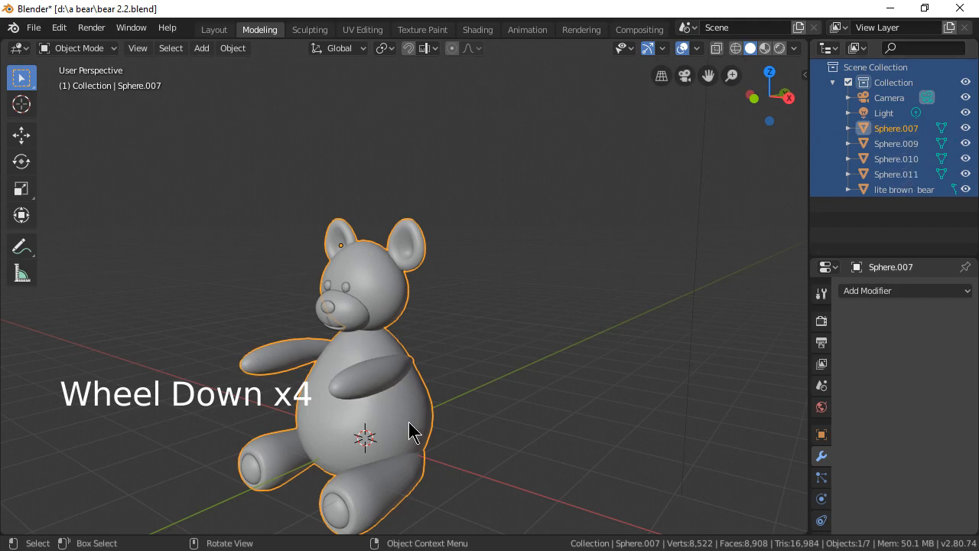
{"action": "left_click", "coordinate": [896, 129]}
{"action": "double_click", "coordinate": [895, 128]}
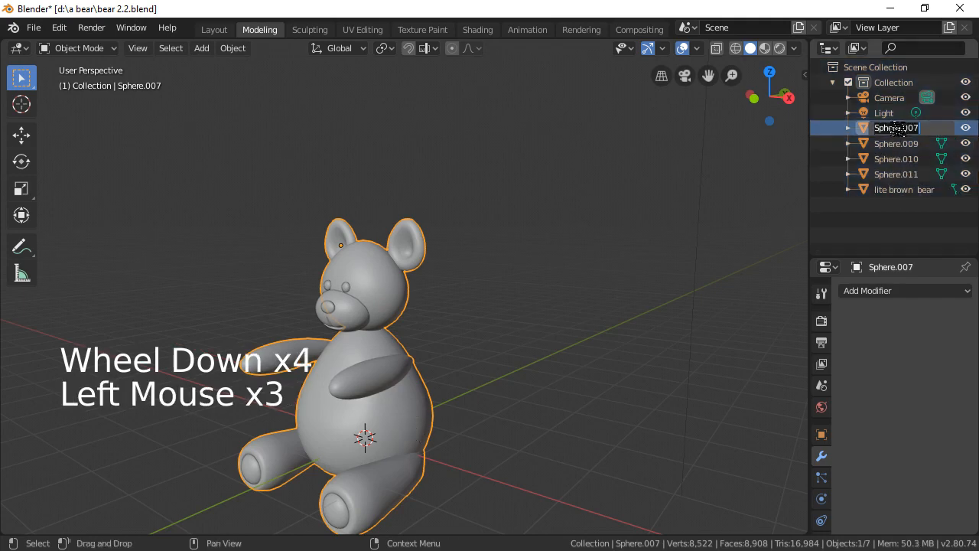
{"action": "type", "text": "dark brown bear"}
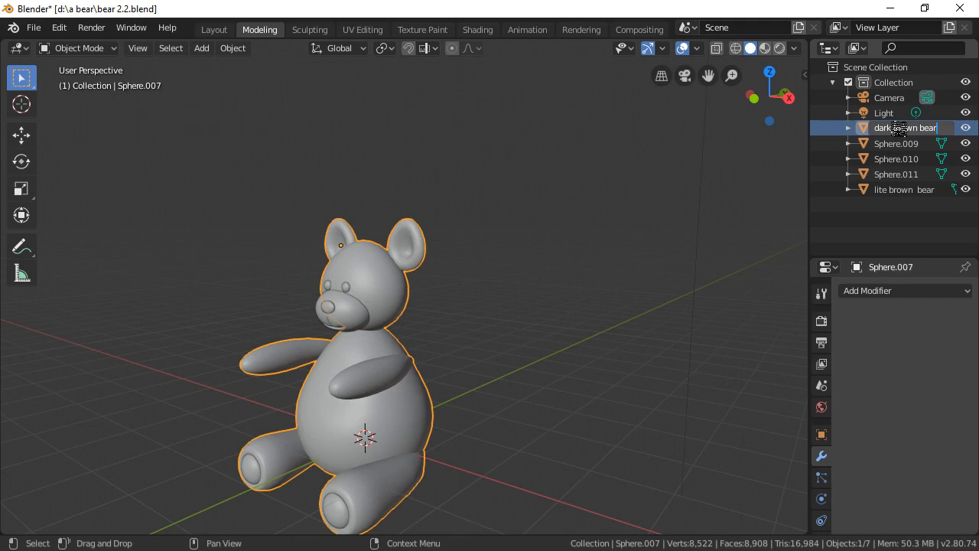
{"action": "key", "text": "Return"}
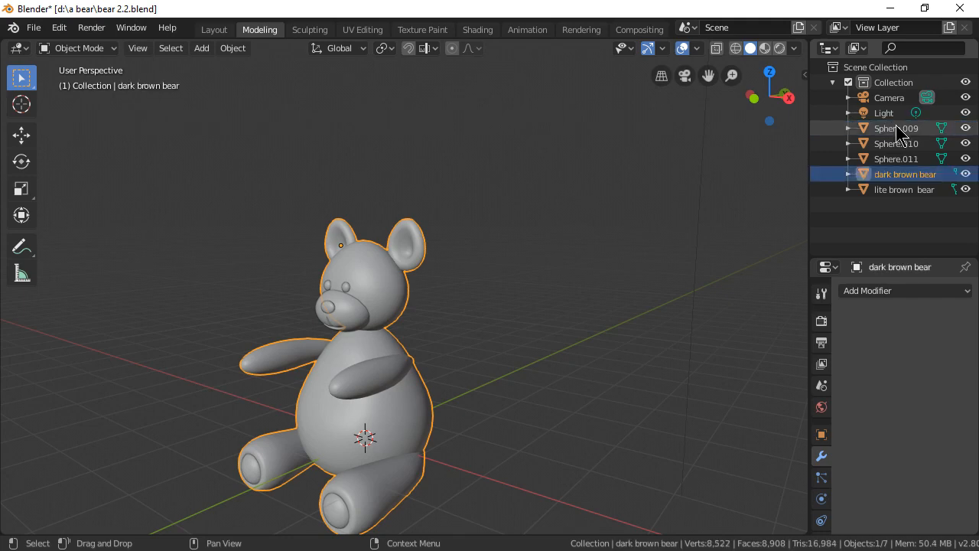
Rename the eye object on the negative X side, Sphere.010, as "eyes".
{"action": "left_click", "coordinate": [899, 146]}
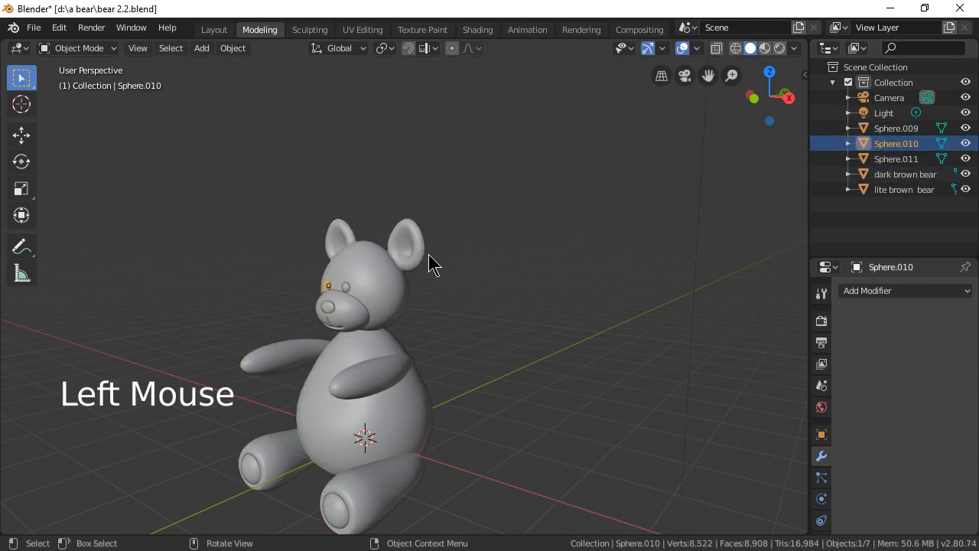
{"action": "scroll", "coordinate": [373, 286], "scroll_direction": "up", "scroll_amount": 2}
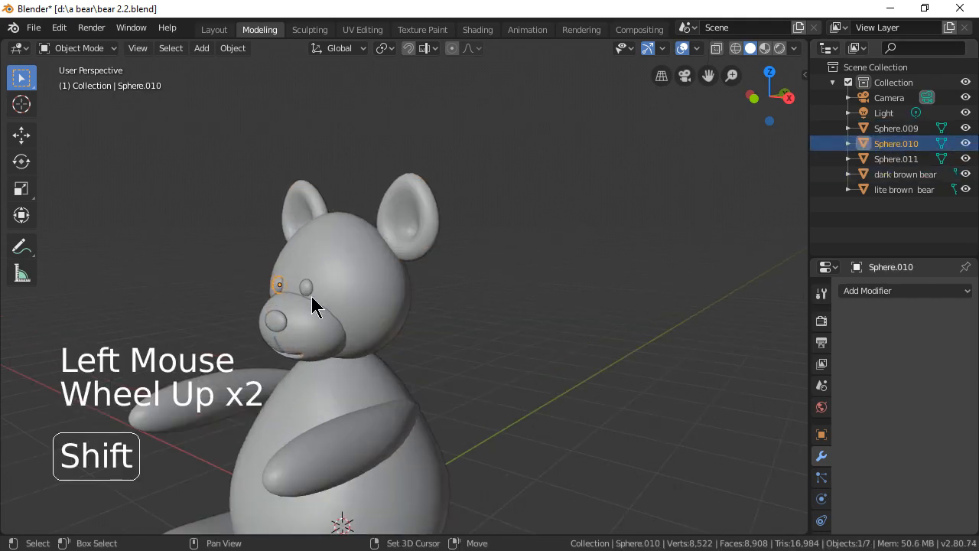
{"action": "left_click", "coordinate": [308, 292], "text": "shift"}
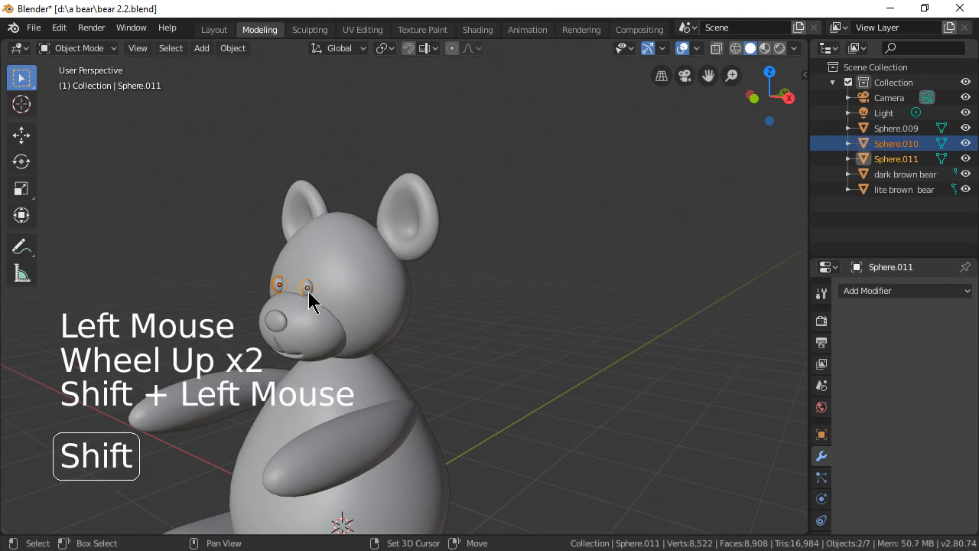
{"action": "left_click", "coordinate": [898, 146]}
{"action": "double_click", "coordinate": [897, 145]}
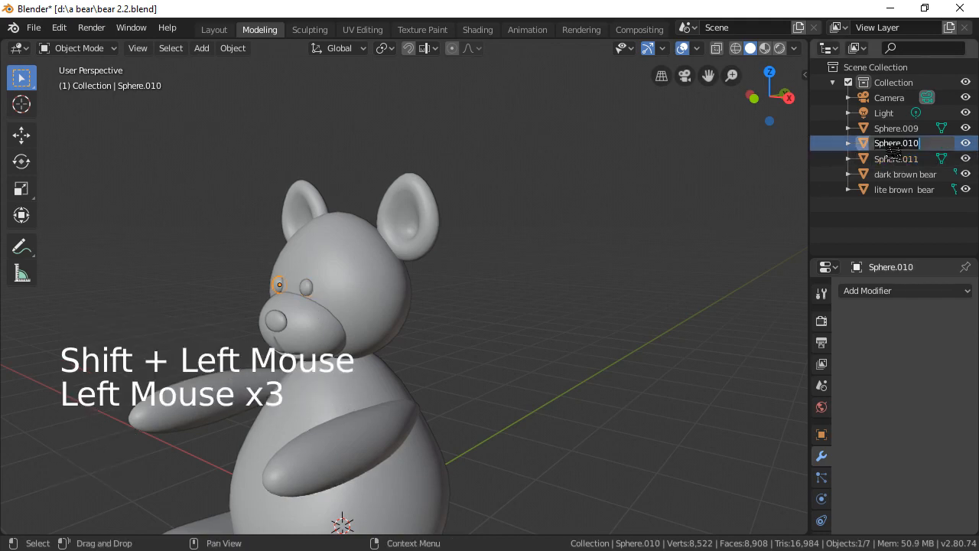
{"action": "type", "text": "eye"}
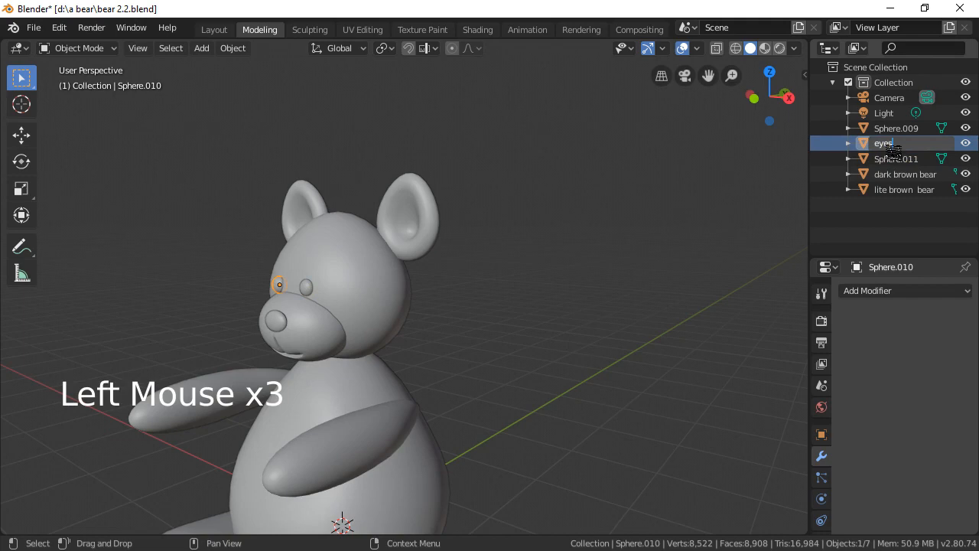
{"action": "type", "text": "s"}
{"action": "key", "text": "Return"}
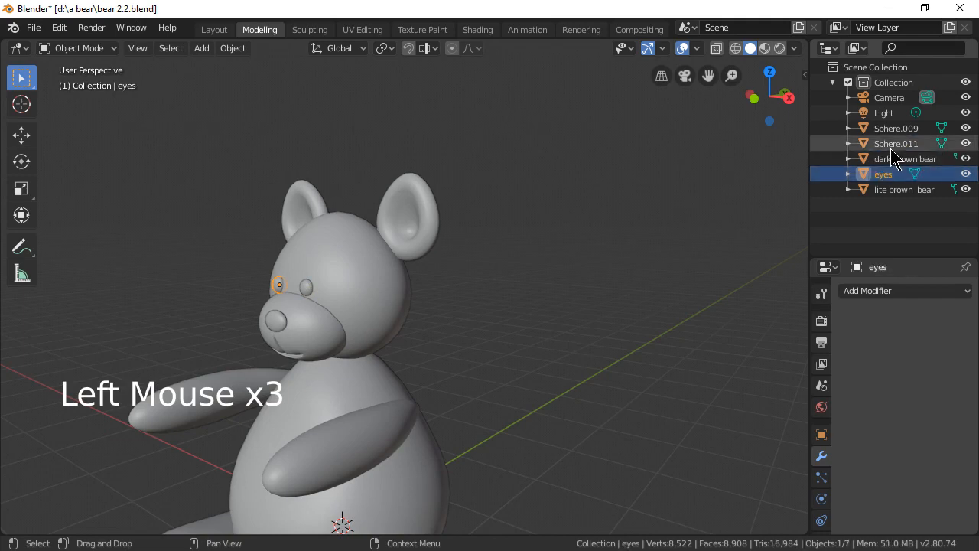
Join the other eye sphere into the "eyes" object, keeping "eyes" as the active object.
{"action": "left_click", "coordinate": [306, 287]}
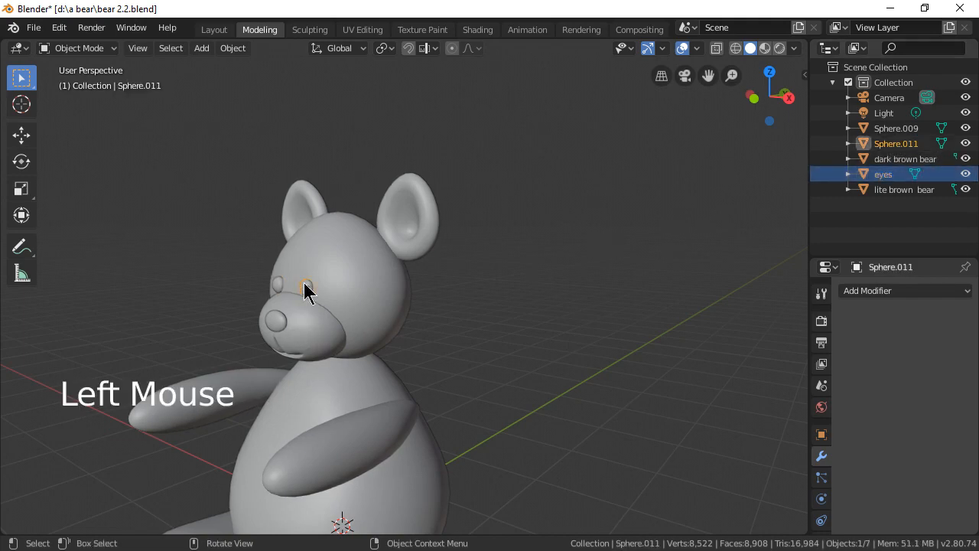
{"action": "key", "text": "shift"}
{"action": "left_click", "coordinate": [280, 287], "text": "shift"}
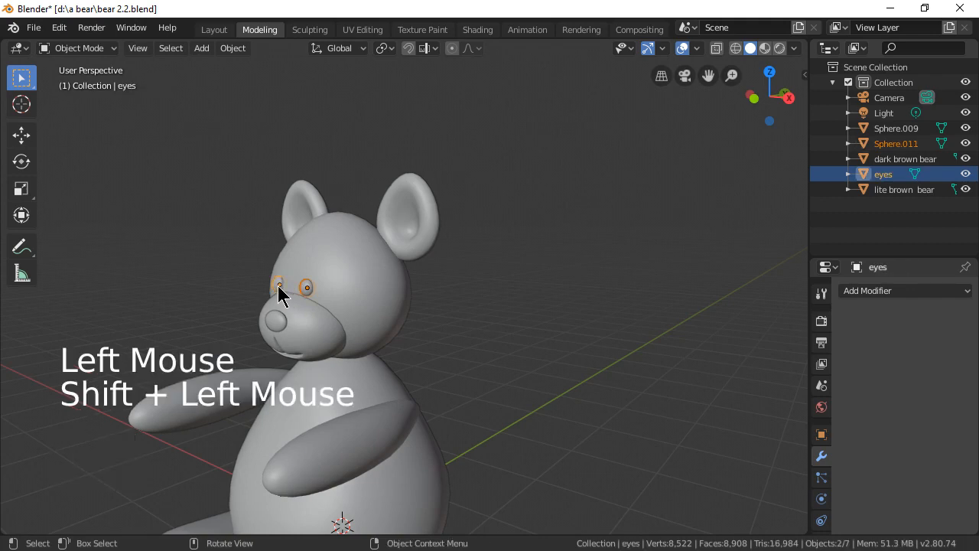
{"action": "right_click", "coordinate": [279, 288]}
{"action": "left_click", "coordinate": [279, 293]}
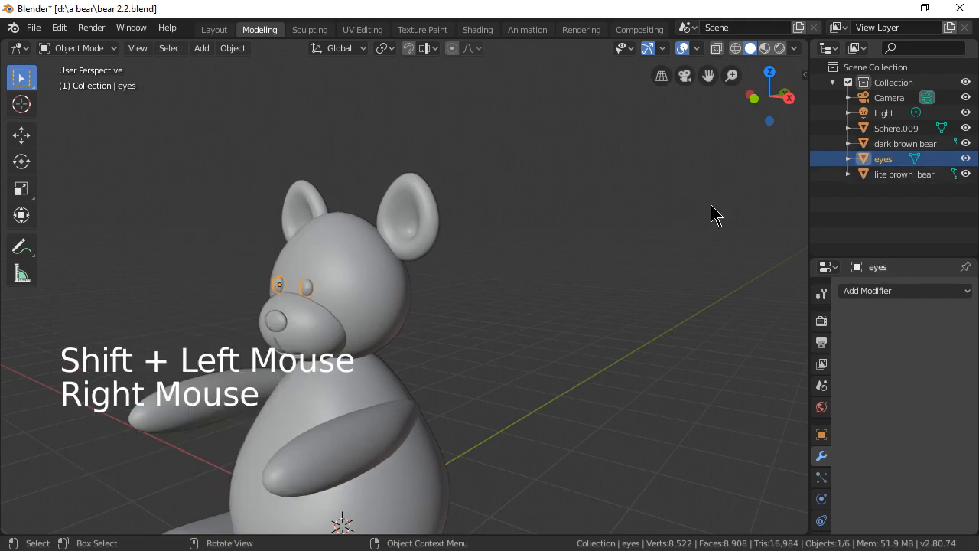
Rename the small sphere at the tip of the snout as "nose".
{"action": "left_click", "coordinate": [281, 324]}
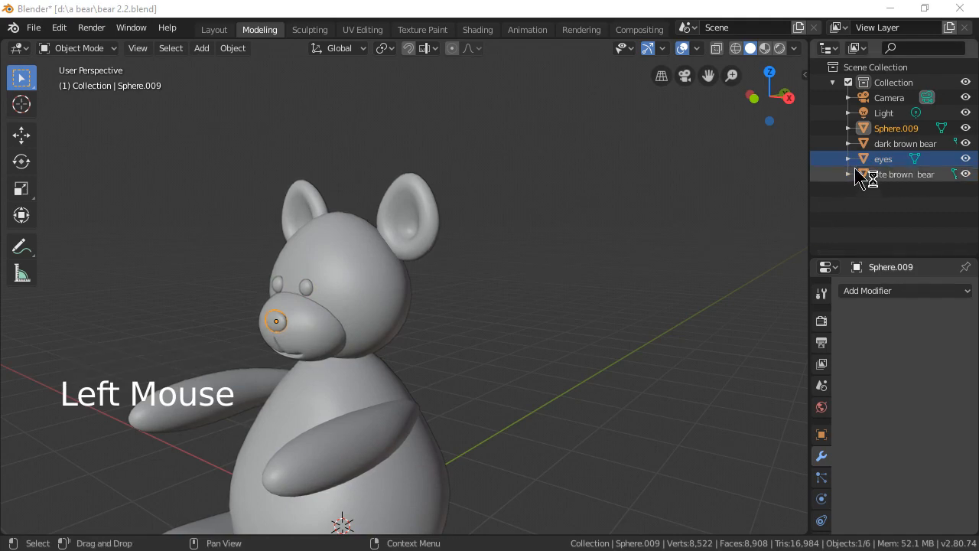
{"action": "double_click", "coordinate": [888, 128]}
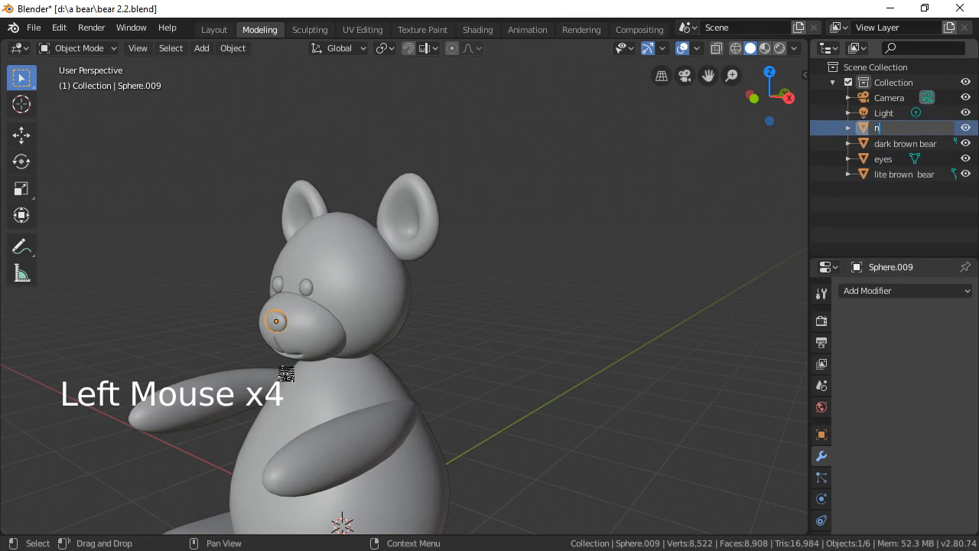
{"action": "type", "text": "ose"}
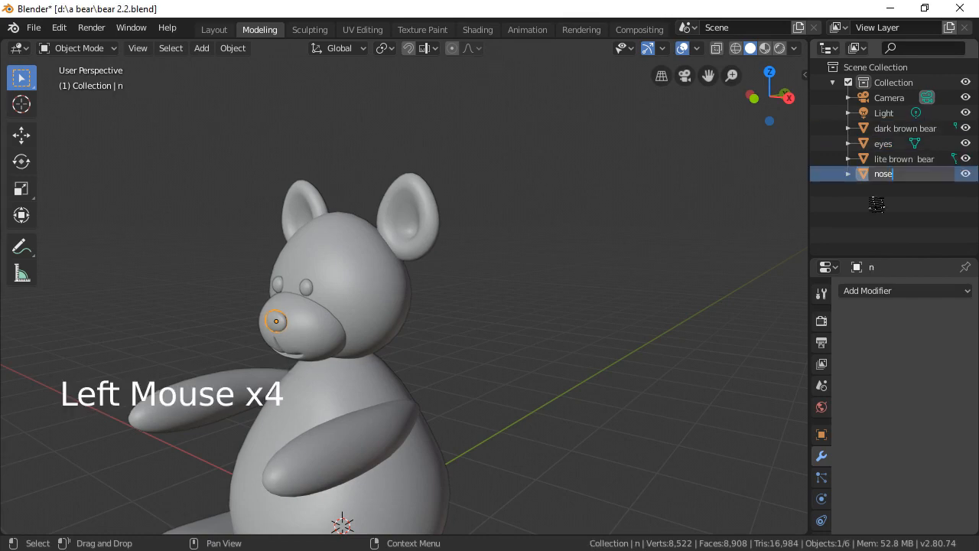
{"action": "key", "text": "Return"}
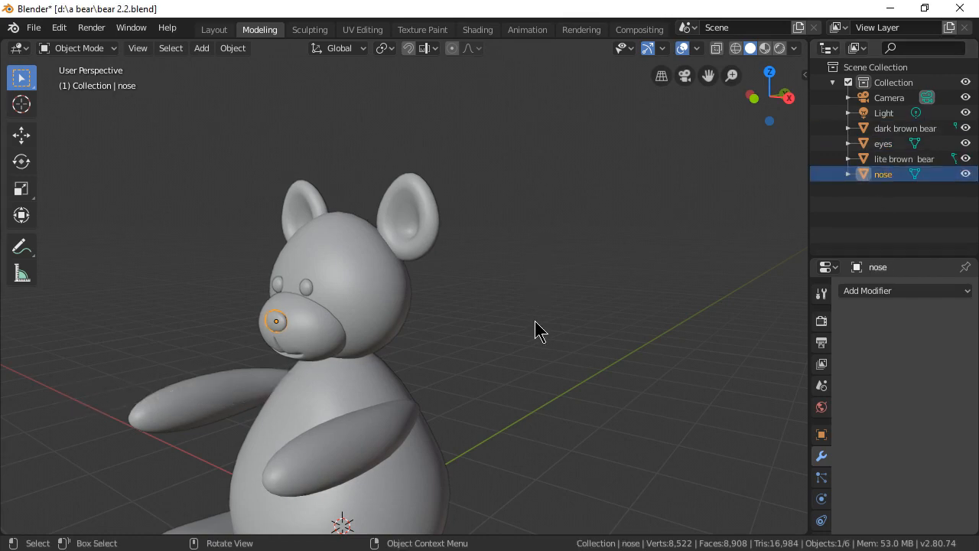
Save the scene as a new file version named bear 2.3.blend in the d:\a bear folder.
{"action": "scroll", "coordinate": [523, 343], "scroll_direction": "down", "scroll_amount": 2}
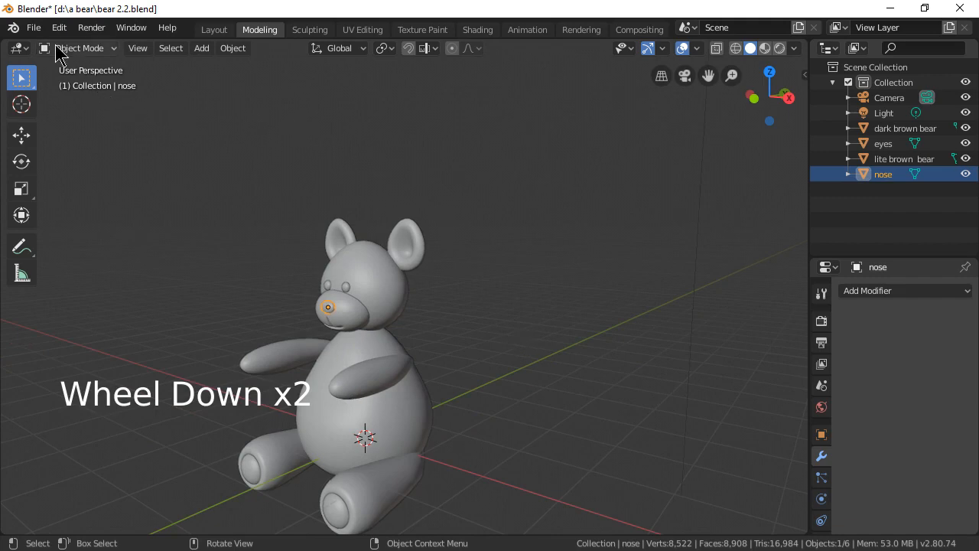
{"action": "left_click", "coordinate": [34, 29]}
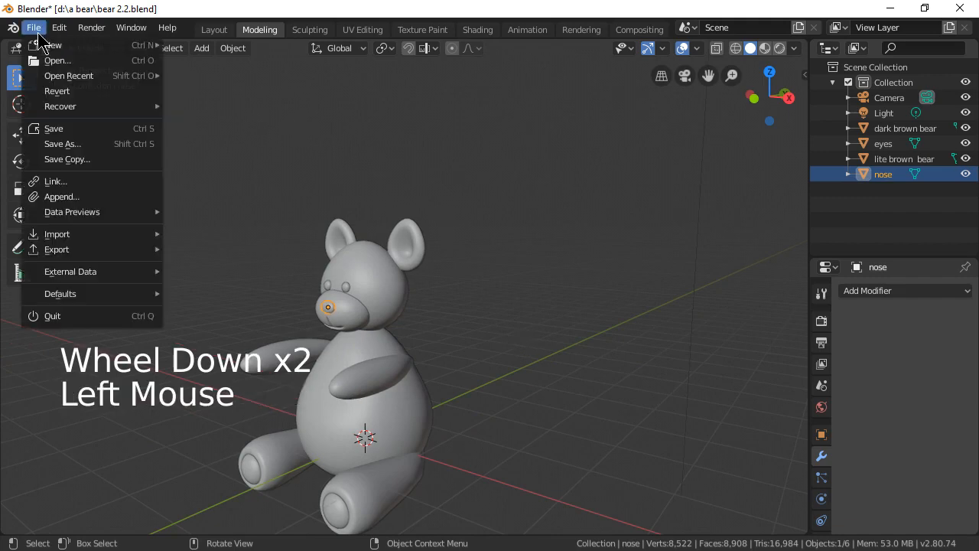
{"action": "left_click", "coordinate": [93, 145]}
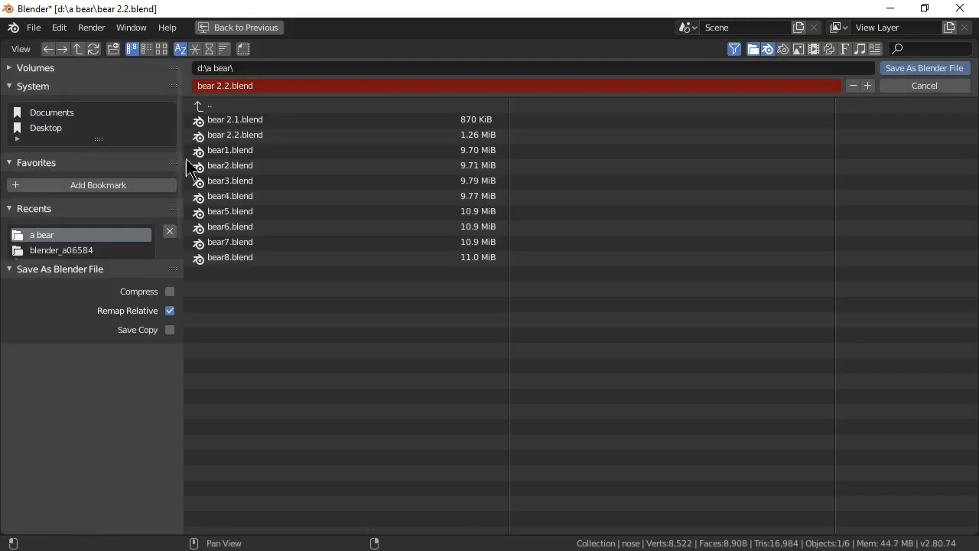
{"action": "left_click", "coordinate": [257, 138]}
{"action": "key", "text": "KP_Add"}
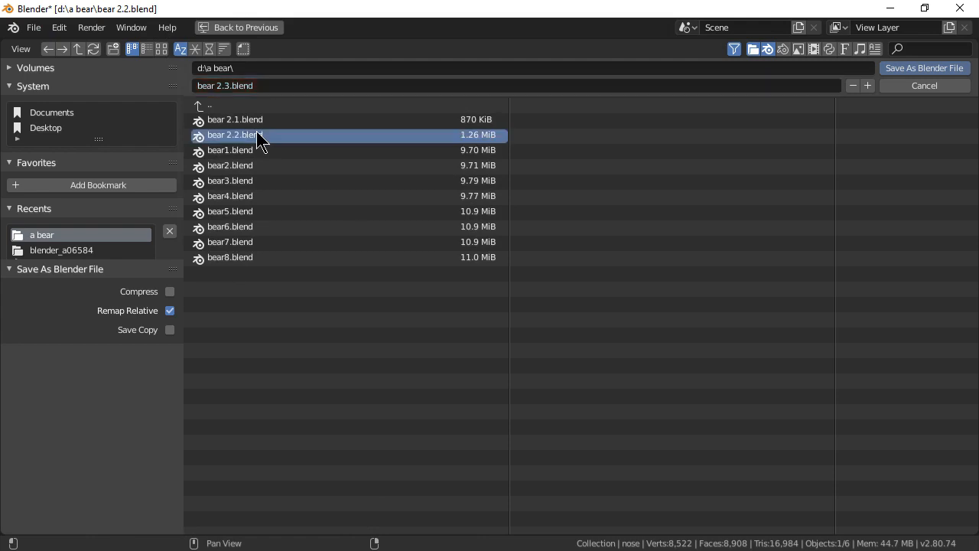
{"action": "key", "text": "KP_Enter"}
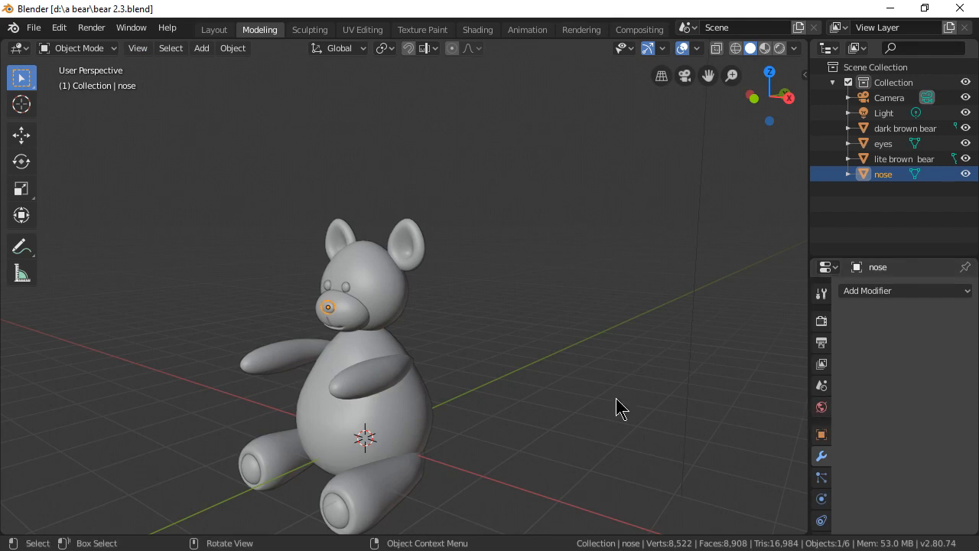
Add a new material to the dark brown bear object.
{"action": "left_click", "coordinate": [387, 424]}
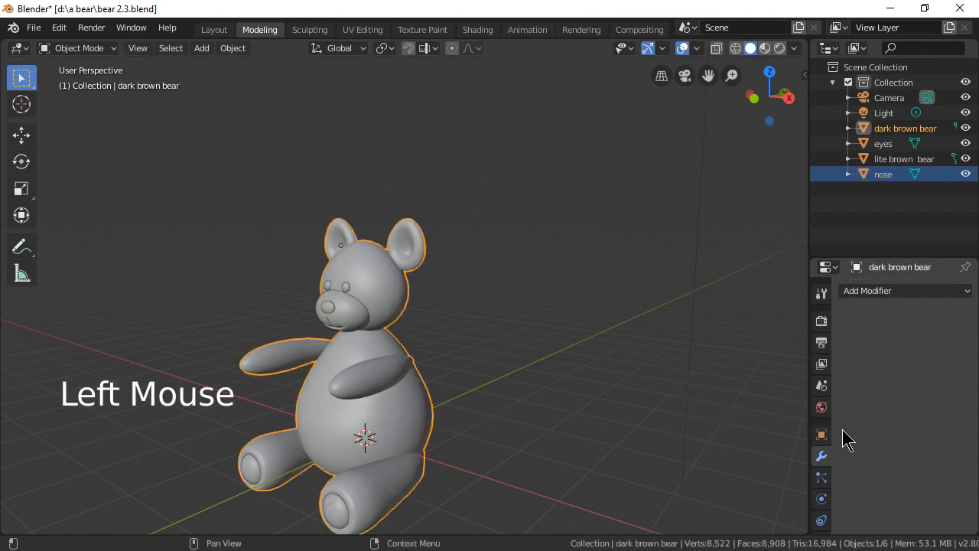
{"action": "scroll", "coordinate": [824, 469], "scroll_direction": "down", "scroll_amount": 9}
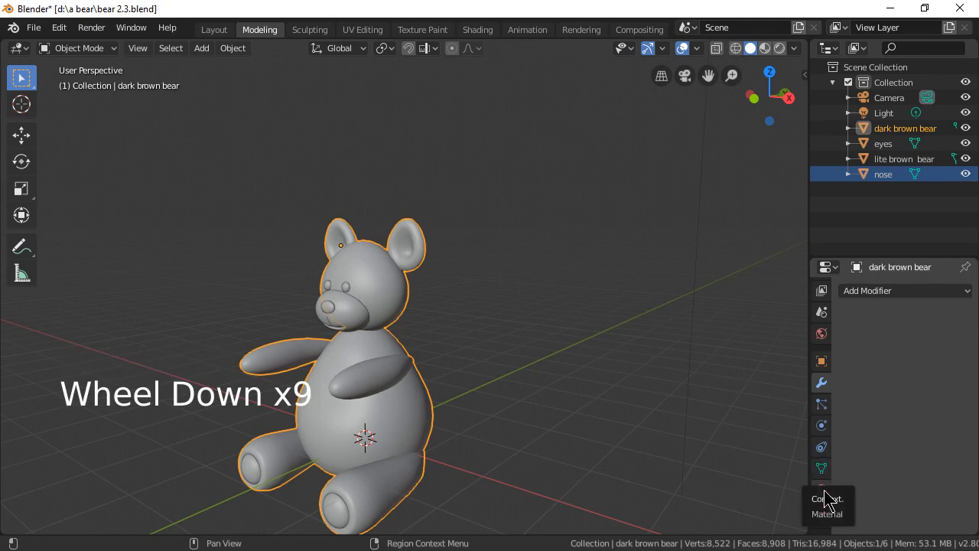
{"action": "left_click", "coordinate": [825, 495]}
{"action": "left_click", "coordinate": [900, 356]}
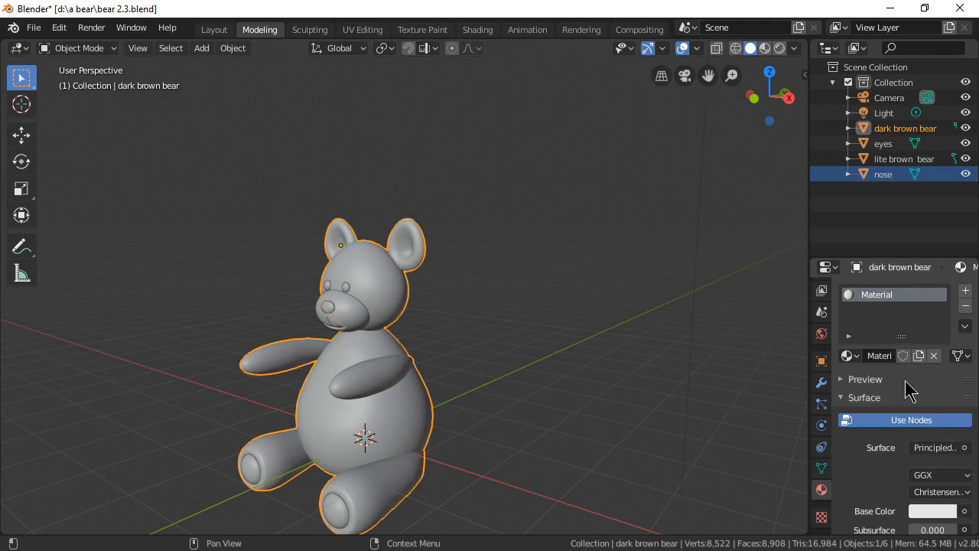
Rename the dark brown bear object's new material as "dark brown".
{"action": "left_click", "coordinate": [878, 355]}
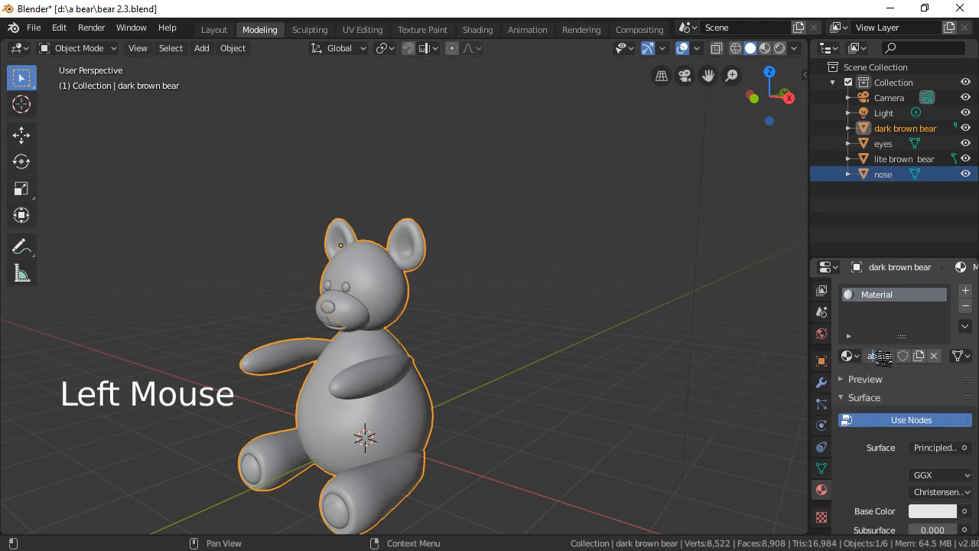
{"action": "left_click_drag", "start_coordinate": [883, 358], "coordinate": [928, 357]}
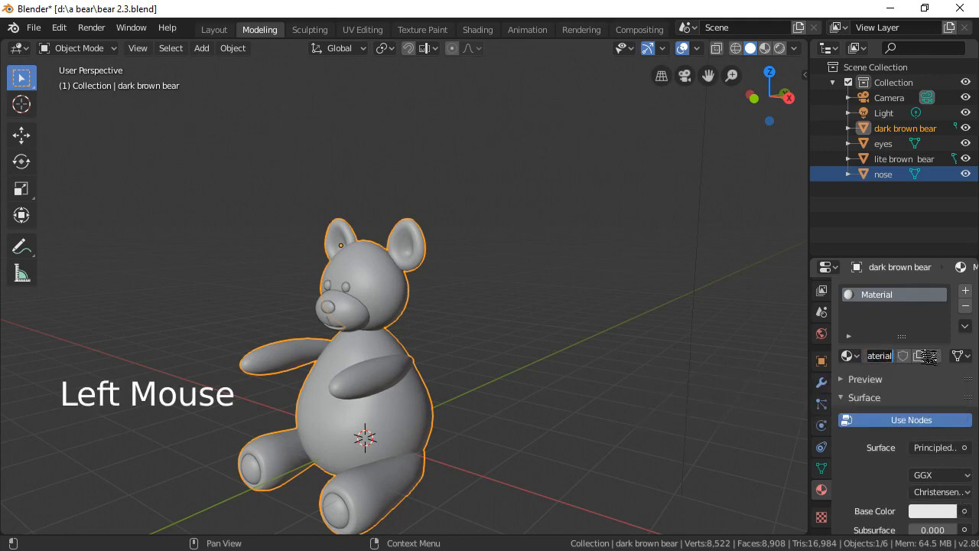
{"action": "key", "text": "Delete"}
{"action": "key", "text": "Delete"}
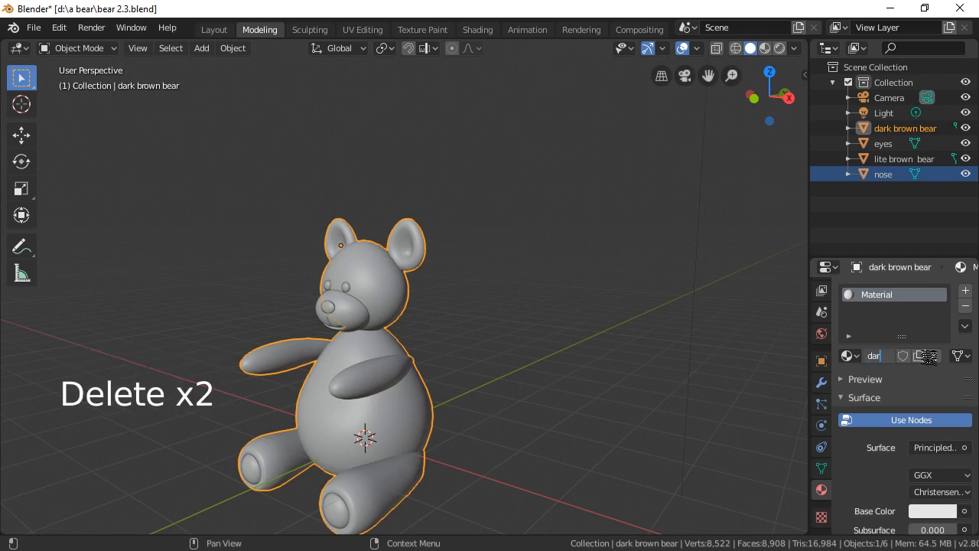
{"action": "type", "text": "dark brow"}
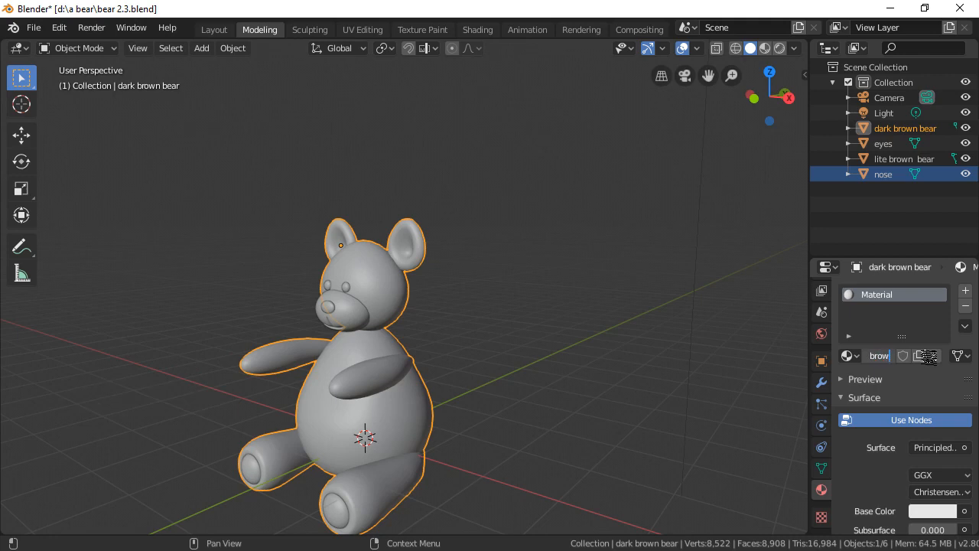
{"action": "type", "text": "n"}
{"action": "key", "text": "Return"}
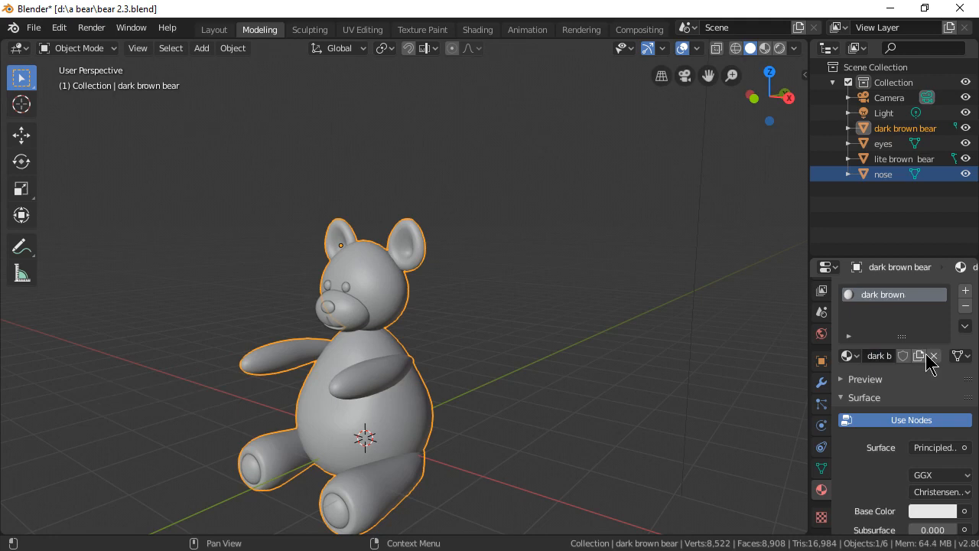
Drive the dark brown material's base color with a ColorRamp.
{"action": "left_click", "coordinate": [964, 511]}
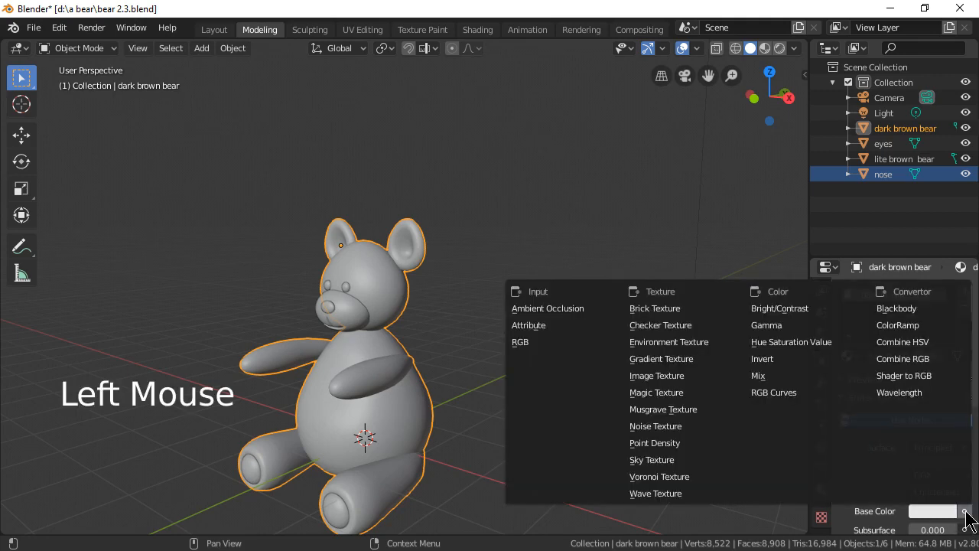
{"action": "left_click", "coordinate": [906, 329]}
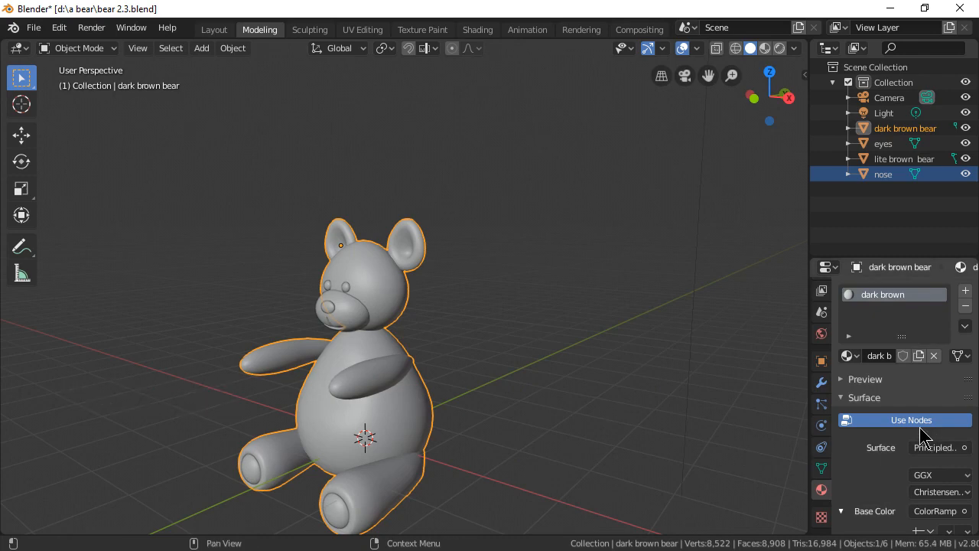
{"action": "scroll", "coordinate": [904, 426], "scroll_direction": "down", "scroll_amount": 3}
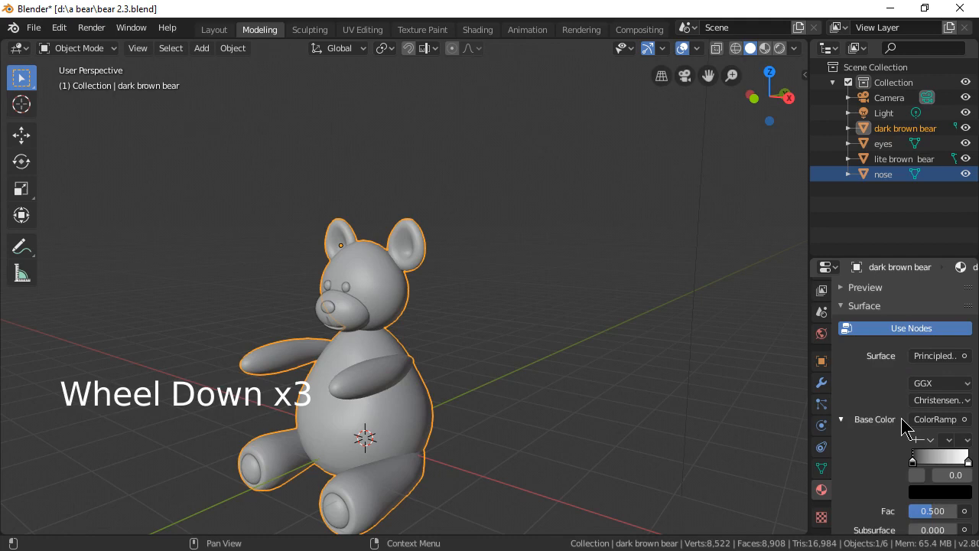
{"action": "left_click", "coordinate": [942, 458]}
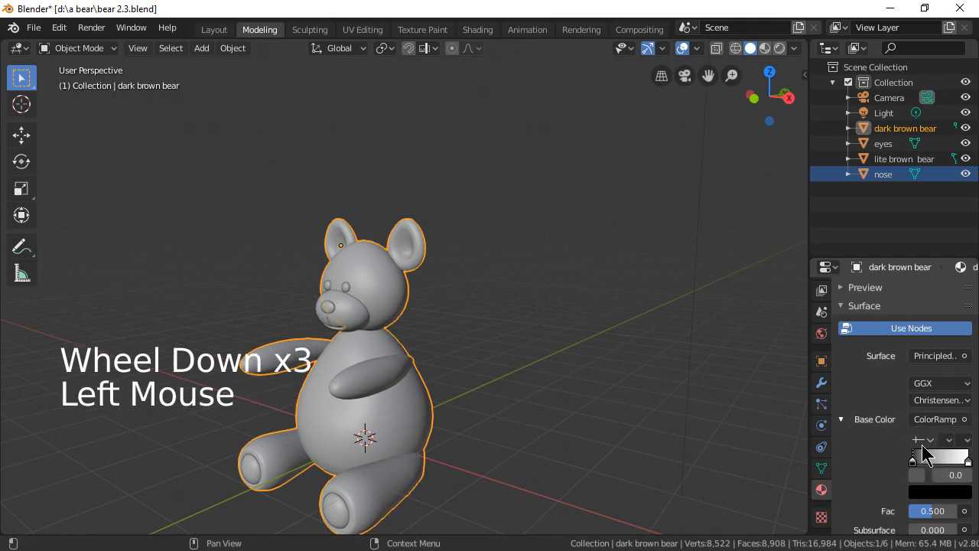
{"action": "left_click", "coordinate": [918, 440]}
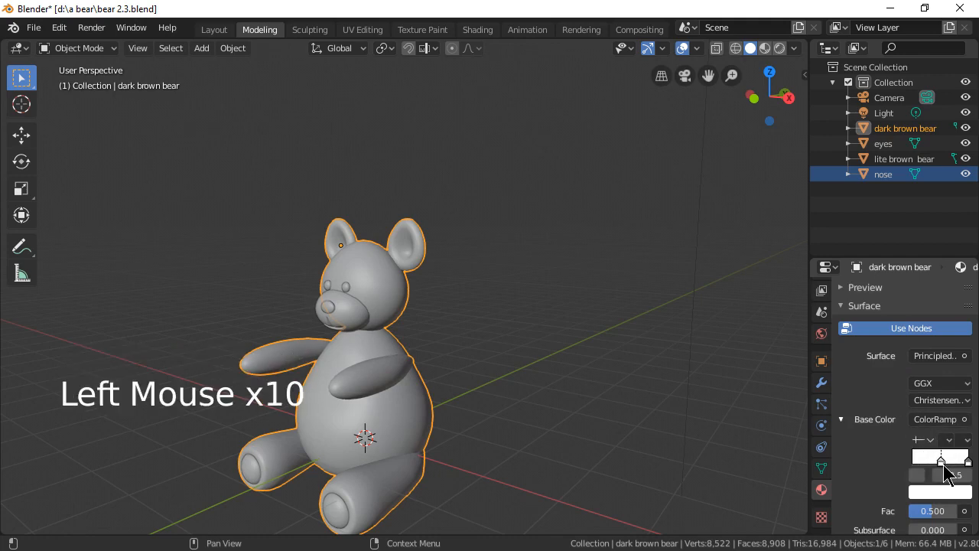
{"action": "left_click", "coordinate": [944, 465]}
{"action": "left_click_drag", "start_coordinate": [941, 461], "coordinate": [910, 466]}
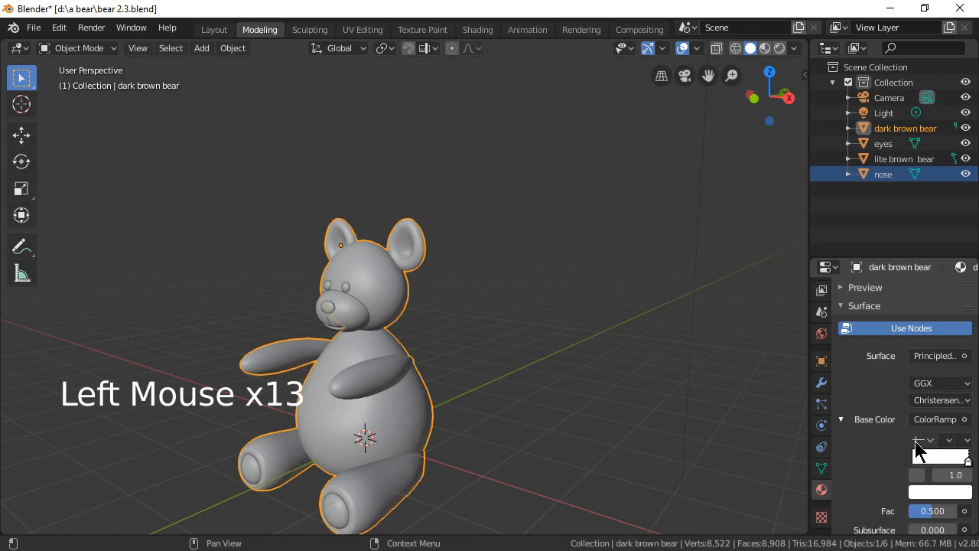
{"action": "left_click", "coordinate": [916, 440]}
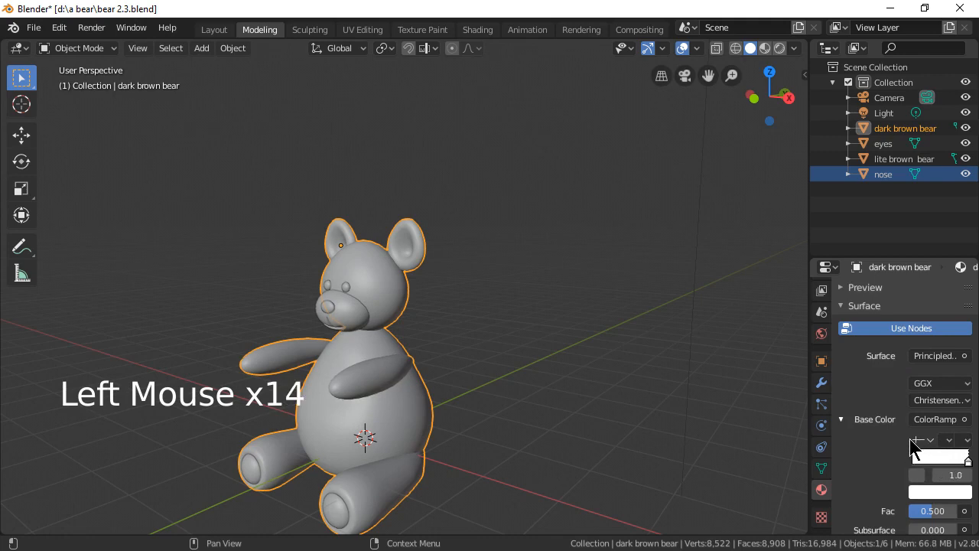
{"action": "left_click", "coordinate": [915, 441]}
{"action": "left_click_drag", "start_coordinate": [942, 461], "coordinate": [913, 465]}
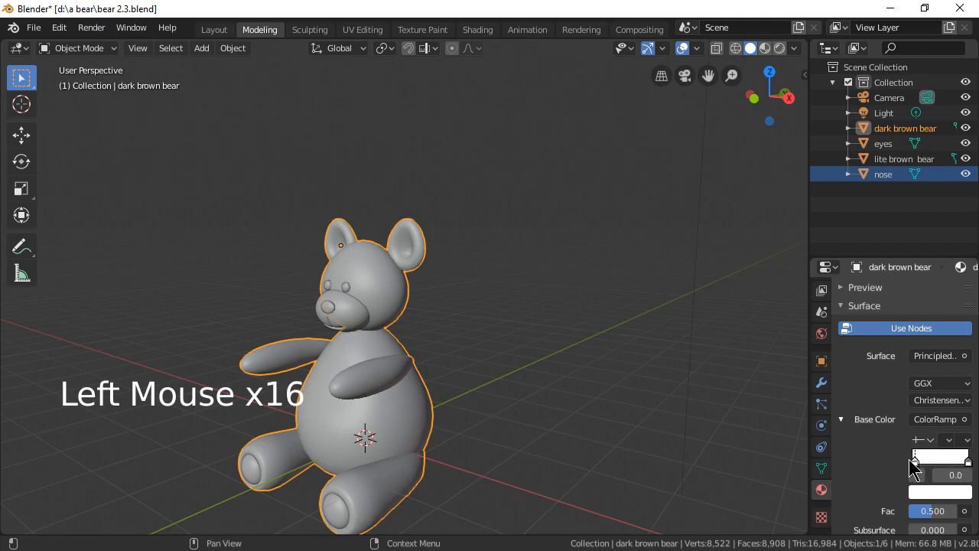
{"action": "left_click", "coordinate": [916, 441]}
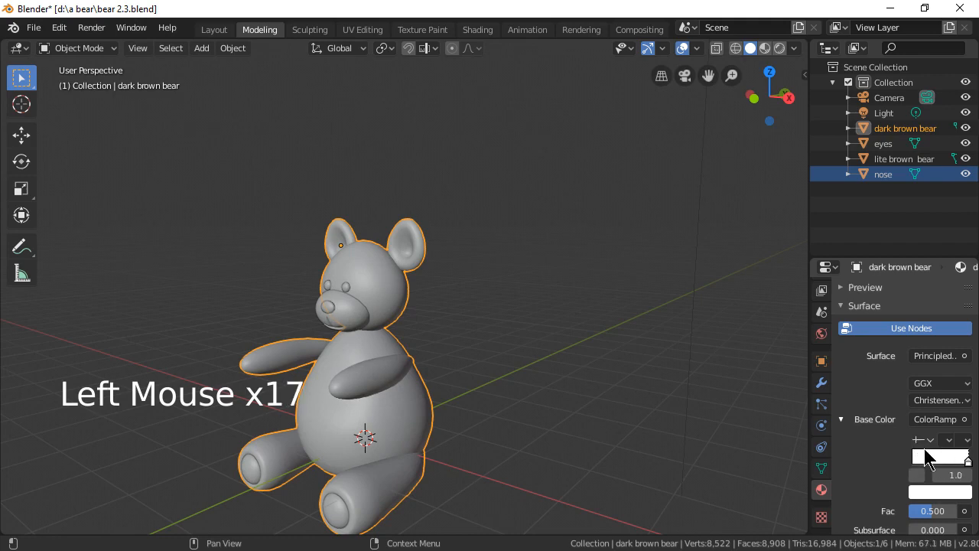
Add a color stop at position 0.0 of the ColorRamp and another one at 0.5.
{"action": "left_click", "coordinate": [916, 441]}
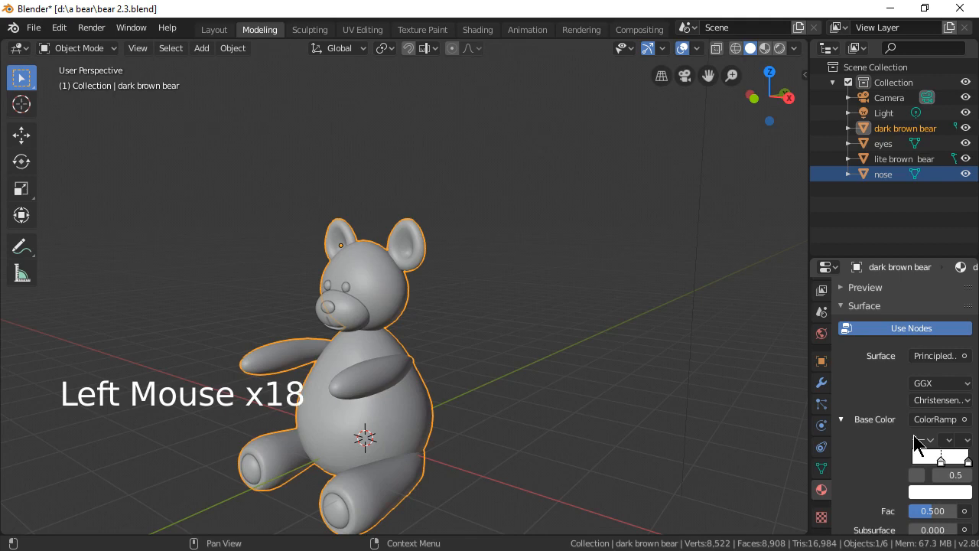
{"action": "left_click_drag", "start_coordinate": [945, 463], "coordinate": [916, 462]}
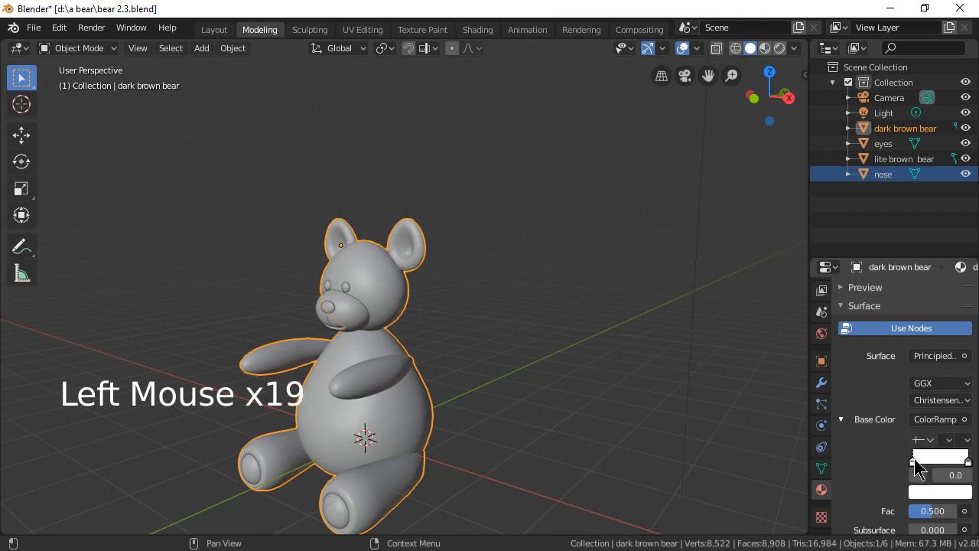
{"action": "left_click", "coordinate": [914, 443]}
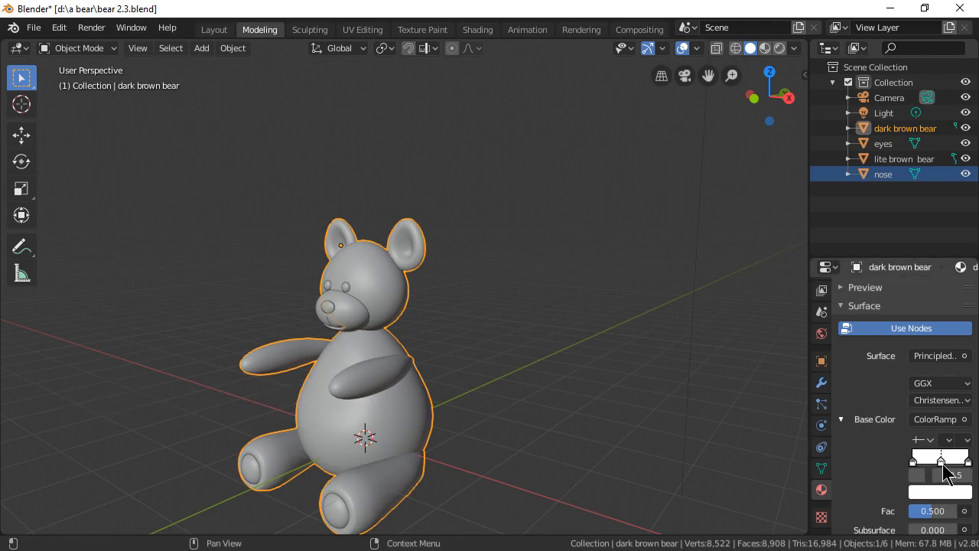
Darken the ColorRamp stop at position 0.0 to a very dark gray.
{"action": "left_click", "coordinate": [913, 462]}
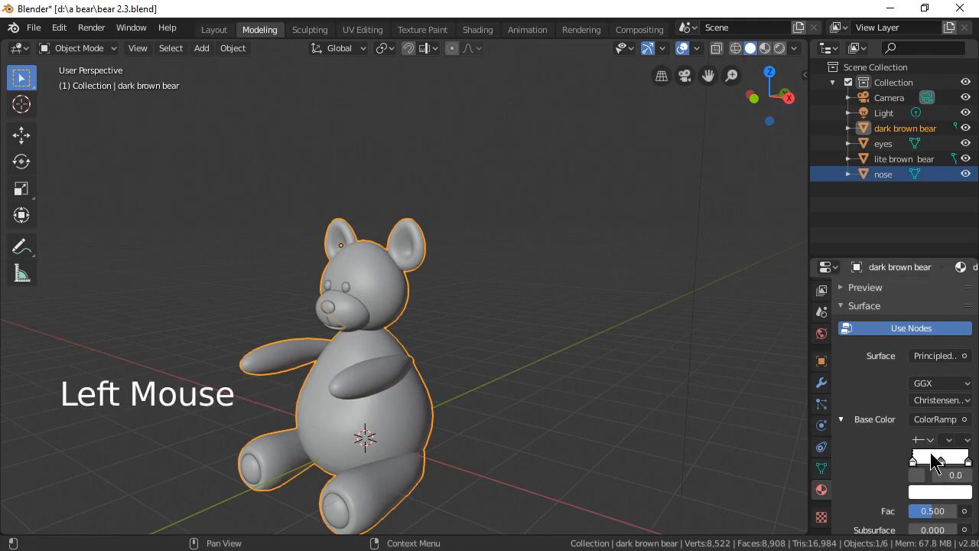
{"action": "triple_click", "coordinate": [914, 464]}
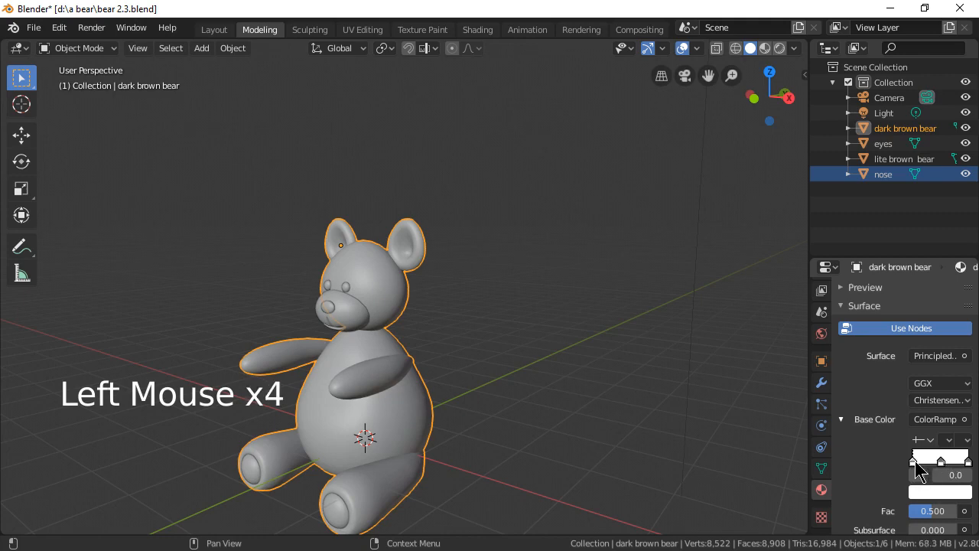
{"action": "left_click", "coordinate": [932, 492]}
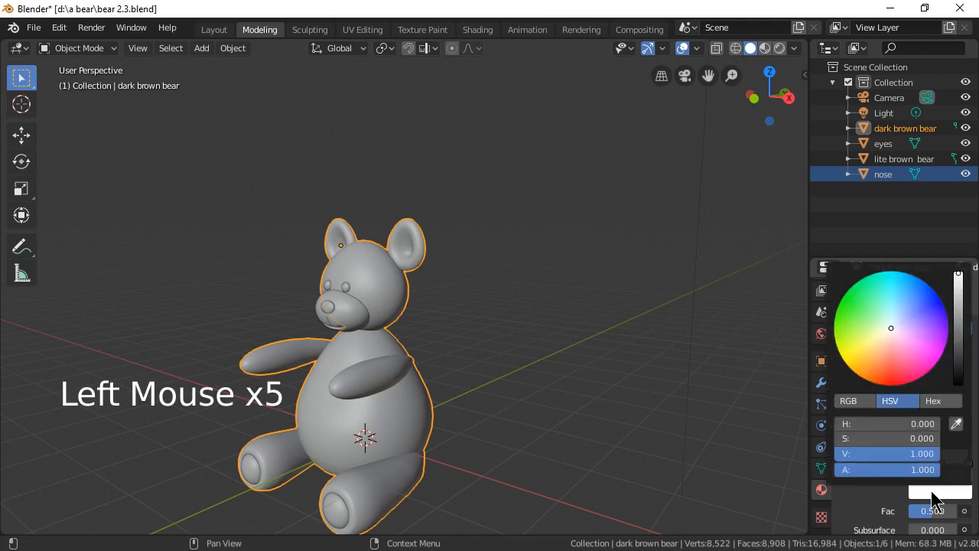
{"action": "left_click_drag", "start_coordinate": [958, 321], "coordinate": [958, 358]}
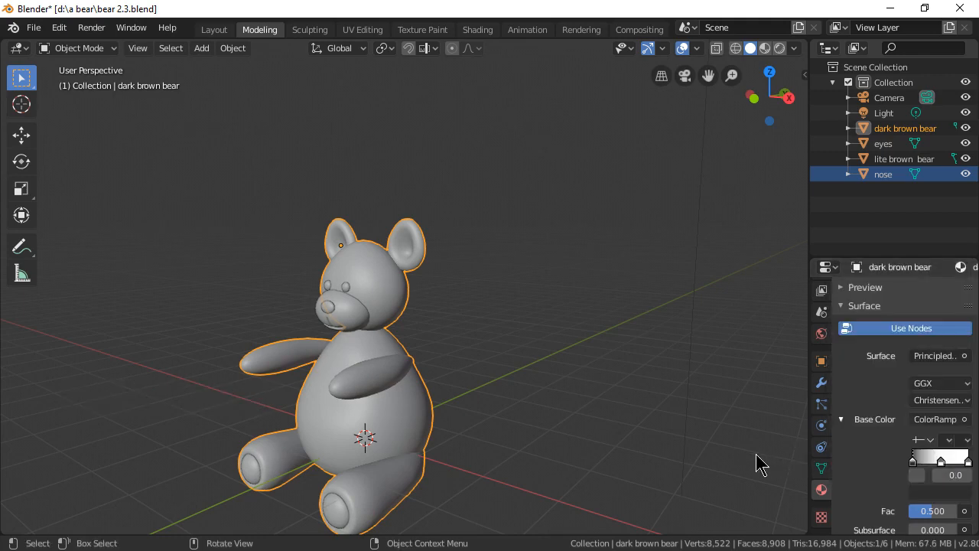
Color the ColorRamp's middle stop a dark reddish brown, with hue about 0.034 and saturation about 0.628.
{"action": "left_click", "coordinate": [941, 462]}
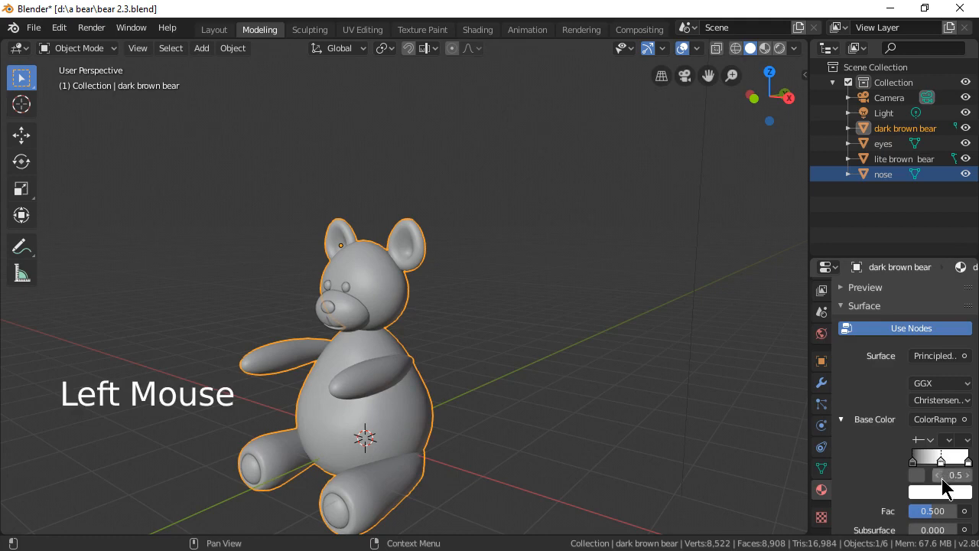
{"action": "left_click", "coordinate": [949, 491]}
{"action": "left_click_drag", "start_coordinate": [893, 329], "coordinate": [884, 360]}
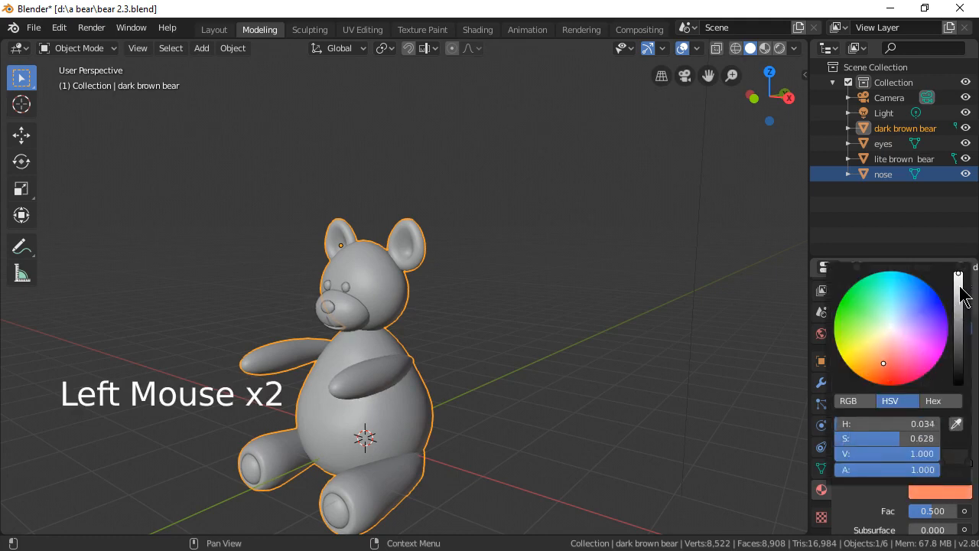
{"action": "left_click_drag", "start_coordinate": [958, 295], "coordinate": [959, 339]}
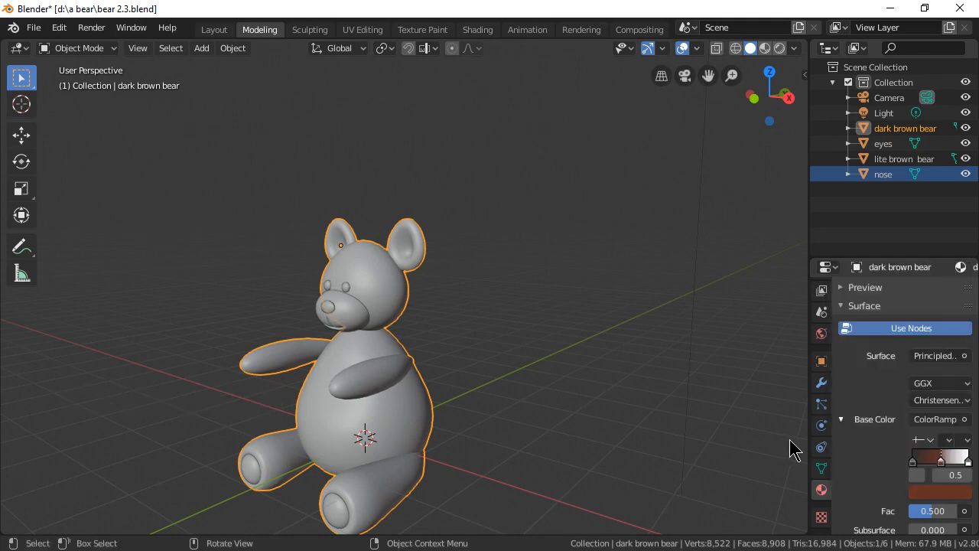
Color the ColorRamp stop at position 1.0 a light orange.
{"action": "left_click", "coordinate": [969, 462]}
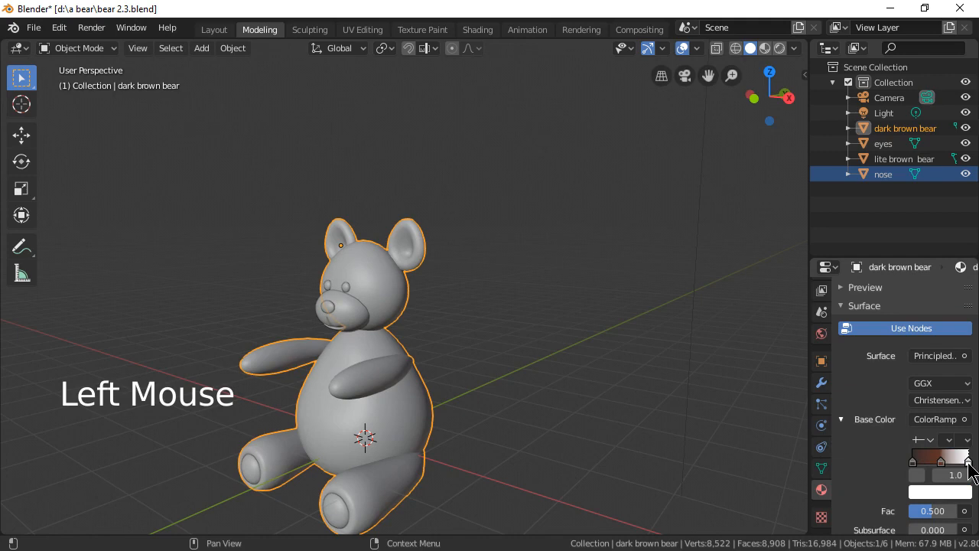
{"action": "triple_click", "coordinate": [968, 462]}
{"action": "left_click", "coordinate": [969, 463]}
{"action": "double_click", "coordinate": [968, 463]}
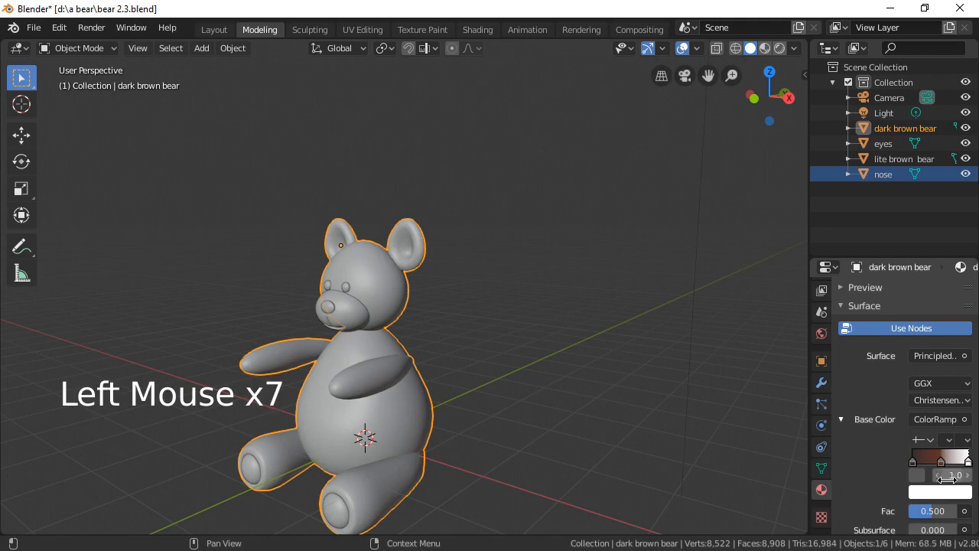
{"action": "left_click", "coordinate": [946, 491]}
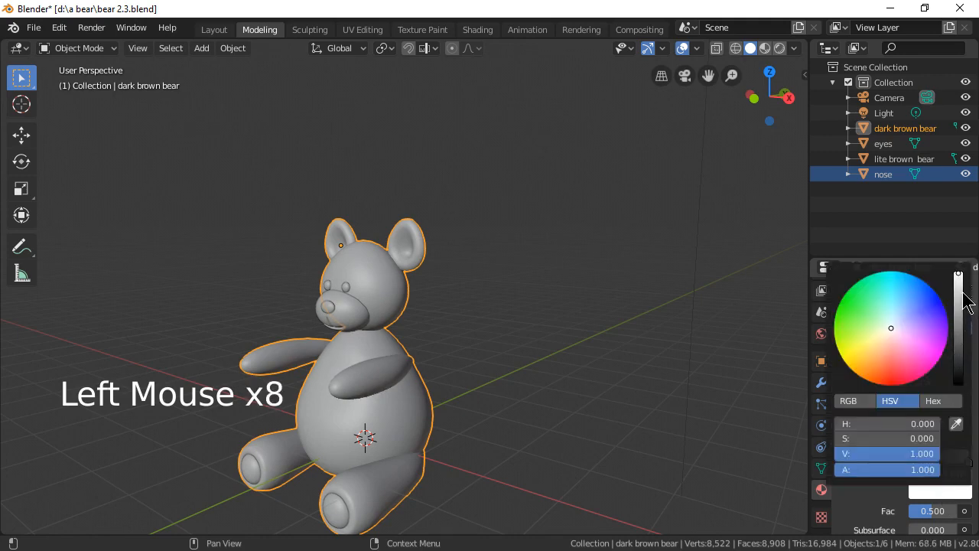
{"action": "left_click_drag", "start_coordinate": [891, 327], "coordinate": [883, 361]}
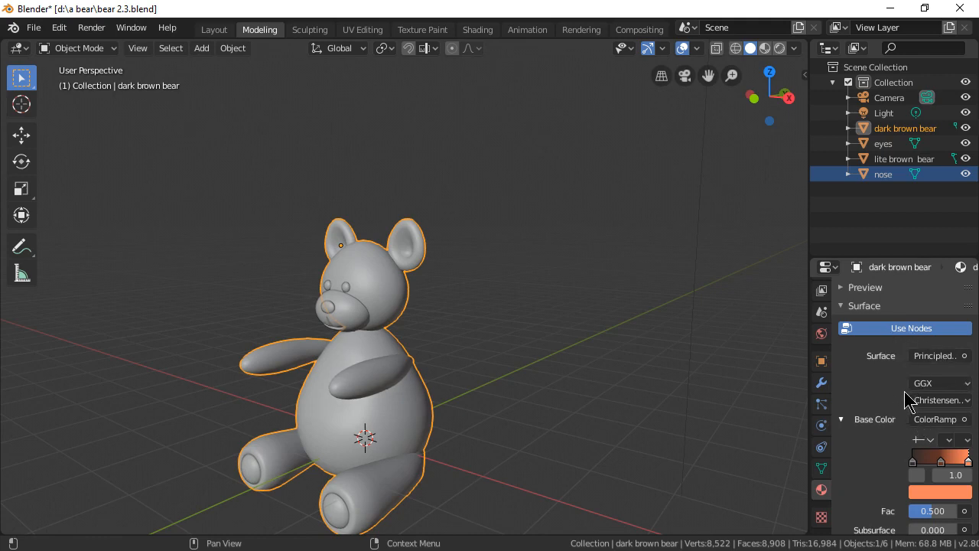
Duplicate the dark brown material on the dark brown bear object and rename the copy "lite tan".
{"action": "scroll", "coordinate": [889, 369], "scroll_direction": "up", "scroll_amount": 2}
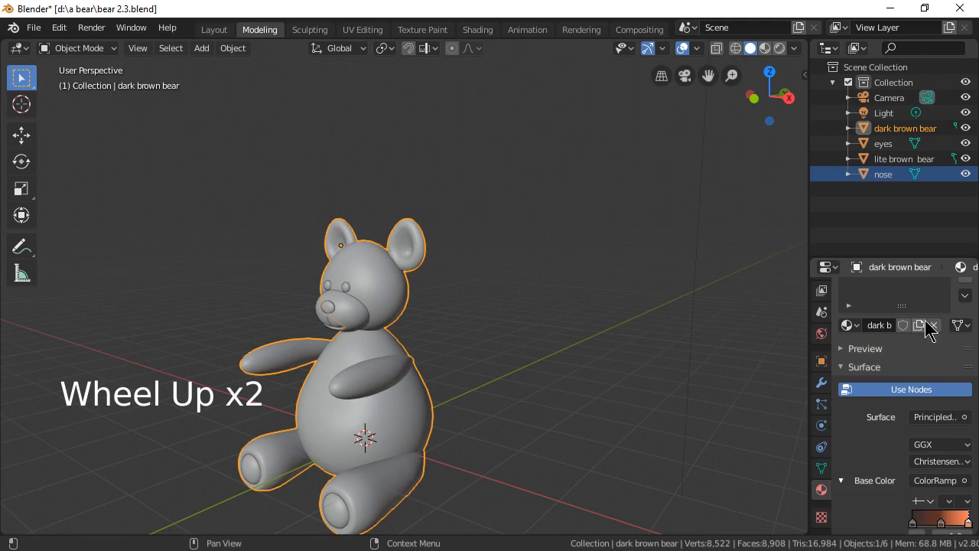
{"action": "left_click", "coordinate": [919, 326]}
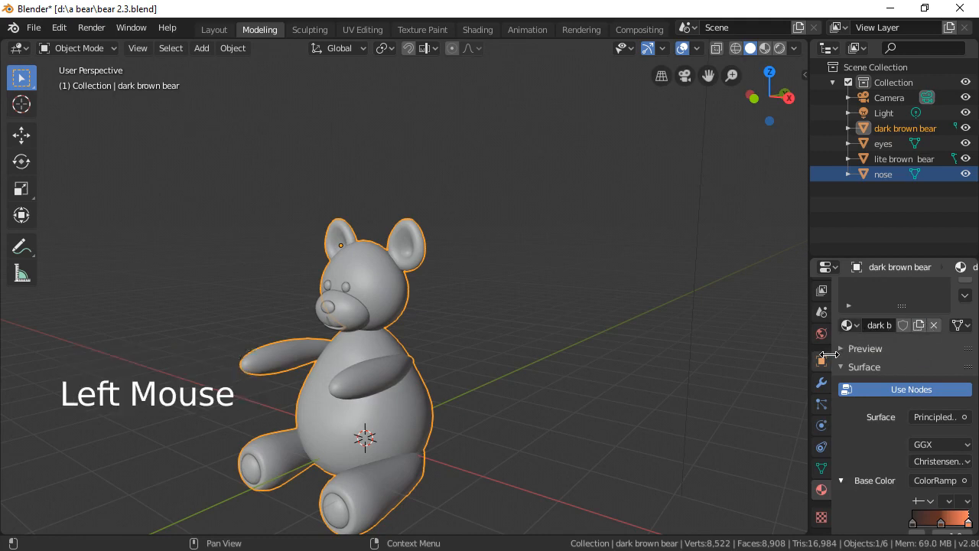
{"action": "left_click_drag", "start_coordinate": [830, 356], "coordinate": [744, 370]}
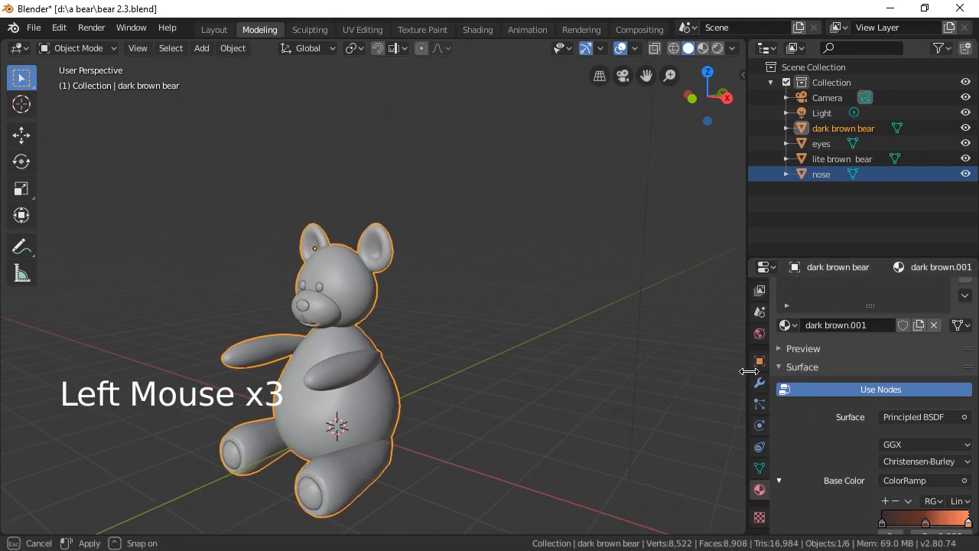
{"action": "left_click", "coordinate": [853, 325]}
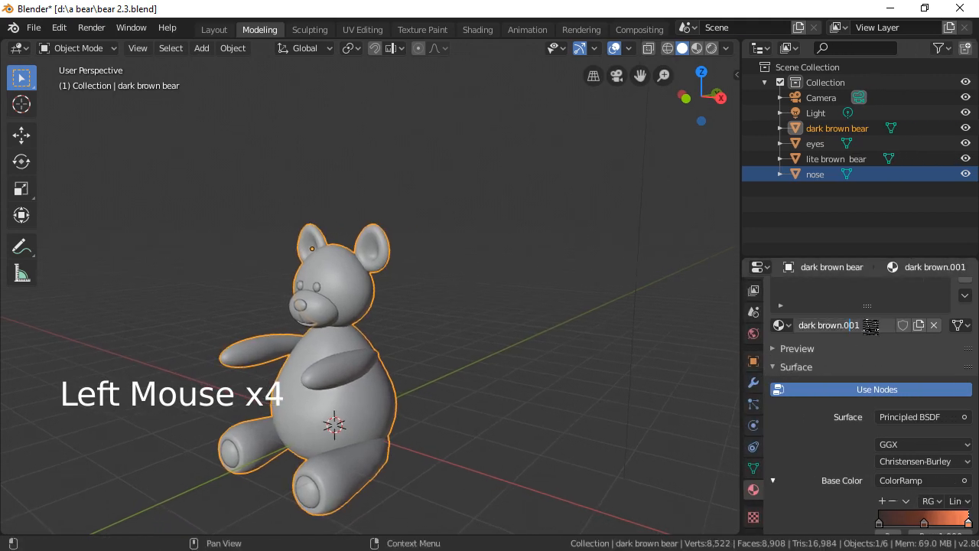
{"action": "key", "text": "BackSpace"}
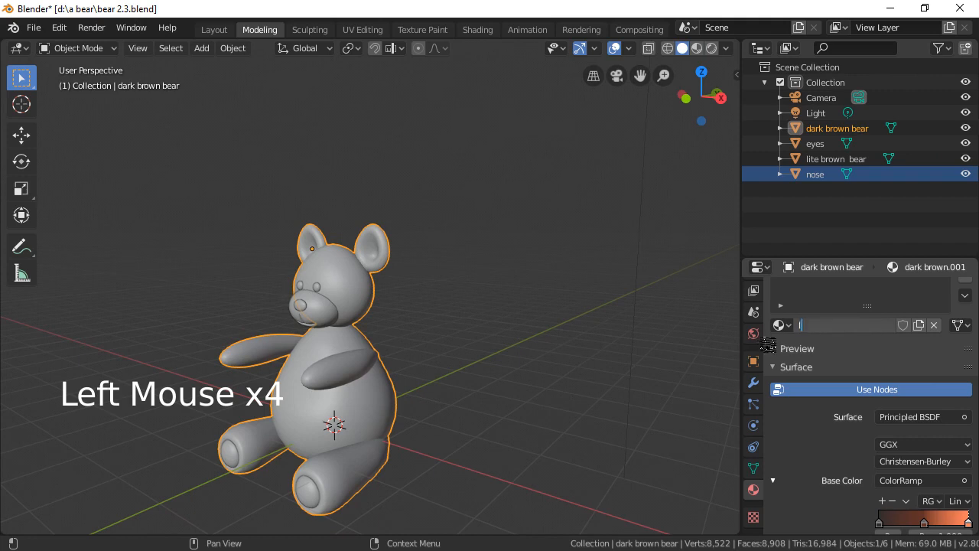
{"action": "type", "text": "lite "}
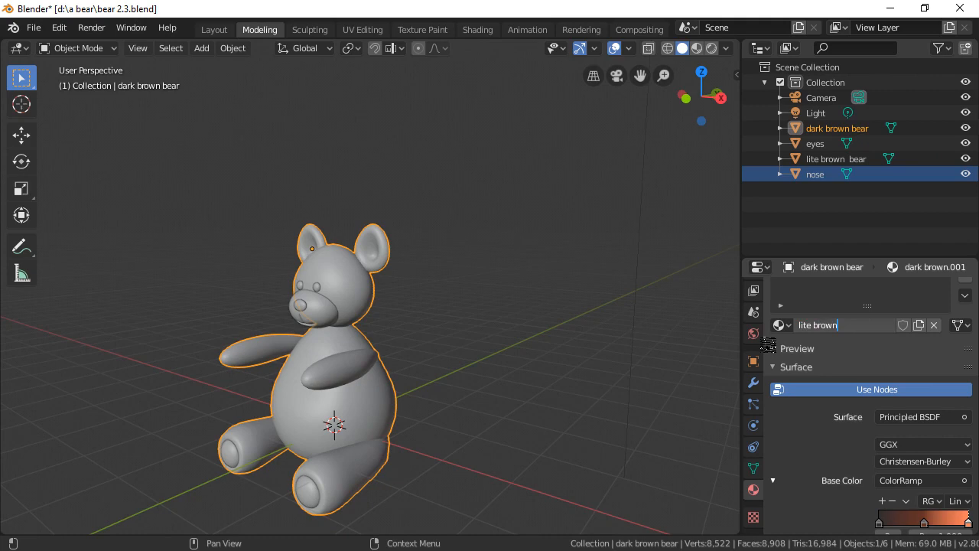
{"action": "type", "text": "brow"}
{"action": "key", "text": "BackSpace"}
{"action": "key", "text": "BackSpace"}
{"action": "key", "text": "BackSpace"}
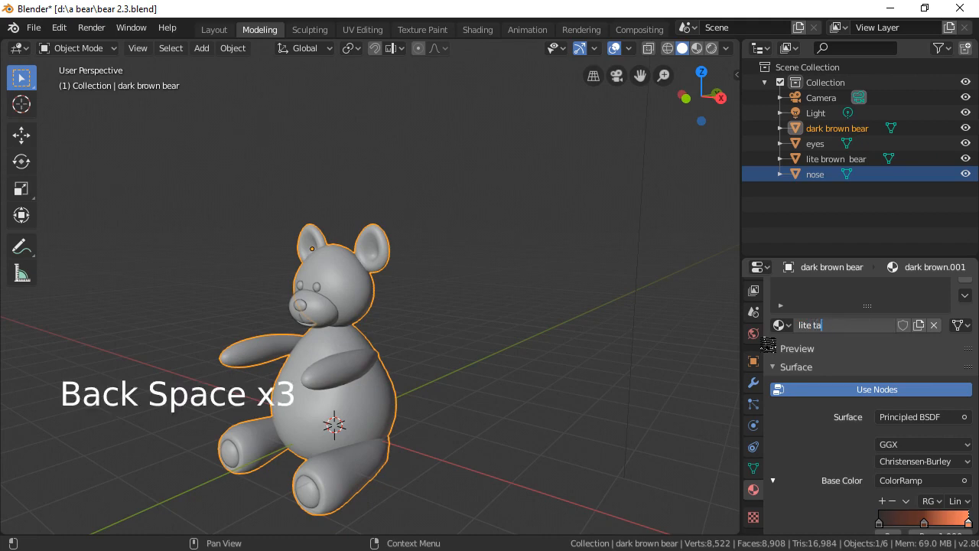
{"action": "key", "text": "Return"}
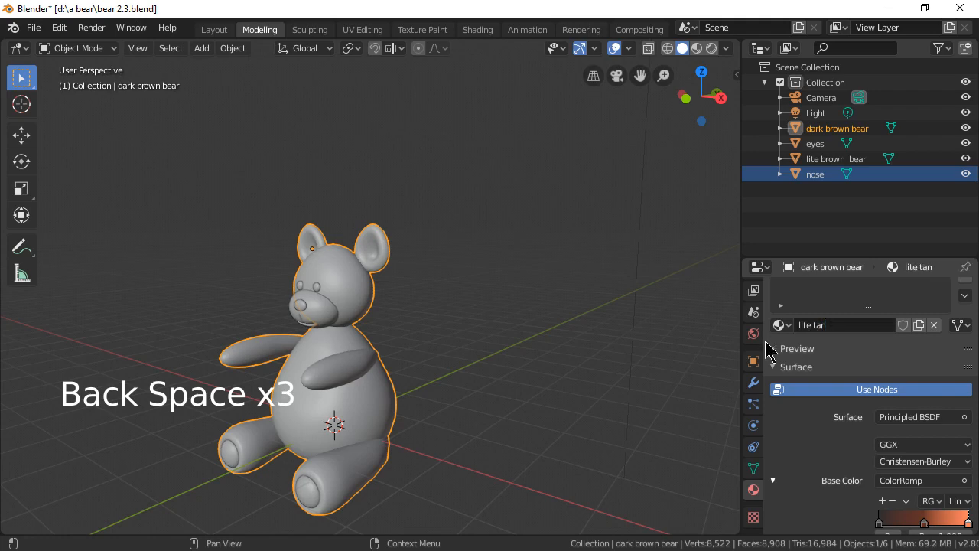
Brighten the lite tan ColorRamp's middle stop at position 0.5 to a medium orange.
{"action": "left_click", "coordinate": [925, 524]}
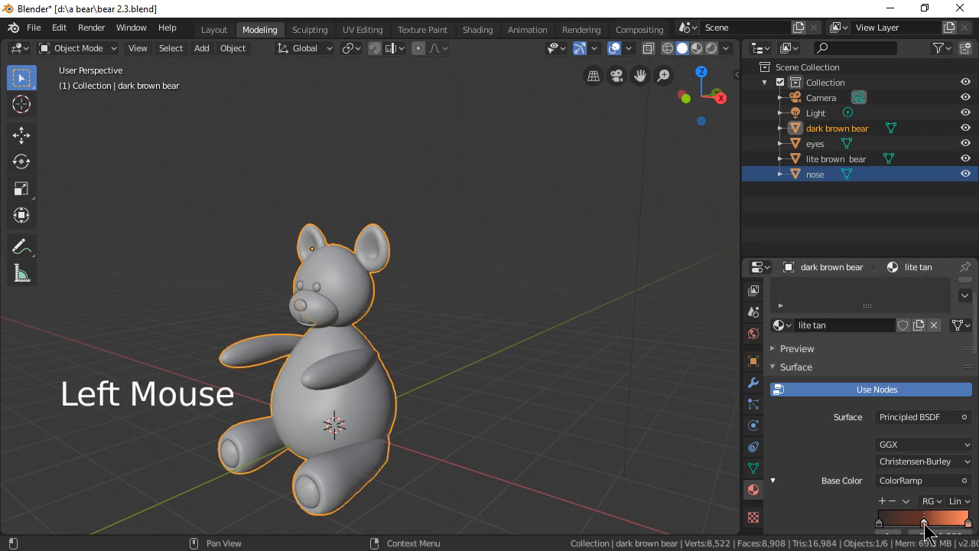
{"action": "left_click", "coordinate": [925, 525]}
{"action": "scroll", "coordinate": [924, 527], "scroll_direction": "down", "scroll_amount": 3}
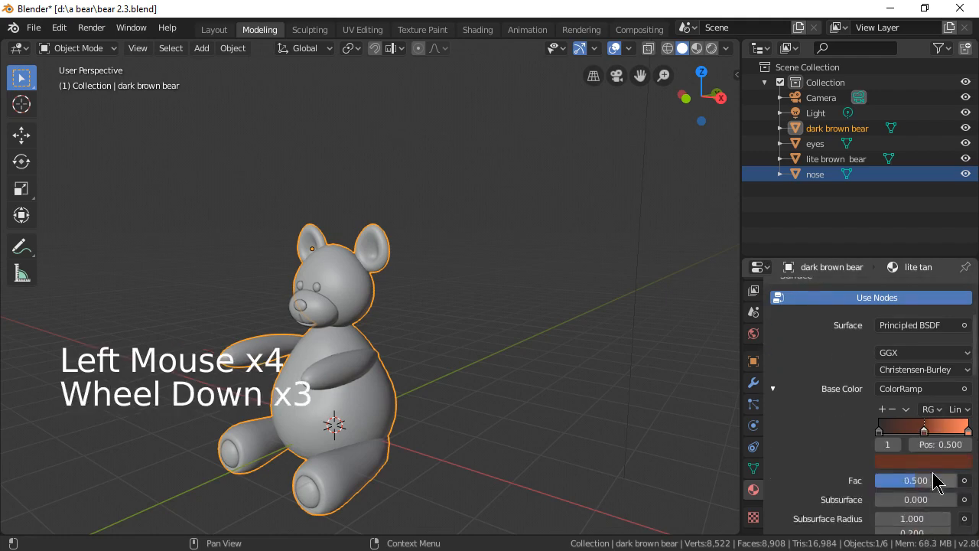
{"action": "left_click", "coordinate": [929, 459]}
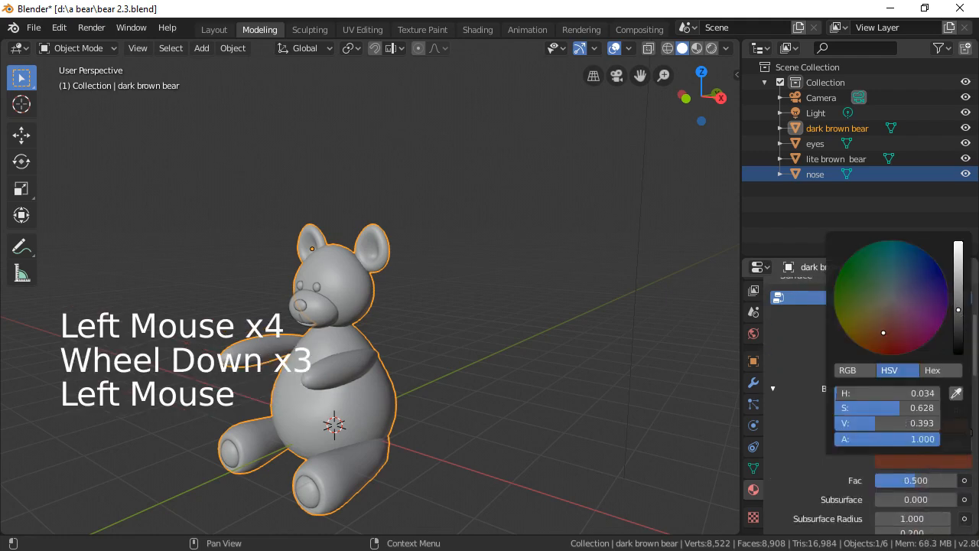
{"action": "left_click_drag", "start_coordinate": [959, 309], "coordinate": [958, 254]}
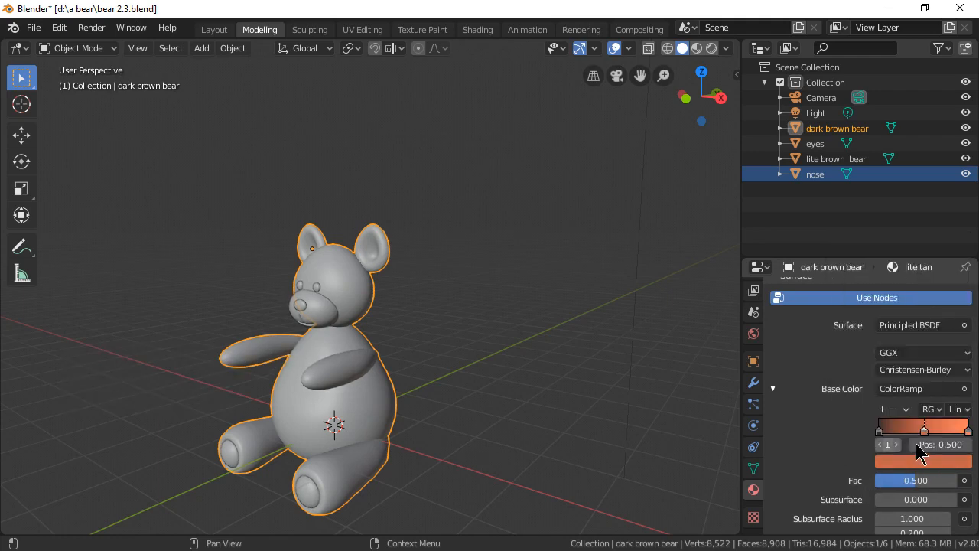
Color the lite tan ColorRamp stop at position 1.0 a pale pink, with hue about 0.991 and saturation about 0.240.
{"action": "left_click", "coordinate": [969, 432]}
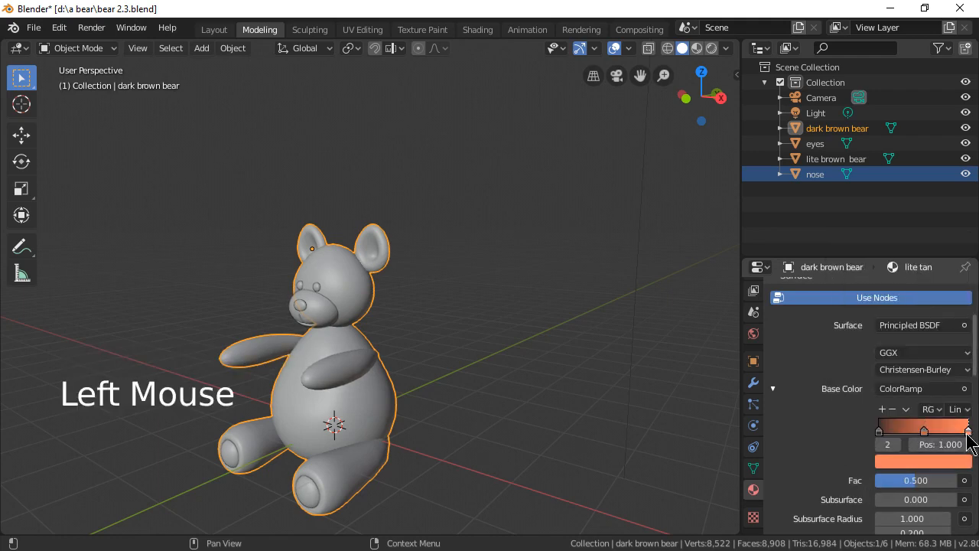
{"action": "left_click", "coordinate": [969, 432]}
{"action": "left_click", "coordinate": [969, 432]}
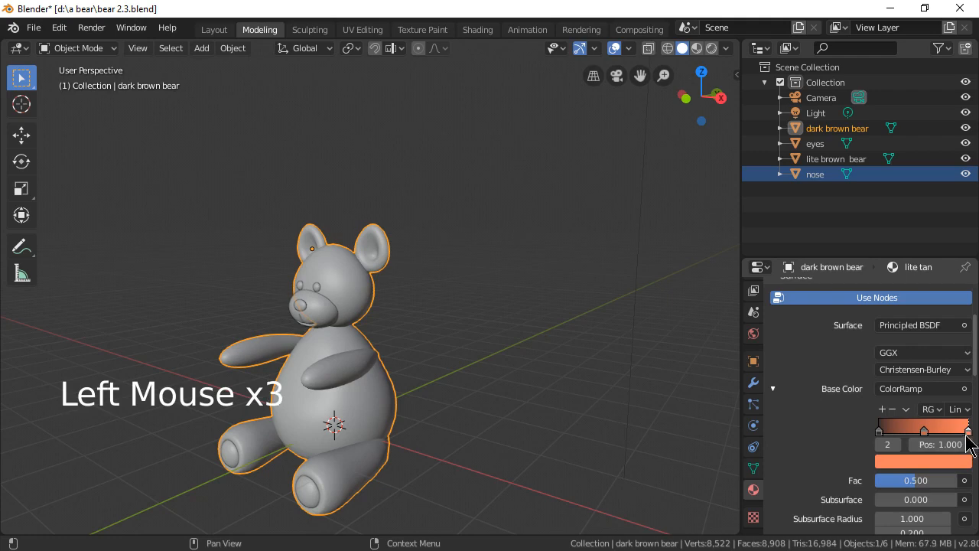
{"action": "left_click", "coordinate": [941, 462]}
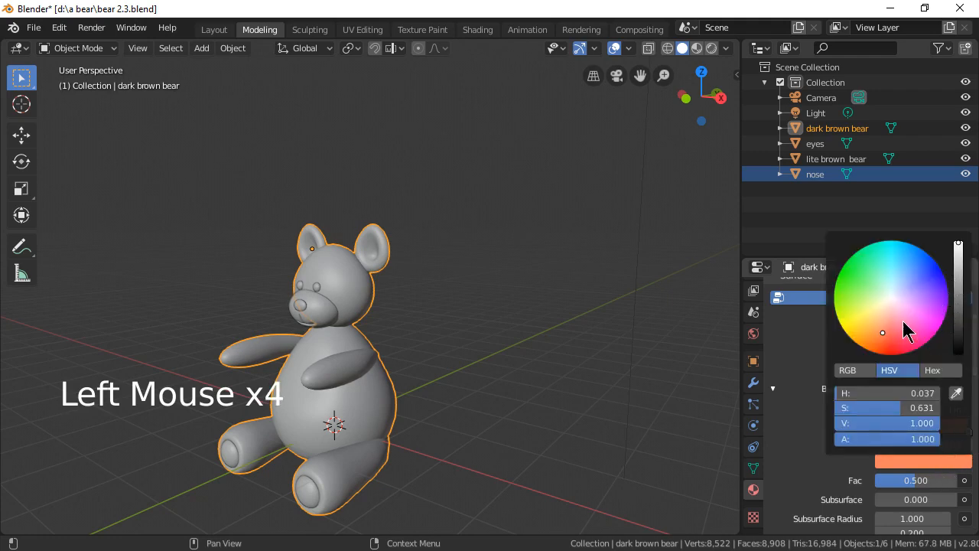
{"action": "left_click_drag", "start_coordinate": [881, 335], "coordinate": [892, 310]}
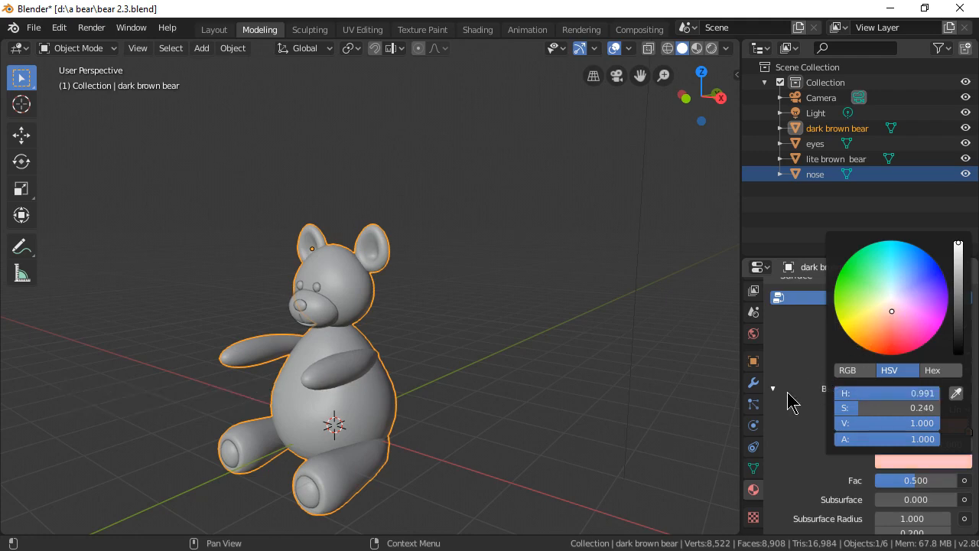
{"action": "left_click", "coordinate": [633, 442]}
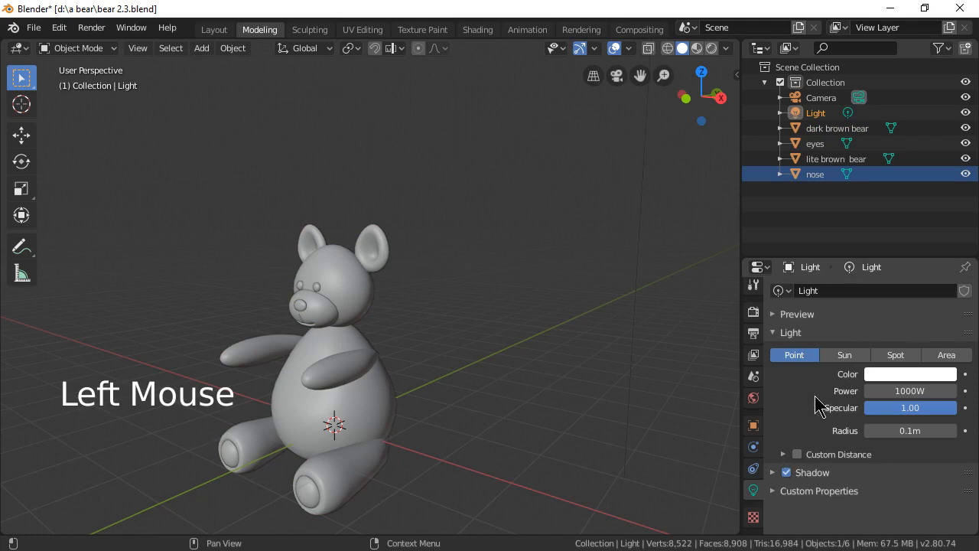
{"action": "scroll", "coordinate": [812, 321], "scroll_direction": "up", "scroll_amount": 3}
{"action": "left_click", "coordinate": [888, 318]}
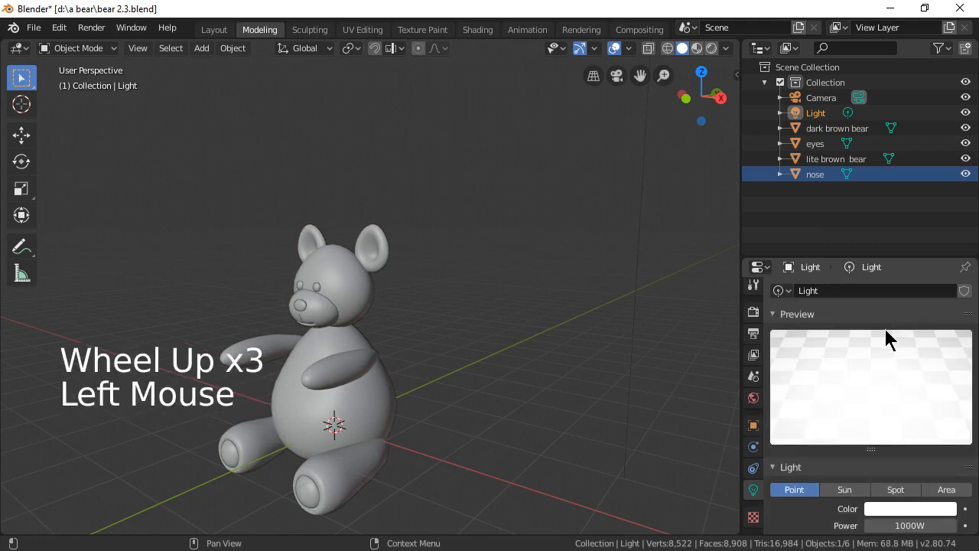
{"action": "scroll", "coordinate": [872, 330], "scroll_direction": "up", "scroll_amount": 4}
{"action": "scroll", "coordinate": [870, 329], "scroll_direction": "down", "scroll_amount": 4}
{"action": "scroll", "coordinate": [875, 366], "scroll_direction": "up", "scroll_amount": 5}
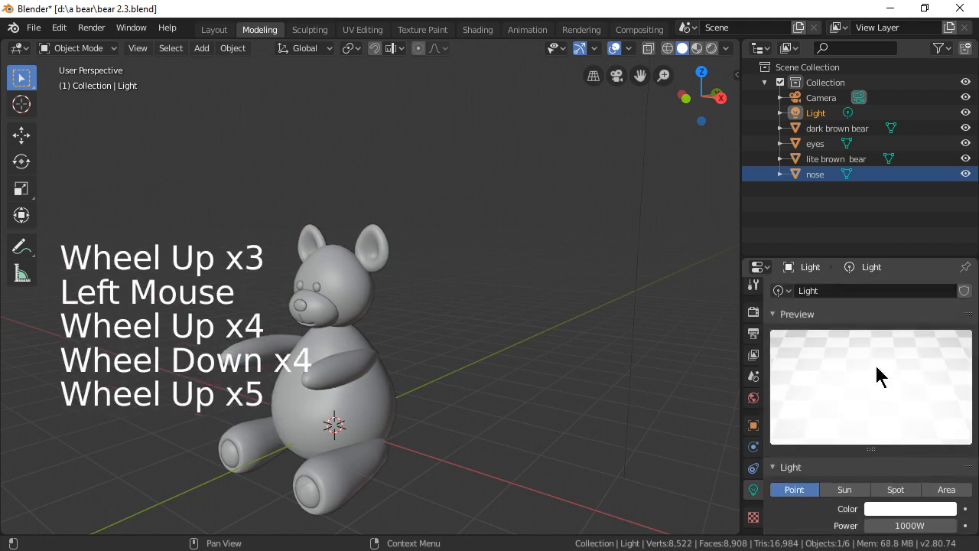
{"action": "scroll", "coordinate": [877, 386], "scroll_direction": "down", "scroll_amount": 7}
{"action": "scroll", "coordinate": [902, 447], "scroll_direction": "down", "scroll_amount": 4}
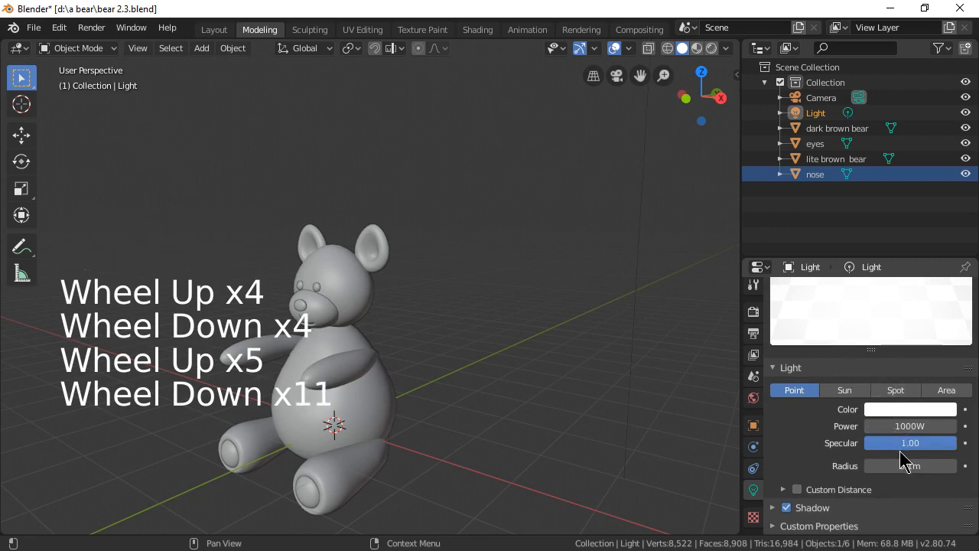
{"action": "scroll", "coordinate": [903, 459], "scroll_direction": "up", "scroll_amount": 9}
{"action": "scroll", "coordinate": [868, 455], "scroll_direction": "down", "scroll_amount": 5}
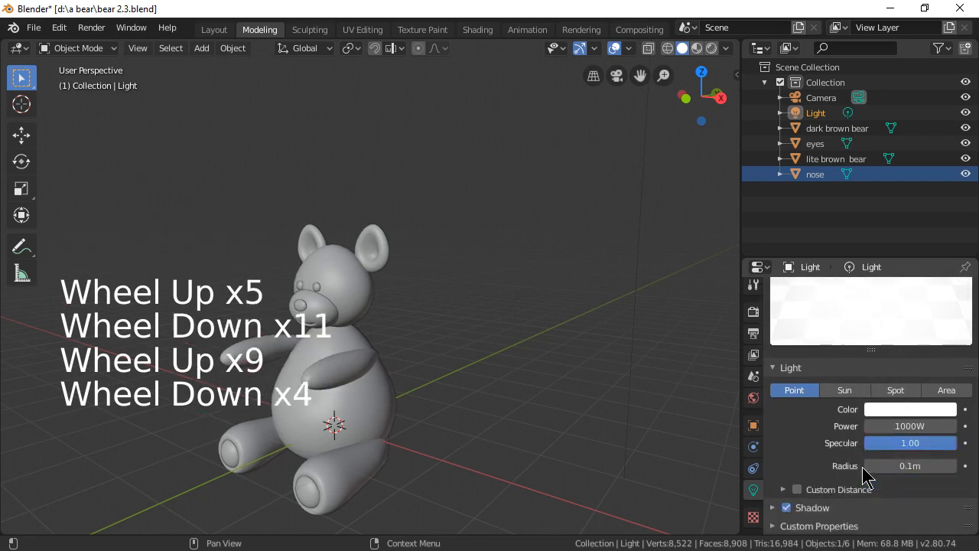
{"action": "scroll", "coordinate": [753, 519], "scroll_direction": "down", "scroll_amount": 5}
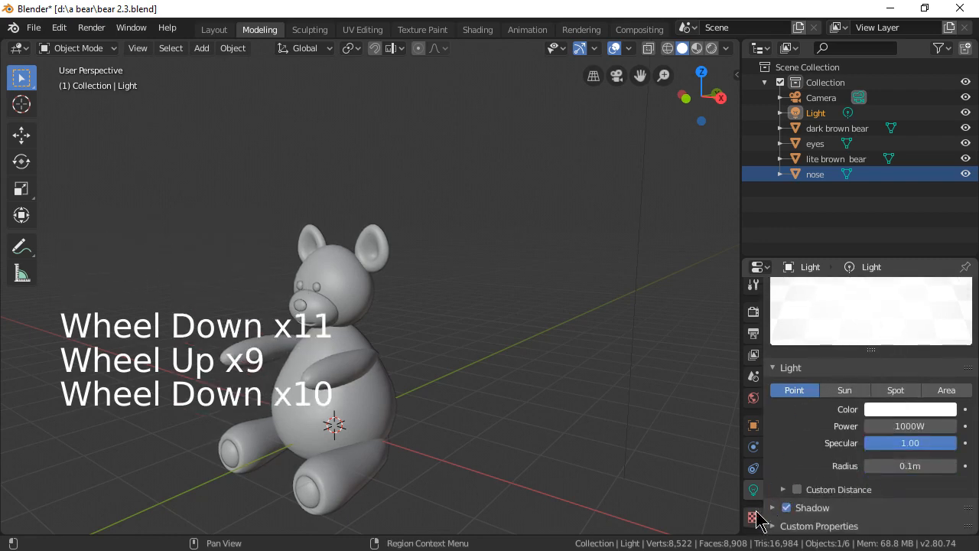
{"action": "left_click", "coordinate": [701, 501]}
{"action": "scroll", "coordinate": [754, 515], "scroll_direction": "down", "scroll_amount": 4}
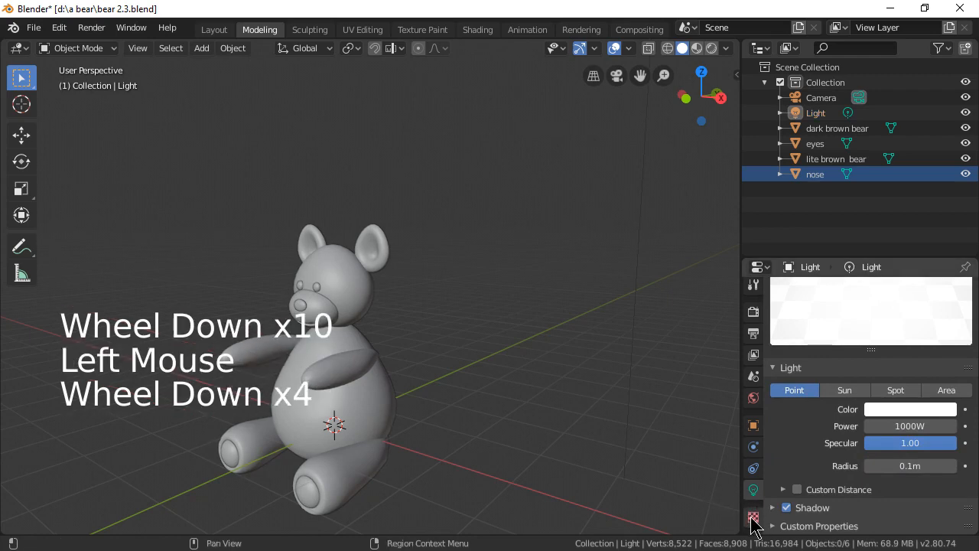
{"action": "left_click", "coordinate": [753, 519]}
{"action": "scroll", "coordinate": [753, 521], "scroll_direction": "down", "scroll_amount": 5}
{"action": "scroll", "coordinate": [753, 520], "scroll_direction": "up", "scroll_amount": 4}
{"action": "scroll", "coordinate": [753, 520], "scroll_direction": "down", "scroll_amount": 3}
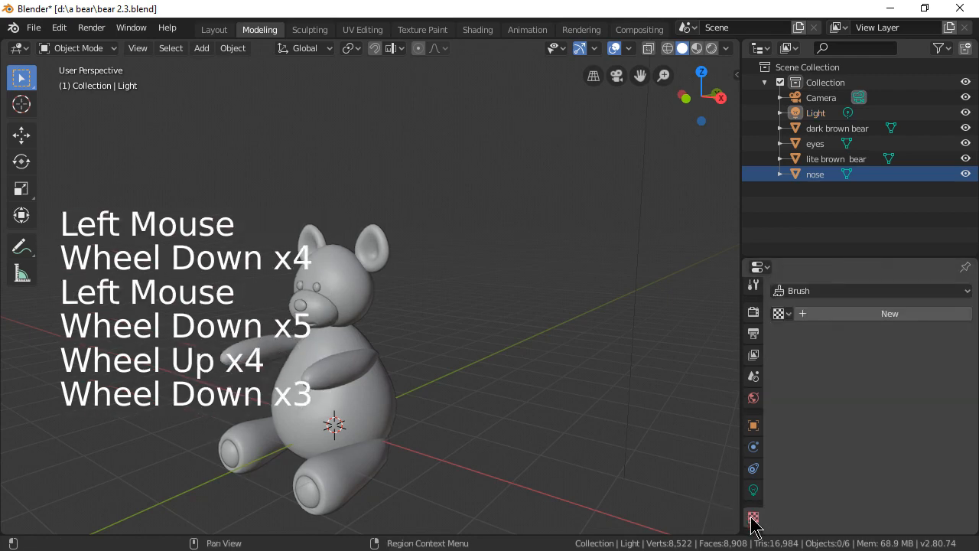
{"action": "scroll", "coordinate": [753, 520], "scroll_direction": "down", "scroll_amount": 6}
{"action": "scroll", "coordinate": [753, 520], "scroll_direction": "up", "scroll_amount": 5}
{"action": "scroll", "coordinate": [753, 520], "scroll_direction": "down", "scroll_amount": 3}
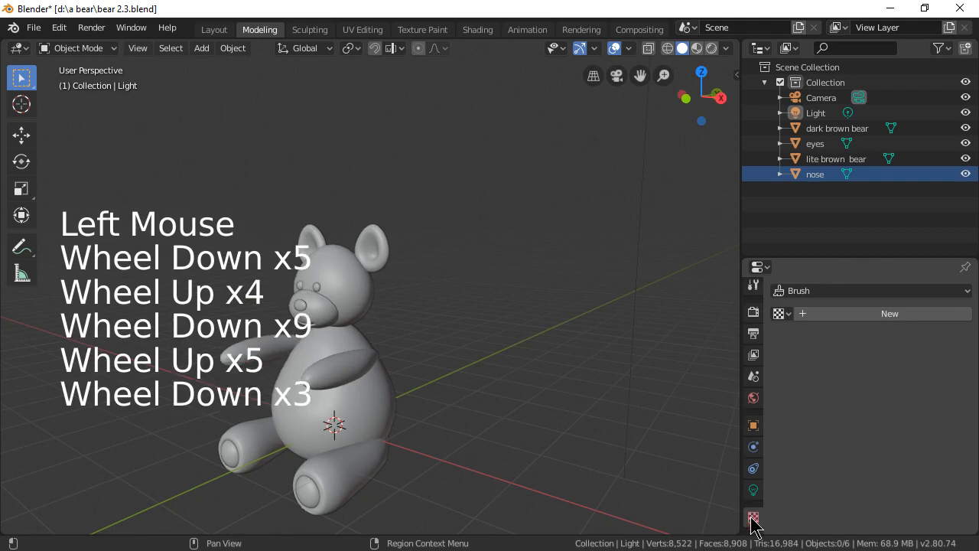
Assign the existing dark brown material back to the dark brown bear object and show the viewport in material preview shading.
{"action": "left_click", "coordinate": [378, 411]}
{"action": "scroll", "coordinate": [763, 497], "scroll_direction": "down", "scroll_amount": 4}
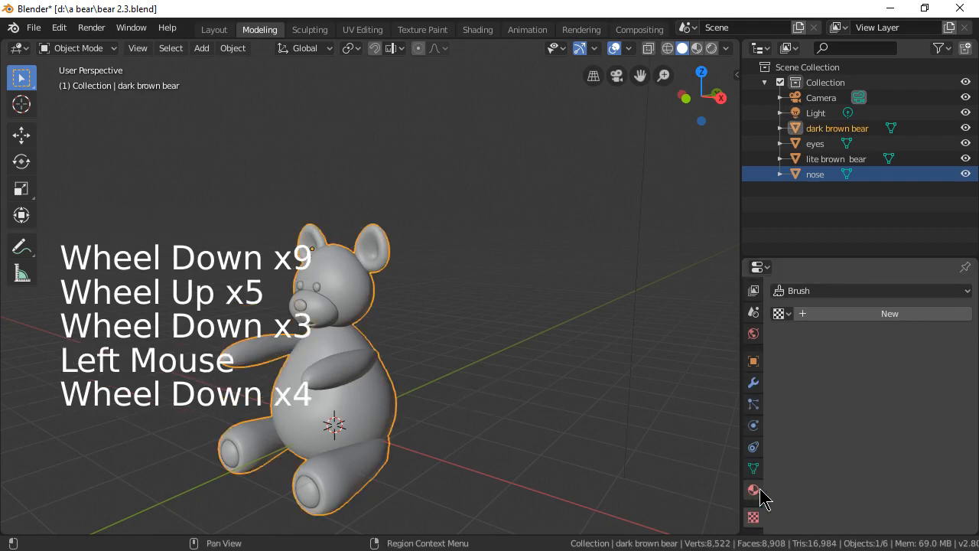
{"action": "scroll", "coordinate": [763, 497], "scroll_direction": "down", "scroll_amount": 5}
{"action": "left_click", "coordinate": [754, 490]}
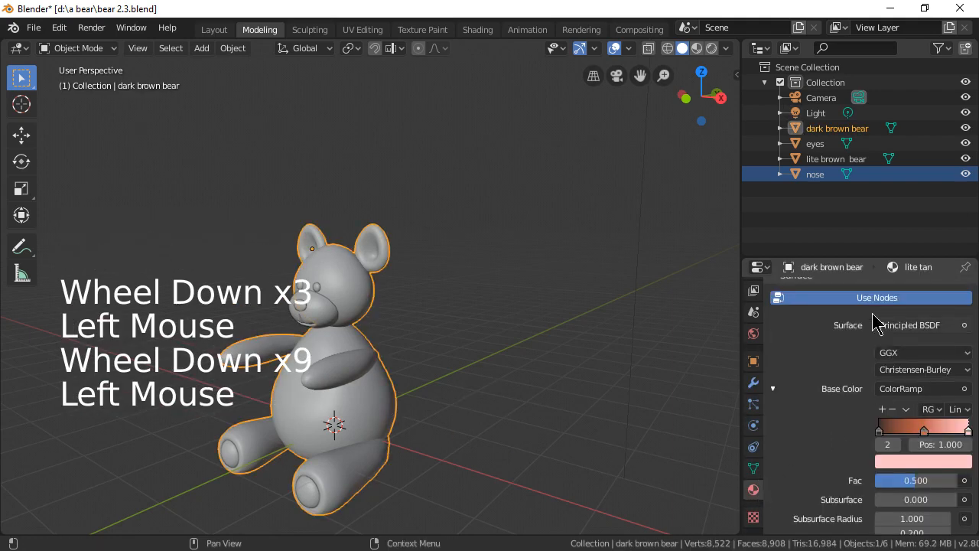
{"action": "scroll", "coordinate": [796, 300], "scroll_direction": "up", "scroll_amount": 4}
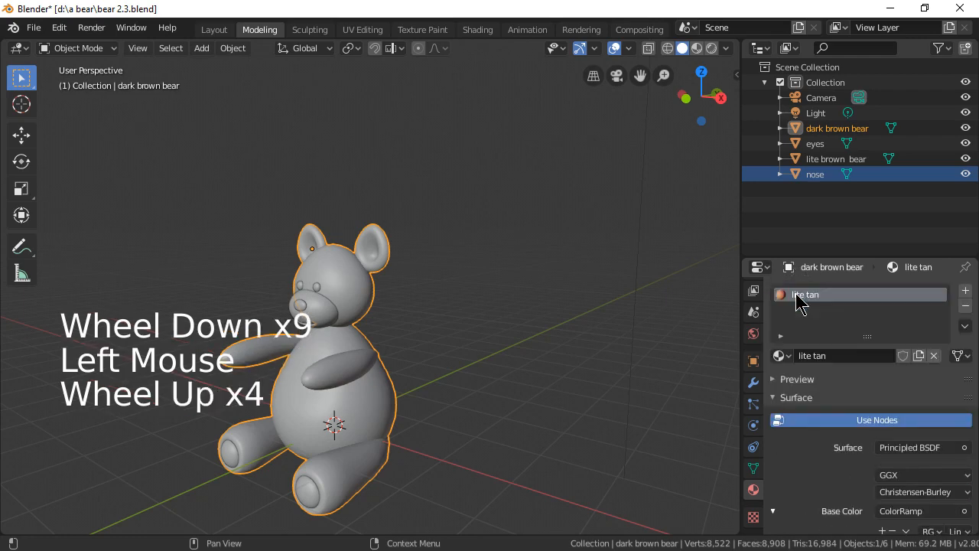
{"action": "scroll", "coordinate": [795, 300], "scroll_direction": "up", "scroll_amount": 4}
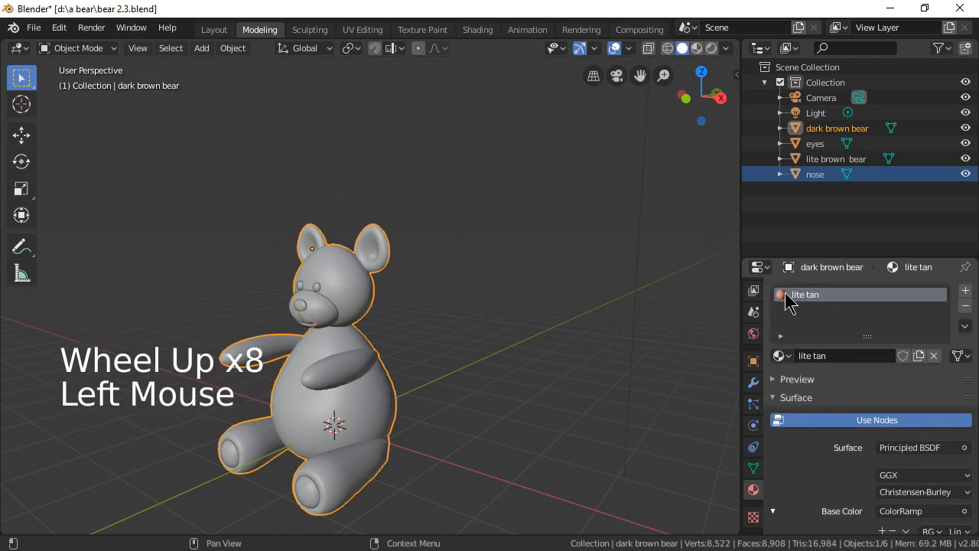
{"action": "left_click", "coordinate": [779, 355]}
{"action": "left_click", "coordinate": [779, 355]}
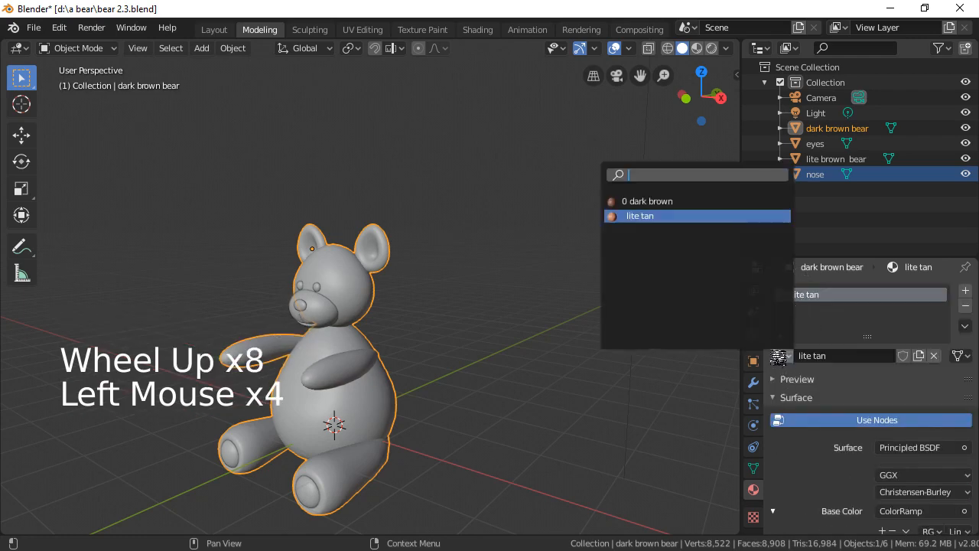
{"action": "left_click", "coordinate": [658, 204]}
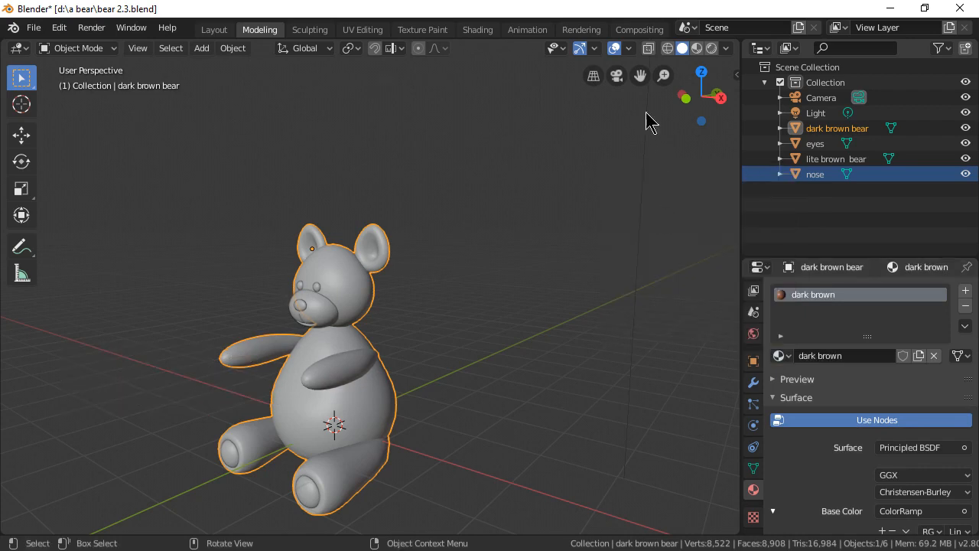
{"action": "left_click", "coordinate": [697, 49]}
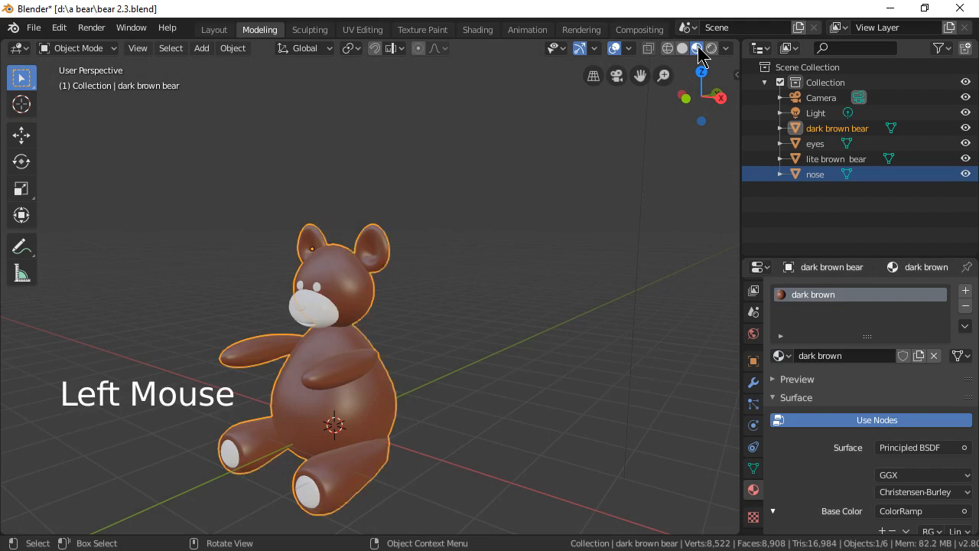
Assign the existing lite tan material to the lite brown bear object, covering the muzzle and foot pads.
{"action": "left_click", "coordinate": [314, 314]}
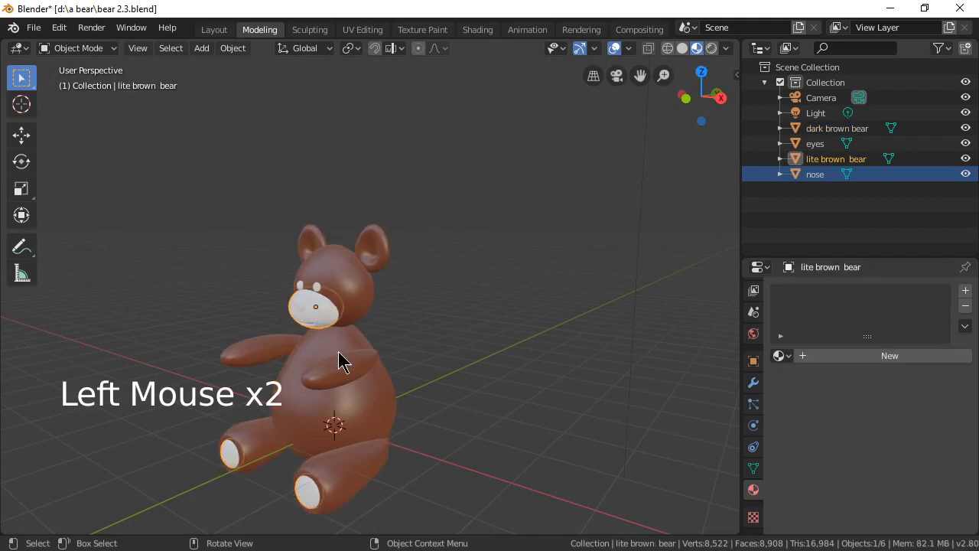
{"action": "left_click", "coordinate": [779, 356]}
{"action": "left_click", "coordinate": [645, 216]}
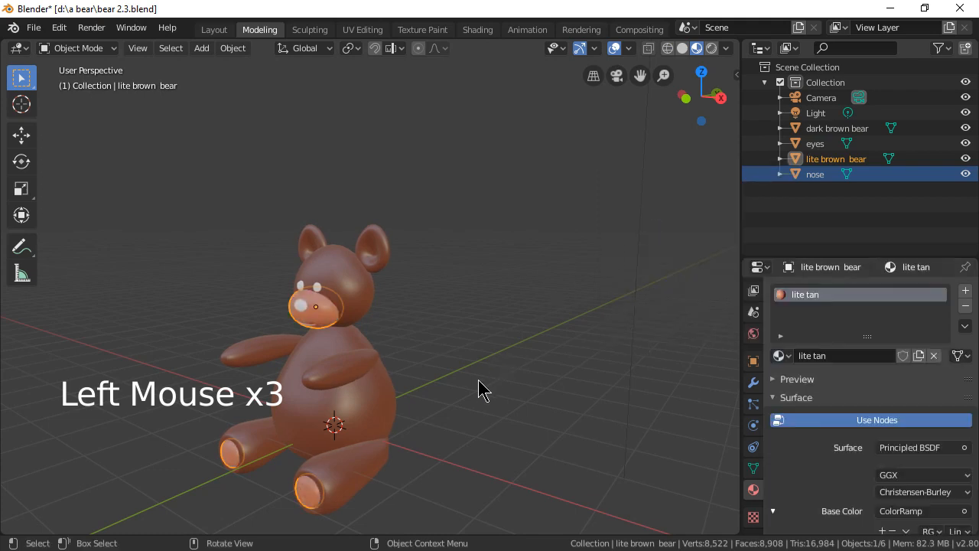
{"action": "scroll", "coordinate": [472, 425], "scroll_direction": "up", "scroll_amount": 2}
{"action": "middle_click_drag", "start_coordinate": [472, 426], "coordinate": [424, 352]}
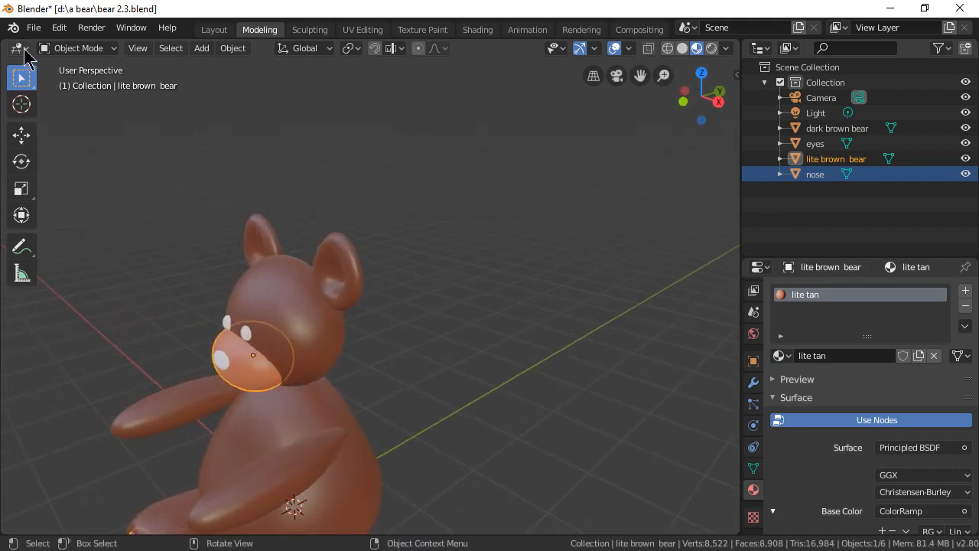
Save the file as a new incremental version named bear 2.4.blend in the same folder.
{"action": "left_click", "coordinate": [36, 29]}
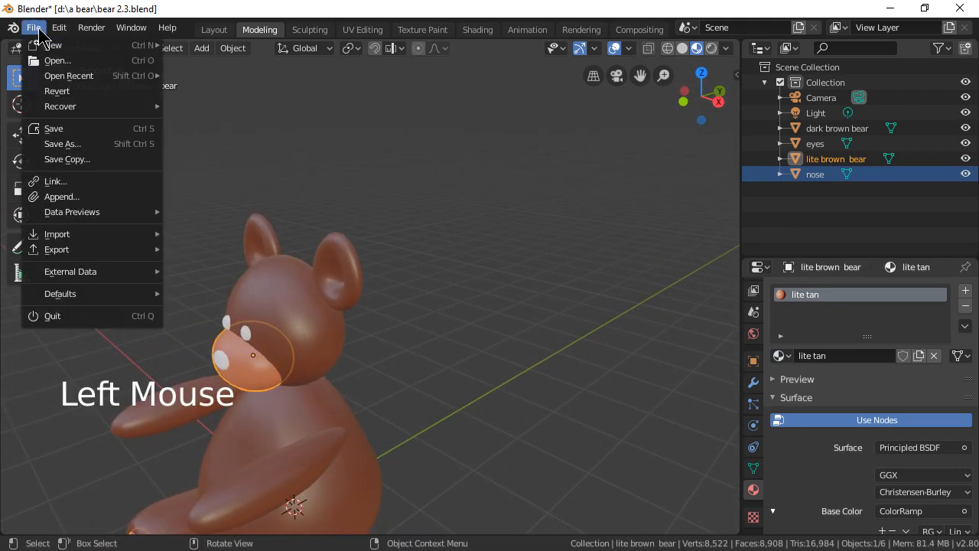
{"action": "left_click", "coordinate": [86, 144]}
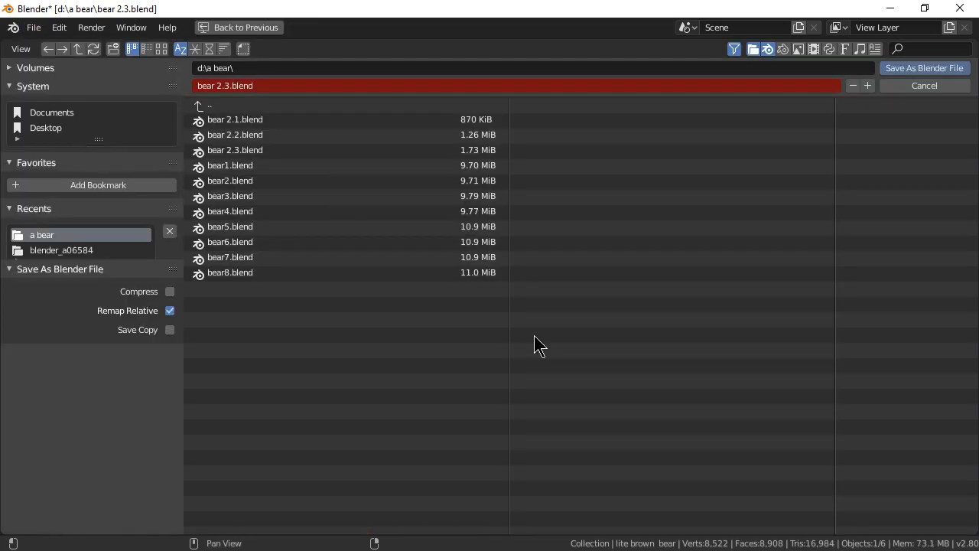
{"action": "key", "text": "KP_Add"}
{"action": "key", "text": "KP_Enter"}
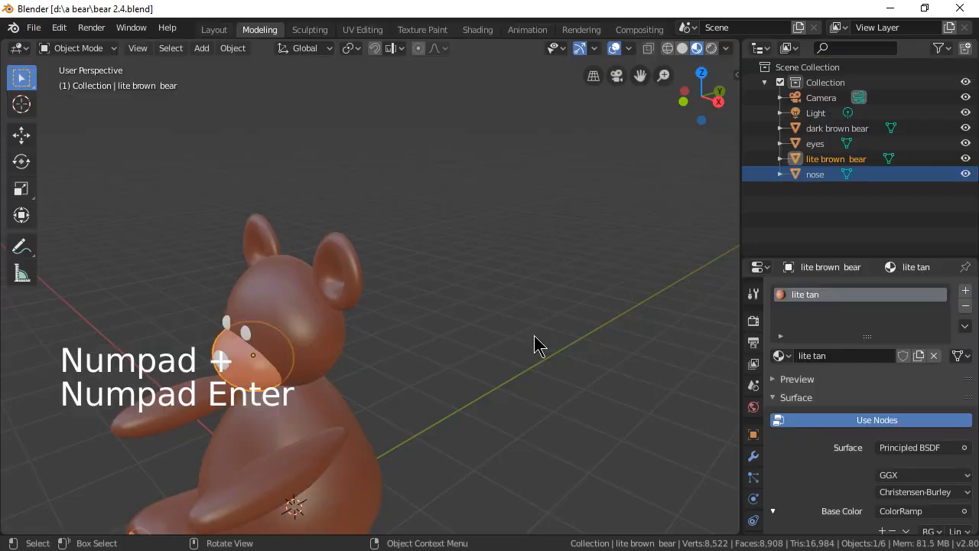
Examine the bear's muzzle, body and foot pads from several angles, keeping the lite brown bear object selected.
{"action": "scroll", "coordinate": [387, 281], "scroll_direction": "down", "scroll_amount": 3}
{"action": "scroll", "coordinate": [452, 333], "scroll_direction": "up", "scroll_amount": 2}
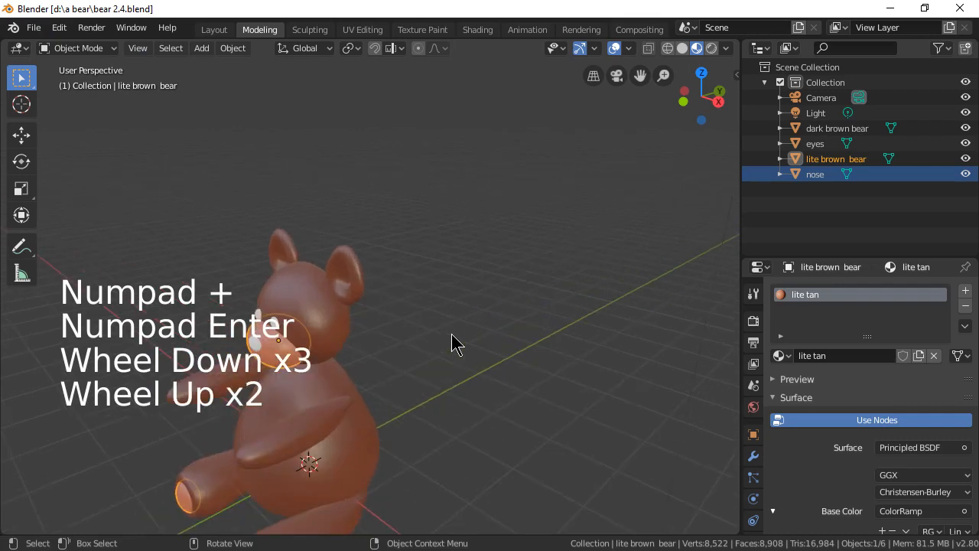
{"action": "middle_click_drag", "start_coordinate": [451, 334], "coordinate": [482, 303]}
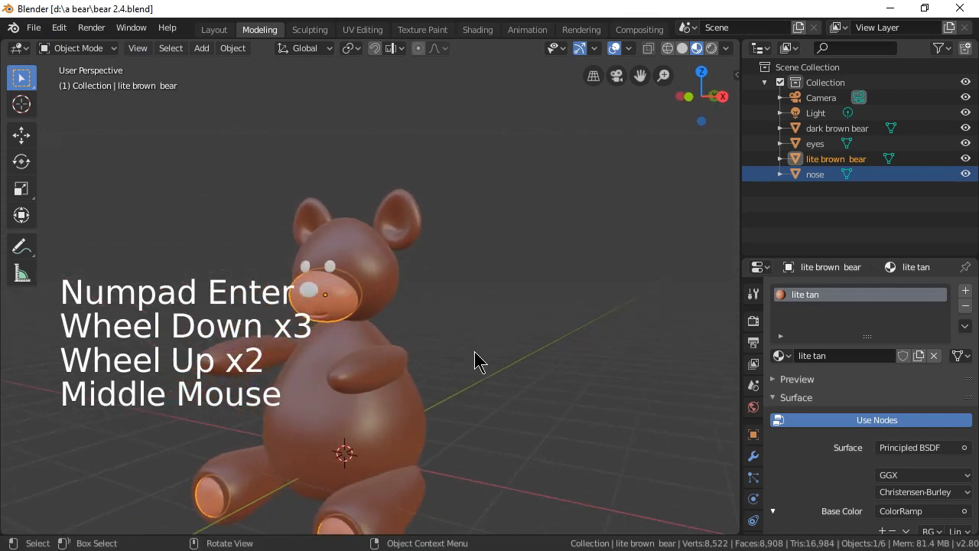
{"action": "scroll", "coordinate": [459, 380], "scroll_direction": "up", "scroll_amount": 2}
{"action": "mouse_move", "coordinate": [457, 382]}
{"action": "middle_mouse_down"}
{"action": "mouse_move", "coordinate": [439, 380]}
{"action": "mouse_move", "coordinate": [437, 362]}
{"action": "mouse_move", "coordinate": [451, 394]}
{"action": "middle_mouse_up"}
{"action": "scroll", "coordinate": [440, 363], "scroll_direction": "down", "scroll_amount": 1}
{"action": "scroll", "coordinate": [441, 365], "scroll_direction": "down", "scroll_amount": 2}
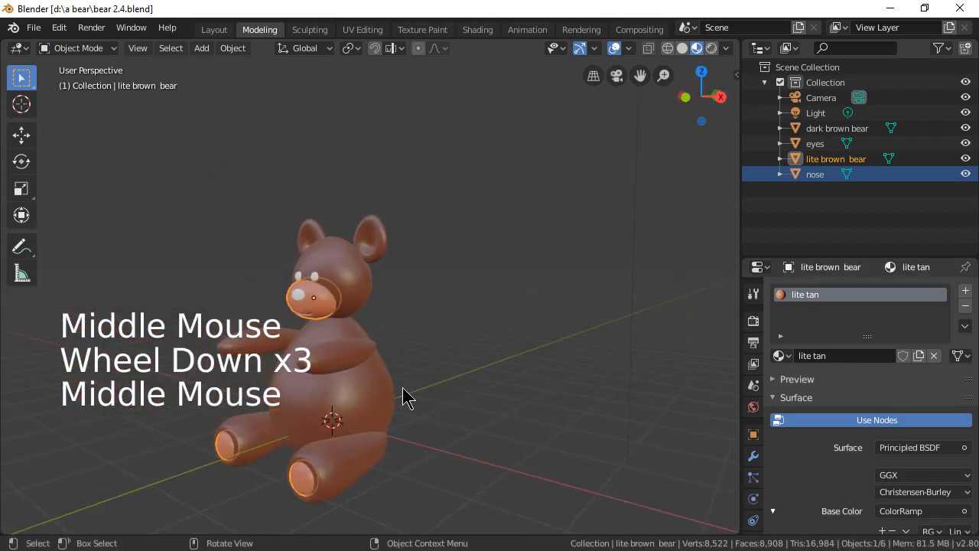
{"action": "left_click", "coordinate": [319, 308]}
{"action": "left_click", "coordinate": [306, 475]}
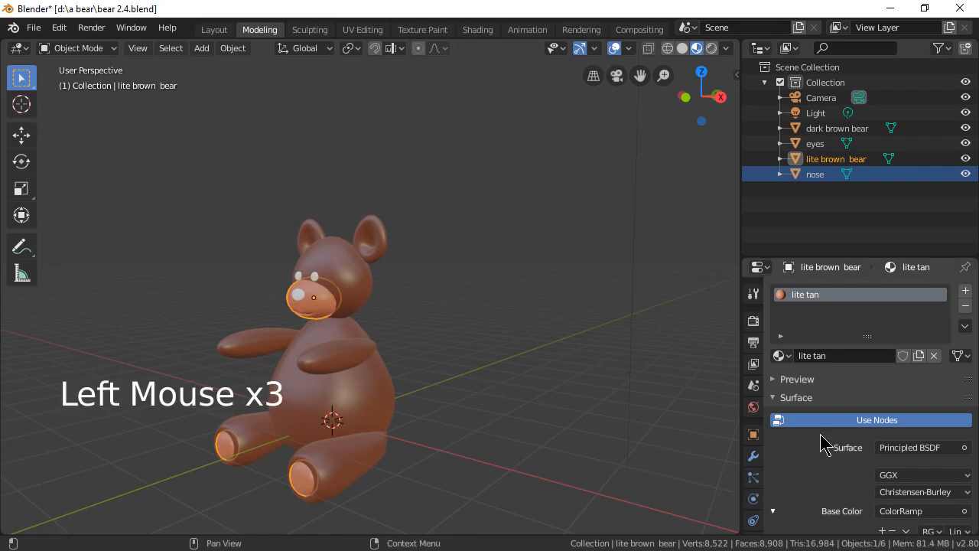
Try a Hair particle system with Advanced options on the lite brown bear object, inspect the hair, and remove the system.
{"action": "left_click", "coordinate": [753, 477]}
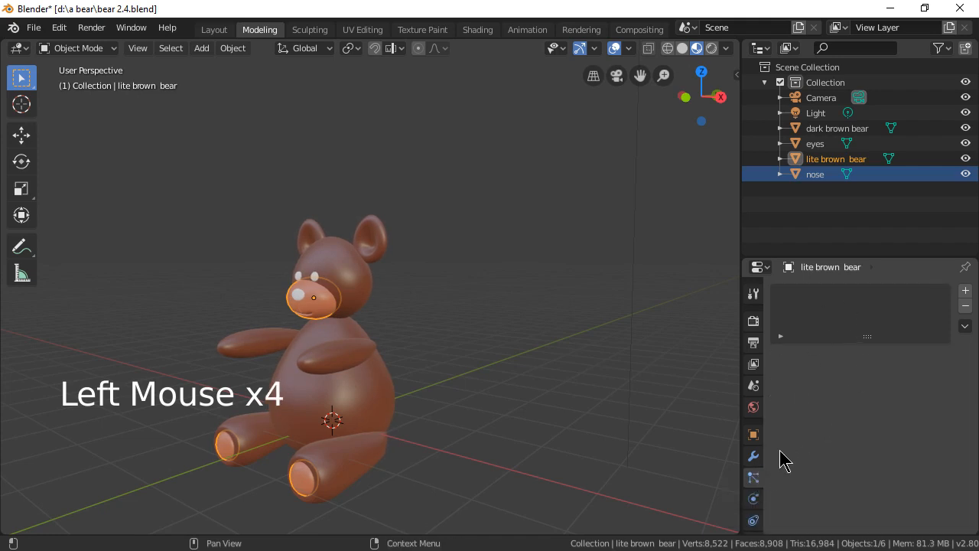
{"action": "left_click", "coordinate": [965, 292]}
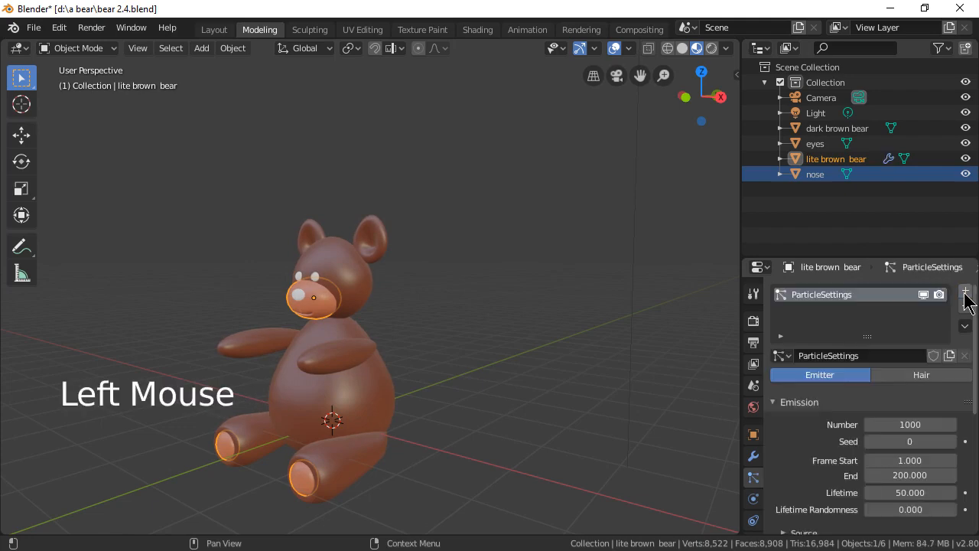
{"action": "left_click", "coordinate": [915, 375]}
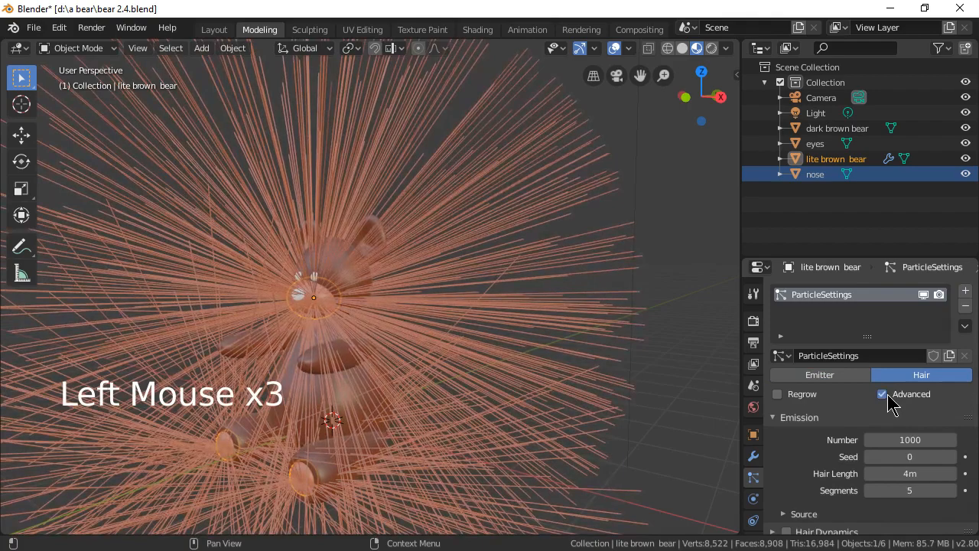
{"action": "scroll", "coordinate": [513, 410], "scroll_direction": "down", "scroll_amount": 2}
{"action": "middle_click_drag", "start_coordinate": [513, 409], "coordinate": [474, 413]}
{"action": "scroll", "coordinate": [401, 402], "scroll_direction": "up", "scroll_amount": 2}
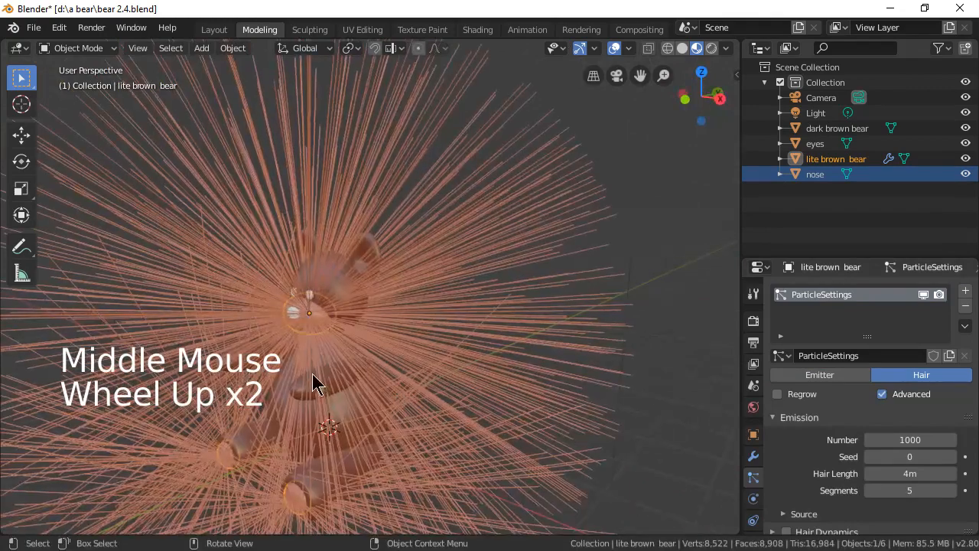
{"action": "scroll", "coordinate": [459, 345], "scroll_direction": "down", "scroll_amount": 1}
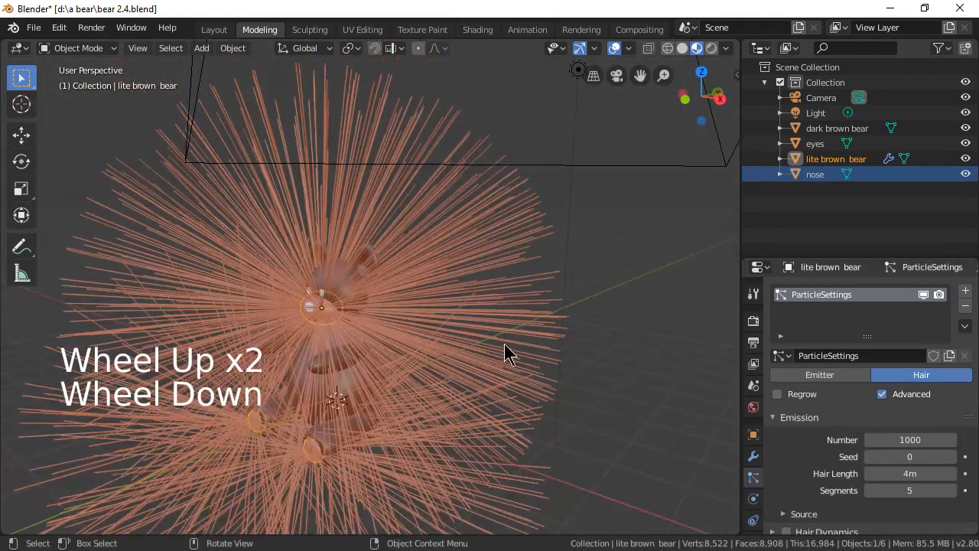
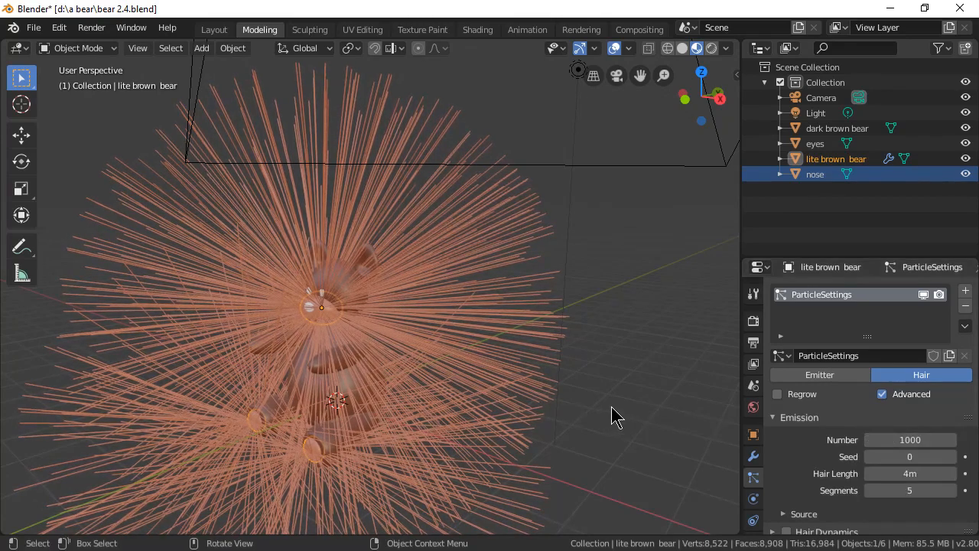
{"action": "left_click", "coordinate": [966, 306]}
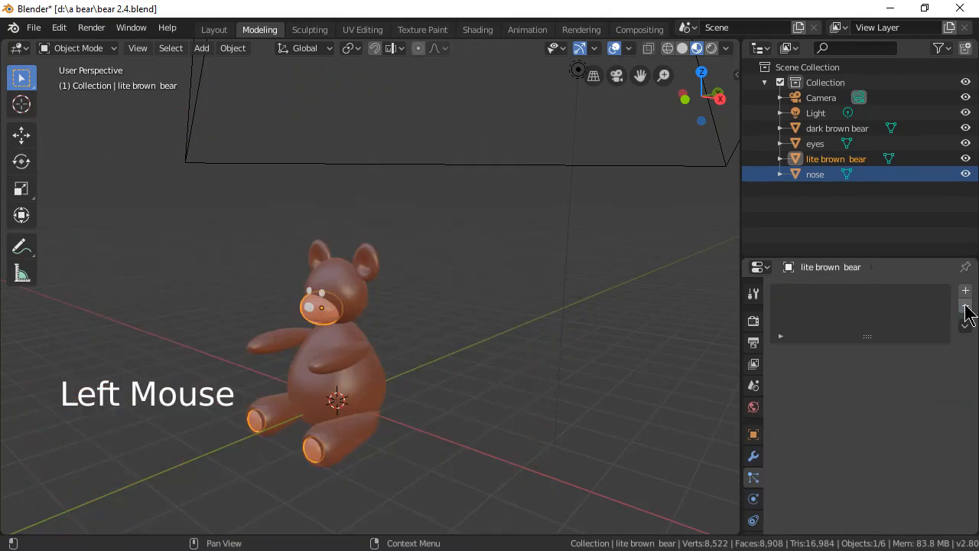
Add a Subdivision Surface modifier to the lite brown bear object and set its render subdivisions to 1.
{"action": "scroll", "coordinate": [273, 433], "scroll_direction": "up", "scroll_amount": 2}
{"action": "left_click", "coordinate": [296, 340]}
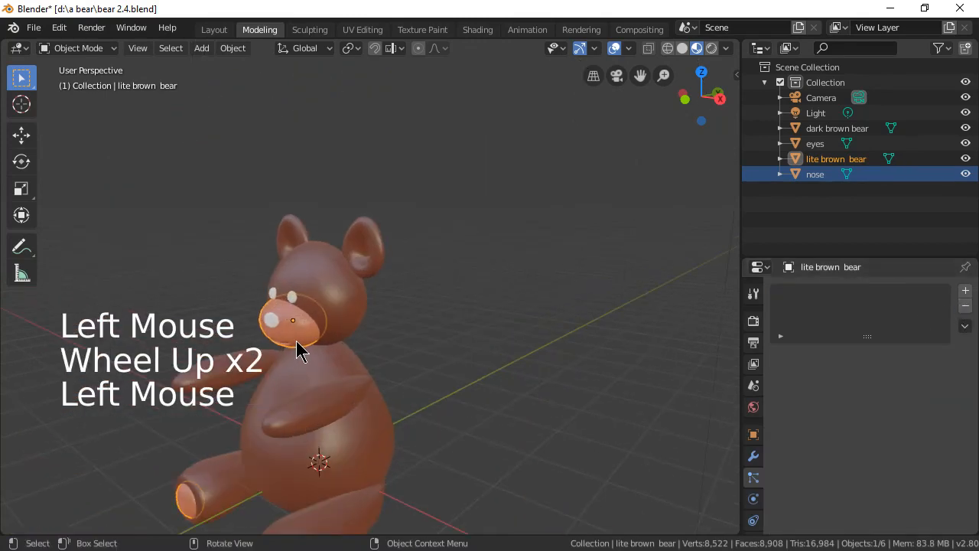
{"action": "key", "text": "Tab"}
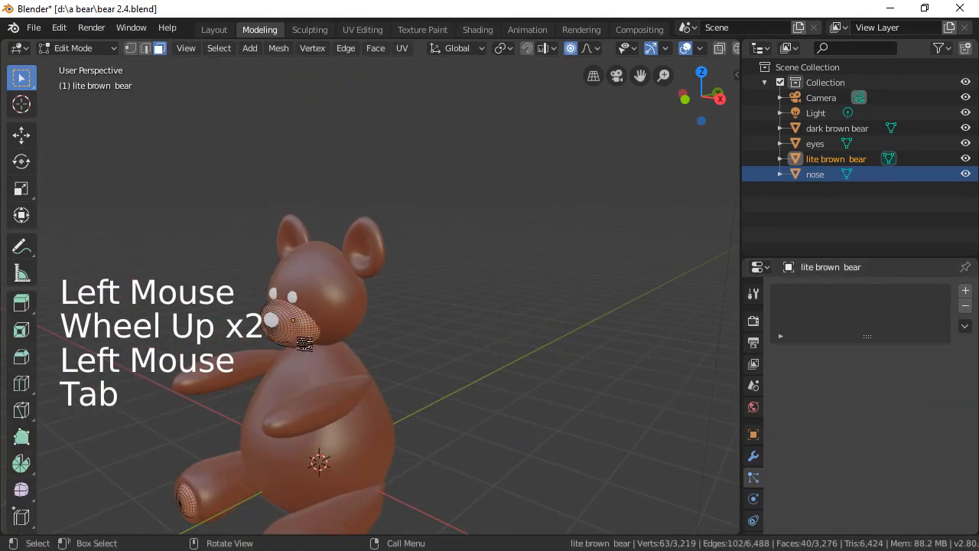
{"action": "left_click", "coordinate": [755, 458]}
{"action": "left_click", "coordinate": [798, 291]}
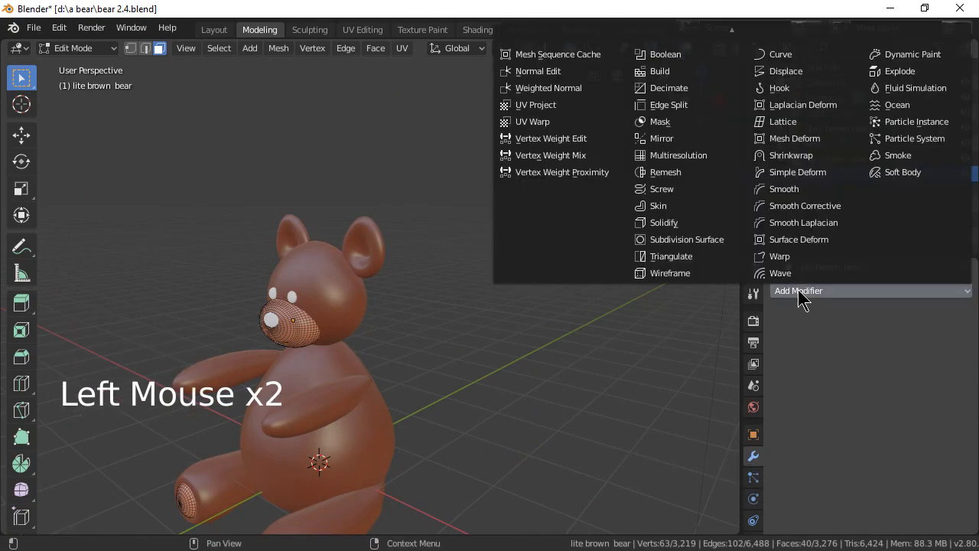
{"action": "left_click", "coordinate": [708, 243]}
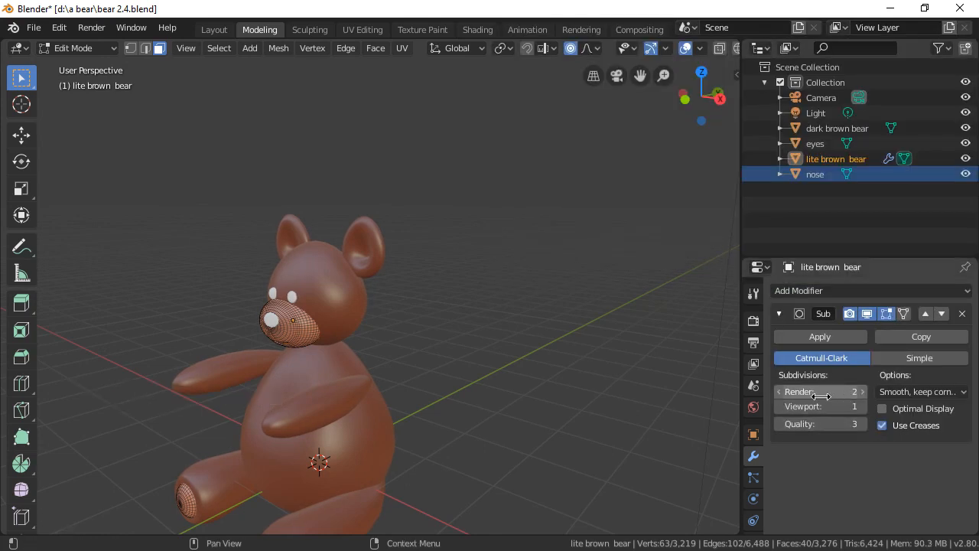
{"action": "left_click", "coordinate": [781, 392]}
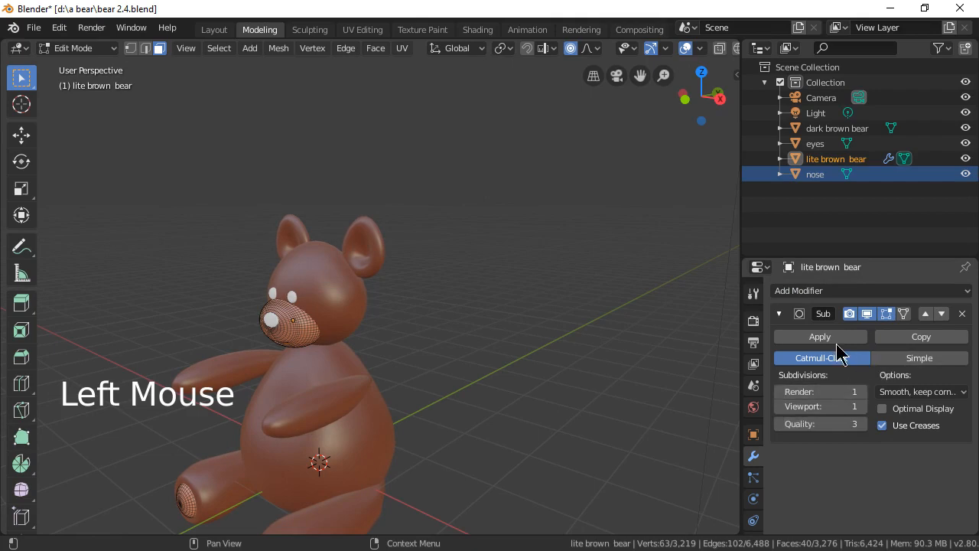
Return to Object Mode and apply the Subdivision Surface modifier on the lite brown bear object.
{"action": "left_click", "coordinate": [832, 339]}
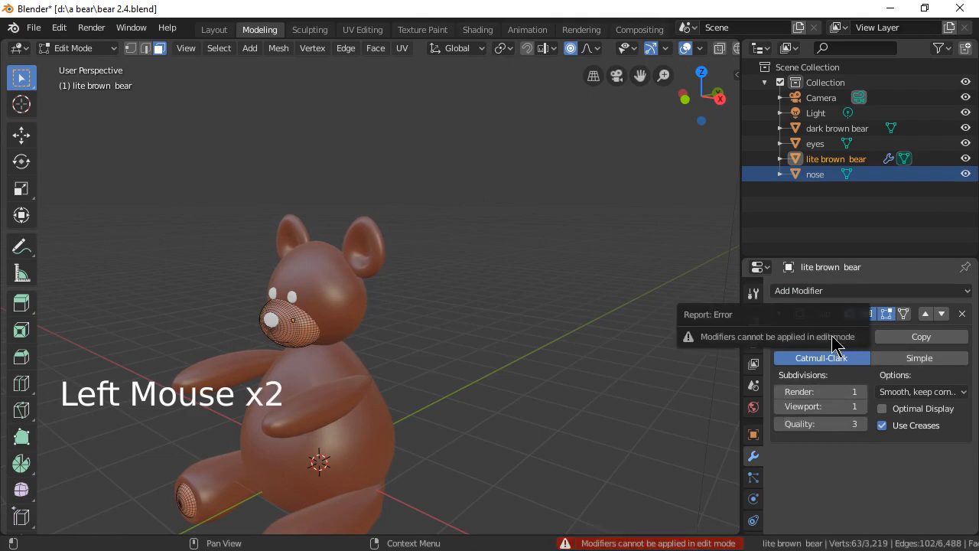
{"action": "key", "text": "Tab"}
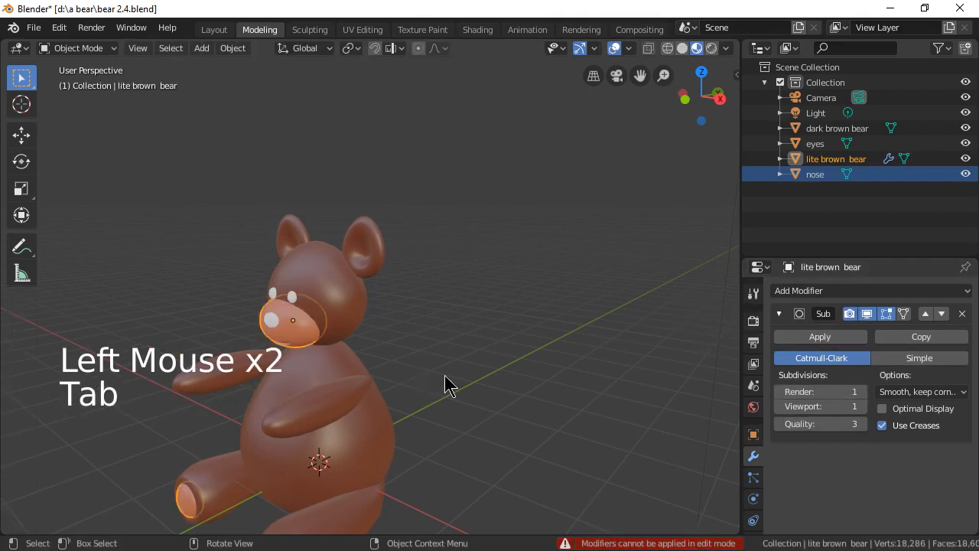
{"action": "left_click", "coordinate": [816, 339]}
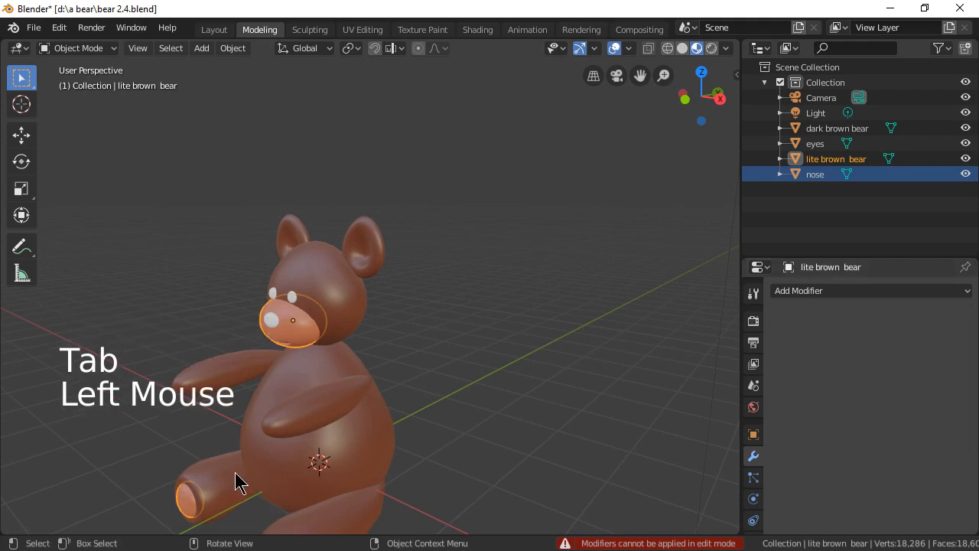
Compare the mesh density of the dark brown bear body and the lite brown snout in Edit Mode.
{"action": "double_click", "coordinate": [360, 448]}
{"action": "key", "text": "Tab"}
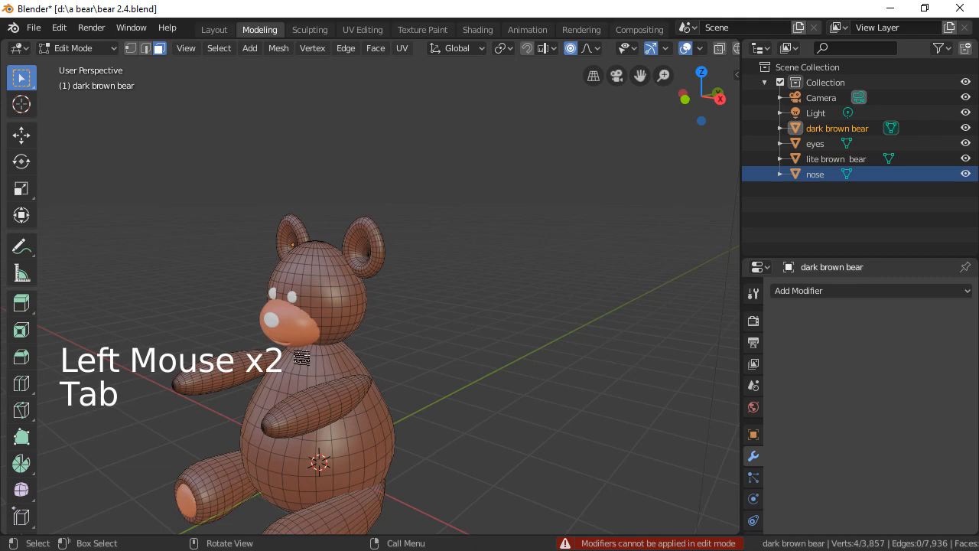
{"action": "key", "text": "Tab"}
{"action": "left_click", "coordinate": [301, 335]}
{"action": "key", "text": "Tab"}
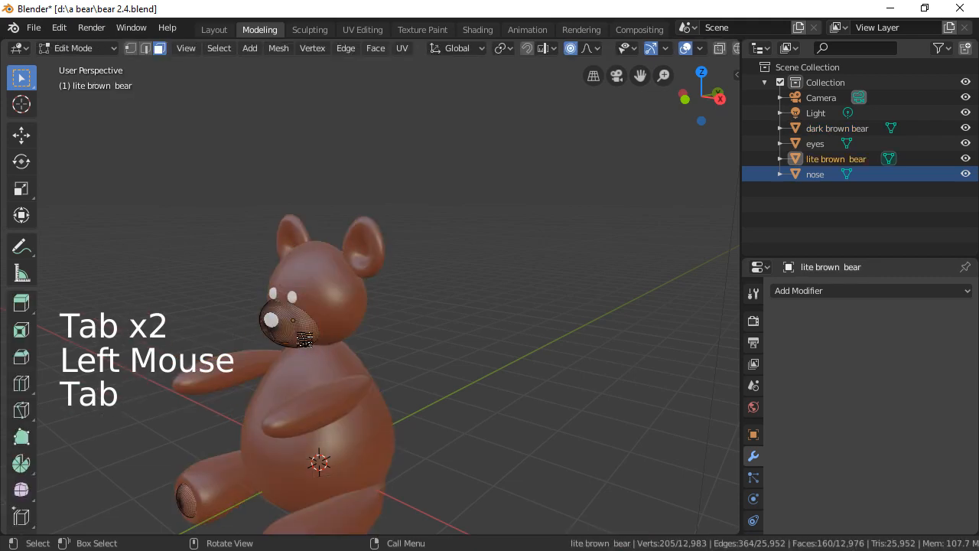
{"action": "left_click", "coordinate": [303, 337]}
{"action": "key", "text": "Tab"}
{"action": "key", "text": "Tab"}
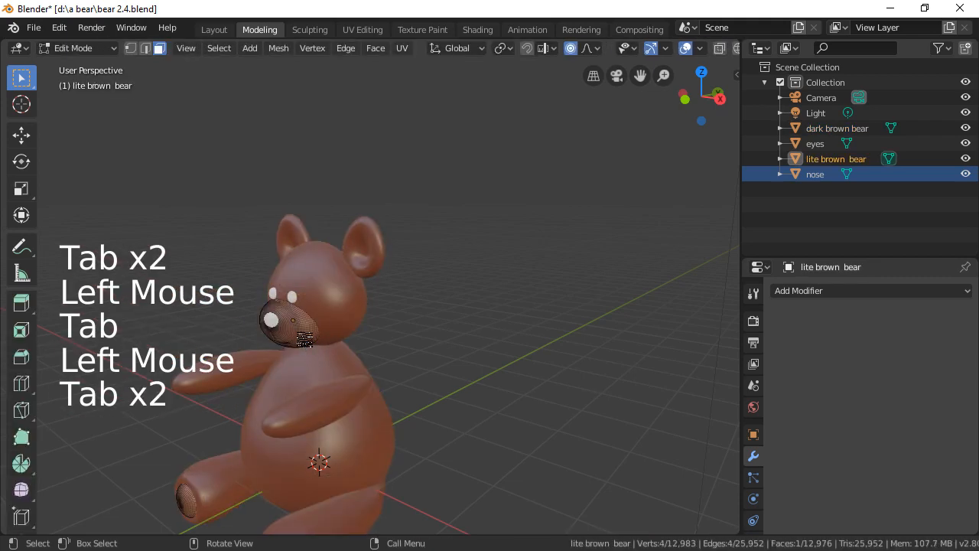
{"action": "scroll", "coordinate": [305, 337], "scroll_direction": "up", "scroll_amount": 3}
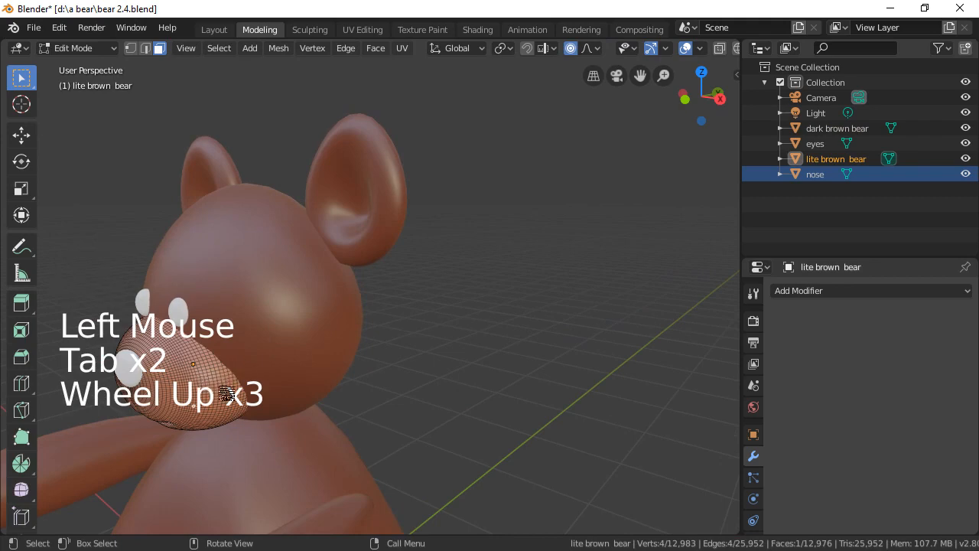
{"action": "scroll", "coordinate": [284, 466], "scroll_direction": "down", "scroll_amount": 3}
{"action": "key", "text": "Tab"}
Add a Subdivision Surface modifier to the dark brown bear with 1 render subdivision, apply it and inspect the resulting mesh.
{"action": "left_click", "coordinate": [343, 456]}
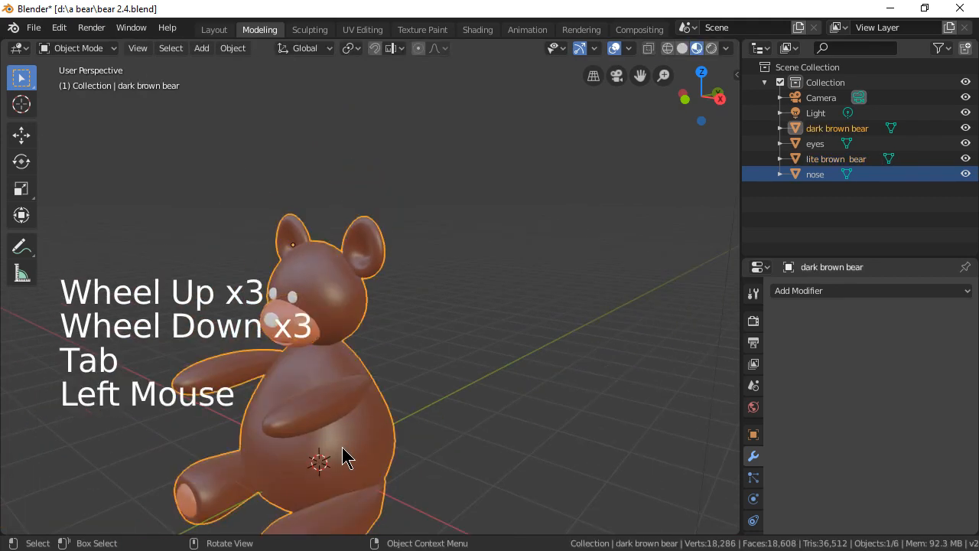
{"action": "left_click", "coordinate": [830, 292]}
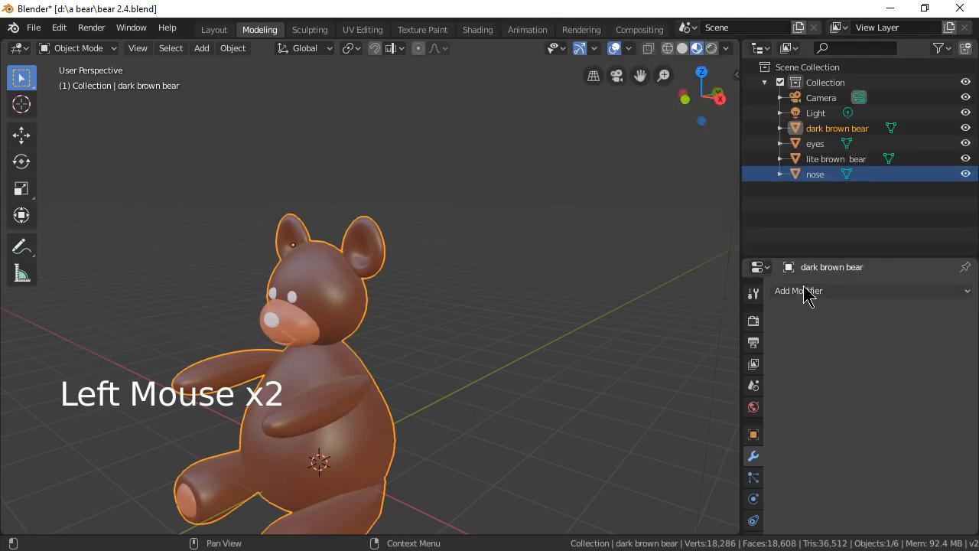
{"action": "left_click", "coordinate": [807, 292]}
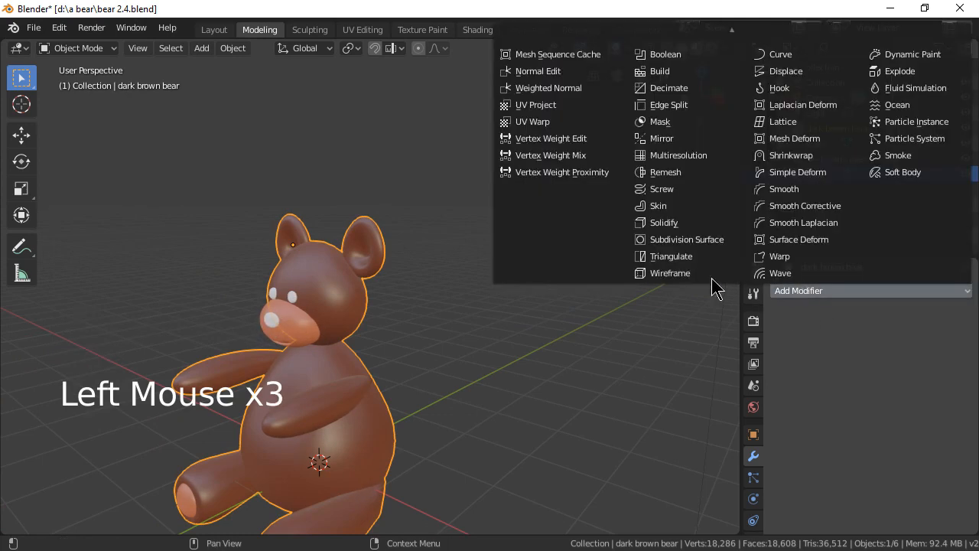
{"action": "left_click", "coordinate": [686, 239]}
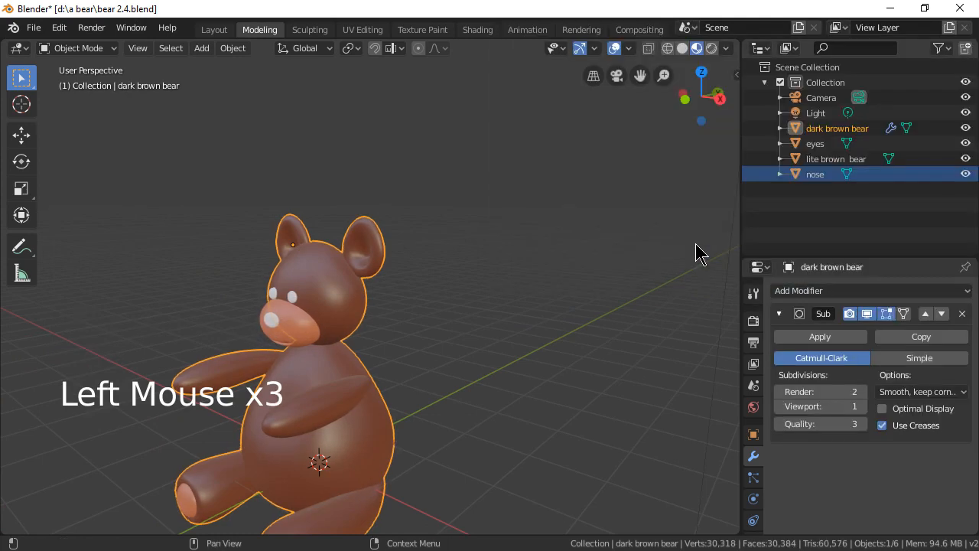
{"action": "left_click", "coordinate": [782, 392]}
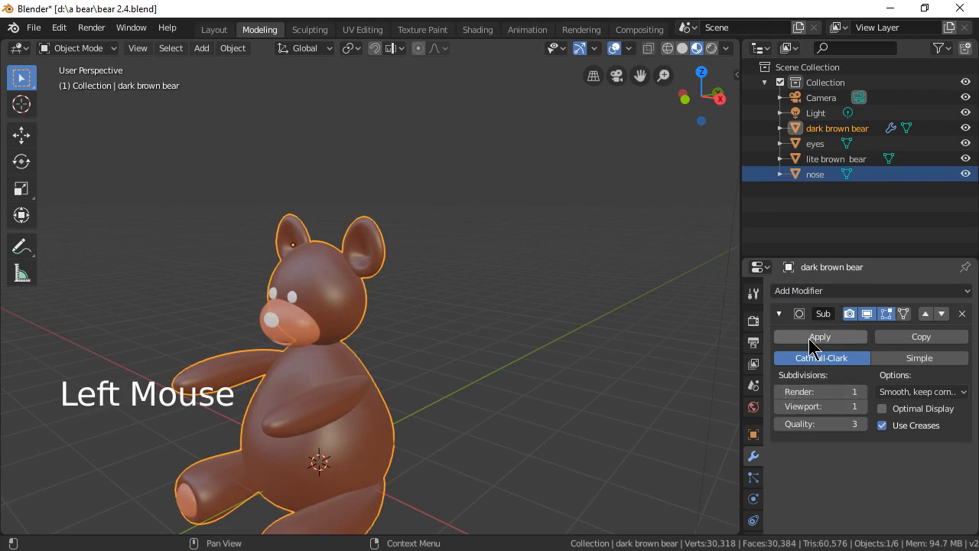
{"action": "left_click", "coordinate": [813, 338]}
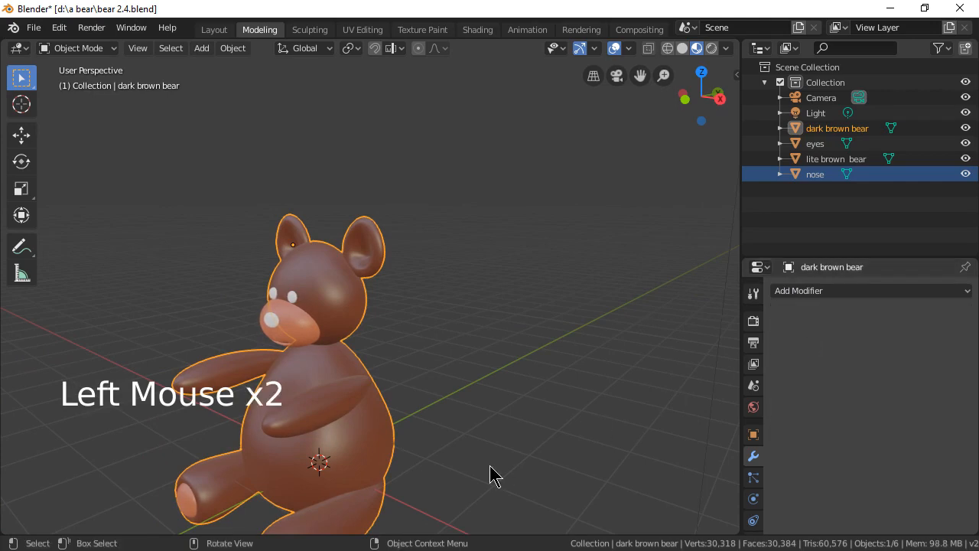
{"action": "key", "text": "Tab"}
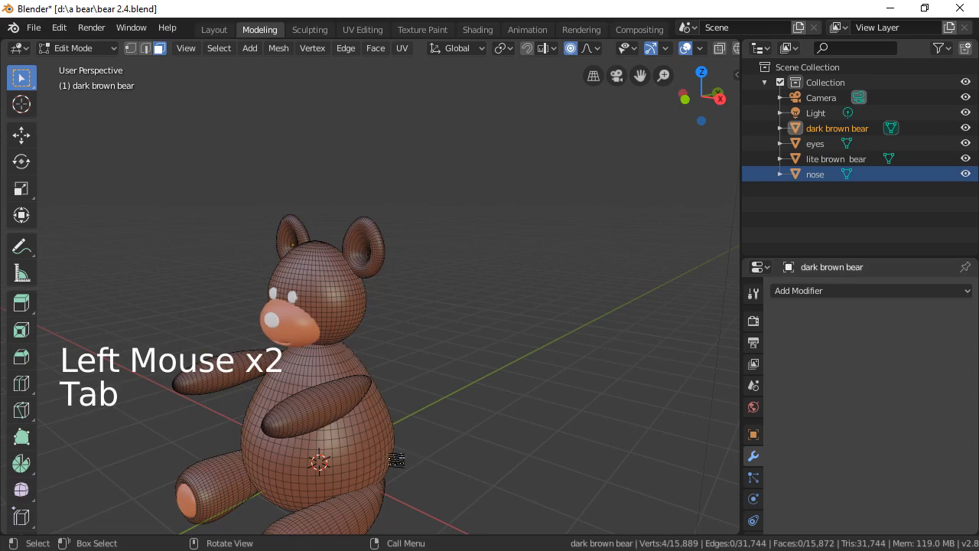
{"action": "scroll", "coordinate": [475, 475], "scroll_direction": "down", "scroll_amount": 3}
{"action": "middle_click_drag", "start_coordinate": [479, 477], "coordinate": [429, 470]}
{"action": "scroll", "coordinate": [413, 476], "scroll_direction": "up", "scroll_amount": 2}
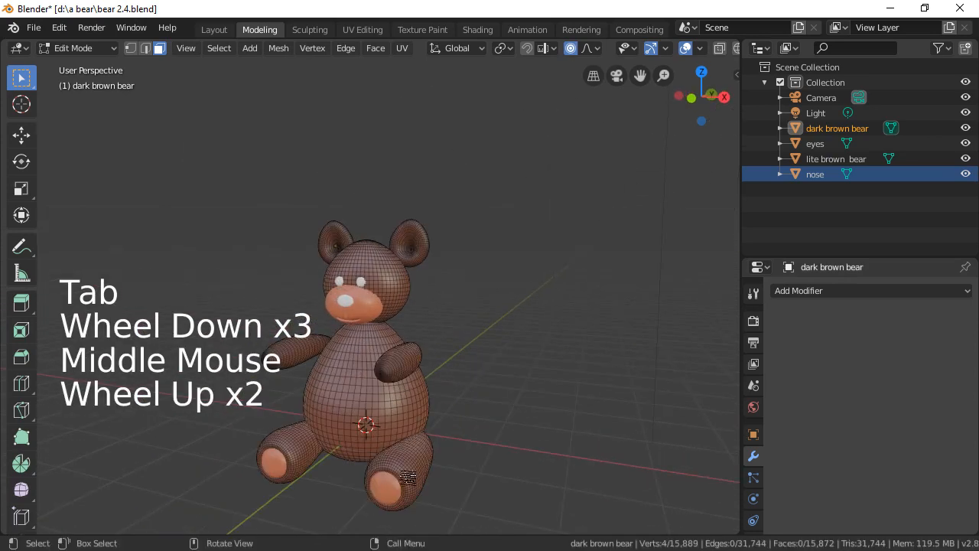
{"action": "key", "text": "Tab"}
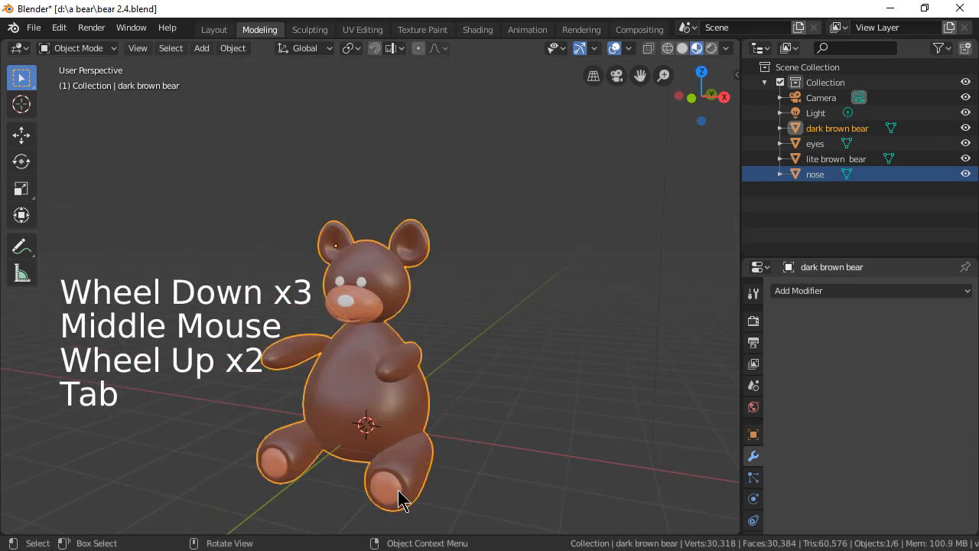
Add a particle system to the lite brown bear object, set its type to Hair and enable Advanced.
{"action": "left_click", "coordinate": [398, 501]}
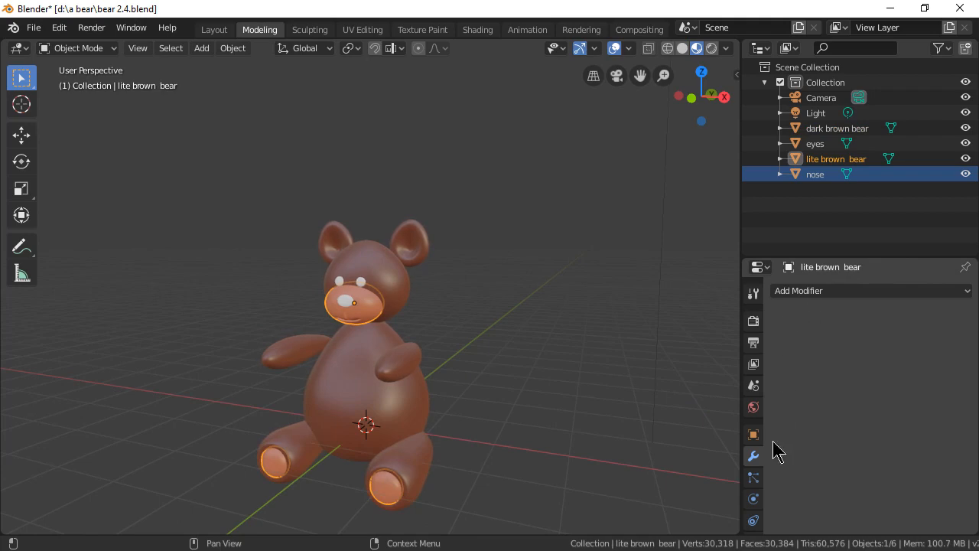
{"action": "left_click", "coordinate": [753, 477]}
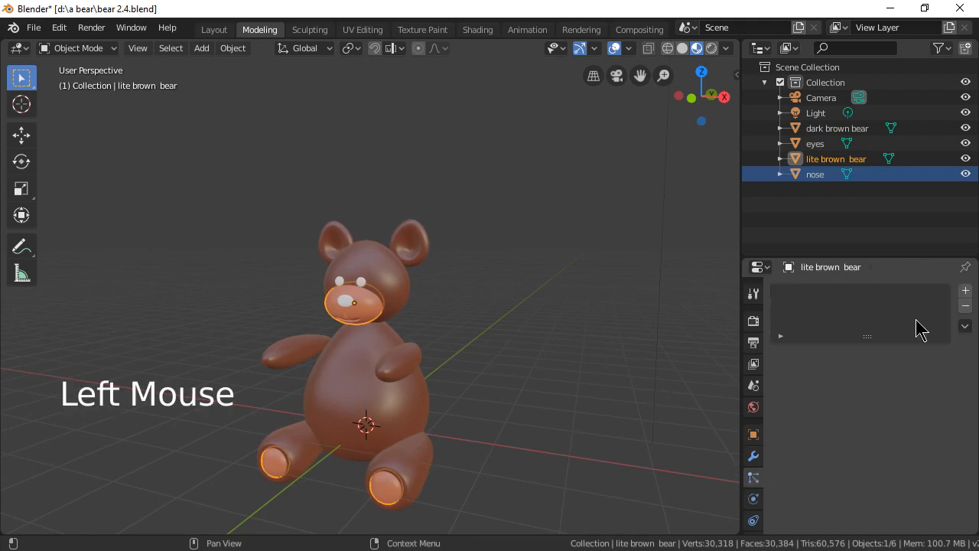
{"action": "left_click", "coordinate": [966, 292]}
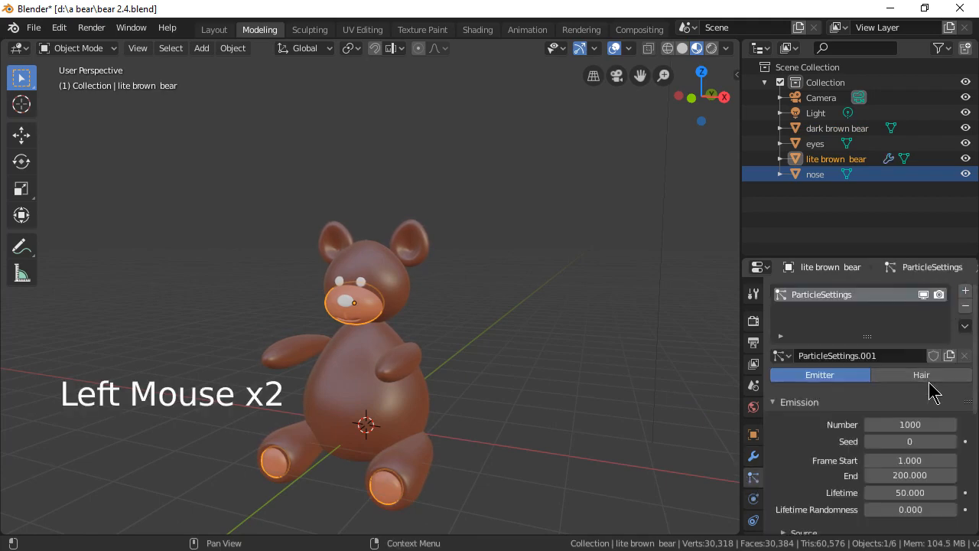
{"action": "left_click", "coordinate": [927, 378]}
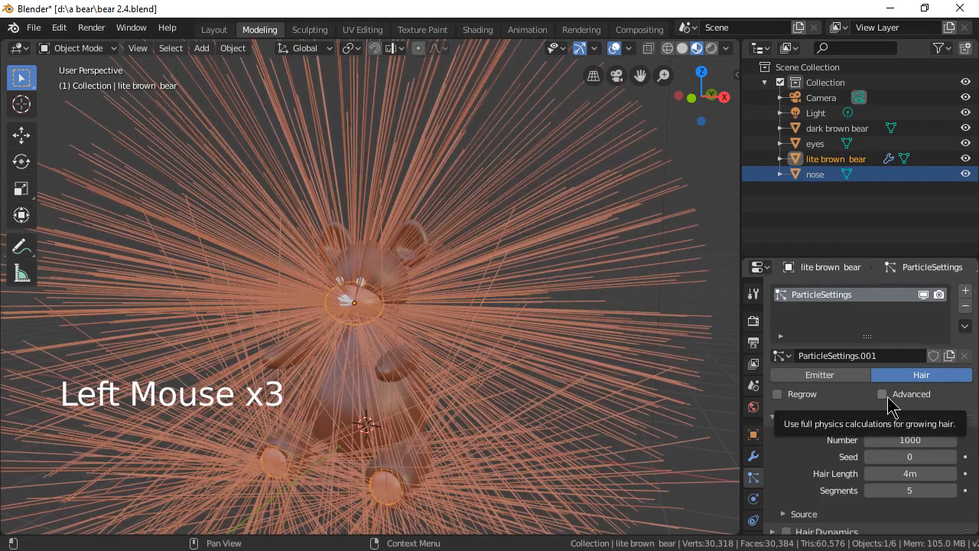
{"action": "left_click", "coordinate": [882, 394]}
Set the hair's render material to lite tan.
{"action": "scroll", "coordinate": [892, 420], "scroll_direction": "down", "scroll_amount": 6}
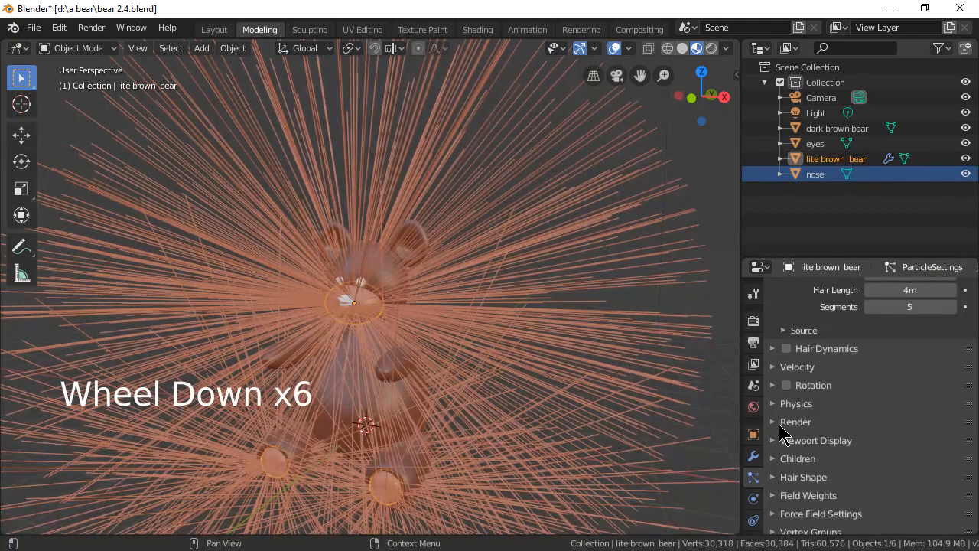
{"action": "left_click", "coordinate": [797, 423]}
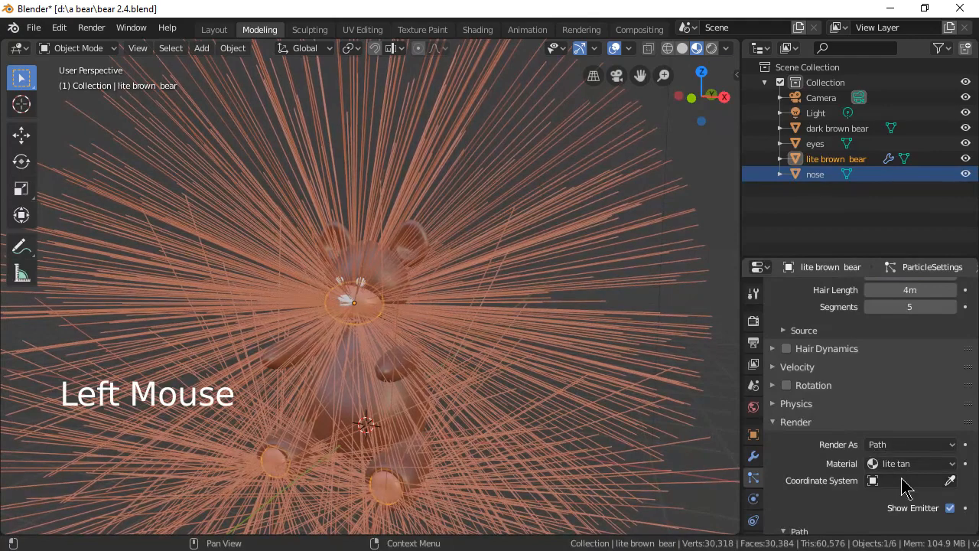
{"action": "scroll", "coordinate": [892, 476], "scroll_direction": "down", "scroll_amount": 1}
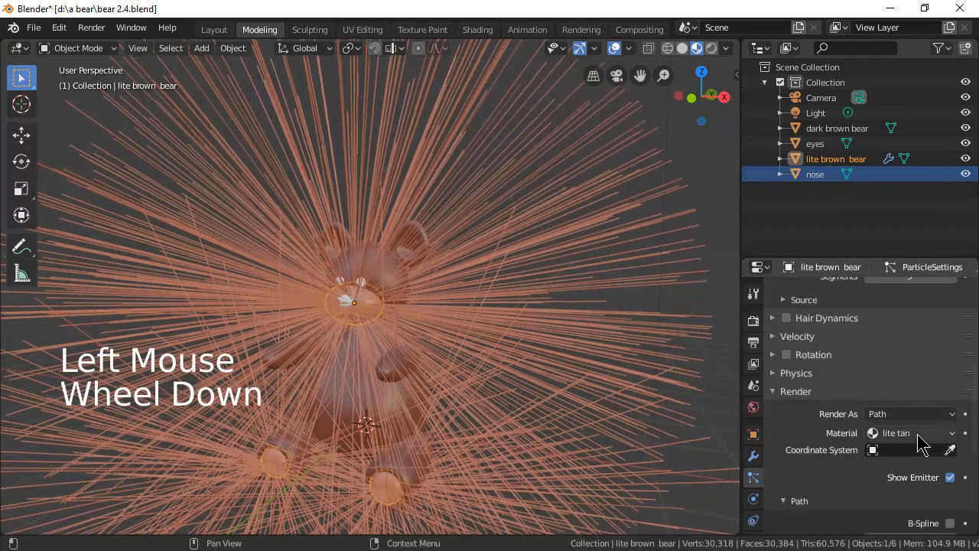
{"action": "left_click", "coordinate": [951, 440]}
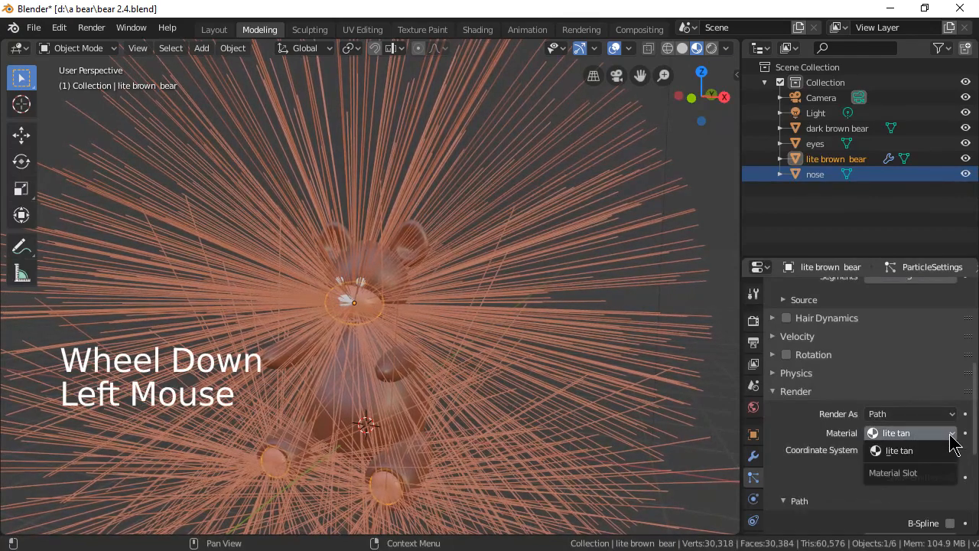
{"action": "left_click", "coordinate": [900, 459]}
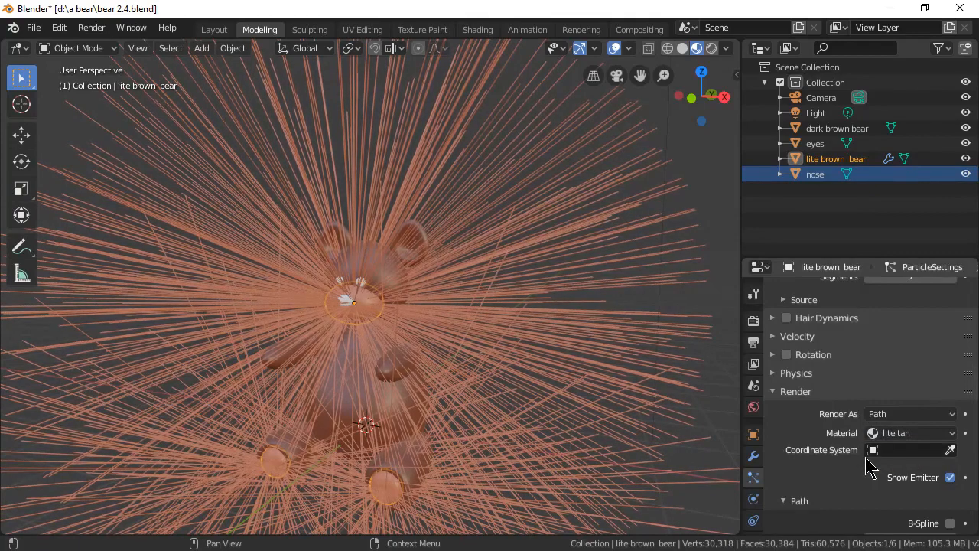
Link the Fac input of the lite tan material's ColorRamp to Hair Info Intercept.
{"action": "scroll", "coordinate": [576, 310], "scroll_direction": "down", "scroll_amount": 2}
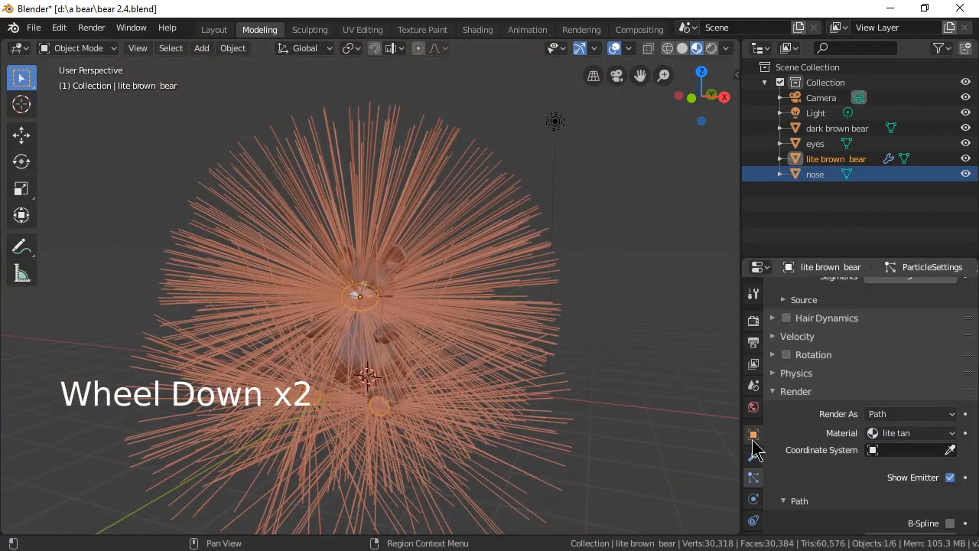
{"action": "scroll", "coordinate": [751, 475], "scroll_direction": "down", "scroll_amount": 7}
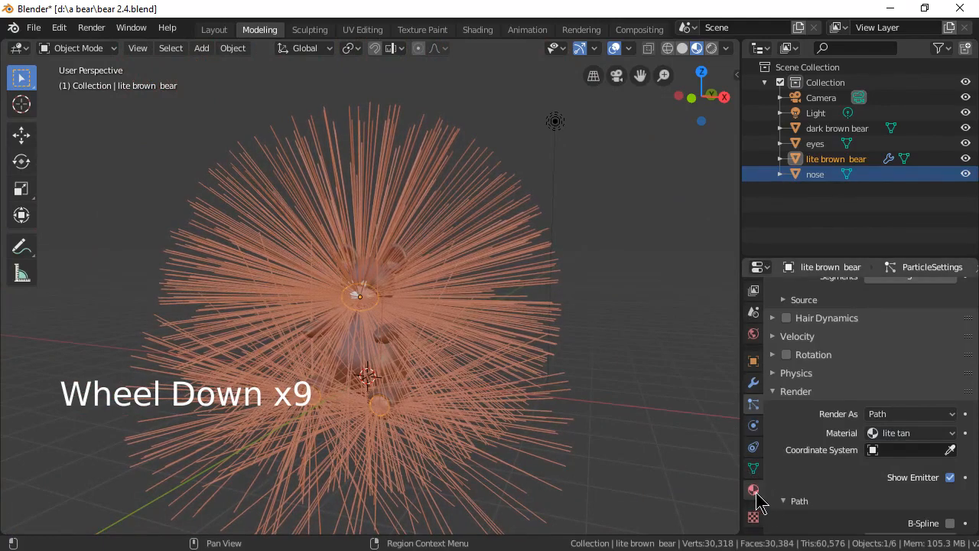
{"action": "left_click", "coordinate": [754, 490]}
{"action": "scroll", "coordinate": [880, 428], "scroll_direction": "down", "scroll_amount": 3}
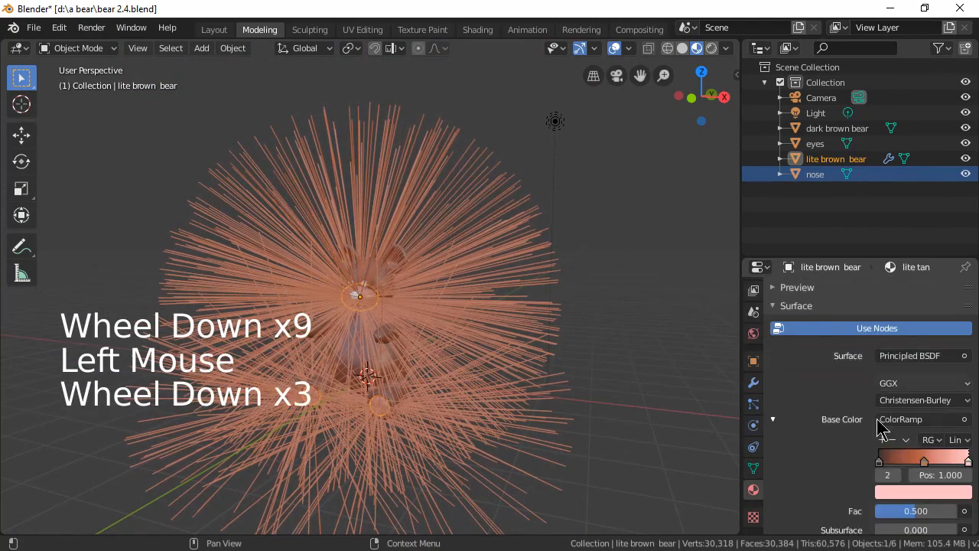
{"action": "scroll", "coordinate": [903, 429], "scroll_direction": "down", "scroll_amount": 2}
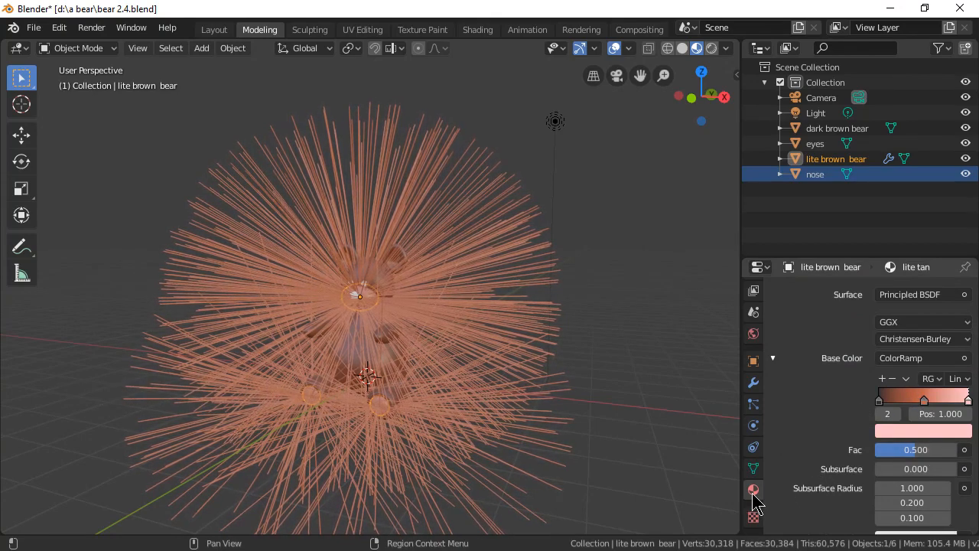
{"action": "left_click", "coordinate": [965, 450]}
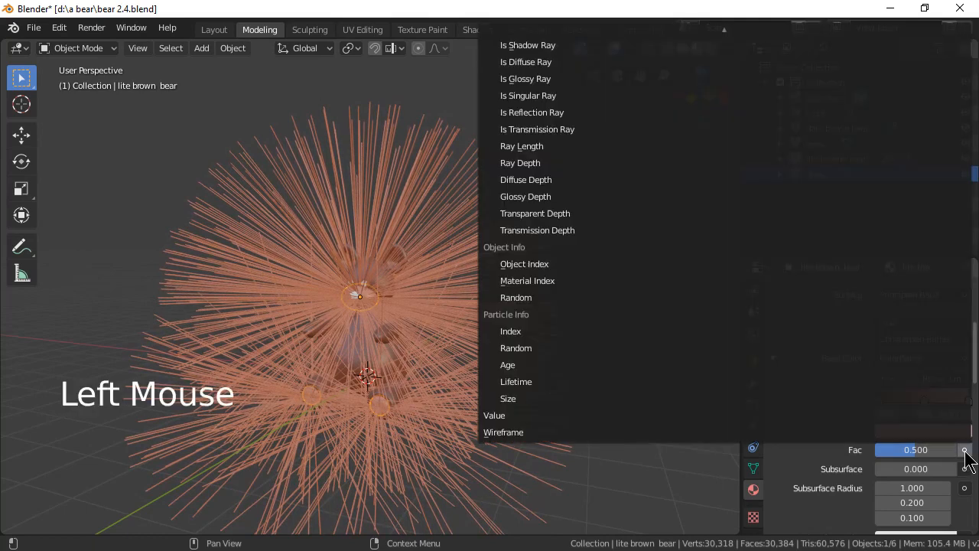
{"action": "scroll", "coordinate": [567, 193], "scroll_direction": "up", "scroll_amount": 12}
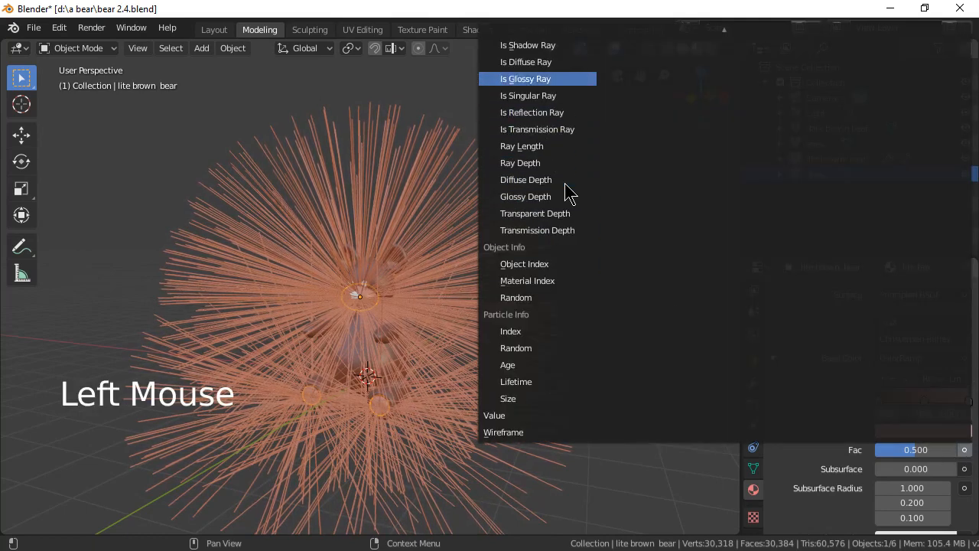
{"action": "scroll", "coordinate": [568, 193], "scroll_direction": "up", "scroll_amount": 14}
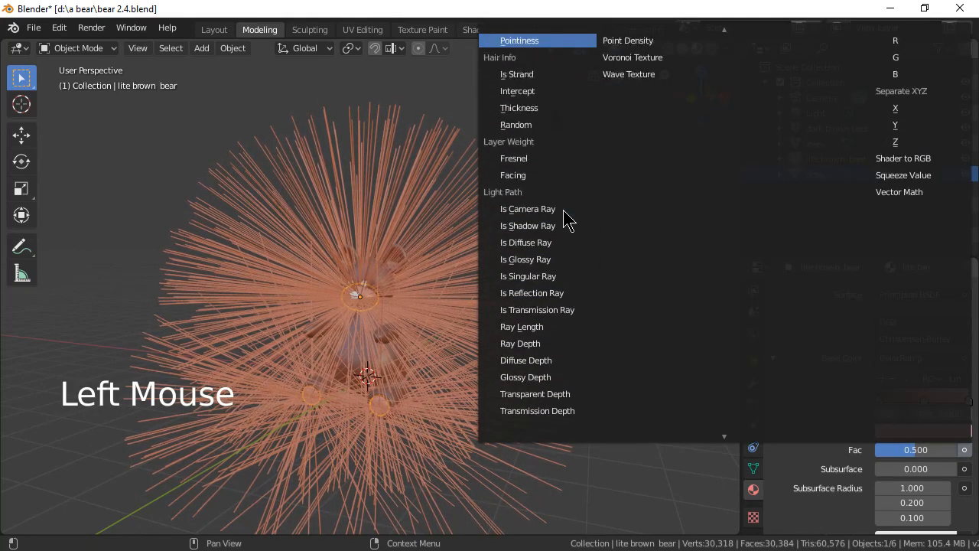
{"action": "scroll", "coordinate": [568, 221], "scroll_direction": "up", "scroll_amount": 1}
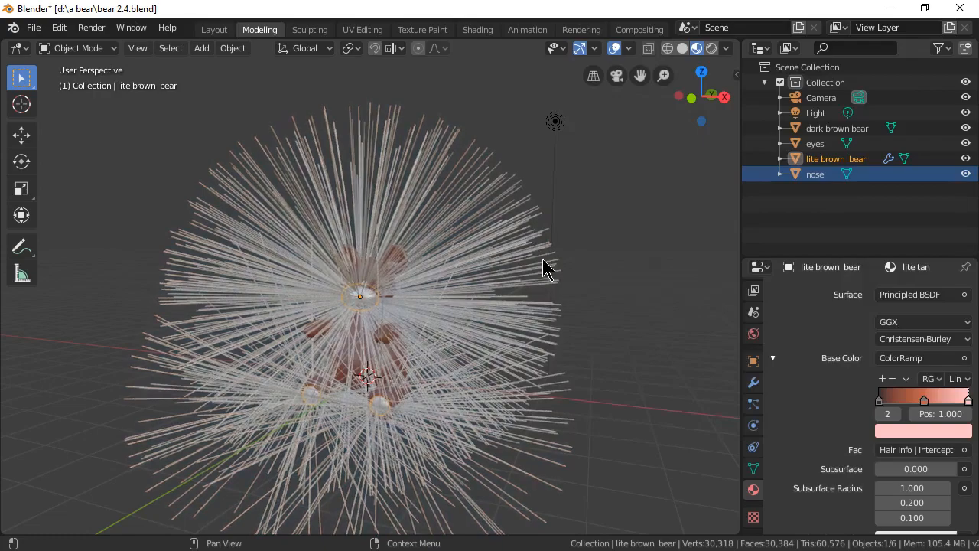
Examine the colour gradient along the hair strands around the bear and the lite tan material's surface settings.
{"action": "scroll", "coordinate": [602, 344], "scroll_direction": "down", "scroll_amount": 2}
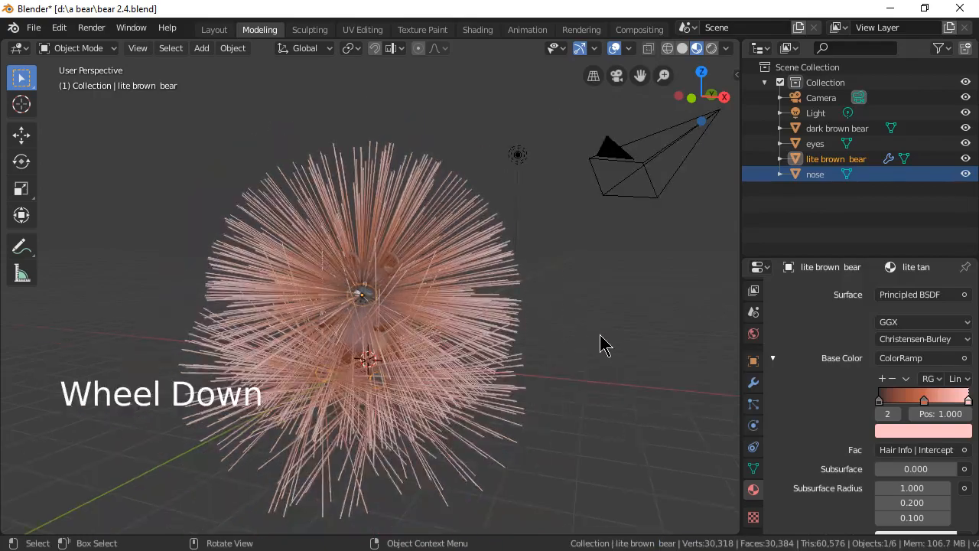
{"action": "scroll", "coordinate": [452, 326], "scroll_direction": "up", "scroll_amount": 6}
{"action": "scroll", "coordinate": [451, 325], "scroll_direction": "down", "scroll_amount": 1}
{"action": "scroll", "coordinate": [453, 324], "scroll_direction": "down", "scroll_amount": 2}
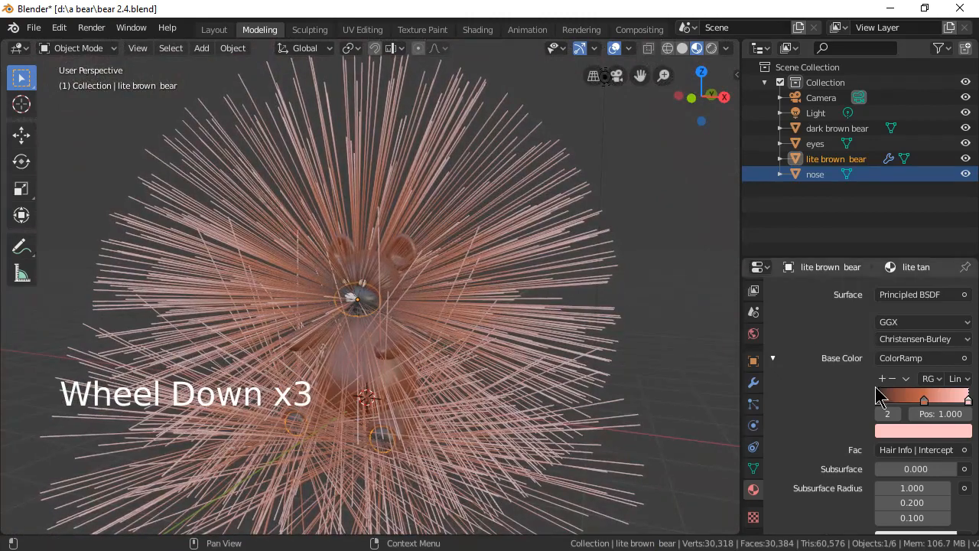
{"action": "scroll", "coordinate": [880, 398], "scroll_direction": "down", "scroll_amount": 3}
{"action": "scroll", "coordinate": [893, 399], "scroll_direction": "down", "scroll_amount": 2}
{"action": "scroll", "coordinate": [872, 405], "scroll_direction": "up", "scroll_amount": 4}
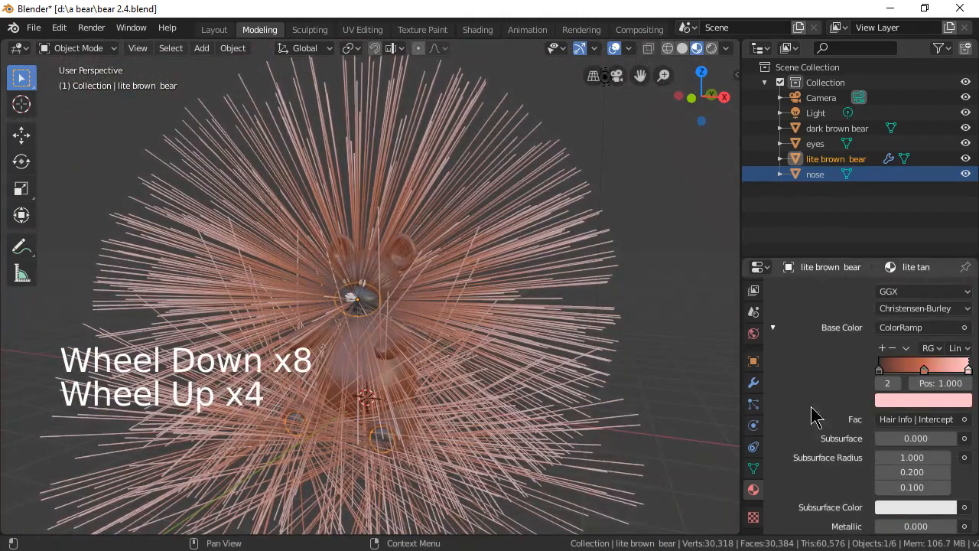
Set the hair length of the lite brown bear's particle system to 0.02 m.
{"action": "left_click", "coordinate": [754, 404]}
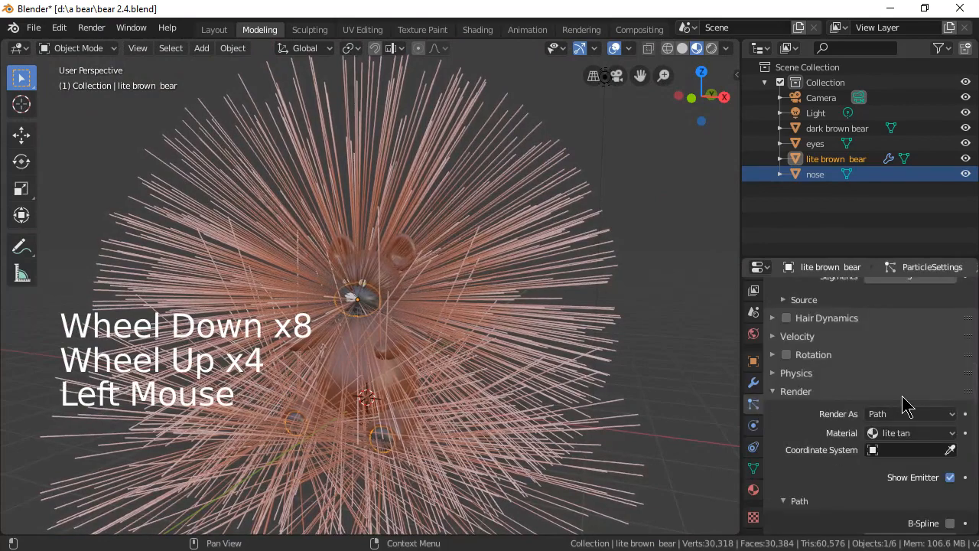
{"action": "scroll", "coordinate": [902, 405], "scroll_direction": "down", "scroll_amount": 3}
{"action": "scroll", "coordinate": [903, 406], "scroll_direction": "up", "scroll_amount": 10}
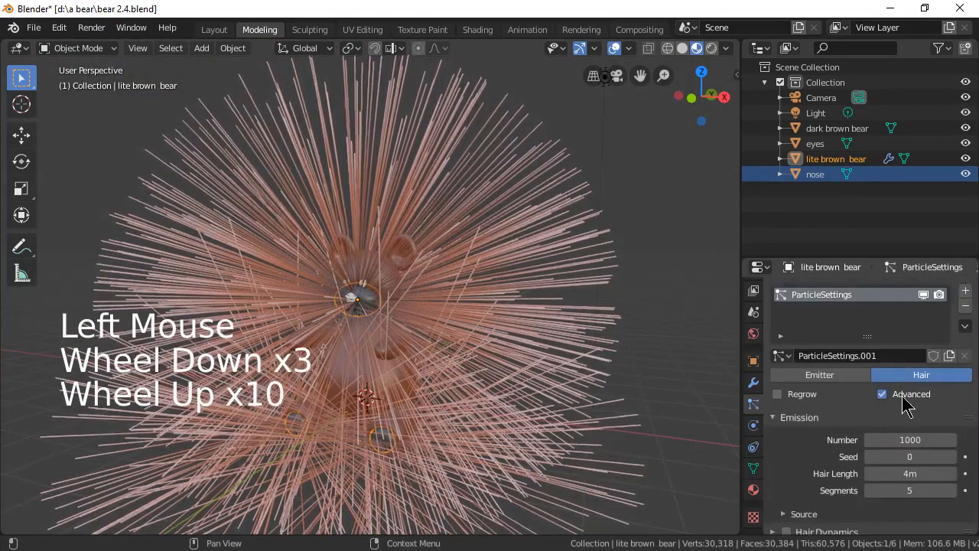
{"action": "left_click", "coordinate": [914, 474]}
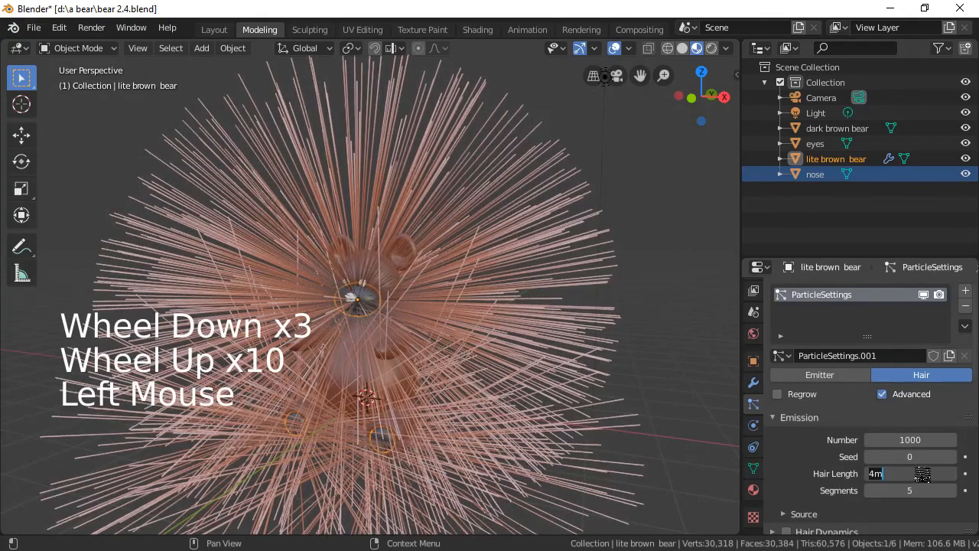
{"action": "type", "text": "."}
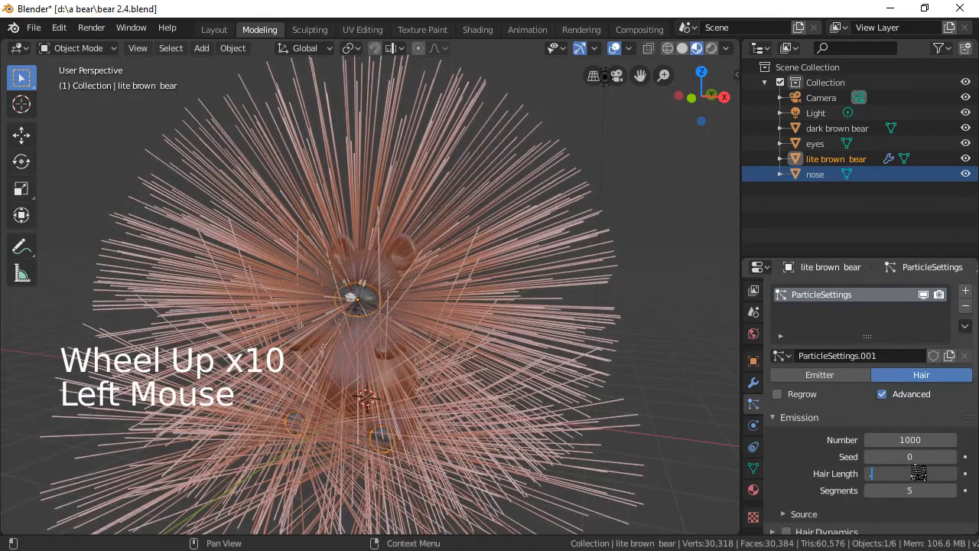
{"action": "type", "text": "02"}
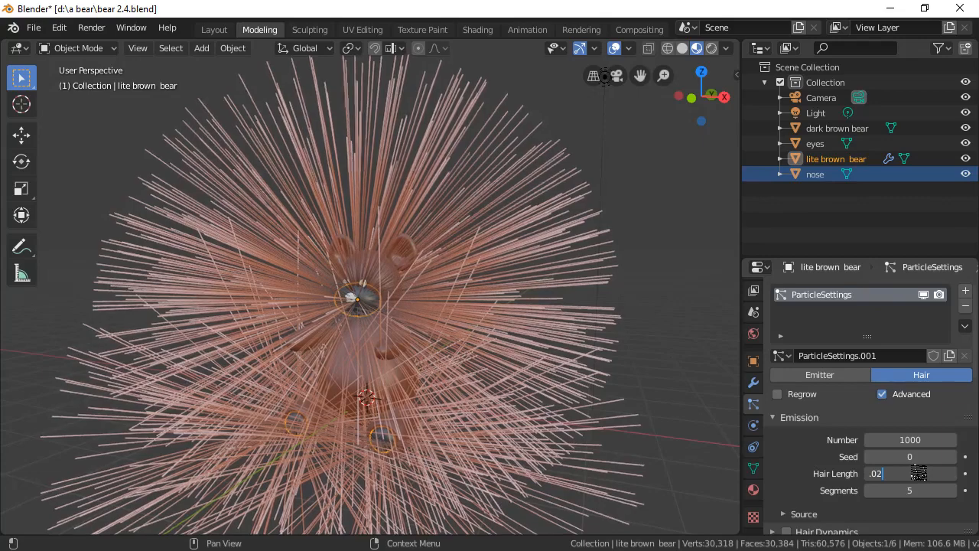
{"action": "key", "text": "Return"}
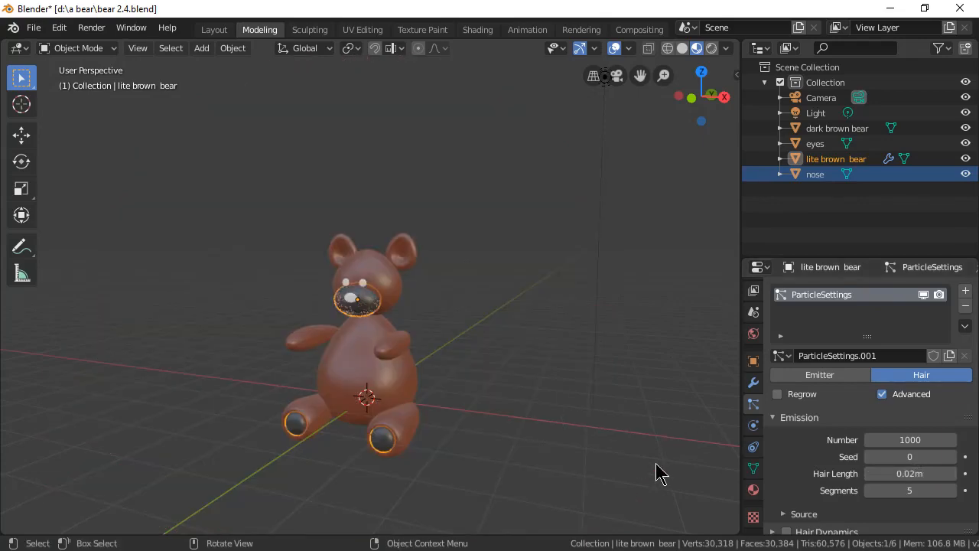
Give the lite brown bear's hair Interpolated children with a display amount of 20.
{"action": "scroll", "coordinate": [447, 358], "scroll_direction": "up", "scroll_amount": 7}
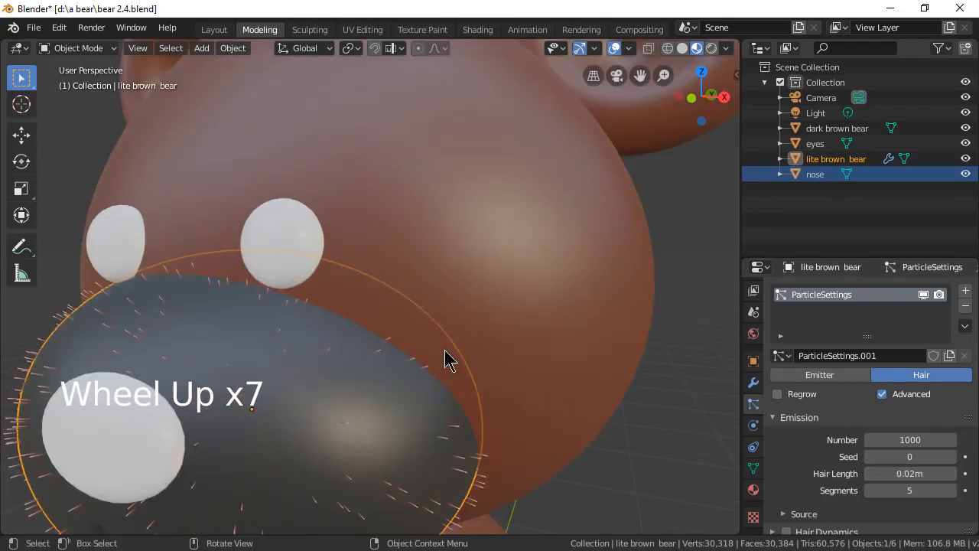
{"action": "scroll", "coordinate": [447, 358], "scroll_direction": "down", "scroll_amount": 1}
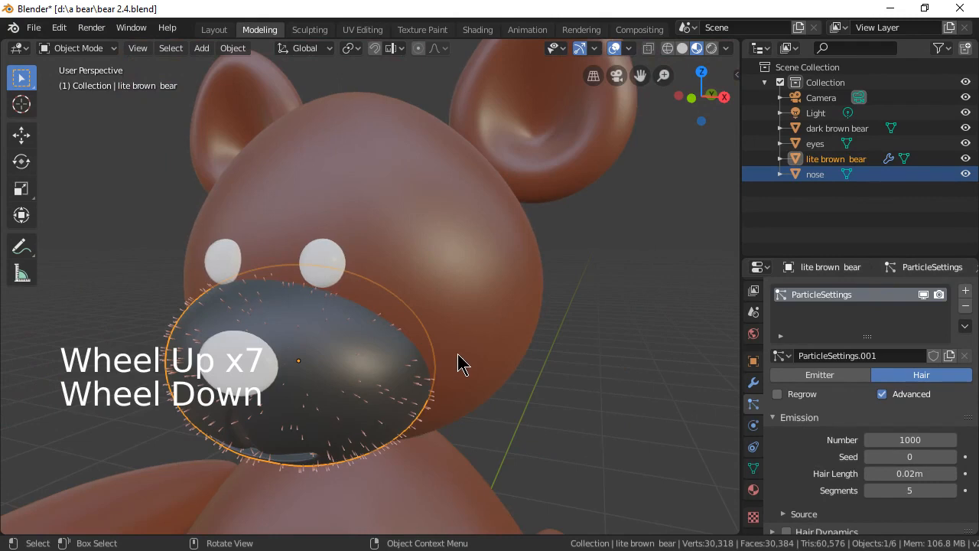
{"action": "scroll", "coordinate": [879, 452], "scroll_direction": "down", "scroll_amount": 9}
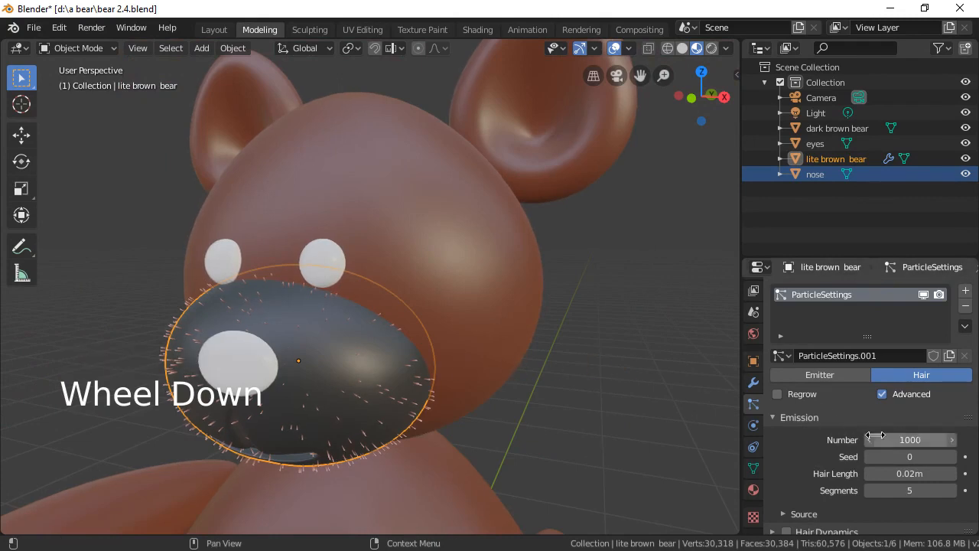
{"action": "scroll", "coordinate": [880, 452], "scroll_direction": "down", "scroll_amount": 8}
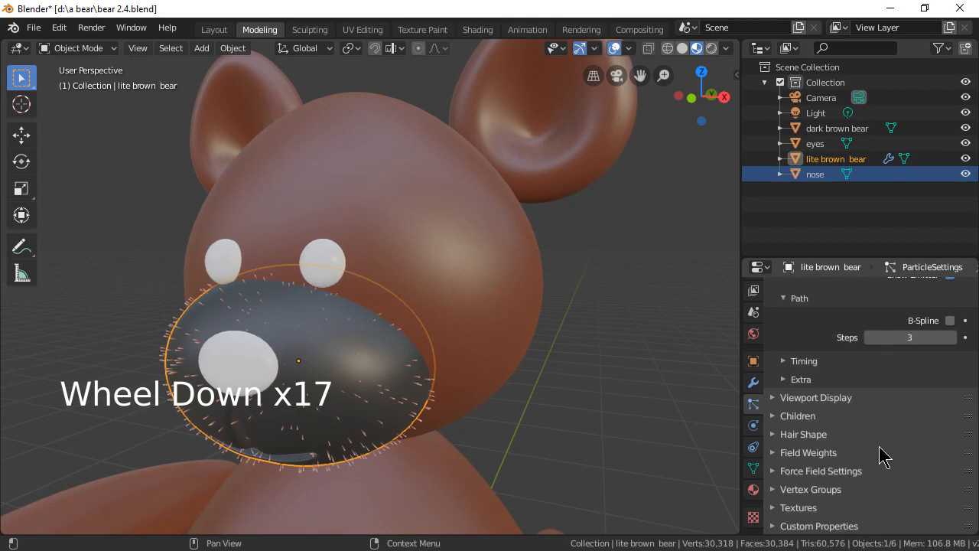
{"action": "left_click", "coordinate": [782, 417]}
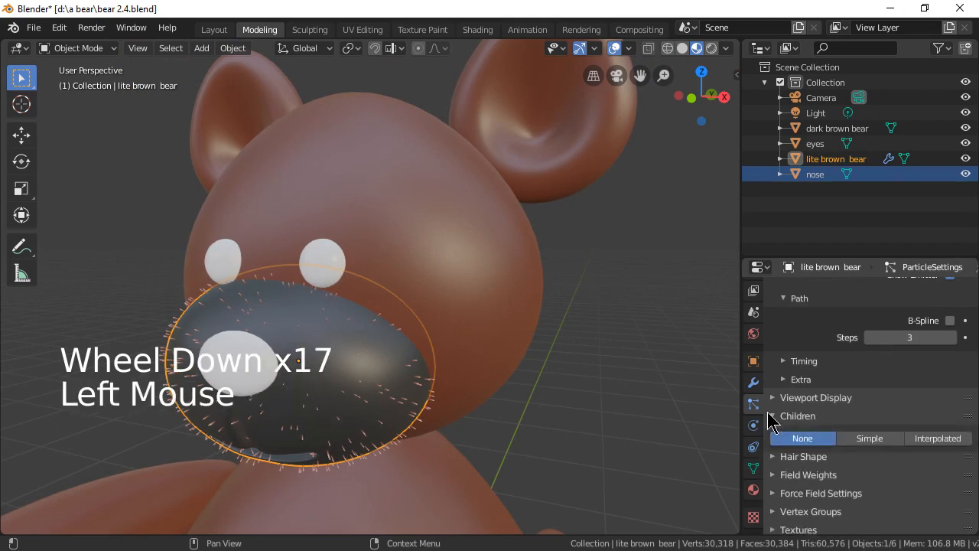
{"action": "left_click", "coordinate": [938, 439]}
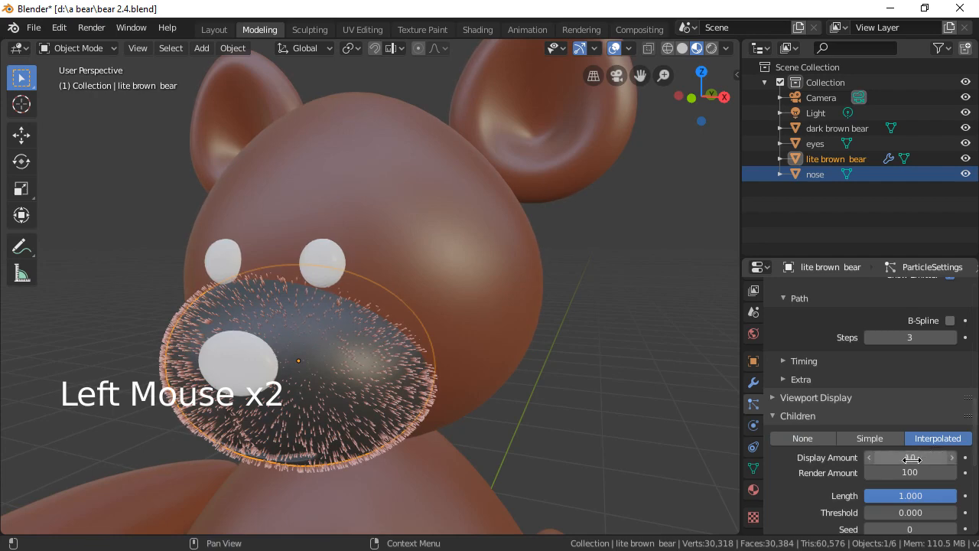
{"action": "left_click", "coordinate": [912, 457]}
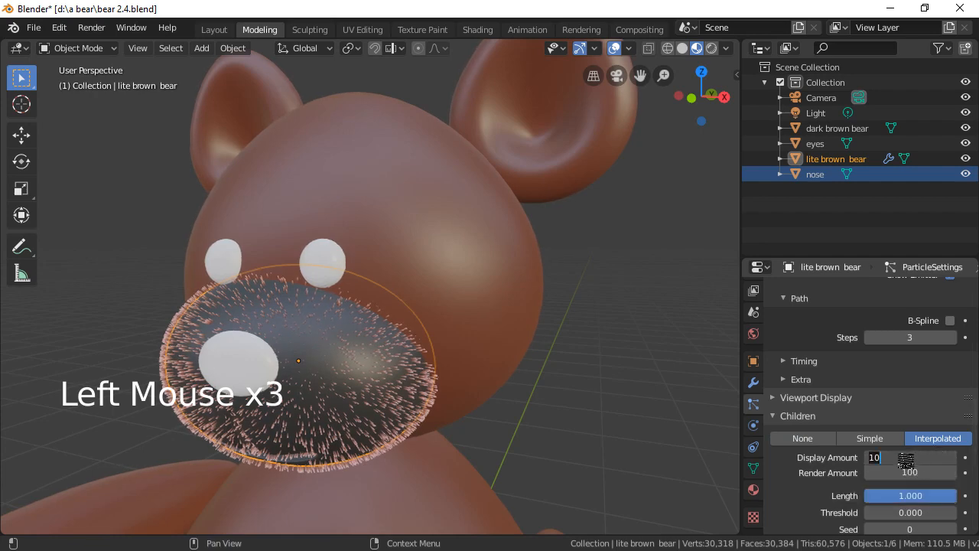
{"action": "type", "text": "20"}
{"action": "key", "text": "Return"}
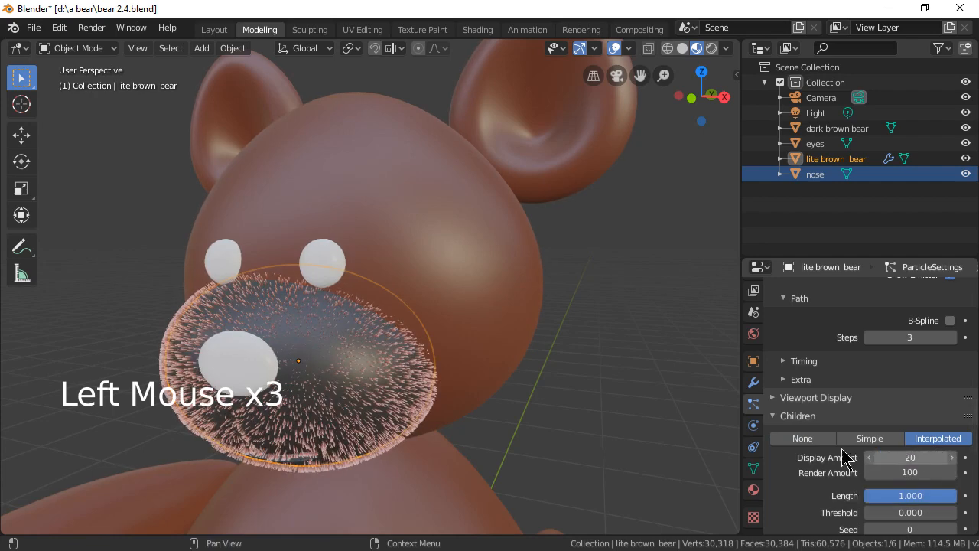
Examine the hair coverage on the bear's muzzle and both foot pads from several angles.
{"action": "scroll", "coordinate": [648, 438], "scroll_direction": "down", "scroll_amount": 3}
{"action": "middle_click_drag", "start_coordinate": [647, 437], "coordinate": [656, 401]}
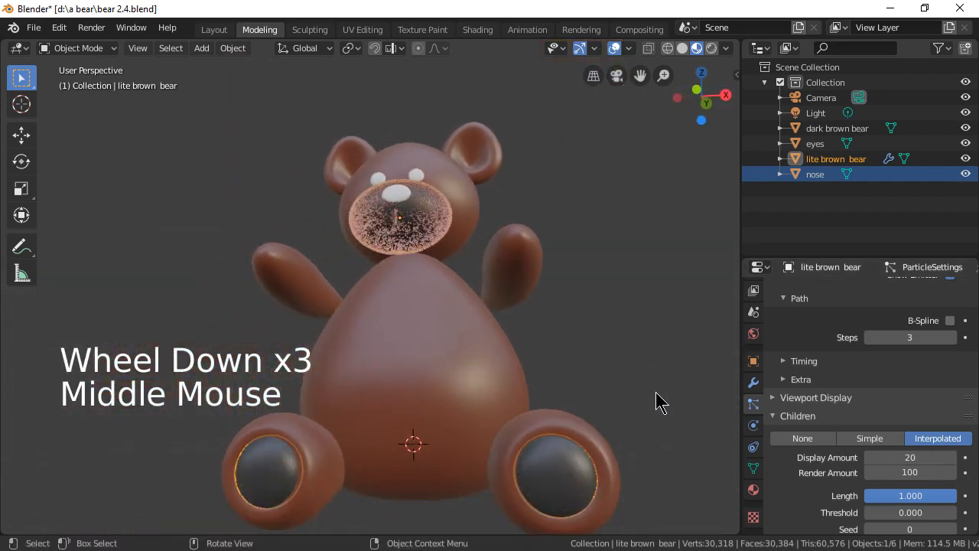
{"action": "middle_click_drag", "start_coordinate": [591, 477], "coordinate": [538, 472]}
{"action": "scroll", "coordinate": [553, 454], "scroll_direction": "up", "scroll_amount": 1}
{"action": "left_click", "coordinate": [414, 397]}
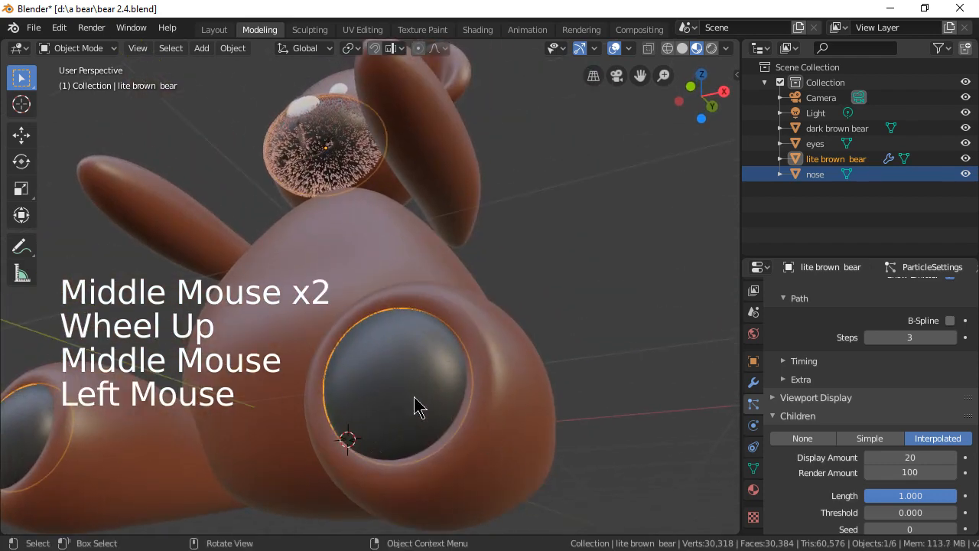
{"action": "scroll", "coordinate": [440, 403], "scroll_direction": "down", "scroll_amount": 2}
{"action": "middle_click_drag", "start_coordinate": [440, 413], "coordinate": [450, 440]}
{"action": "scroll", "coordinate": [428, 433], "scroll_direction": "up", "scroll_amount": 2}
{"action": "scroll", "coordinate": [452, 489], "scroll_direction": "down", "scroll_amount": 2}
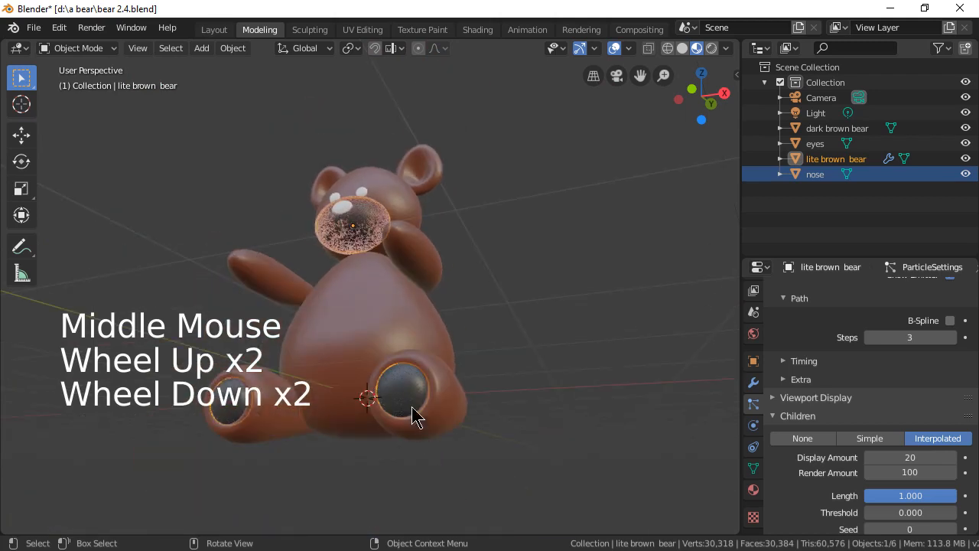
{"action": "left_click", "coordinate": [405, 387]}
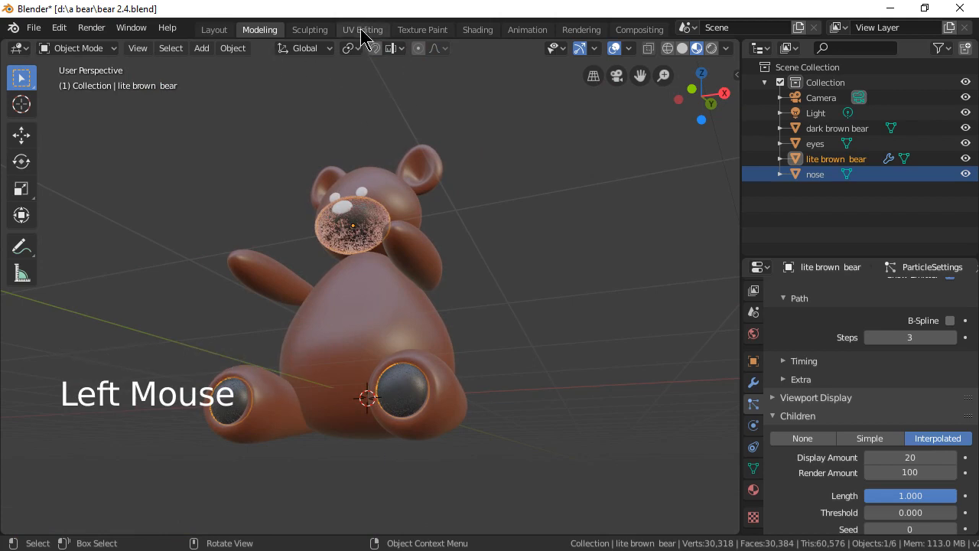
Recalculate the normals of the whole lite brown bear mesh to the outside in Edit Mode and return to Object Mode.
{"action": "key", "text": "Tab"}
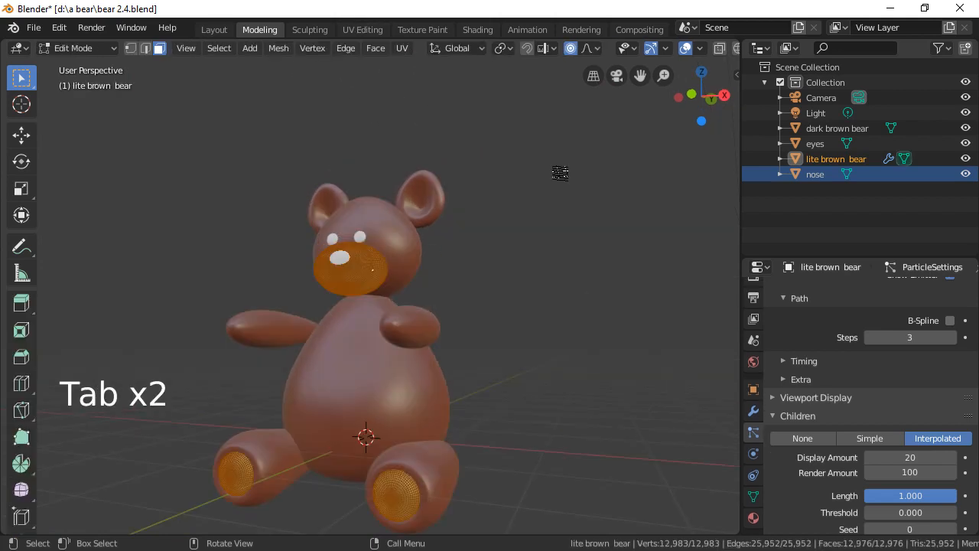
{"action": "key", "text": "Tab"}
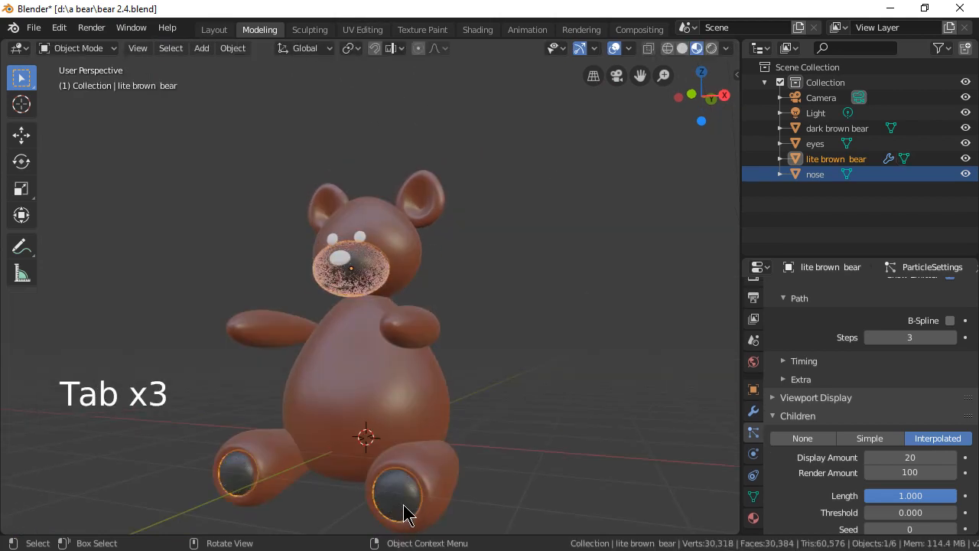
{"action": "key", "text": "Tab"}
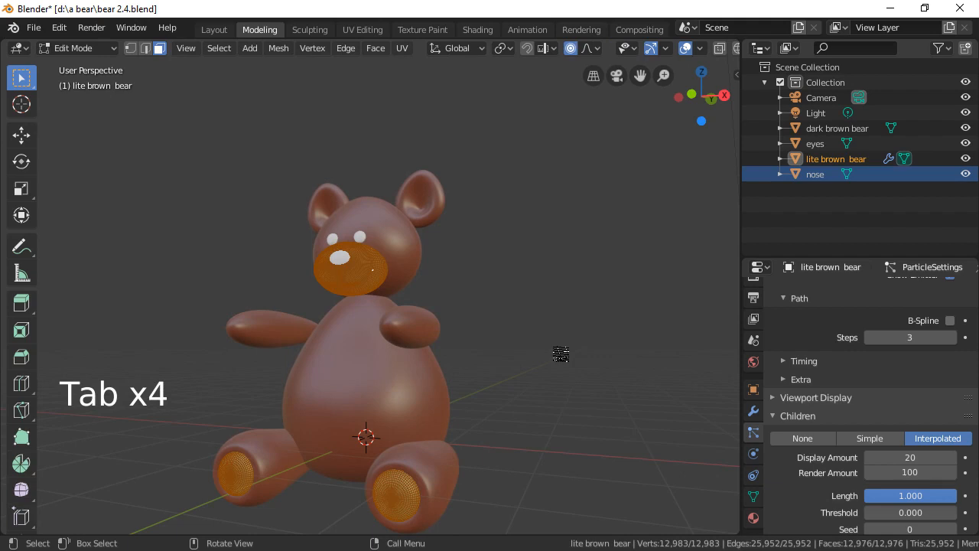
{"action": "left_click", "coordinate": [277, 50]}
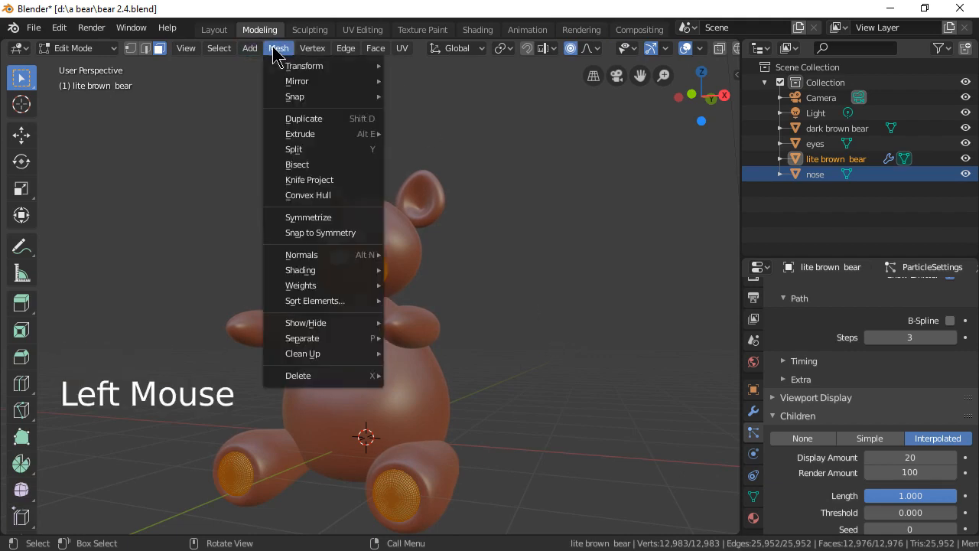
{"action": "key", "text": "Tab"}
{"action": "key", "text": "Tab"}
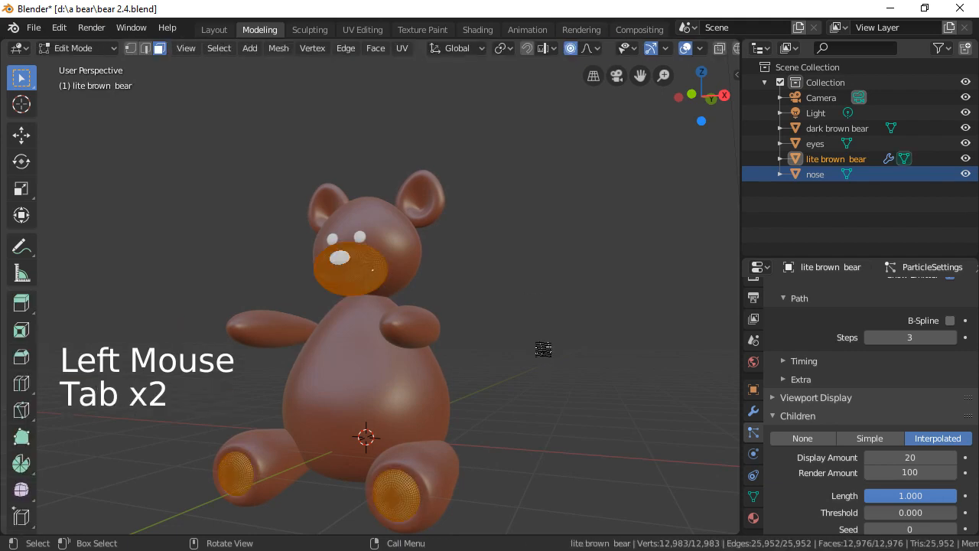
{"action": "key", "text": "a"}
{"action": "key", "text": "a"}
{"action": "key", "text": "a"}
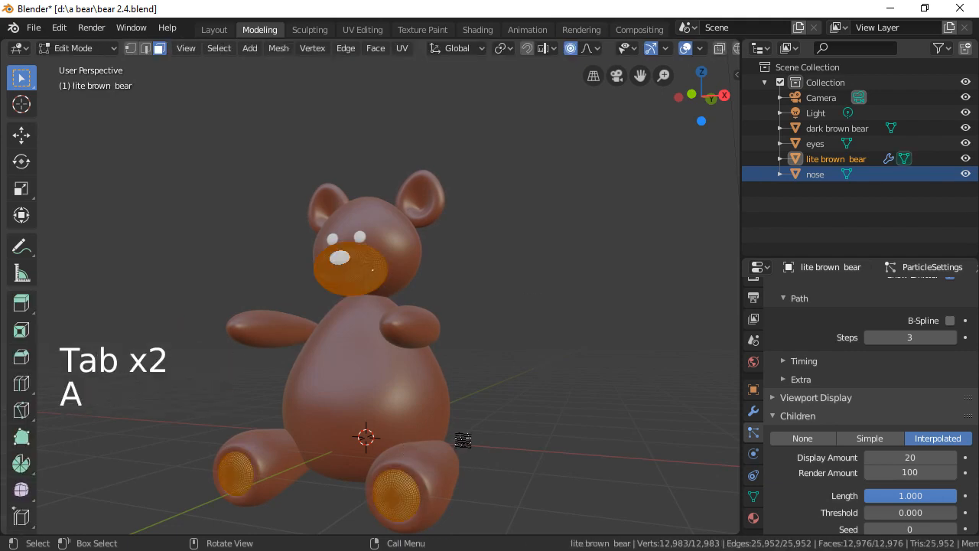
{"action": "key", "text": "a"}
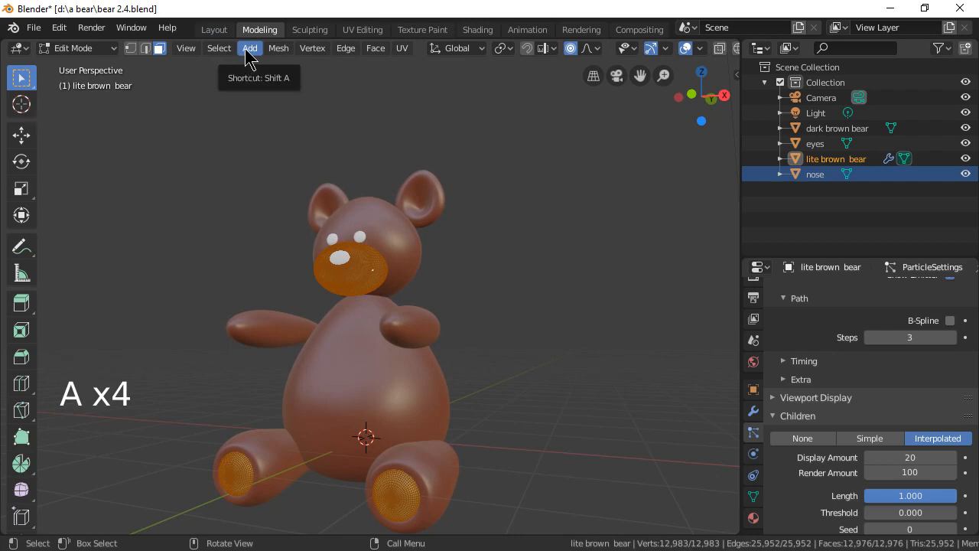
{"action": "left_click", "coordinate": [278, 50]}
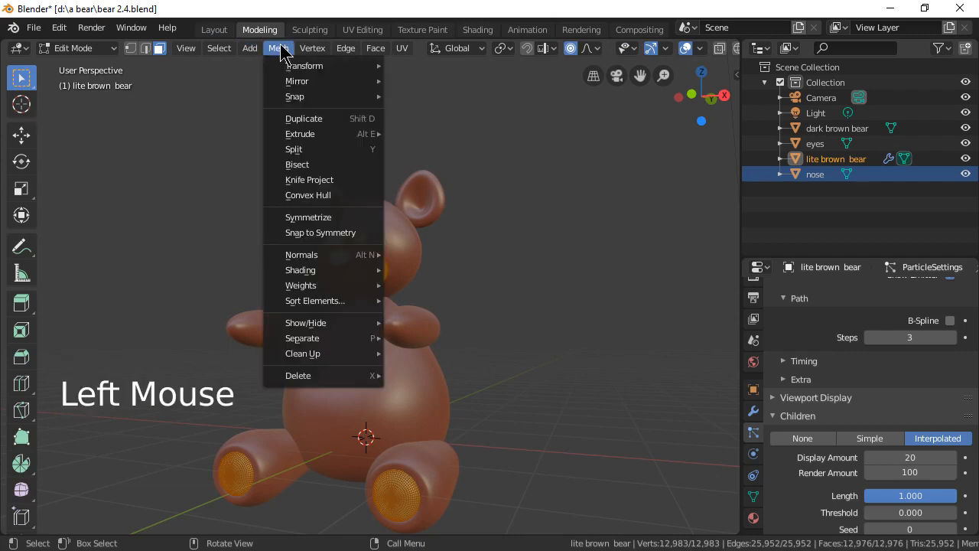
{"action": "mouse_move", "coordinate": [341, 258]}
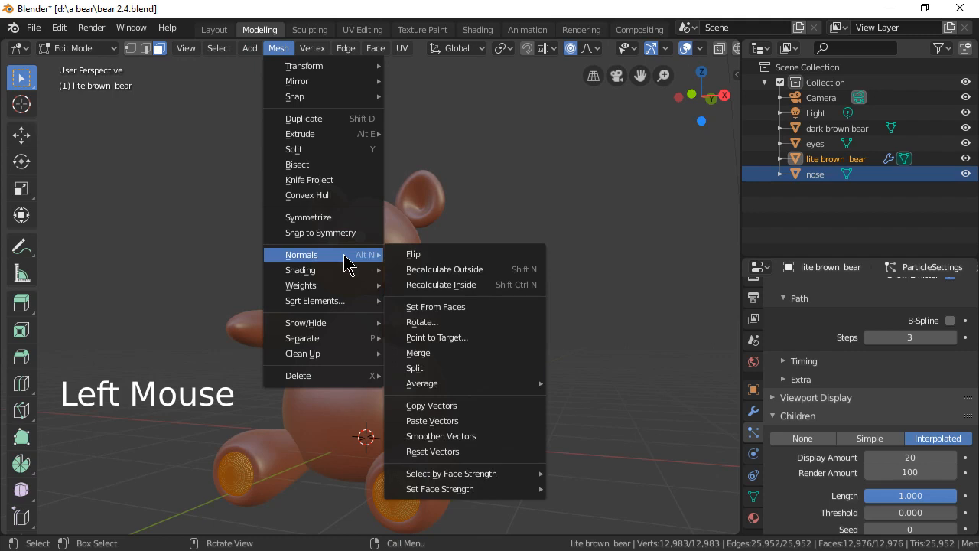
{"action": "left_click", "coordinate": [486, 271]}
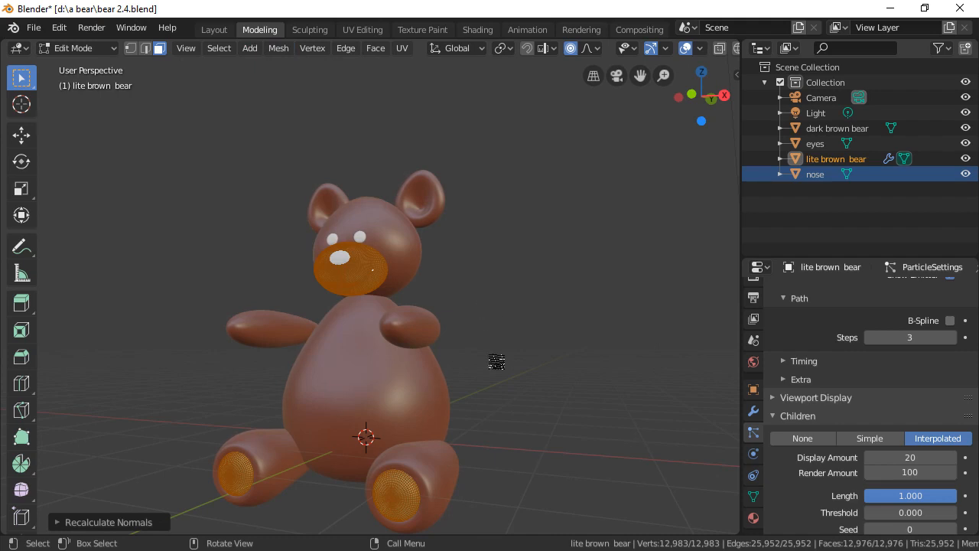
{"action": "key", "text": "Tab"}
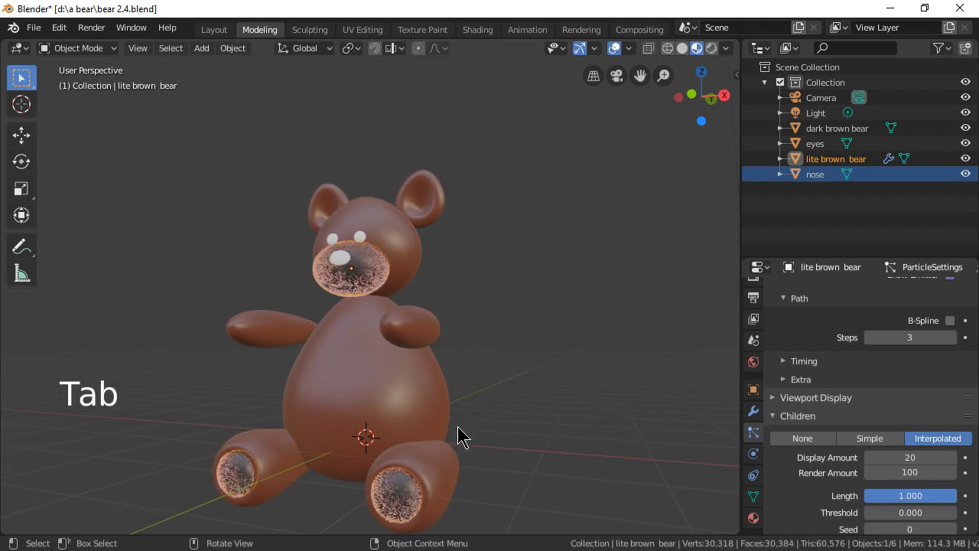
Save the scene as a new incremental version named bear 2.5.blend in the a bear folder.
{"action": "scroll", "coordinate": [434, 471], "scroll_direction": "down", "scroll_amount": 2}
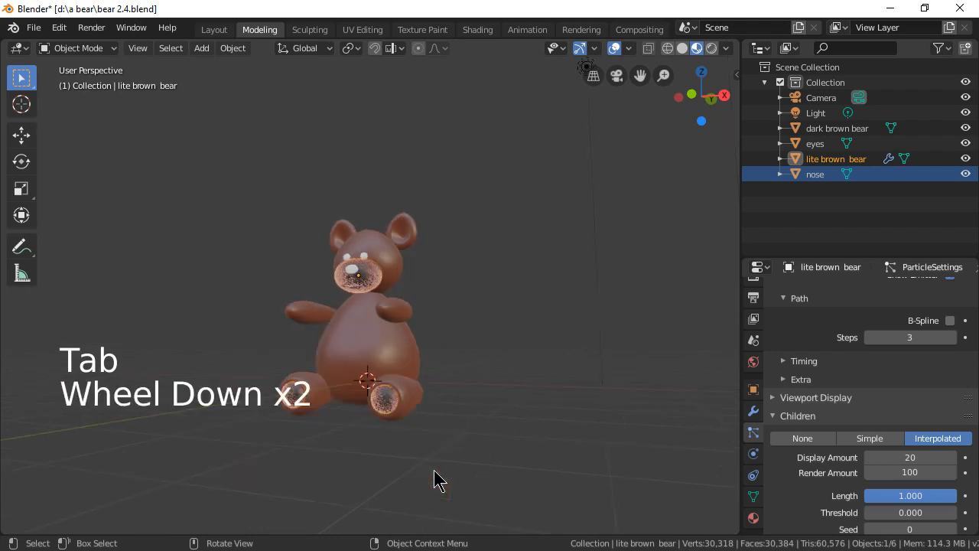
{"action": "middle_click_drag", "start_coordinate": [434, 471], "coordinate": [356, 430]}
{"action": "scroll", "coordinate": [339, 390], "scroll_direction": "up", "scroll_amount": 3}
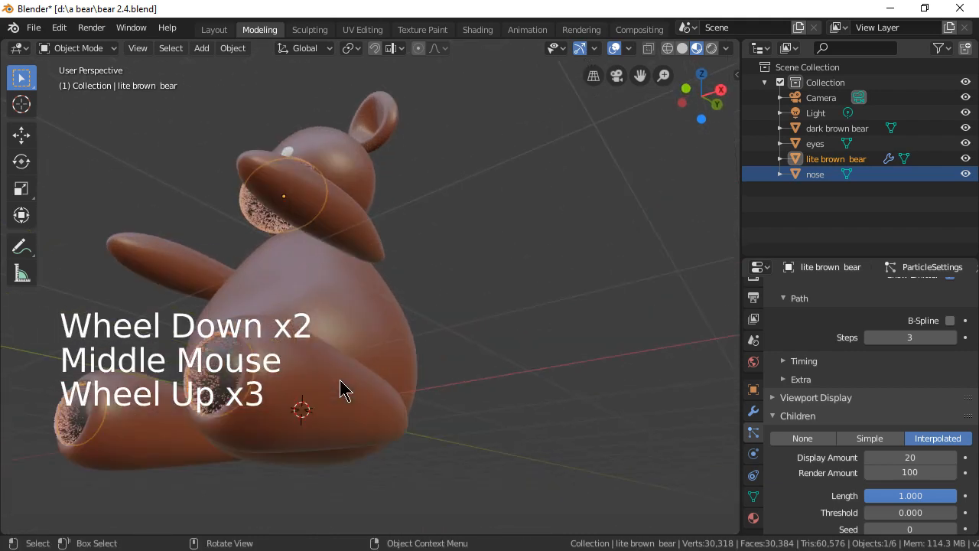
{"action": "middle_click_drag", "start_coordinate": [338, 373], "coordinate": [377, 413]}
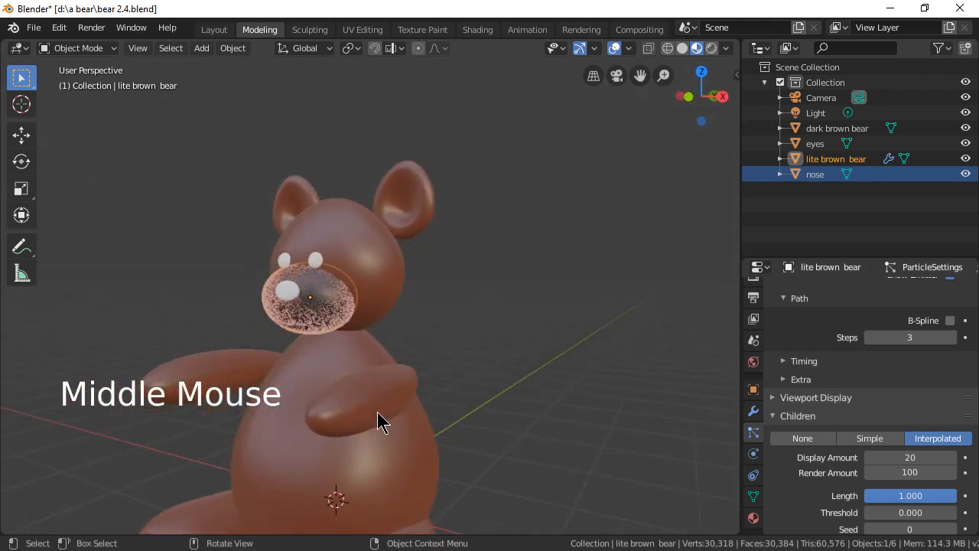
{"action": "left_click", "coordinate": [35, 28]}
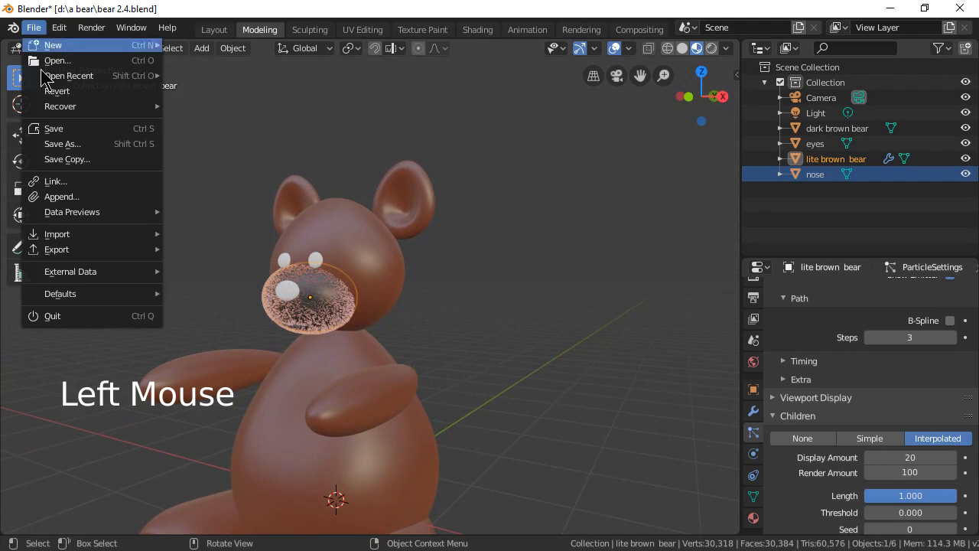
{"action": "left_click", "coordinate": [87, 144]}
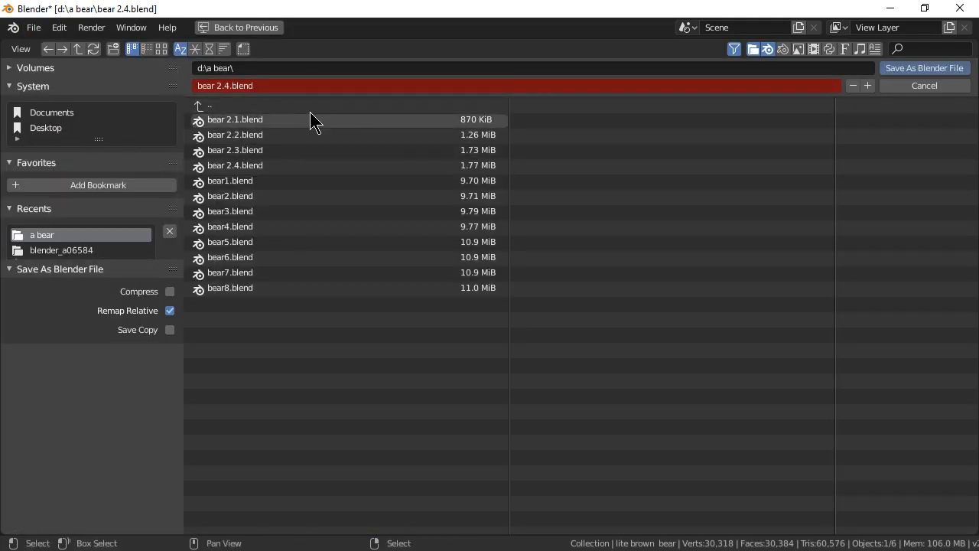
{"action": "key", "text": "KP_Add"}
{"action": "key", "text": "KP_Enter"}
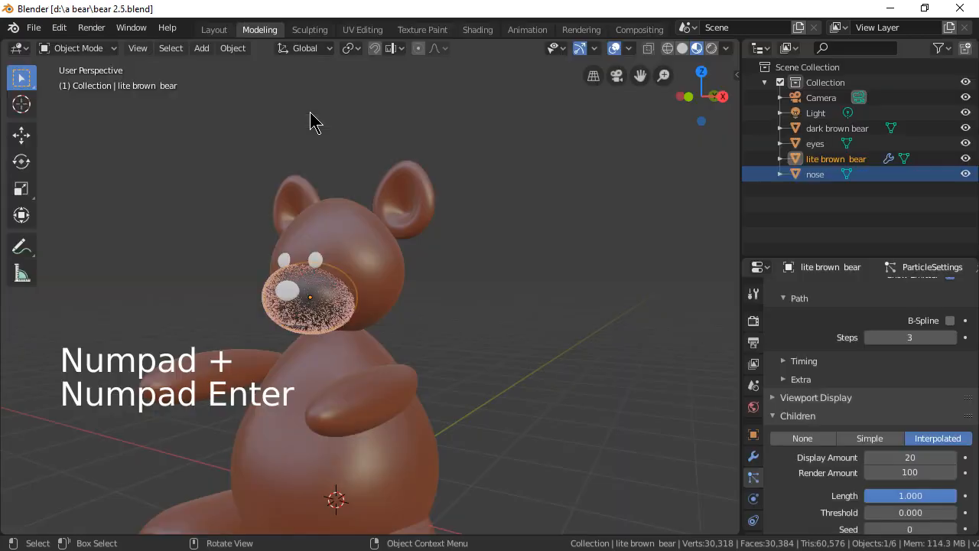
Drive the Color Ramp factor of the dark brown bear's material with Hair Info Intercept.
{"action": "scroll", "coordinate": [413, 214], "scroll_direction": "down", "scroll_amount": 3}
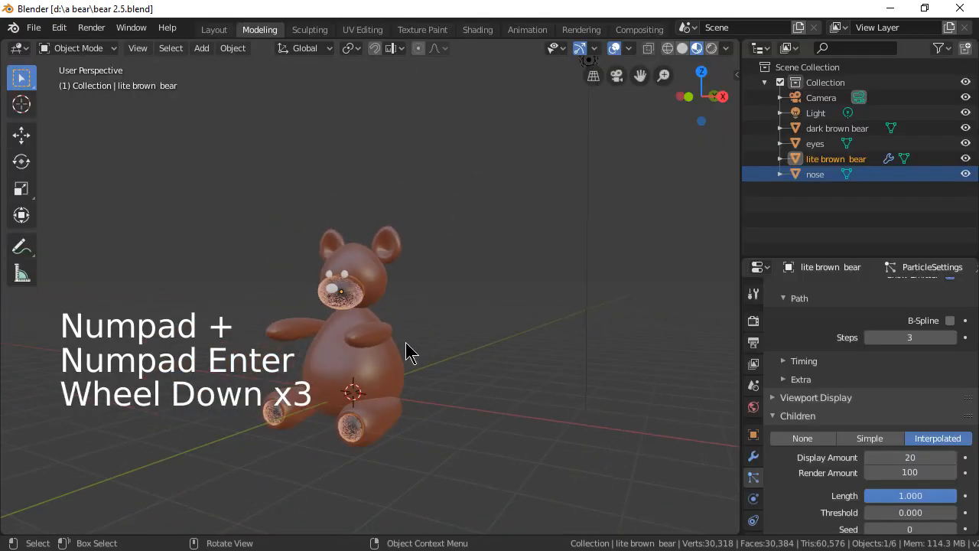
{"action": "scroll", "coordinate": [406, 342], "scroll_direction": "up", "scroll_amount": 6}
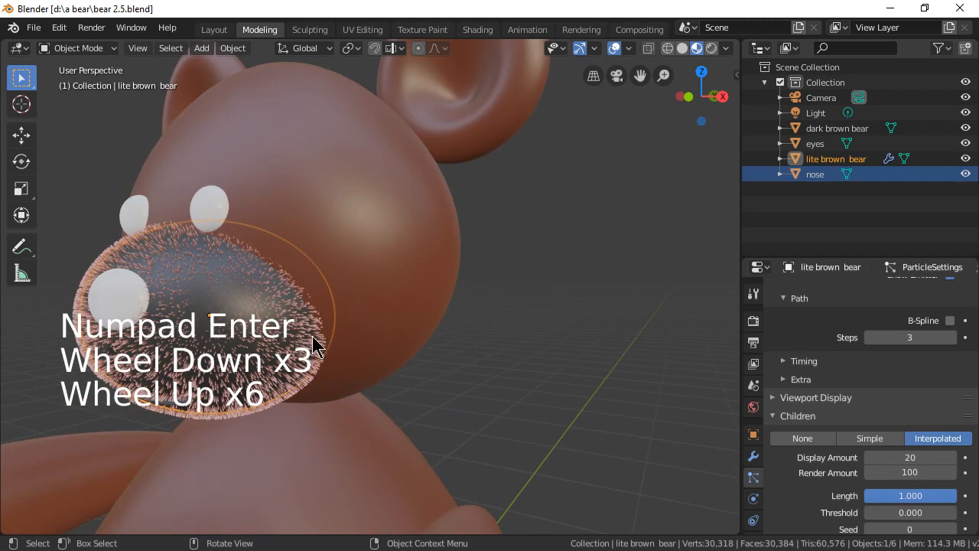
{"action": "scroll", "coordinate": [345, 322], "scroll_direction": "down", "scroll_amount": 2}
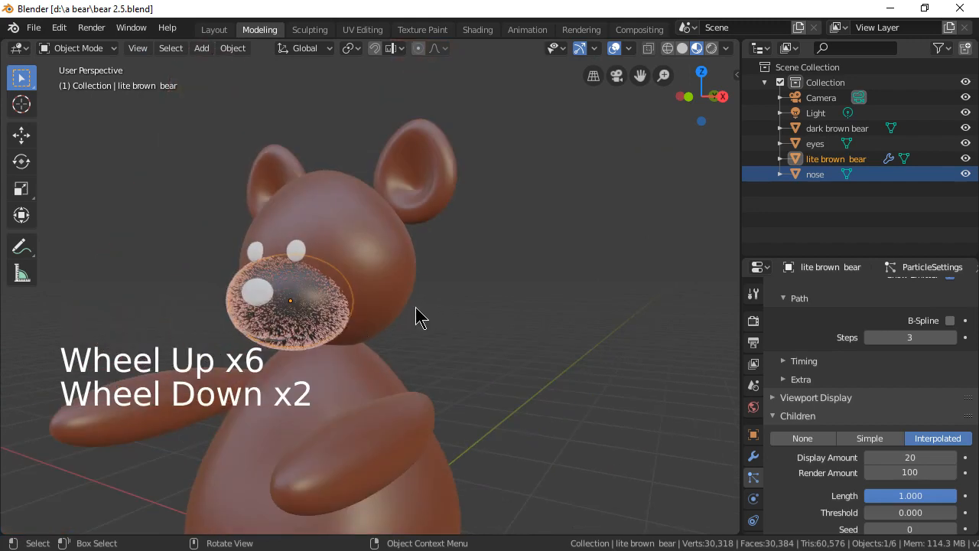
{"action": "scroll", "coordinate": [428, 299], "scroll_direction": "down", "scroll_amount": 1}
{"action": "left_click", "coordinate": [385, 286]}
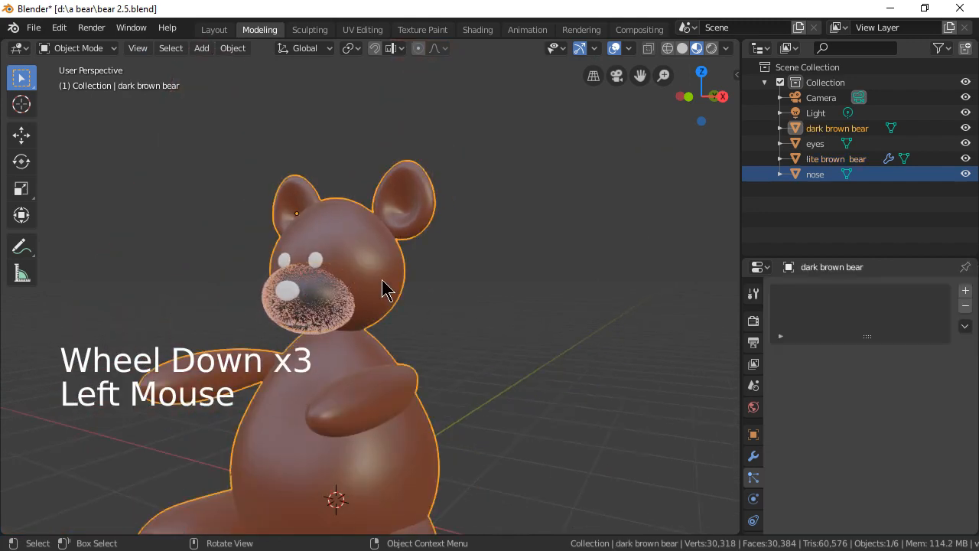
{"action": "scroll", "coordinate": [584, 303], "scroll_direction": "down", "scroll_amount": 2}
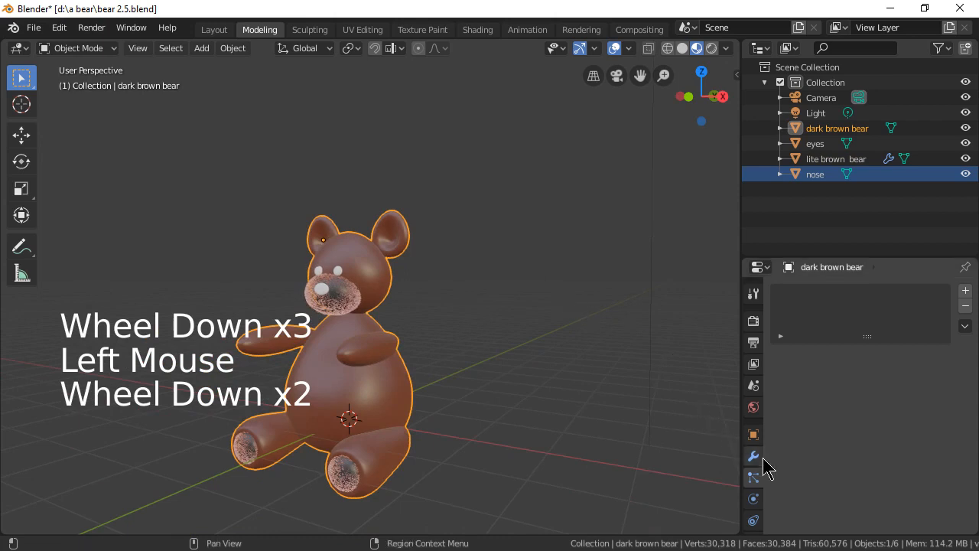
{"action": "scroll", "coordinate": [753, 501], "scroll_direction": "down", "scroll_amount": 12}
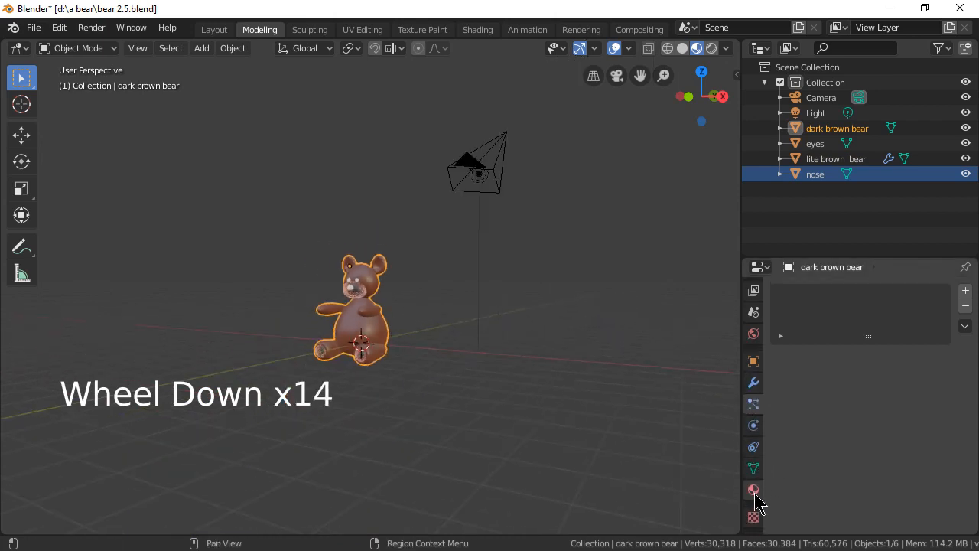
{"action": "left_click", "coordinate": [754, 491]}
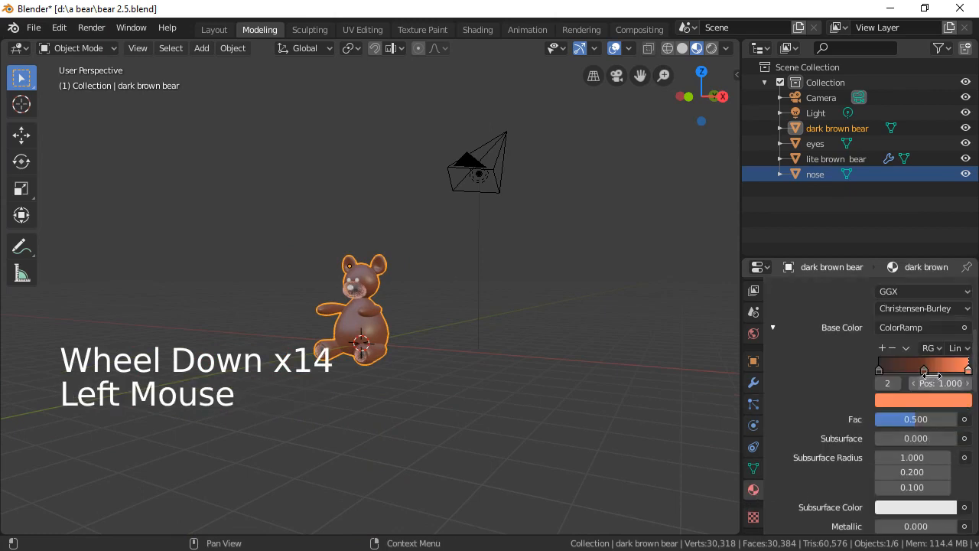
{"action": "left_click", "coordinate": [965, 420]}
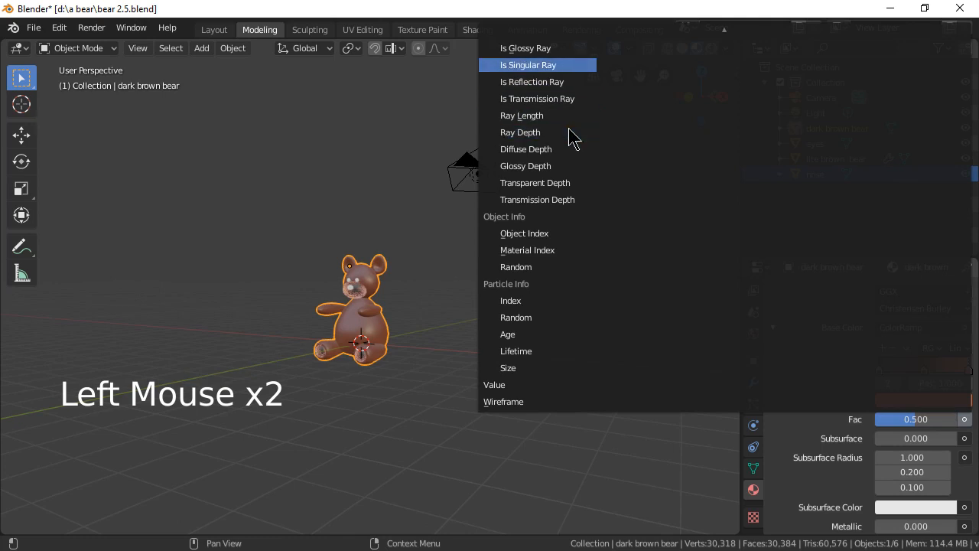
{"action": "scroll", "coordinate": [498, 87], "scroll_direction": "up", "scroll_amount": 15}
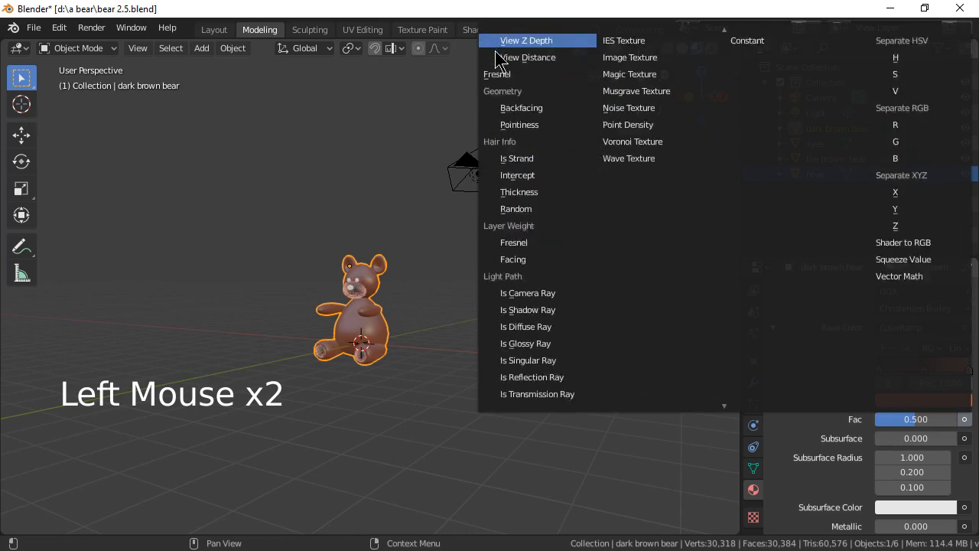
{"action": "scroll", "coordinate": [498, 62], "scroll_direction": "up", "scroll_amount": 3}
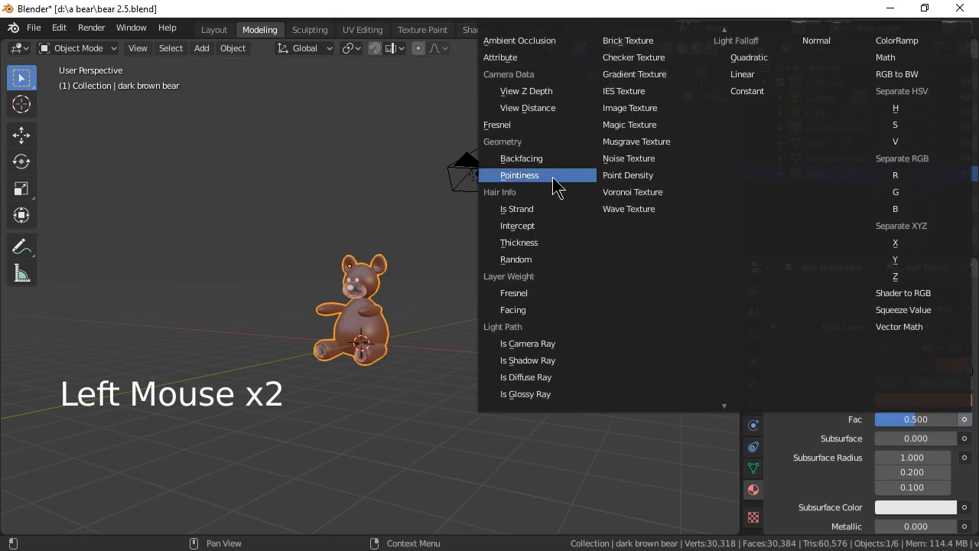
{"action": "left_click", "coordinate": [546, 227]}
{"action": "scroll", "coordinate": [465, 324], "scroll_direction": "up", "scroll_amount": 6}
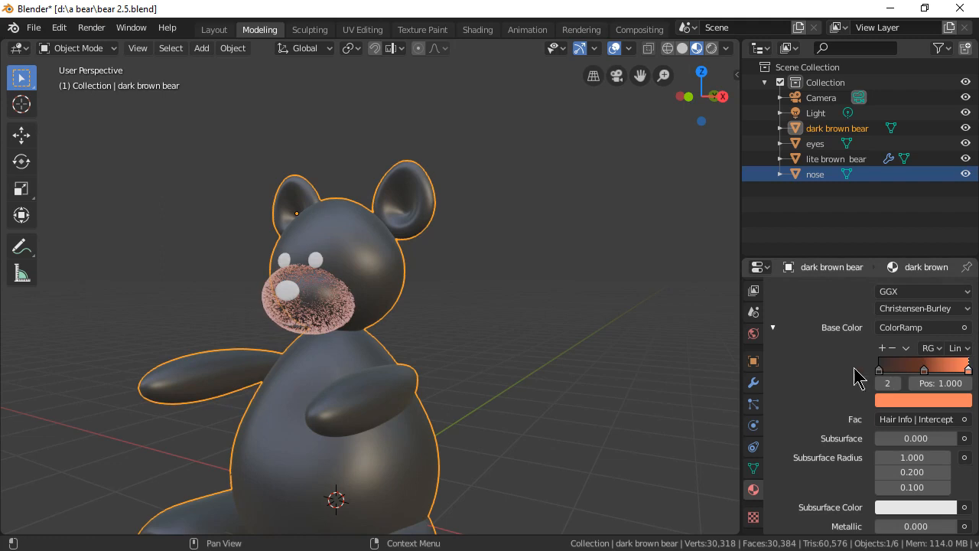
Add a particle system to the dark brown bear and name its settings brown fur.
{"action": "left_click", "coordinate": [753, 405]}
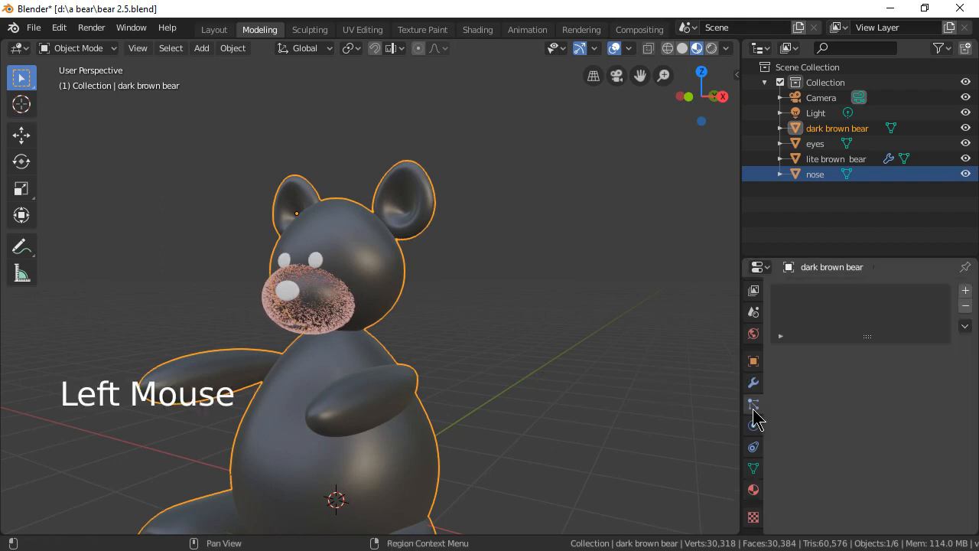
{"action": "left_click", "coordinate": [966, 291]}
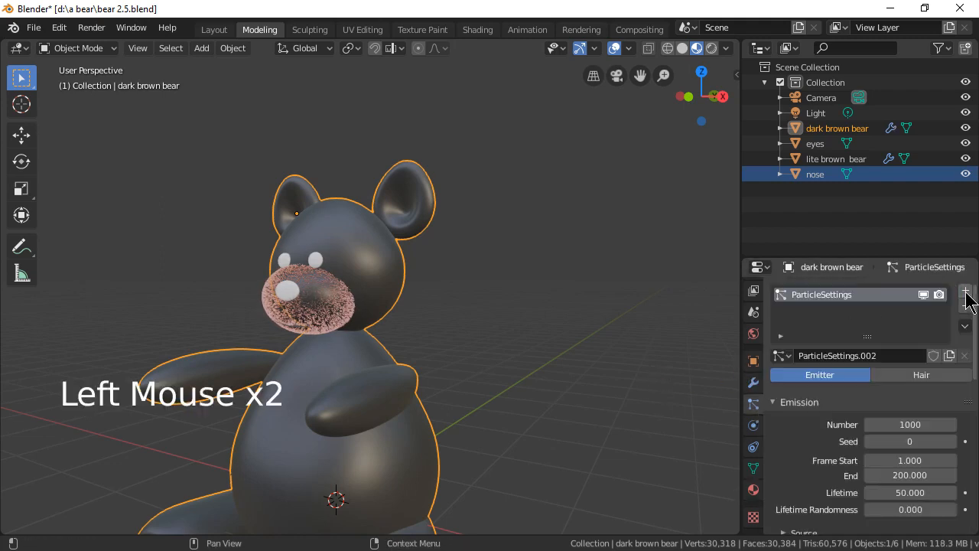
{"action": "left_click", "coordinate": [860, 358]}
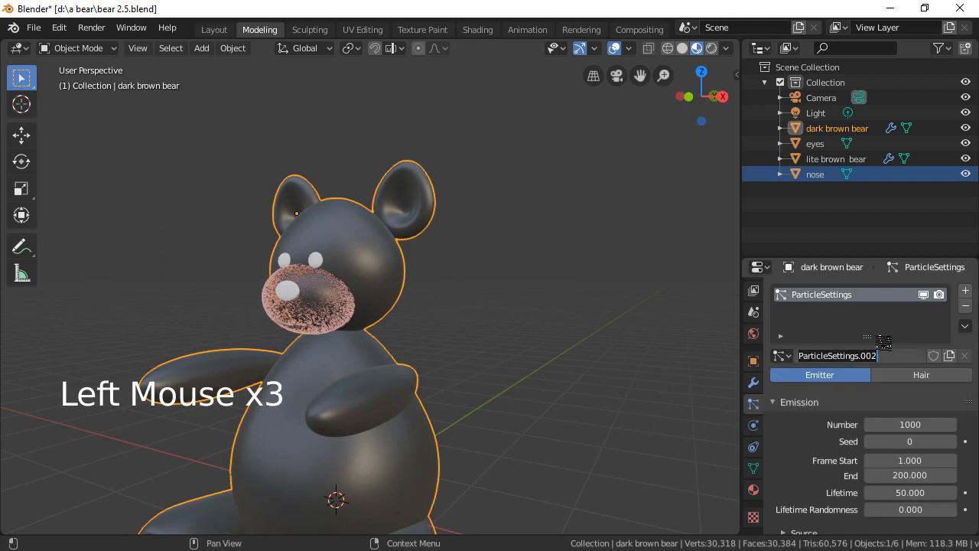
{"action": "type", "text": "brown fur"}
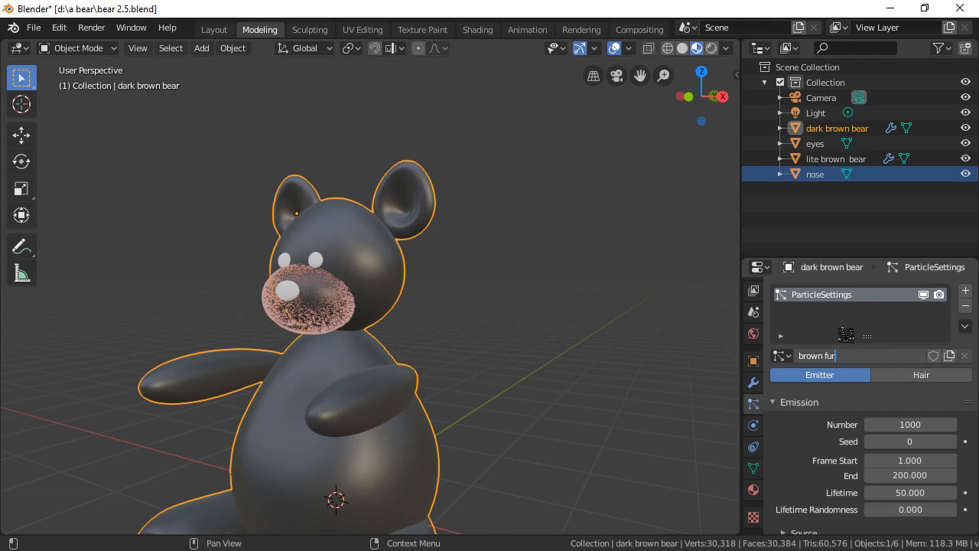
{"action": "key", "text": "Return"}
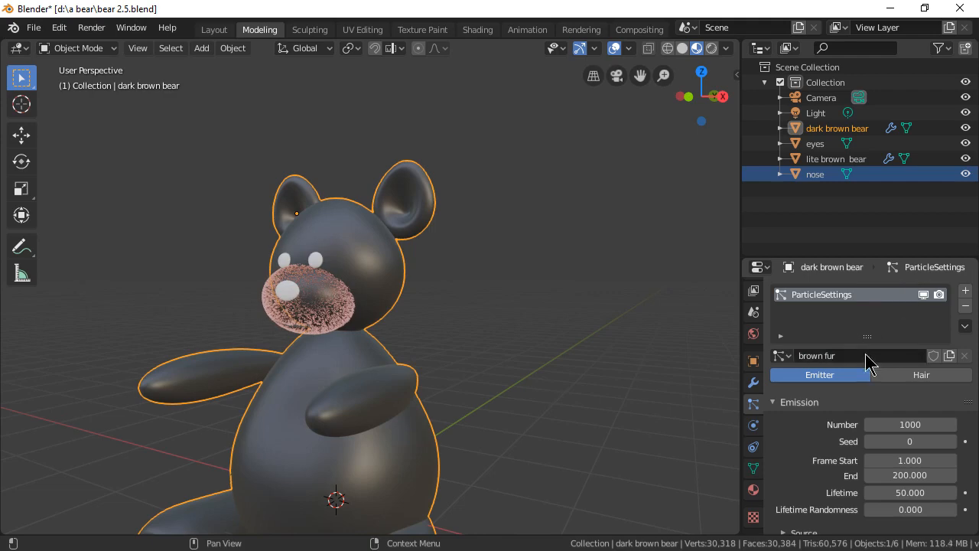
Make the brown fur particle system the Hair type and enable its Advanced settings.
{"action": "left_click", "coordinate": [959, 376]}
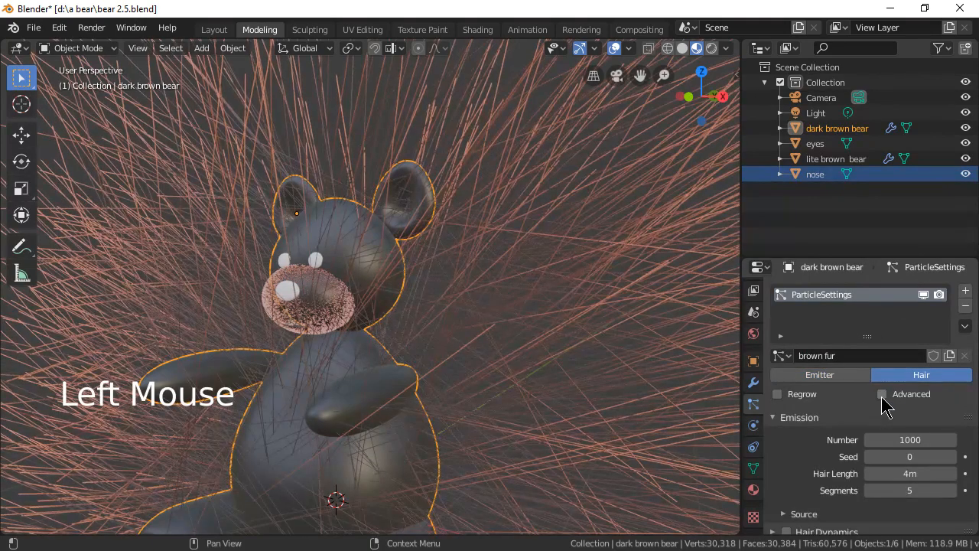
{"action": "left_click", "coordinate": [883, 394]}
{"action": "scroll", "coordinate": [642, 316], "scroll_direction": "down", "scroll_amount": 4}
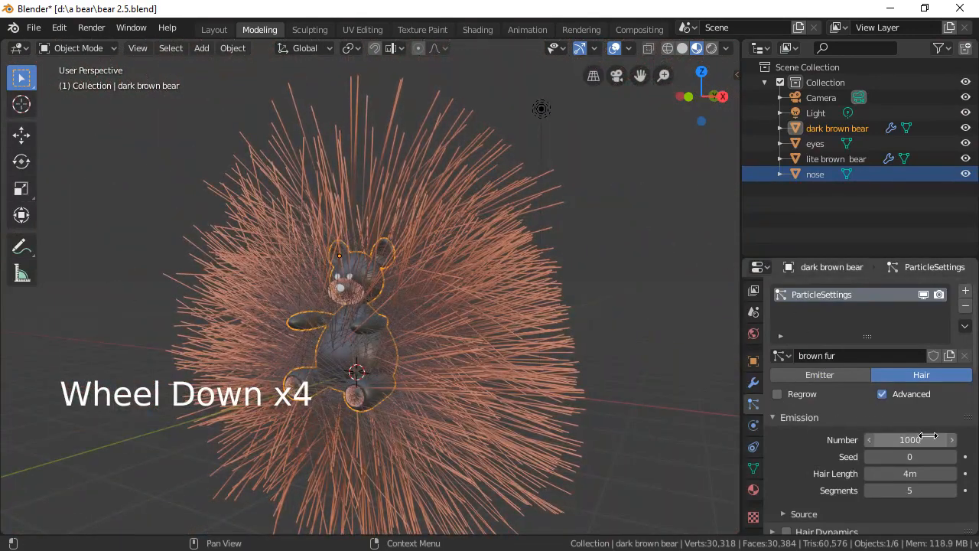
Set the brown fur's hair length to 0.5 m, keeping the default seed.
{"action": "left_click", "coordinate": [903, 474]}
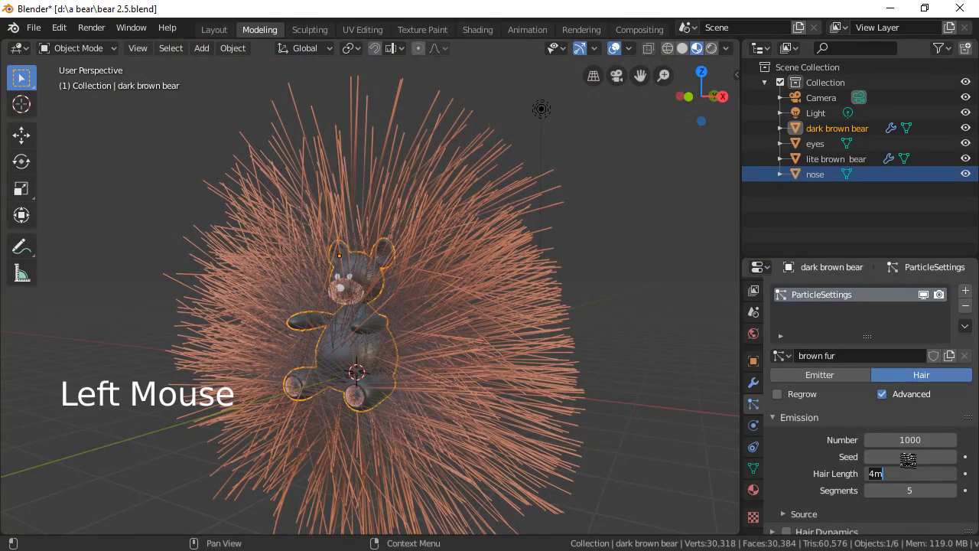
{"action": "type", "text": ".5"}
{"action": "key", "text": "Return"}
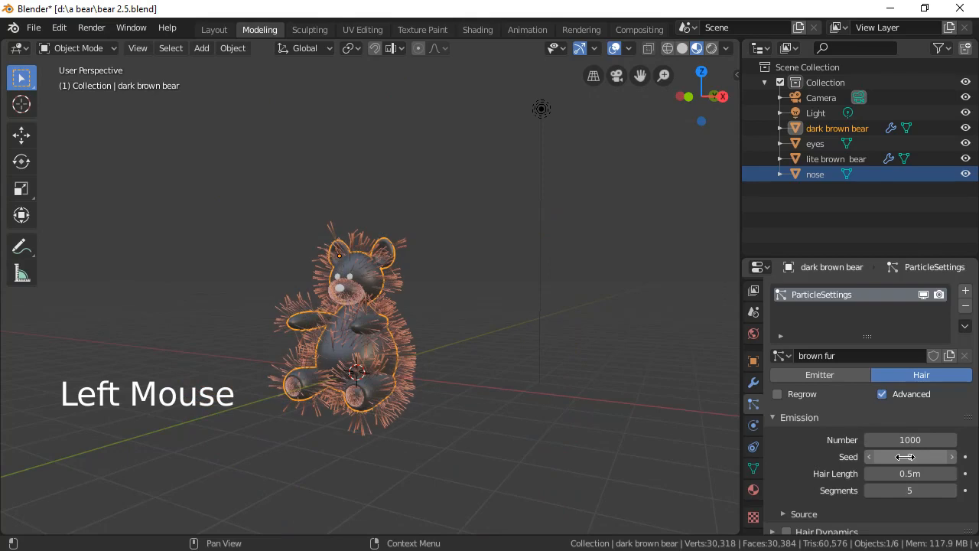
{"action": "left_click", "coordinate": [905, 456]}
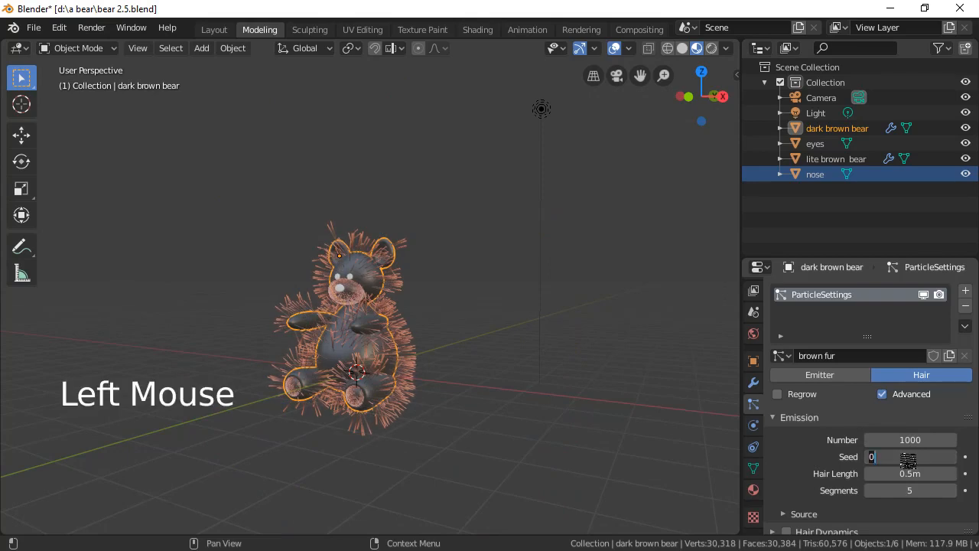
{"action": "key", "text": "Return"}
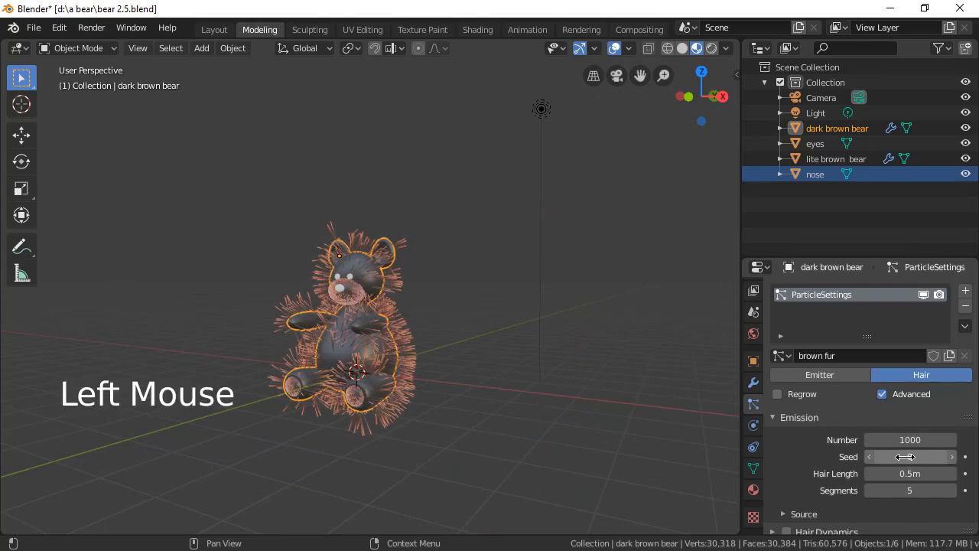
Set the brown fur's hair length to 0.05 m and its segments to 7.
{"action": "left_click", "coordinate": [917, 474]}
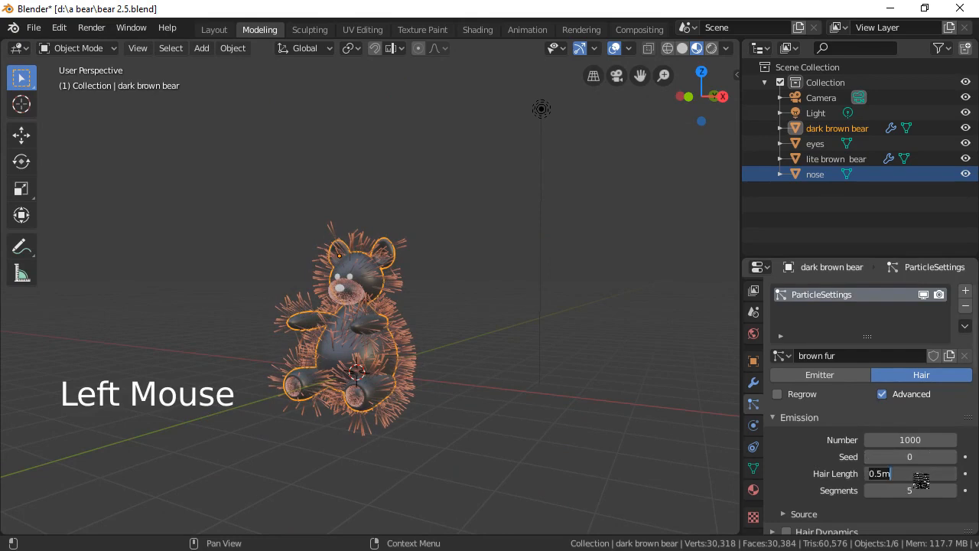
{"action": "key", "text": "Return"}
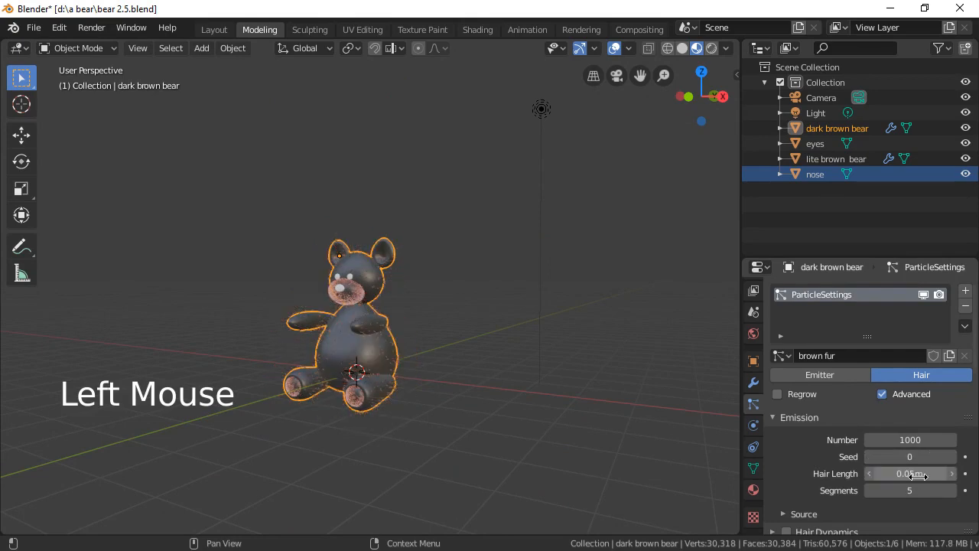
{"action": "scroll", "coordinate": [388, 370], "scroll_direction": "up", "scroll_amount": 2}
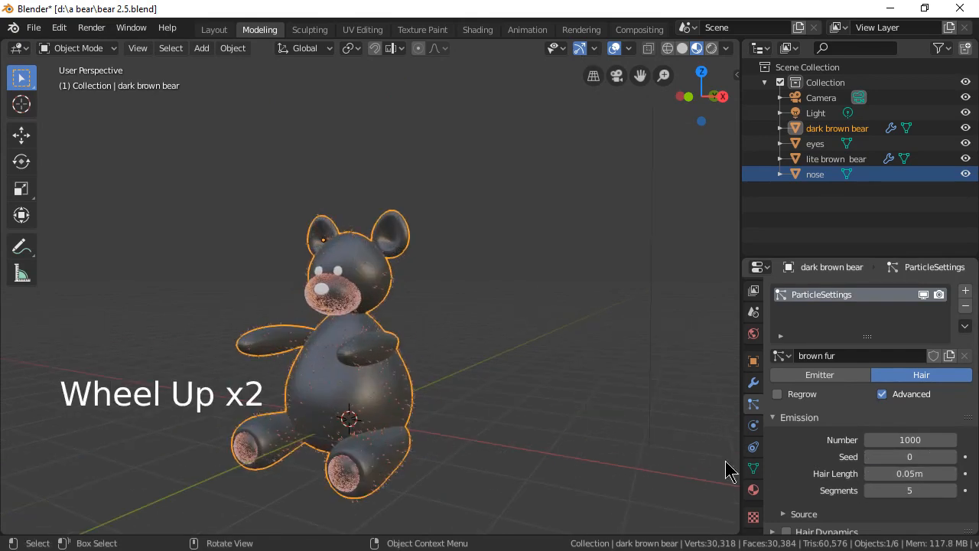
{"action": "left_click", "coordinate": [913, 491]}
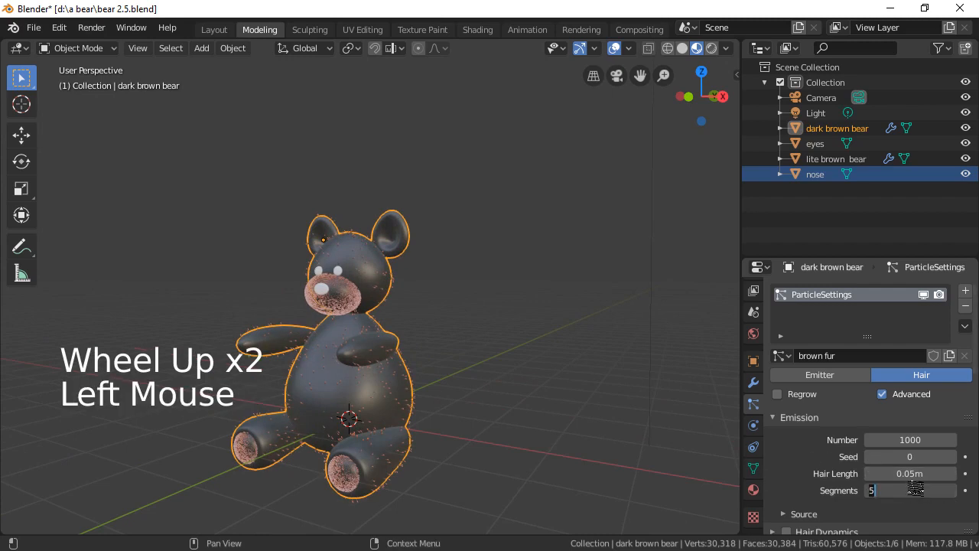
{"action": "type", "text": "7"}
{"action": "key", "text": "Return"}
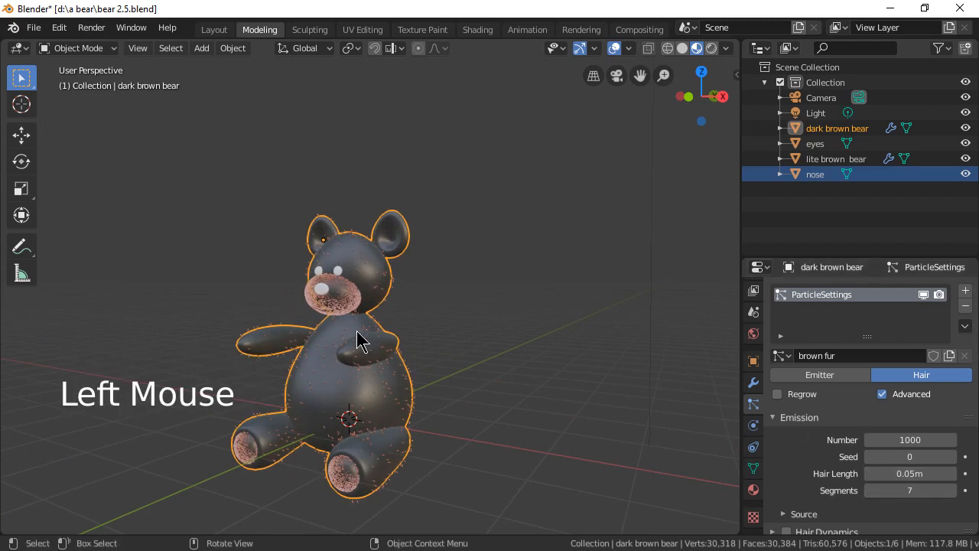
Give the dark brown bear's hair Interpolated children with a display amount of 20.
{"action": "scroll", "coordinate": [717, 361], "scroll_direction": "down", "scroll_amount": 3}
{"action": "scroll", "coordinate": [884, 444], "scroll_direction": "down", "scroll_amount": 6}
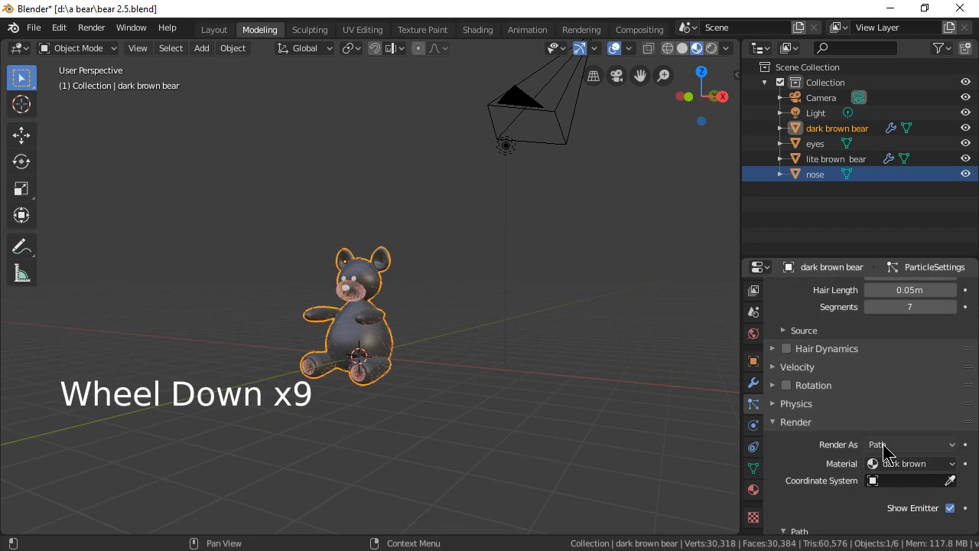
{"action": "scroll", "coordinate": [884, 451], "scroll_direction": "down", "scroll_amount": 3}
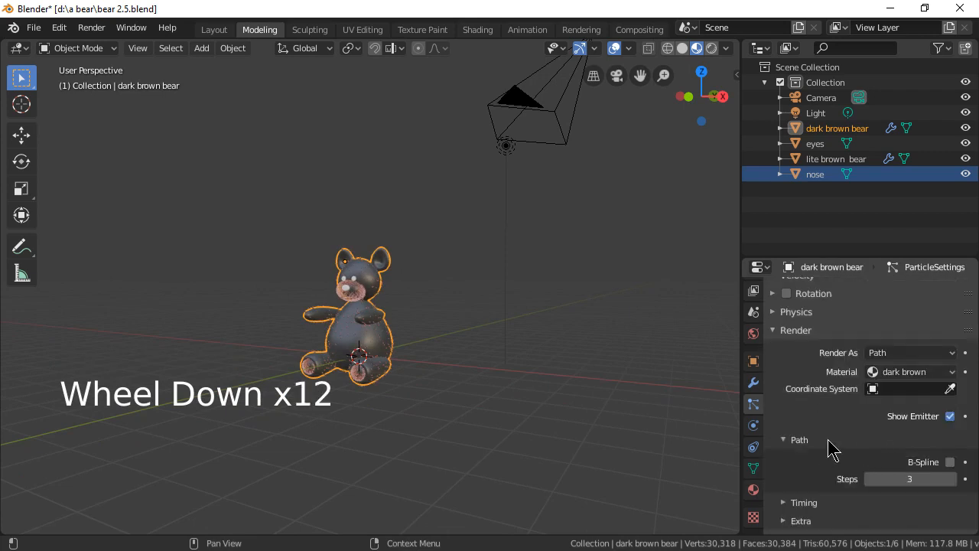
{"action": "scroll", "coordinate": [832, 449], "scroll_direction": "down", "scroll_amount": 6}
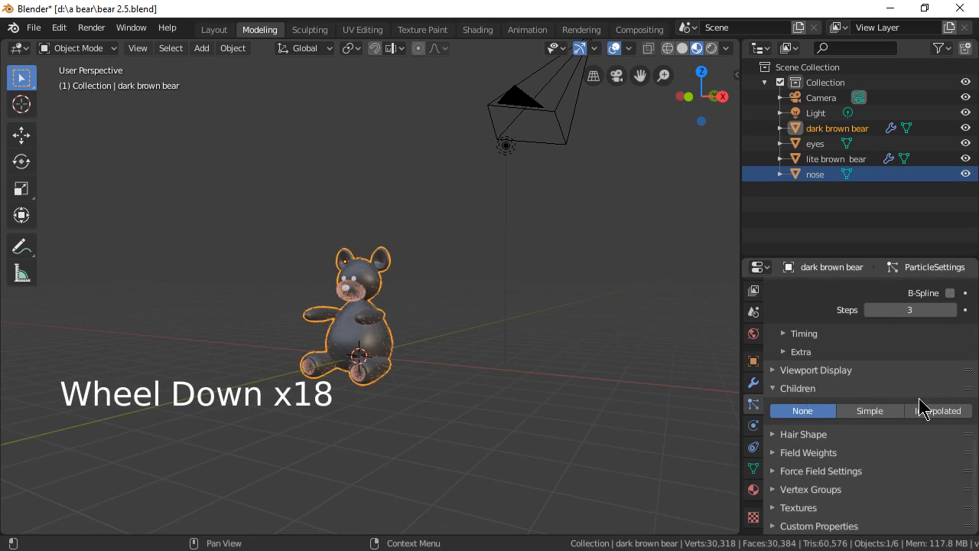
{"action": "left_click", "coordinate": [941, 423]}
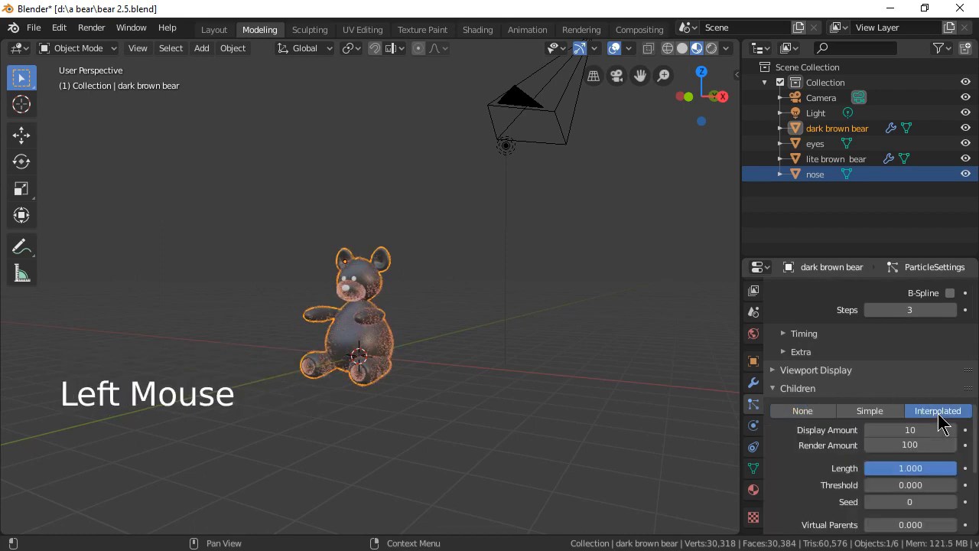
{"action": "scroll", "coordinate": [574, 449], "scroll_direction": "up", "scroll_amount": 2}
{"action": "left_click", "coordinate": [896, 426]}
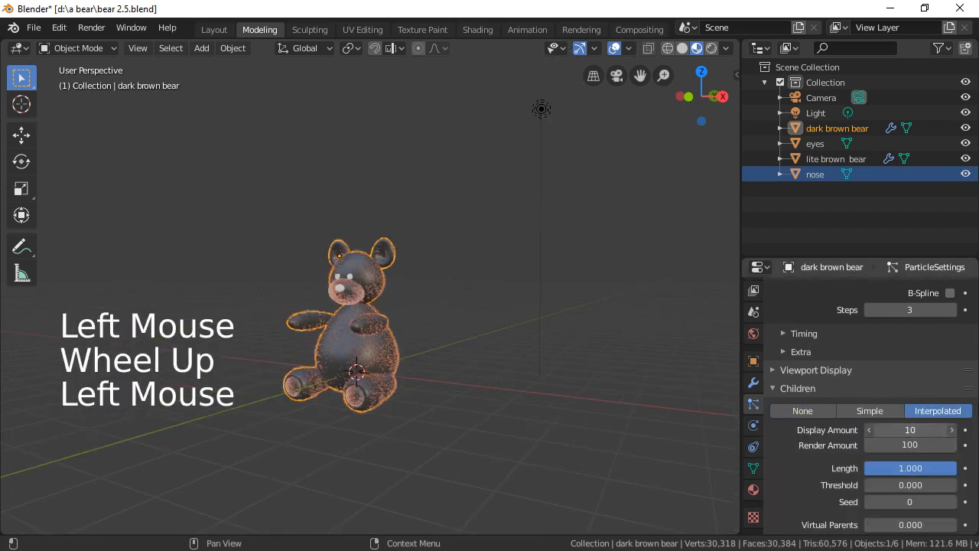
{"action": "type", "text": "20"}
{"action": "key", "text": "Return"}
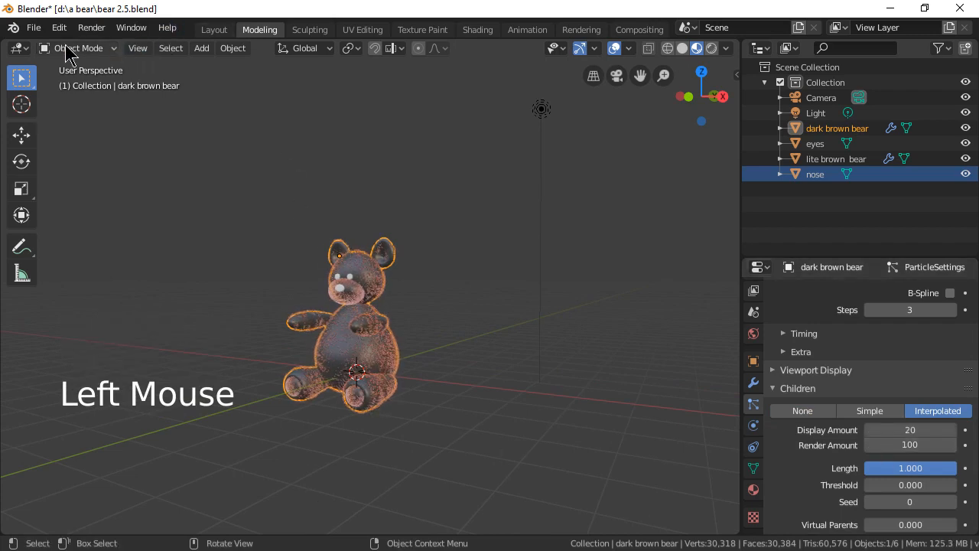
Save the scene as a new incremental version named bear 2.6.blend in the same folder.
{"action": "left_click", "coordinate": [34, 28]}
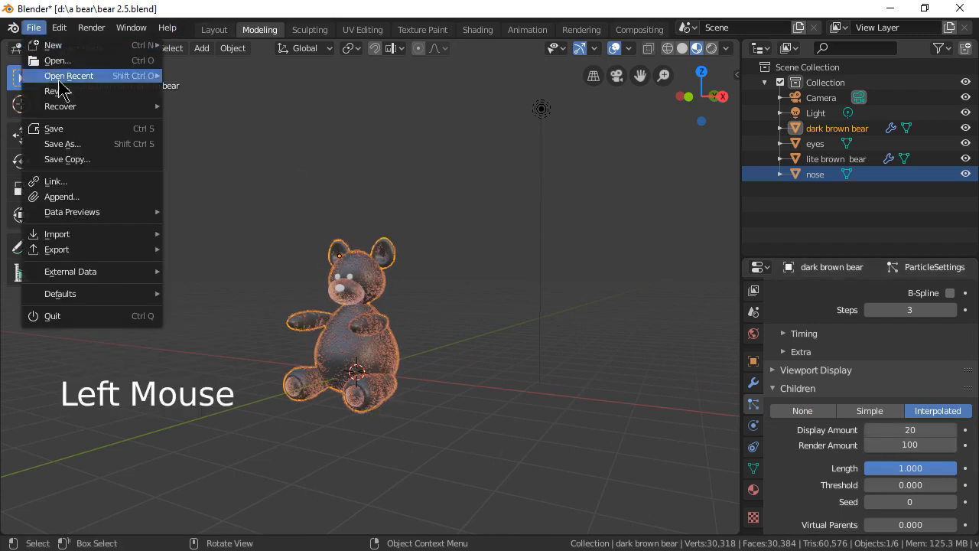
{"action": "left_click", "coordinate": [81, 141]}
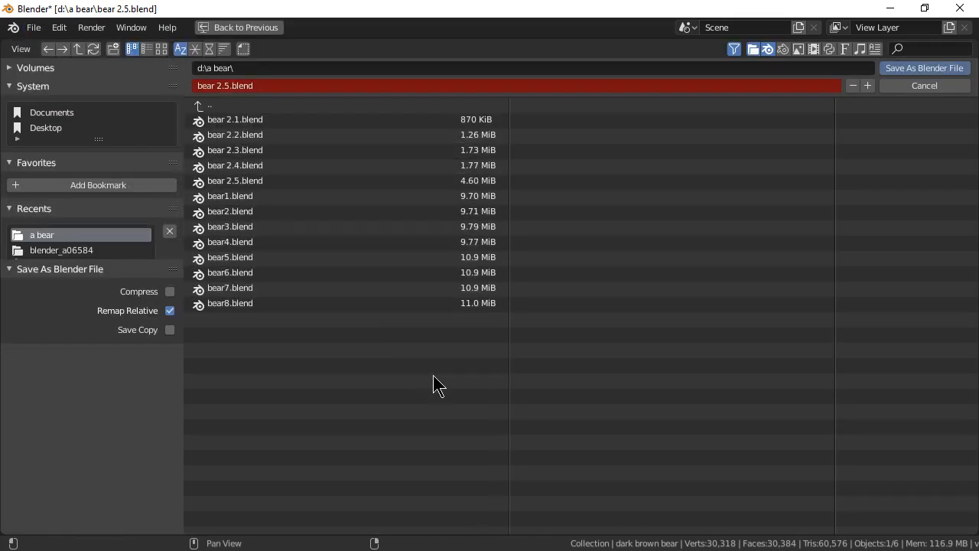
{"action": "key", "text": "KP_Add"}
{"action": "key", "text": "KP_Enter"}
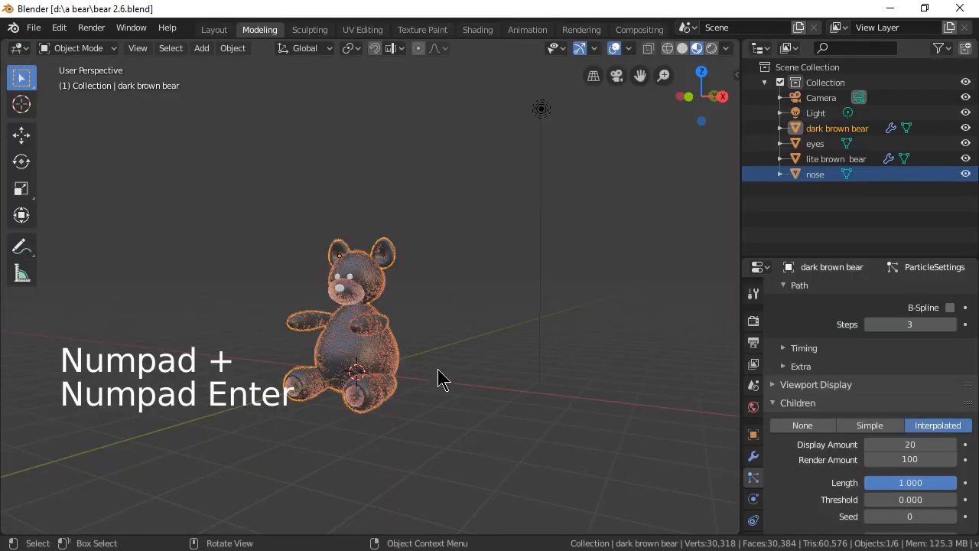
Examine the fur coverage on the bear's head, ears and body from several angles and distances.
{"action": "scroll", "coordinate": [433, 450], "scroll_direction": "up", "scroll_amount": 3}
{"action": "mouse_move", "coordinate": [433, 449]}
{"action": "middle_mouse_down"}
{"action": "mouse_move", "coordinate": [402, 454]}
{"action": "mouse_move", "coordinate": [430, 444]}
{"action": "middle_mouse_up"}
{"action": "scroll", "coordinate": [431, 446], "scroll_direction": "down", "scroll_amount": 2}
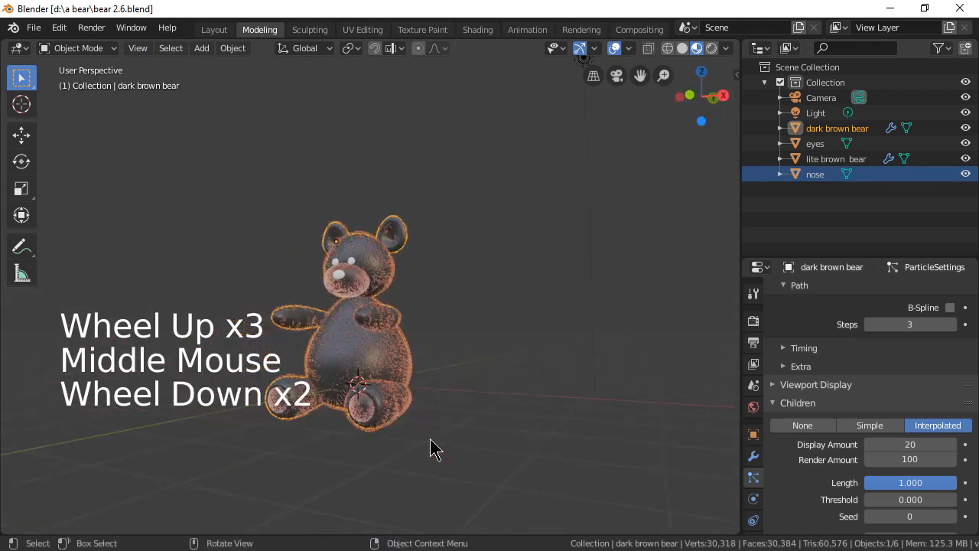
{"action": "scroll", "coordinate": [430, 444], "scroll_direction": "up", "scroll_amount": 2}
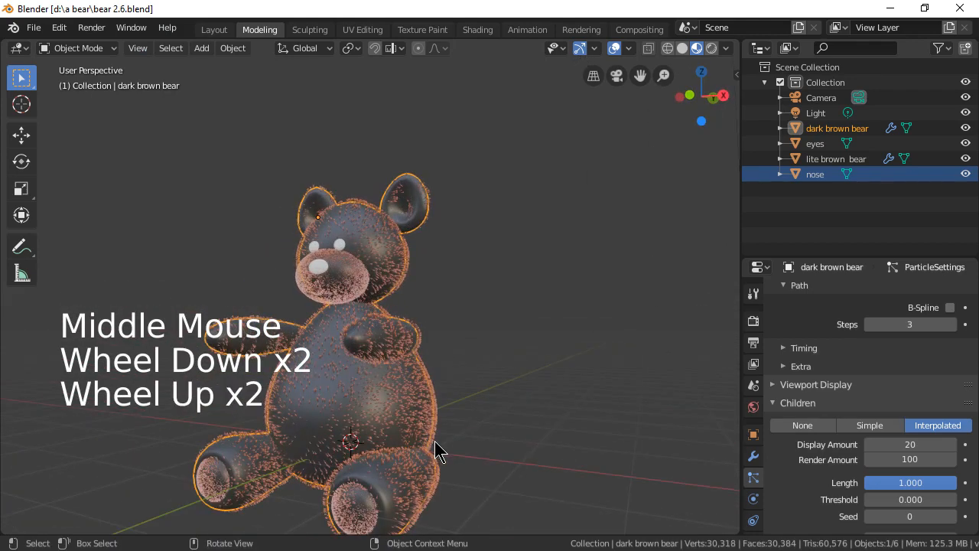
{"action": "scroll", "coordinate": [449, 420], "scroll_direction": "down", "scroll_amount": 2}
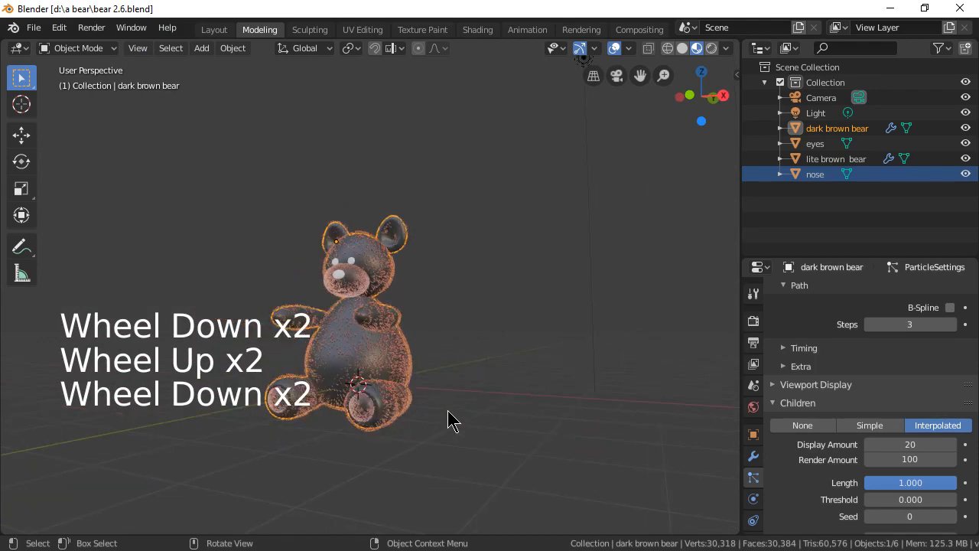
{"action": "mouse_move", "coordinate": [449, 420]}
{"action": "middle_mouse_down"}
{"action": "mouse_move", "coordinate": [422, 456]}
{"action": "mouse_move", "coordinate": [458, 462]}
{"action": "mouse_move", "coordinate": [455, 417]}
{"action": "middle_mouse_up"}
{"action": "scroll", "coordinate": [454, 417], "scroll_direction": "up", "scroll_amount": 3}
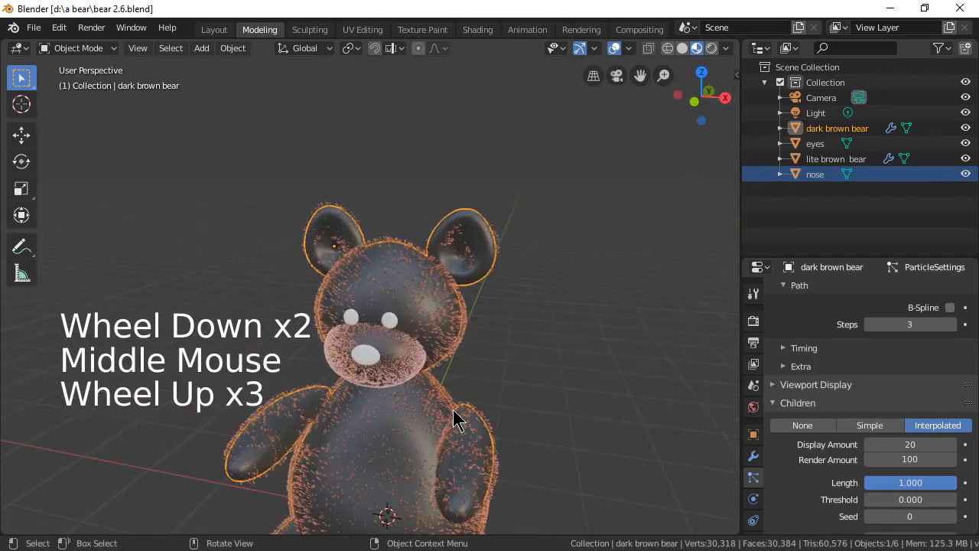
{"action": "middle_click_drag", "start_coordinate": [474, 265], "coordinate": [461, 304]}
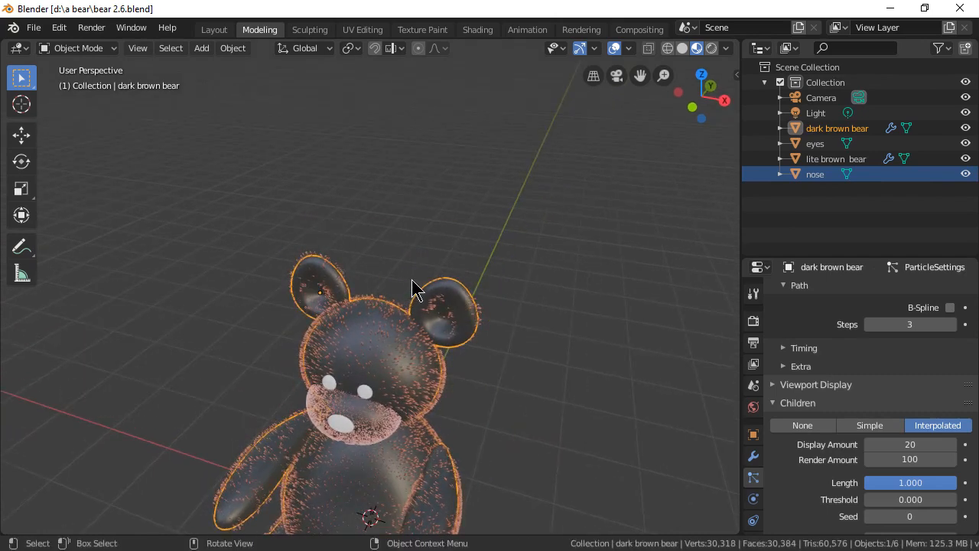
Recalculate the normals of all the dark brown bear's faces to point outside, then return to Object Mode.
{"action": "key", "text": "Tab"}
{"action": "key", "text": "a"}
{"action": "key", "text": "a"}
{"action": "key", "text": "a"}
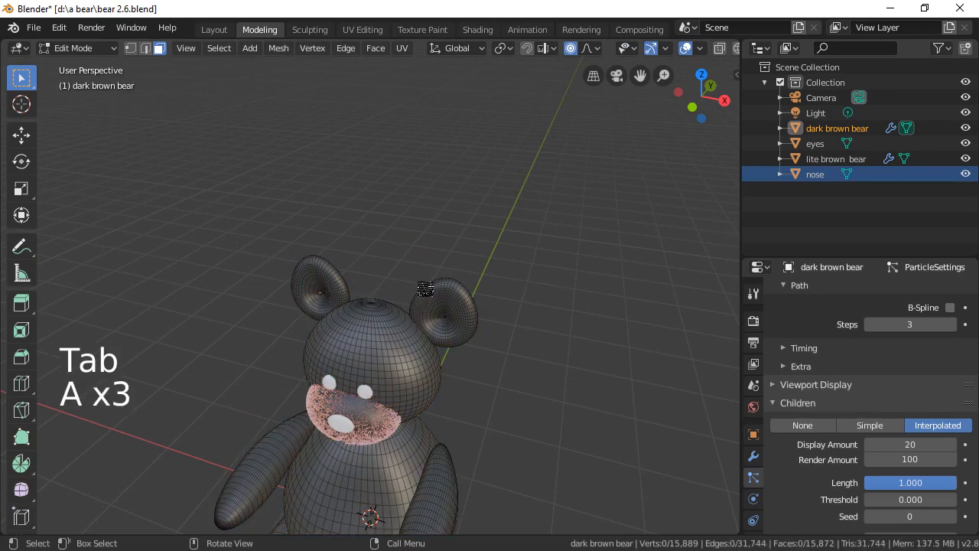
{"action": "key", "text": "a"}
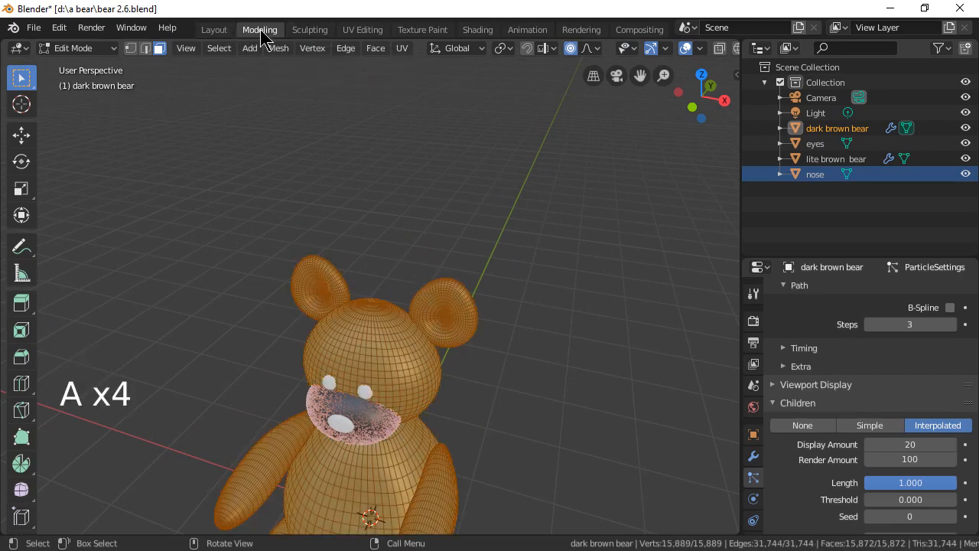
{"action": "left_click", "coordinate": [278, 48]}
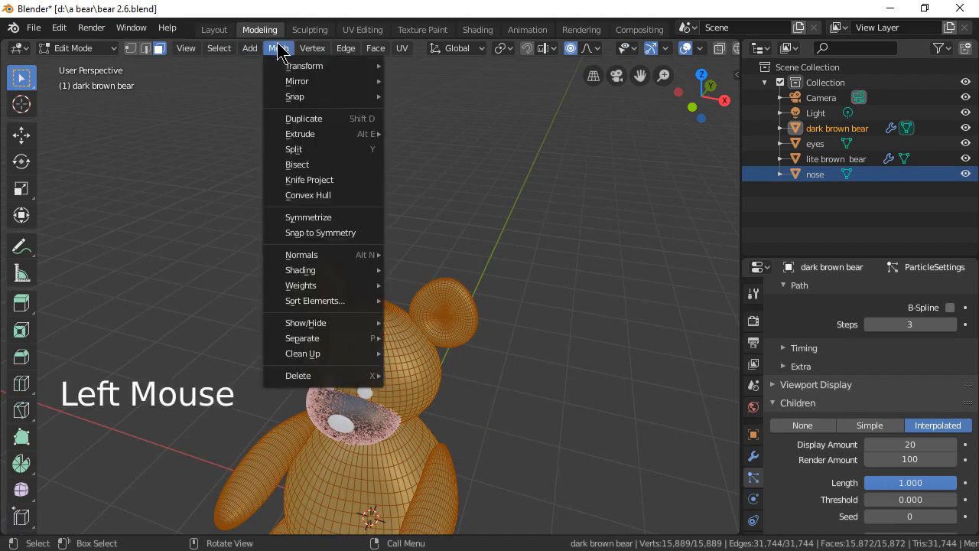
{"action": "mouse_move", "coordinate": [343, 255]}
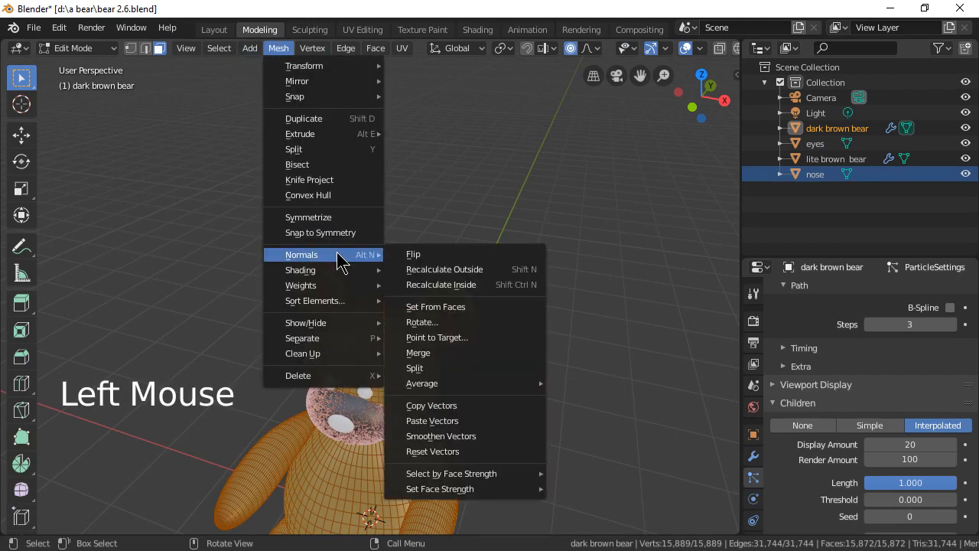
{"action": "left_click", "coordinate": [467, 269]}
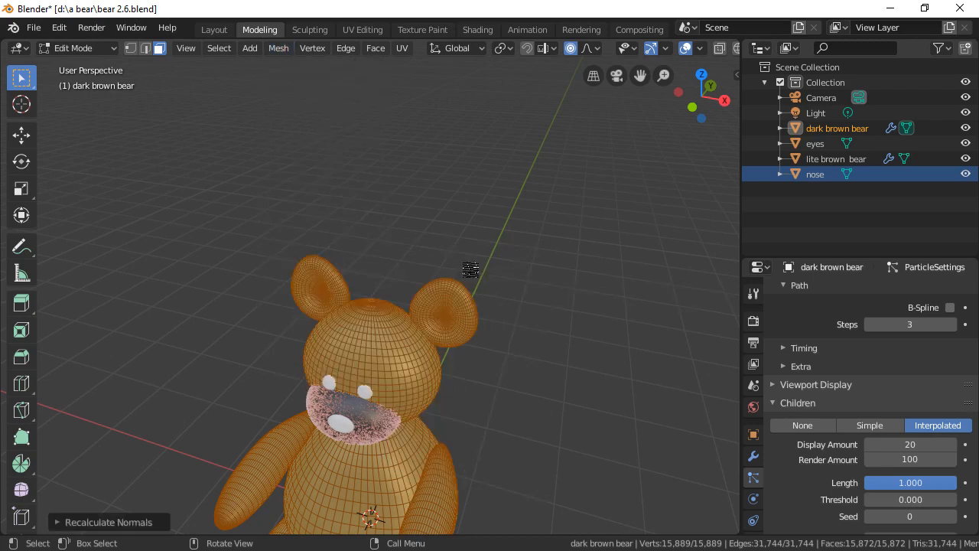
{"action": "key", "text": "Tab"}
Set the dark brown bear's brown fur hair number to 3000.
{"action": "middle_click_drag", "start_coordinate": [528, 349], "coordinate": [526, 304]}
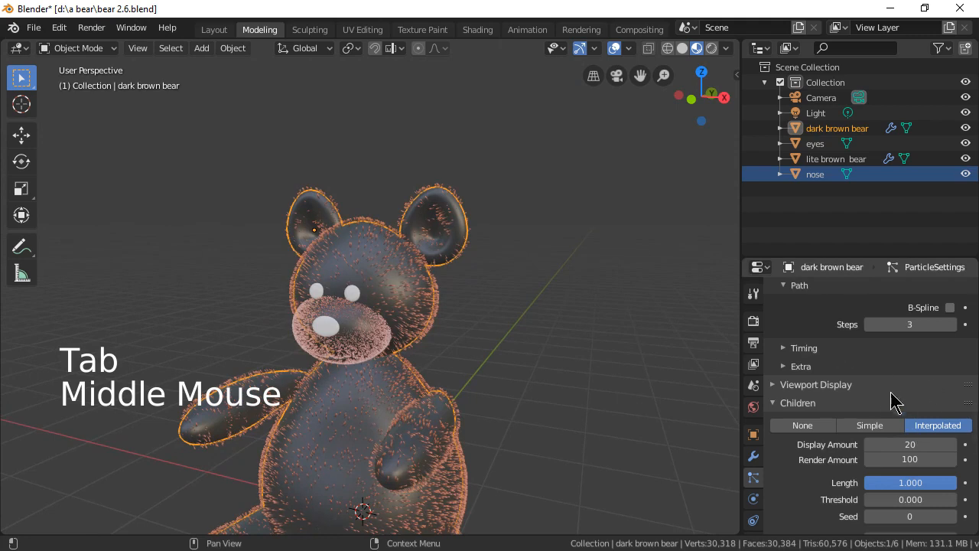
{"action": "scroll", "coordinate": [890, 393], "scroll_direction": "up", "scroll_amount": 15}
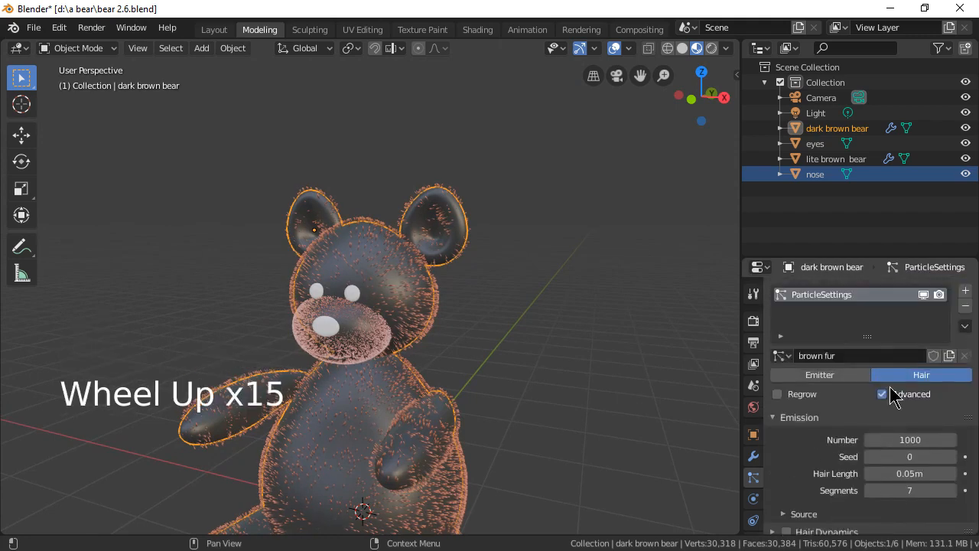
{"action": "left_click", "coordinate": [907, 442]}
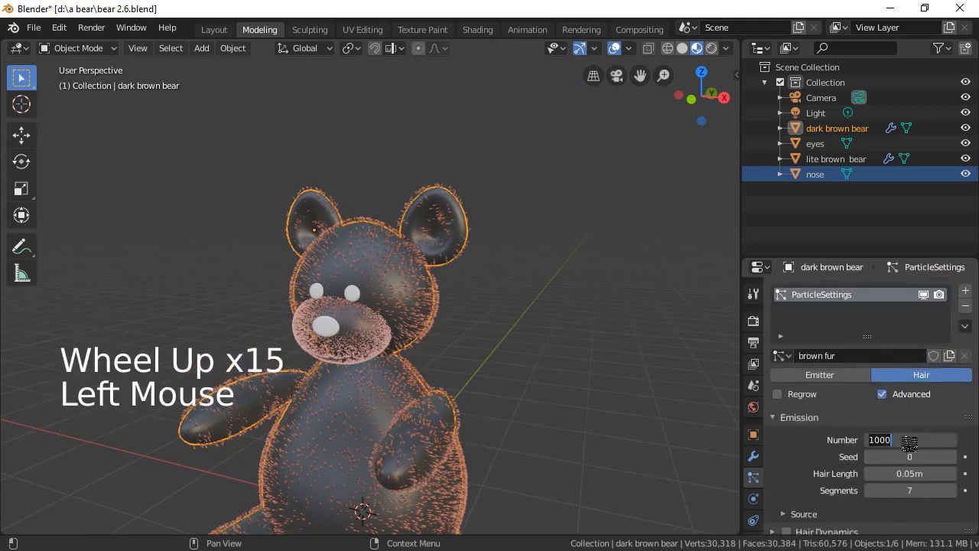
{"action": "type", "text": "3000"}
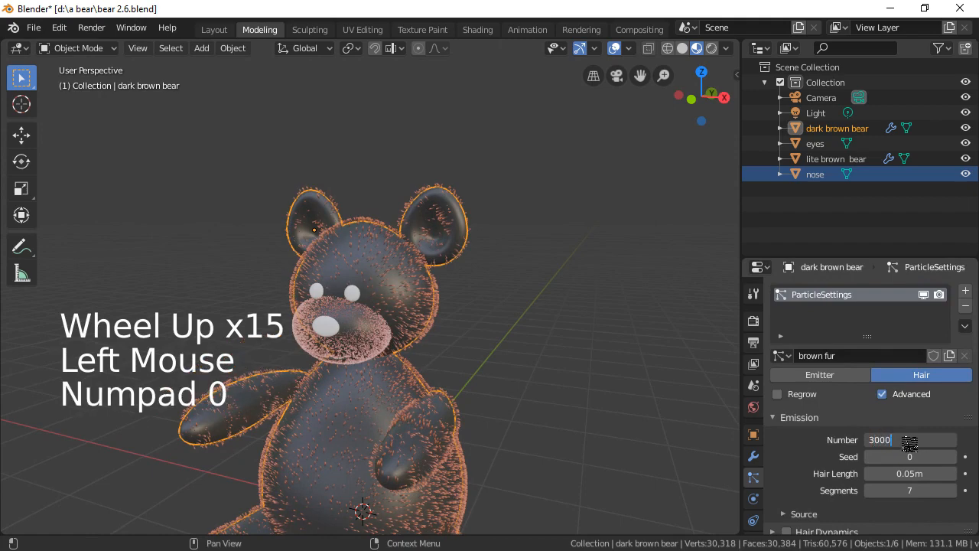
{"action": "key", "text": "Return"}
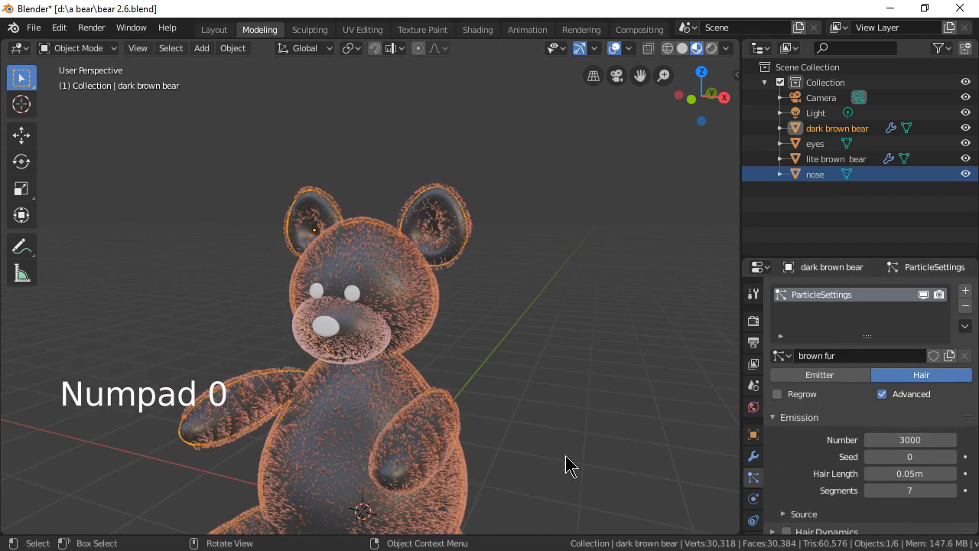
Select the lite brown bear parts and set their hair number to 2000.
{"action": "scroll", "coordinate": [666, 394], "scroll_direction": "down", "scroll_amount": 2}
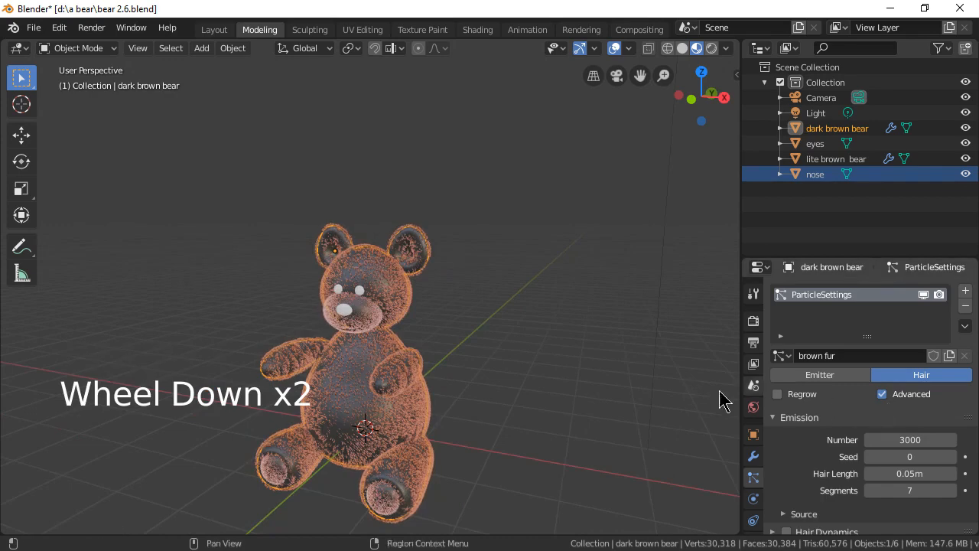
{"action": "middle_click_drag", "start_coordinate": [722, 400], "coordinate": [584, 403]}
{"action": "left_click", "coordinate": [386, 507]}
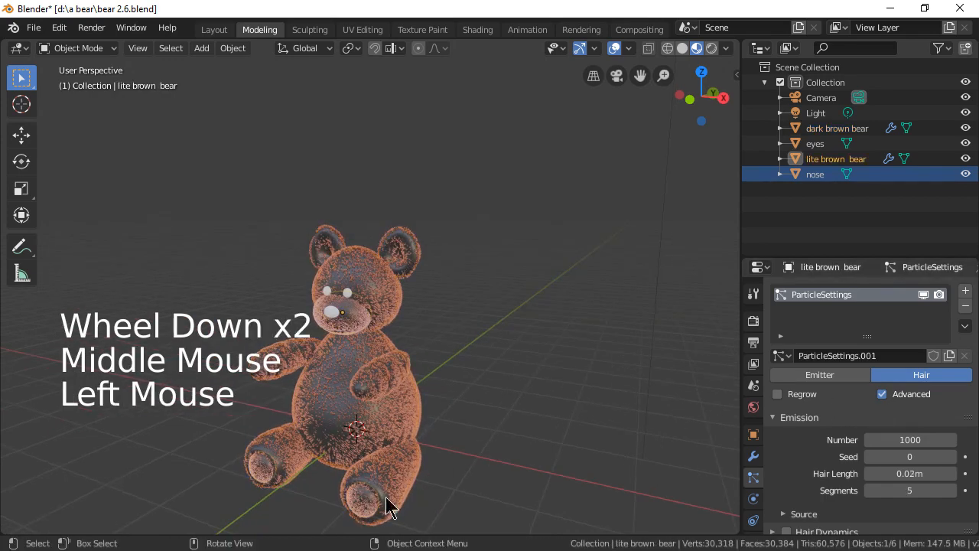
{"action": "left_click", "coordinate": [911, 440]}
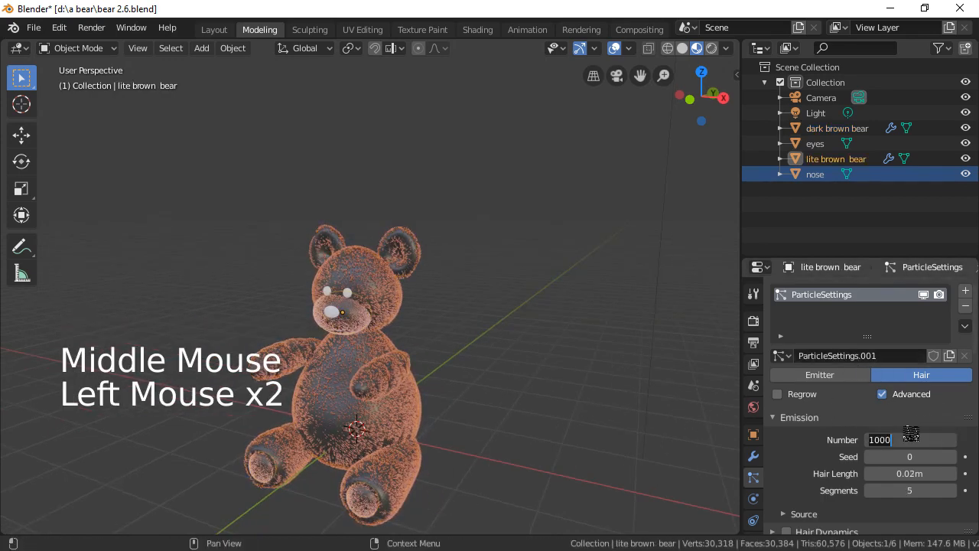
{"action": "type", "text": "200"}
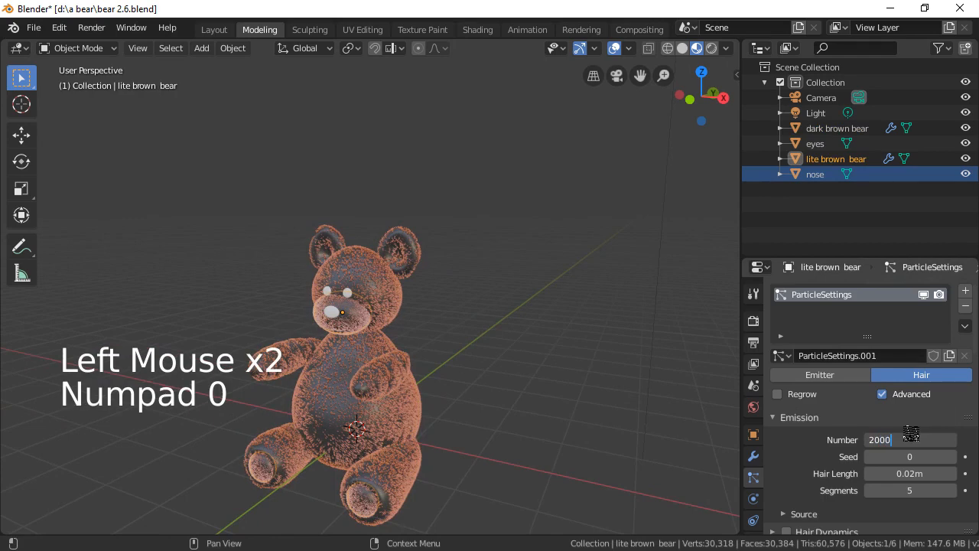
{"action": "key", "text": "Return"}
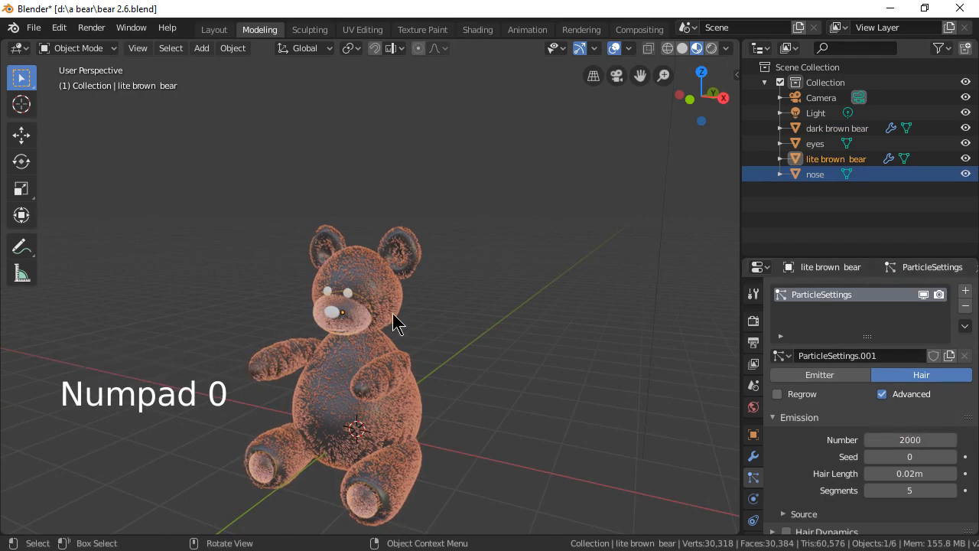
Render the bear and inspect the fur on its body, arms and legs up close.
{"action": "scroll", "coordinate": [410, 328], "scroll_direction": "up", "scroll_amount": 3}
{"action": "mouse_move", "coordinate": [410, 328]}
{"action": "middle_mouse_down"}
{"action": "mouse_move", "coordinate": [411, 337]}
{"action": "mouse_move", "coordinate": [369, 337]}
{"action": "mouse_move", "coordinate": [396, 318]}
{"action": "middle_mouse_up"}
{"action": "scroll", "coordinate": [396, 318], "scroll_direction": "down", "scroll_amount": 3}
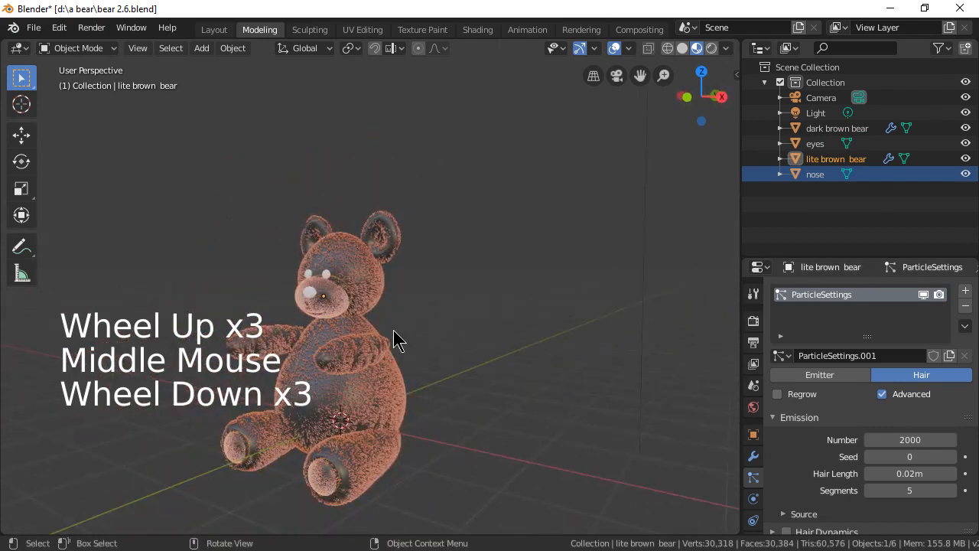
{"action": "key", "text": "F12"}
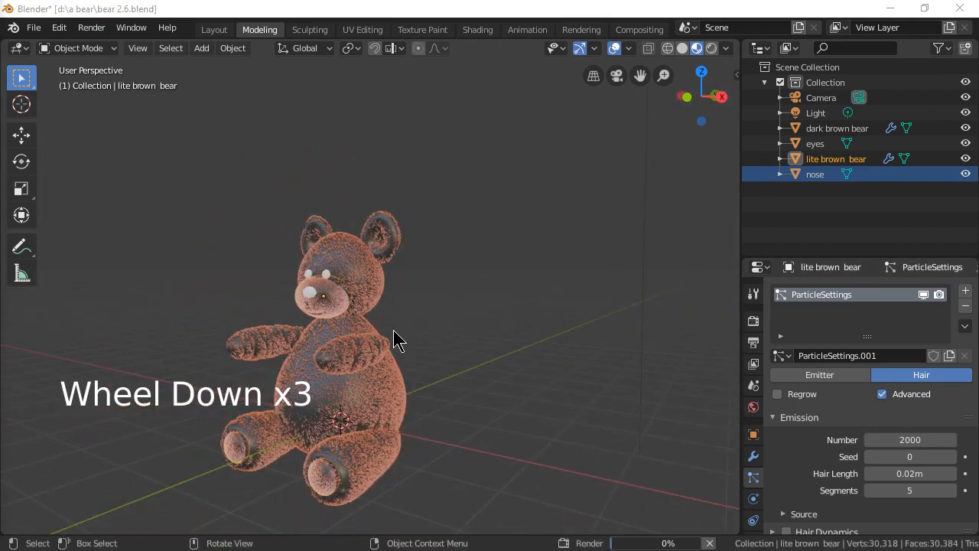
{"action": "left_click_drag", "start_coordinate": [0, 19], "coordinate": [291, 100]}
{"action": "scroll", "coordinate": [372, 172], "scroll_direction": "up", "scroll_amount": 5}
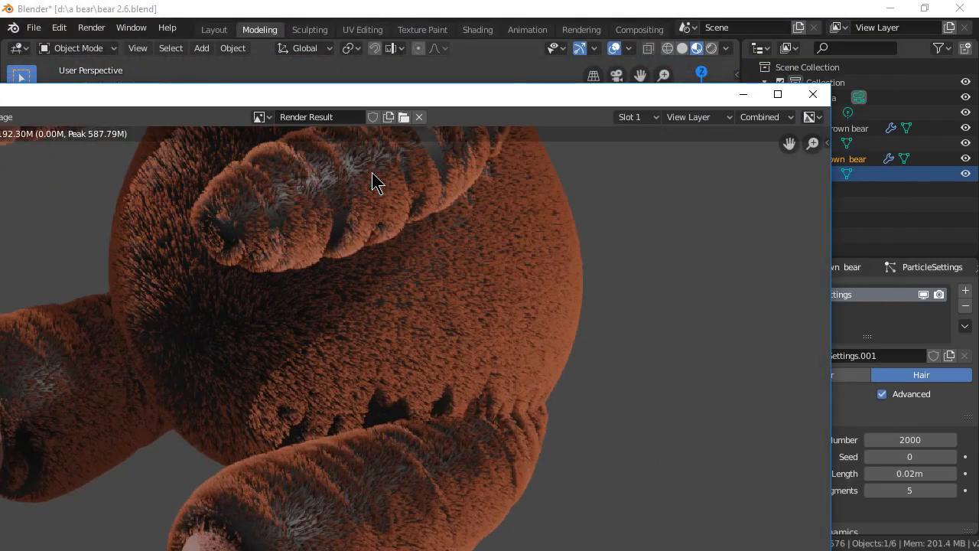
{"action": "scroll", "coordinate": [372, 172], "scroll_direction": "down", "scroll_amount": 3}
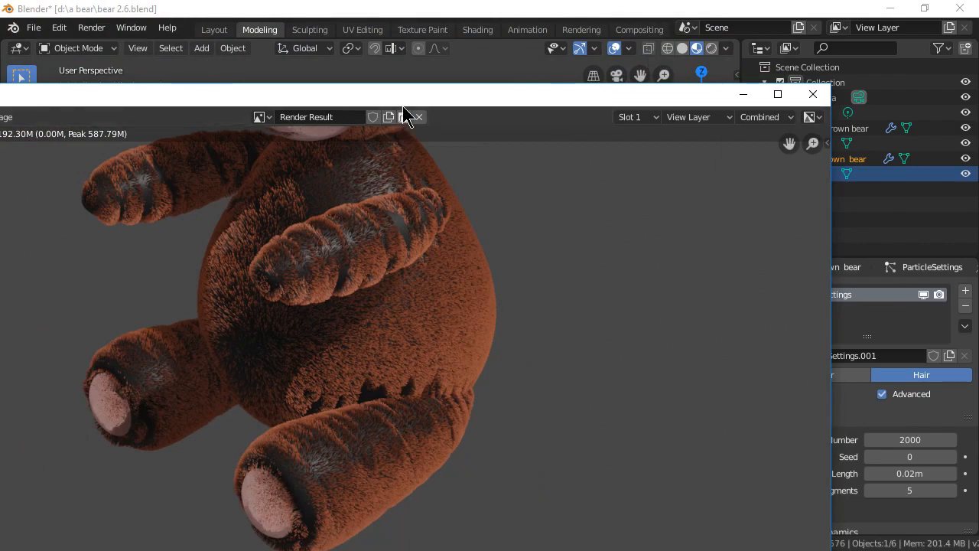
{"action": "left_click_drag", "start_coordinate": [406, 101], "coordinate": [0, 284]}
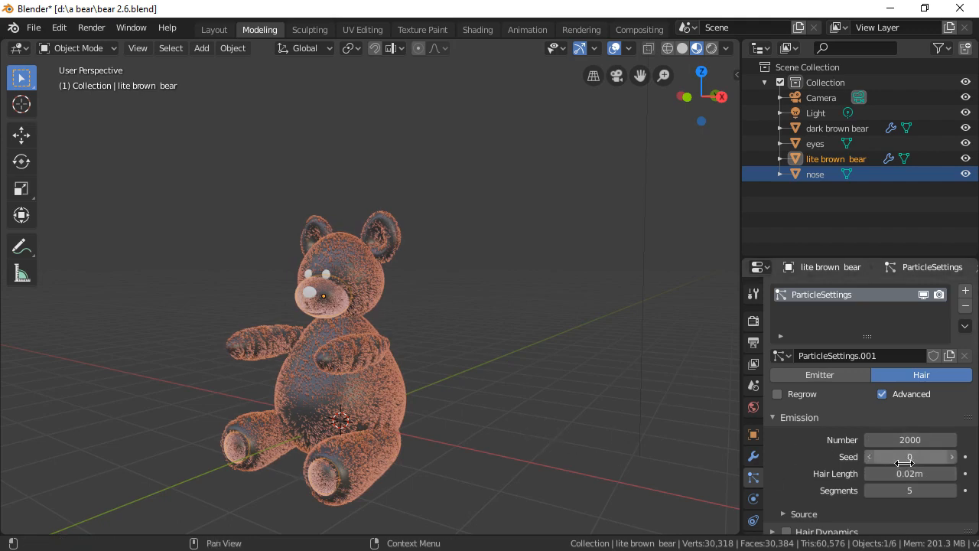
Select the dark brown bear and set its fur's hair length to 0.07 m.
{"action": "left_click", "coordinate": [345, 393]}
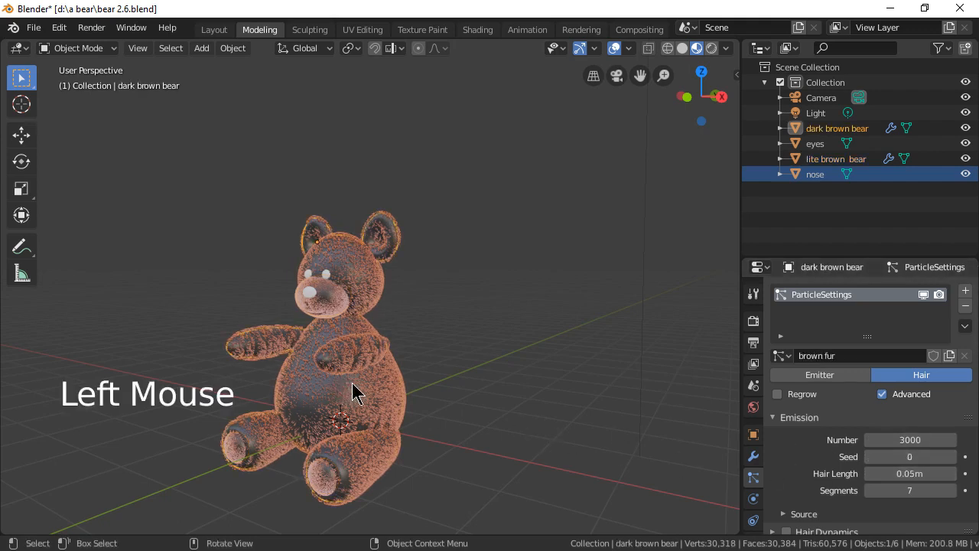
{"action": "double_click", "coordinate": [911, 475]}
{"action": "type", "text": ".07"}
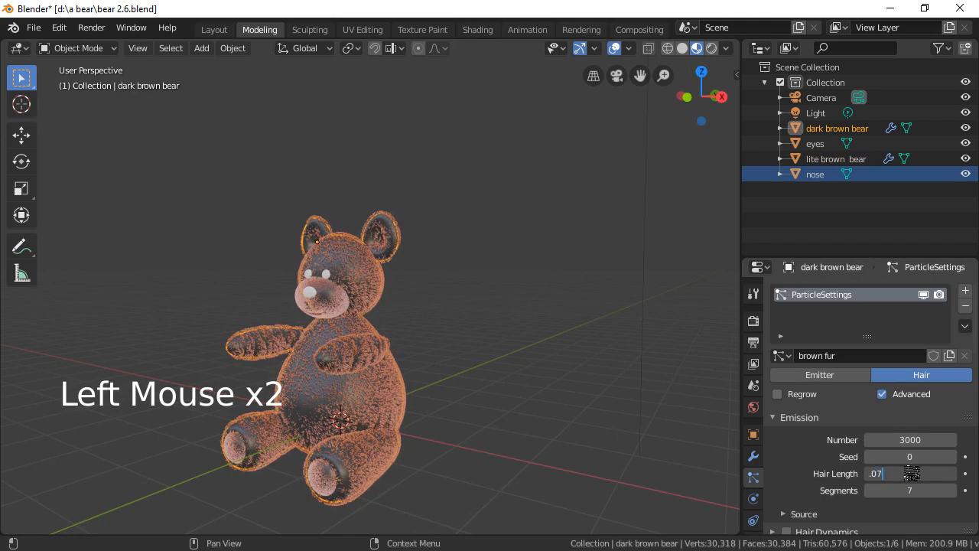
{"action": "key", "text": "Return"}
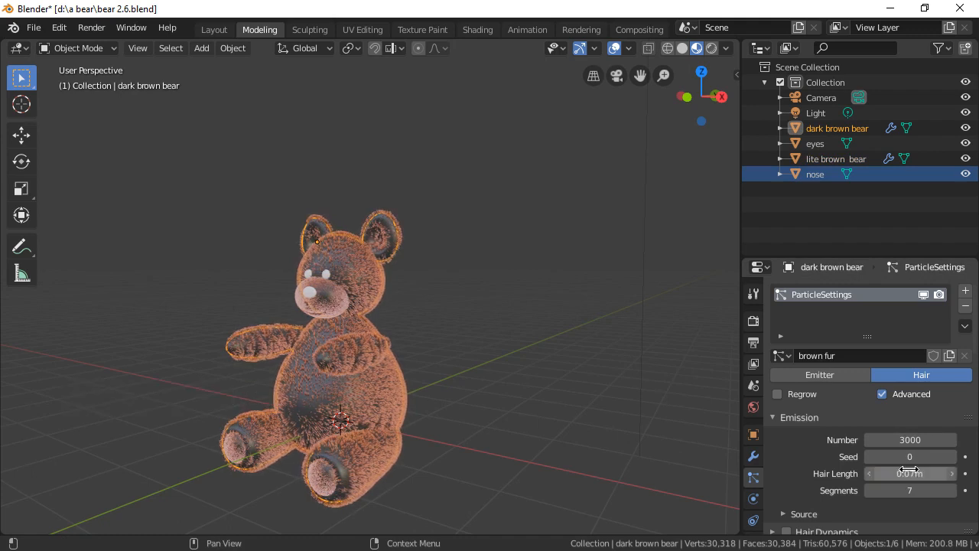
Set the brown fur's hair root radius to 2 m and its strand shape to 0.78.
{"action": "scroll", "coordinate": [899, 463], "scroll_direction": "down", "scroll_amount": 13}
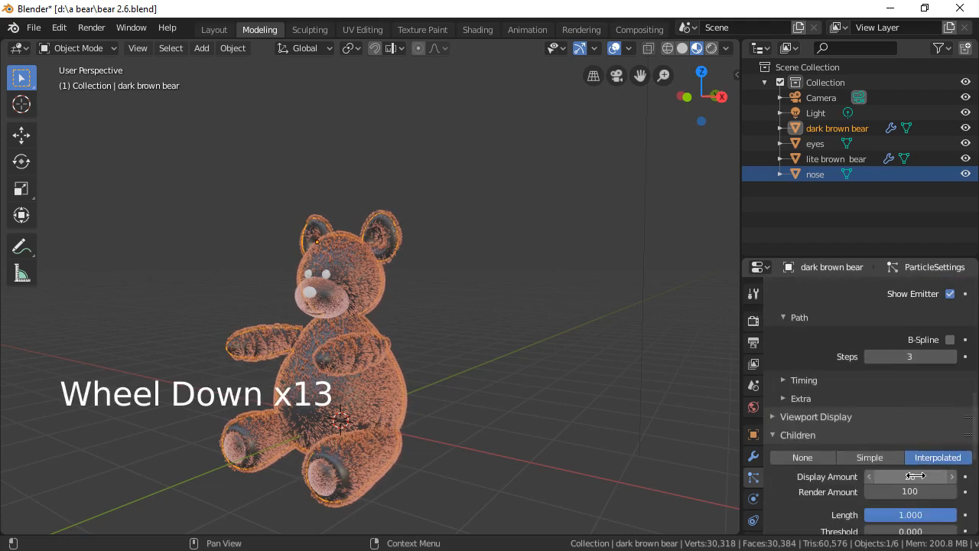
{"action": "scroll", "coordinate": [932, 485], "scroll_direction": "down", "scroll_amount": 2}
{"action": "scroll", "coordinate": [933, 484], "scroll_direction": "down", "scroll_amount": 3}
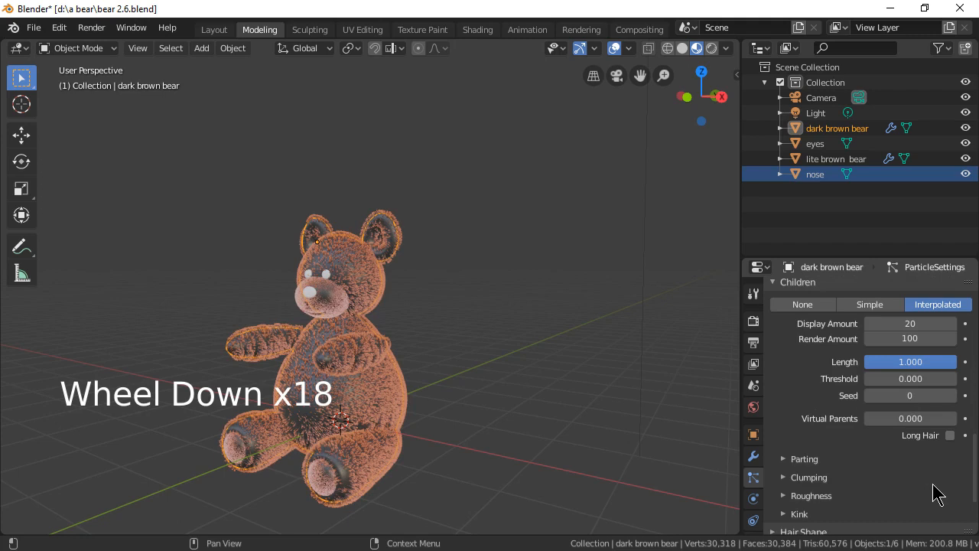
{"action": "scroll", "coordinate": [934, 494], "scroll_direction": "down", "scroll_amount": 3}
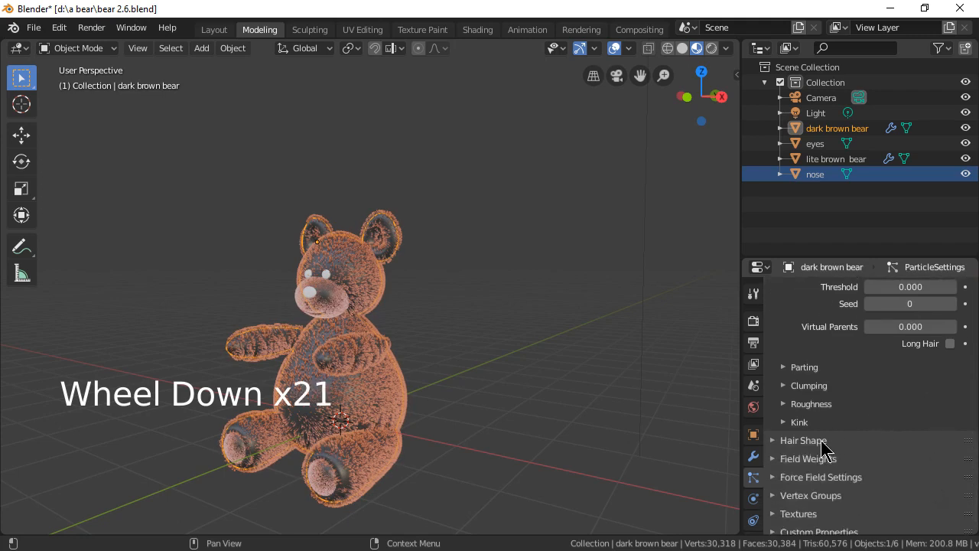
{"action": "left_click", "coordinate": [803, 441]}
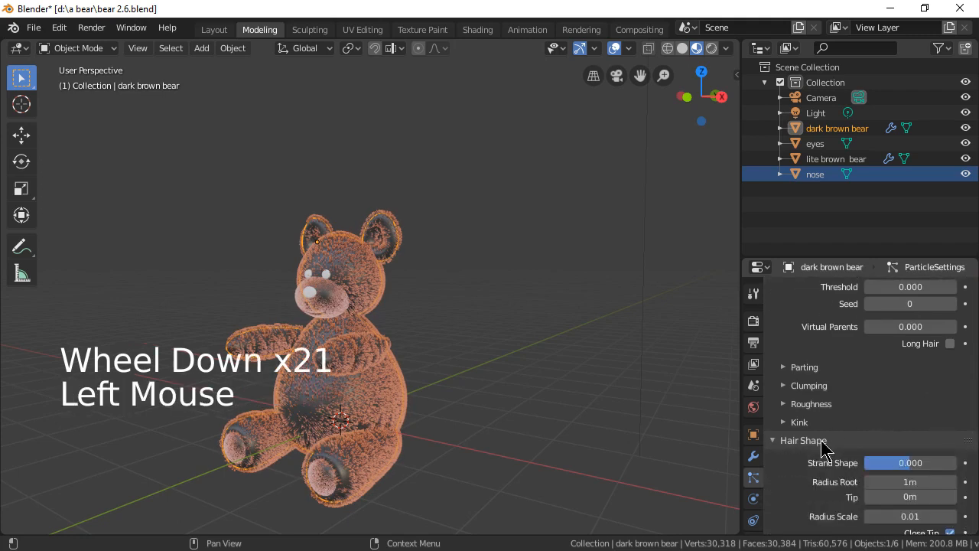
{"action": "left_click", "coordinate": [909, 484]}
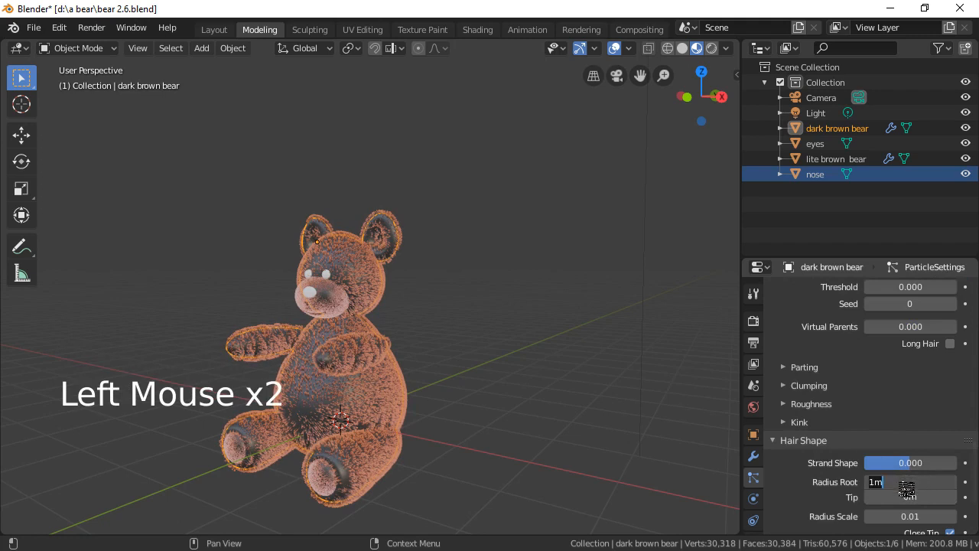
{"action": "key", "text": "Return"}
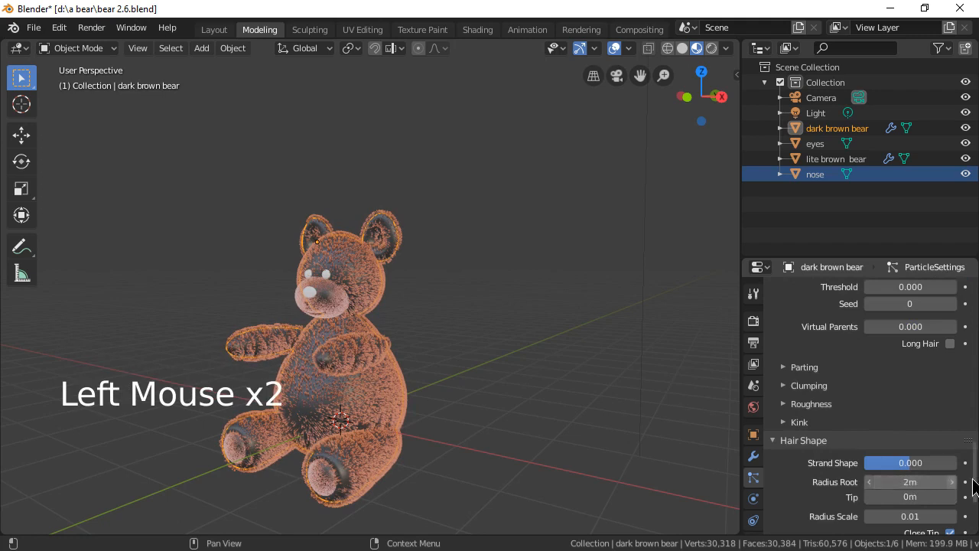
{"action": "left_click", "coordinate": [912, 462]}
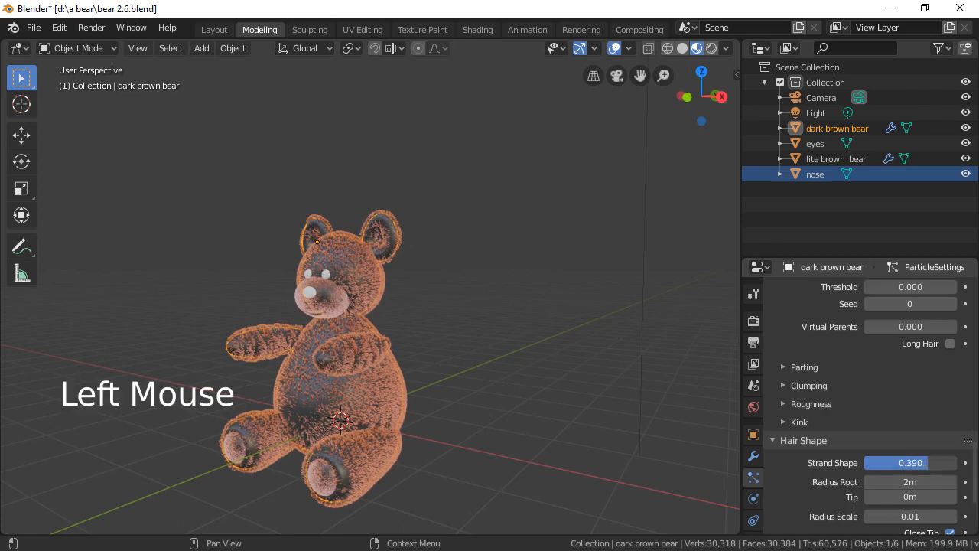
{"action": "left_click_drag", "start_coordinate": [949, 462], "coordinate": [947, 462]}
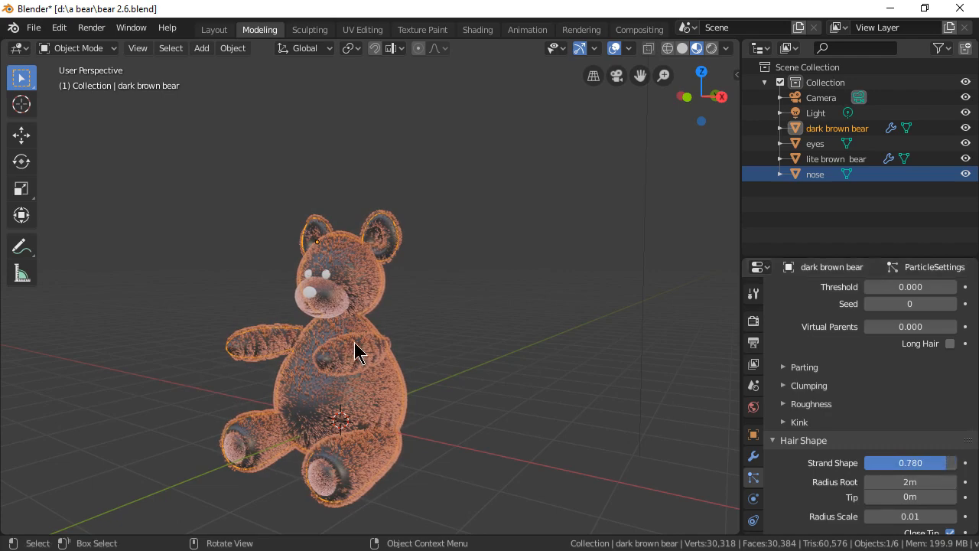
Set the brown fur's hair radius scale to 0.34.
{"action": "scroll", "coordinate": [463, 405], "scroll_direction": "up", "scroll_amount": 4}
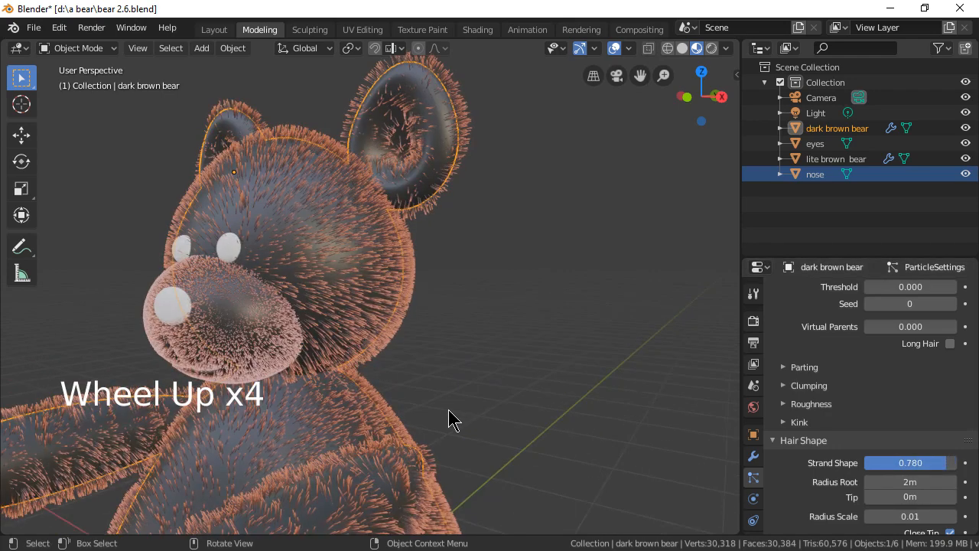
{"action": "scroll", "coordinate": [451, 417], "scroll_direction": "down", "scroll_amount": 4}
{"action": "middle_click_drag", "start_coordinate": [455, 413], "coordinate": [477, 408]}
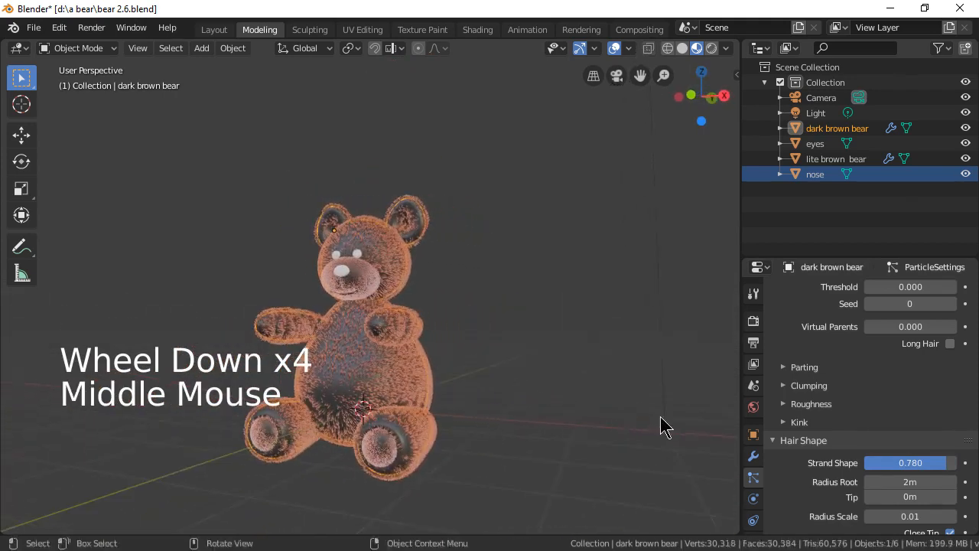
{"action": "mouse_move", "coordinate": [923, 516]}
{"action": "left_mouse_down"}
{"action": "mouse_move", "coordinate": [913, 516]}
{"action": "mouse_move", "coordinate": [938, 516]}
{"action": "left_mouse_up"}
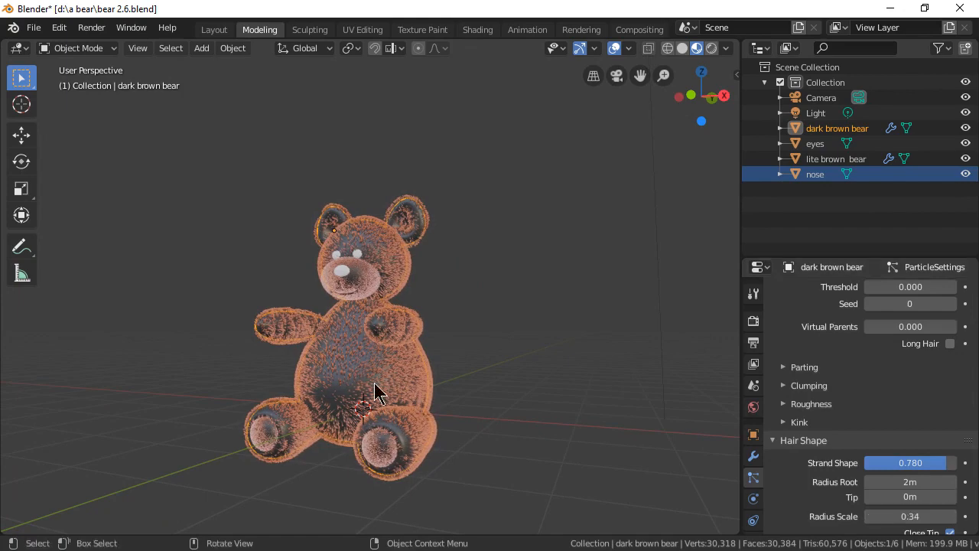
{"action": "scroll", "coordinate": [346, 393], "scroll_direction": "up", "scroll_amount": 3}
{"action": "middle_click_drag", "start_coordinate": [345, 393], "coordinate": [322, 395]}
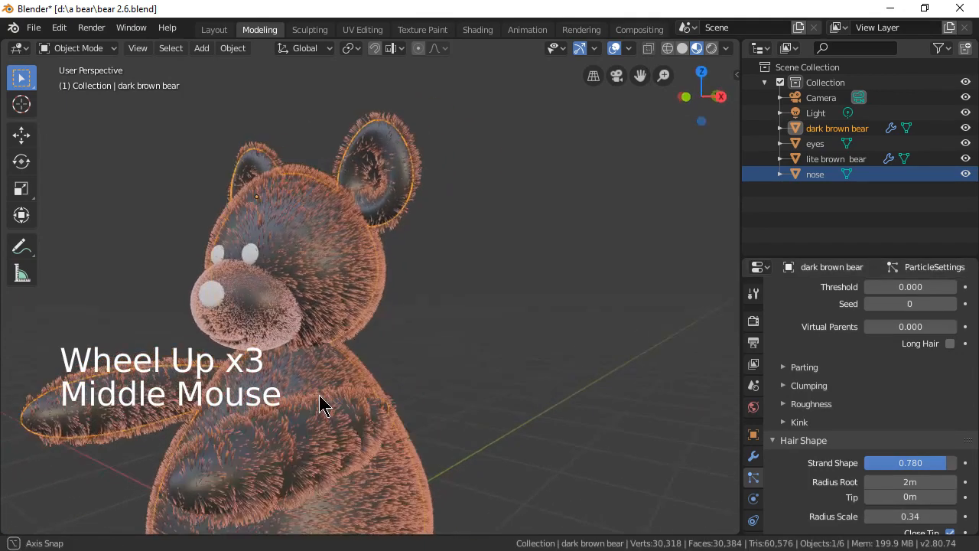
{"action": "scroll", "coordinate": [324, 394], "scroll_direction": "down", "scroll_amount": 2}
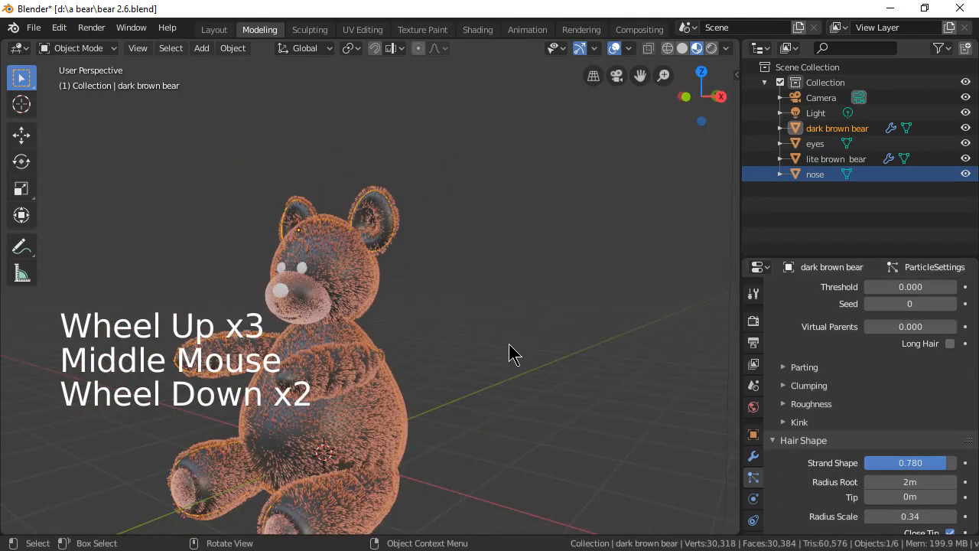
Select the camera, look through it and set its focal length to 37 mm.
{"action": "left_click", "coordinate": [815, 98]}
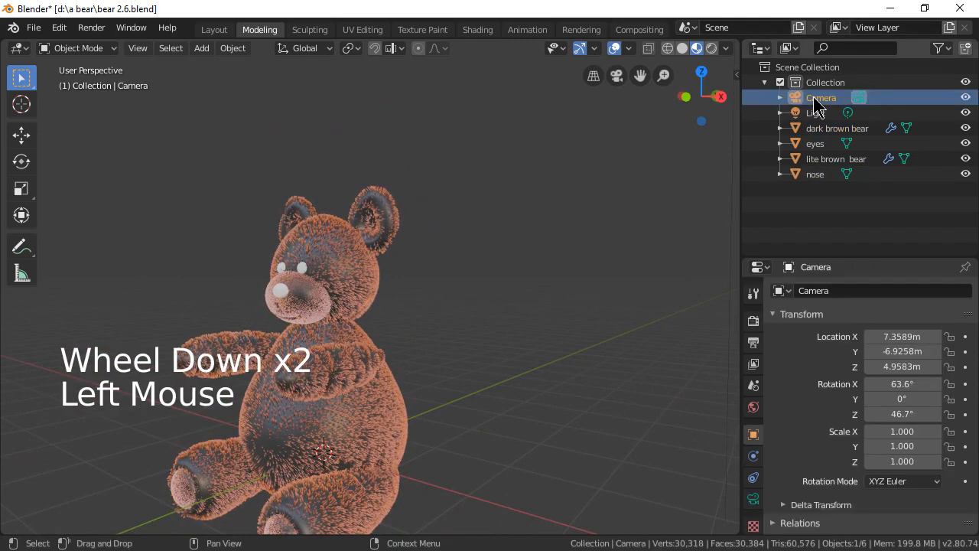
{"action": "left_click", "coordinate": [816, 97]}
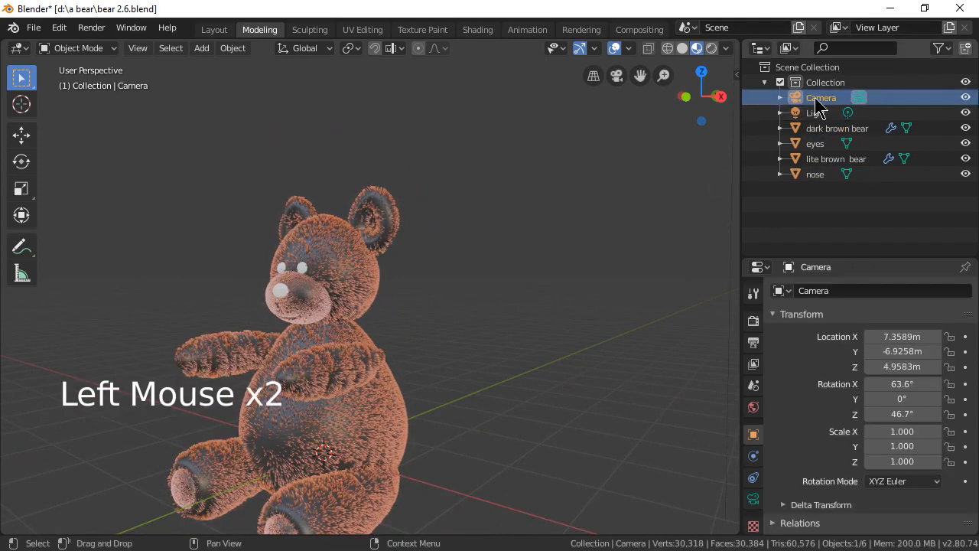
{"action": "scroll", "coordinate": [367, 358], "scroll_direction": "down", "scroll_amount": 4}
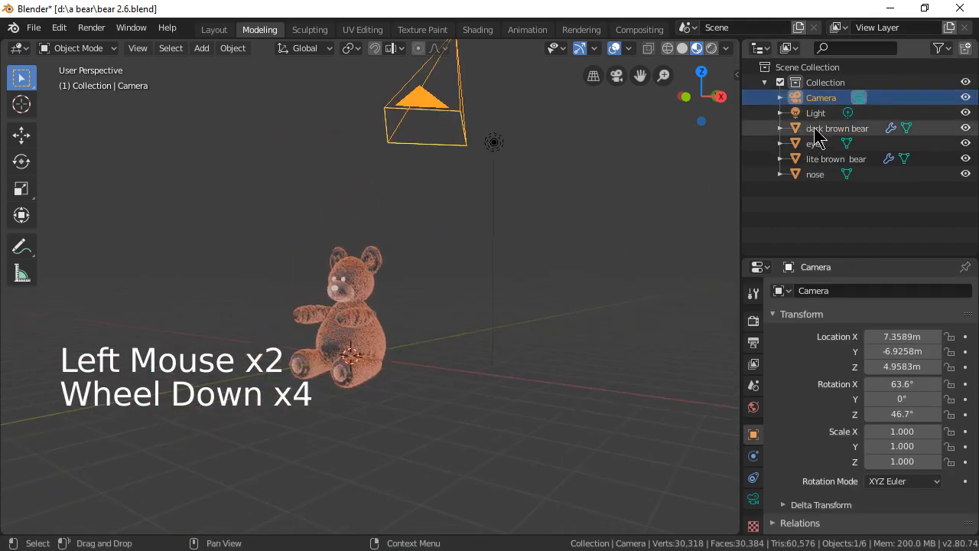
{"action": "key", "text": "KP_0"}
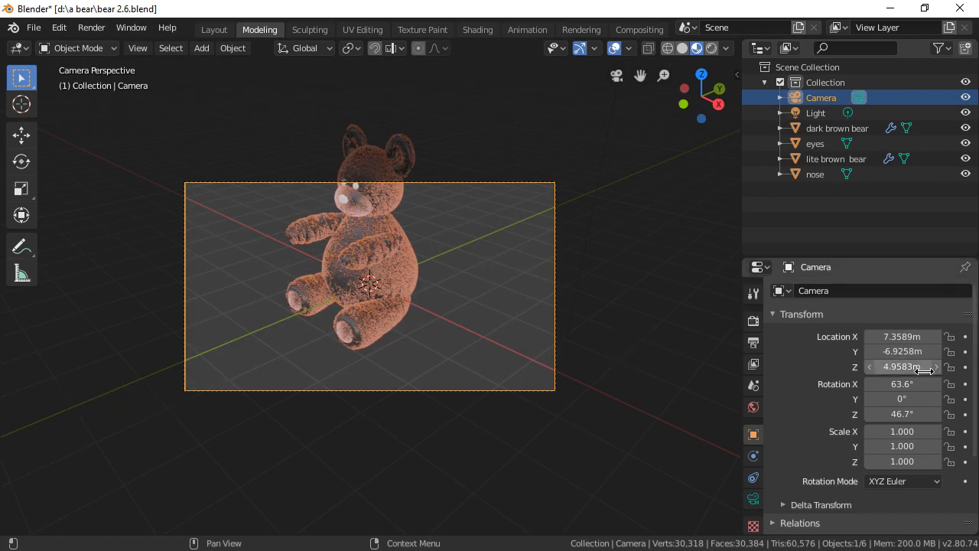
{"action": "left_click", "coordinate": [753, 498]}
{"action": "left_click_drag", "start_coordinate": [911, 315], "coordinate": [874, 314]}
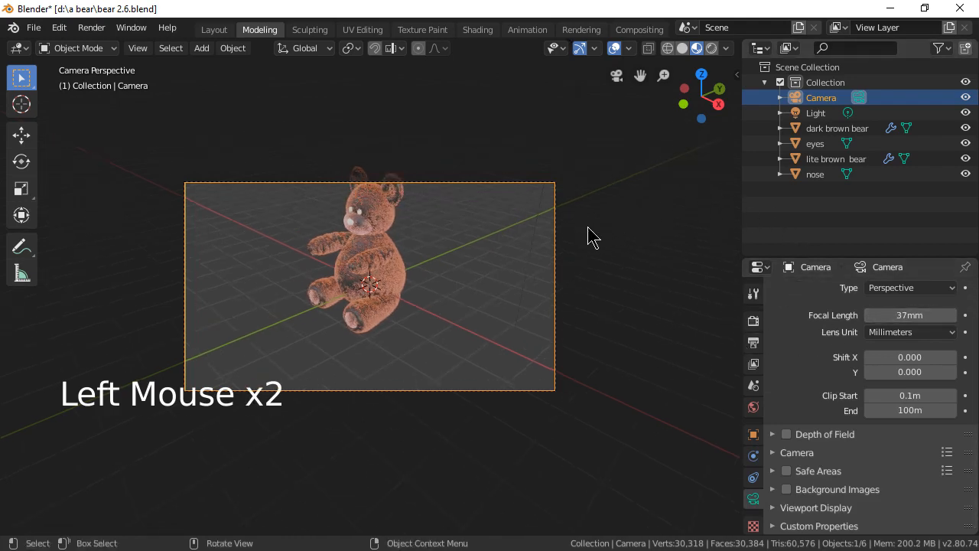
Move the camera up about 1.07 m along the global Z axis so the whole bear fits the frame.
{"action": "key", "text": "g"}
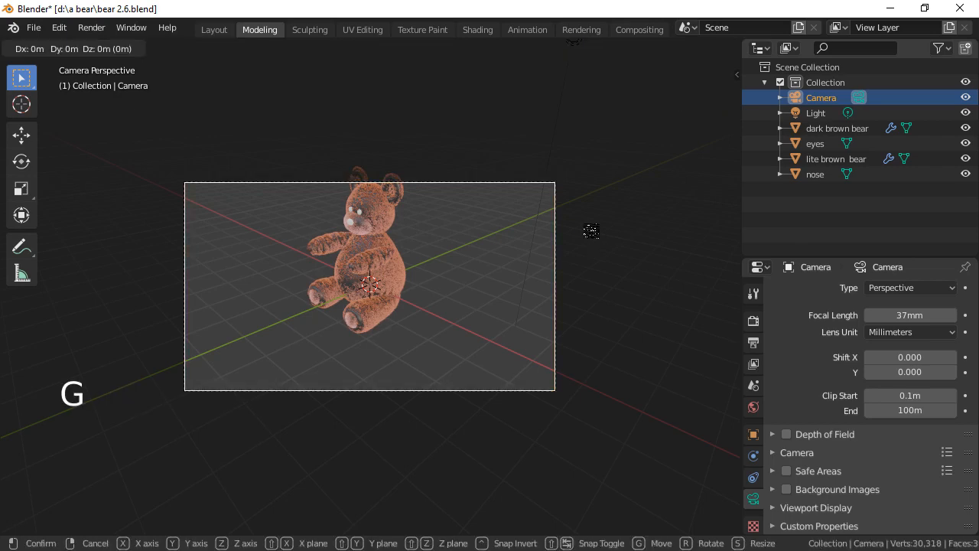
{"action": "key", "text": "z"}
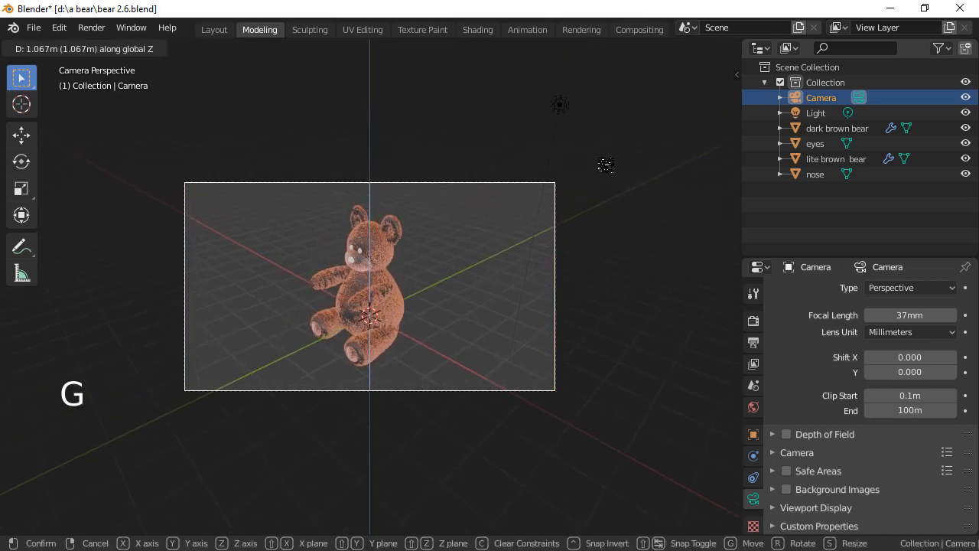
{"action": "left_click", "coordinate": [606, 165]}
{"action": "scroll", "coordinate": [494, 350], "scroll_direction": "up", "scroll_amount": 4}
{"action": "scroll", "coordinate": [494, 352], "scroll_direction": "down", "scroll_amount": 1}
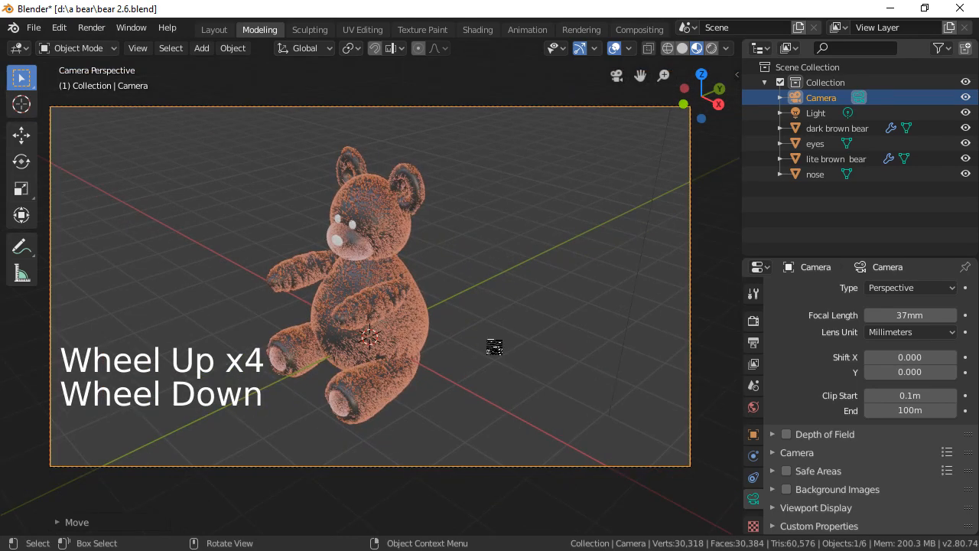
Render the bear through the camera and inspect the fur on its head, arms and body.
{"action": "key", "text": "F12"}
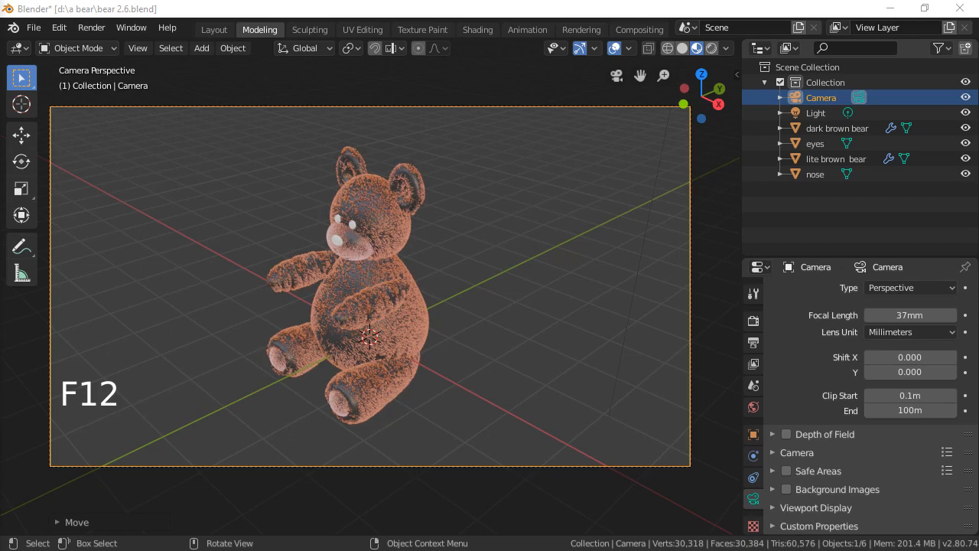
{"action": "left_click_drag", "start_coordinate": [0, 38], "coordinate": [352, 90]}
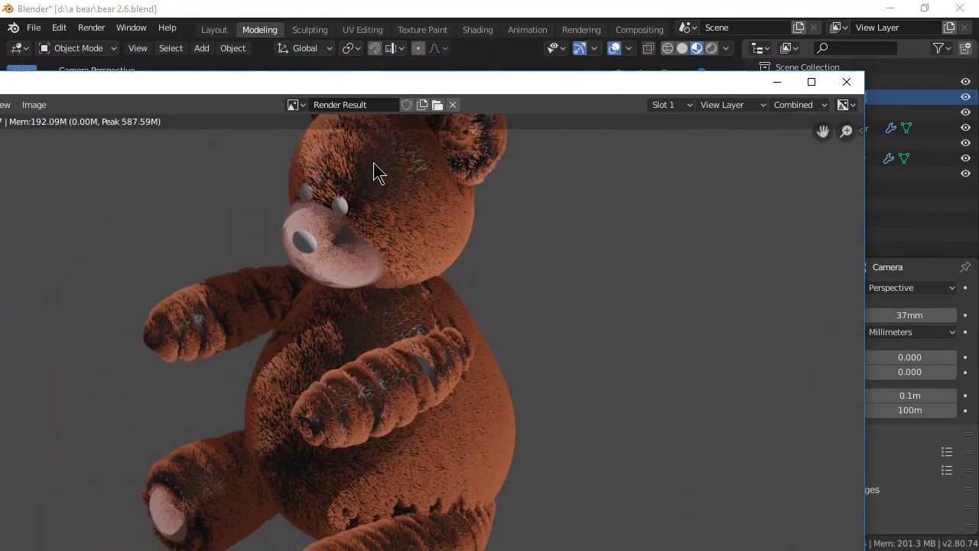
{"action": "scroll", "coordinate": [391, 187], "scroll_direction": "down", "scroll_amount": 3}
{"action": "scroll", "coordinate": [435, 288], "scroll_direction": "up", "scroll_amount": 3}
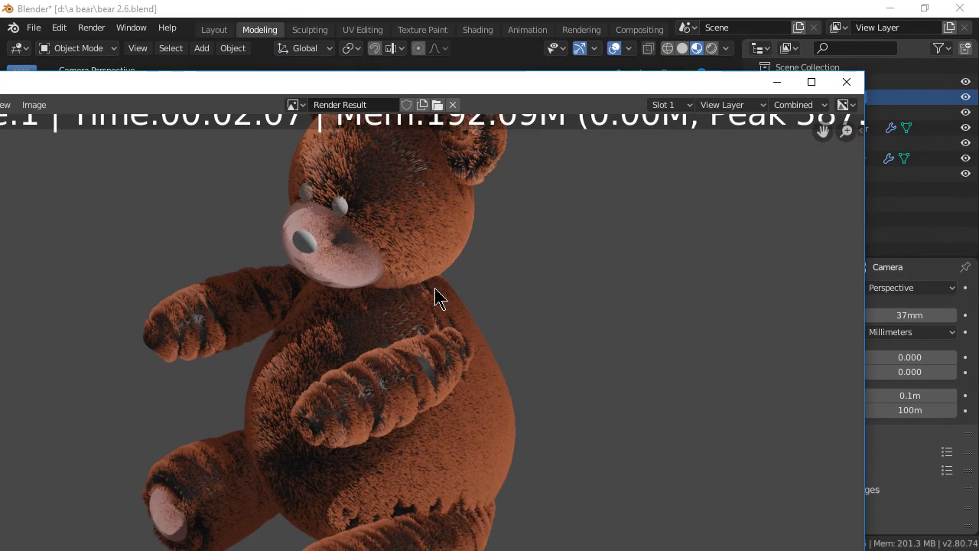
{"action": "scroll", "coordinate": [434, 288], "scroll_direction": "down", "scroll_amount": 1}
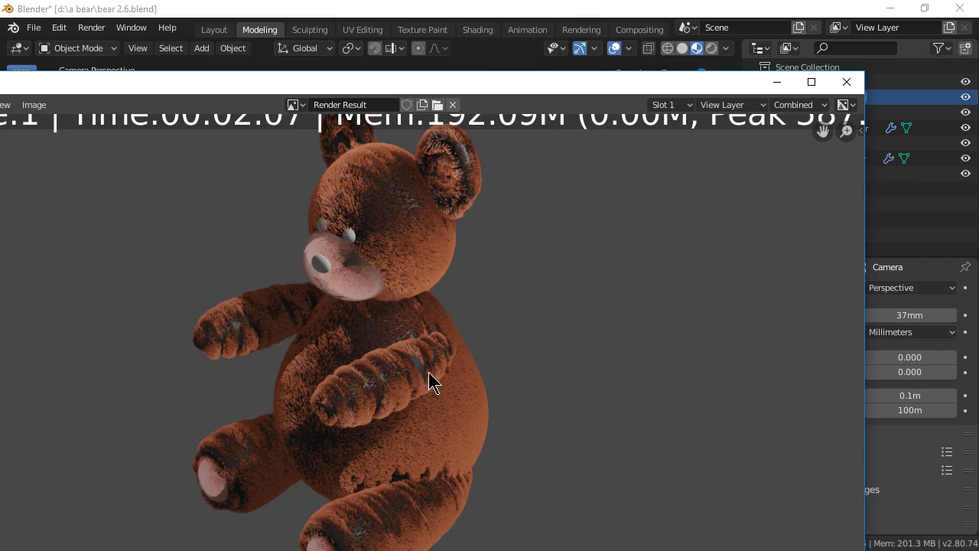
{"action": "key", "text": "Escape"}
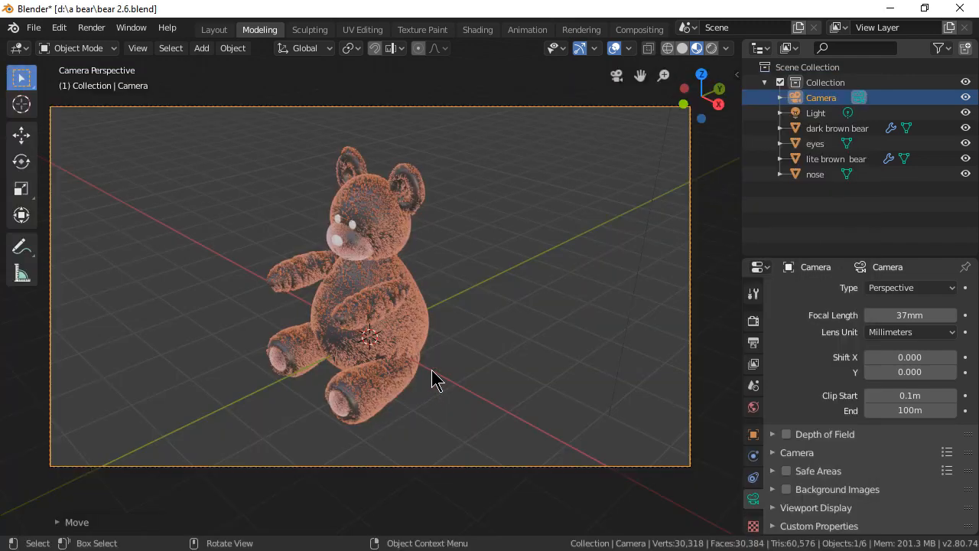
In Edit Mode on the dark brown bear, select the linked meshes of both arms.
{"action": "key", "text": "Tab"}
{"action": "left_click", "coordinate": [434, 352]}
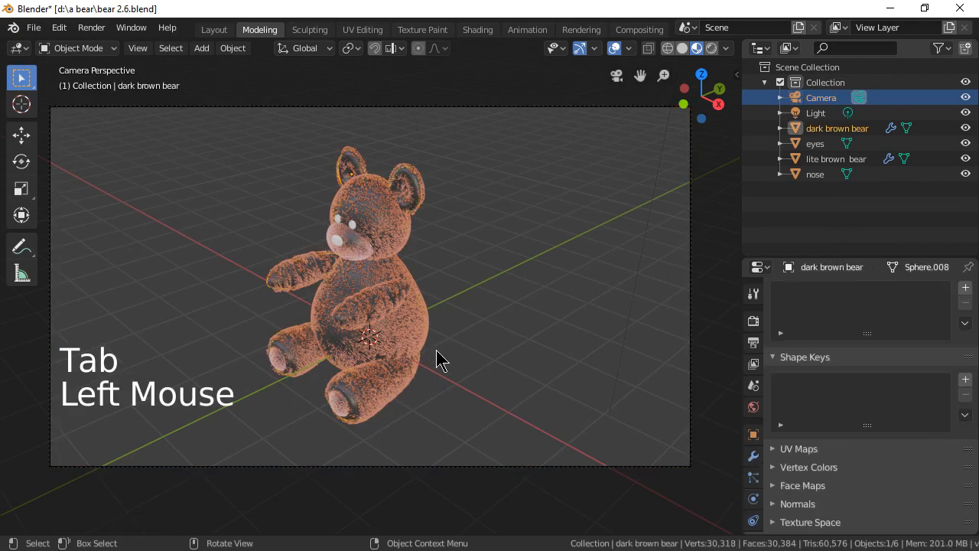
{"action": "key", "text": "Tab"}
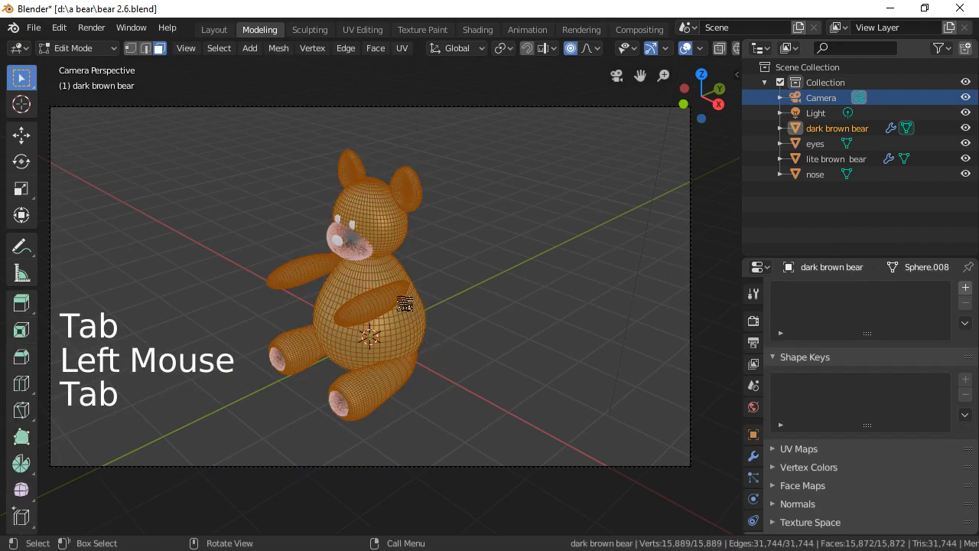
{"action": "scroll", "coordinate": [404, 306], "scroll_direction": "up", "scroll_amount": 5}
{"action": "left_click", "coordinate": [391, 326]}
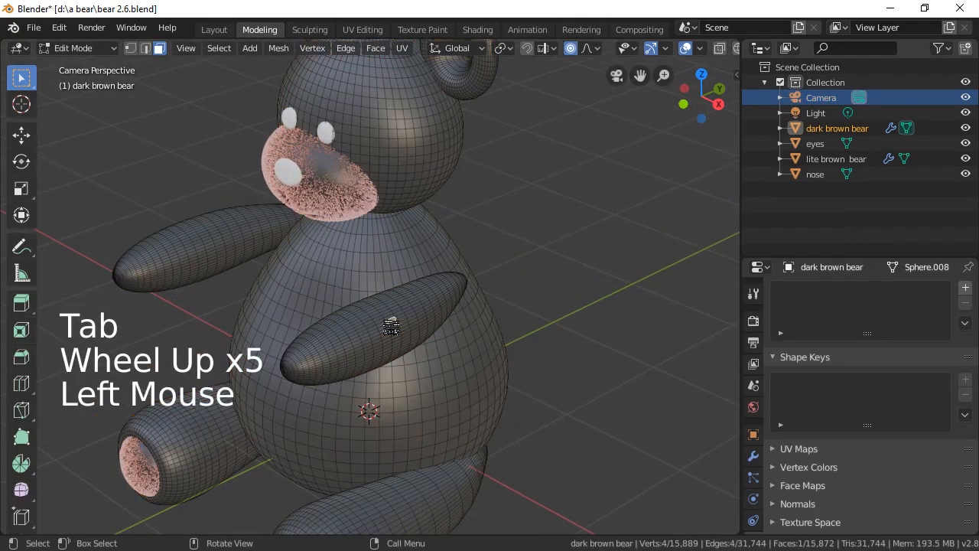
{"action": "key", "text": "l"}
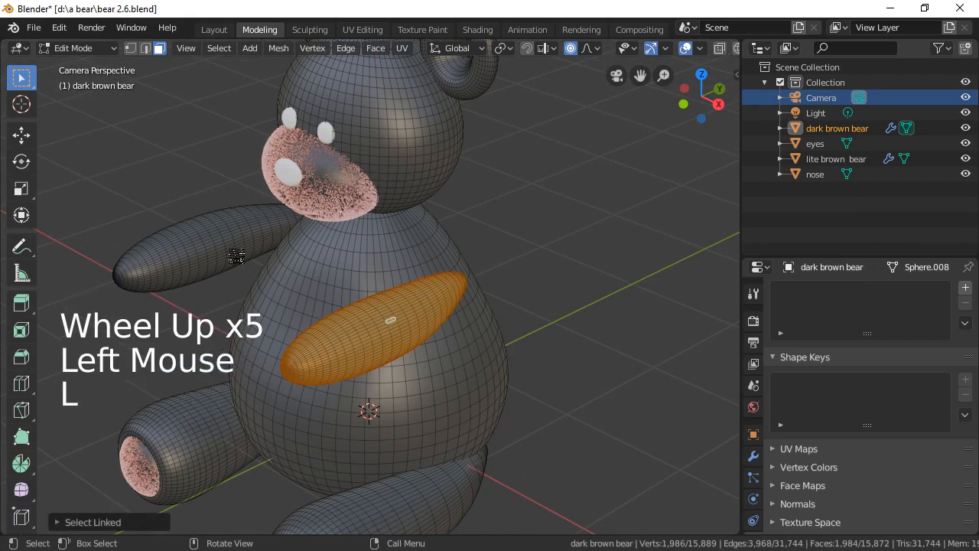
{"action": "key", "text": "l"}
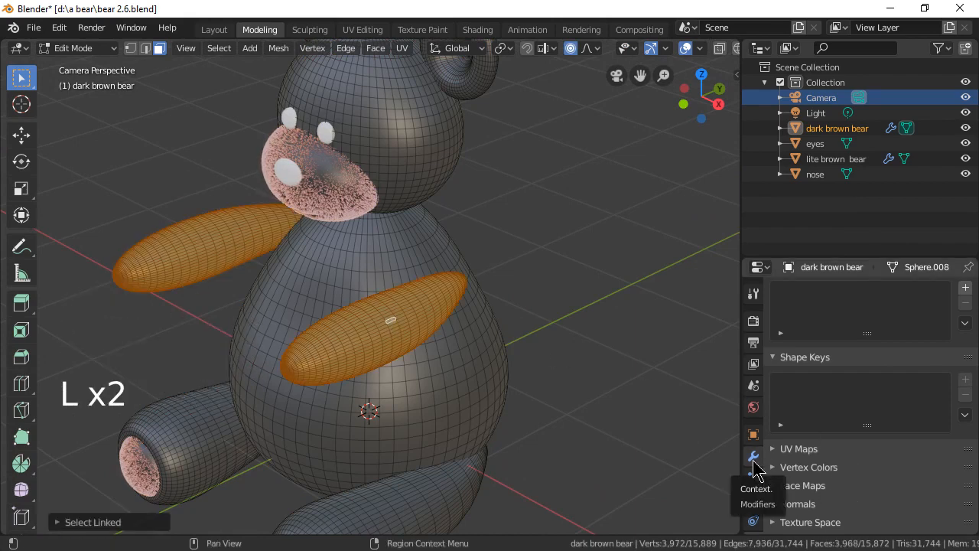
Add a Subdivision Surface modifier with 2 viewport subdivisions to the dark brown bear and apply it in Object Mode.
{"action": "key", "text": "Tab"}
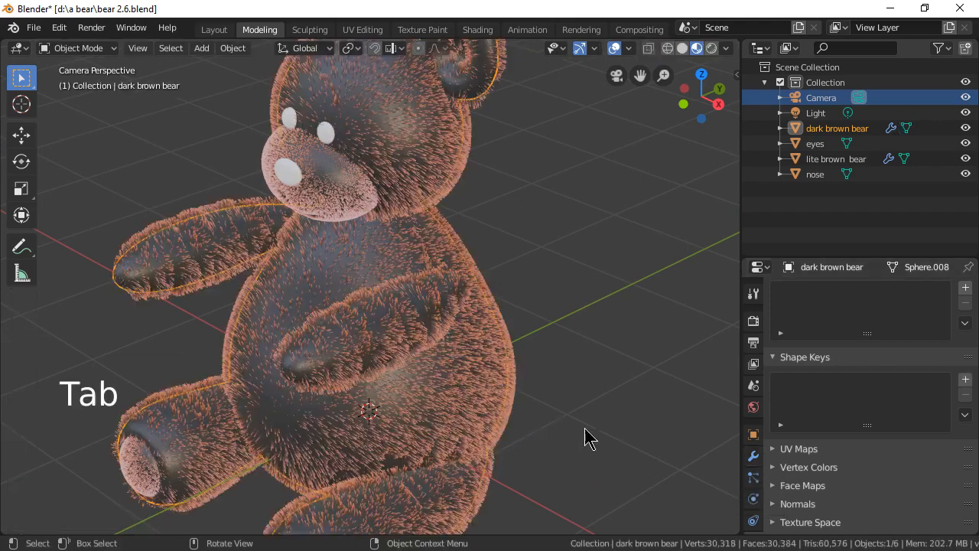
{"action": "key", "text": "Tab"}
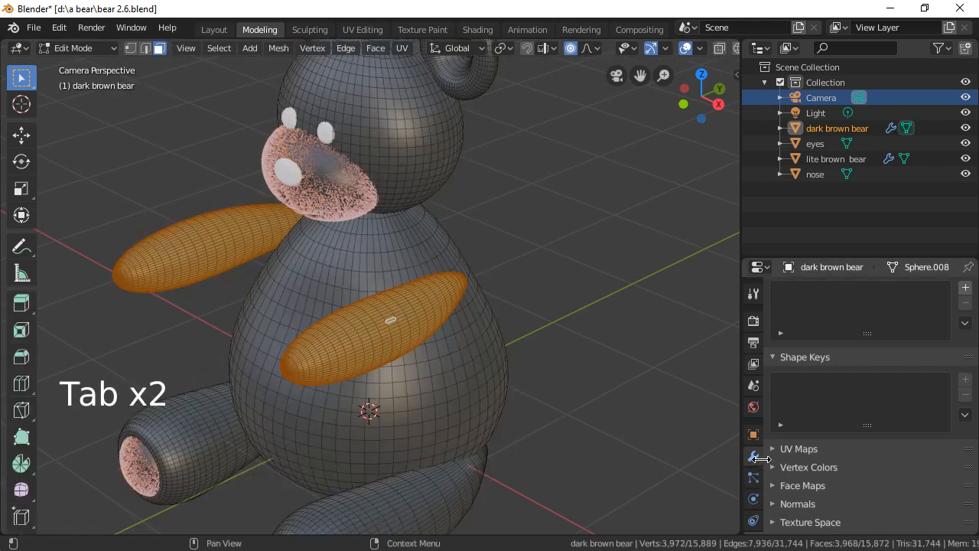
{"action": "left_click", "coordinate": [753, 462]}
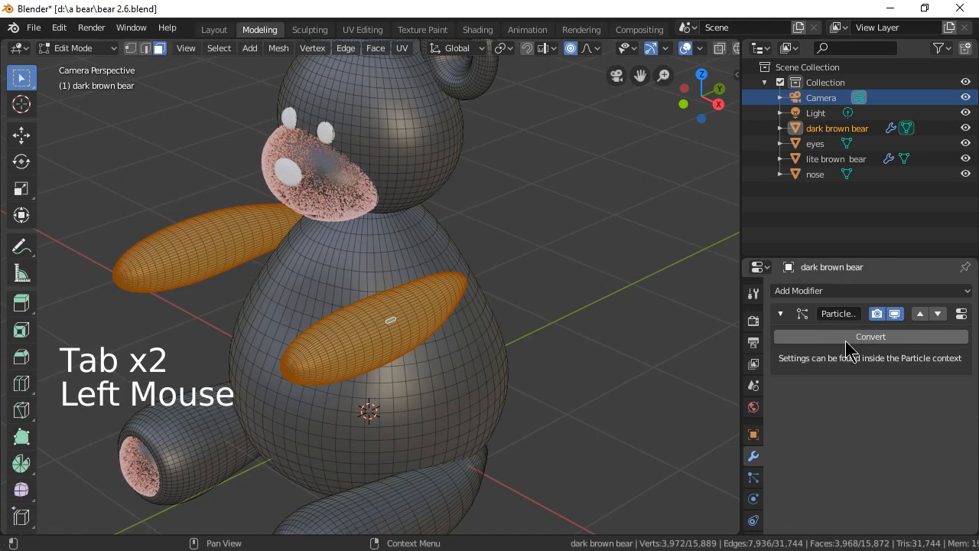
{"action": "left_click", "coordinate": [830, 291]}
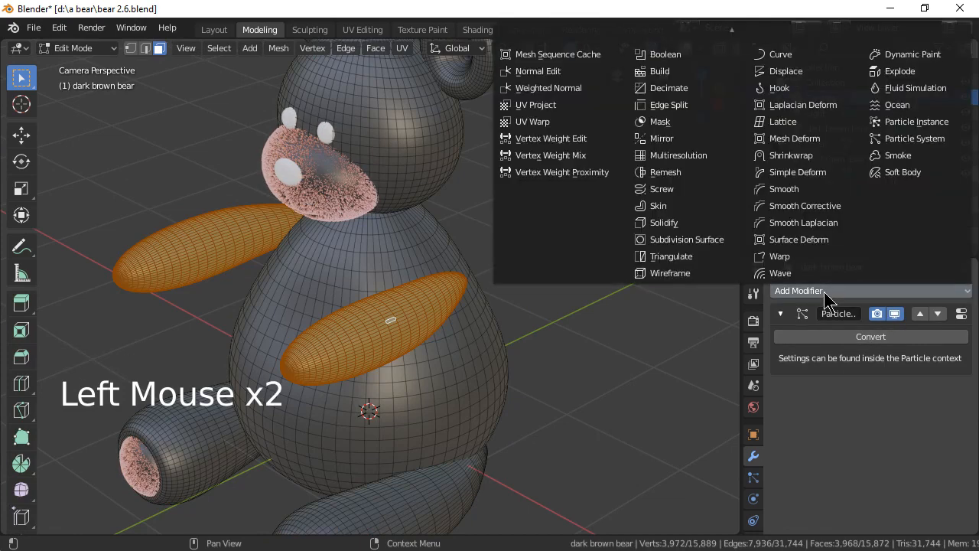
{"action": "left_click", "coordinate": [706, 251]}
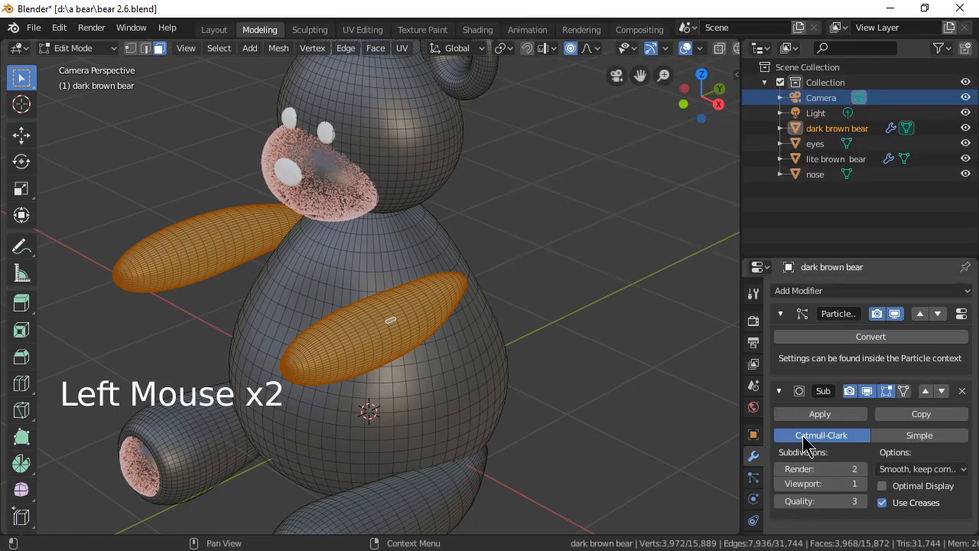
{"action": "left_click", "coordinate": [864, 483]}
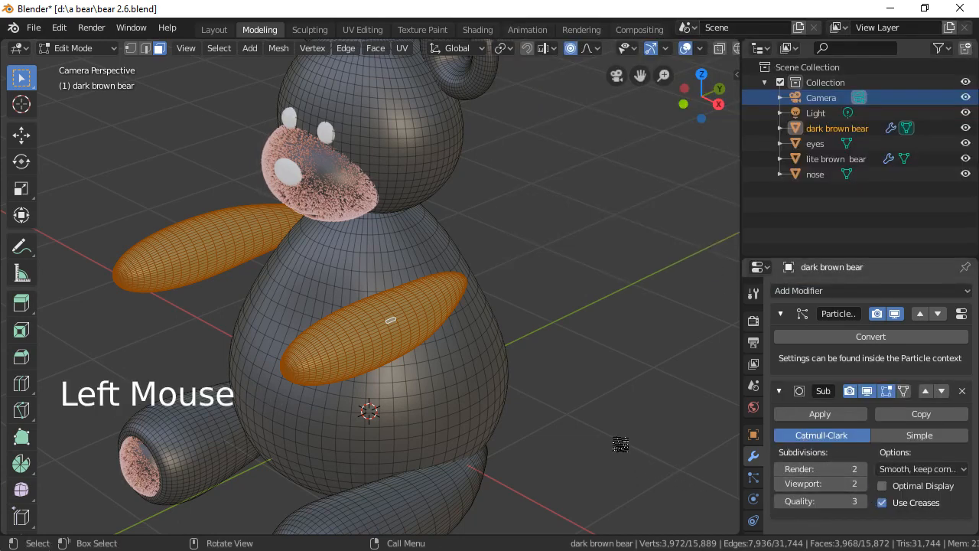
{"action": "key", "text": "Tab"}
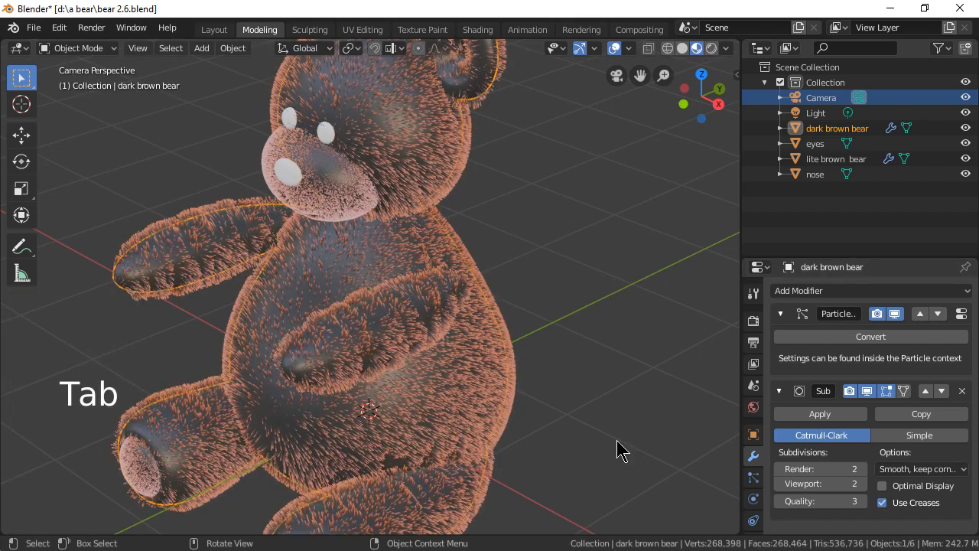
{"action": "left_click", "coordinate": [810, 420]}
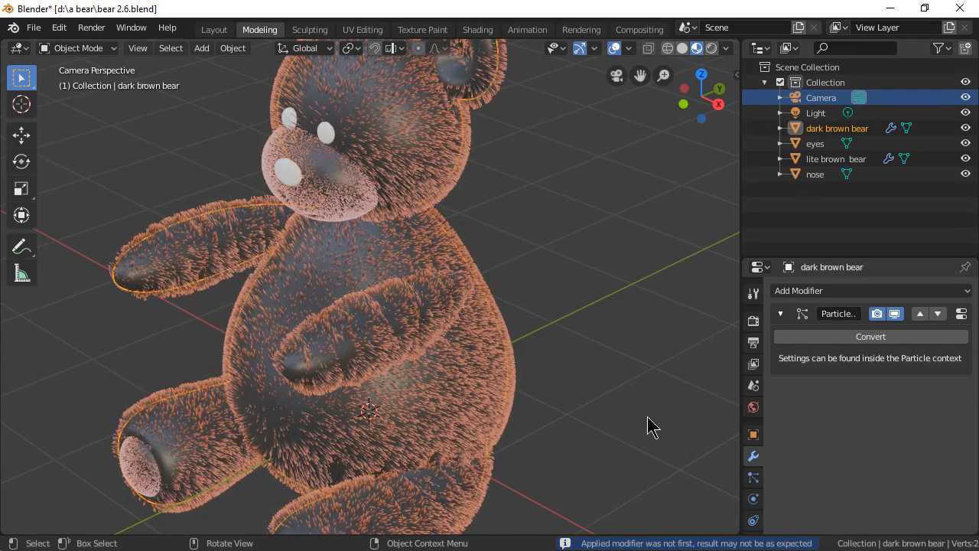
Render the bear and inspect the fur coverage on its arms, body and legs up close.
{"action": "mouse_move", "coordinate": [649, 426]}
{"action": "middle_mouse_down"}
{"action": "mouse_move", "coordinate": [618, 422]}
{"action": "mouse_move", "coordinate": [663, 419]}
{"action": "middle_mouse_up"}
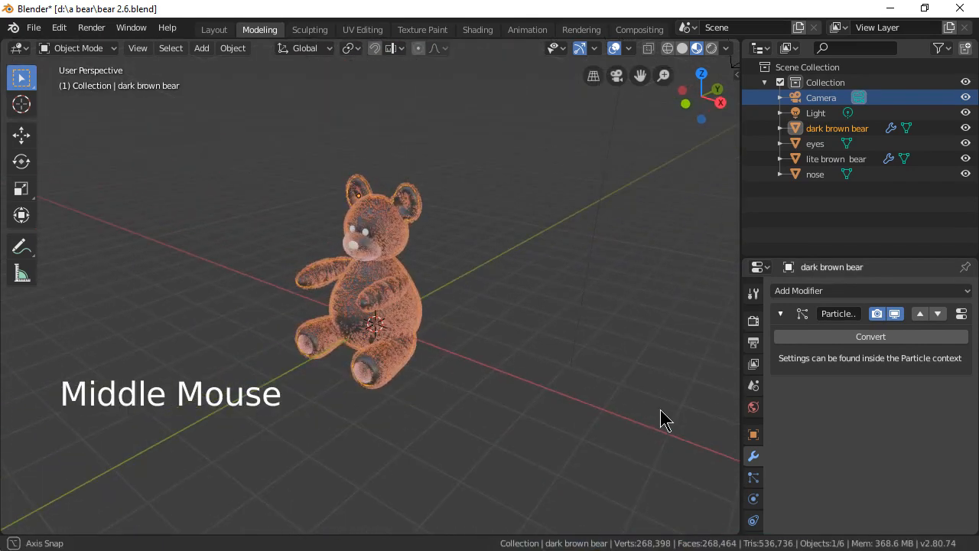
{"action": "key", "text": "F12"}
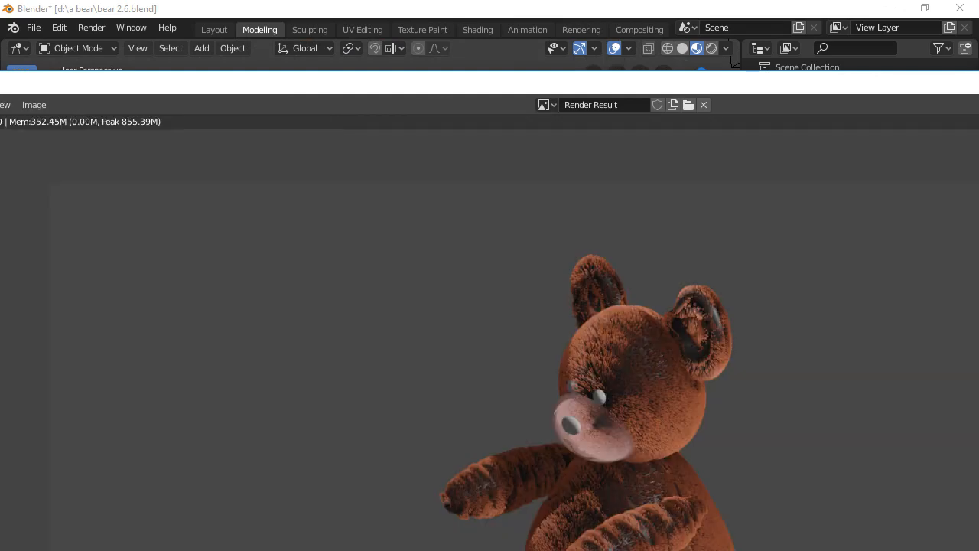
{"action": "scroll", "coordinate": [470, 457], "scroll_direction": "down", "scroll_amount": 3}
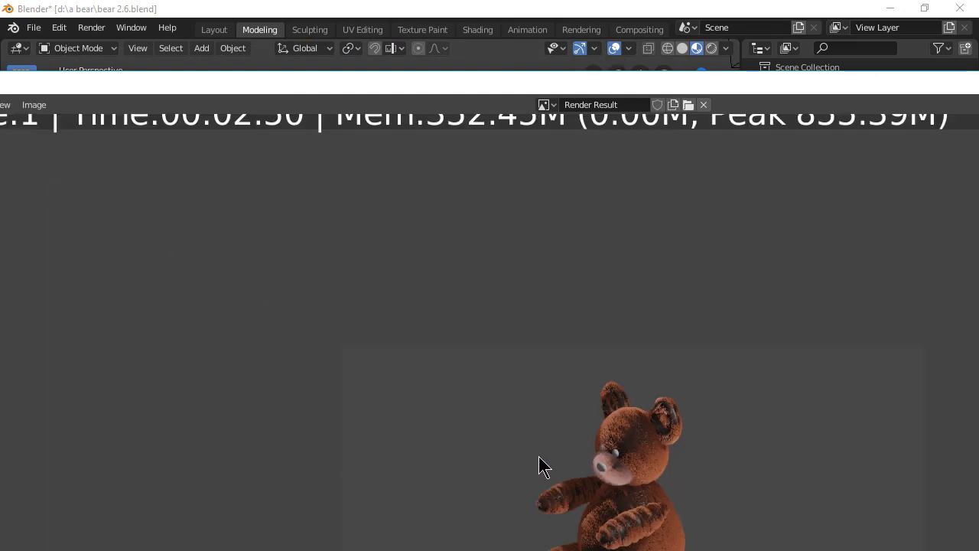
{"action": "middle_click_drag", "start_coordinate": [551, 468], "coordinate": [376, 317]}
{"action": "scroll", "coordinate": [459, 367], "scroll_direction": "up", "scroll_amount": 5}
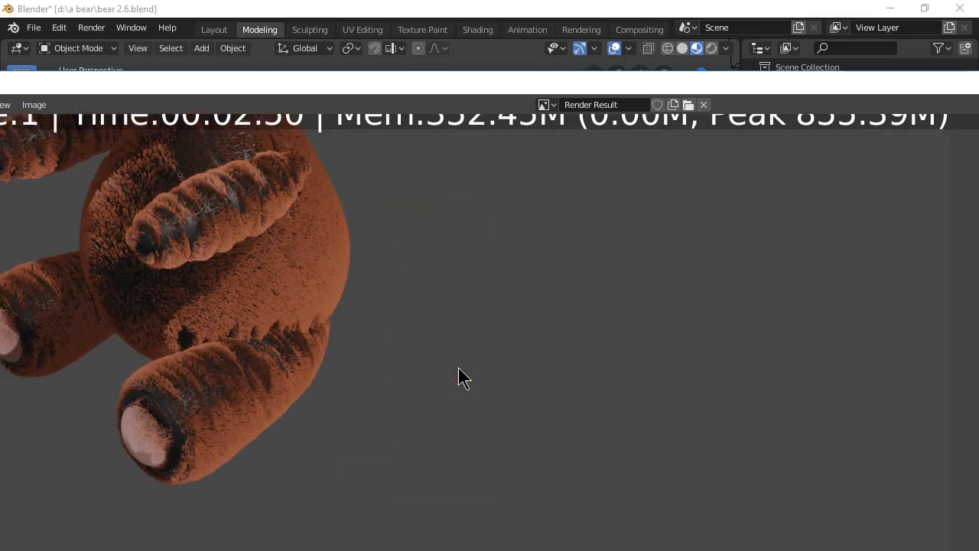
{"action": "scroll", "coordinate": [712, 517], "scroll_direction": "down", "scroll_amount": 5}
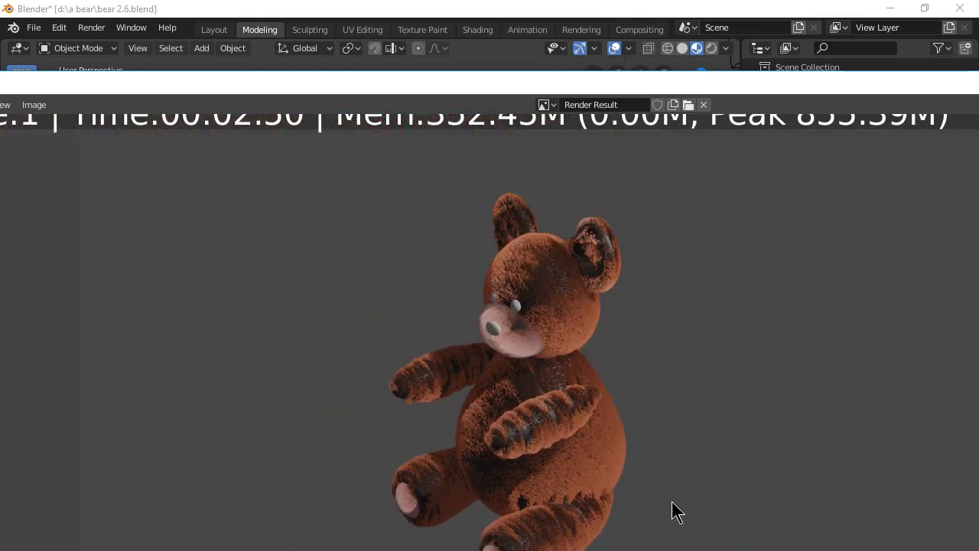
{"action": "scroll", "coordinate": [668, 510], "scroll_direction": "up", "scroll_amount": 2}
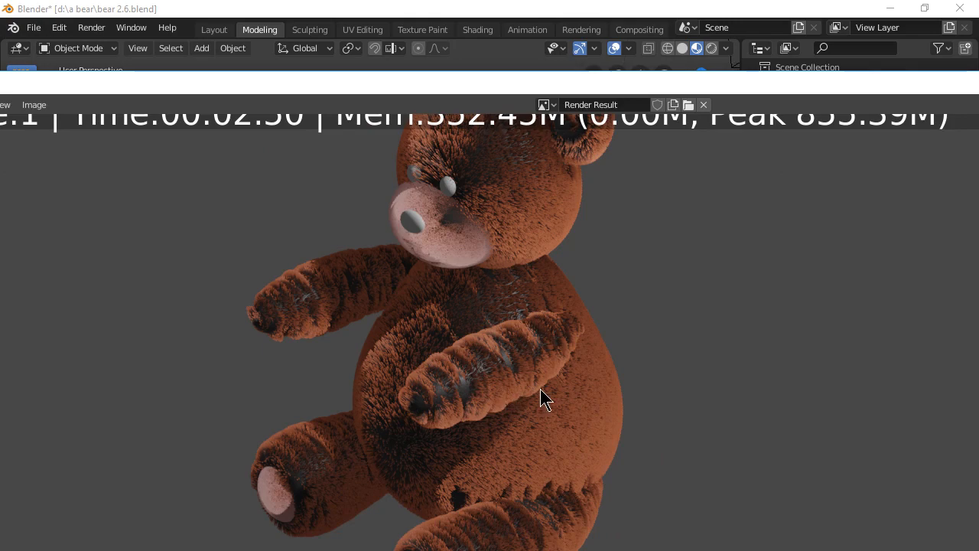
{"action": "scroll", "coordinate": [580, 400], "scroll_direction": "up", "scroll_amount": 3}
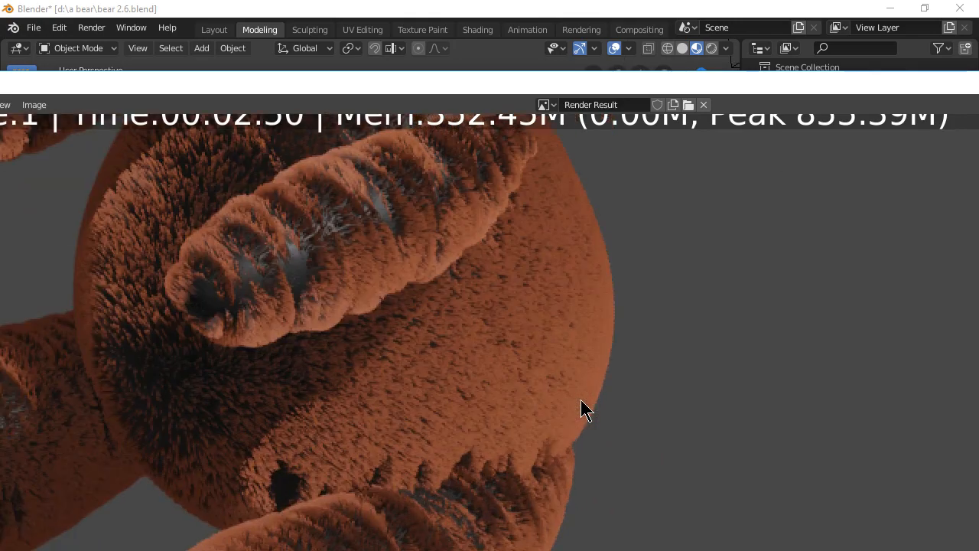
{"action": "scroll", "coordinate": [581, 400], "scroll_direction": "down", "scroll_amount": 2}
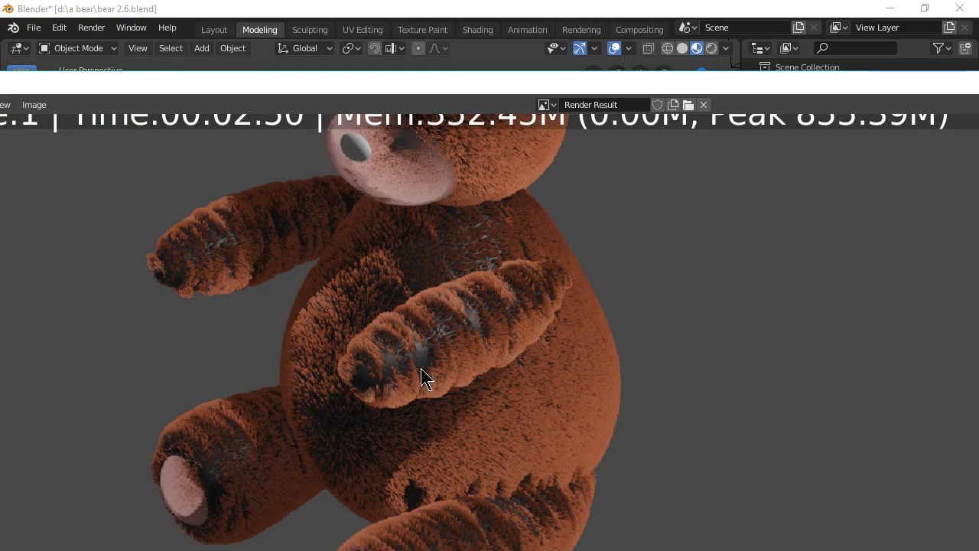
{"action": "scroll", "coordinate": [643, 377], "scroll_direction": "down", "scroll_amount": 3}
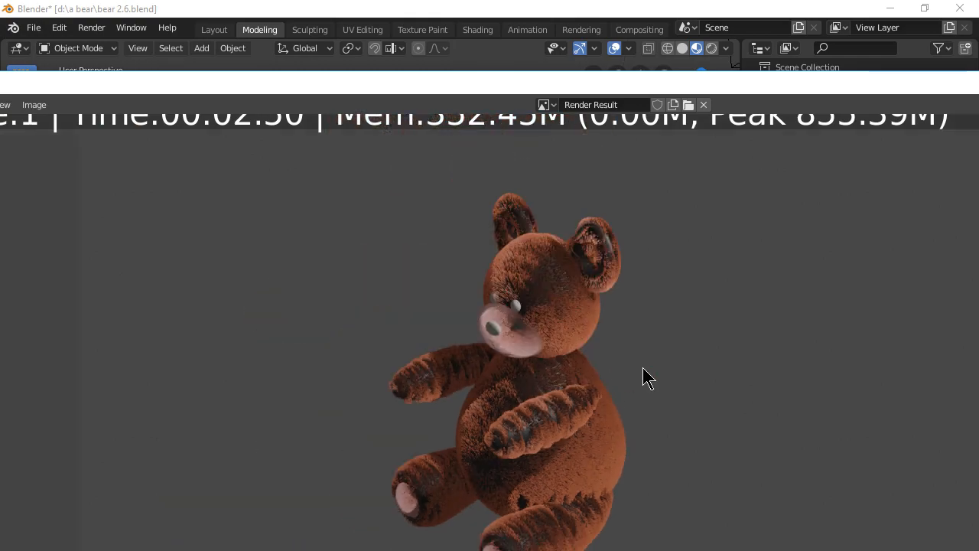
{"action": "key", "text": "Escape"}
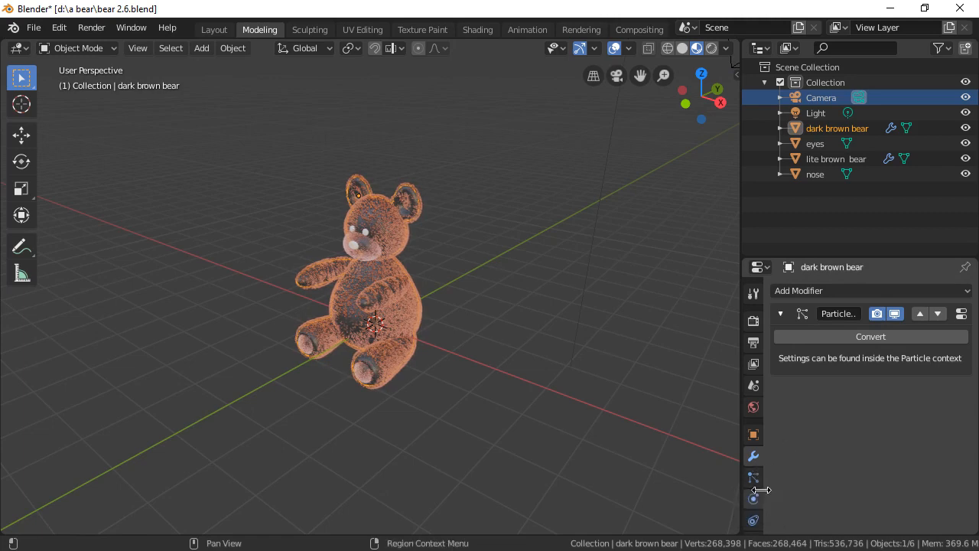
Change the first color stop of the dark brown material's Base Color ramp, at position 0.000, to a dark reddish brown.
{"action": "scroll", "coordinate": [754, 508], "scroll_direction": "down", "scroll_amount": 8}
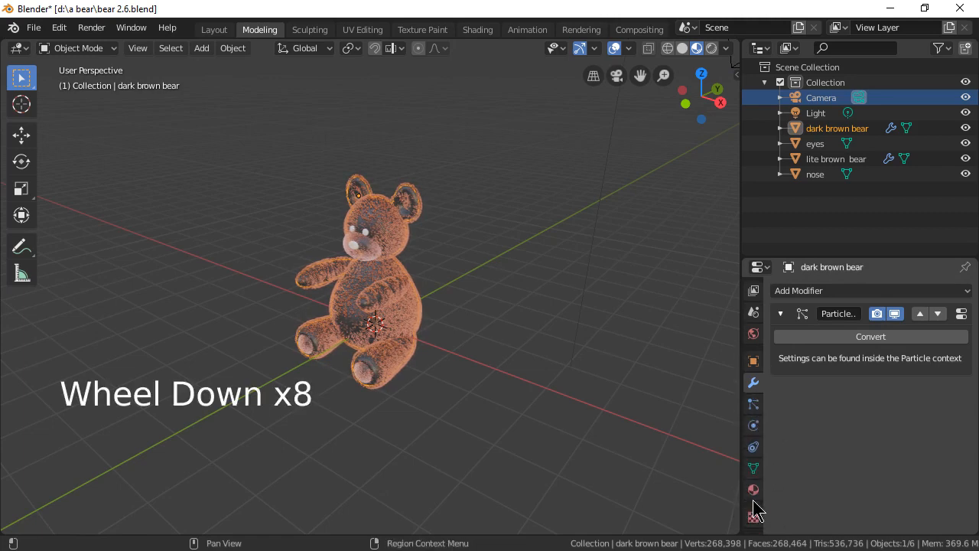
{"action": "left_click", "coordinate": [753, 498]}
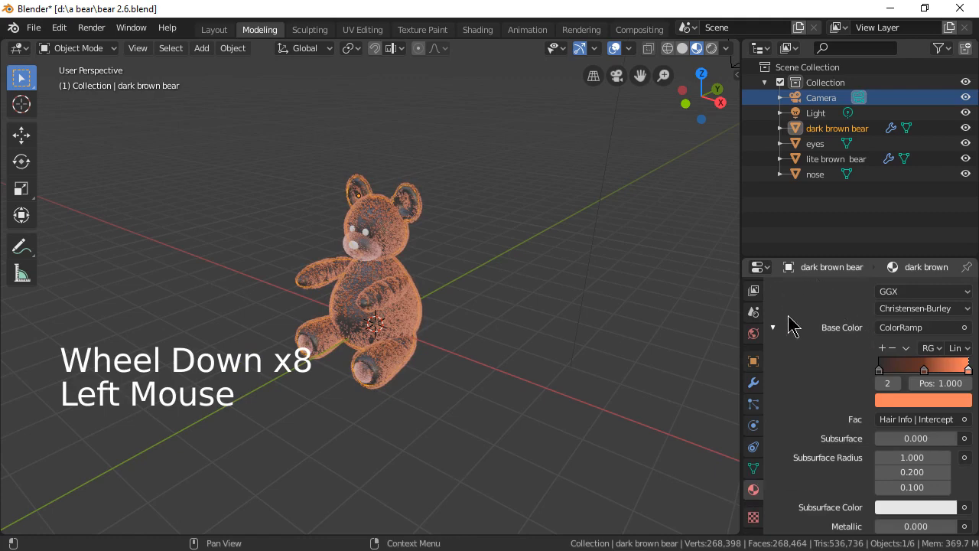
{"action": "scroll", "coordinate": [791, 326], "scroll_direction": "up", "scroll_amount": 9}
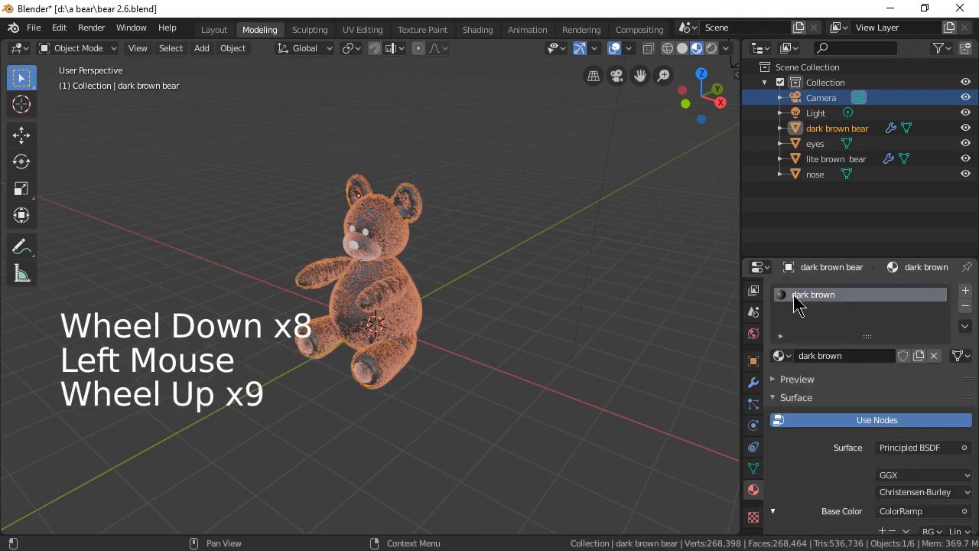
{"action": "left_click", "coordinate": [844, 387]}
{"action": "scroll", "coordinate": [844, 394], "scroll_direction": "down", "scroll_amount": 5}
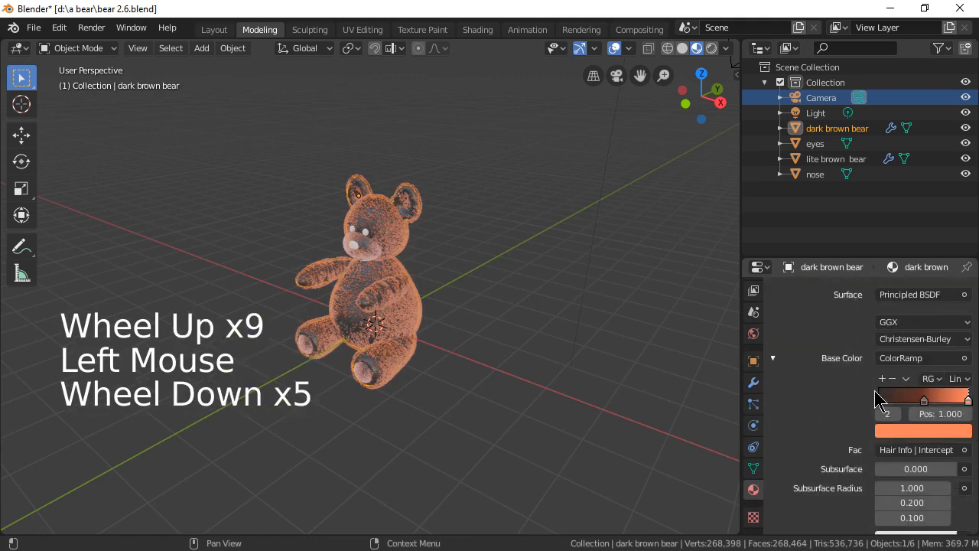
{"action": "left_click", "coordinate": [879, 400]}
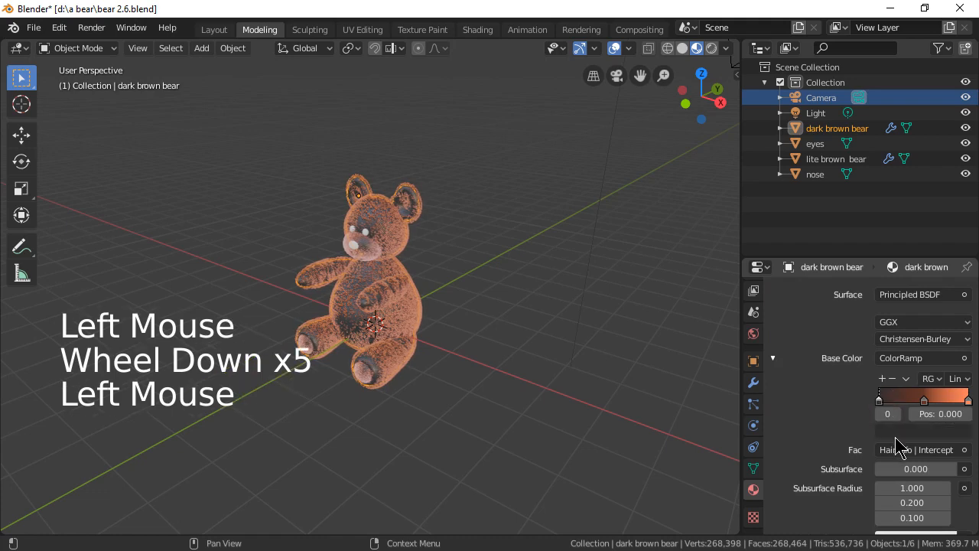
{"action": "left_click", "coordinate": [903, 433]}
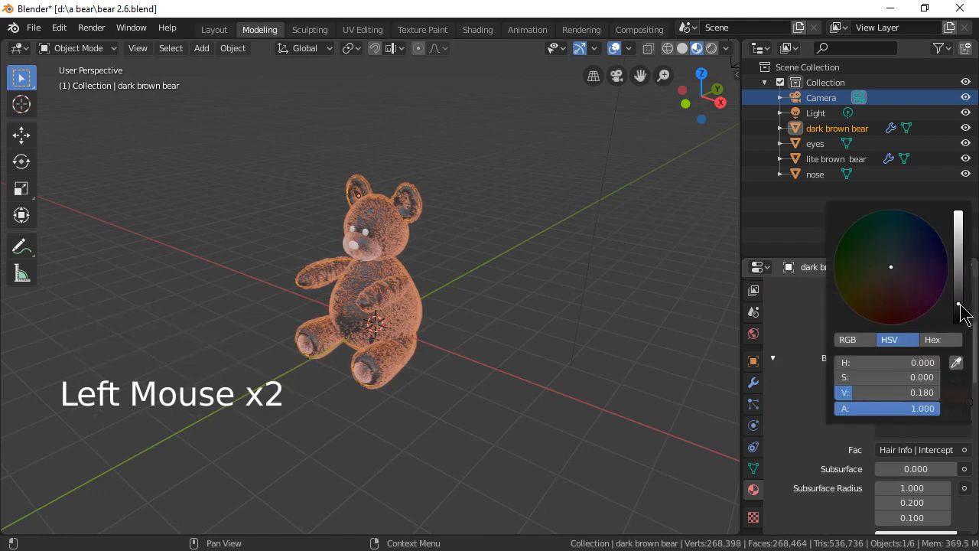
Render the bear again and check how the recolored fur looks on the arms and body.
{"action": "scroll", "coordinate": [490, 388], "scroll_direction": "up", "scroll_amount": 2}
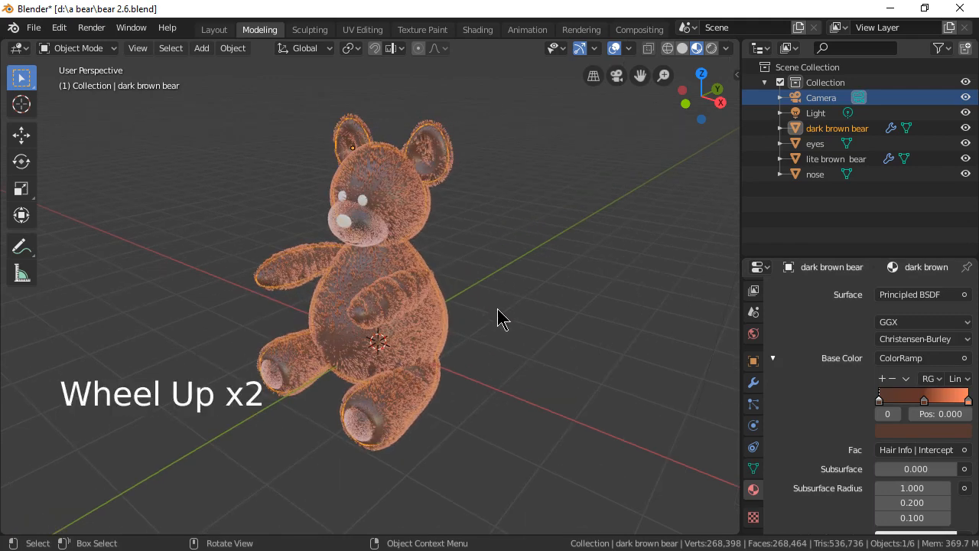
{"action": "key", "text": "F12"}
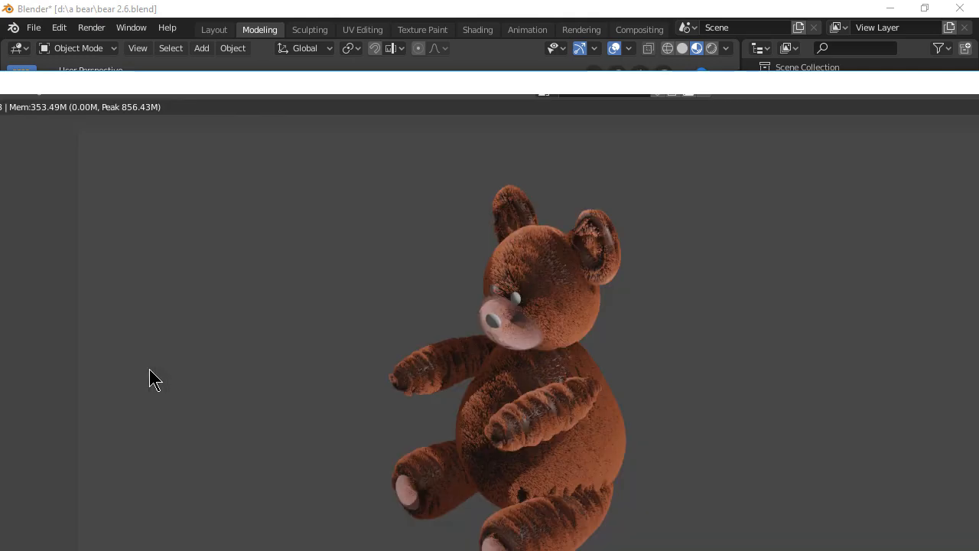
{"action": "scroll", "coordinate": [428, 424], "scroll_direction": "up", "scroll_amount": 3}
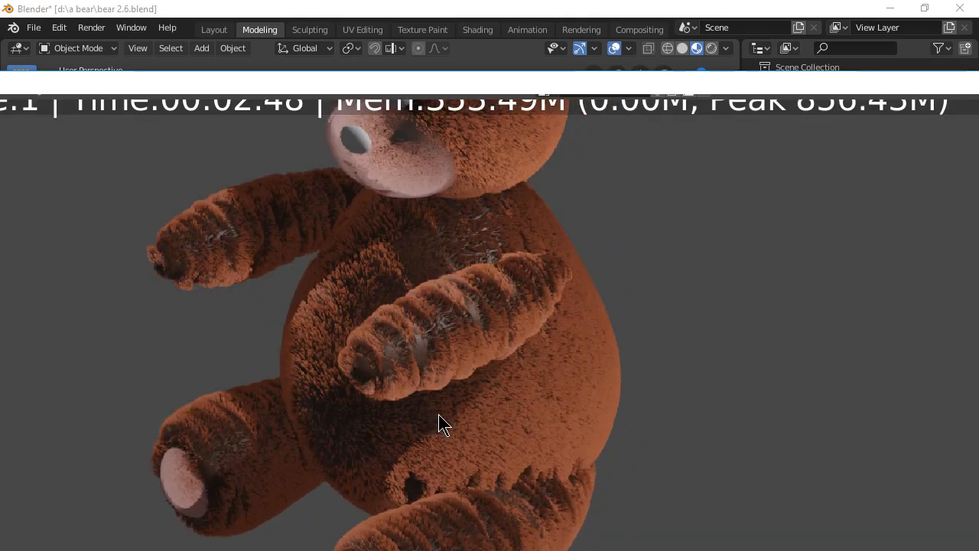
{"action": "scroll", "coordinate": [440, 423], "scroll_direction": "down", "scroll_amount": 3}
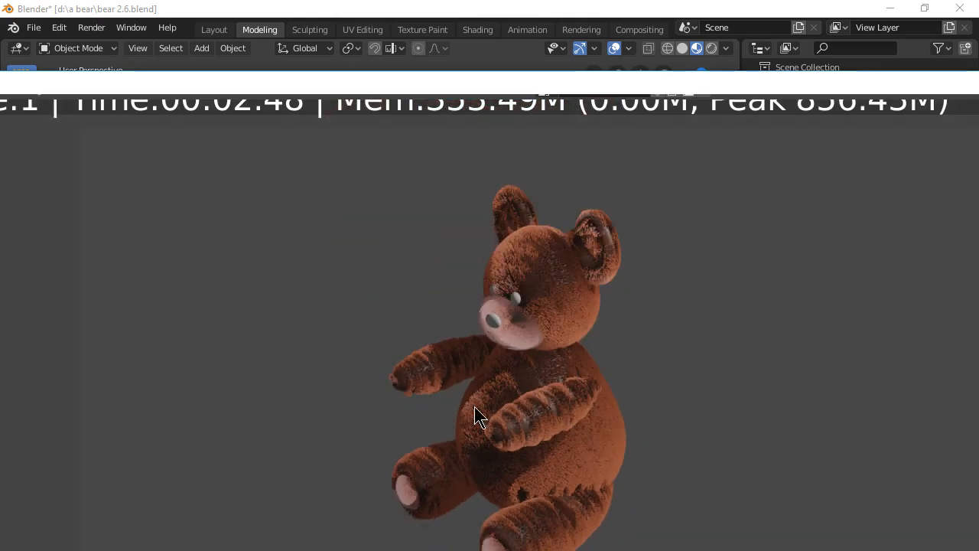
{"action": "key", "text": "Escape"}
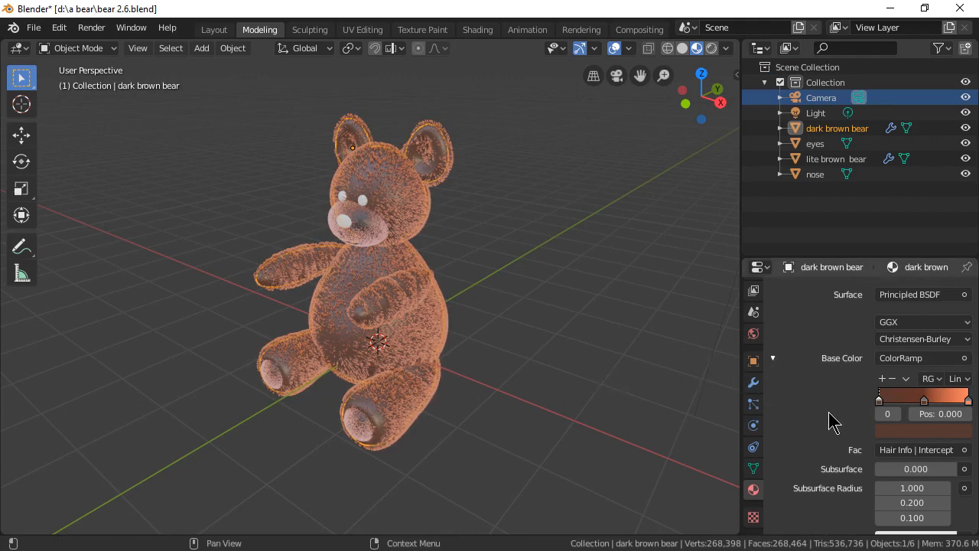
In the dark brown bear's hair particle settings, try the Curl kink type for the children and set it to Radial.
{"action": "scroll", "coordinate": [828, 425], "scroll_direction": "down", "scroll_amount": 4}
{"action": "scroll", "coordinate": [827, 427], "scroll_direction": "down", "scroll_amount": 6}
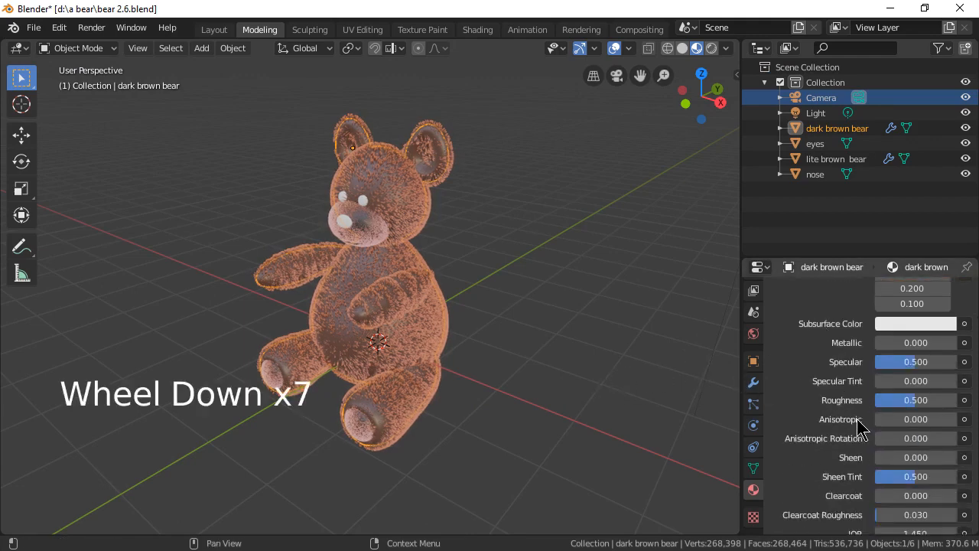
{"action": "left_click", "coordinate": [753, 404]}
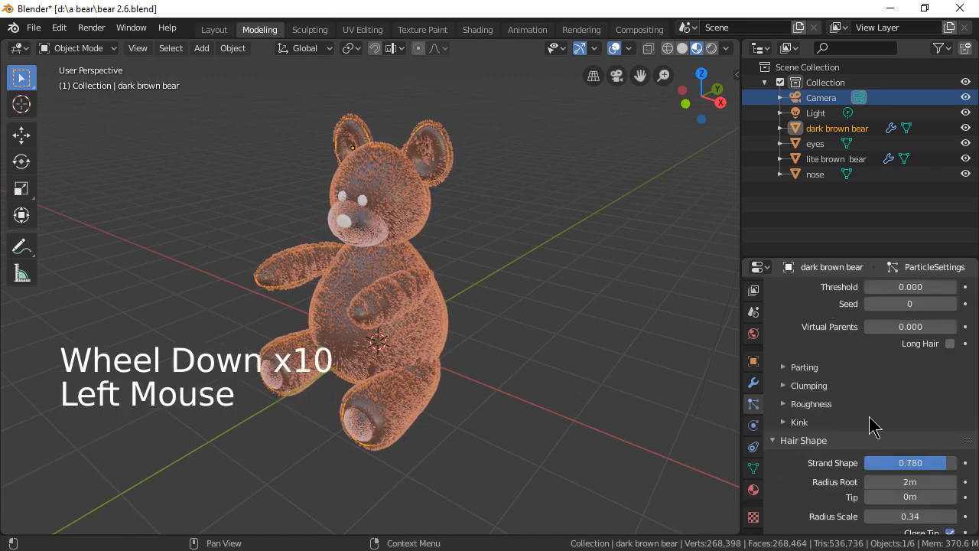
{"action": "scroll", "coordinate": [867, 425], "scroll_direction": "up", "scroll_amount": 3}
{"action": "scroll", "coordinate": [867, 420], "scroll_direction": "up", "scroll_amount": 8}
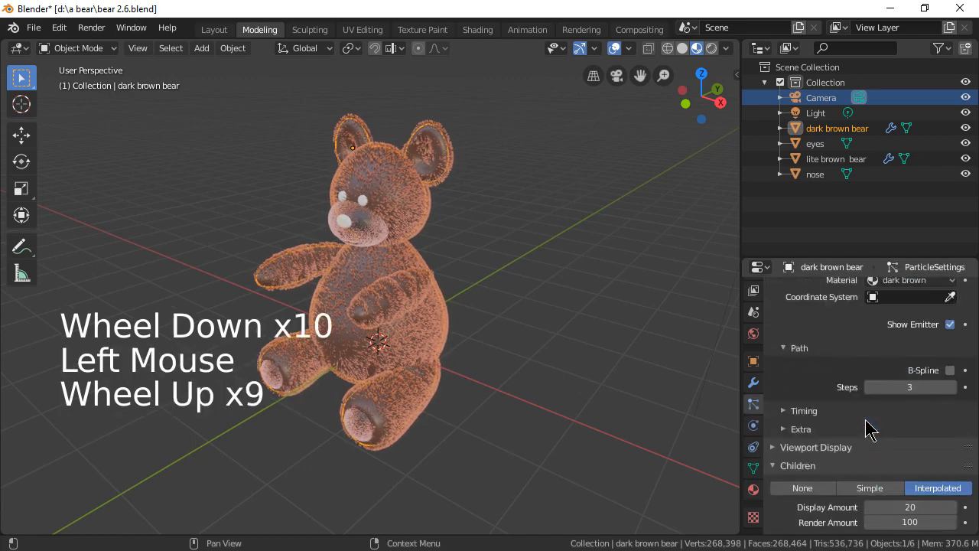
{"action": "scroll", "coordinate": [867, 429], "scroll_direction": "down", "scroll_amount": 15}
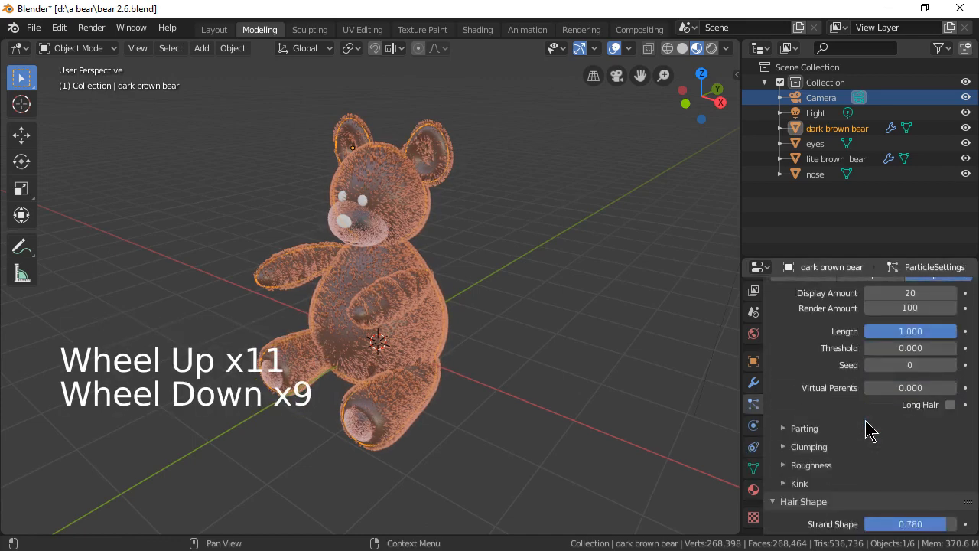
{"action": "scroll", "coordinate": [869, 426], "scroll_direction": "up", "scroll_amount": 2}
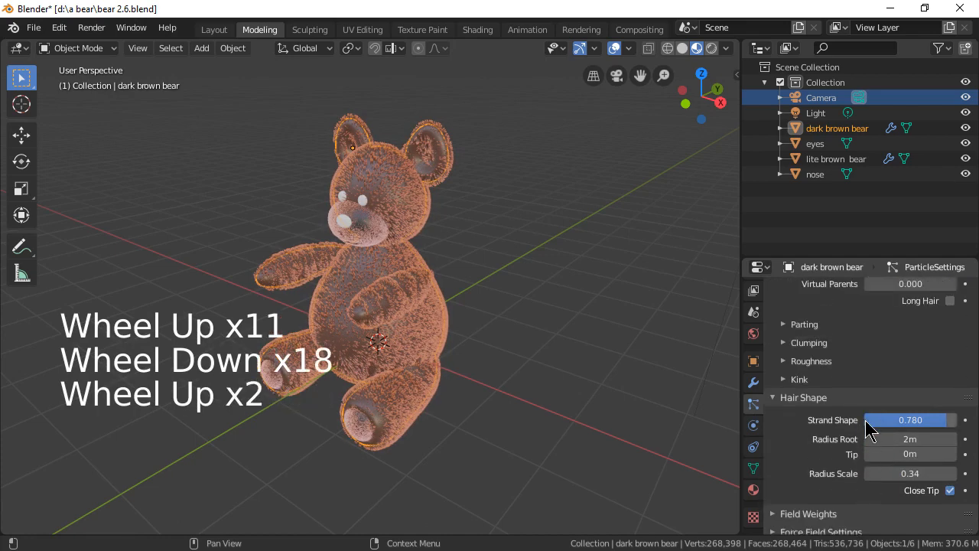
{"action": "left_click", "coordinate": [792, 381]}
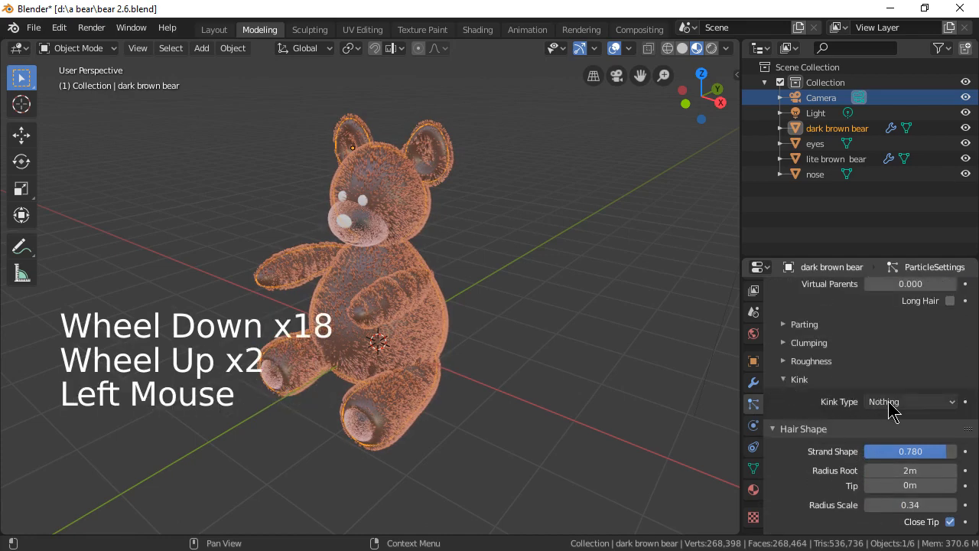
{"action": "left_click", "coordinate": [888, 404]}
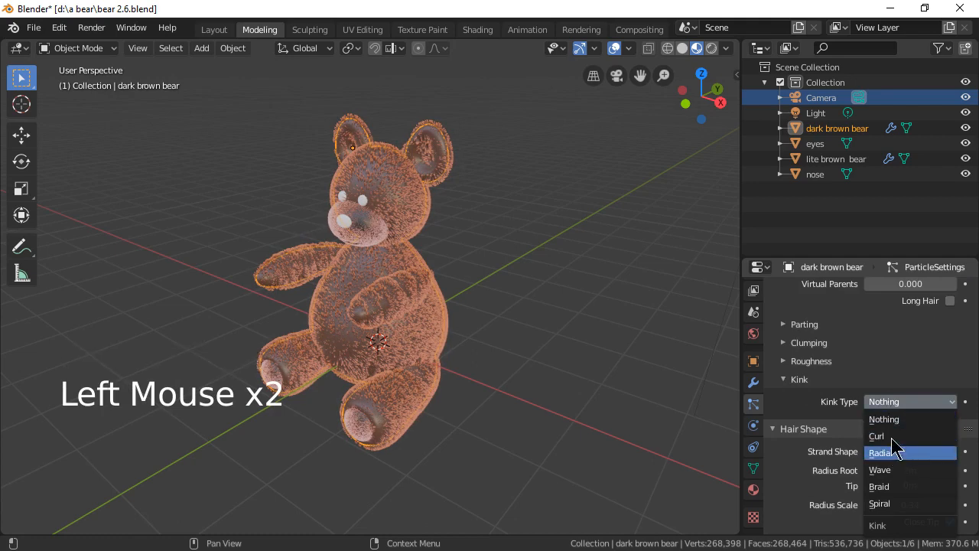
{"action": "left_click", "coordinate": [893, 436]}
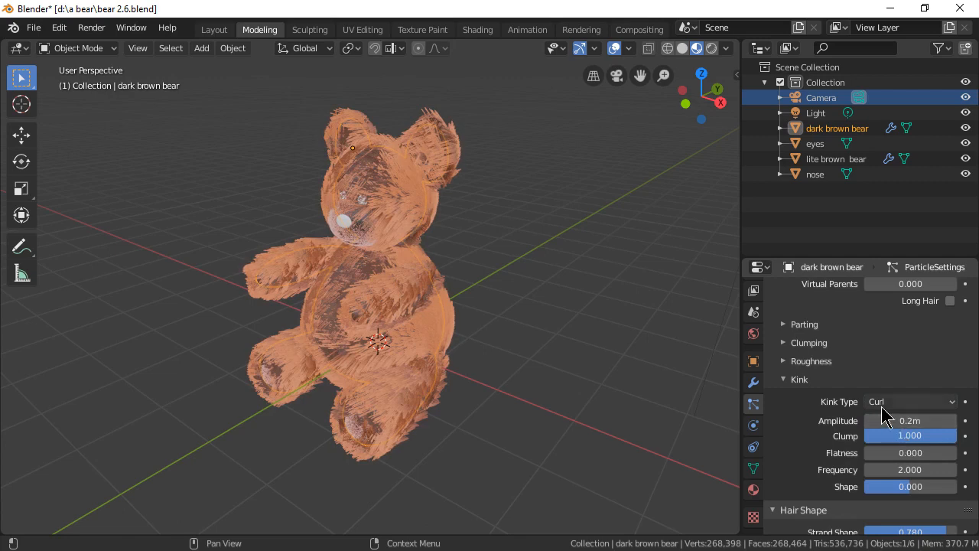
{"action": "left_click", "coordinate": [881, 404]}
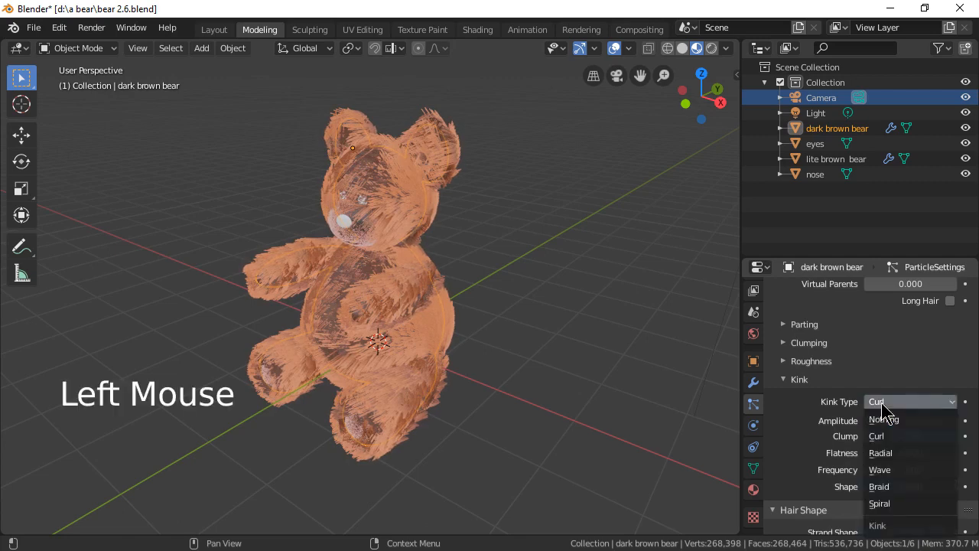
{"action": "left_click", "coordinate": [892, 452]}
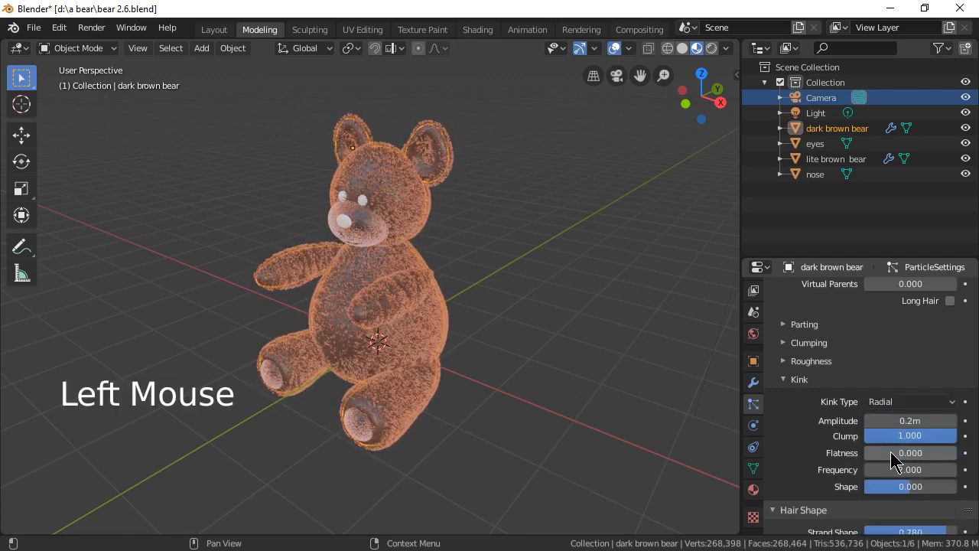
Try the Wave and Spiral kink types on the dark brown bear's fur and return the kink type to Radial.
{"action": "left_click", "coordinate": [887, 402]}
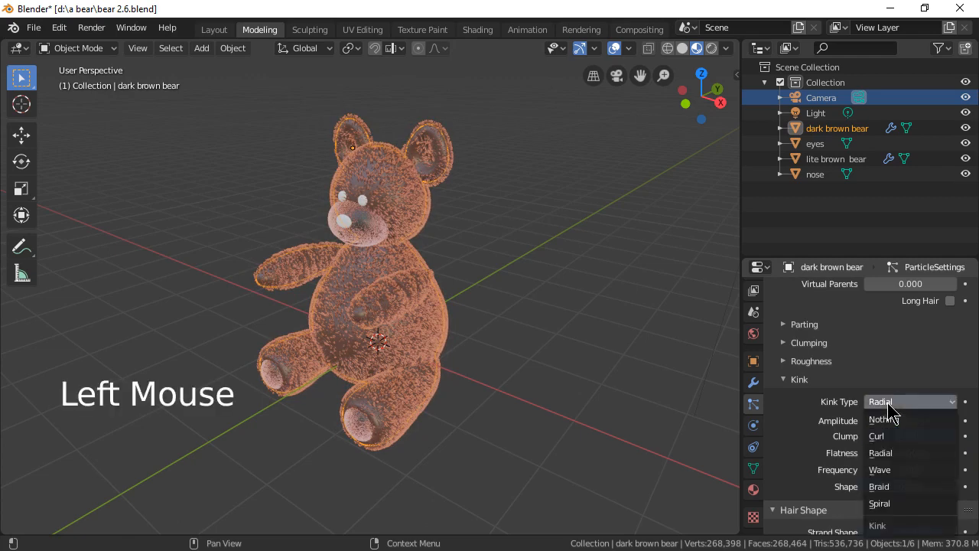
{"action": "left_click", "coordinate": [900, 469]}
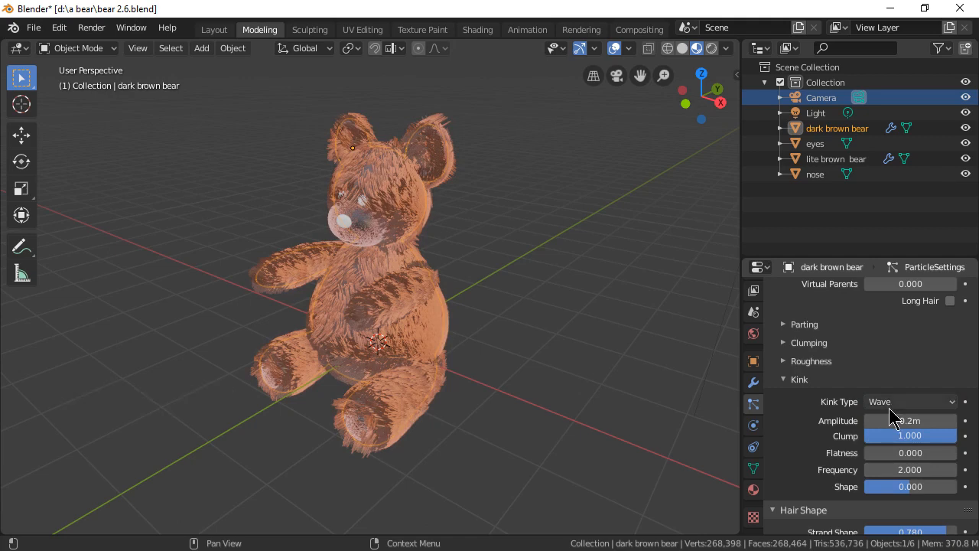
{"action": "left_click", "coordinate": [892, 401]}
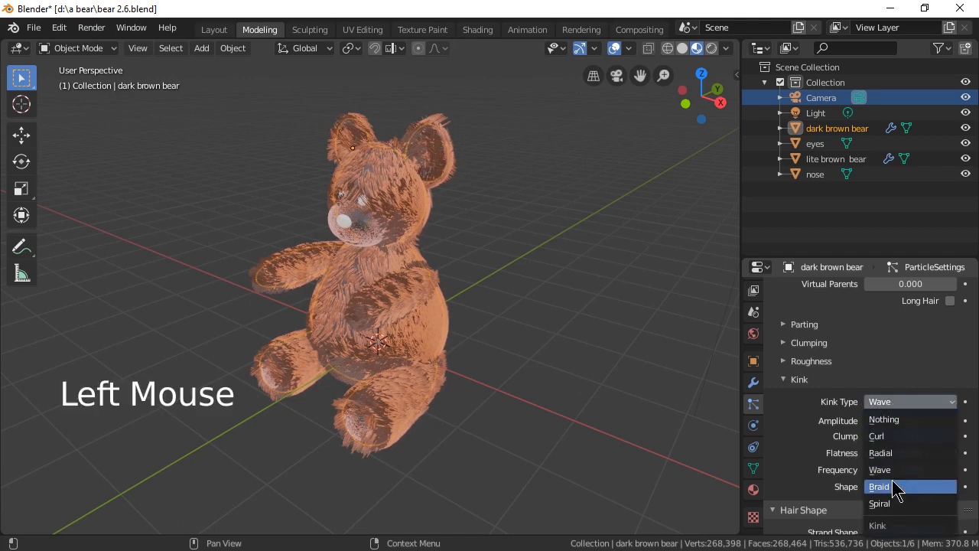
{"action": "left_click", "coordinate": [892, 504]}
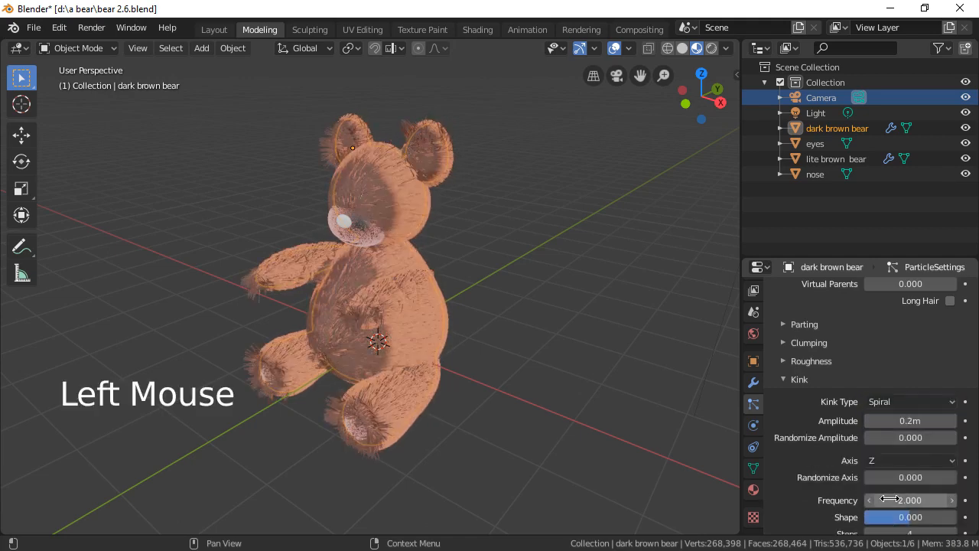
{"action": "left_click", "coordinate": [892, 403]}
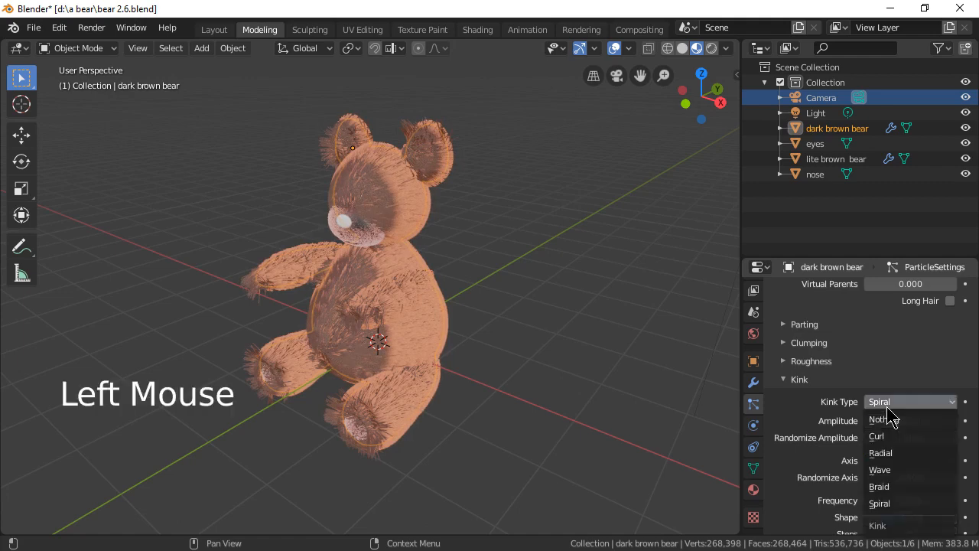
{"action": "left_click", "coordinate": [894, 452]}
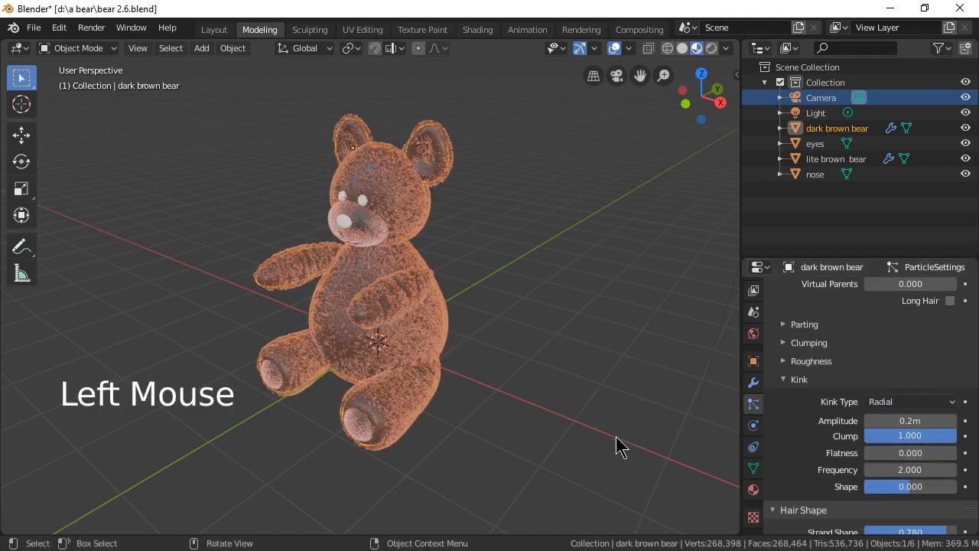
Render the bear and inspect the fur with the Radial kink on its arms, body and legs up close.
{"action": "key", "text": "F12"}
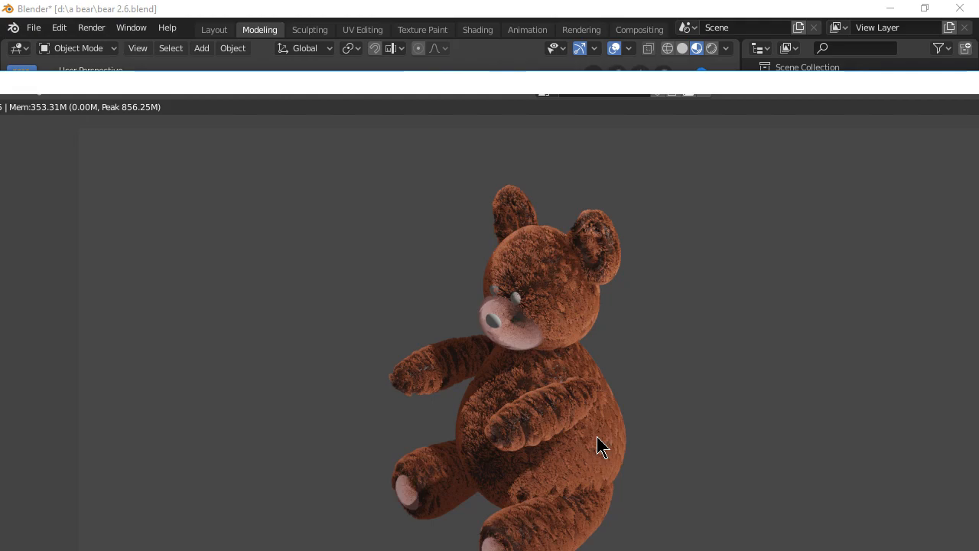
{"action": "scroll", "coordinate": [640, 415], "scroll_direction": "up", "scroll_amount": 4}
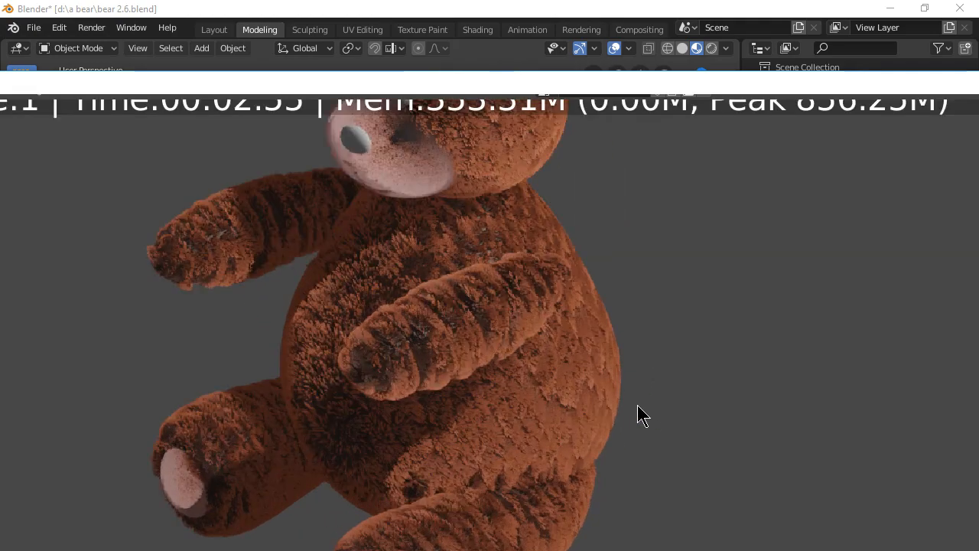
{"action": "scroll", "coordinate": [640, 415], "scroll_direction": "up", "scroll_amount": 2}
{"action": "scroll", "coordinate": [640, 415], "scroll_direction": "down", "scroll_amount": 3}
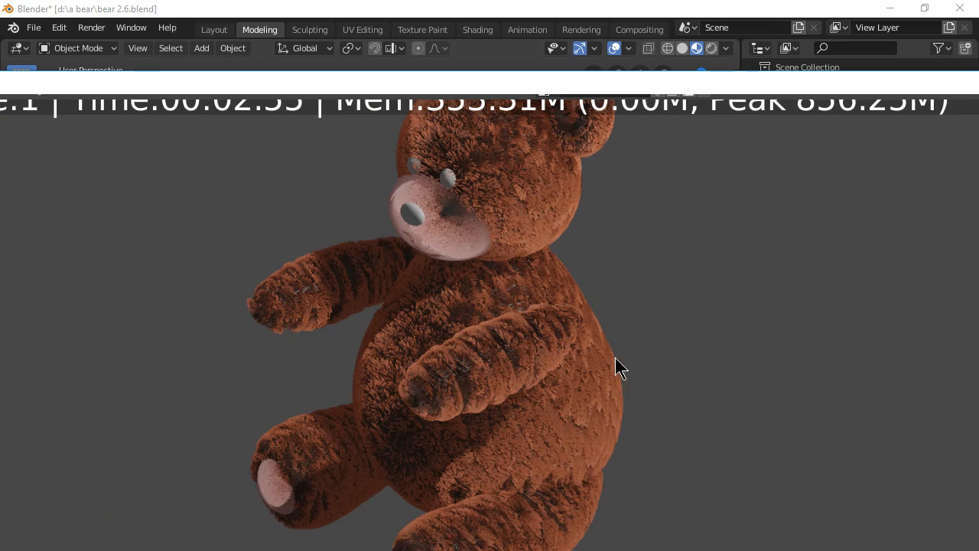
{"action": "scroll", "coordinate": [604, 381], "scroll_direction": "down", "scroll_amount": 2}
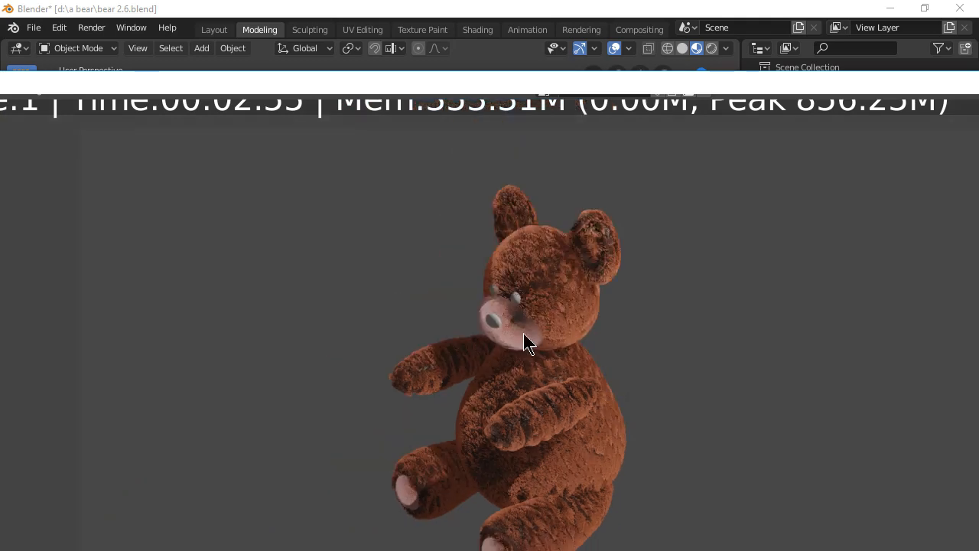
{"action": "key", "text": "Escape"}
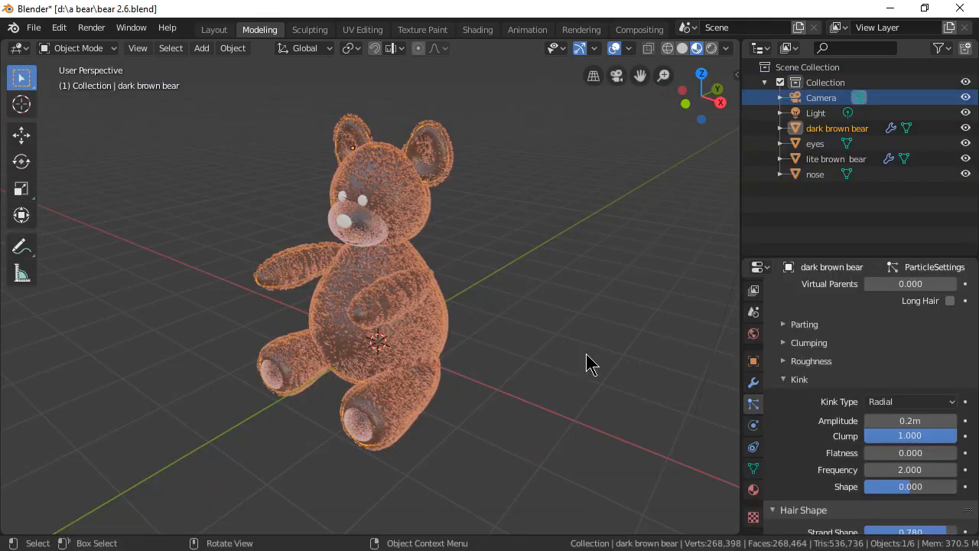
Select the bear's nose and eyes, and add the dark brown bear to the selection as the active object.
{"action": "middle_click_drag", "start_coordinate": [556, 314], "coordinate": [632, 361]}
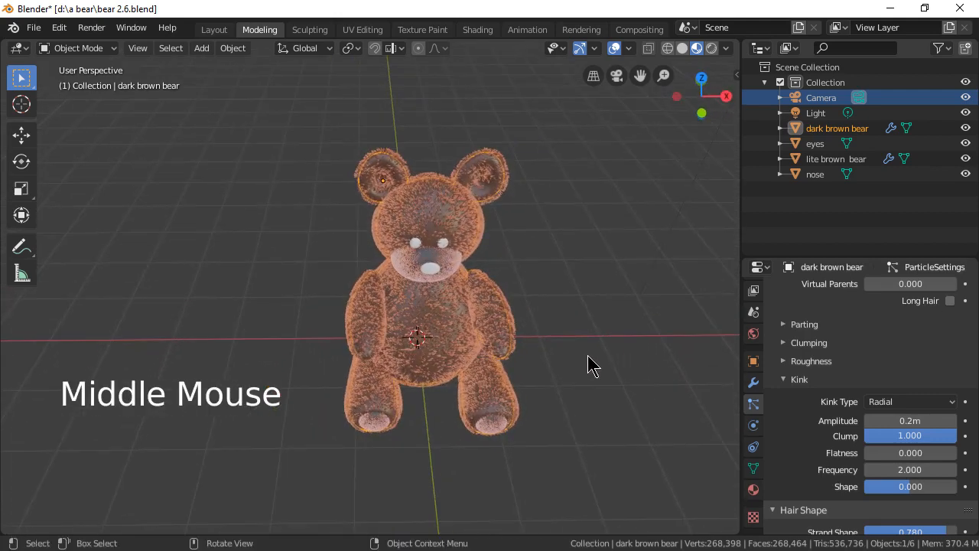
{"action": "scroll", "coordinate": [585, 363], "scroll_direction": "up", "scroll_amount": 2}
{"action": "left_click", "coordinate": [475, 257]}
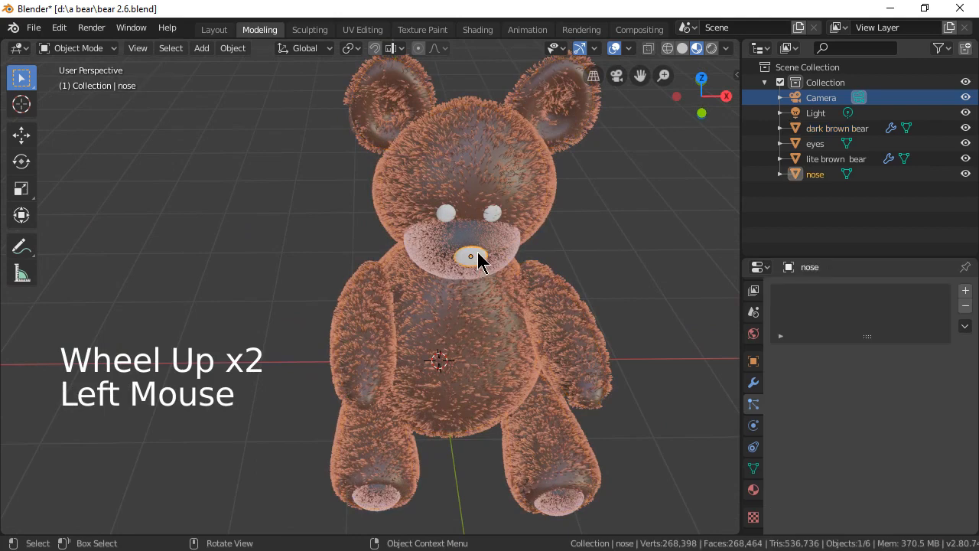
{"action": "left_click", "coordinate": [446, 213], "text": "shift"}
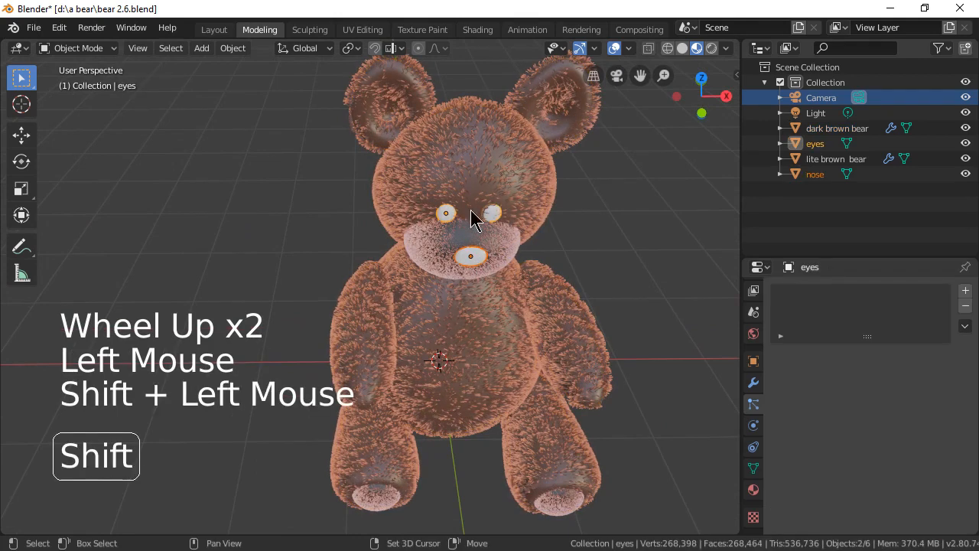
{"action": "left_click", "coordinate": [496, 215], "text": "shift"}
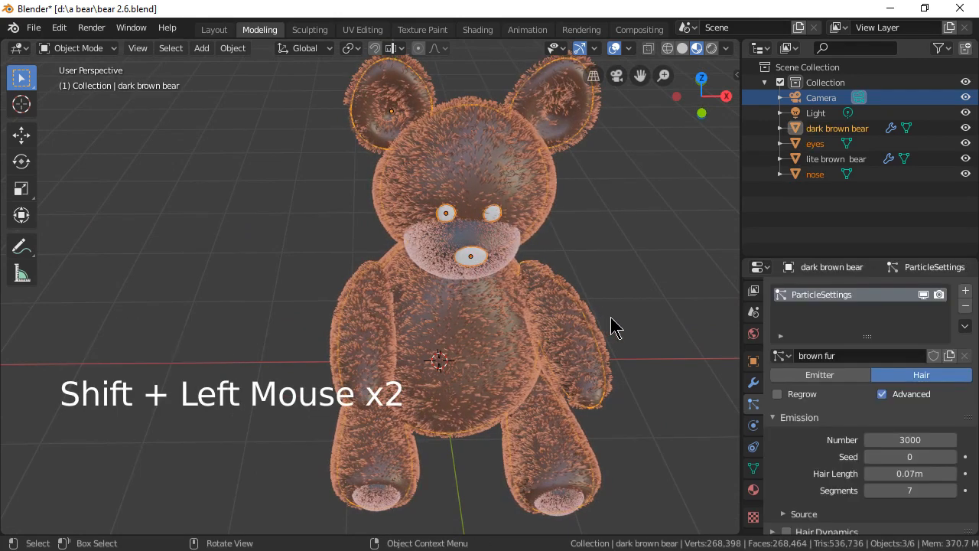
{"action": "scroll", "coordinate": [615, 318], "scroll_direction": "down", "scroll_amount": 2}
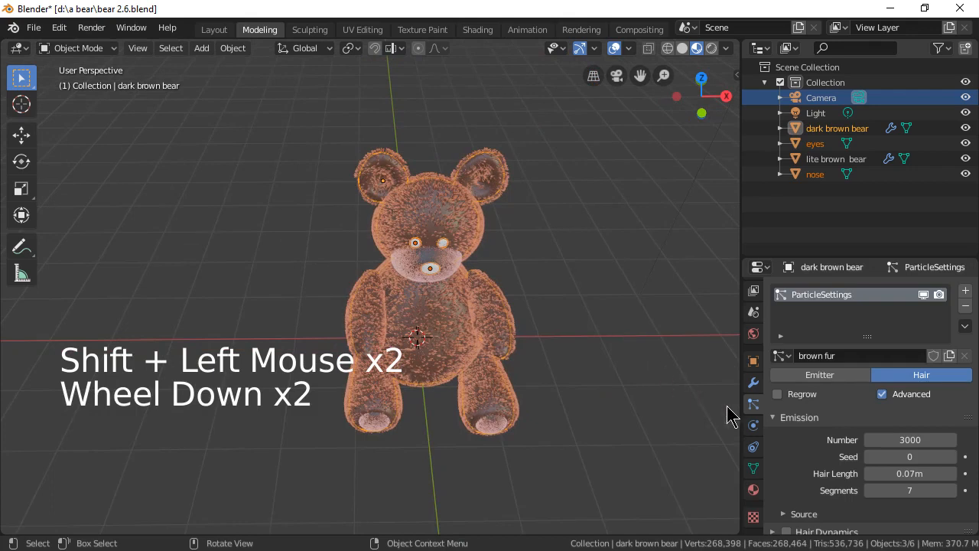
Add a second material slot to the dark brown bear and create a new material in it.
{"action": "scroll", "coordinate": [753, 425], "scroll_direction": "down", "scroll_amount": 3}
{"action": "left_click", "coordinate": [754, 490]}
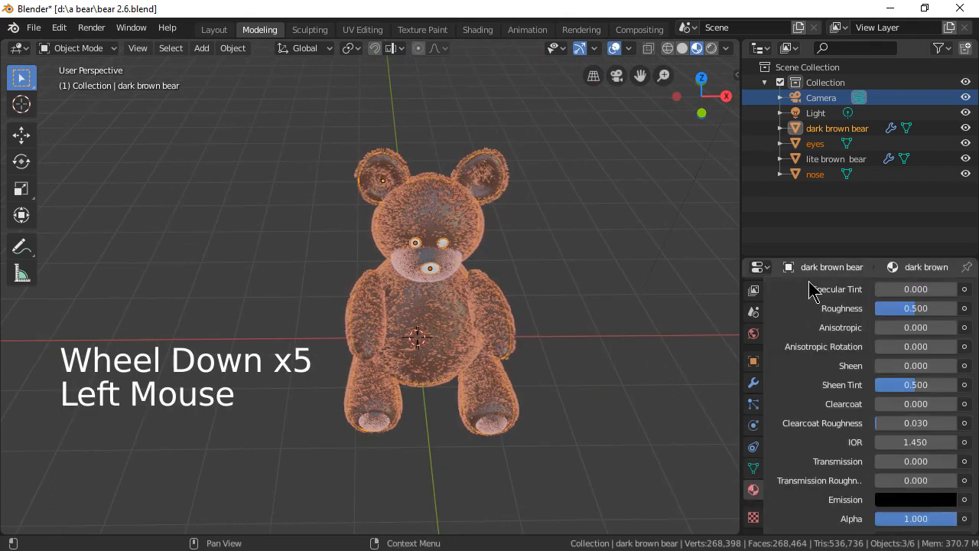
{"action": "scroll", "coordinate": [811, 294], "scroll_direction": "up", "scroll_amount": 8}
{"action": "scroll", "coordinate": [811, 306], "scroll_direction": "up", "scroll_amount": 11}
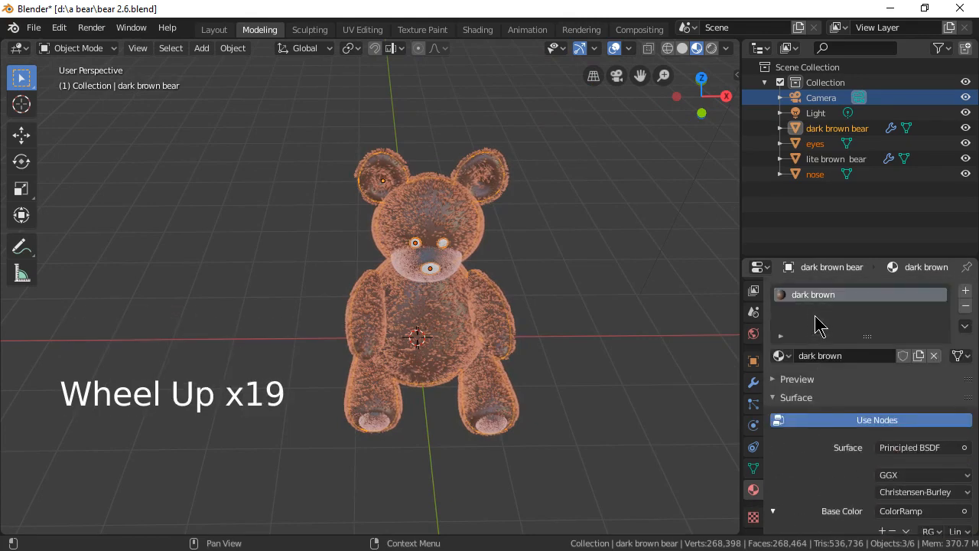
{"action": "left_click", "coordinate": [779, 356]}
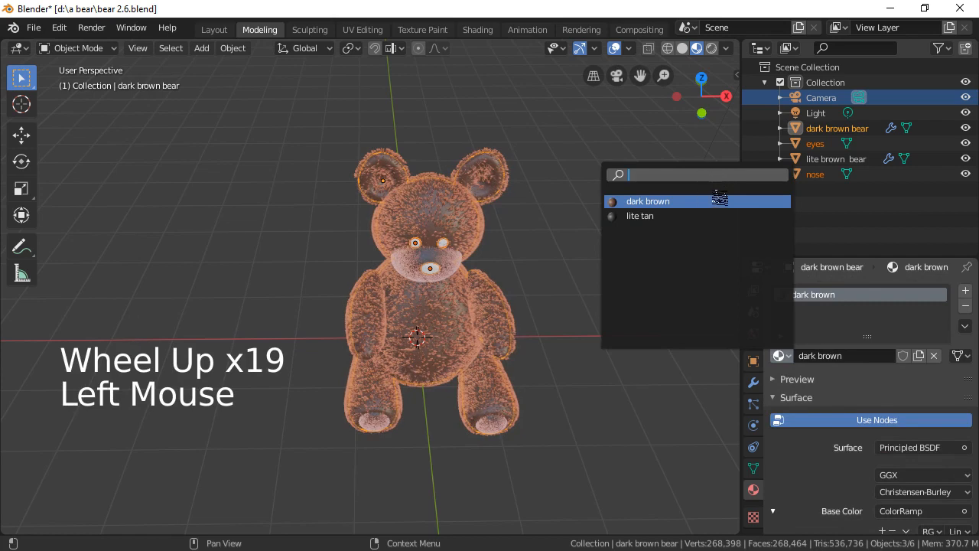
{"action": "left_click", "coordinate": [874, 389]}
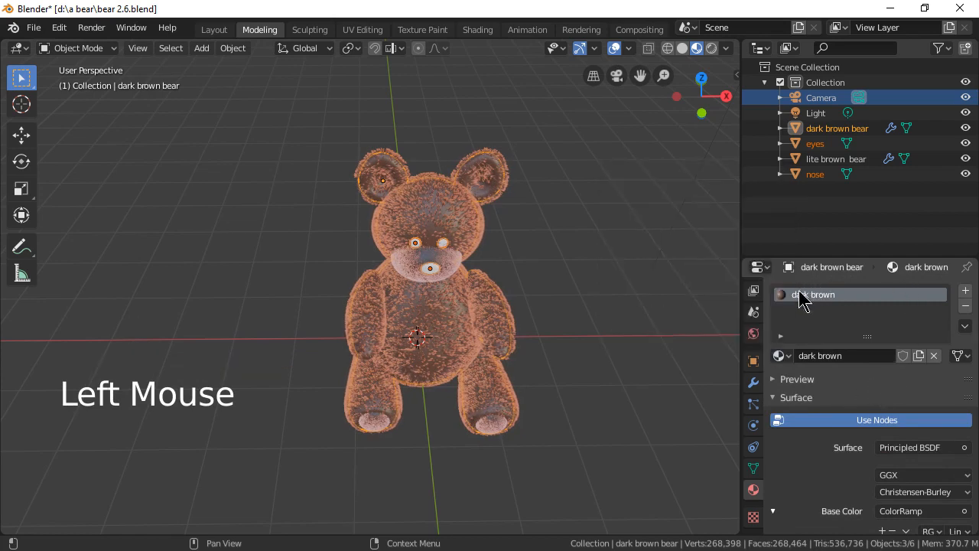
{"action": "scroll", "coordinate": [894, 327], "scroll_direction": "up", "scroll_amount": 3}
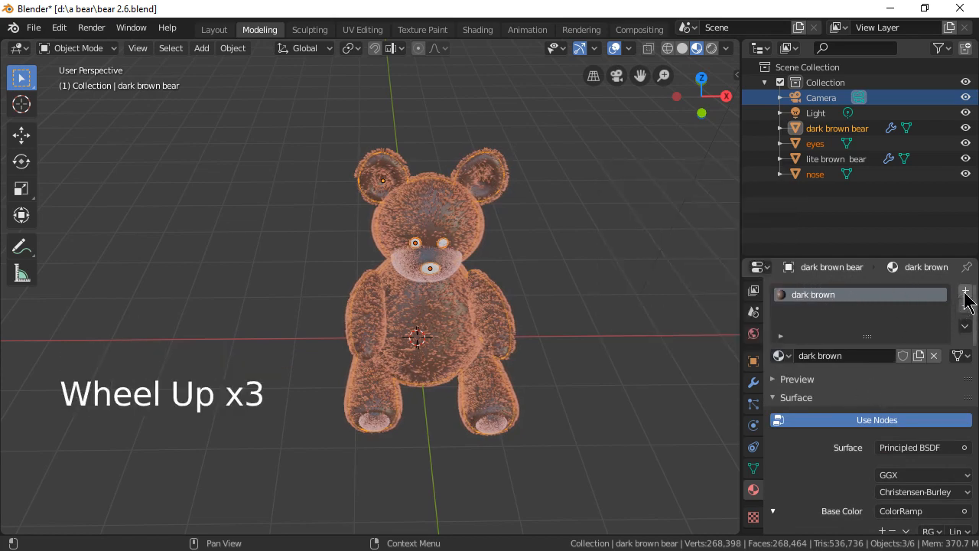
{"action": "left_click", "coordinate": [965, 293]}
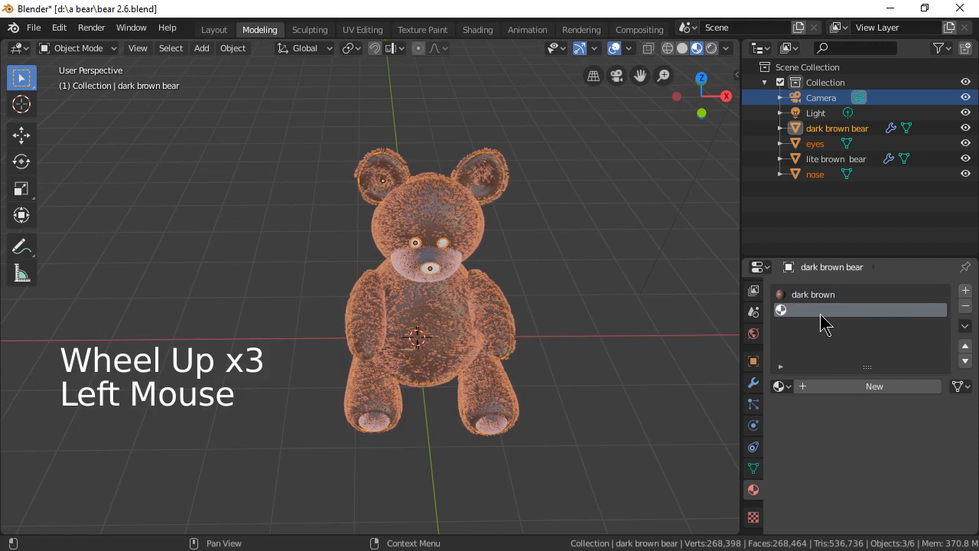
{"action": "left_click", "coordinate": [815, 310]}
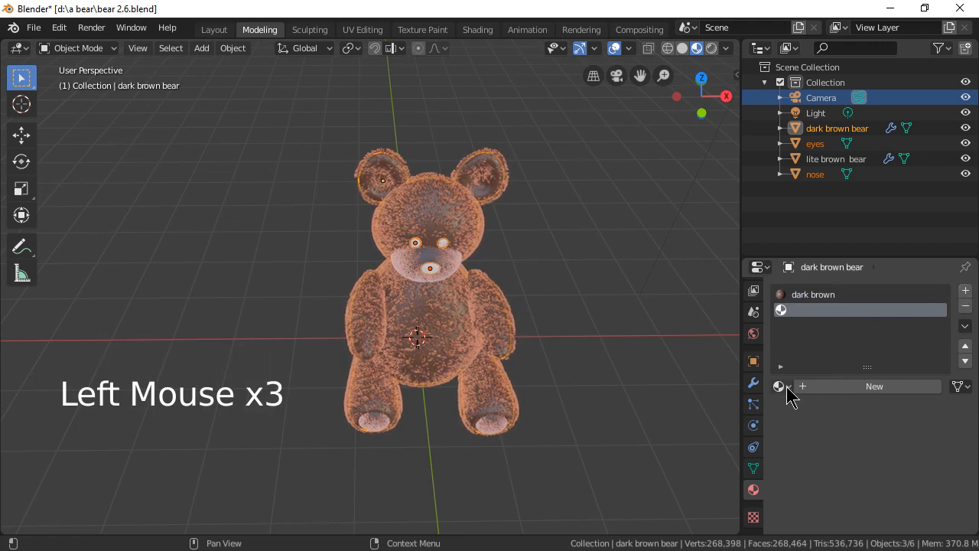
{"action": "left_click", "coordinate": [807, 386]}
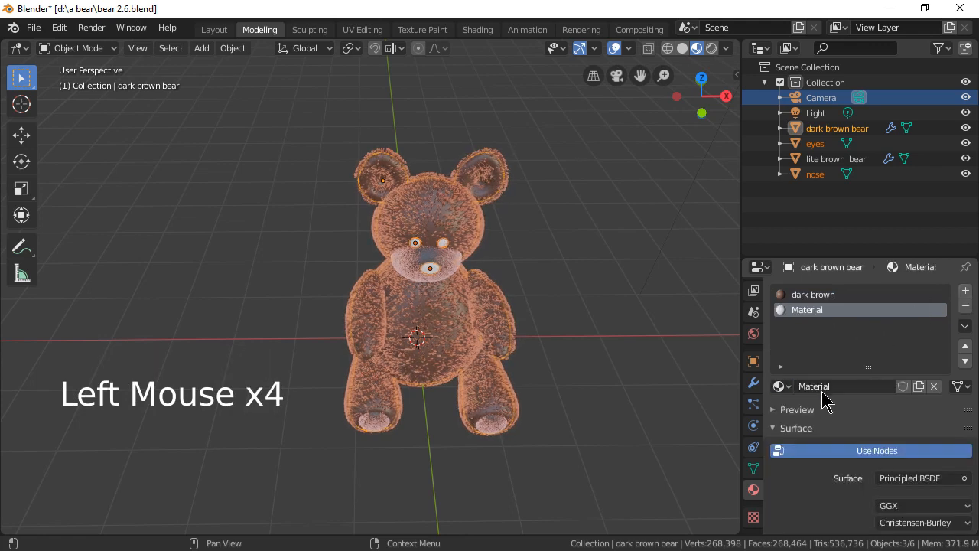
Rename the new material in the second slot to "black eyes".
{"action": "left_click", "coordinate": [822, 386]}
{"action": "left_click_drag", "start_coordinate": [848, 390], "coordinate": [727, 389]}
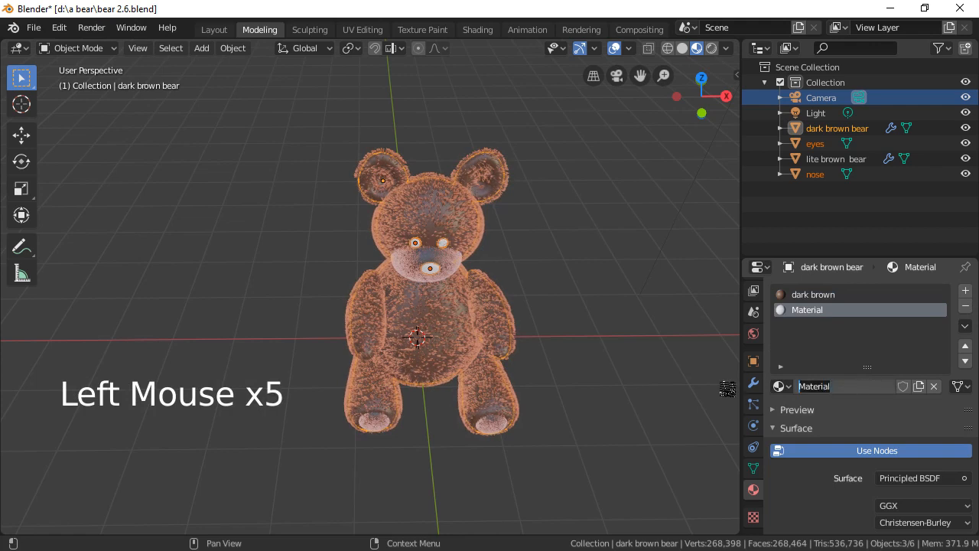
{"action": "type", "text": "black eyes"}
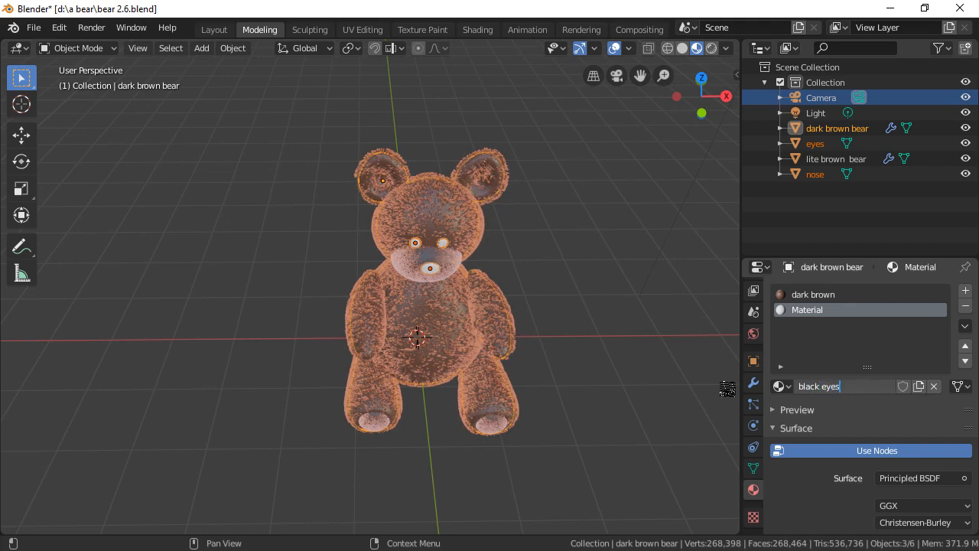
{"action": "key", "text": "Return"}
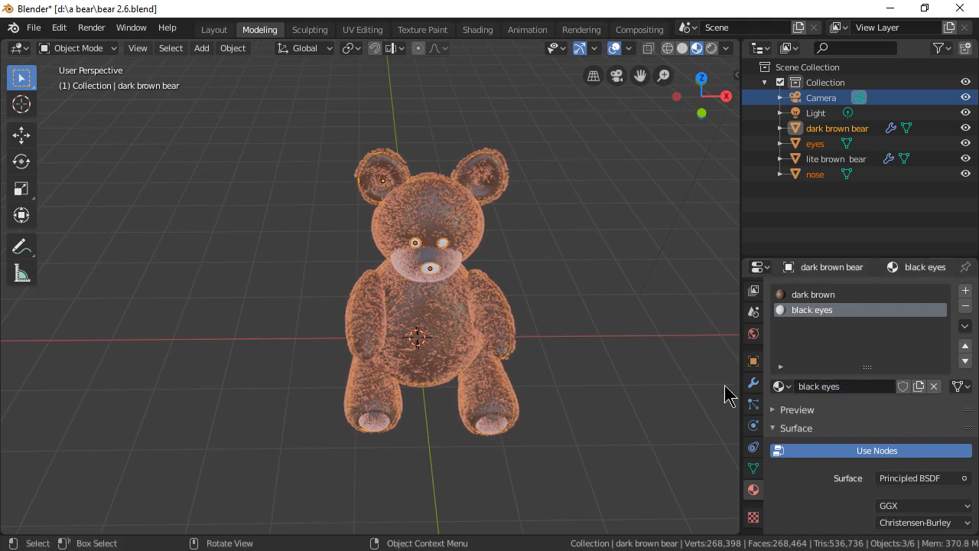
Darken the black eyes material's base color to near black and set its Metallic value to 0.587.
{"action": "scroll", "coordinate": [856, 488], "scroll_direction": "down", "scroll_amount": 3}
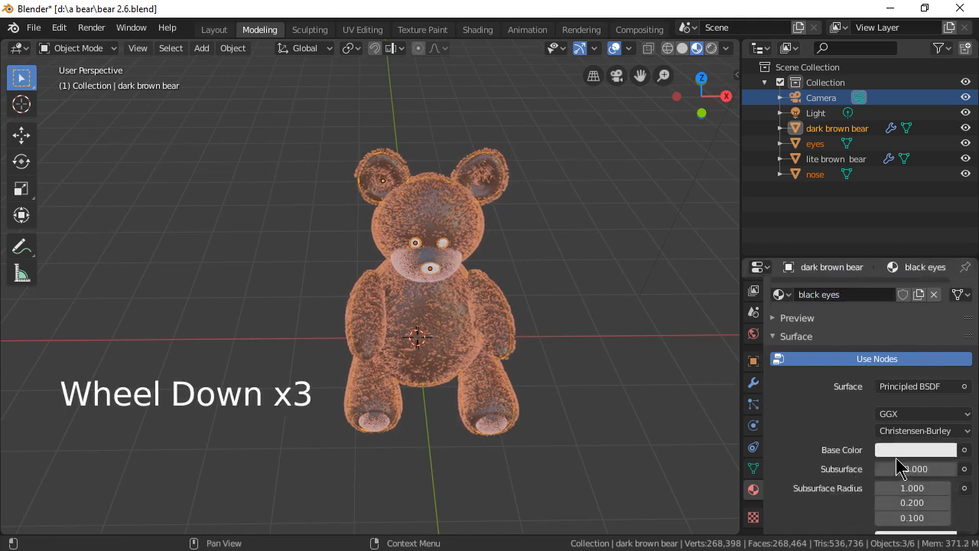
{"action": "left_click", "coordinate": [901, 452]}
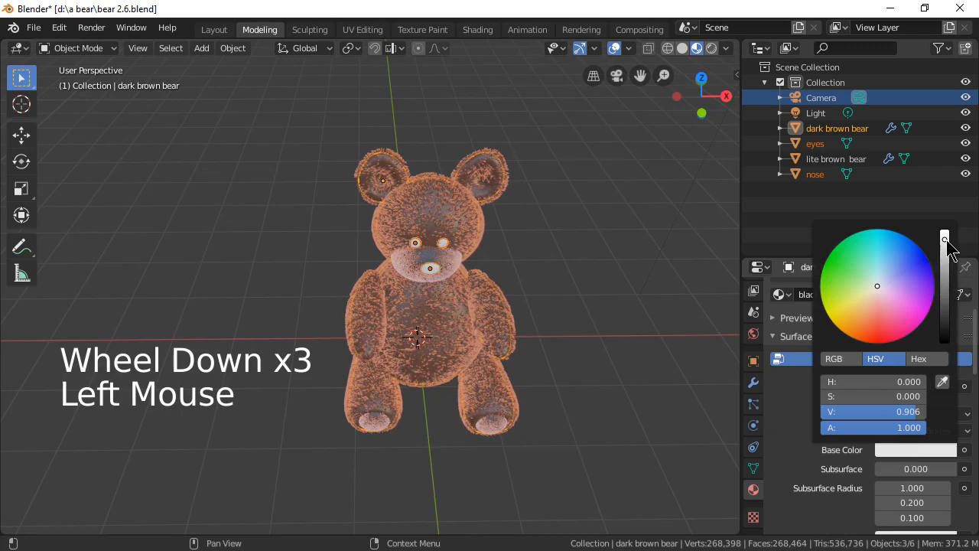
{"action": "left_click_drag", "start_coordinate": [945, 240], "coordinate": [945, 312]}
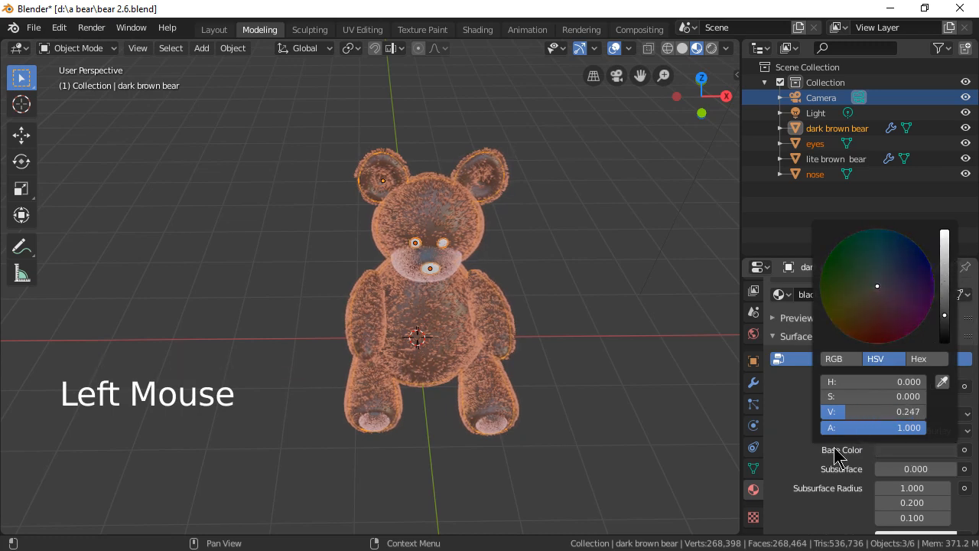
{"action": "left_click_drag", "start_coordinate": [947, 314], "coordinate": [945, 330]}
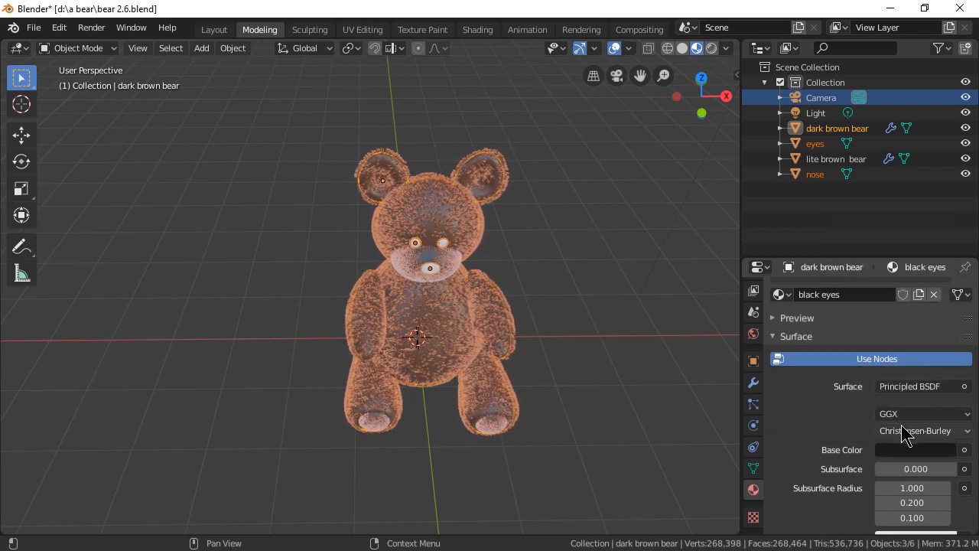
{"action": "scroll", "coordinate": [893, 479], "scroll_direction": "down", "scroll_amount": 2}
{"action": "scroll", "coordinate": [892, 477], "scroll_direction": "down", "scroll_amount": 3}
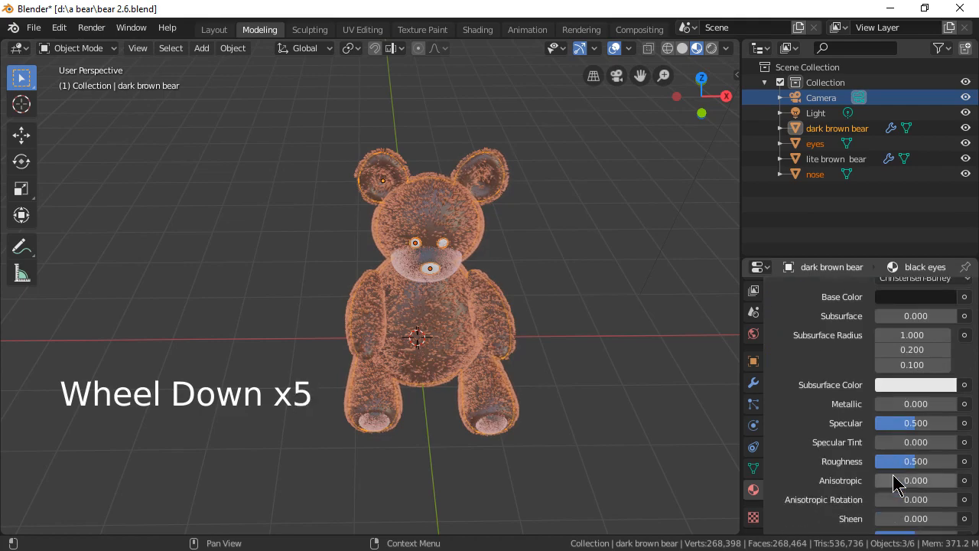
{"action": "left_click_drag", "start_coordinate": [892, 404], "coordinate": [926, 405]}
Remove the dark brown material slot from the dark brown bear.
{"action": "middle_click_drag", "start_coordinate": [658, 360], "coordinate": [568, 342]}
{"action": "scroll", "coordinate": [857, 371], "scroll_direction": "up", "scroll_amount": 13}
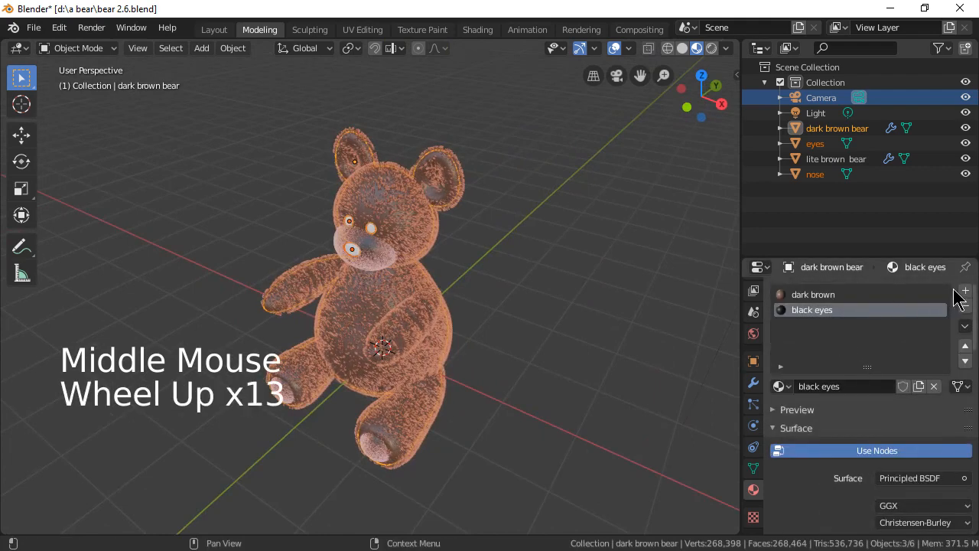
{"action": "left_click", "coordinate": [864, 296]}
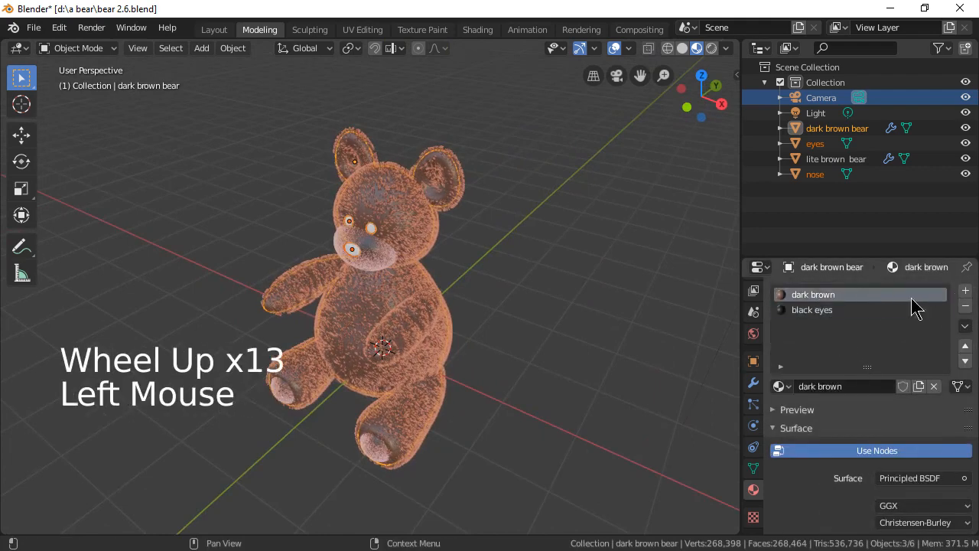
{"action": "left_click", "coordinate": [965, 306]}
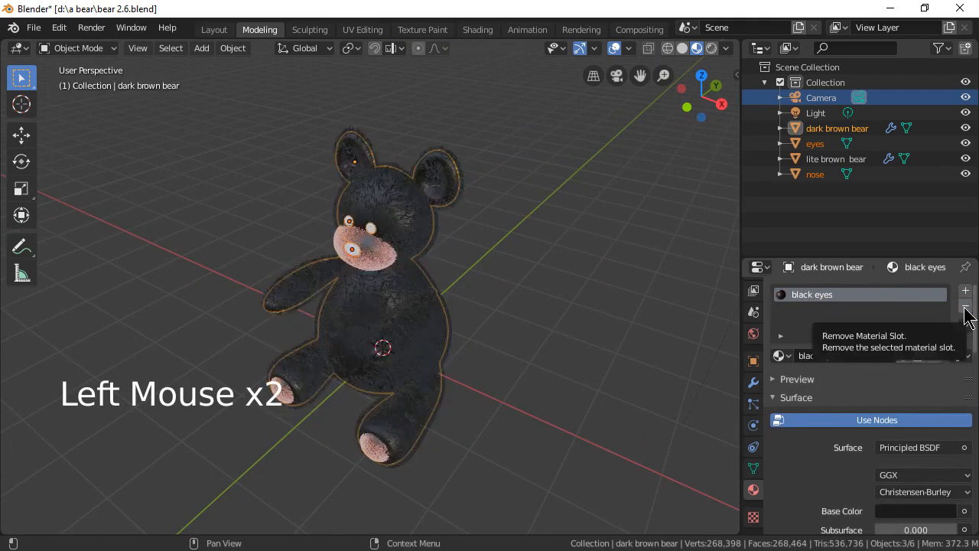
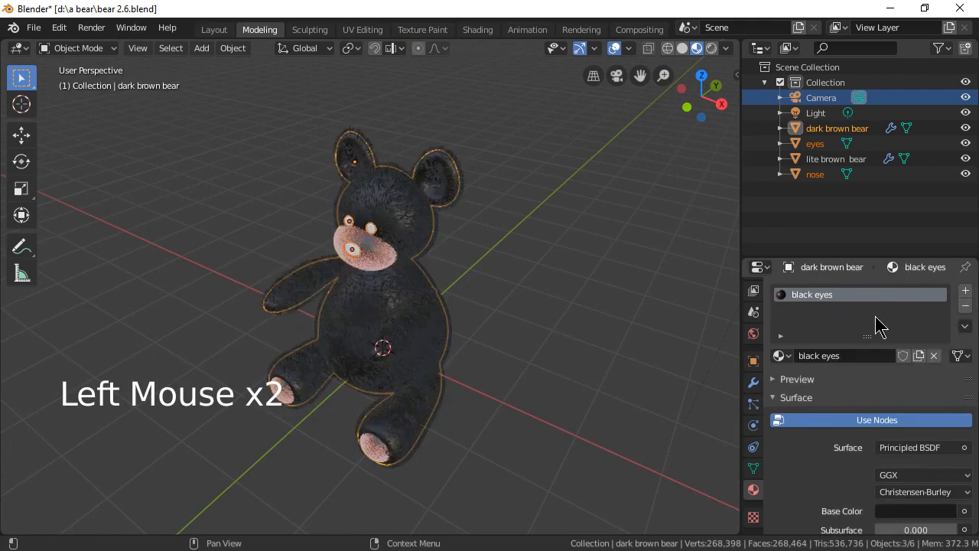
Select only the dark brown bear and assign the existing dark brown material to its remaining slot.
{"action": "left_click", "coordinate": [424, 348]}
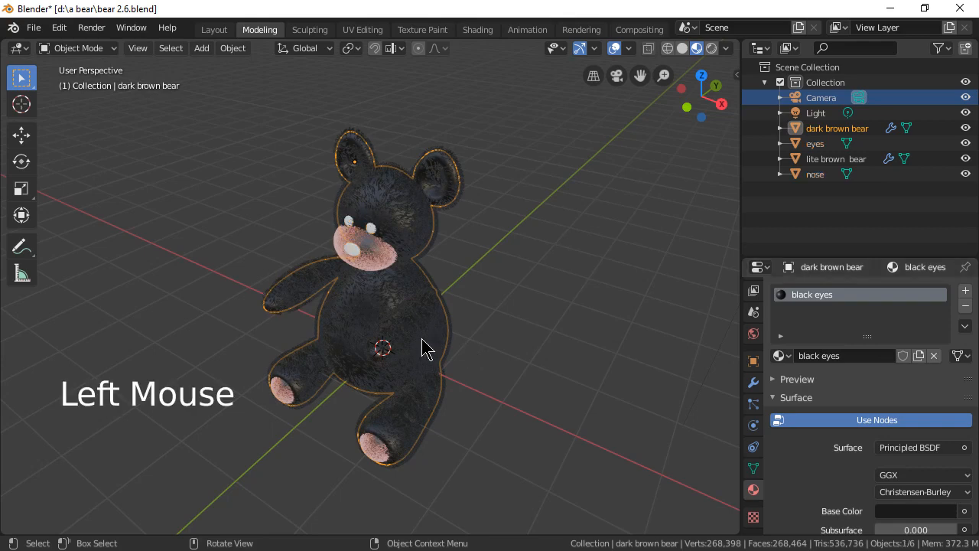
{"action": "left_click", "coordinate": [782, 359]}
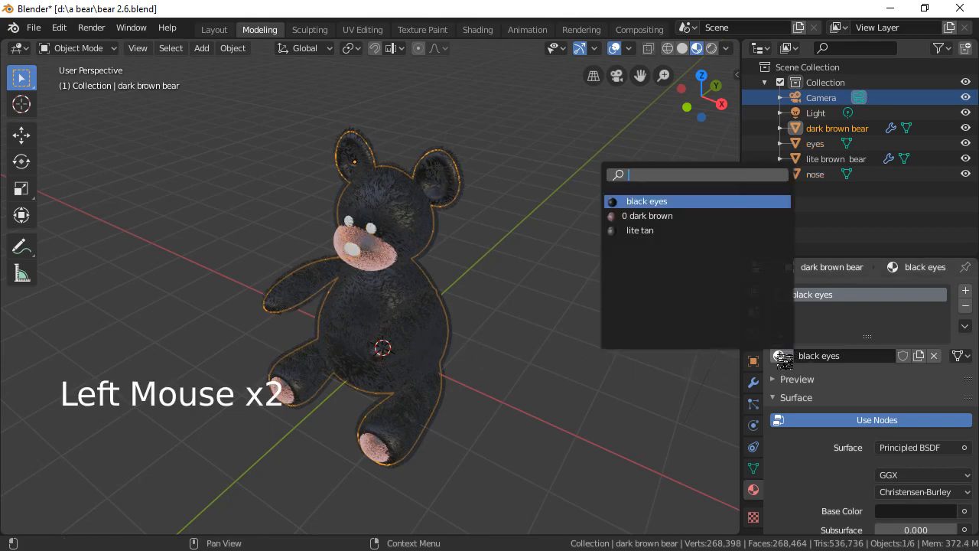
{"action": "left_click", "coordinate": [664, 218]}
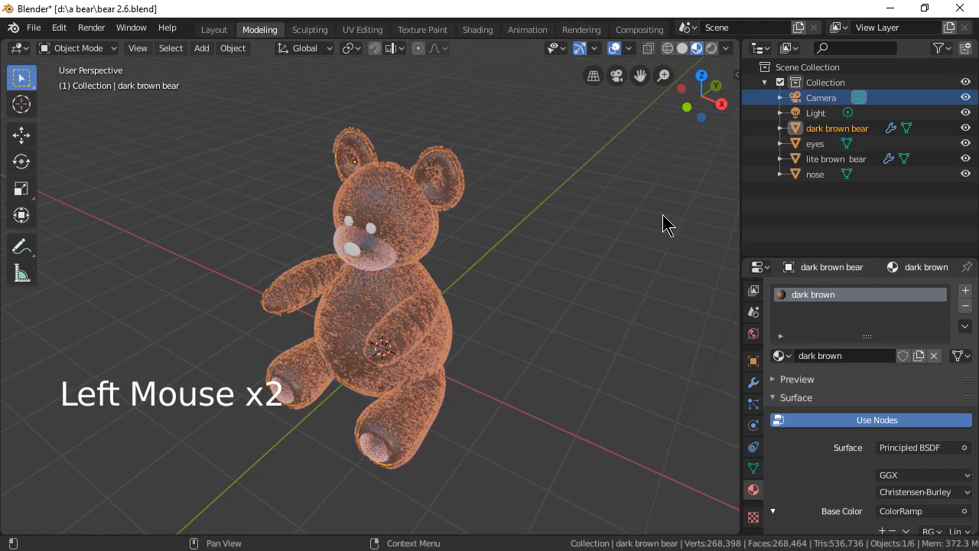
Select the eyes and the nose with the nose active, and assign the black eyes material to the nose.
{"action": "left_click", "coordinate": [357, 259]}
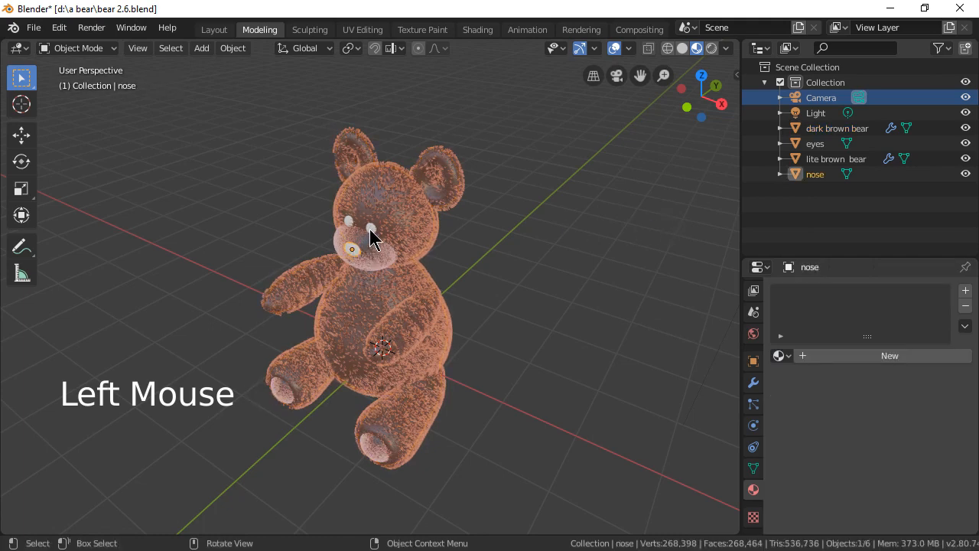
{"action": "left_click", "coordinate": [371, 237], "text": "shift"}
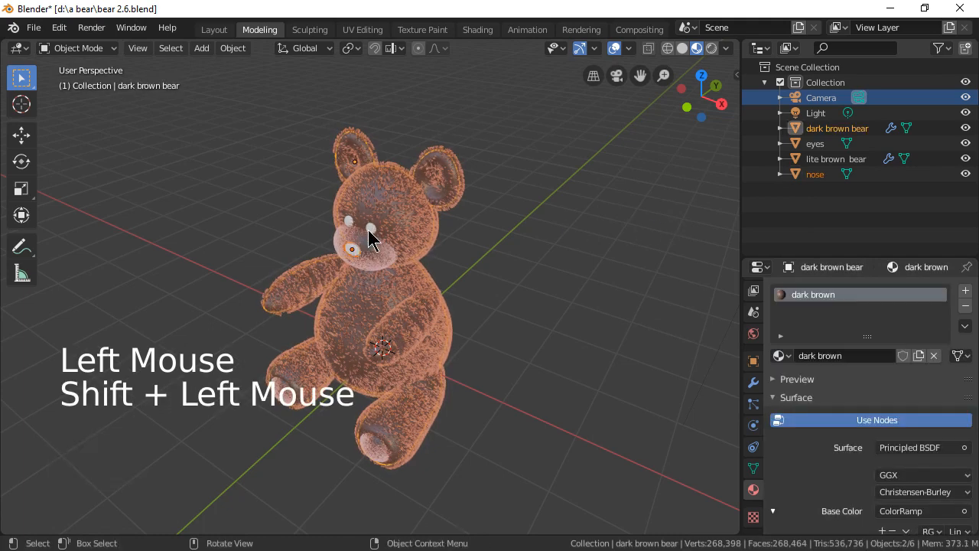
{"action": "left_click", "coordinate": [370, 237]}
{"action": "left_click", "coordinate": [368, 233], "text": "shift"}
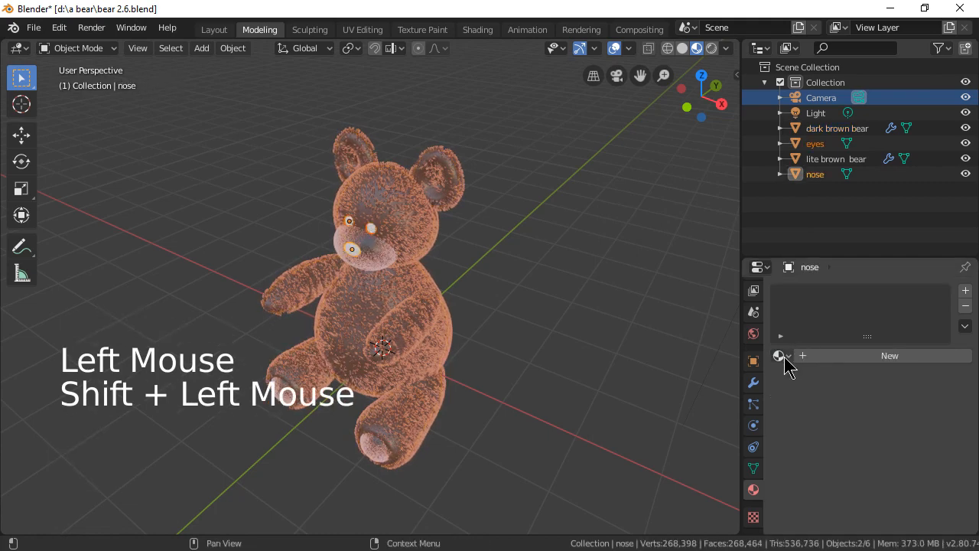
{"action": "left_click", "coordinate": [784, 358]}
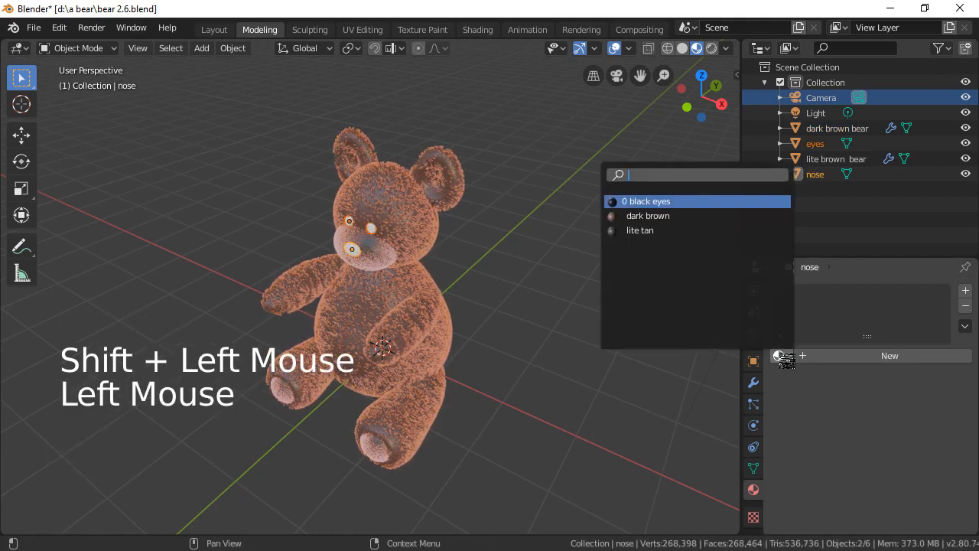
{"action": "left_click", "coordinate": [679, 202]}
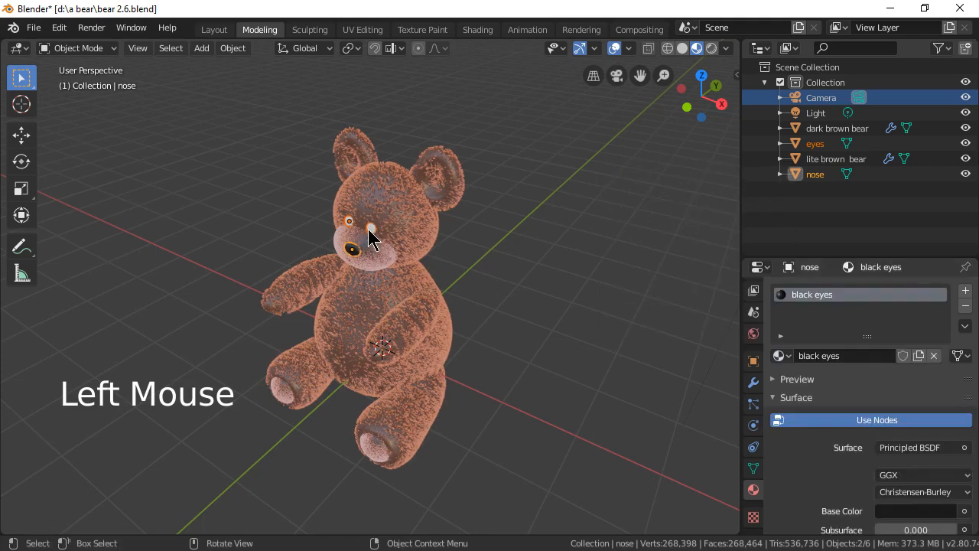
Select the dark brown bear and assign the black eyes material to it.
{"action": "left_click", "coordinate": [369, 235]}
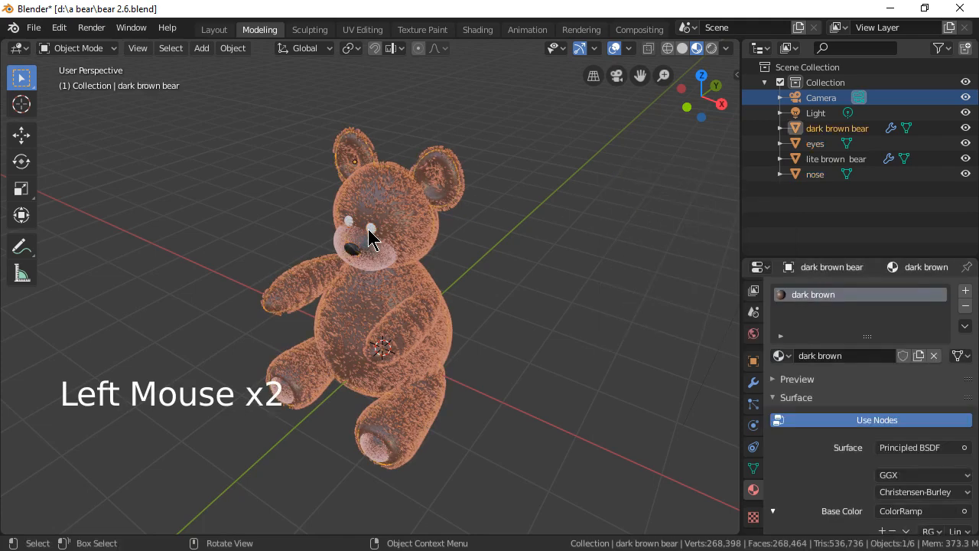
{"action": "left_click", "coordinate": [779, 358]}
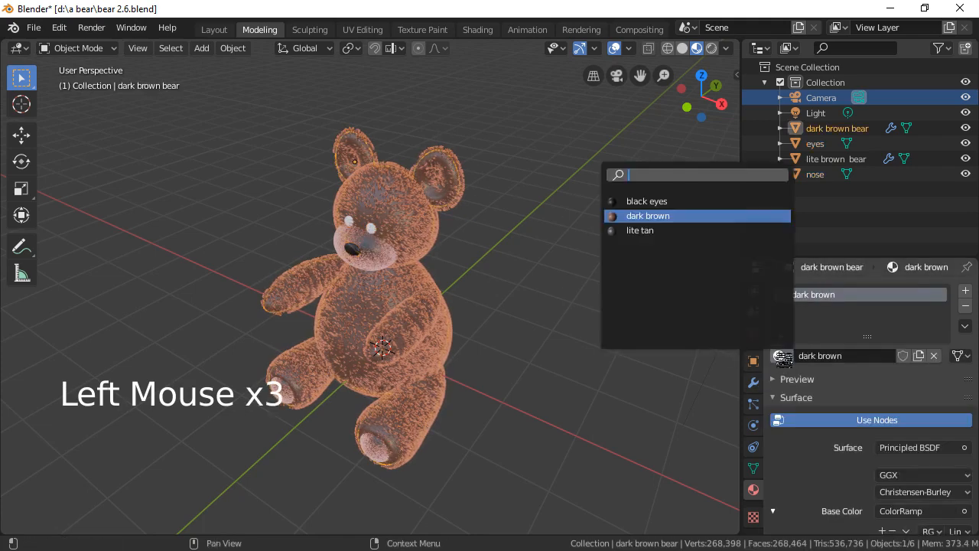
{"action": "left_click", "coordinate": [647, 201]}
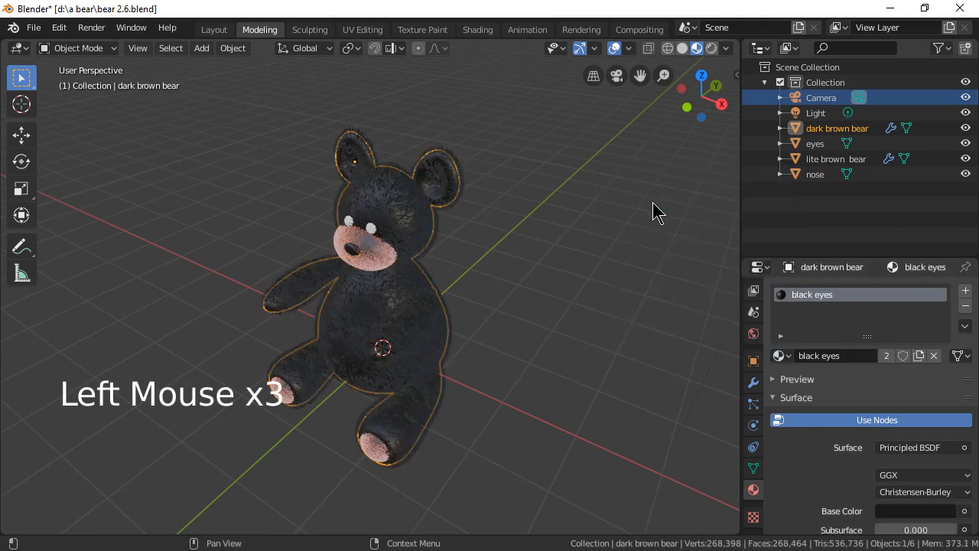
Select the eyes object and assign the black eyes material to it.
{"action": "middle_click_drag", "start_coordinate": [452, 200], "coordinate": [484, 246], "text": "shift"}
{"action": "scroll", "coordinate": [490, 252], "scroll_direction": "up", "scroll_amount": 5}
{"action": "left_click", "coordinate": [579, 223]}
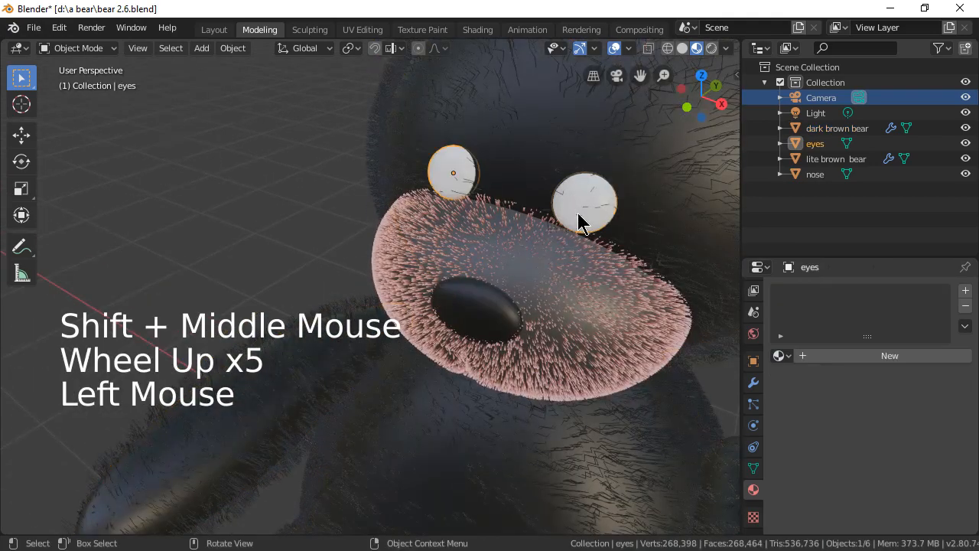
{"action": "left_click", "coordinate": [589, 200]}
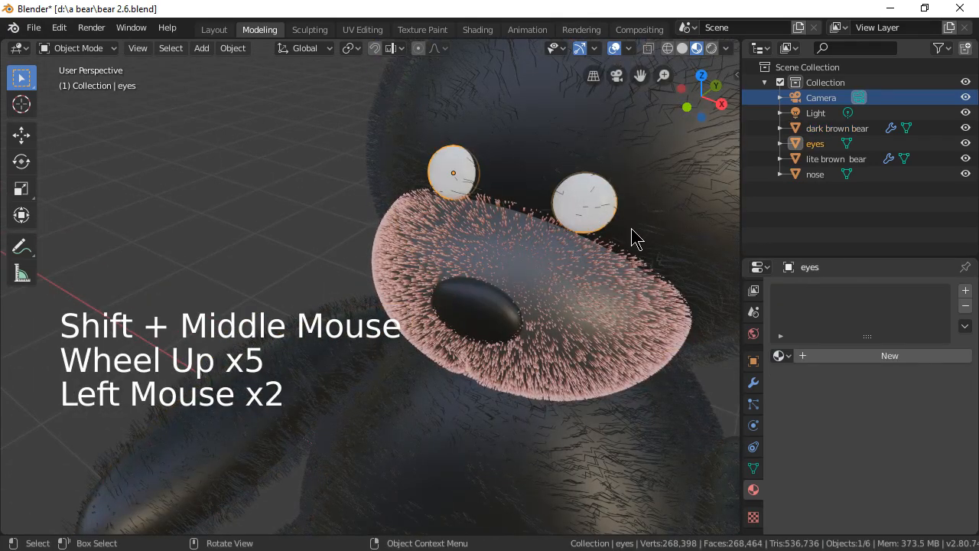
{"action": "scroll", "coordinate": [634, 239], "scroll_direction": "down", "scroll_amount": 2}
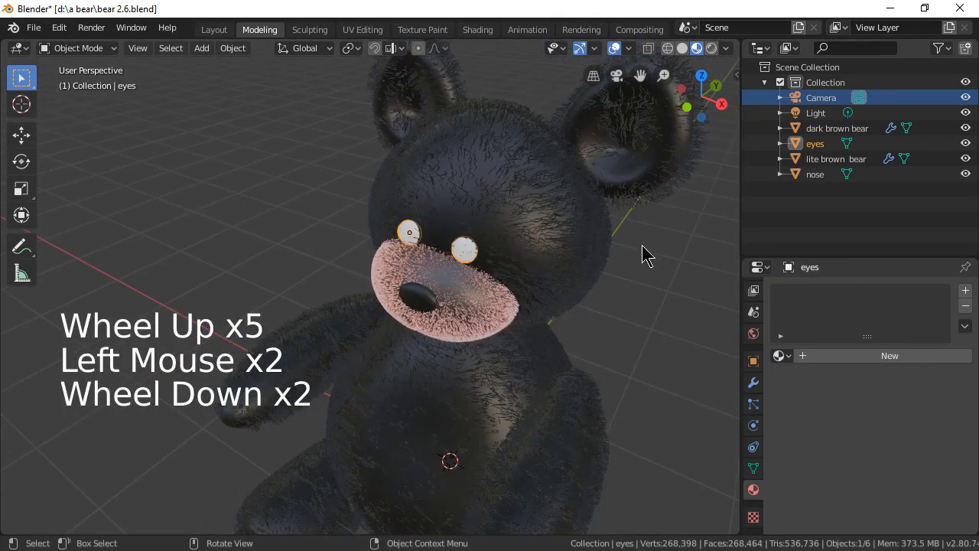
{"action": "left_click", "coordinate": [779, 358]}
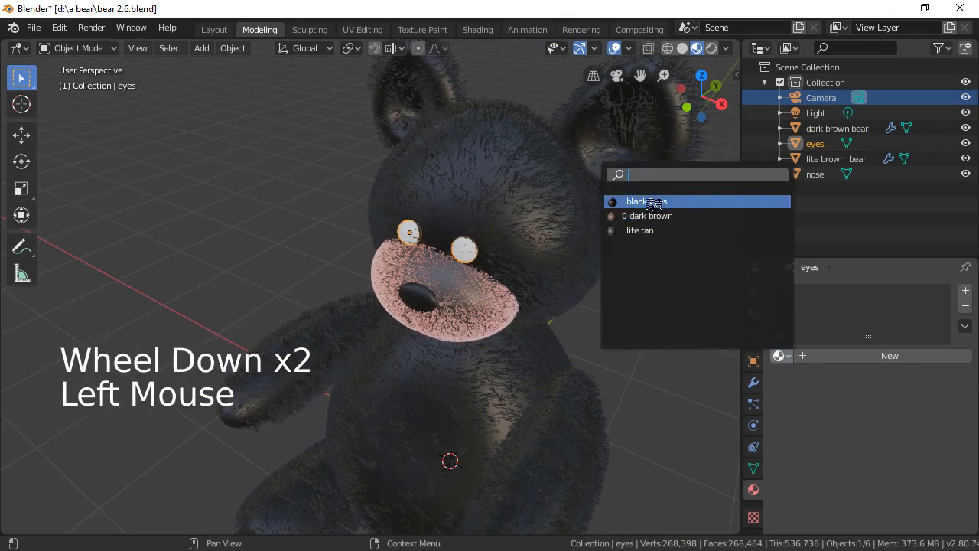
{"action": "left_click", "coordinate": [651, 202]}
Switch the dark brown bear's material back to dark brown.
{"action": "left_click", "coordinate": [556, 247]}
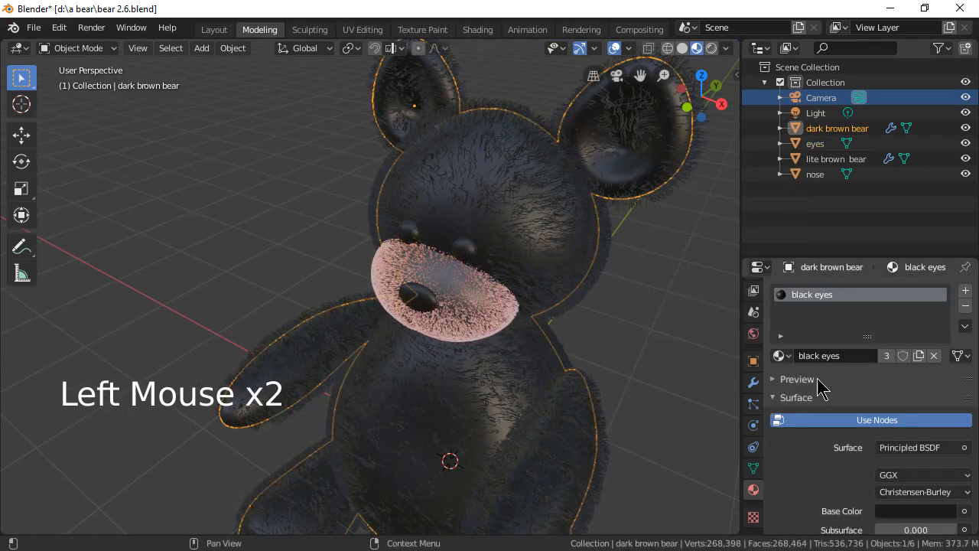
{"action": "left_click", "coordinate": [780, 356]}
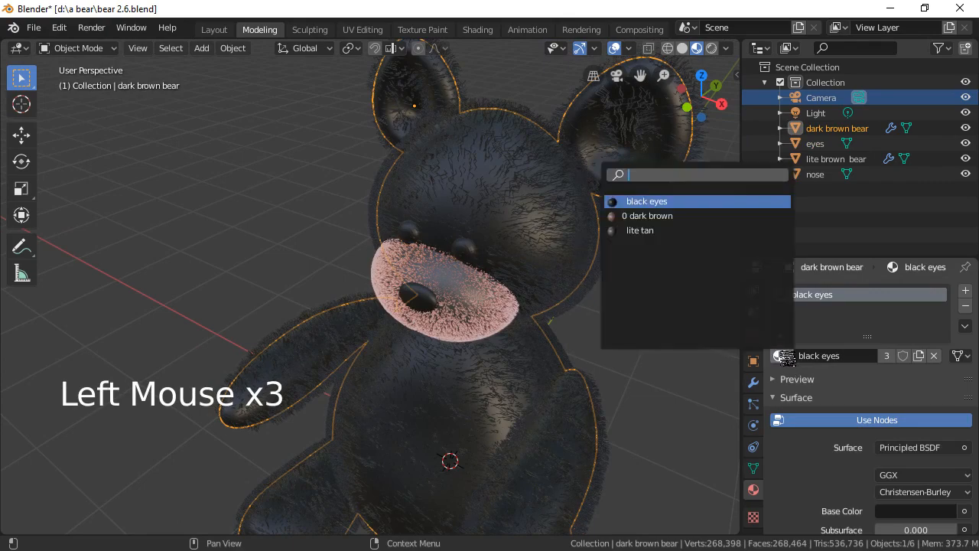
{"action": "left_click", "coordinate": [666, 218]}
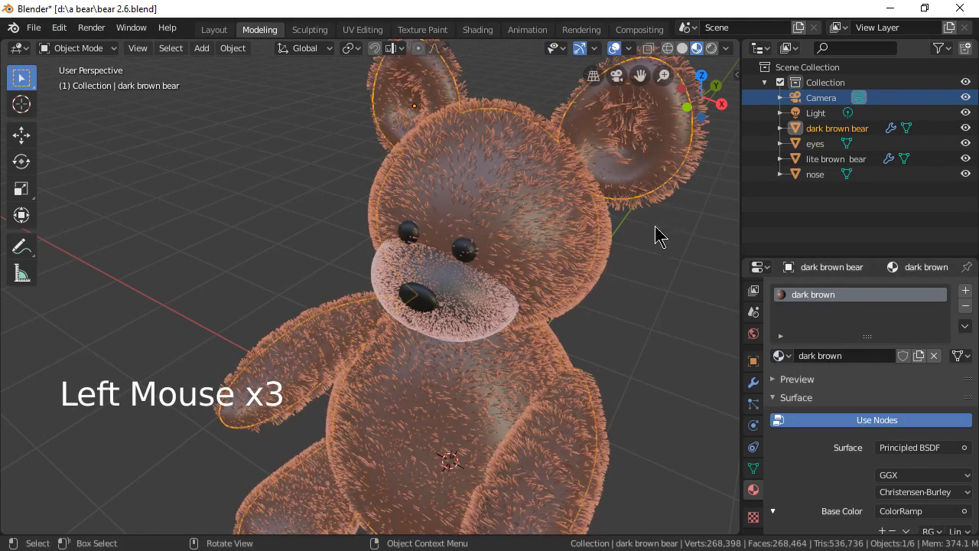
Select the eyes object and review the settings of its black eyes material.
{"action": "scroll", "coordinate": [545, 297], "scroll_direction": "up", "scroll_amount": 3}
{"action": "scroll", "coordinate": [545, 296], "scroll_direction": "down", "scroll_amount": 1}
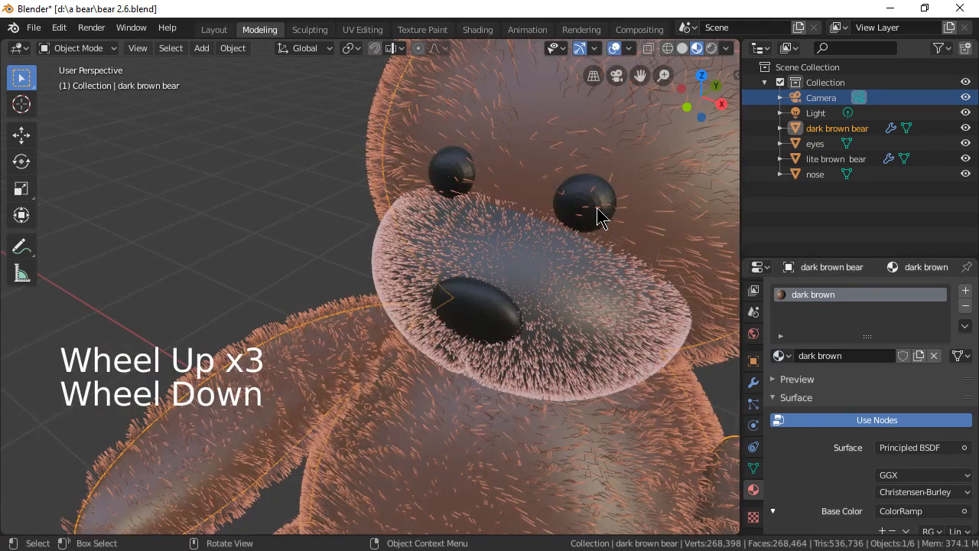
{"action": "scroll", "coordinate": [600, 222], "scroll_direction": "down", "scroll_amount": 2}
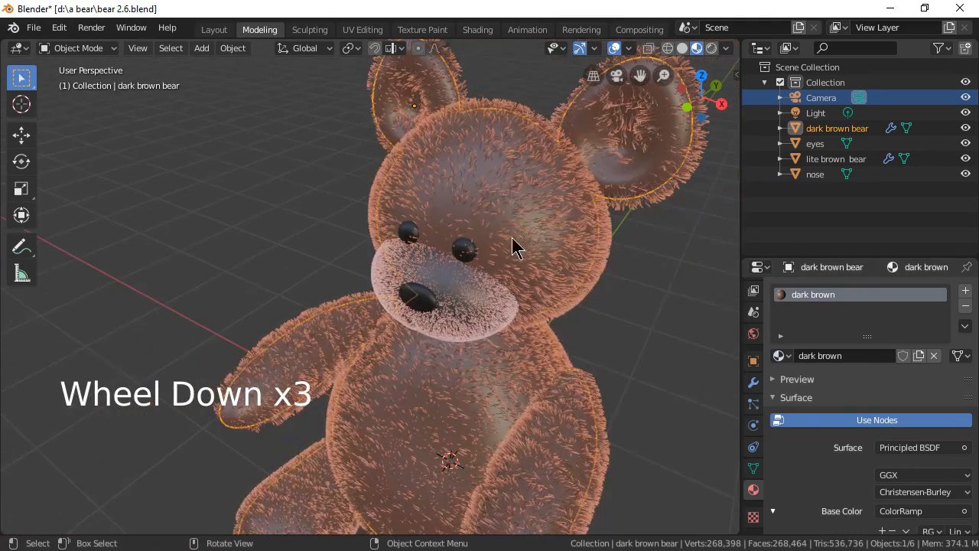
{"action": "left_click", "coordinate": [468, 251]}
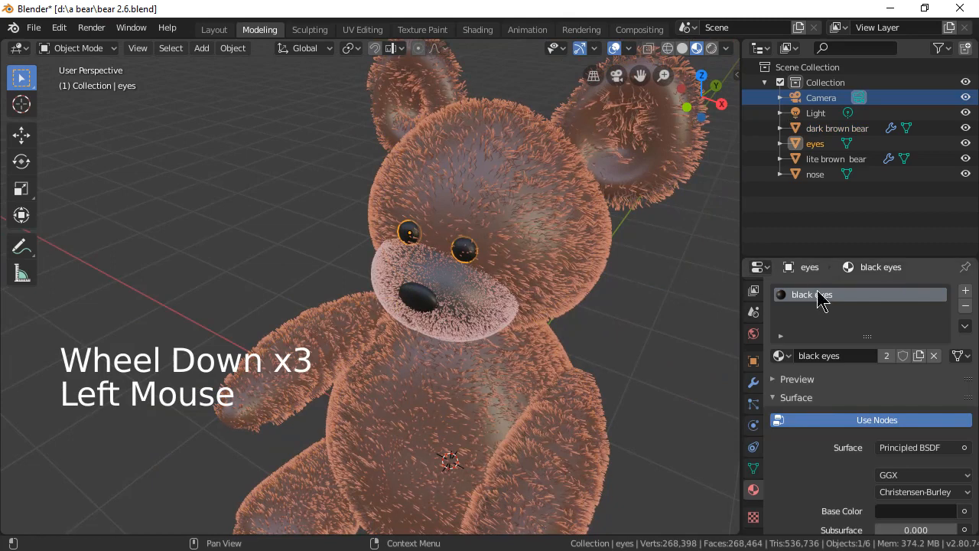
{"action": "scroll", "coordinate": [823, 302], "scroll_direction": "up", "scroll_amount": 3}
{"action": "scroll", "coordinate": [849, 382], "scroll_direction": "down", "scroll_amount": 12}
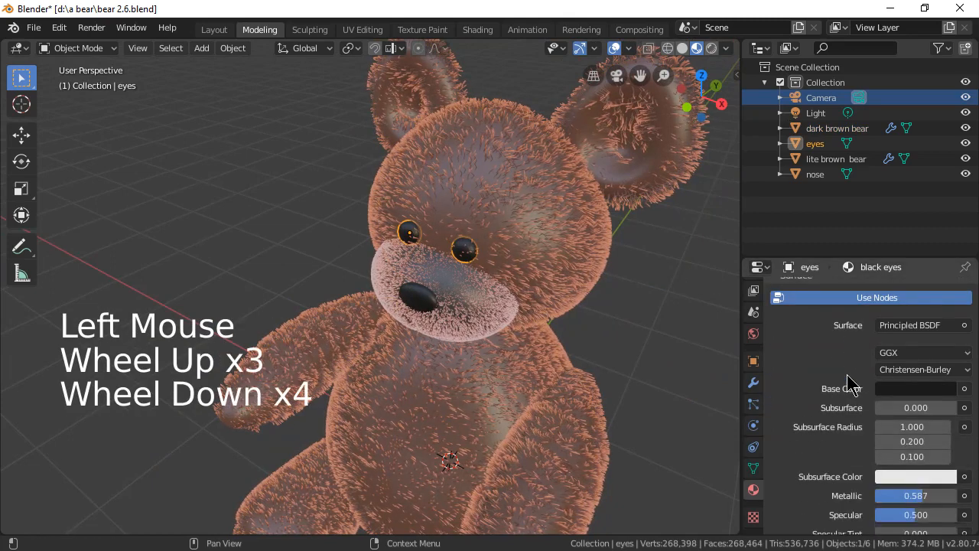
{"action": "scroll", "coordinate": [849, 382], "scroll_direction": "down", "scroll_amount": 8}
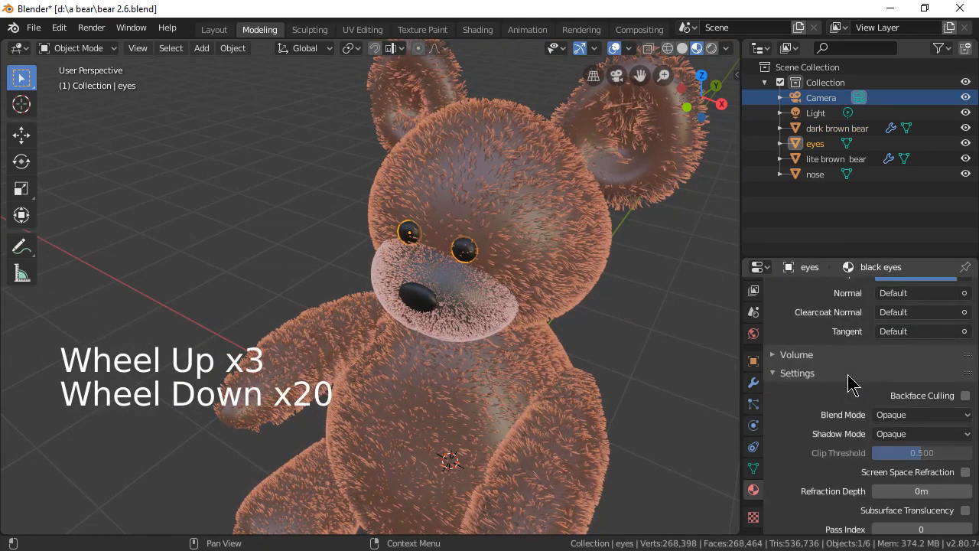
{"action": "left_click", "coordinate": [757, 450]}
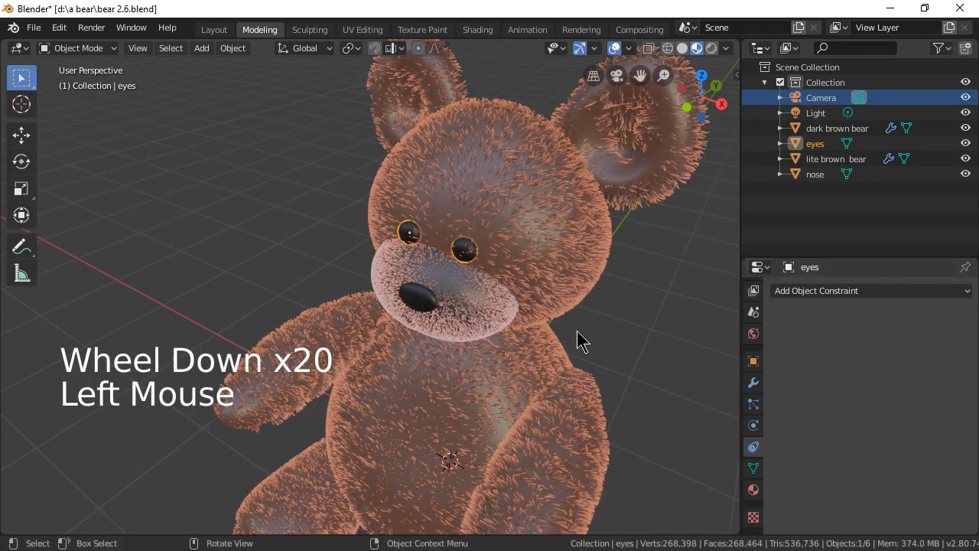
Render the scene, inspect the bear's fur and face up close, and close the render.
{"action": "scroll", "coordinate": [579, 342], "scroll_direction": "up", "scroll_amount": 3}
{"action": "scroll", "coordinate": [579, 342], "scroll_direction": "down", "scroll_amount": 3}
{"action": "middle_click_drag", "start_coordinate": [579, 338], "coordinate": [555, 323]}
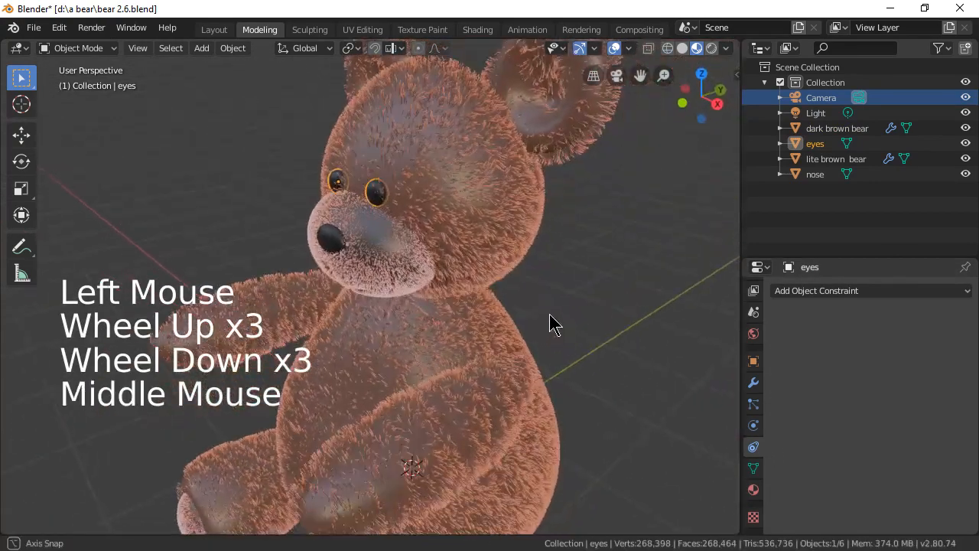
{"action": "scroll", "coordinate": [566, 321], "scroll_direction": "down", "scroll_amount": 4}
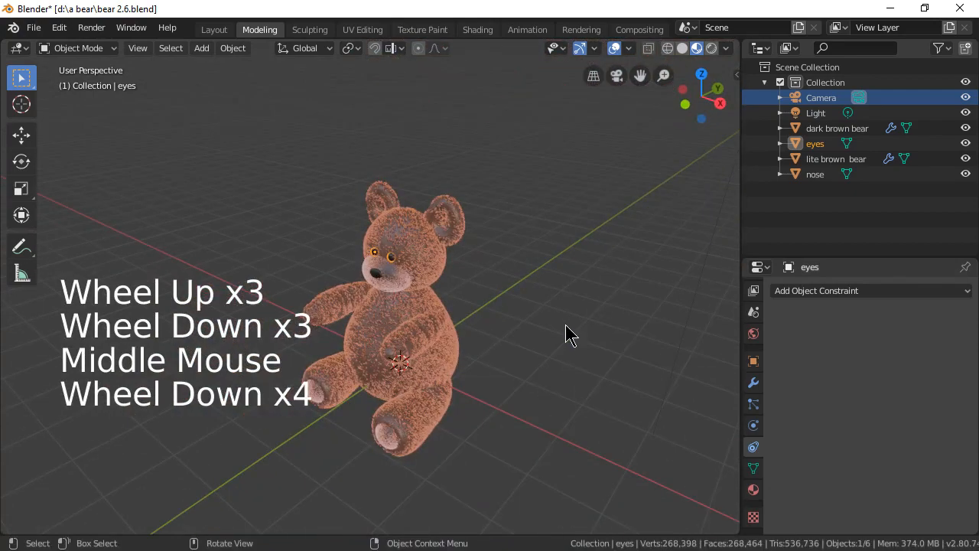
{"action": "key", "text": "F12"}
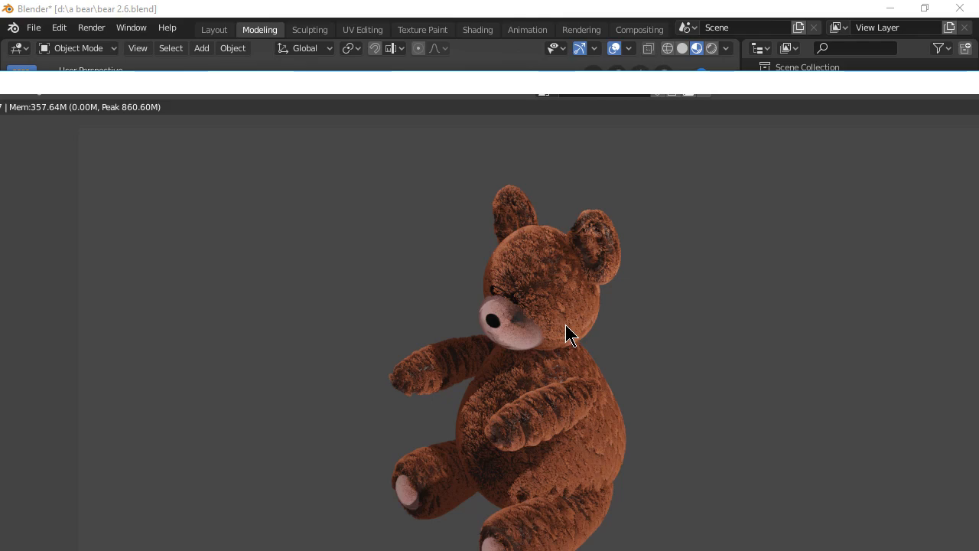
{"action": "scroll", "coordinate": [539, 314], "scroll_direction": "up", "scroll_amount": 3}
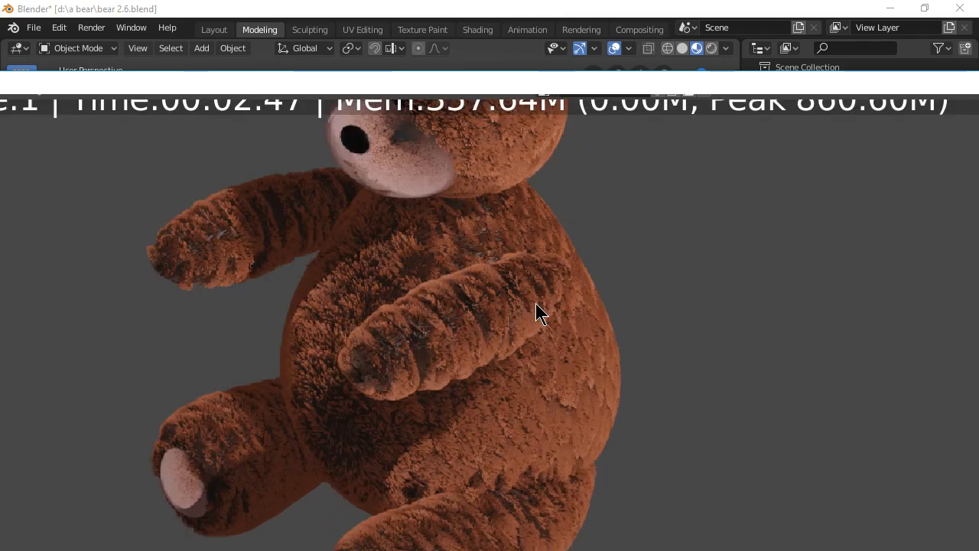
{"action": "middle_click_drag", "start_coordinate": [540, 313], "coordinate": [515, 522]}
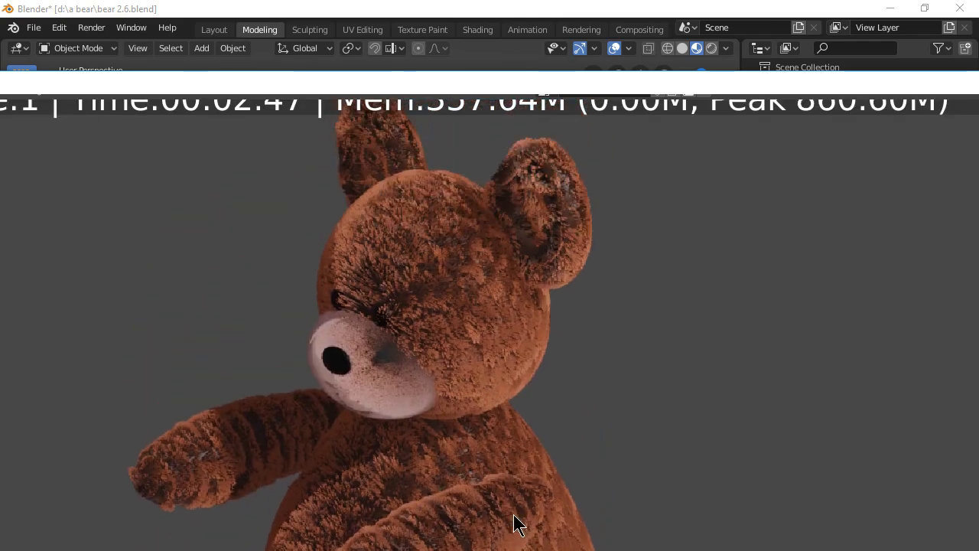
{"action": "scroll", "coordinate": [509, 515], "scroll_direction": "up", "scroll_amount": 3}
{"action": "scroll", "coordinate": [511, 518], "scroll_direction": "down", "scroll_amount": 3}
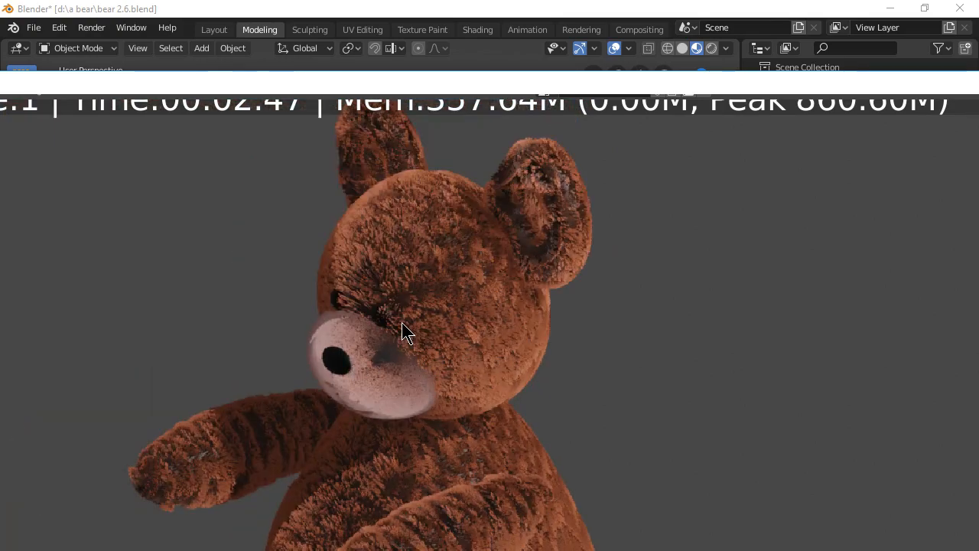
{"action": "key", "text": "Escape"}
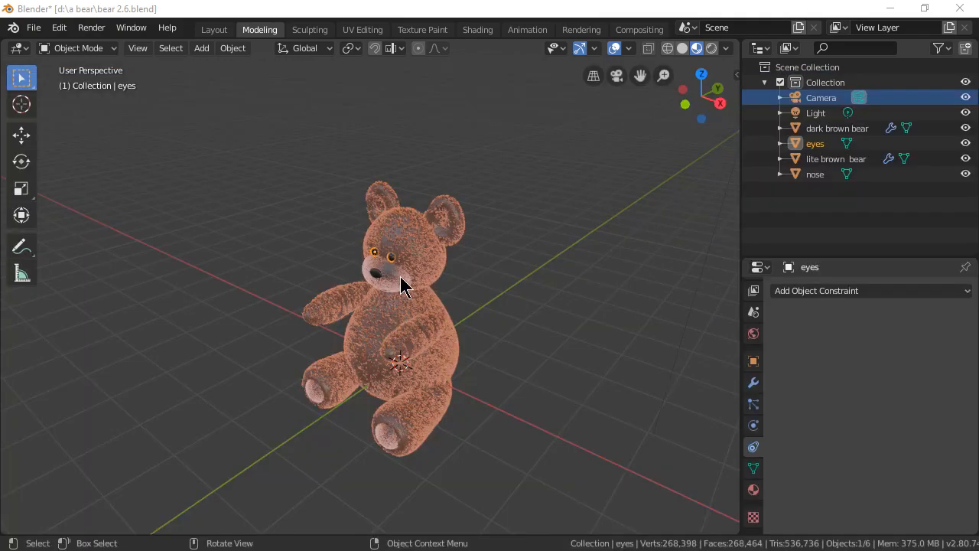
Select the eyes object and scale it up uniformly to about 1.2 times its size.
{"action": "scroll", "coordinate": [403, 283], "scroll_direction": "up", "scroll_amount": 2}
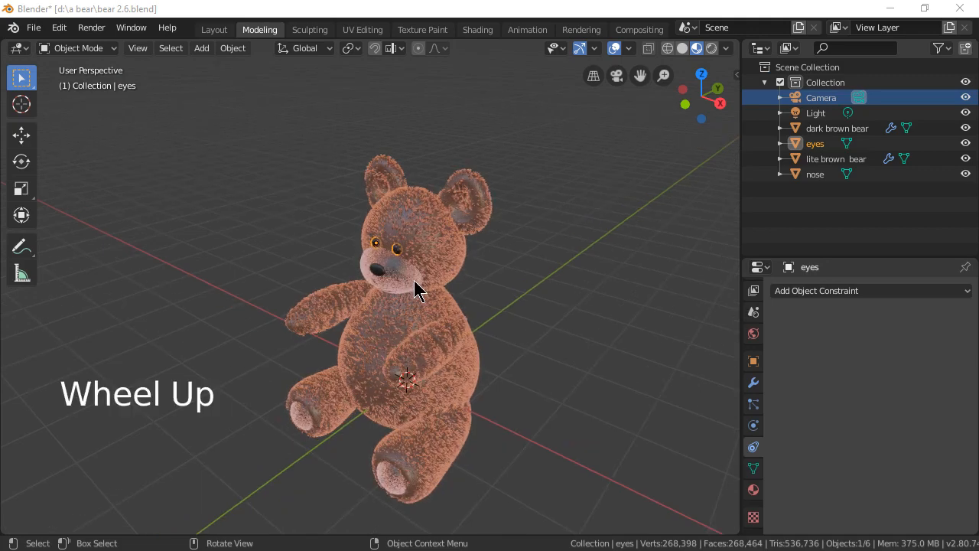
{"action": "left_click", "coordinate": [416, 278]}
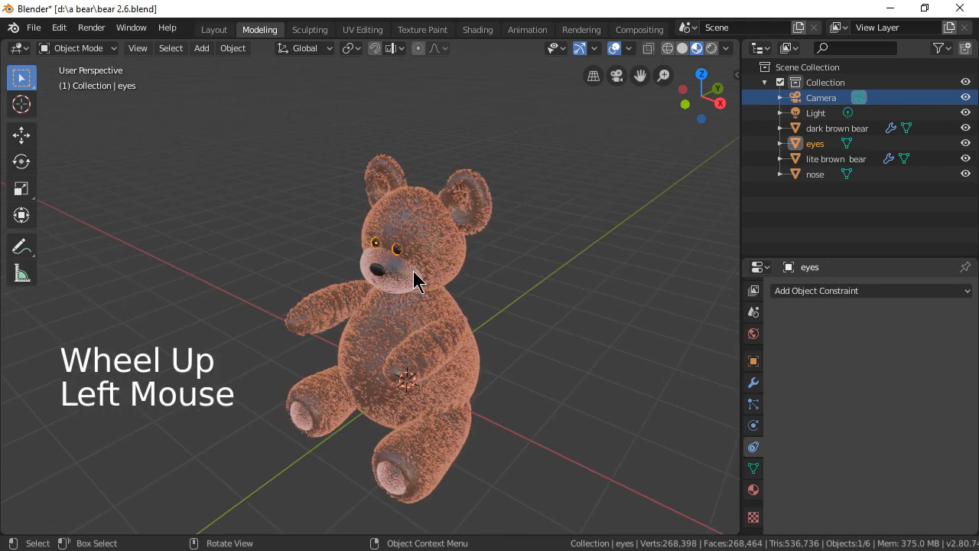
{"action": "left_click", "coordinate": [401, 250]}
{"action": "left_click", "coordinate": [395, 249]}
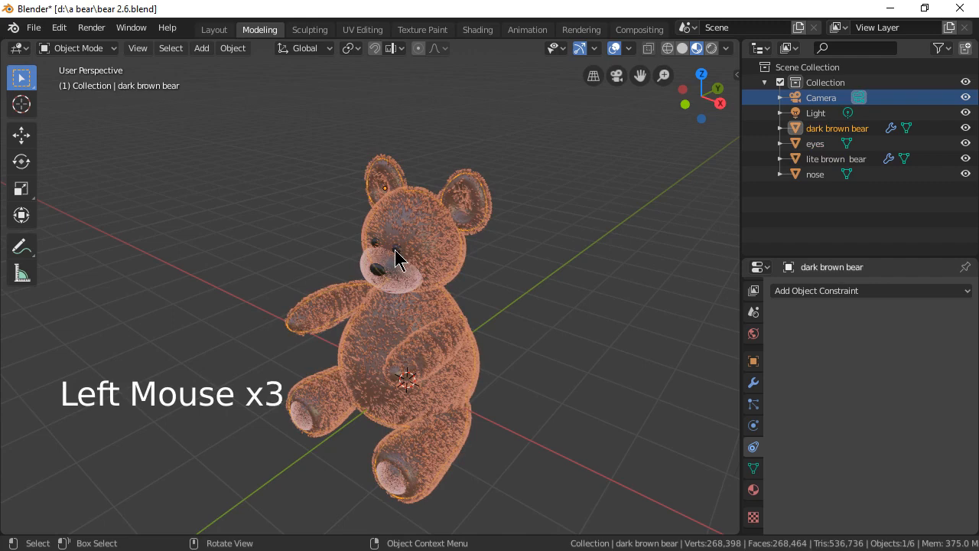
{"action": "key", "text": "s"}
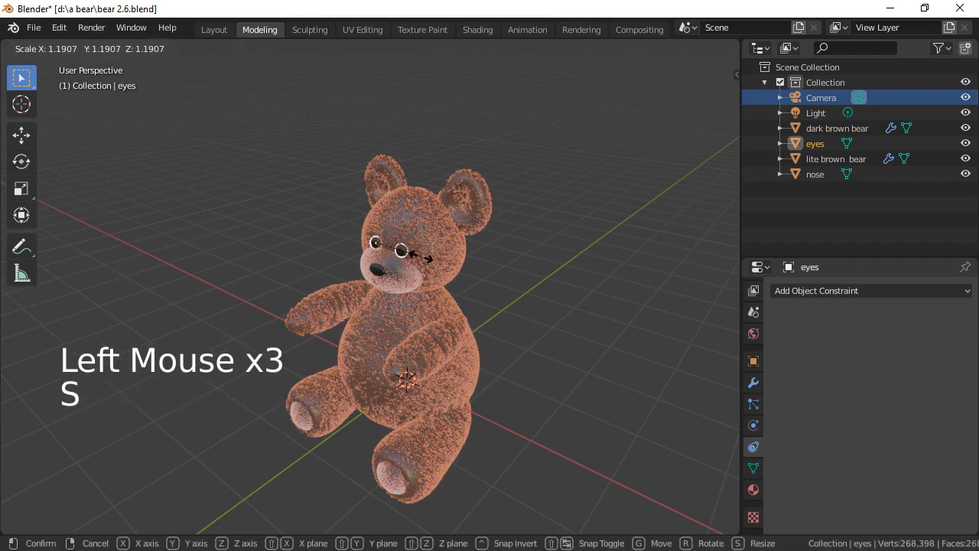
{"action": "left_click", "coordinate": [424, 268]}
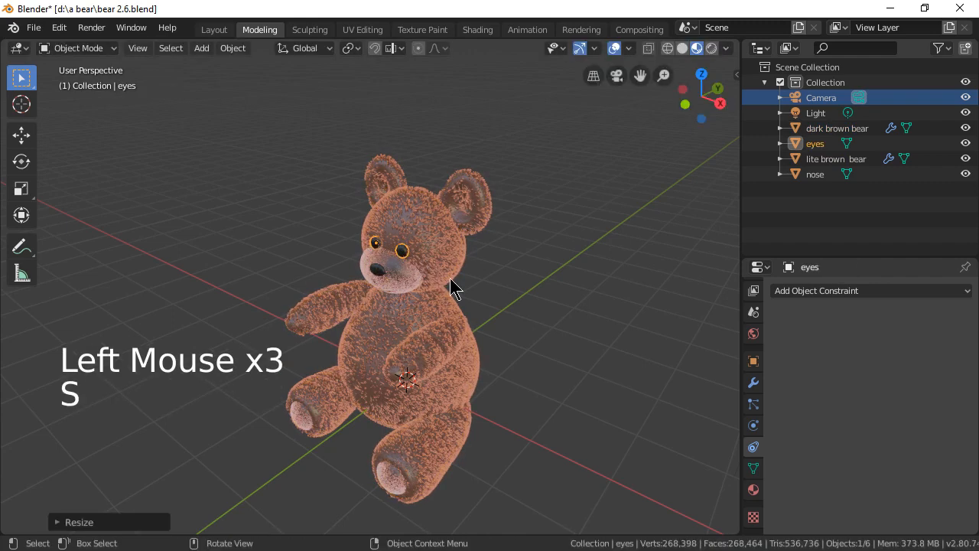
In front view, move the enlarged eyes about 0.04 m in the negative X direction and about 0.02 m up.
{"action": "scroll", "coordinate": [452, 286], "scroll_direction": "up", "scroll_amount": 3}
{"action": "middle_click_drag", "start_coordinate": [463, 302], "coordinate": [531, 323]}
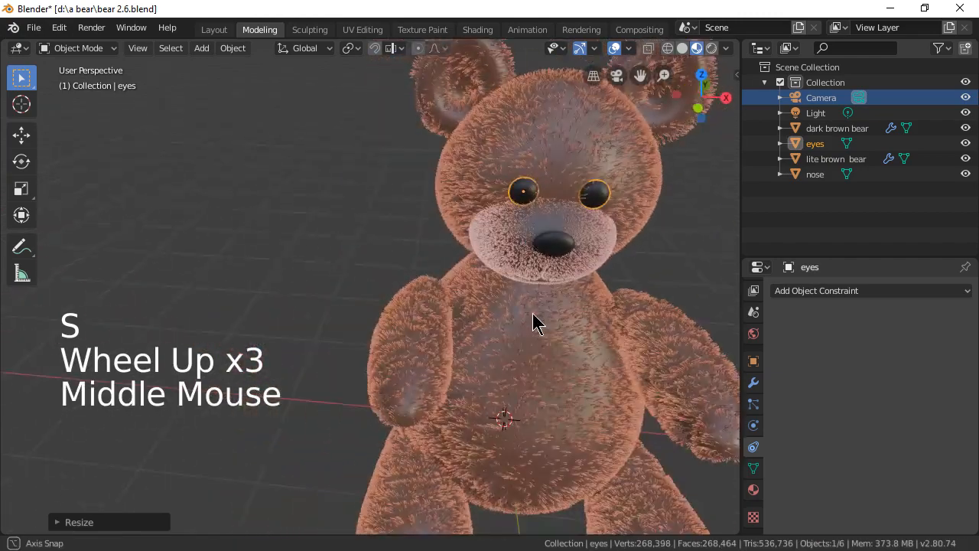
{"action": "key", "text": "KP_1"}
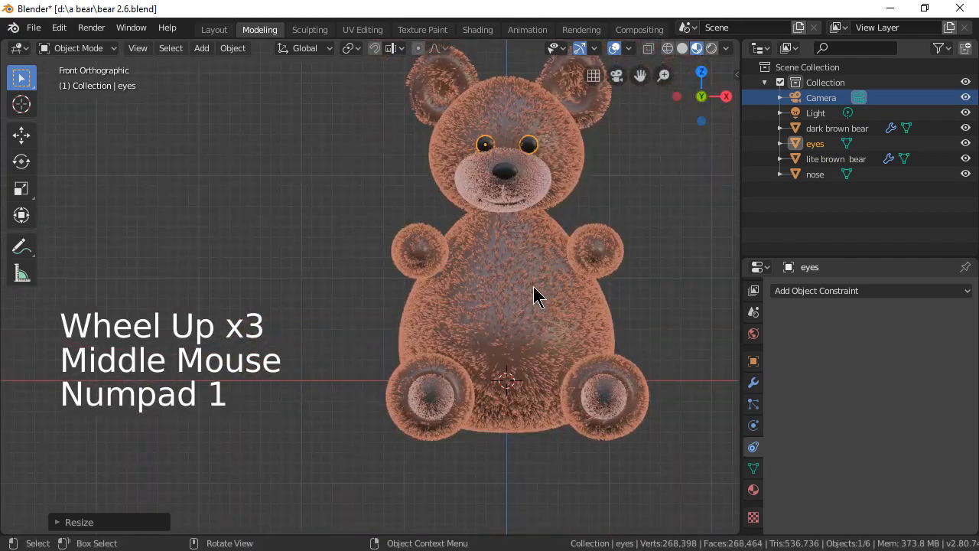
{"action": "key", "text": "g"}
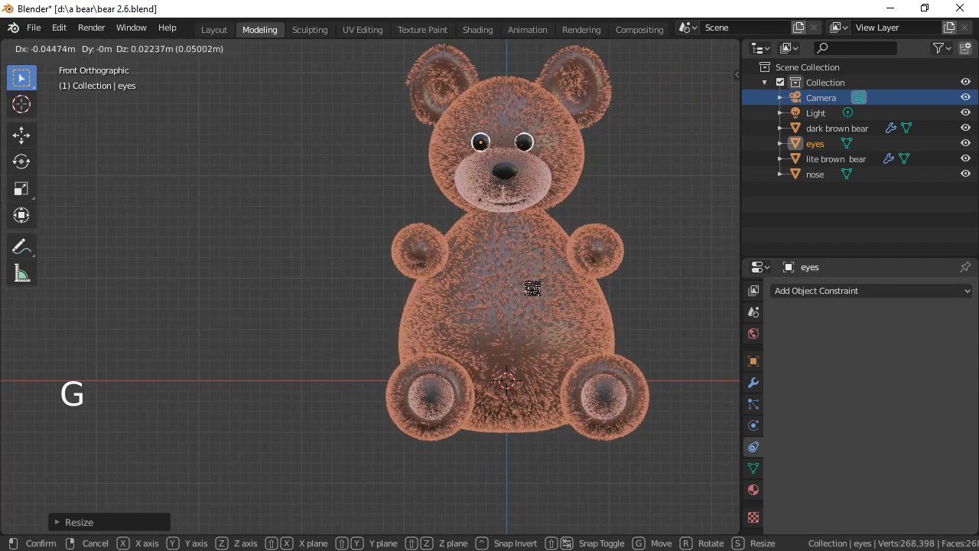
{"action": "left_click", "coordinate": [536, 285]}
{"action": "middle_click_drag", "start_coordinate": [606, 285], "coordinate": [483, 337]}
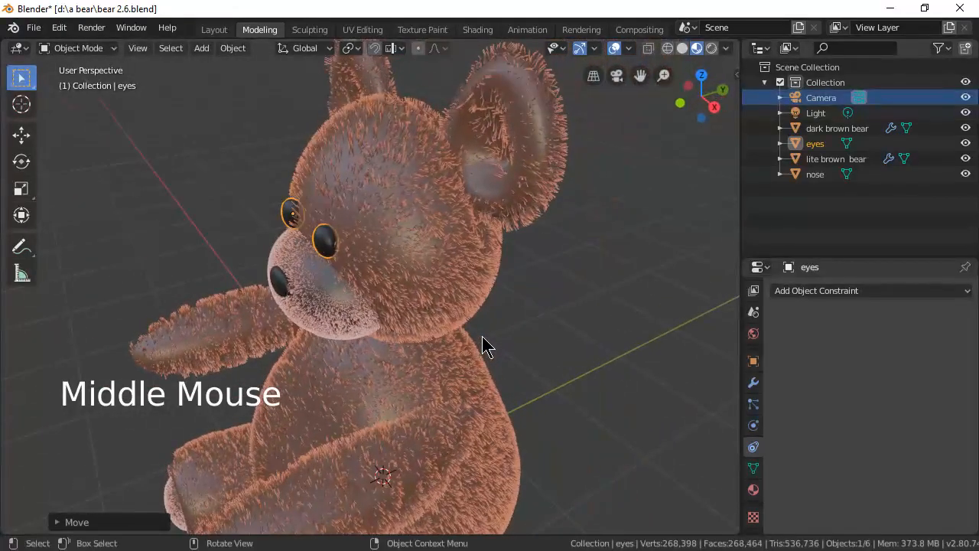
Render the bear again to check the enlarged eyes, and close the render.
{"action": "key", "text": "F12"}
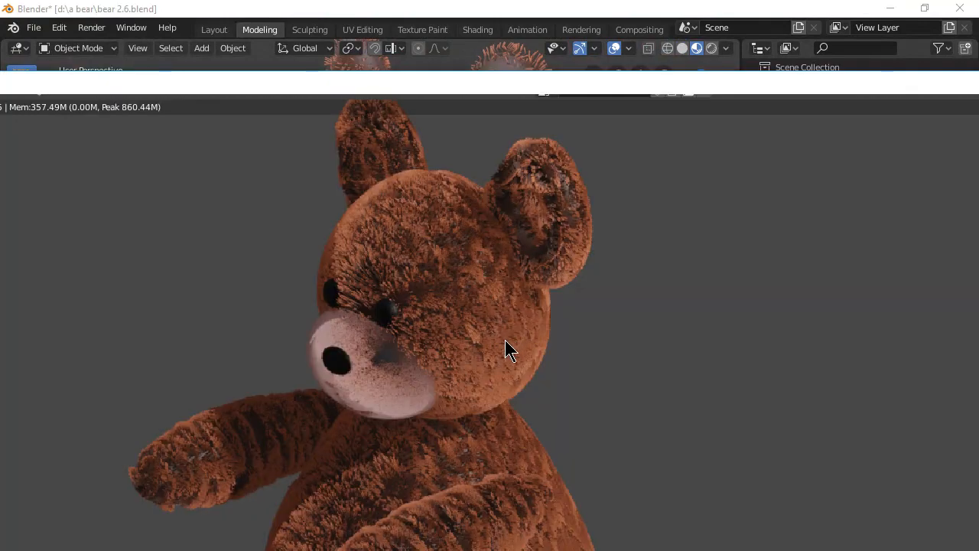
{"action": "scroll", "coordinate": [505, 340], "scroll_direction": "down", "scroll_amount": 4}
{"action": "scroll", "coordinate": [519, 342], "scroll_direction": "up", "scroll_amount": 5}
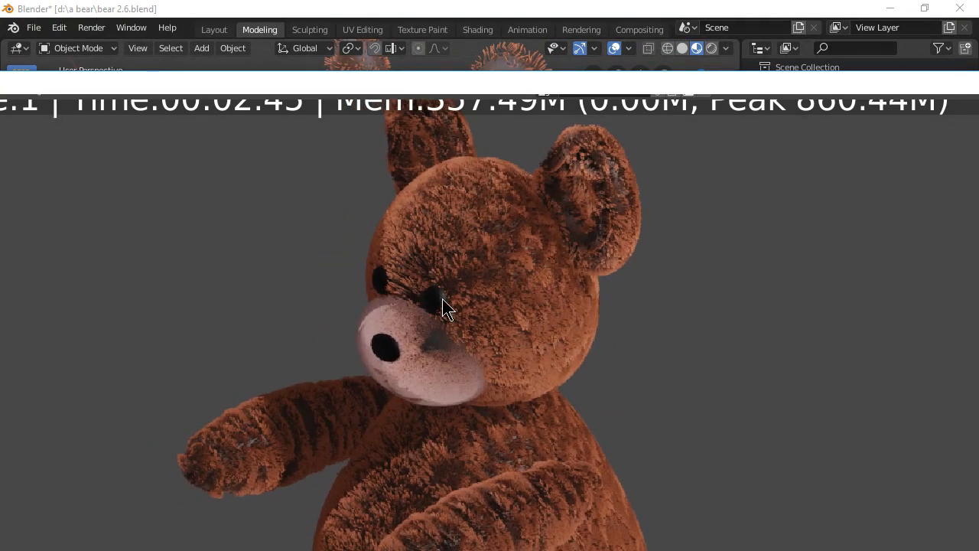
{"action": "scroll", "coordinate": [446, 321], "scroll_direction": "up", "scroll_amount": 2}
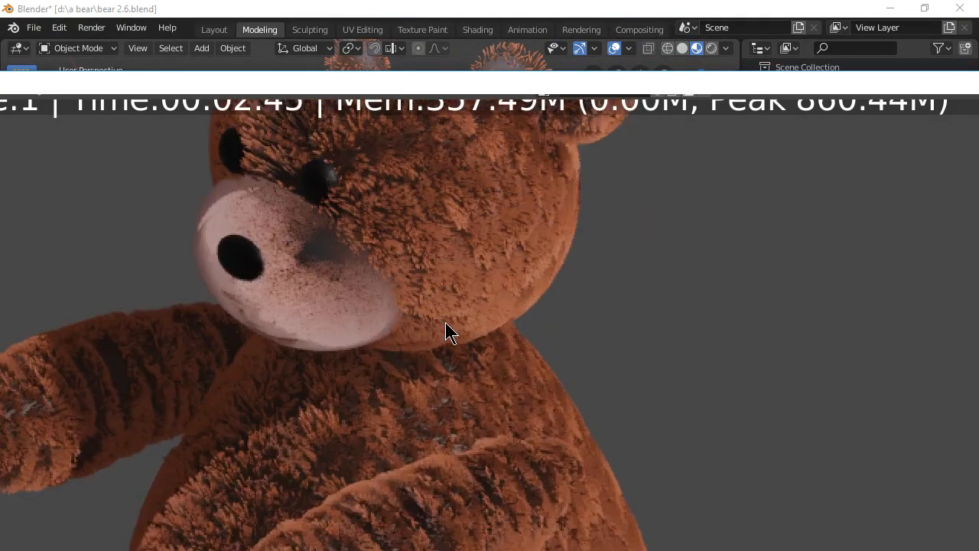
{"action": "scroll", "coordinate": [531, 347], "scroll_direction": "down", "scroll_amount": 3}
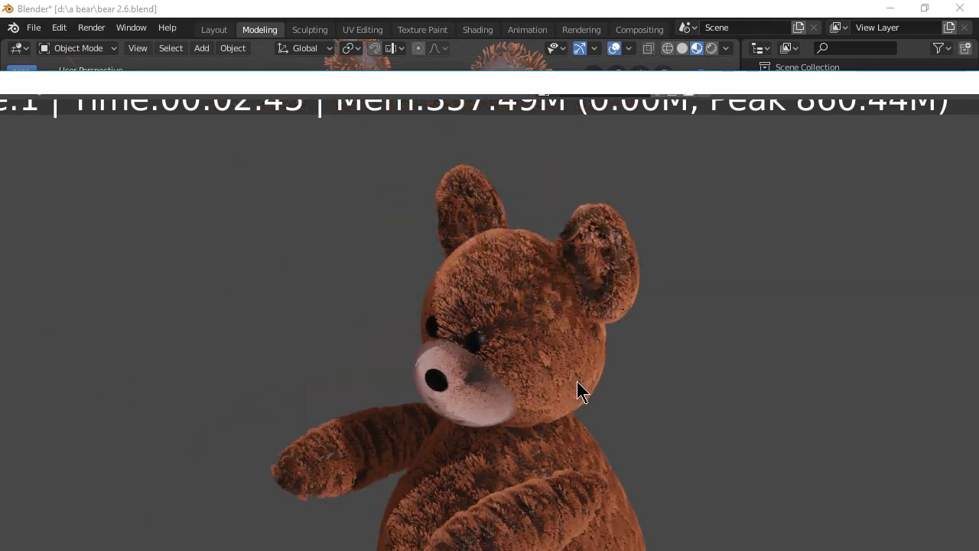
{"action": "key", "text": "Escape"}
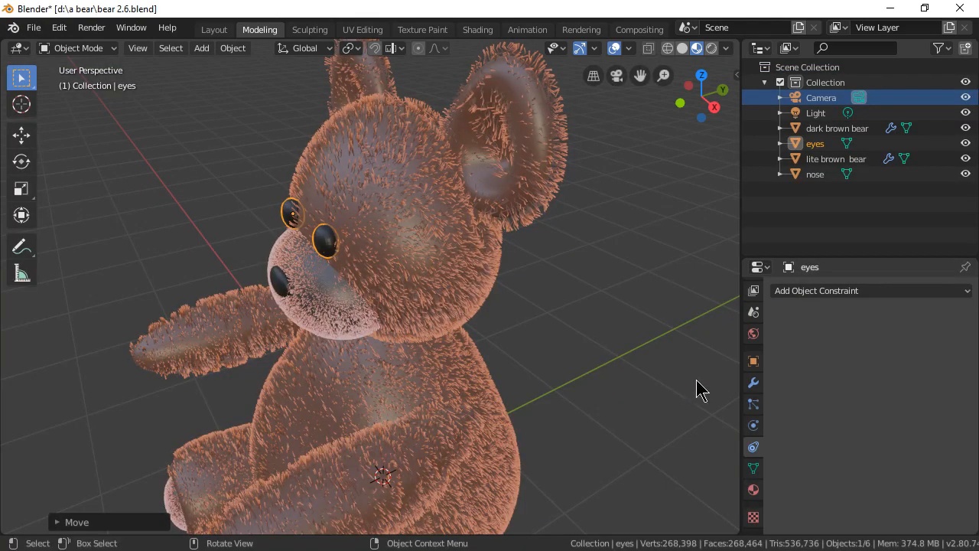
Set the black eyes material's roughness to 0.000.
{"action": "left_click", "coordinate": [754, 490]}
{"action": "scroll", "coordinate": [761, 491], "scroll_direction": "down", "scroll_amount": 9}
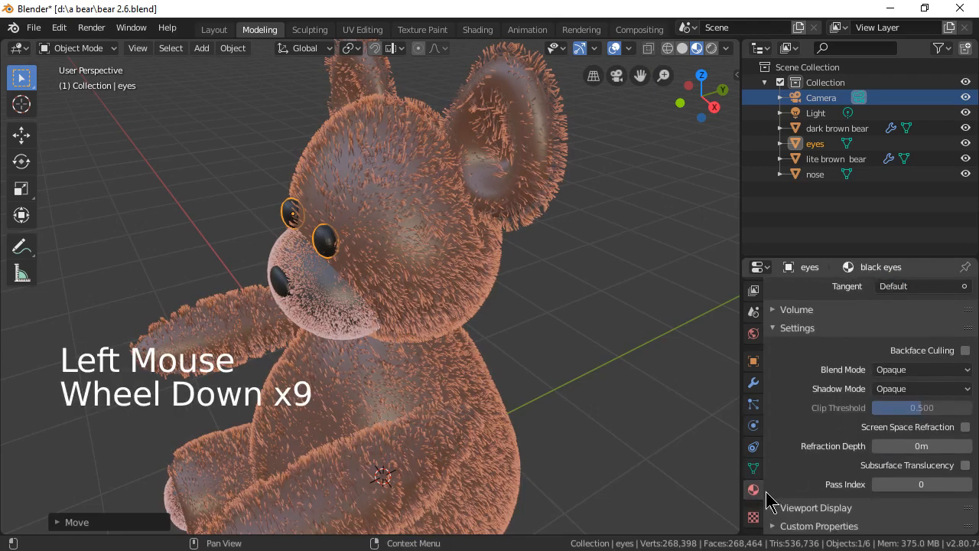
{"action": "left_click", "coordinate": [880, 424]}
{"action": "scroll", "coordinate": [878, 426], "scroll_direction": "up", "scroll_amount": 8}
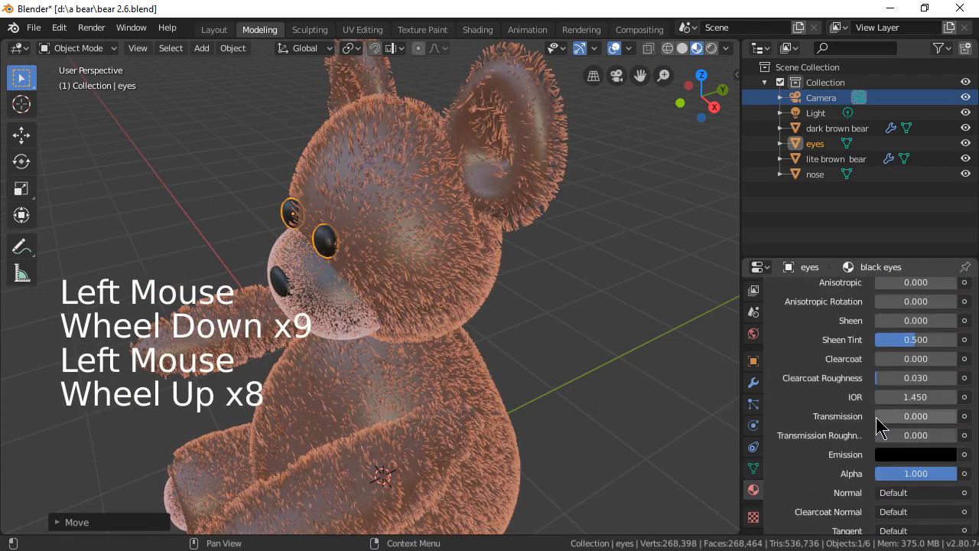
{"action": "scroll", "coordinate": [880, 424], "scroll_direction": "up", "scroll_amount": 6}
{"action": "left_click", "coordinate": [907, 448]}
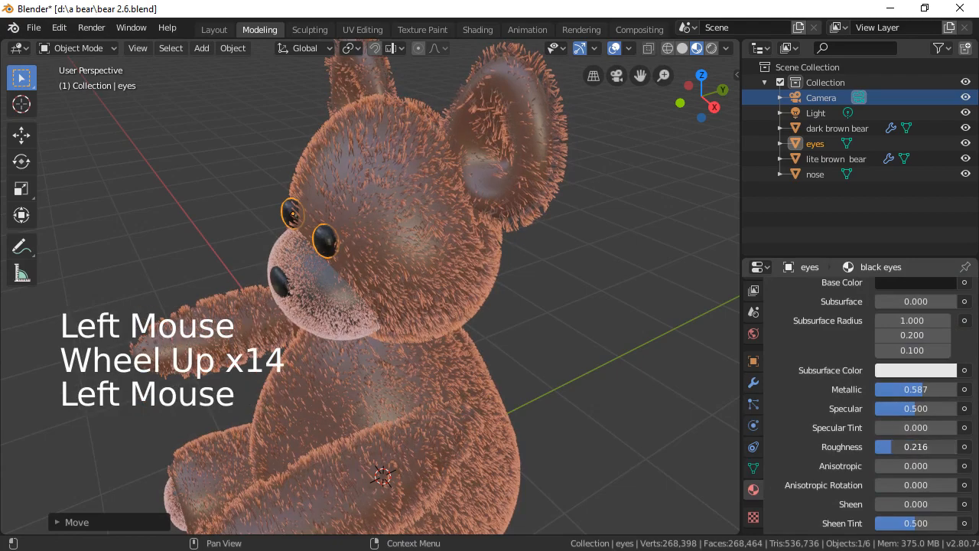
{"action": "left_click_drag", "start_coordinate": [907, 448], "coordinate": [880, 448]}
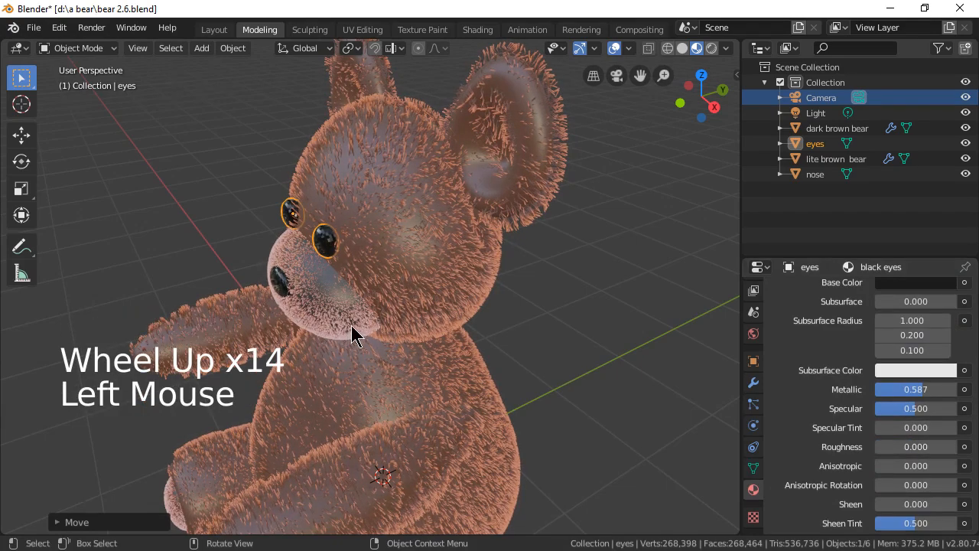
Apply Shade Smooth to the eyes object.
{"action": "scroll", "coordinate": [352, 335], "scroll_direction": "up", "scroll_amount": 1}
{"action": "middle_click_drag", "start_coordinate": [354, 336], "coordinate": [381, 342]}
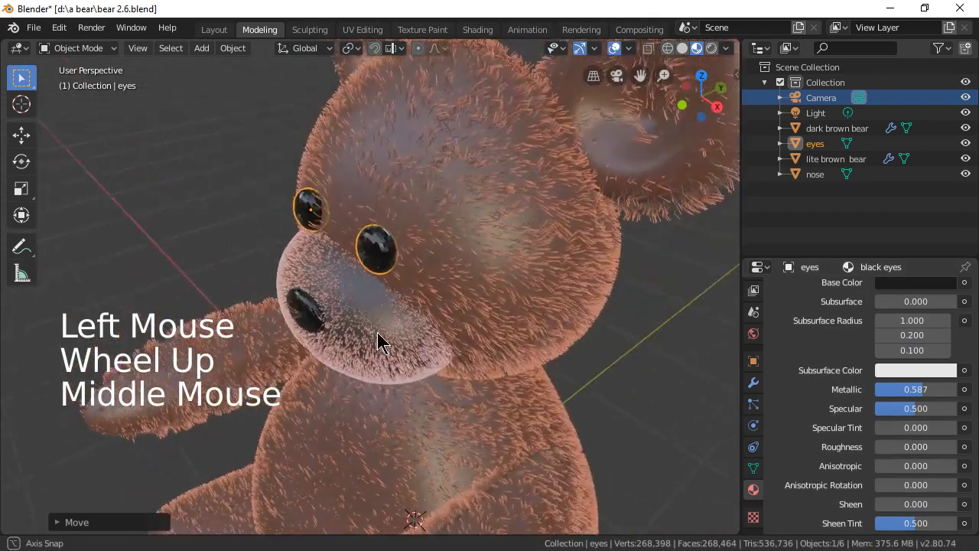
{"action": "right_click", "coordinate": [376, 259]}
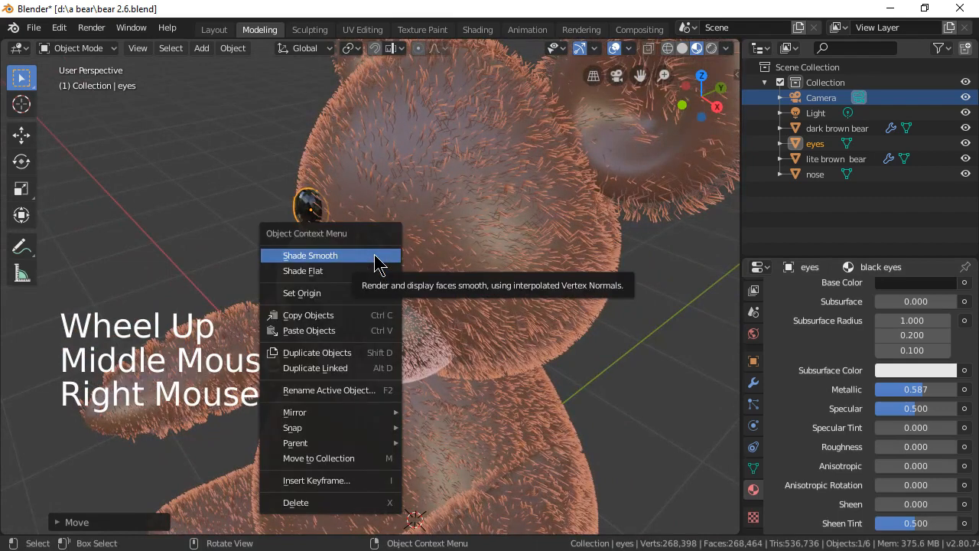
{"action": "left_click", "coordinate": [359, 258]}
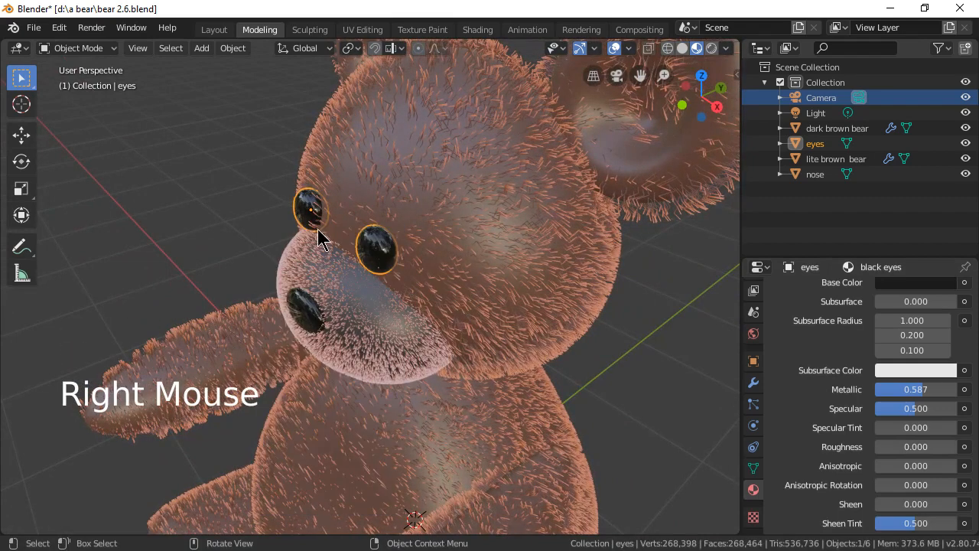
{"action": "left_click", "coordinate": [306, 216]}
{"action": "right_click", "coordinate": [305, 216]}
{"action": "left_click", "coordinate": [305, 216]}
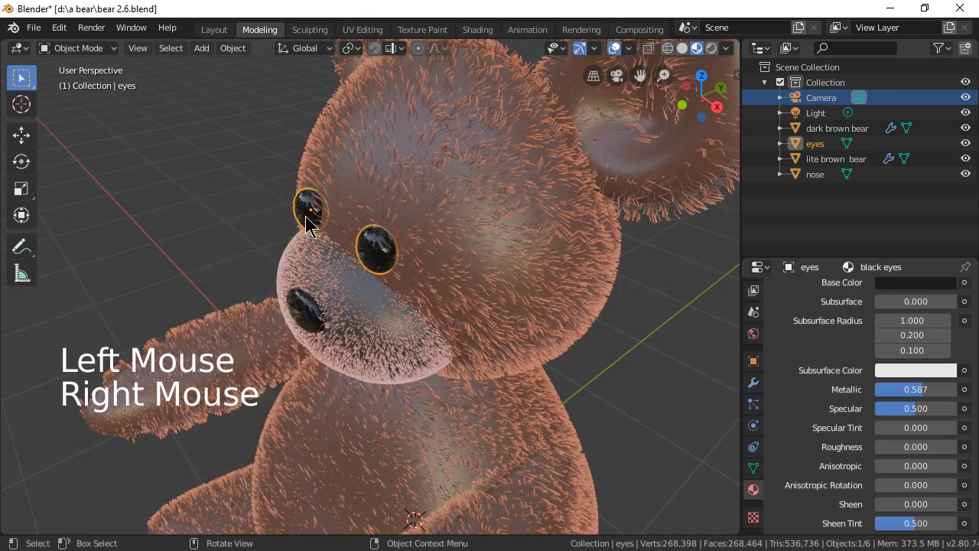
Apply Shade Smooth to the nose object.
{"action": "left_click", "coordinate": [302, 295]}
{"action": "right_click", "coordinate": [303, 299]}
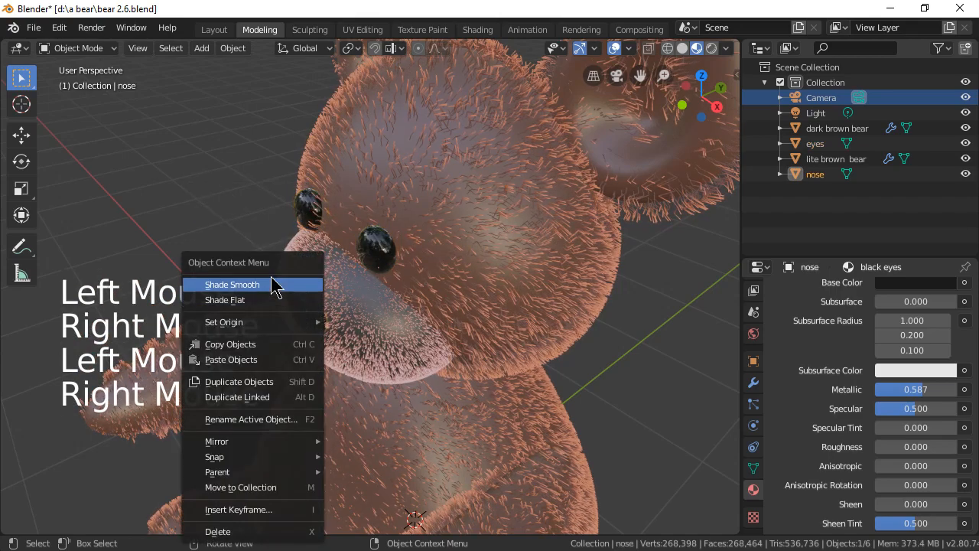
{"action": "left_click", "coordinate": [268, 293]}
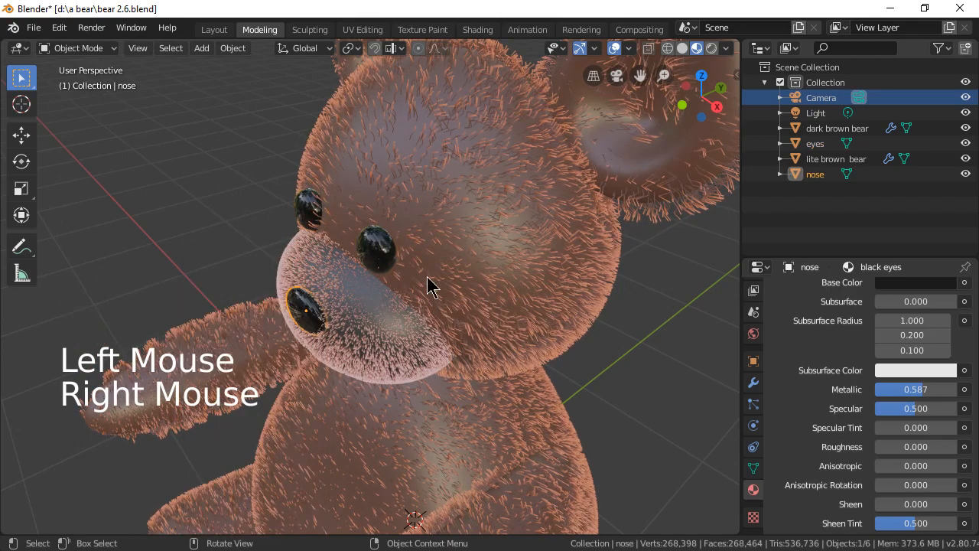
Move the eyes about 0.02 m along the global Y axis, towards the head.
{"action": "scroll", "coordinate": [432, 285], "scroll_direction": "down", "scroll_amount": 3}
{"action": "scroll", "coordinate": [432, 287], "scroll_direction": "up", "scroll_amount": 3}
{"action": "left_click", "coordinate": [376, 270]}
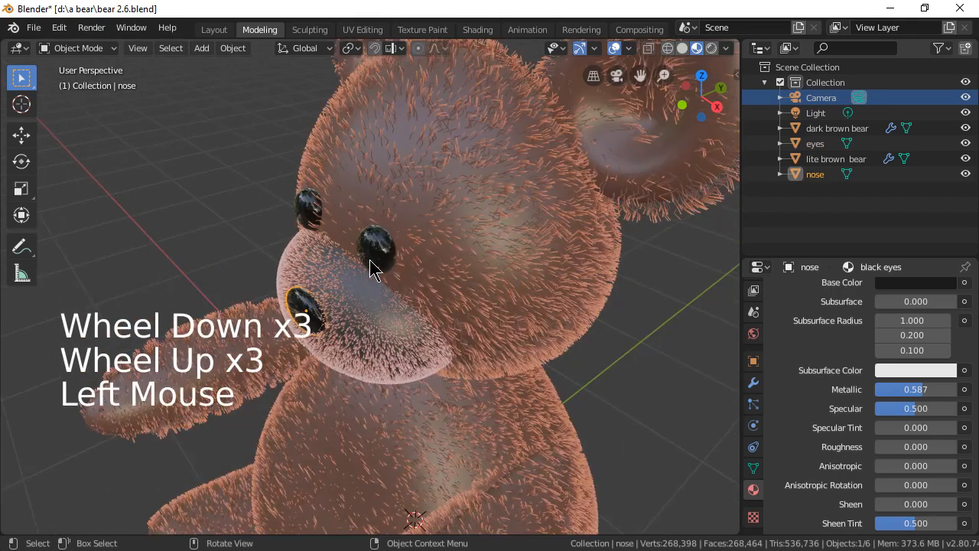
{"action": "key", "text": "g"}
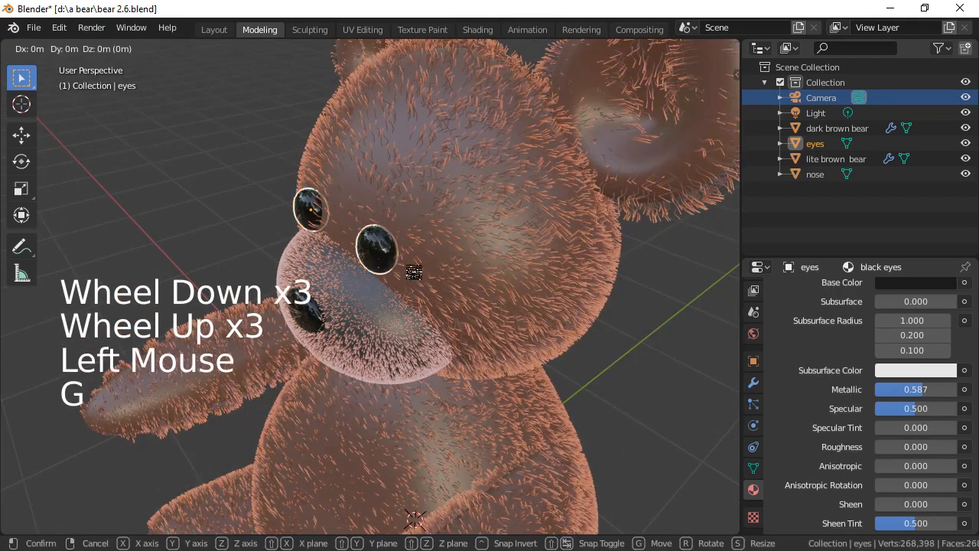
{"action": "key", "text": "z"}
{"action": "key", "text": "y"}
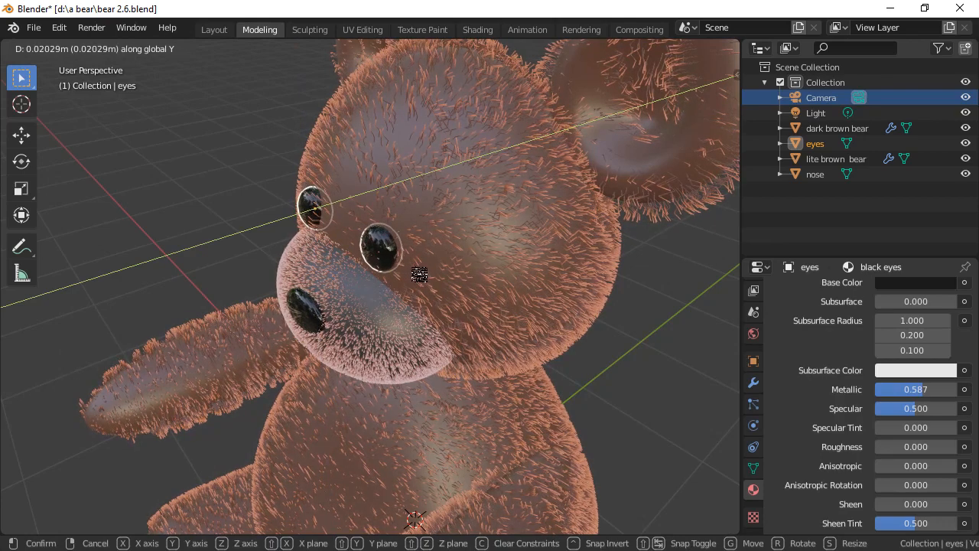
{"action": "left_click", "coordinate": [416, 277]}
{"action": "scroll", "coordinate": [436, 304], "scroll_direction": "down", "scroll_amount": 3}
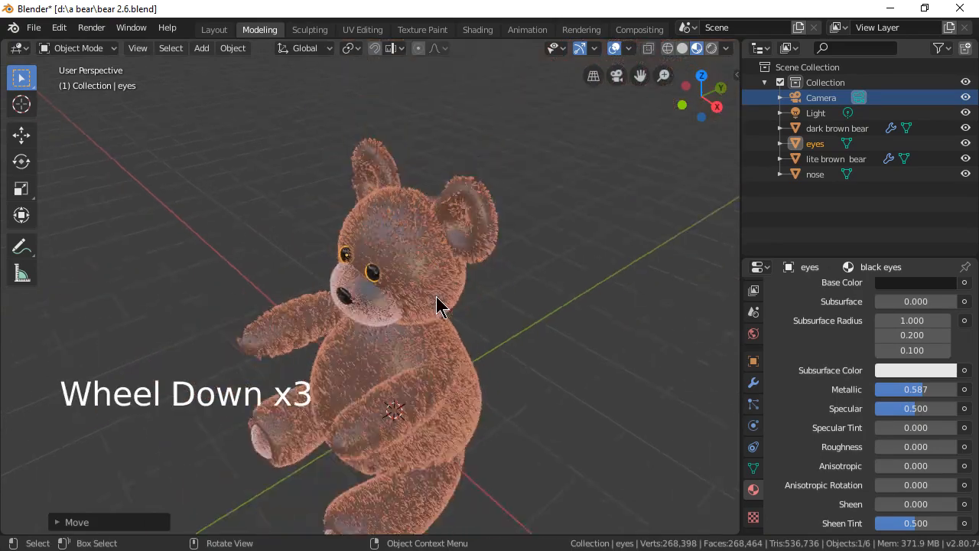
Render the bear, examine the eyes, nose and fur up close and the whole figure, and close the render.
{"action": "key", "text": "F12"}
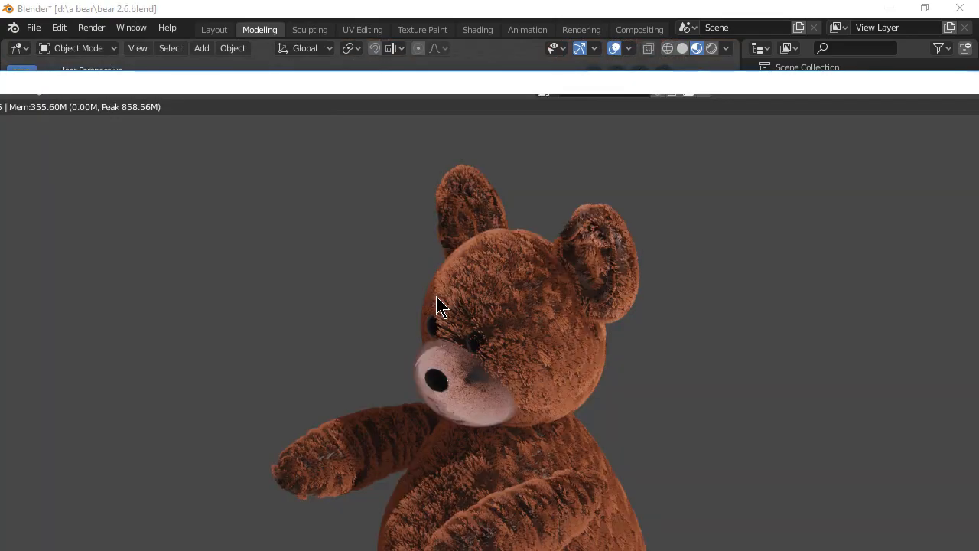
{"action": "scroll", "coordinate": [590, 437], "scroll_direction": "up", "scroll_amount": 3}
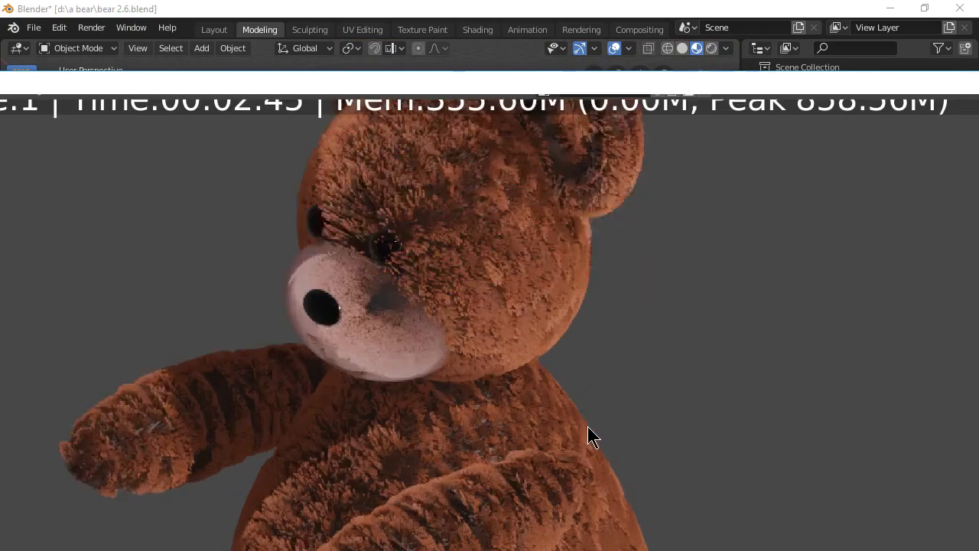
{"action": "scroll", "coordinate": [507, 425], "scroll_direction": "up", "scroll_amount": 3}
{"action": "middle_click_drag", "start_coordinate": [512, 434], "coordinate": [656, 547]}
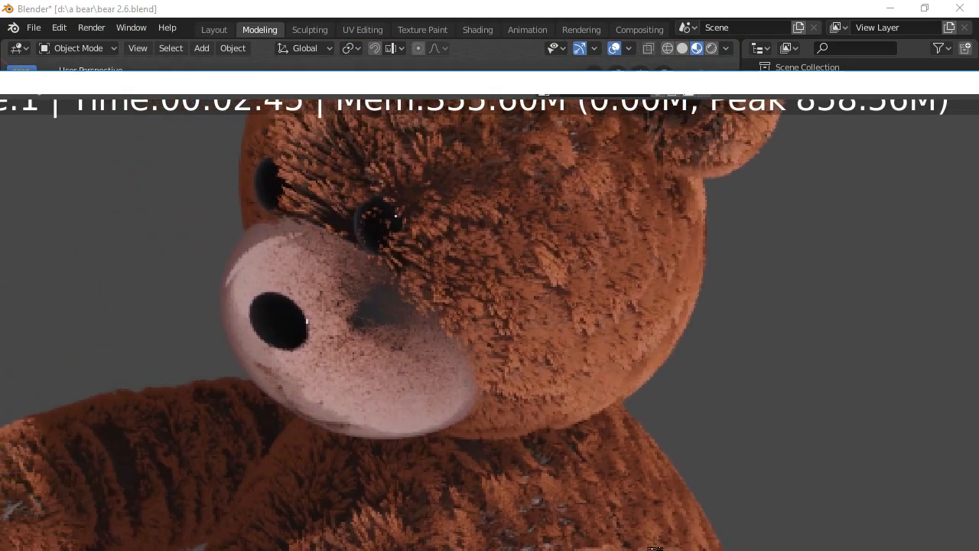
{"action": "scroll", "coordinate": [559, 417], "scroll_direction": "up", "scroll_amount": 2}
{"action": "scroll", "coordinate": [558, 417], "scroll_direction": "down", "scroll_amount": 6}
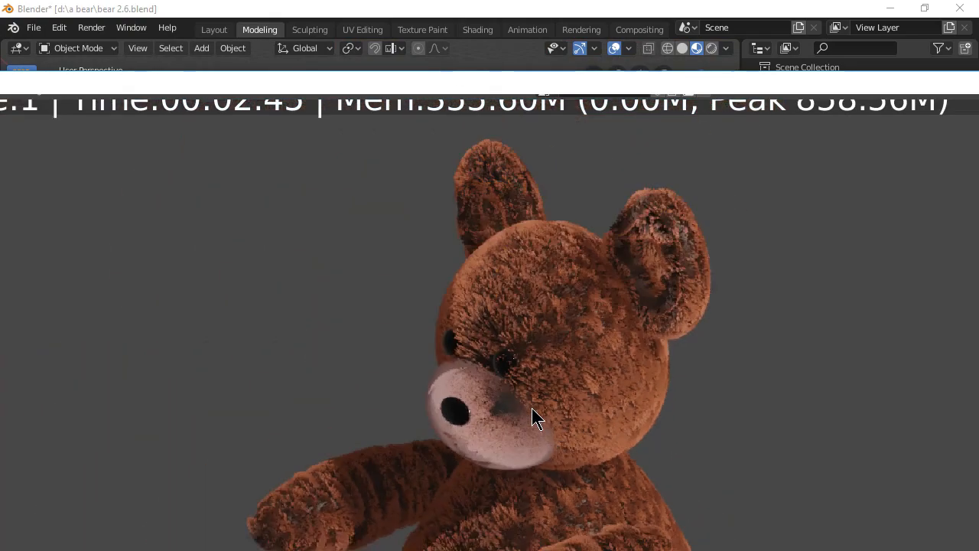
{"action": "scroll", "coordinate": [564, 407], "scroll_direction": "down", "scroll_amount": 1}
{"action": "middle_click_drag", "start_coordinate": [564, 406], "coordinate": [504, 238]}
{"action": "scroll", "coordinate": [508, 246], "scroll_direction": "down", "scroll_amount": 2}
{"action": "scroll", "coordinate": [562, 296], "scroll_direction": "down", "scroll_amount": 1}
{"action": "scroll", "coordinate": [574, 404], "scroll_direction": "up", "scroll_amount": 1}
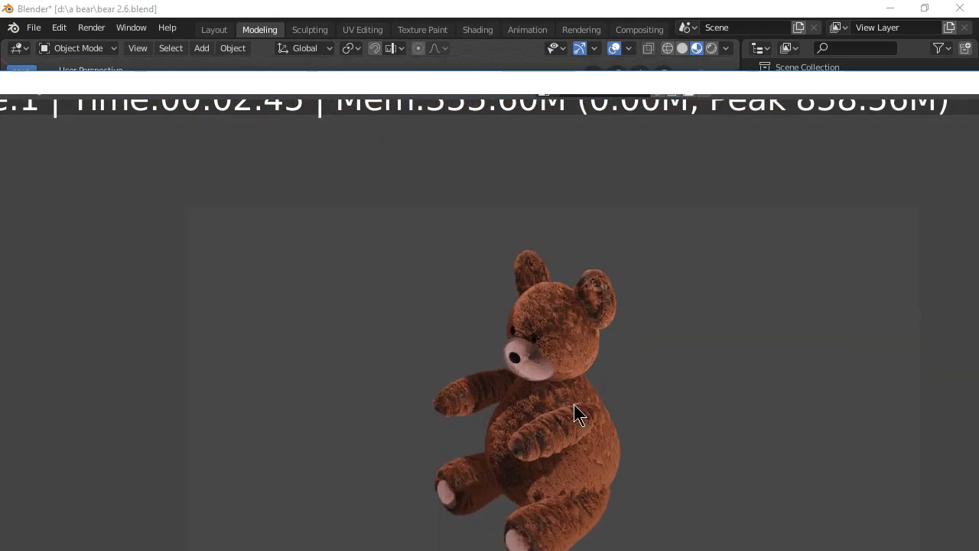
{"action": "middle_click_drag", "start_coordinate": [573, 404], "coordinate": [490, 337]}
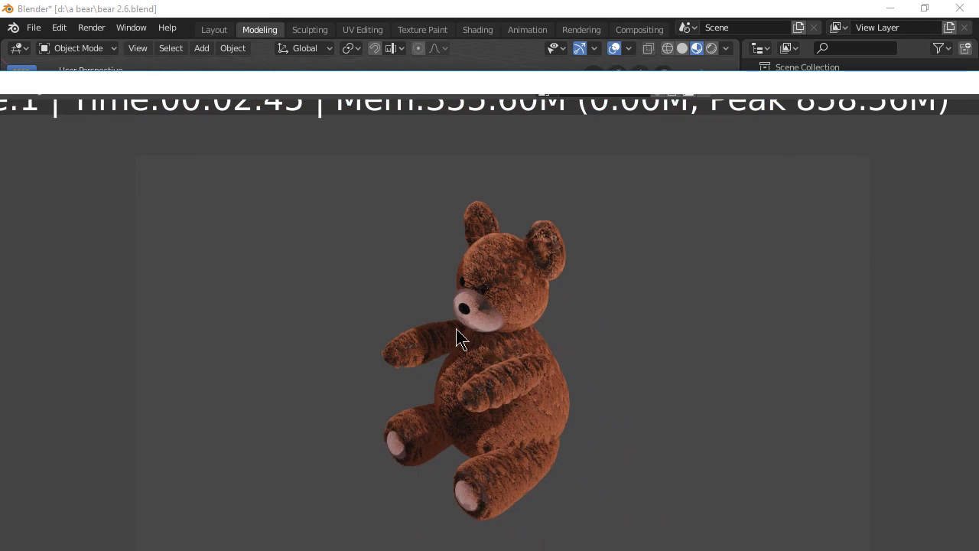
{"action": "middle_click_drag", "start_coordinate": [527, 313], "coordinate": [564, 316]}
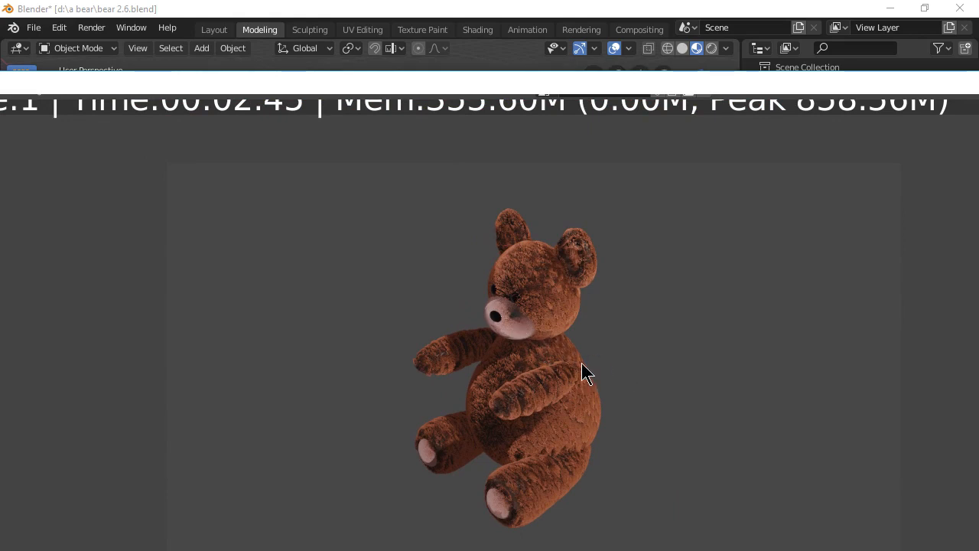
{"action": "key", "text": "Escape"}
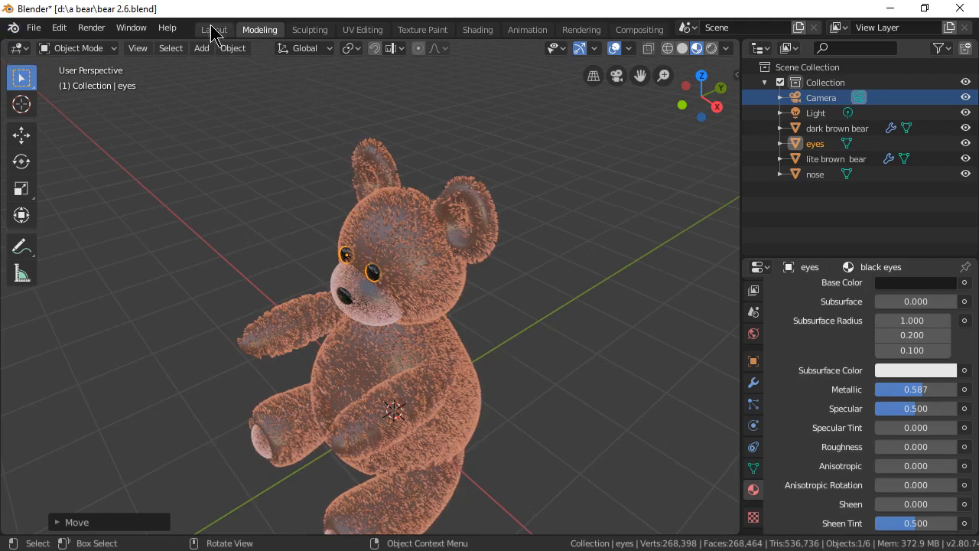
Save the project as a new version named bear 2.7.blend.
{"action": "left_click", "coordinate": [34, 27]}
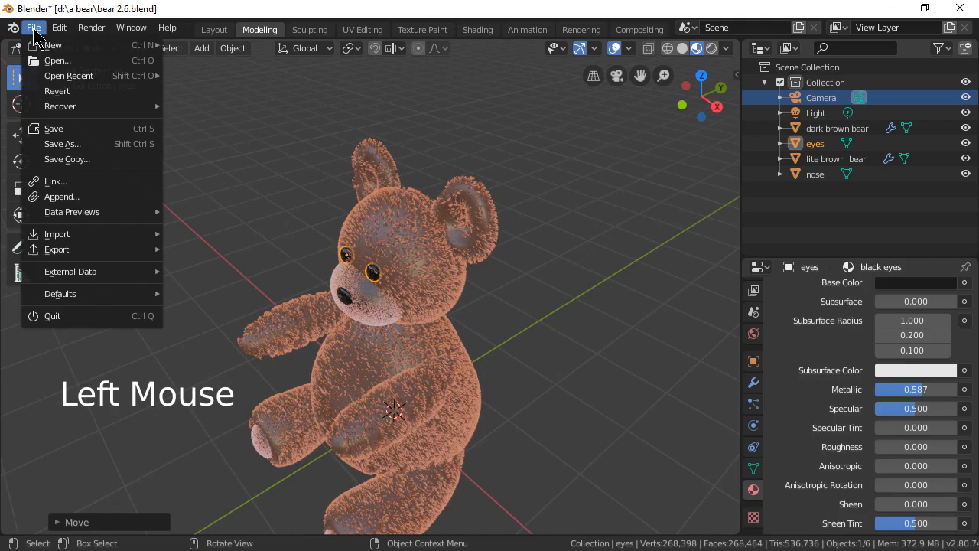
{"action": "left_click", "coordinate": [95, 145]}
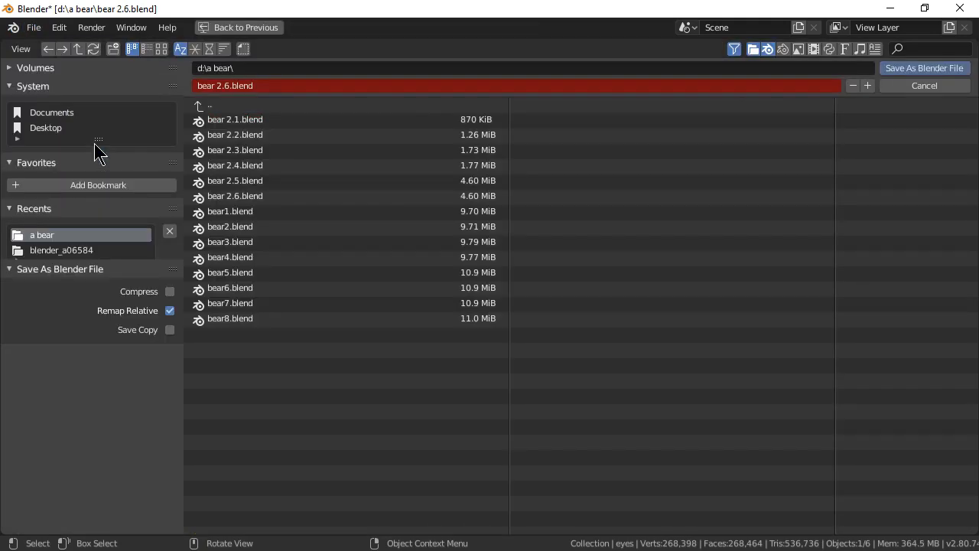
{"action": "left_click", "coordinate": [341, 195]}
{"action": "key", "text": "KP_Add"}
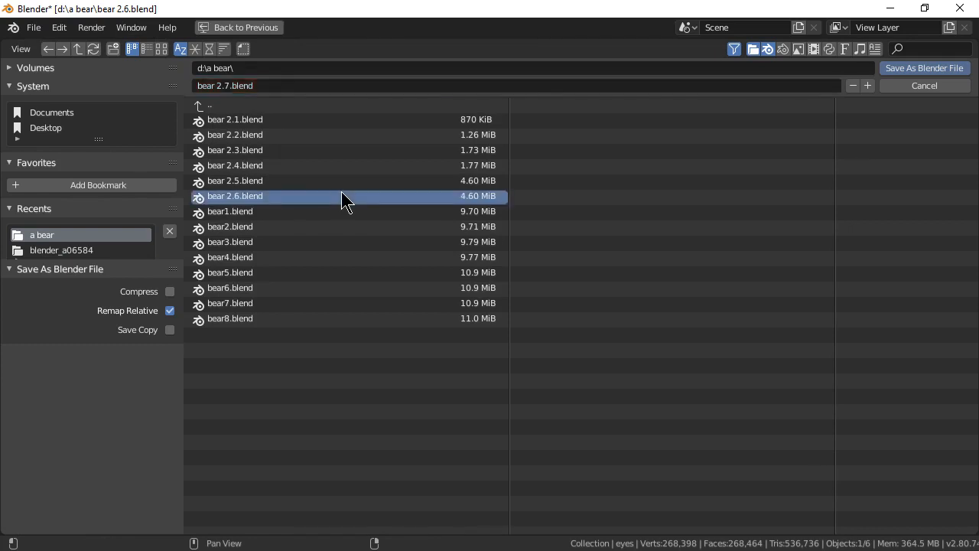
{"action": "key", "text": "KP_Enter"}
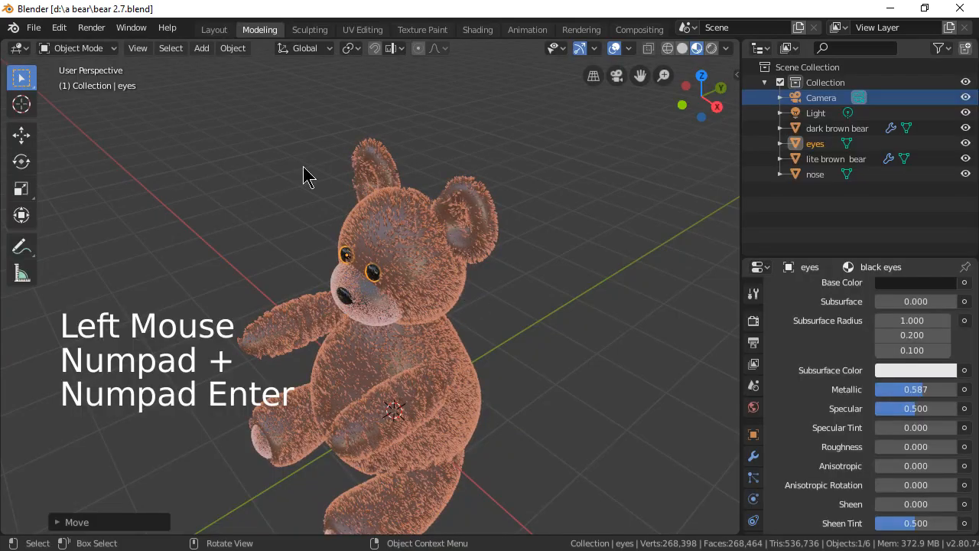
Show the bear in the viewport with Rendered shading.
{"action": "mouse_move", "coordinate": [477, 273]}
{"action": "middle_mouse_down"}
{"action": "mouse_move", "coordinate": [635, 247]}
{"action": "mouse_move", "coordinate": [609, 216]}
{"action": "mouse_move", "coordinate": [500, 214]}
{"action": "mouse_move", "coordinate": [432, 259]}
{"action": "mouse_move", "coordinate": [383, 265]}
{"action": "mouse_move", "coordinate": [430, 227]}
{"action": "mouse_move", "coordinate": [463, 255]}
{"action": "mouse_move", "coordinate": [636, 191]}
{"action": "middle_mouse_up"}
{"action": "left_click", "coordinate": [708, 48]}
{"action": "scroll", "coordinate": [787, 257], "scroll_direction": "up", "scroll_amount": 4}
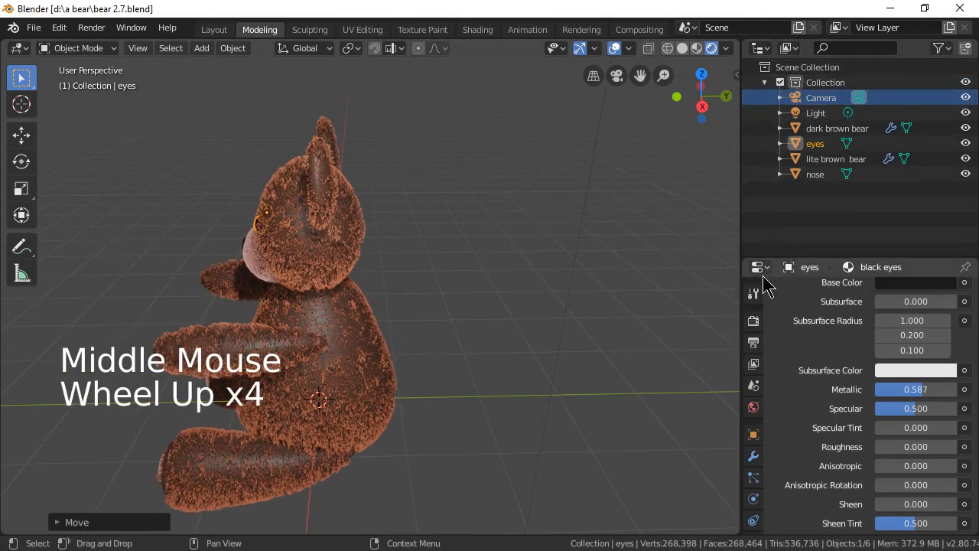
Try the Cycles render engine on the bear in the viewport, and return to Eevee.
{"action": "left_click", "coordinate": [754, 321]}
{"action": "left_click", "coordinate": [885, 291]}
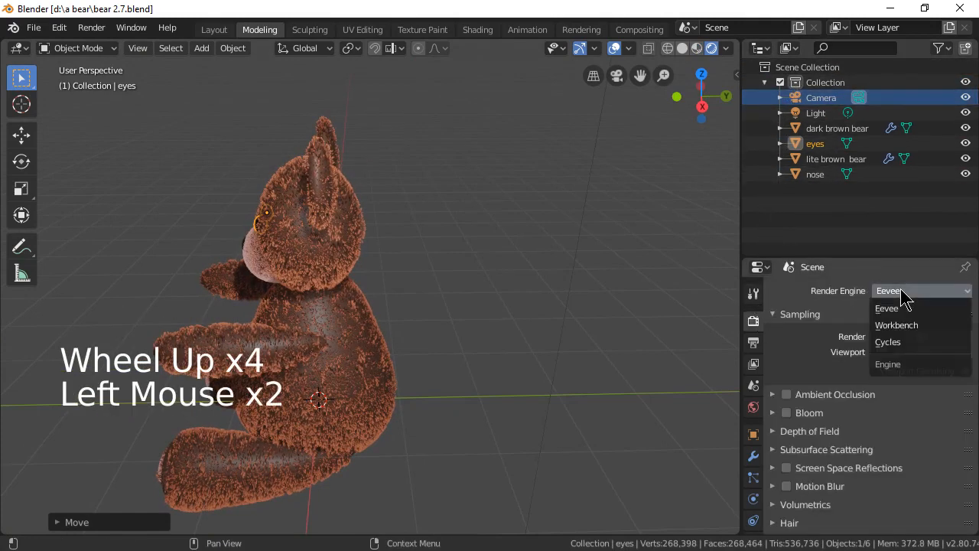
{"action": "left_click", "coordinate": [903, 343]}
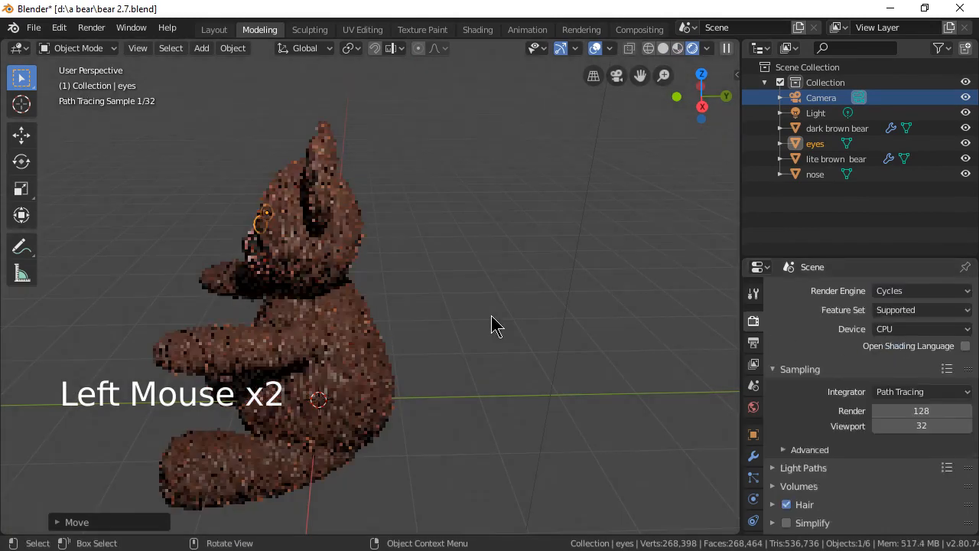
{"action": "middle_click_drag", "start_coordinate": [448, 328], "coordinate": [529, 310]}
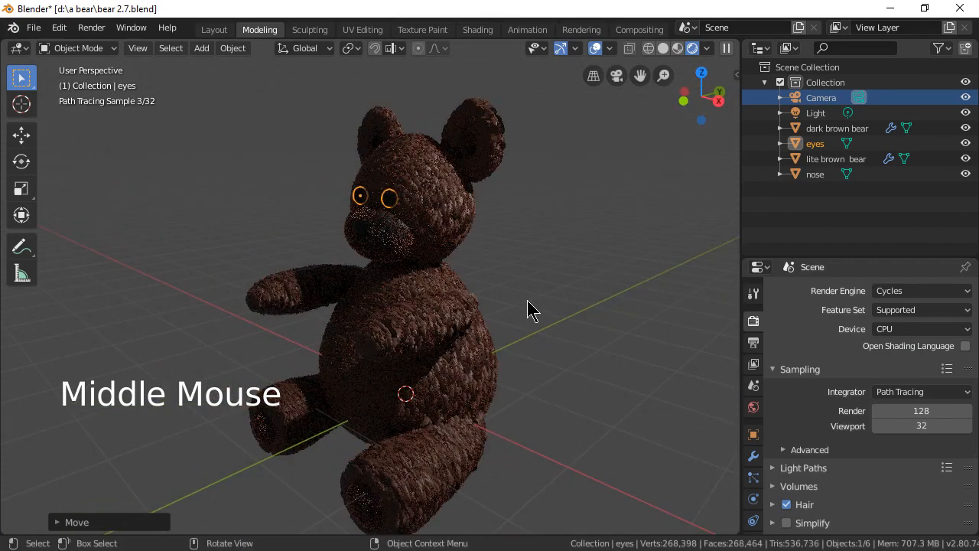
{"action": "left_click", "coordinate": [908, 293]}
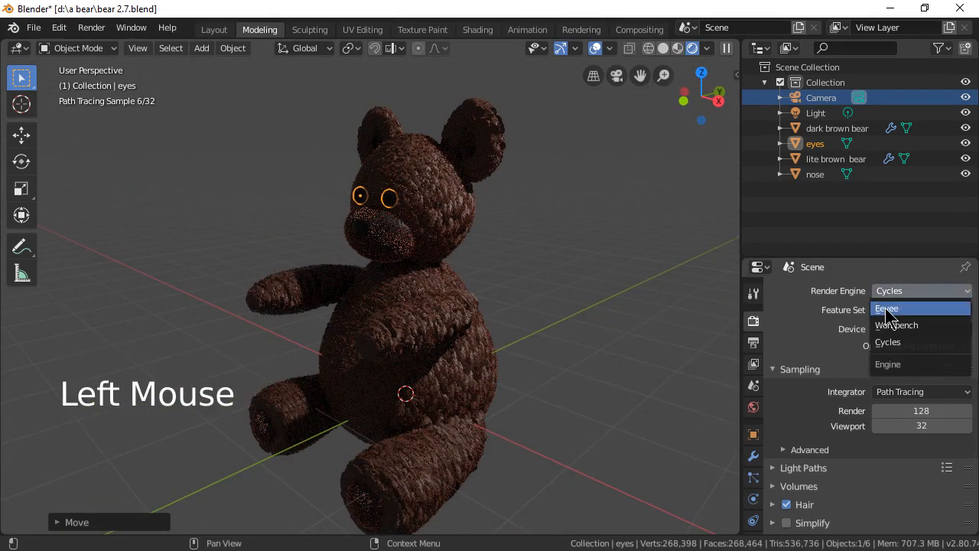
{"action": "left_click", "coordinate": [887, 309]}
{"action": "scroll", "coordinate": [579, 300], "scroll_direction": "up", "scroll_amount": 1}
{"action": "scroll", "coordinate": [580, 300], "scroll_direction": "down", "scroll_amount": 2}
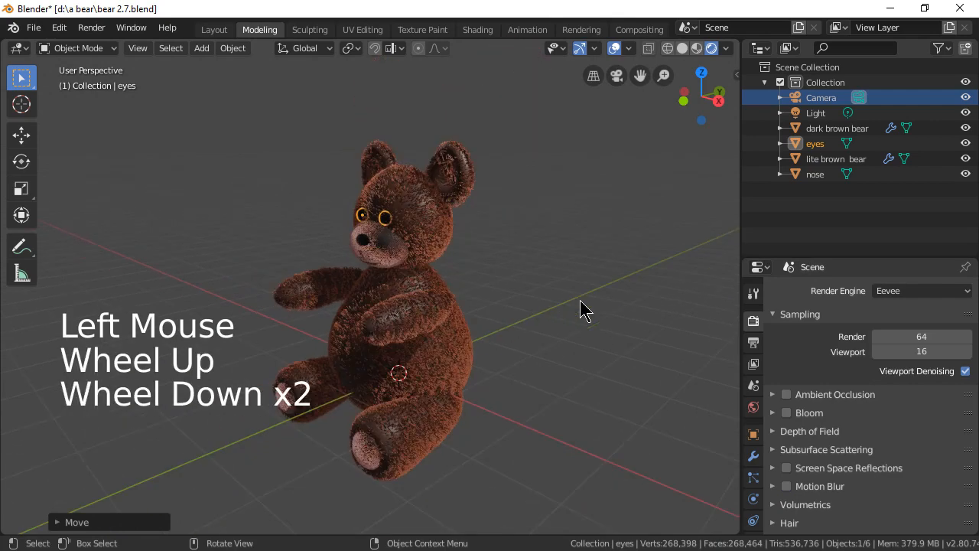
Render the bear in Eevee to check its overall look, and close the render.
{"action": "key", "text": "F12"}
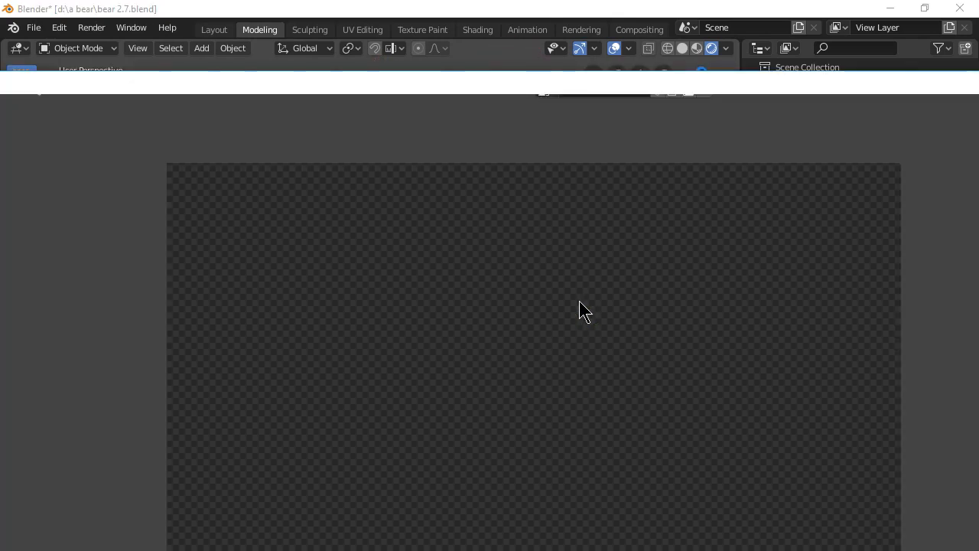
{"action": "scroll", "coordinate": [580, 309], "scroll_direction": "up", "scroll_amount": 2}
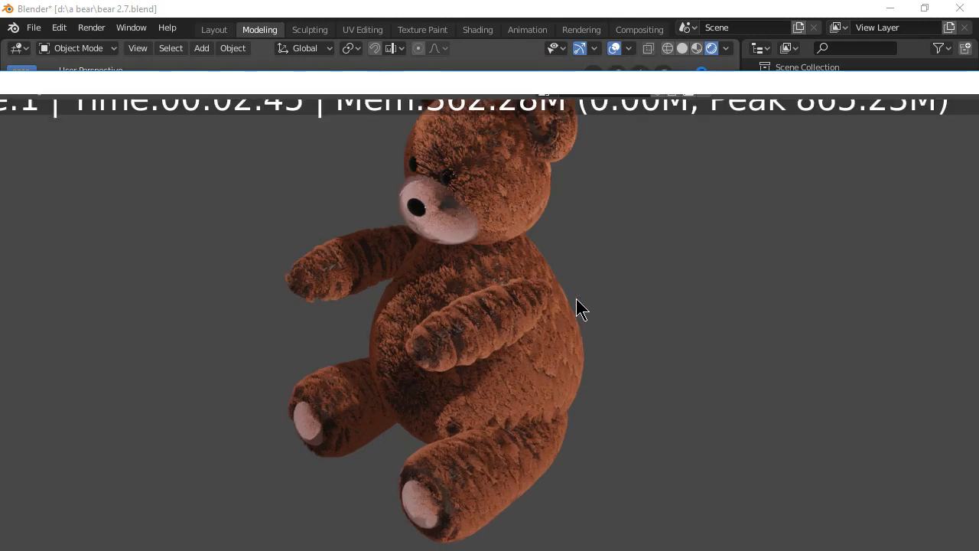
{"action": "scroll", "coordinate": [580, 309], "scroll_direction": "down", "scroll_amount": 2}
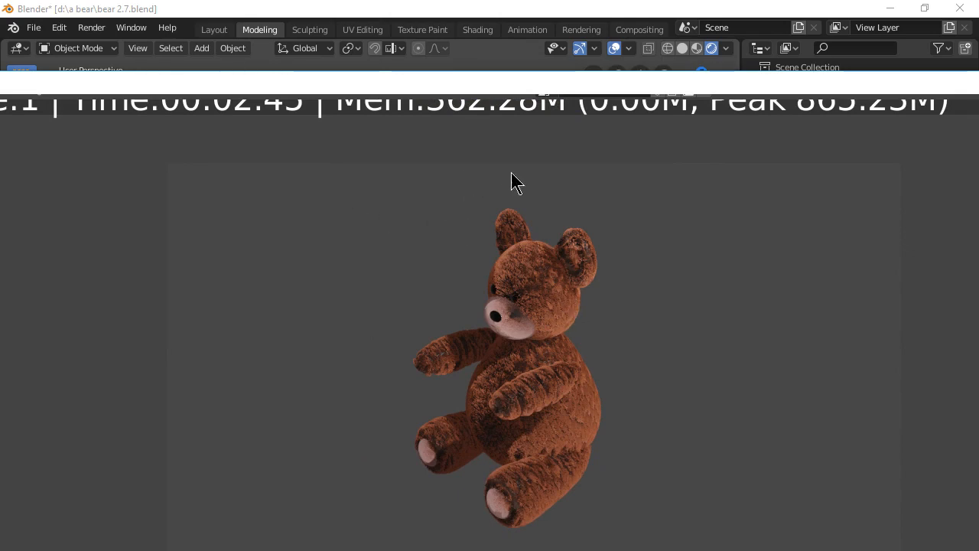
{"action": "scroll", "coordinate": [337, 170], "scroll_direction": "down", "scroll_amount": 2}
{"action": "key", "text": "Escape"}
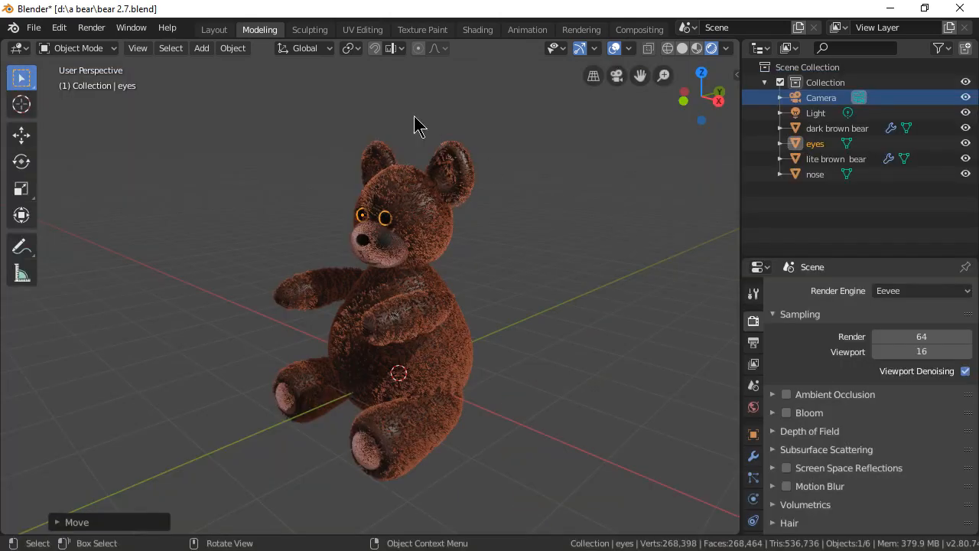
Open another saved bear file, discarding the unsaved changes, and save it as bear 2.8.blend.
{"action": "left_click", "coordinate": [37, 30]}
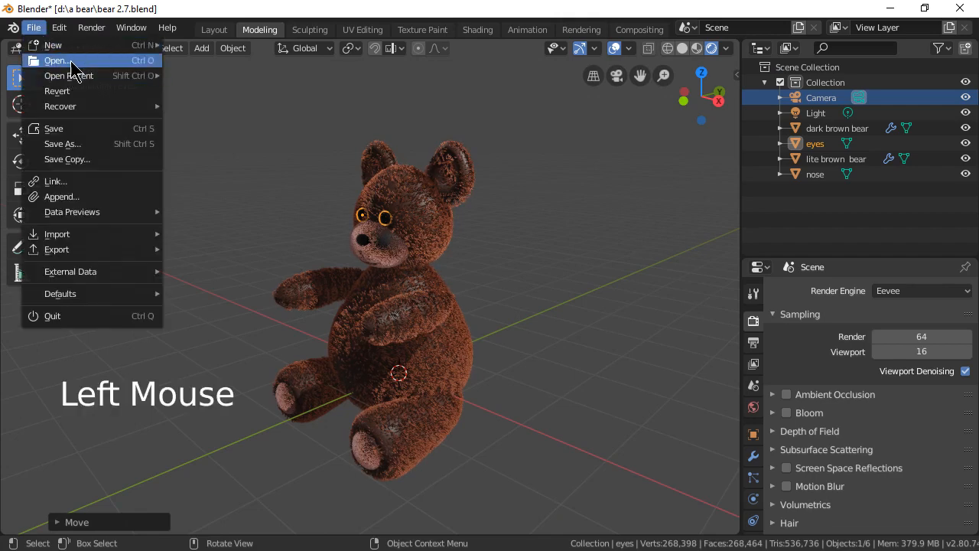
{"action": "left_click", "coordinate": [72, 60]}
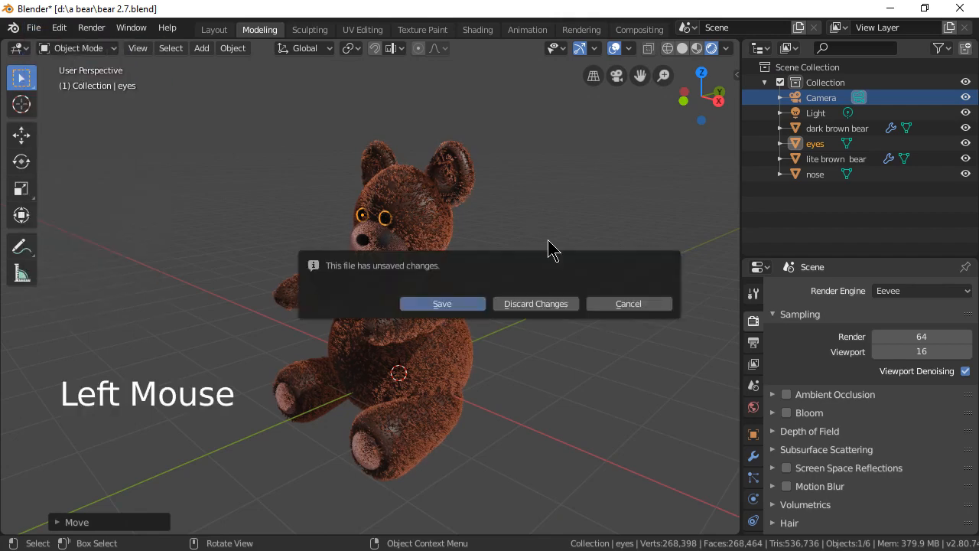
{"action": "left_click", "coordinate": [536, 304]}
{"action": "key", "text": "KP_Add"}
{"action": "key", "text": "KP_Enter"}
Frame the bear's head and enter Particle Edit mode for the dark brown bear object.
{"action": "middle_click_drag", "start_coordinate": [196, 179], "coordinate": [256, 180]}
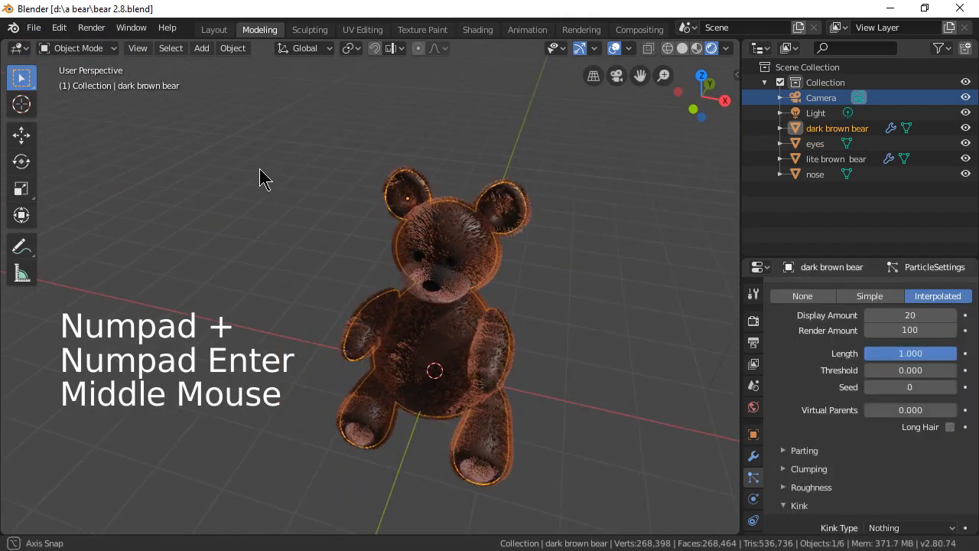
{"action": "scroll", "coordinate": [248, 173], "scroll_direction": "up", "scroll_amount": 2}
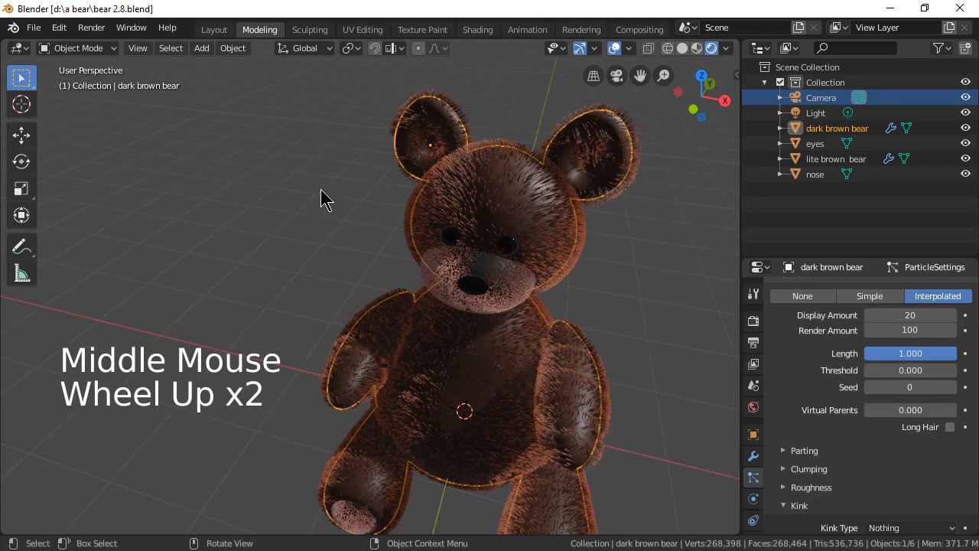
{"action": "middle_click_drag", "start_coordinate": [321, 197], "coordinate": [275, 273], "text": "shift"}
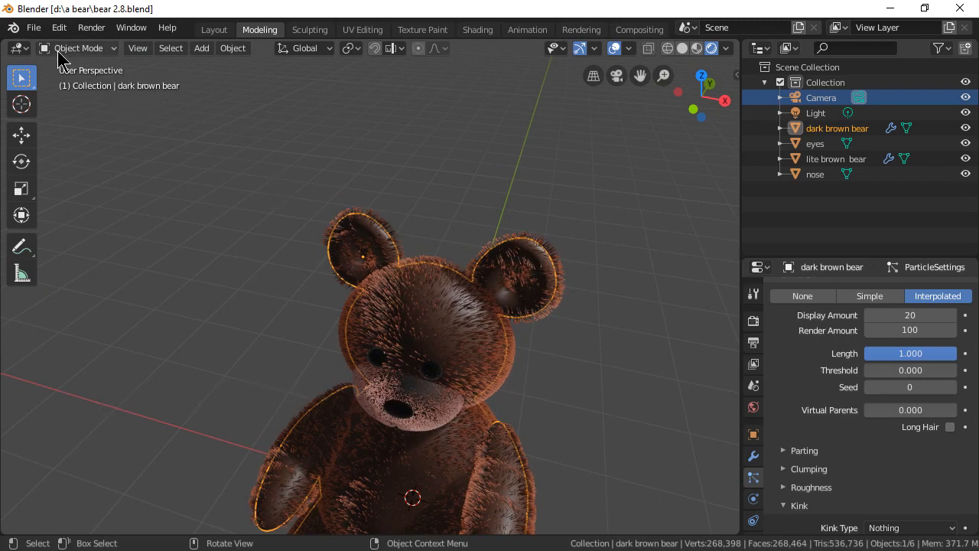
{"action": "left_click", "coordinate": [83, 49]}
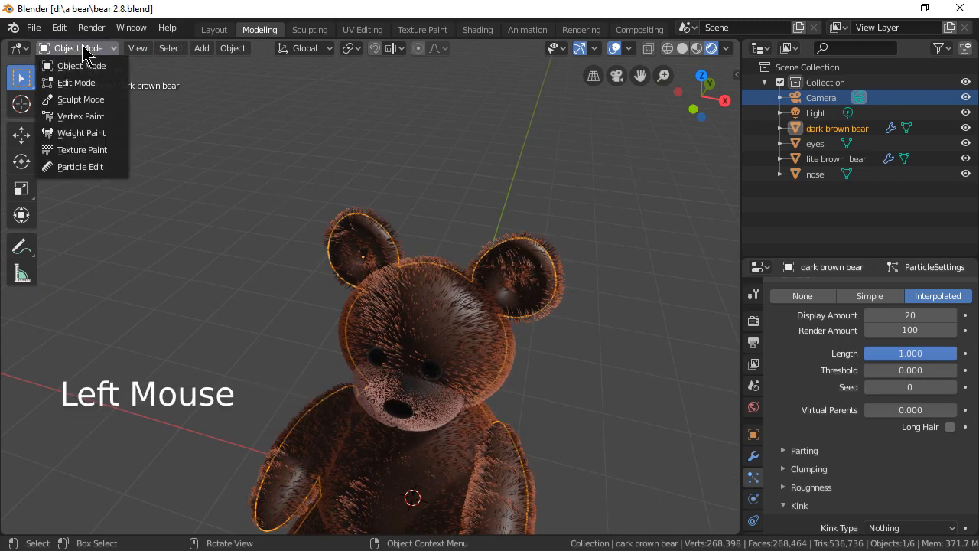
{"action": "left_click", "coordinate": [94, 176]}
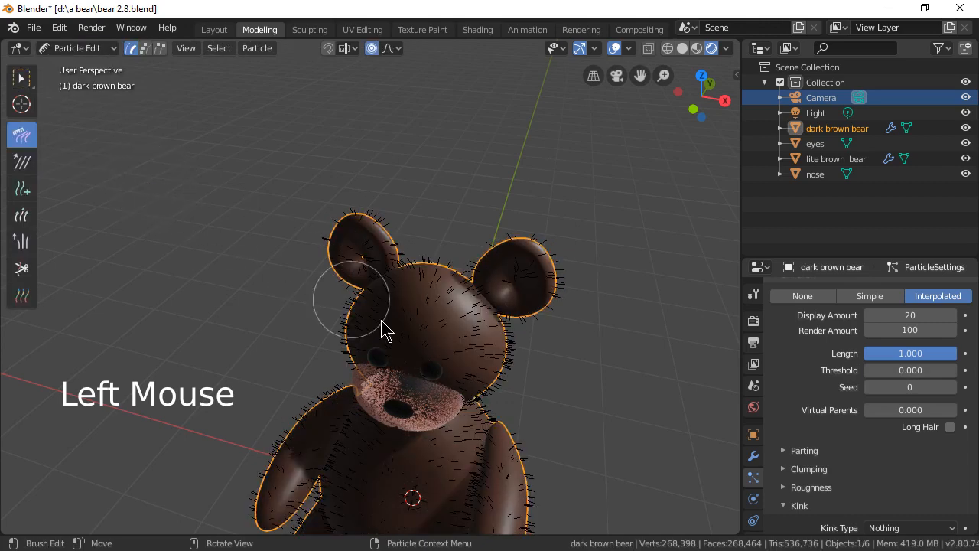
Comb the dark brown bear's fur on the head, ear, arms and upper chest from the front view.
{"action": "left_click", "coordinate": [486, 337]}
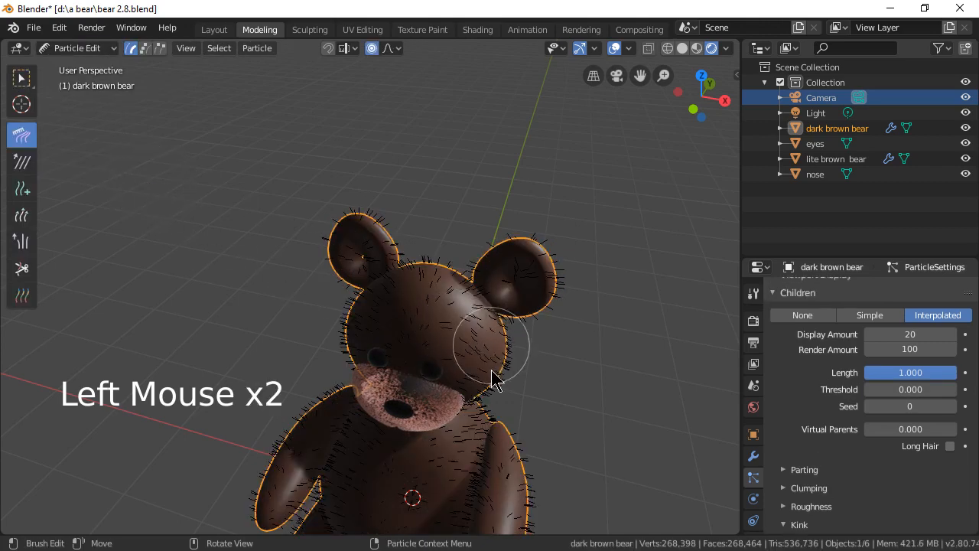
{"action": "left_click_drag", "start_coordinate": [392, 306], "coordinate": [368, 322]}
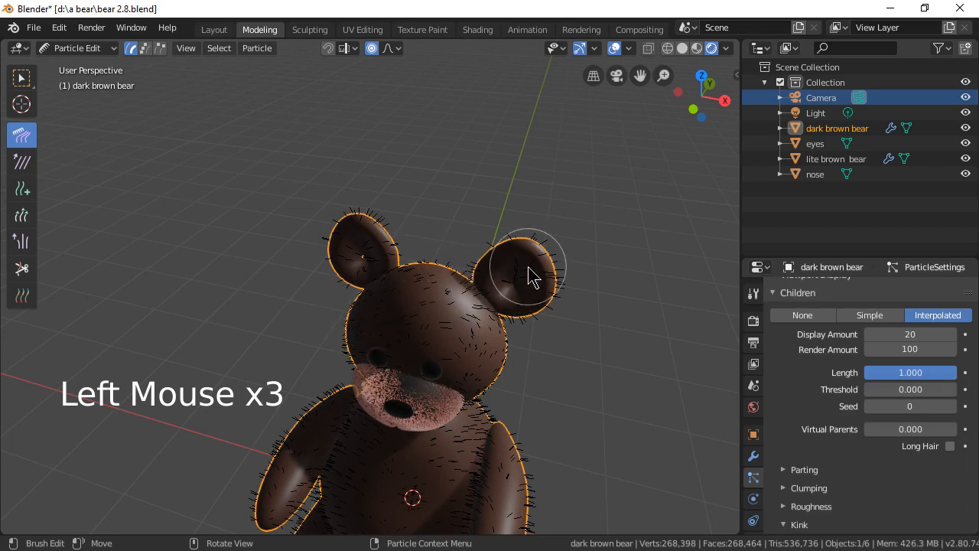
{"action": "left_click_drag", "start_coordinate": [528, 266], "coordinate": [547, 294]}
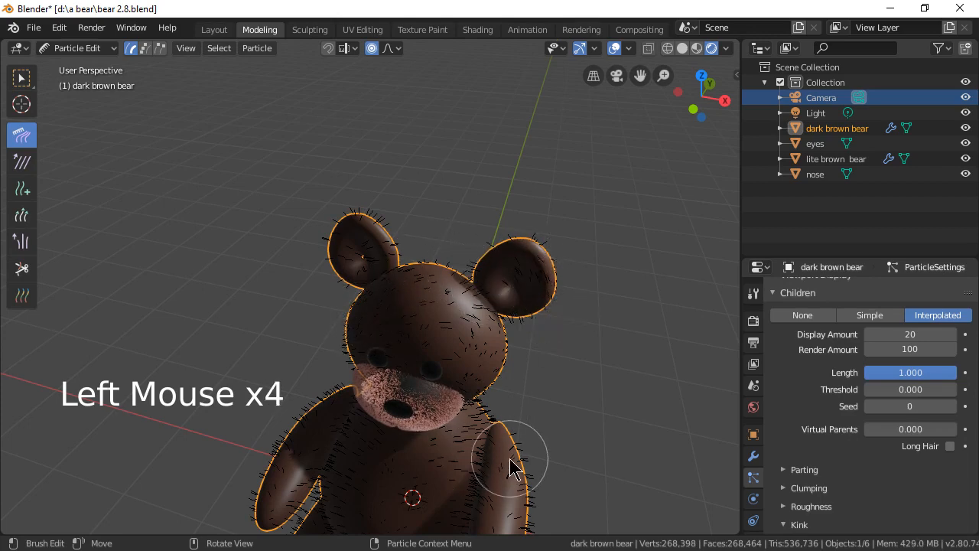
{"action": "mouse_move", "coordinate": [510, 458]}
{"action": "left_mouse_down"}
{"action": "mouse_move", "coordinate": [533, 529]}
{"action": "mouse_move", "coordinate": [492, 485]}
{"action": "left_mouse_up"}
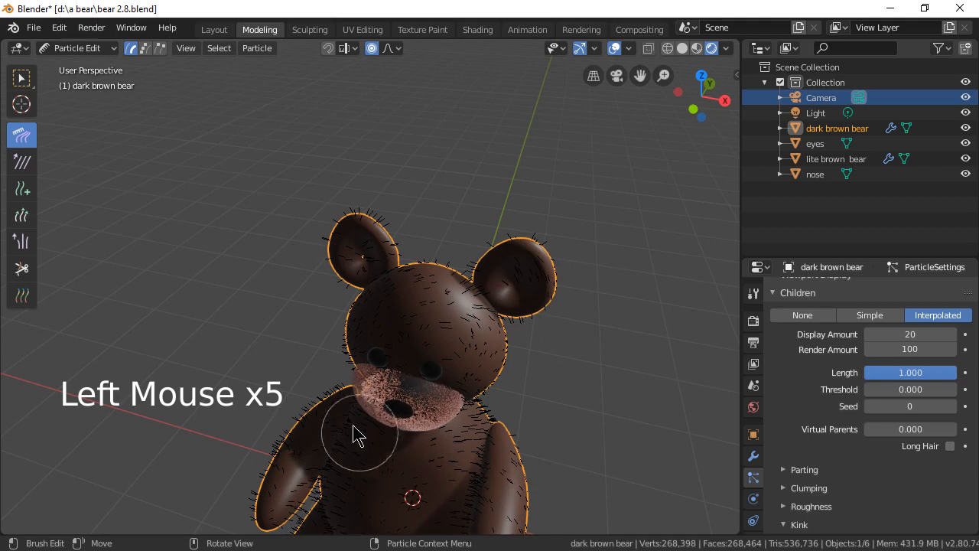
{"action": "left_click_drag", "start_coordinate": [317, 426], "coordinate": [284, 464]}
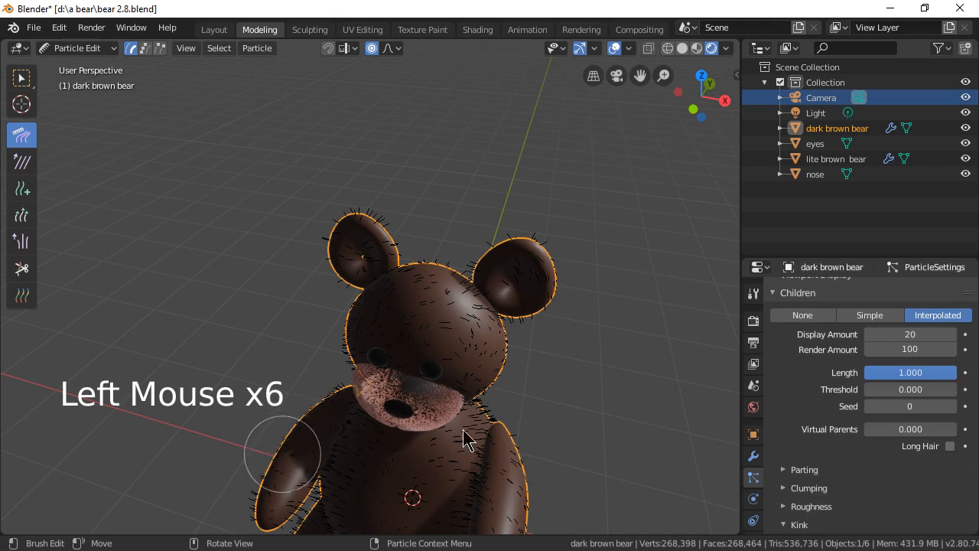
{"action": "mouse_move", "coordinate": [474, 435]}
{"action": "left_mouse_down"}
{"action": "mouse_move", "coordinate": [461, 469]}
{"action": "mouse_move", "coordinate": [470, 449]}
{"action": "left_mouse_up"}
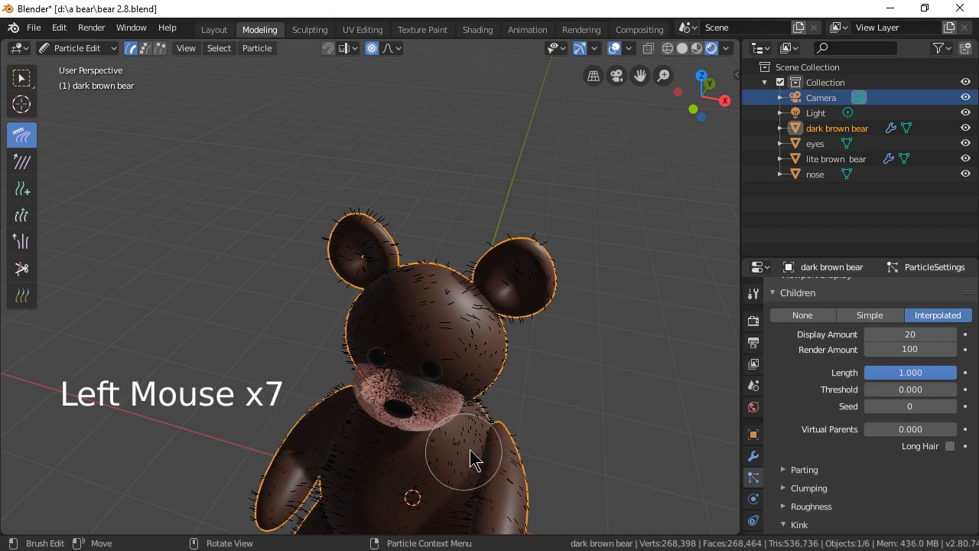
Comb the fur across the bear's belly and down its arms from both sides, and render the image.
{"action": "middle_click_drag", "start_coordinate": [592, 389], "coordinate": [564, 293]}
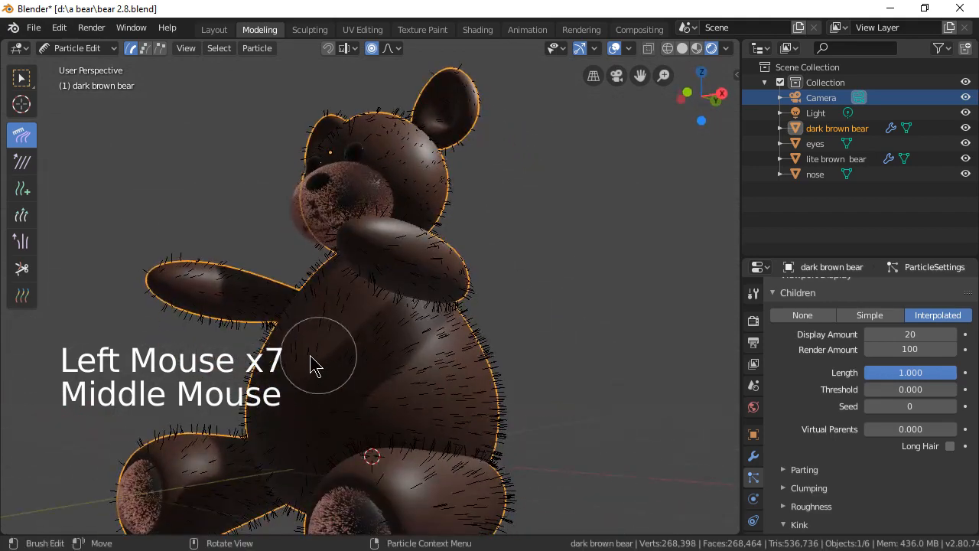
{"action": "left_click_drag", "start_coordinate": [350, 371], "coordinate": [426, 387]}
{"action": "middle_click_drag", "start_coordinate": [485, 258], "coordinate": [476, 314]}
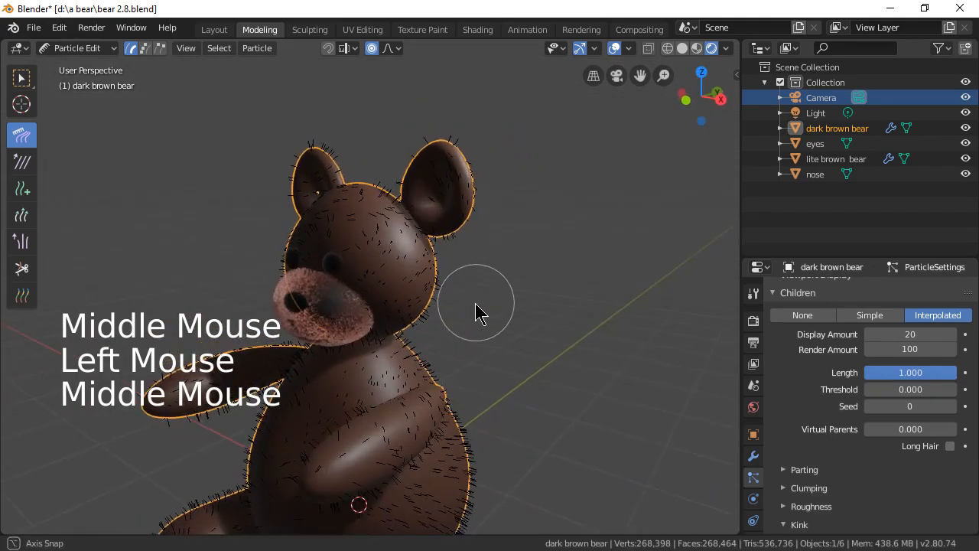
{"action": "left_click_drag", "start_coordinate": [385, 444], "coordinate": [365, 459]}
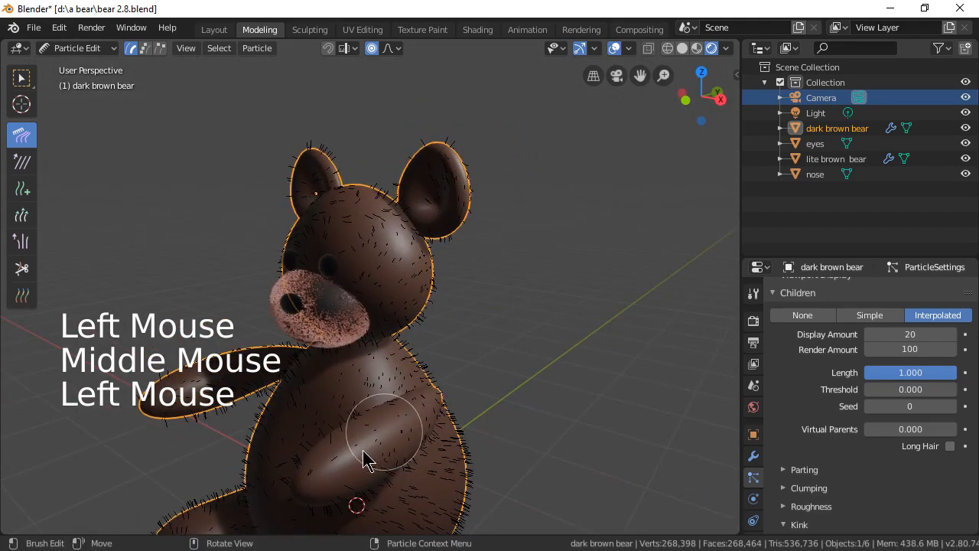
{"action": "mouse_move", "coordinate": [476, 361]}
{"action": "middle_mouse_down"}
{"action": "mouse_move", "coordinate": [568, 367]}
{"action": "mouse_move", "coordinate": [583, 387]}
{"action": "middle_mouse_up"}
{"action": "left_click_drag", "start_coordinate": [447, 409], "coordinate": [494, 446]}
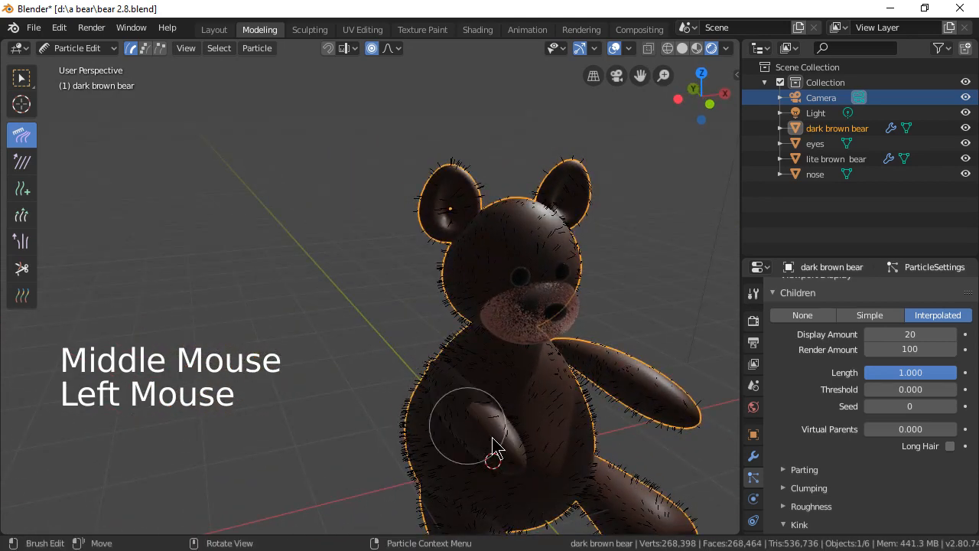
{"action": "middle_click_drag", "start_coordinate": [665, 357], "coordinate": [520, 339]}
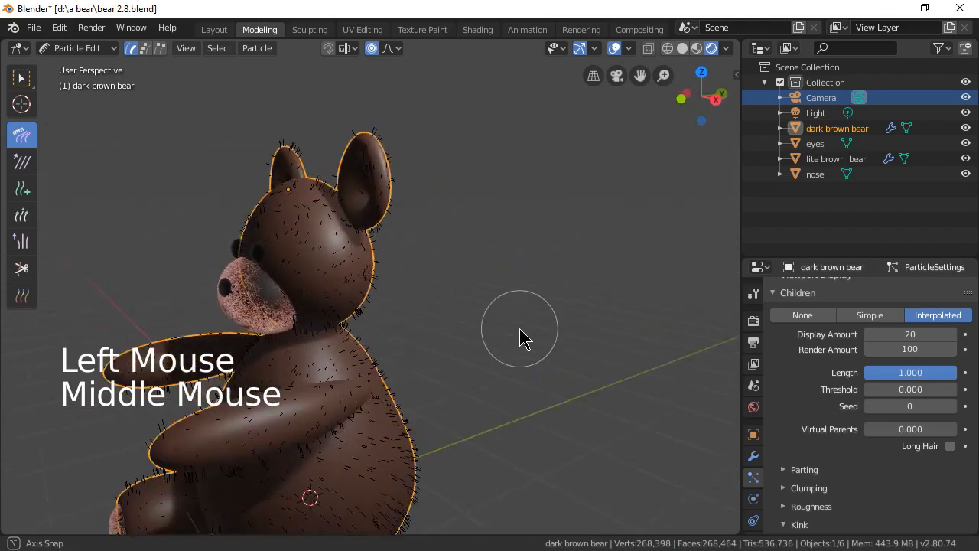
{"action": "key", "text": "F12"}
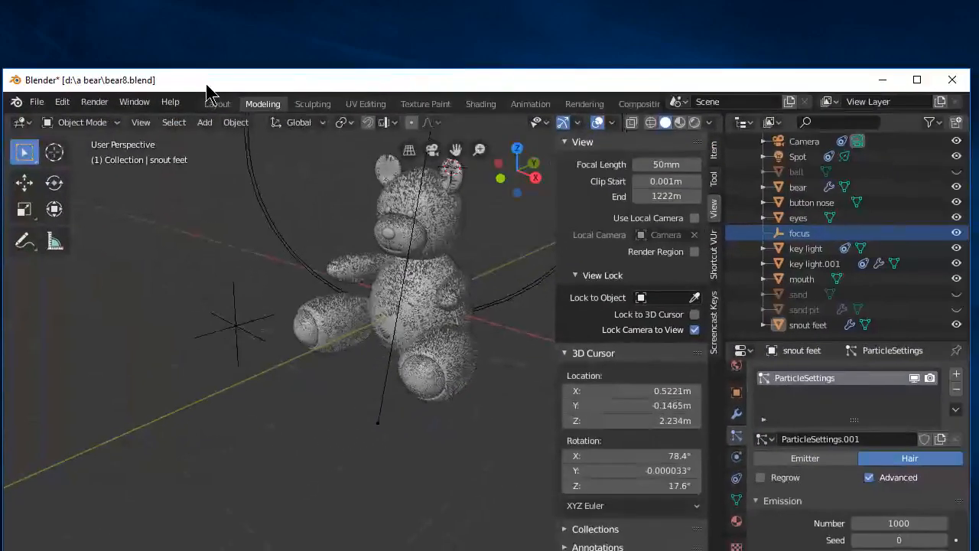
Open bear 2.8.blend from the a bear folder, discarding the unsaved changes in bear8.blend.
{"action": "left_click", "coordinate": [35, 101]}
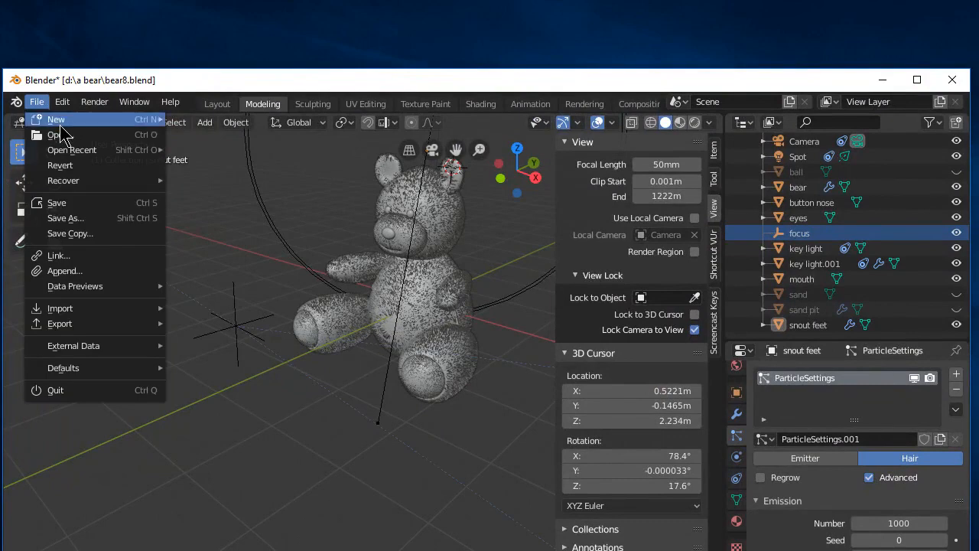
{"action": "left_click", "coordinate": [65, 148]}
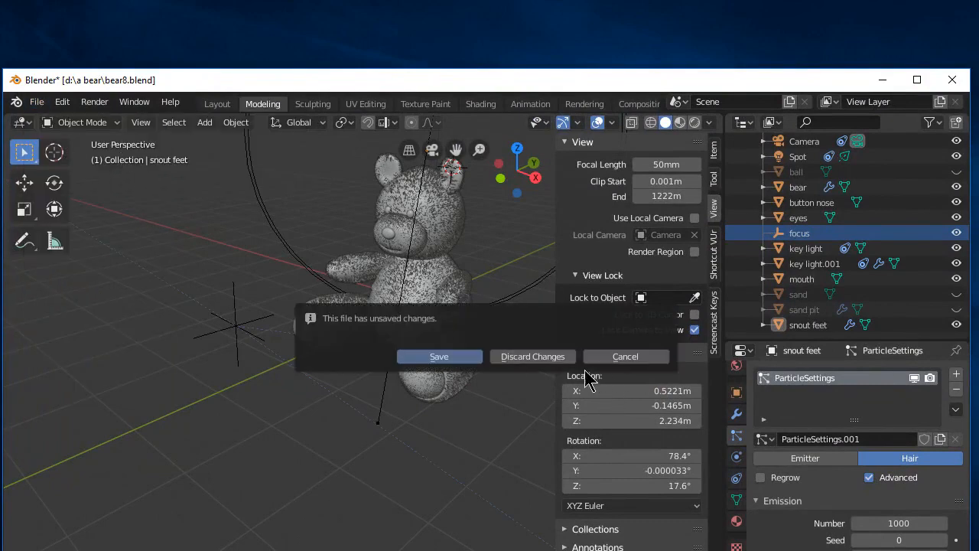
{"action": "left_click", "coordinate": [555, 356]}
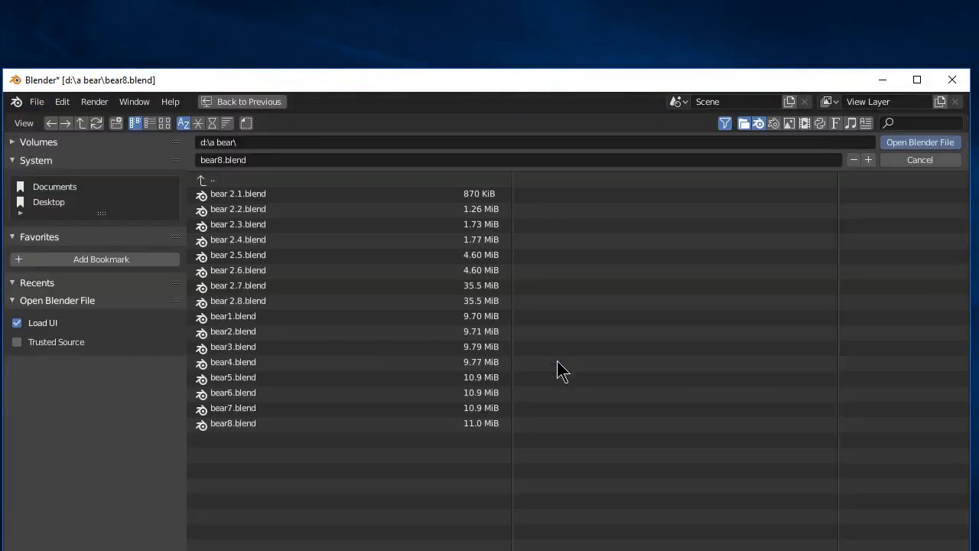
{"action": "double_click", "coordinate": [331, 301]}
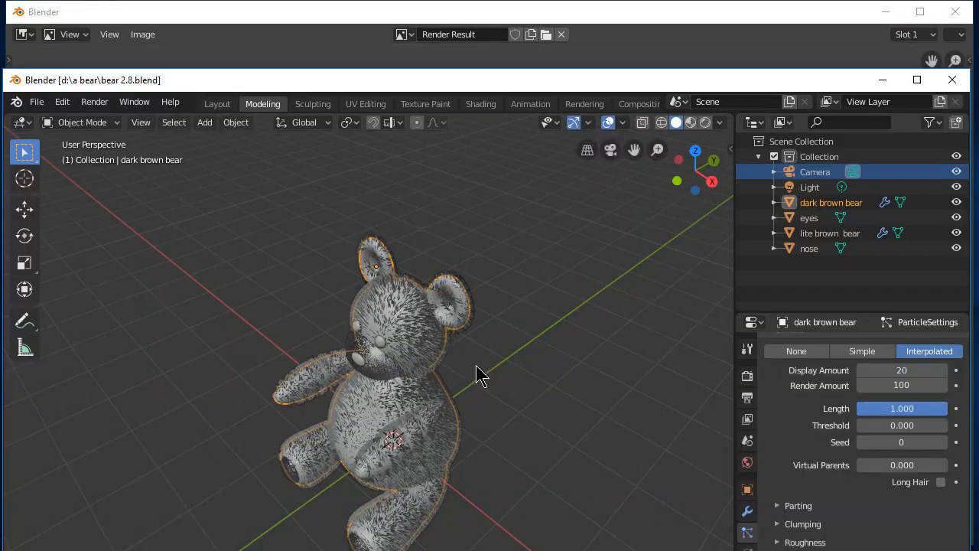
View the whole bear from the side and switch the viewport to Rendered shading.
{"action": "middle_click_drag", "start_coordinate": [507, 417], "coordinate": [513, 371]}
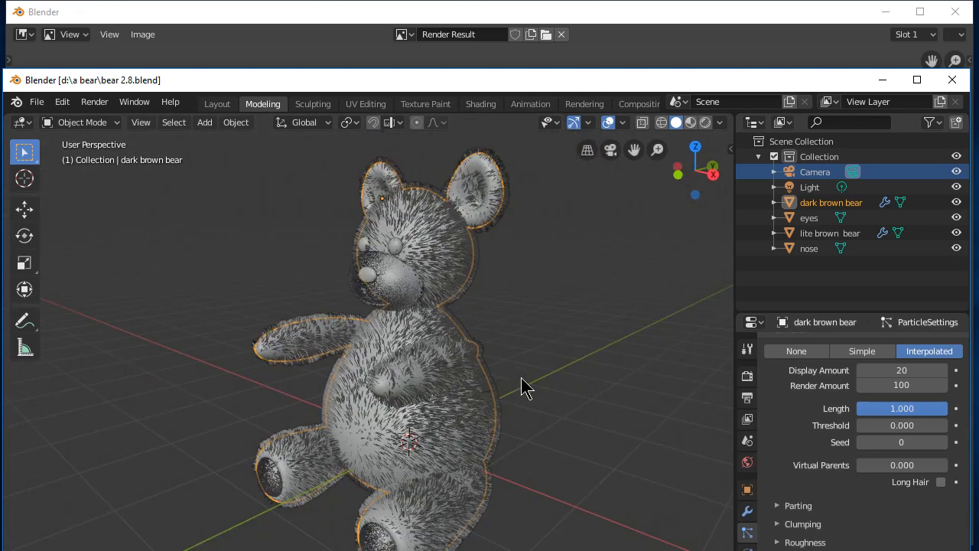
{"action": "scroll", "coordinate": [521, 388], "scroll_direction": "down", "scroll_amount": 2}
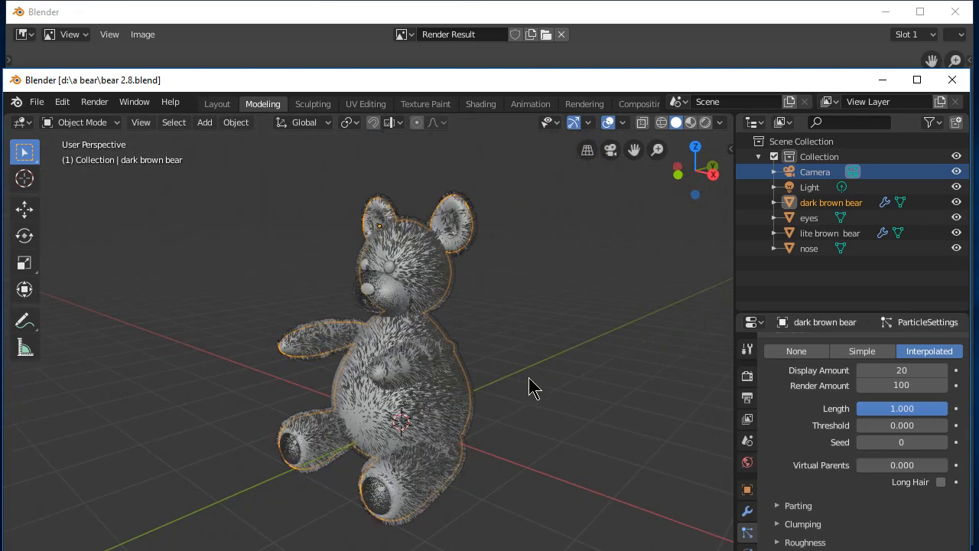
{"action": "left_click", "coordinate": [705, 122]}
{"action": "mouse_move", "coordinate": [536, 309]}
{"action": "middle_mouse_down"}
{"action": "mouse_move", "coordinate": [531, 360]}
{"action": "mouse_move", "coordinate": [530, 348]}
{"action": "middle_mouse_up"}
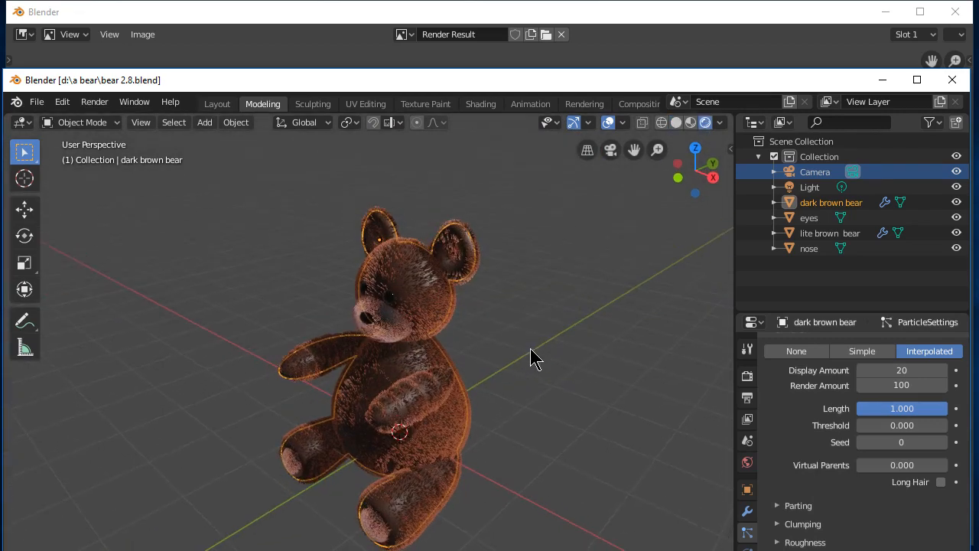
Render the bear and examine the fur on its body, arms and legs up close, and return to the scene.
{"action": "key", "text": "F12"}
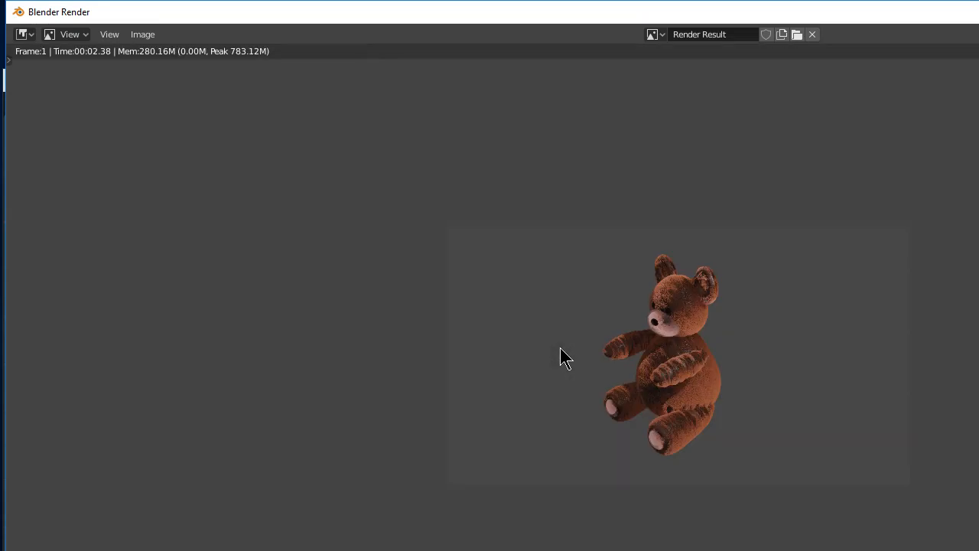
{"action": "middle_click_drag", "start_coordinate": [679, 402], "coordinate": [561, 411]}
{"action": "scroll", "coordinate": [480, 370], "scroll_direction": "up", "scroll_amount": 4}
{"action": "scroll", "coordinate": [480, 376], "scroll_direction": "down", "scroll_amount": 4}
{"action": "scroll", "coordinate": [565, 413], "scroll_direction": "up", "scroll_amount": 4}
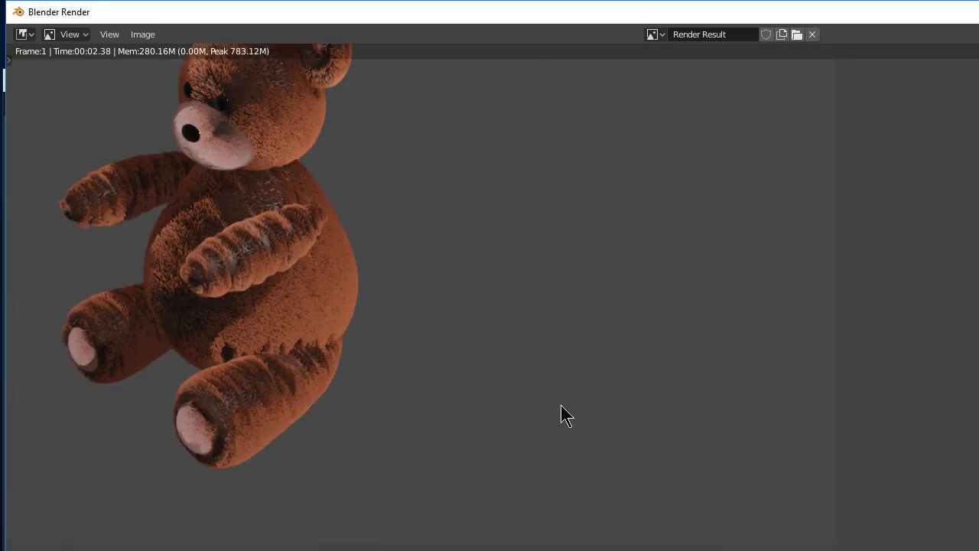
{"action": "scroll", "coordinate": [565, 414], "scroll_direction": "down", "scroll_amount": 4}
{"action": "key", "text": "F11"}
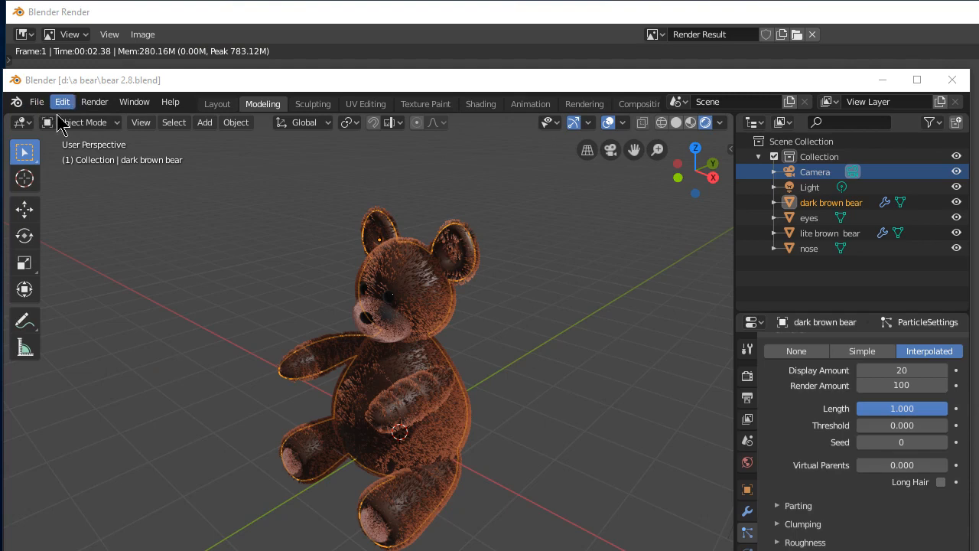
Enter Particle Edit mode for the dark brown bear and save the file as bear 2.9.blend.
{"action": "left_click", "coordinate": [79, 124]}
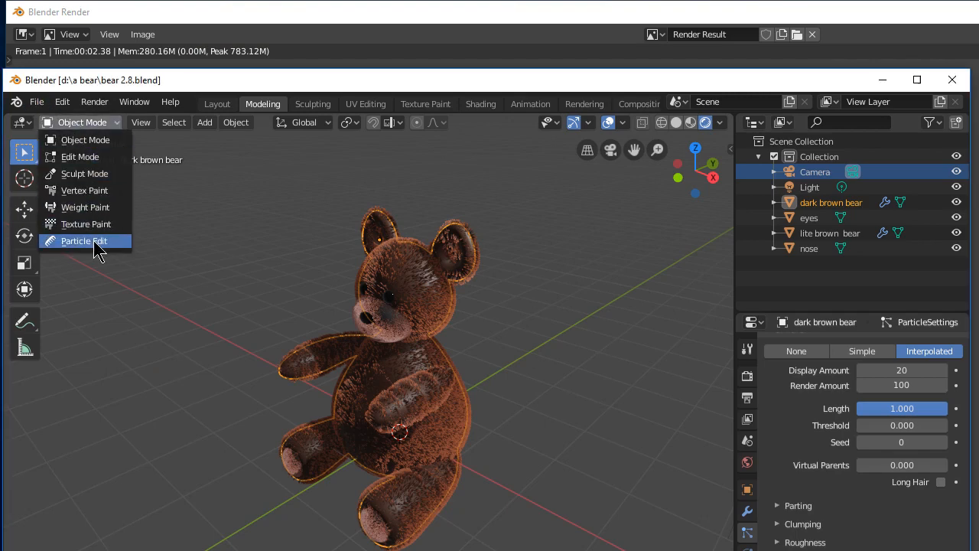
{"action": "left_click", "coordinate": [130, 241]}
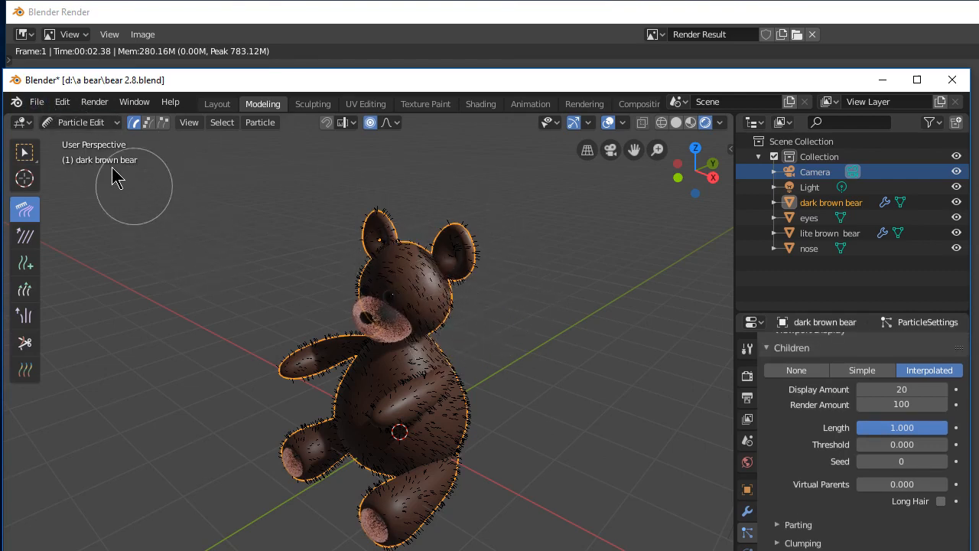
{"action": "left_click", "coordinate": [39, 104]}
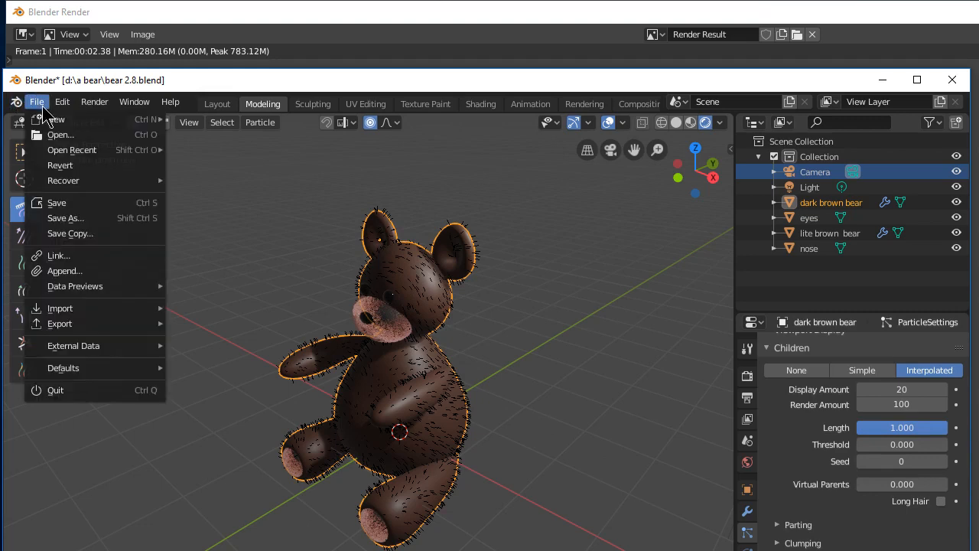
{"action": "left_click", "coordinate": [97, 219]}
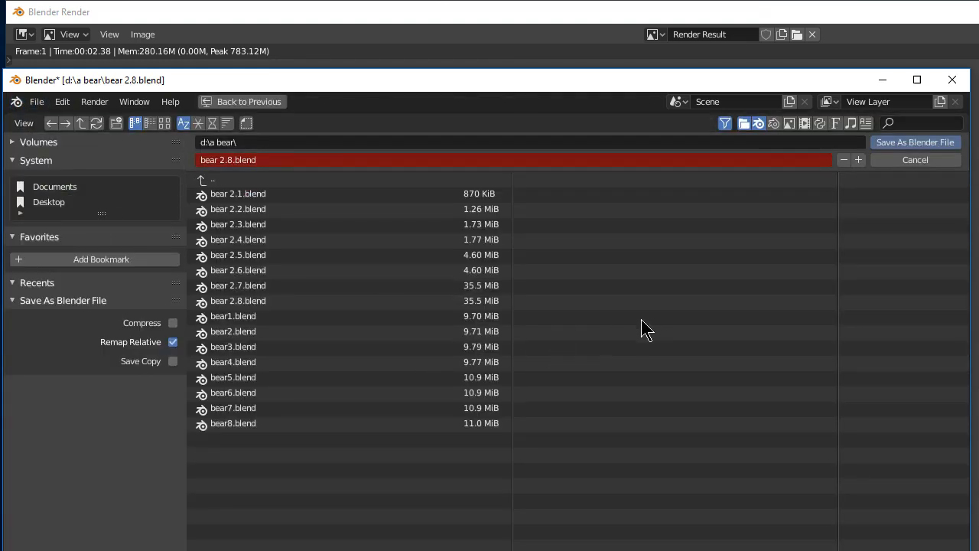
{"action": "key", "text": "KP_Add"}
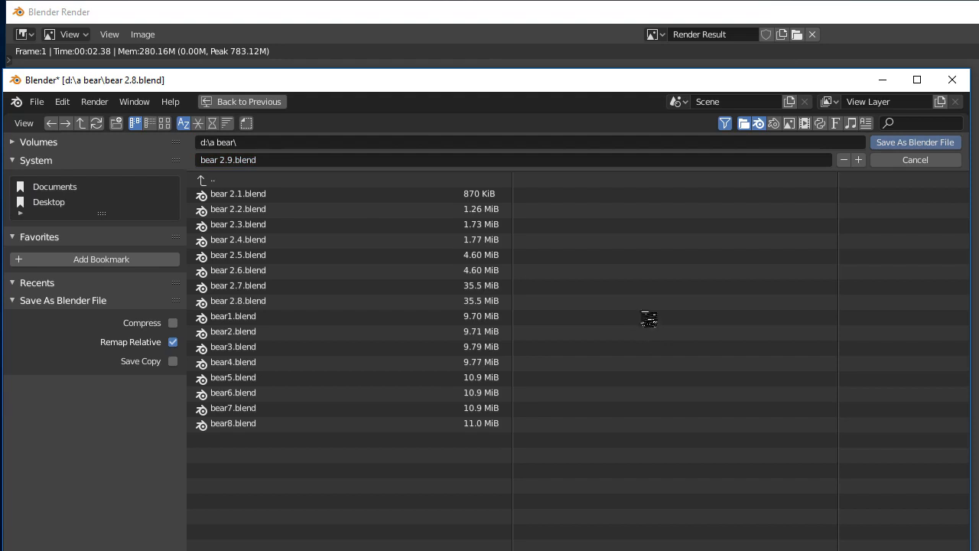
{"action": "key", "text": "Return"}
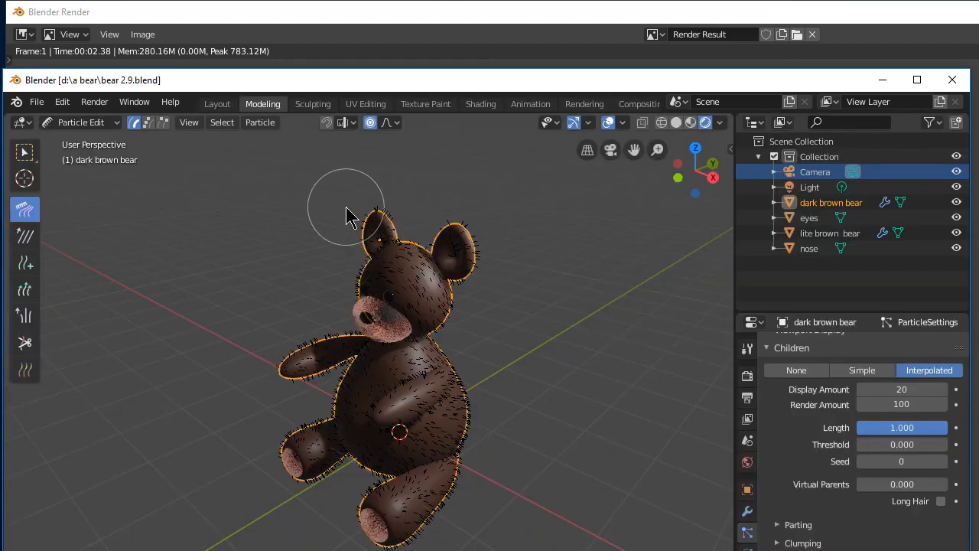
Return to Object Mode and render the bear to examine the fur on its head, ears and arms.
{"action": "left_click", "coordinate": [113, 122]}
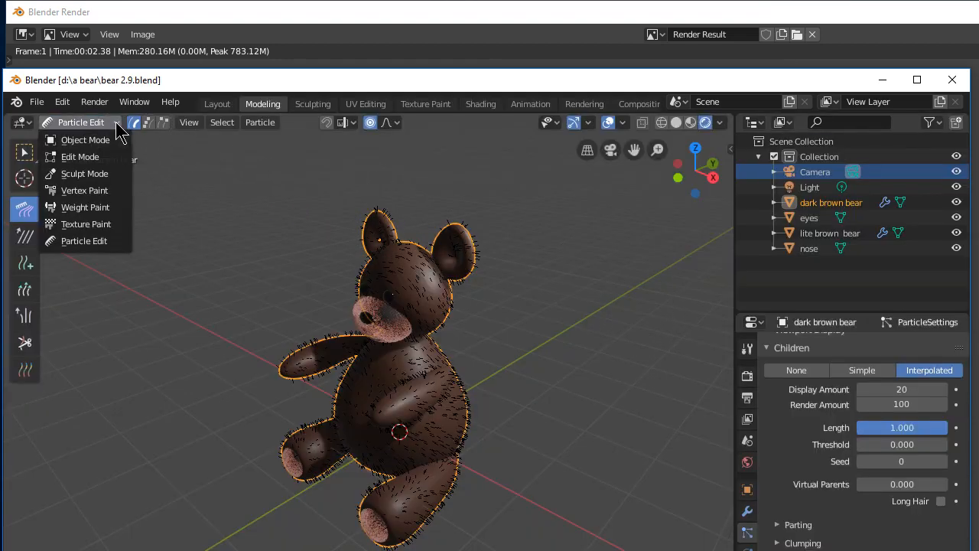
{"action": "left_click", "coordinate": [102, 142]}
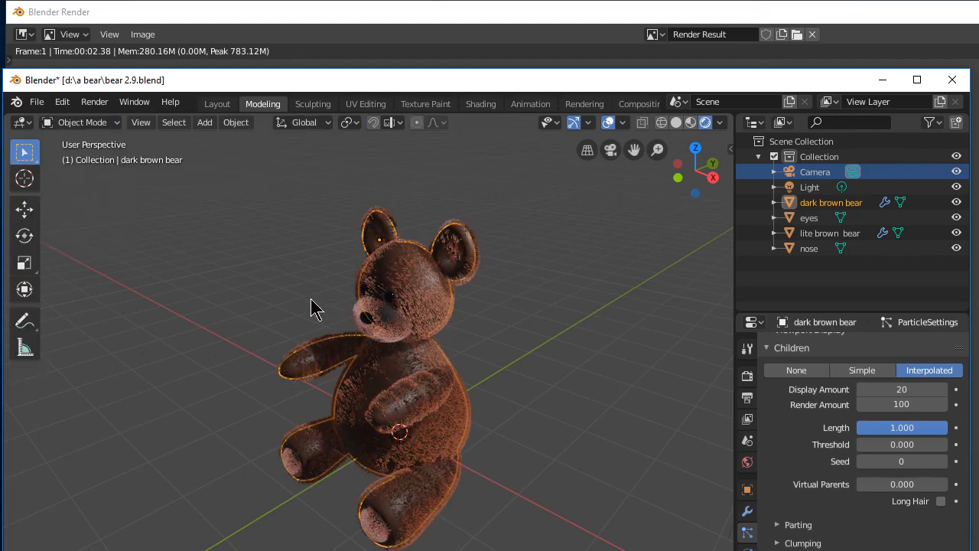
{"action": "key", "text": "F12"}
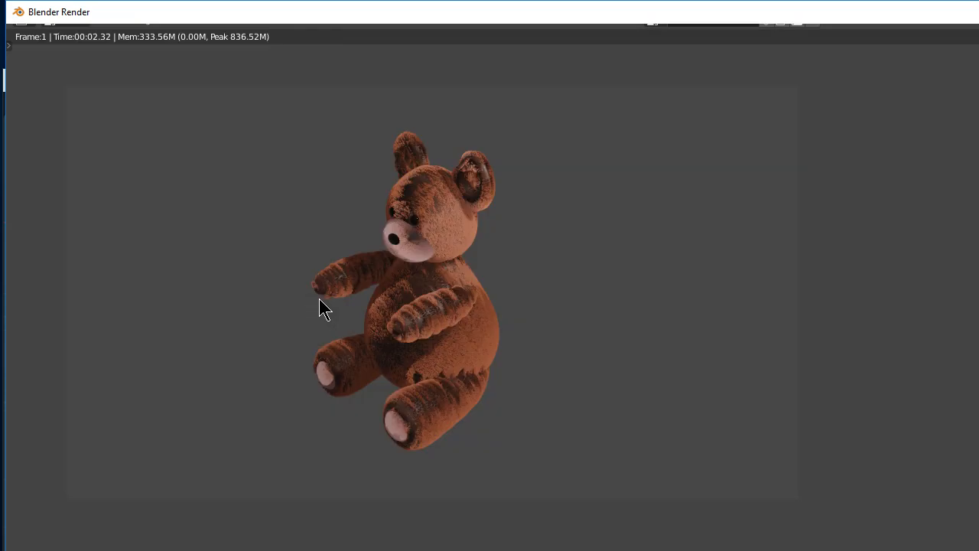
{"action": "scroll", "coordinate": [514, 285], "scroll_direction": "up", "scroll_amount": 5}
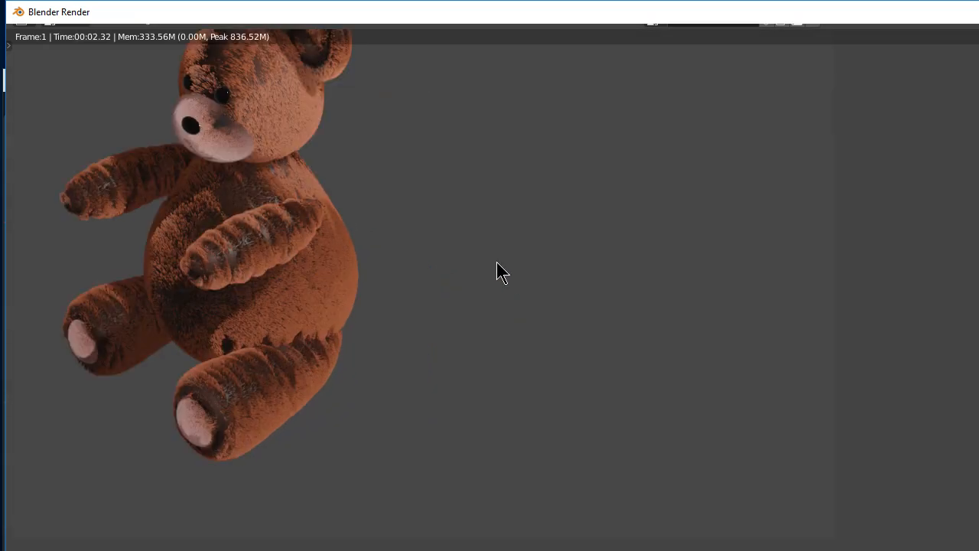
{"action": "middle_click_drag", "start_coordinate": [497, 271], "coordinate": [616, 516]}
{"action": "scroll", "coordinate": [427, 378], "scroll_direction": "up", "scroll_amount": 1}
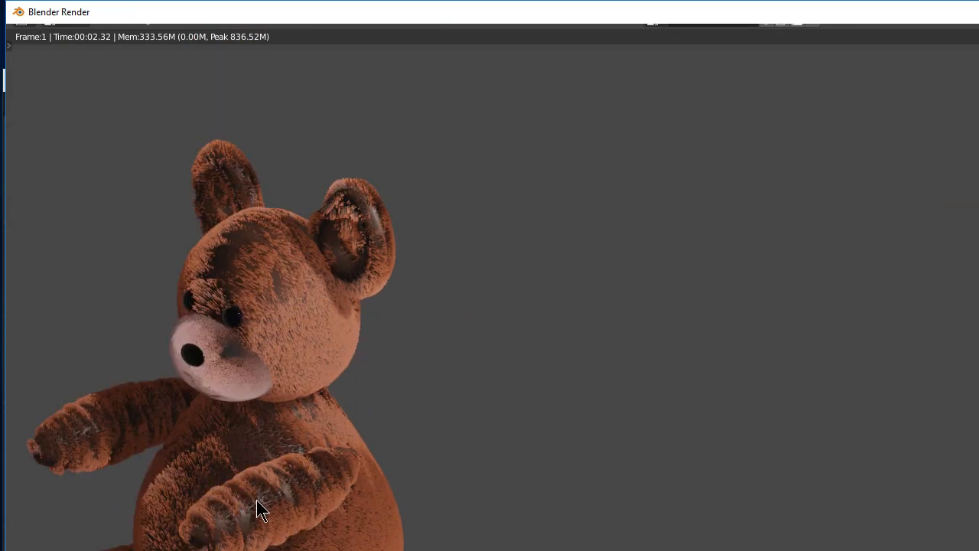
{"action": "middle_click_drag", "start_coordinate": [450, 439], "coordinate": [524, 332]}
{"action": "key", "text": "F11"}
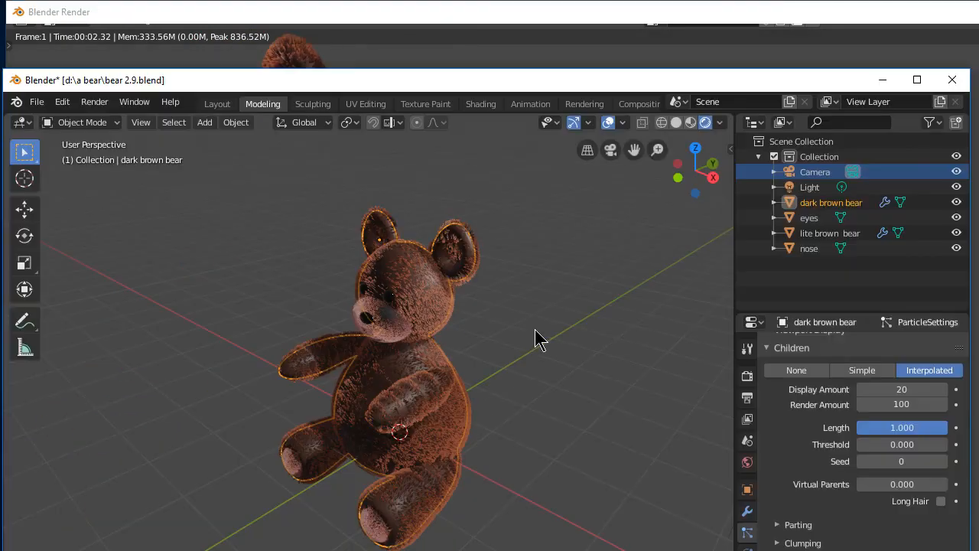
Comb the fur on the dark brown bear's chest and arms in Particle Edit mode, and return to Object Mode.
{"action": "left_click", "coordinate": [76, 123]}
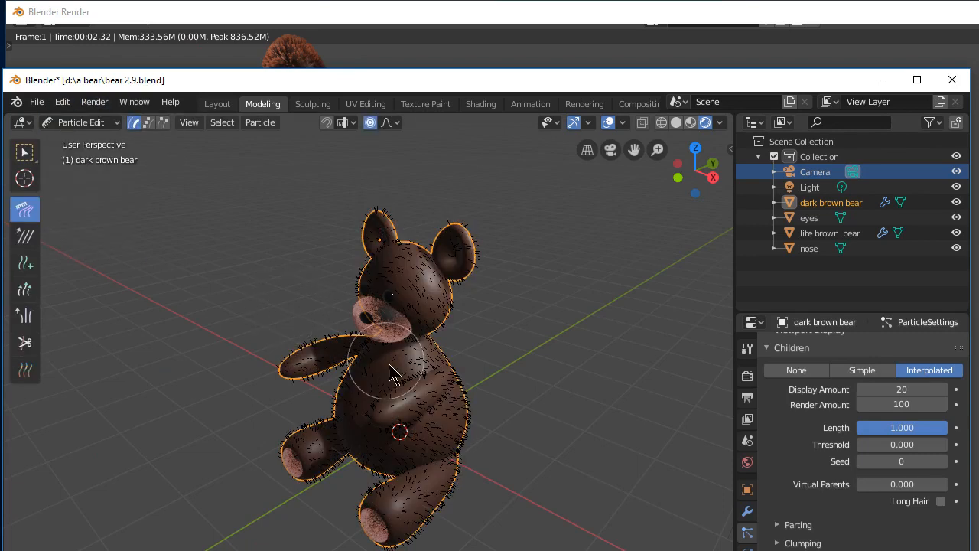
{"action": "mouse_move", "coordinate": [432, 375]}
{"action": "left_mouse_down"}
{"action": "mouse_move", "coordinate": [392, 410]}
{"action": "mouse_move", "coordinate": [445, 373]}
{"action": "mouse_move", "coordinate": [385, 417]}
{"action": "left_mouse_up"}
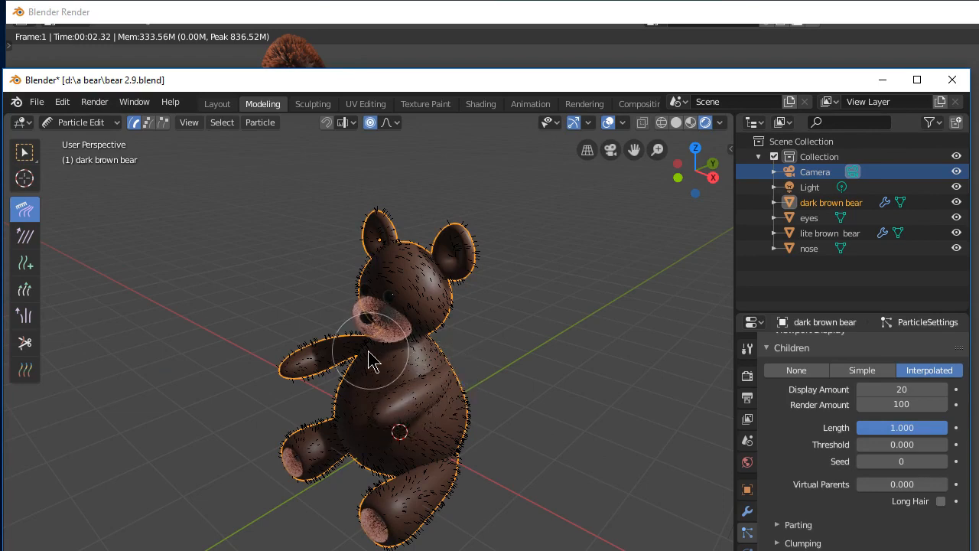
{"action": "left_click_drag", "start_coordinate": [369, 351], "coordinate": [288, 373]}
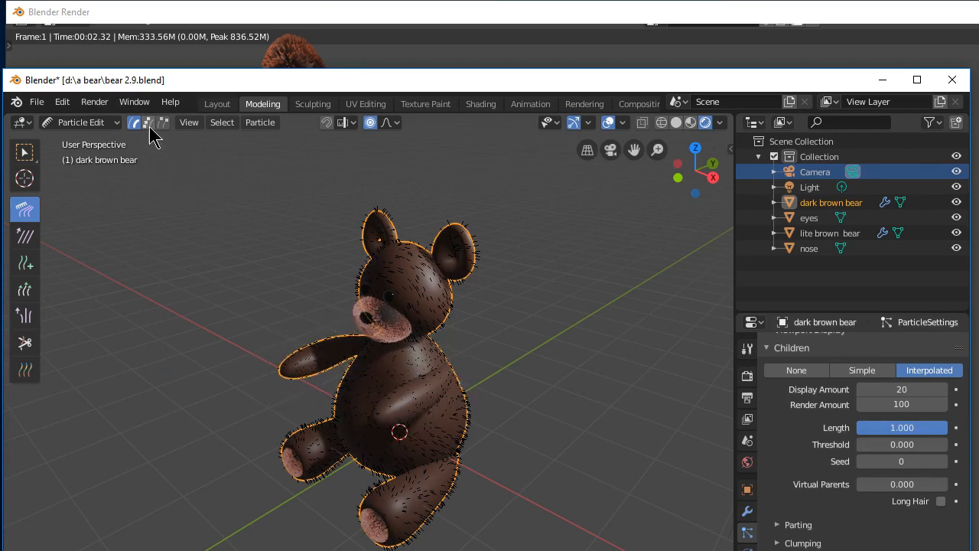
{"action": "left_click", "coordinate": [99, 123]}
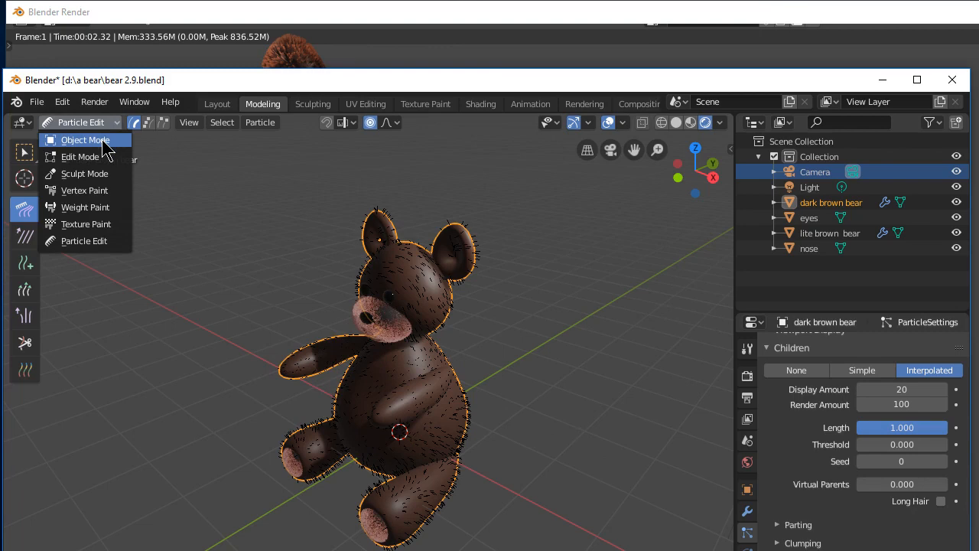
{"action": "left_click", "coordinate": [102, 141]}
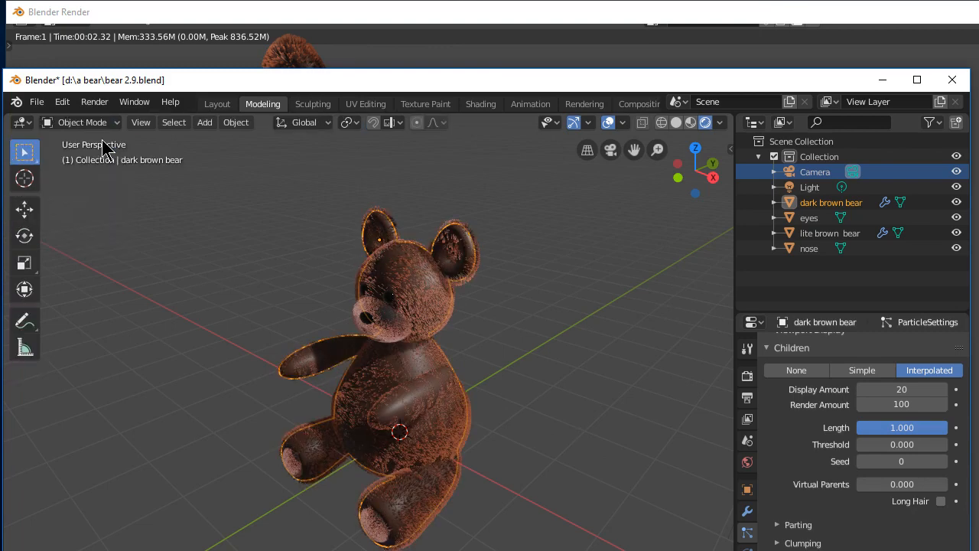
Save the file as a new incremental version named bear 2.10.blend.
{"action": "left_click", "coordinate": [37, 104]}
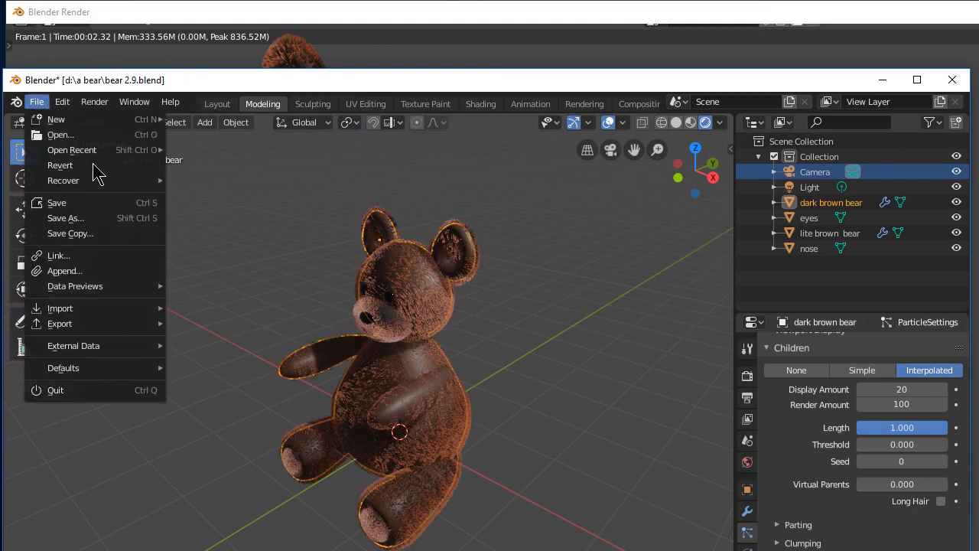
{"action": "left_click", "coordinate": [100, 221]}
{"action": "left_click", "coordinate": [325, 314]}
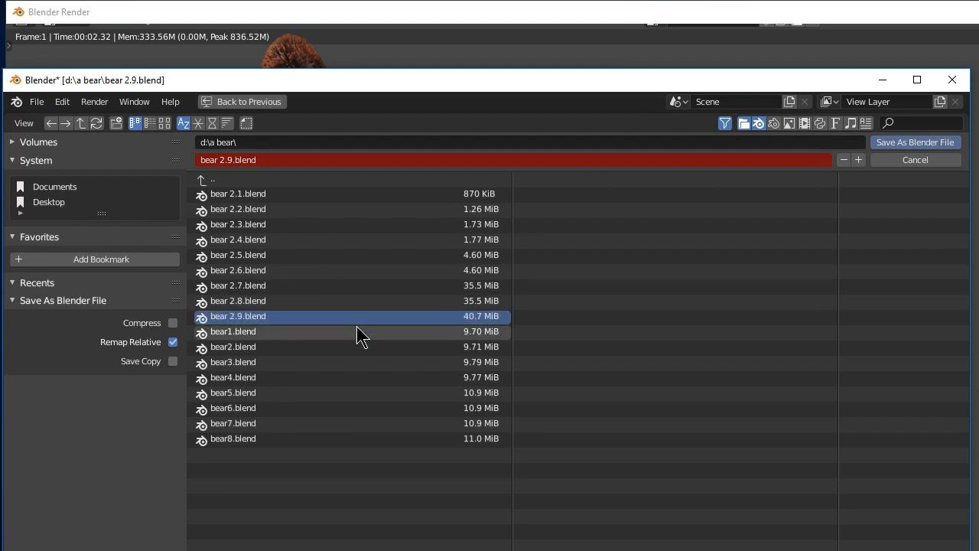
{"action": "key", "text": "KP_Add"}
{"action": "key", "text": "Return"}
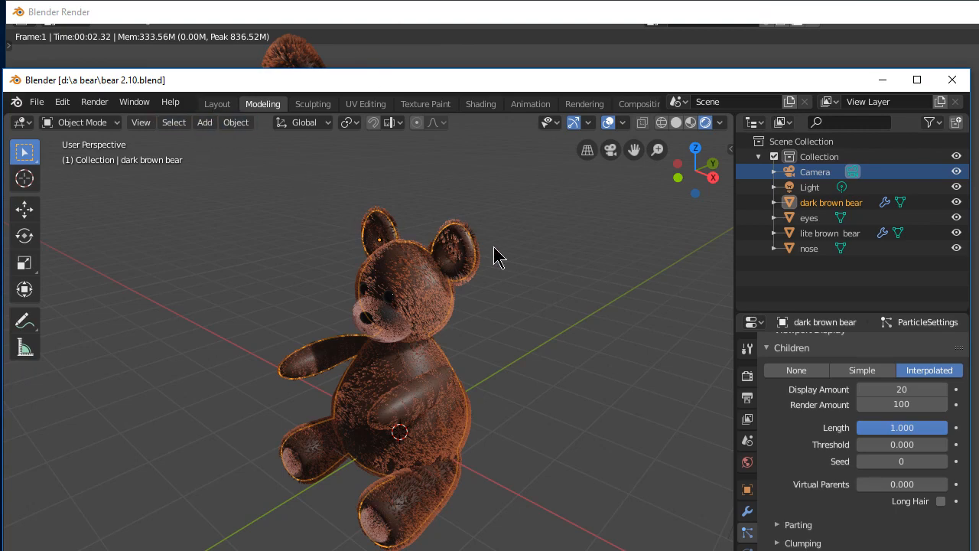
Render the bear to examine the combed fur, and inspect its head and chest up close in the scene.
{"action": "key", "text": "F12"}
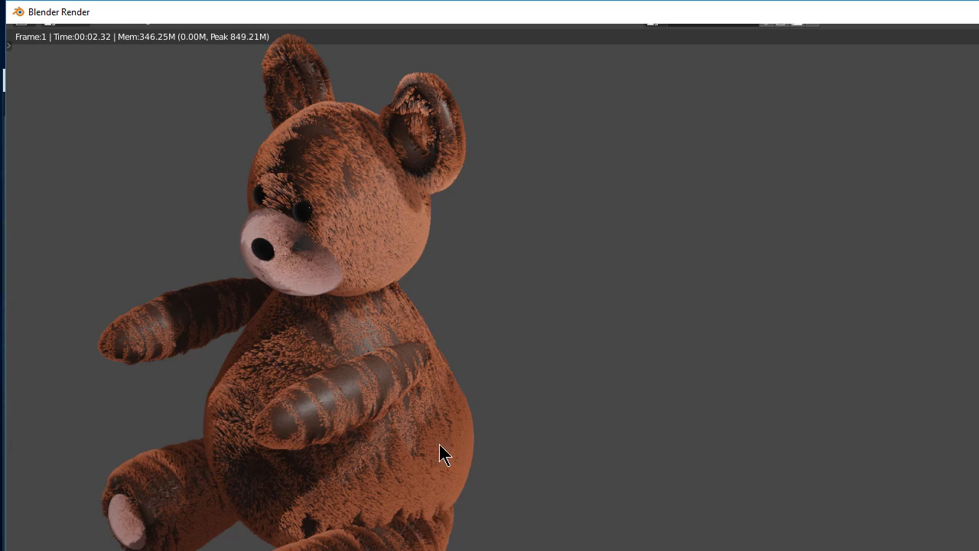
{"action": "key", "text": "Escape"}
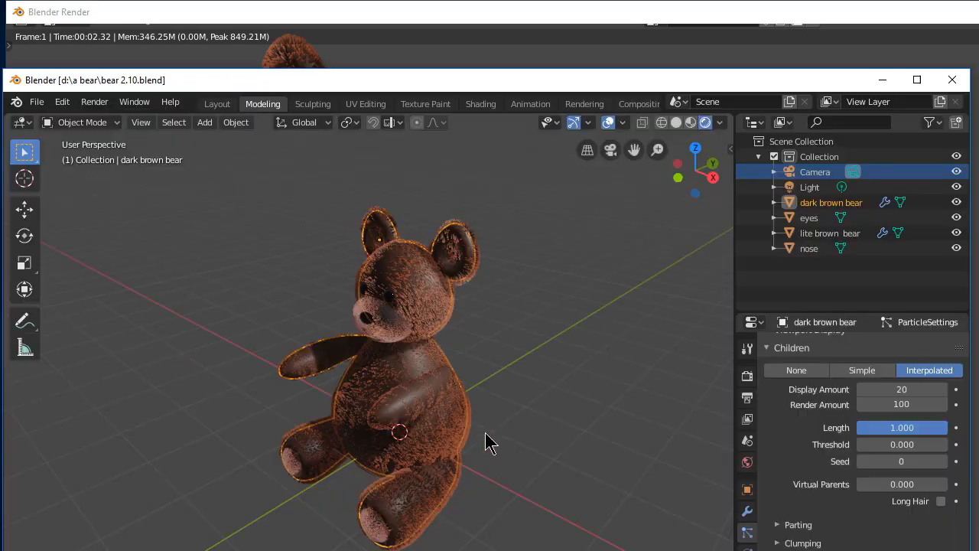
{"action": "scroll", "coordinate": [488, 424], "scroll_direction": "up", "scroll_amount": 3}
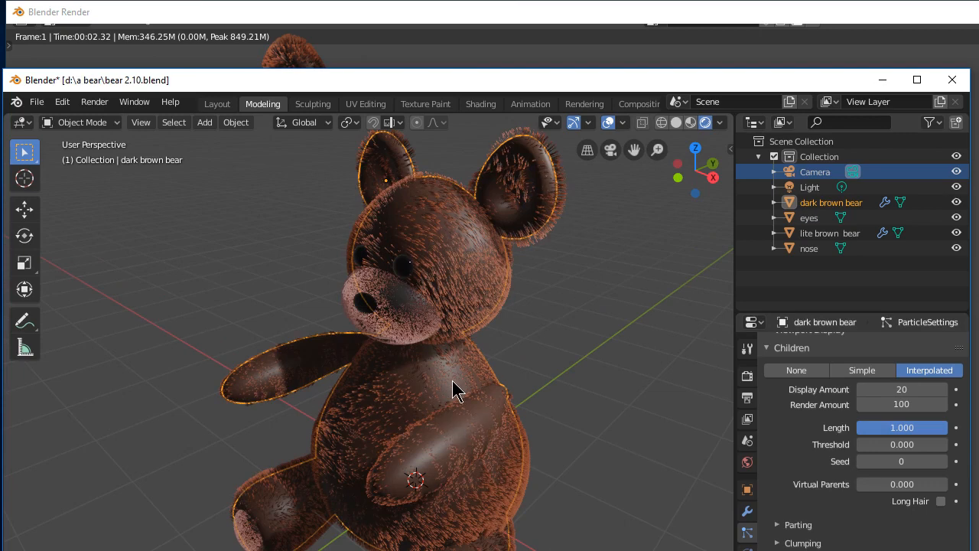
{"action": "scroll", "coordinate": [497, 405], "scroll_direction": "down", "scroll_amount": 3}
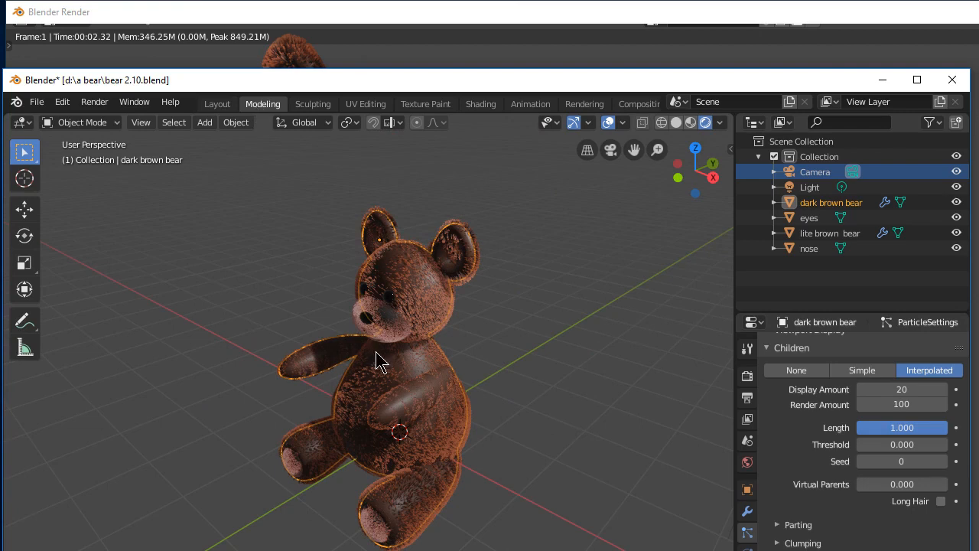
{"action": "key", "text": "Tab"}
{"action": "key", "text": "alt+a"}
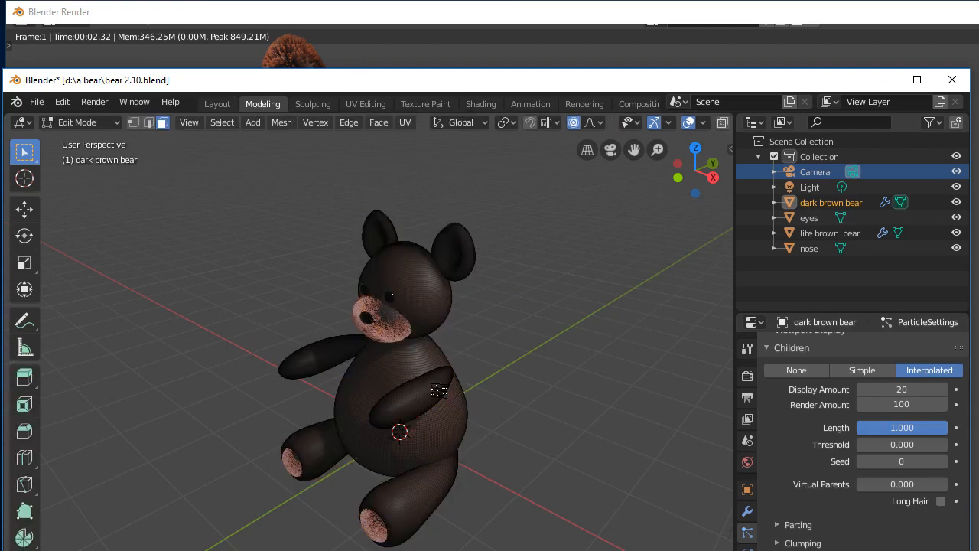
{"action": "key", "text": "Tab"}
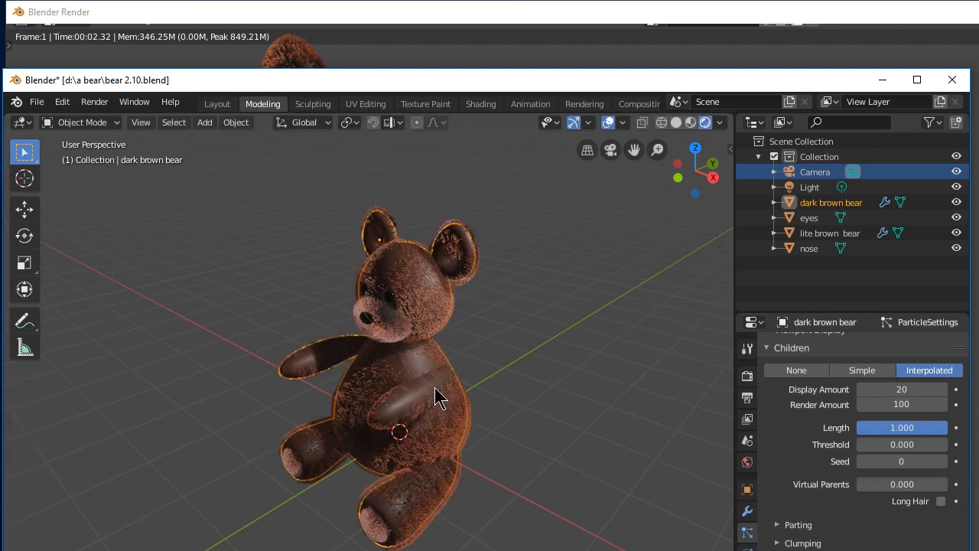
{"action": "left_click", "coordinate": [235, 122]}
{"action": "left_click", "coordinate": [252, 170]}
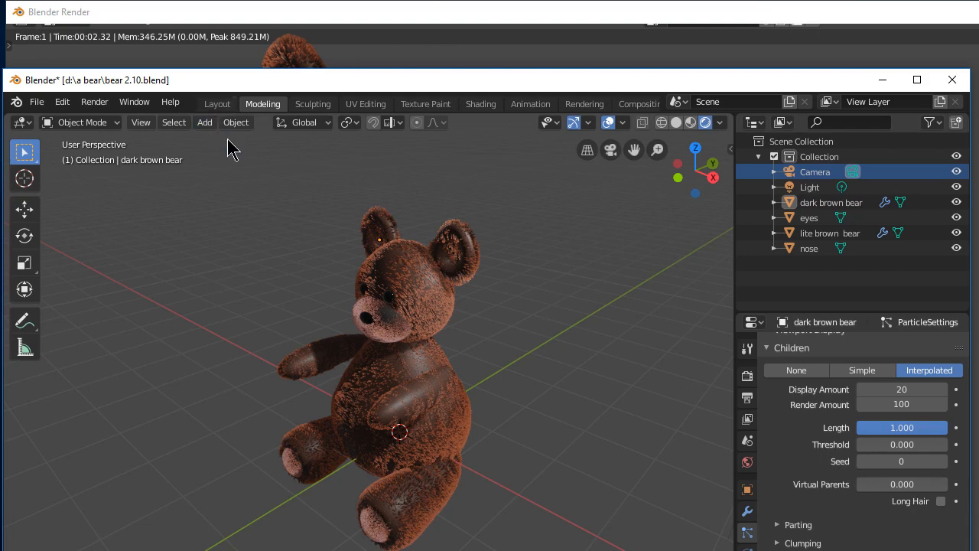
{"action": "left_click", "coordinate": [415, 296]}
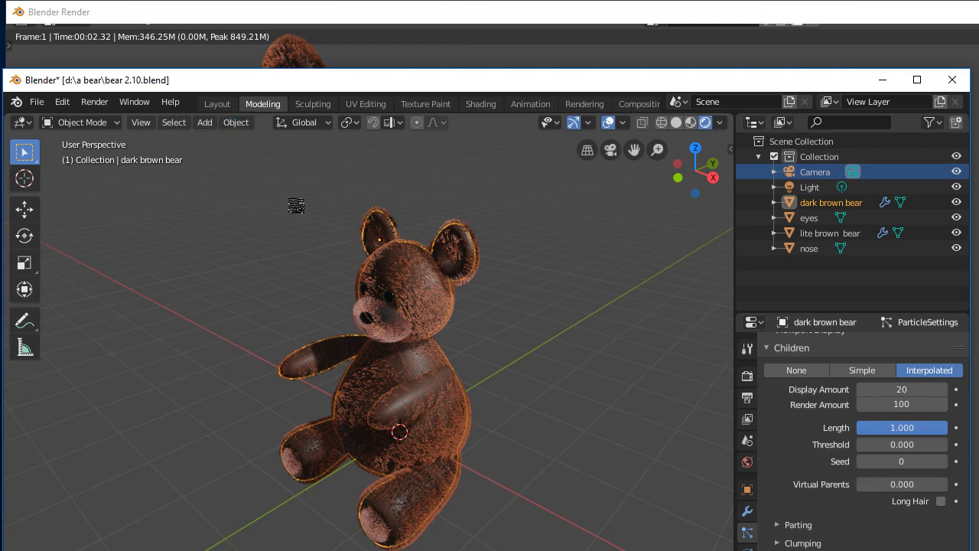
Recalculate the normals outside for the dark brown bear's whole mesh in Edit Mode, and return to Object Mode.
{"action": "key", "text": "Tab"}
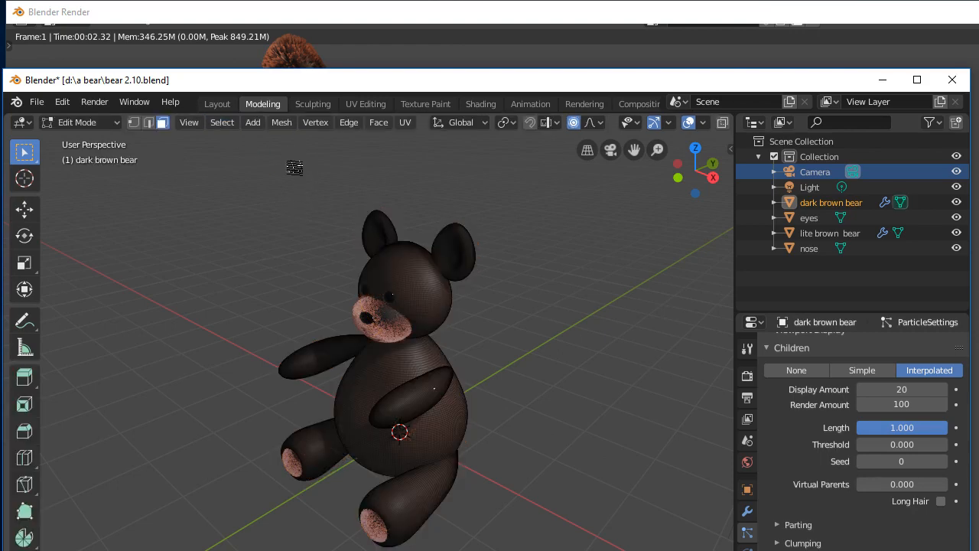
{"action": "key", "text": "a"}
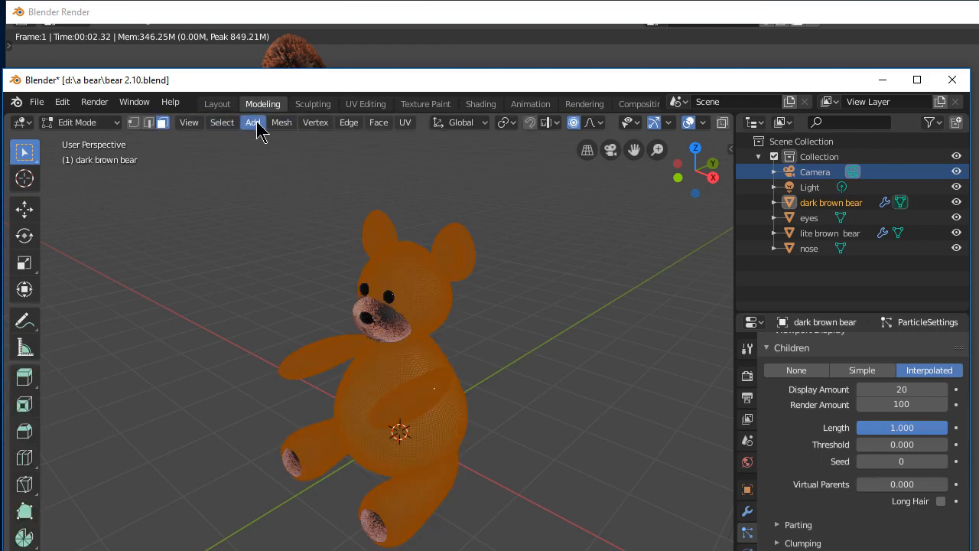
{"action": "left_click", "coordinate": [280, 124]}
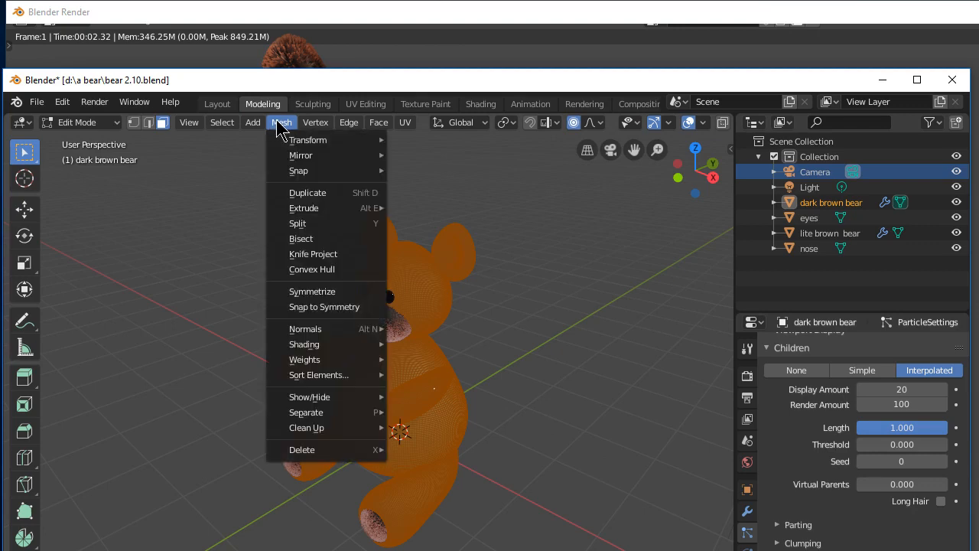
{"action": "mouse_move", "coordinate": [333, 331]}
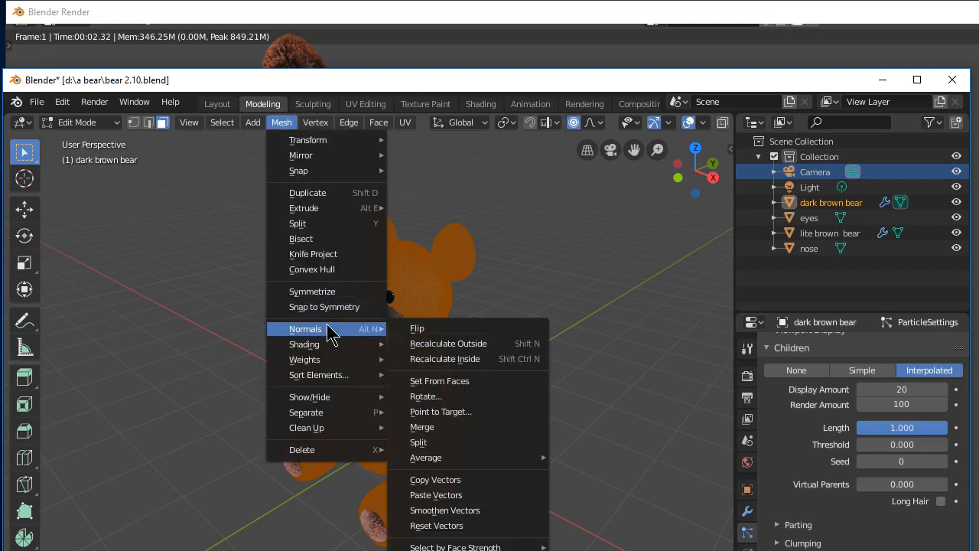
{"action": "left_click", "coordinate": [502, 345]}
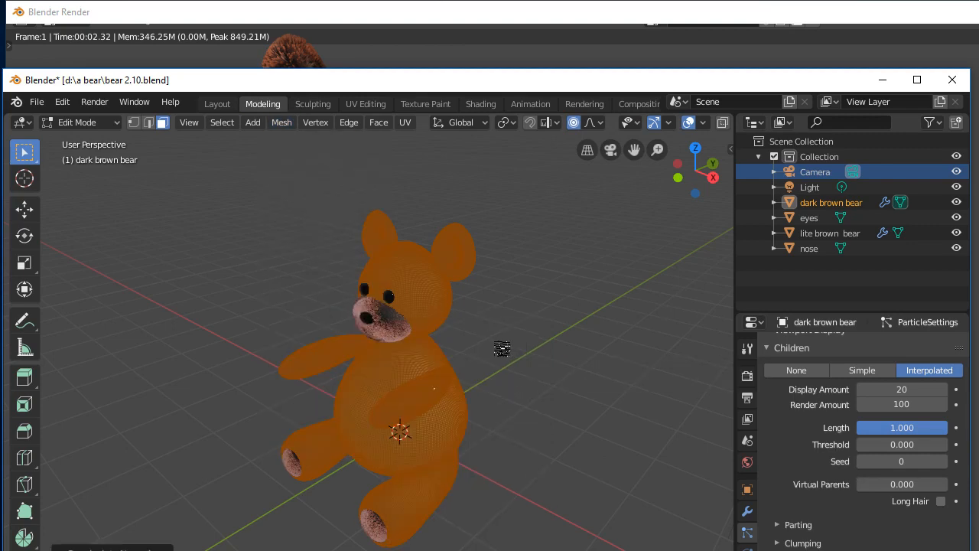
{"action": "key", "text": "Tab"}
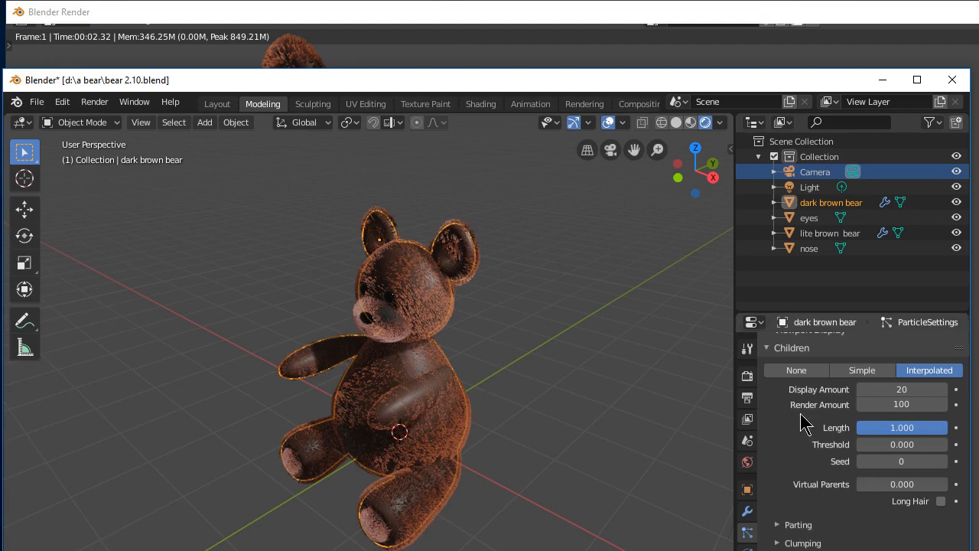
Review the dark brown bear's particle settings in bear 2.8.blend, including the children's render amount and the hair's render material and path options.
{"action": "scroll", "coordinate": [906, 431], "scroll_direction": "up", "scroll_amount": 3}
{"action": "scroll", "coordinate": [906, 430], "scroll_direction": "up", "scroll_amount": 10}
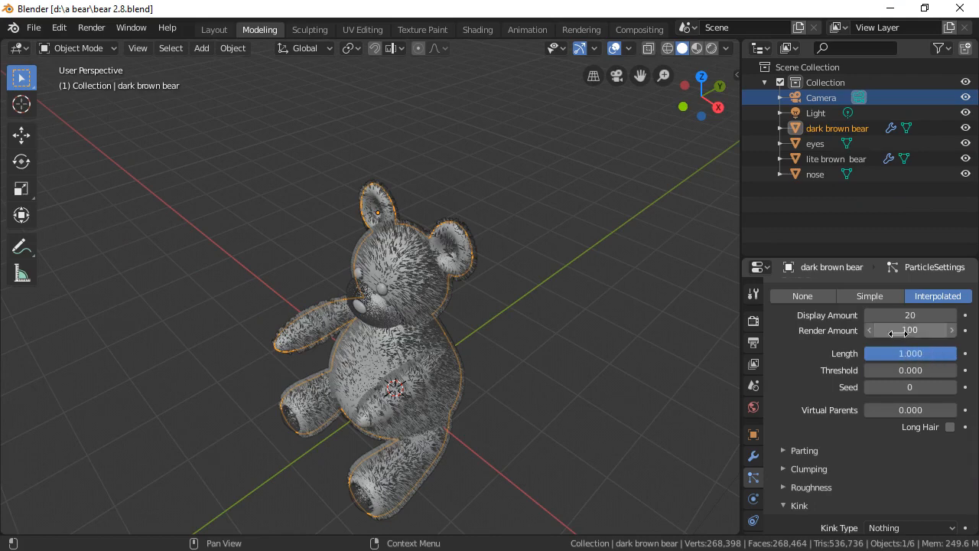
{"action": "left_click", "coordinate": [900, 330]}
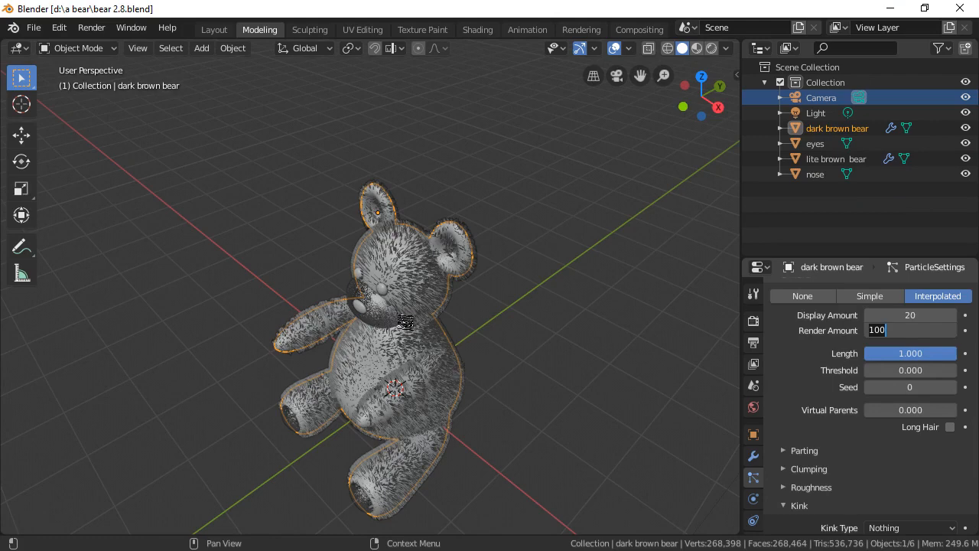
{"action": "key", "text": "Return"}
{"action": "middle_click_drag", "start_coordinate": [545, 330], "coordinate": [562, 308]}
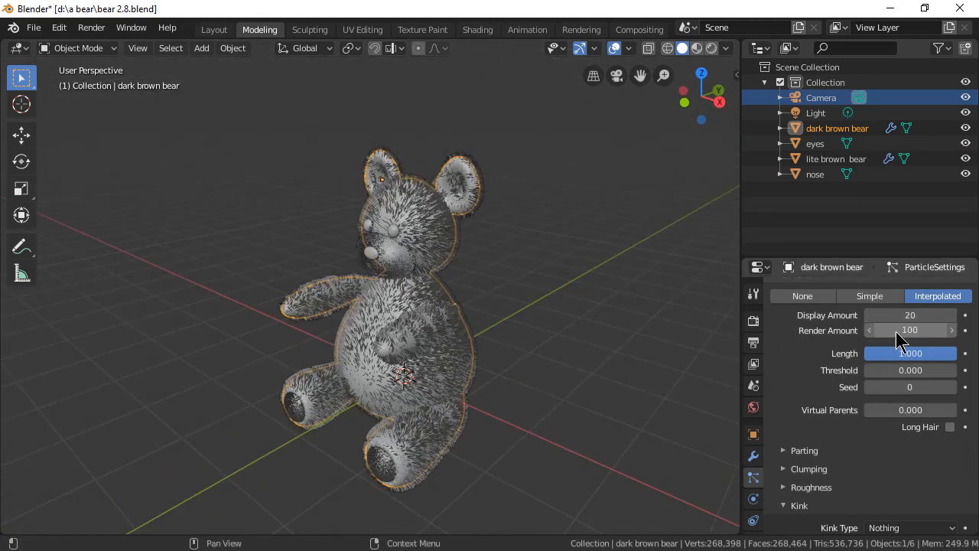
{"action": "scroll", "coordinate": [907, 318], "scroll_direction": "up", "scroll_amount": 6}
{"action": "scroll", "coordinate": [901, 433], "scroll_direction": "up", "scroll_amount": 2}
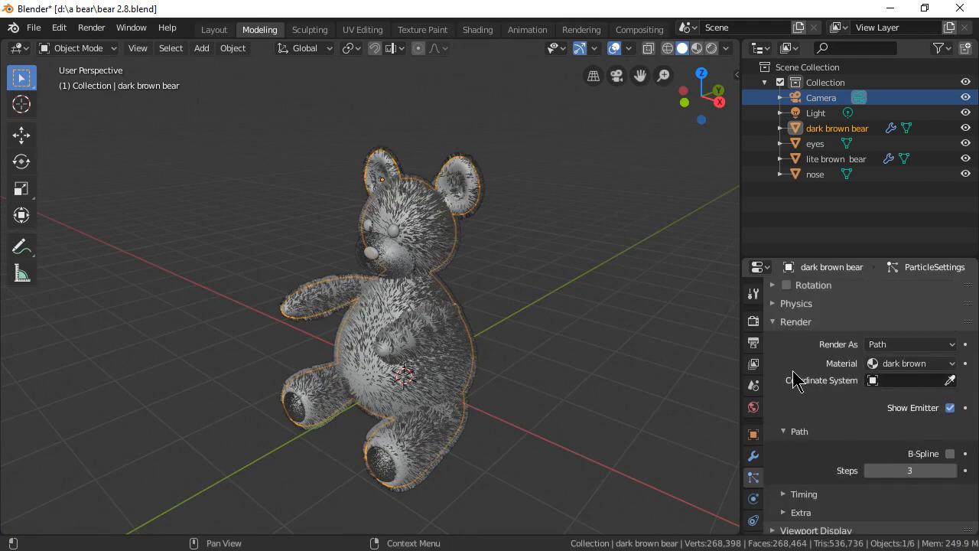
{"action": "middle_click_drag", "start_coordinate": [551, 386], "coordinate": [507, 402]}
Switch to the bear8.blend scene, look over the bear and ball in the sand pit, and render it to examine the whole image.
{"action": "left_click", "coordinate": [34, 28]}
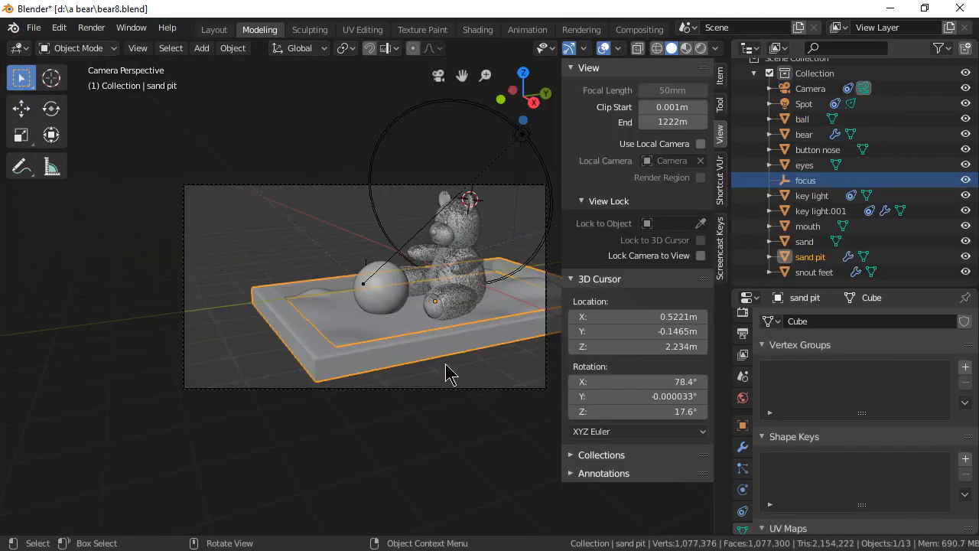
{"action": "scroll", "coordinate": [446, 374], "scroll_direction": "up", "scroll_amount": 2}
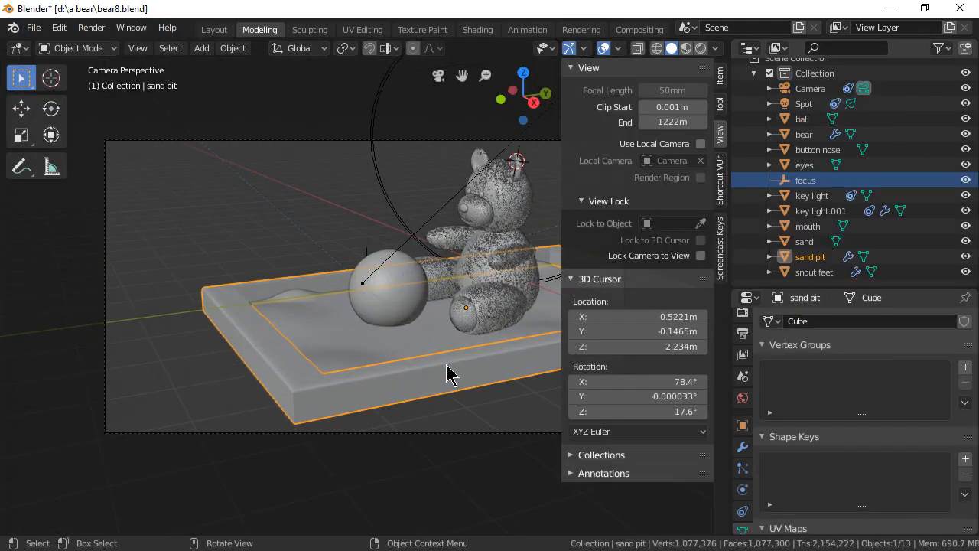
{"action": "middle_click_drag", "start_coordinate": [446, 373], "coordinate": [411, 430]}
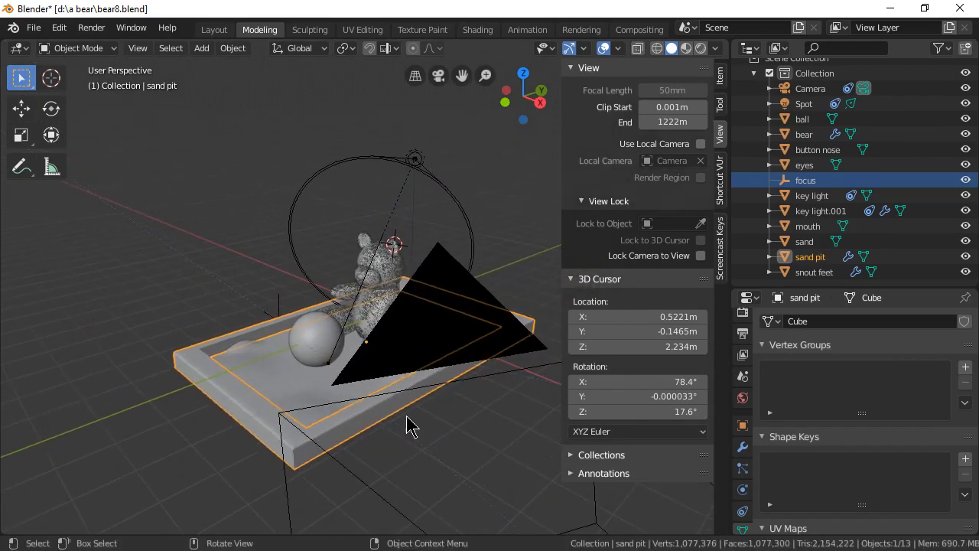
{"action": "key", "text": "F12"}
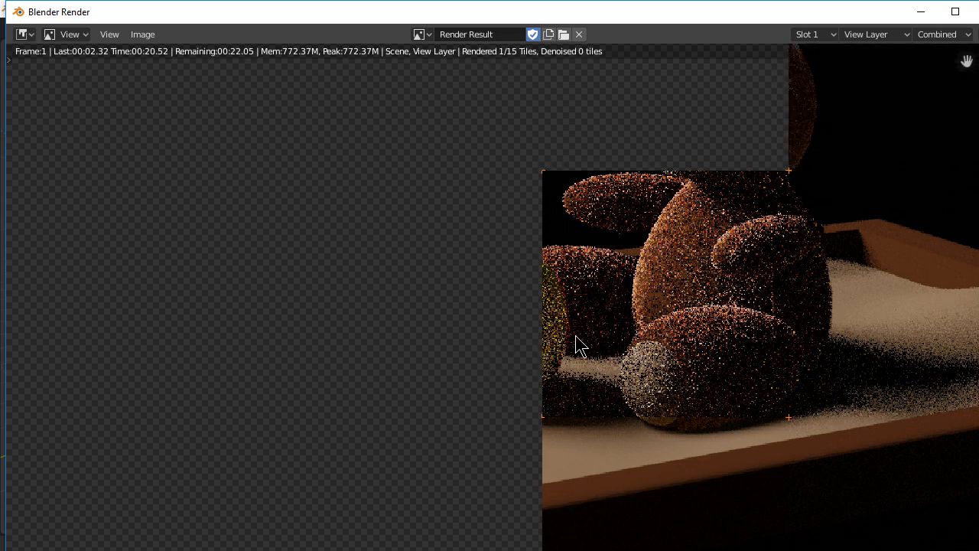
{"action": "scroll", "coordinate": [574, 343], "scroll_direction": "down", "scroll_amount": 2}
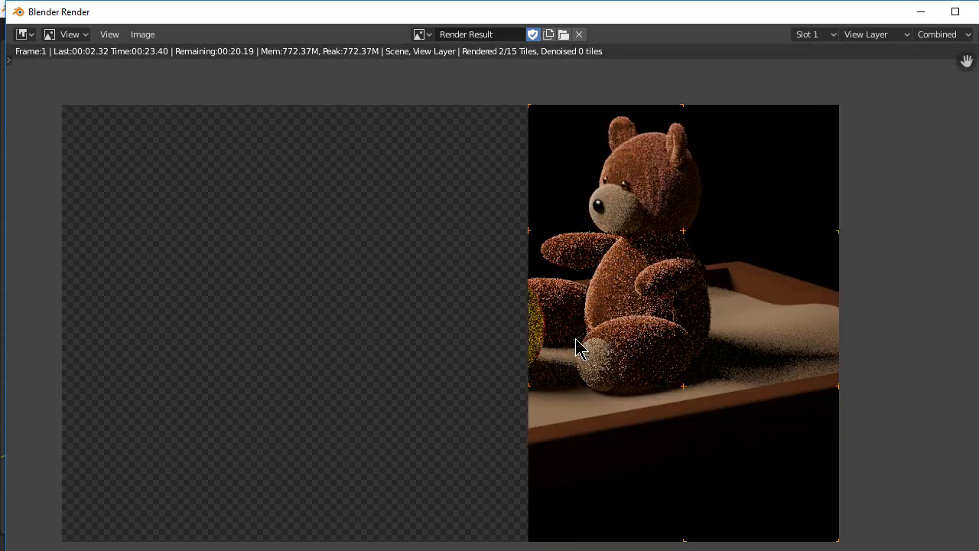